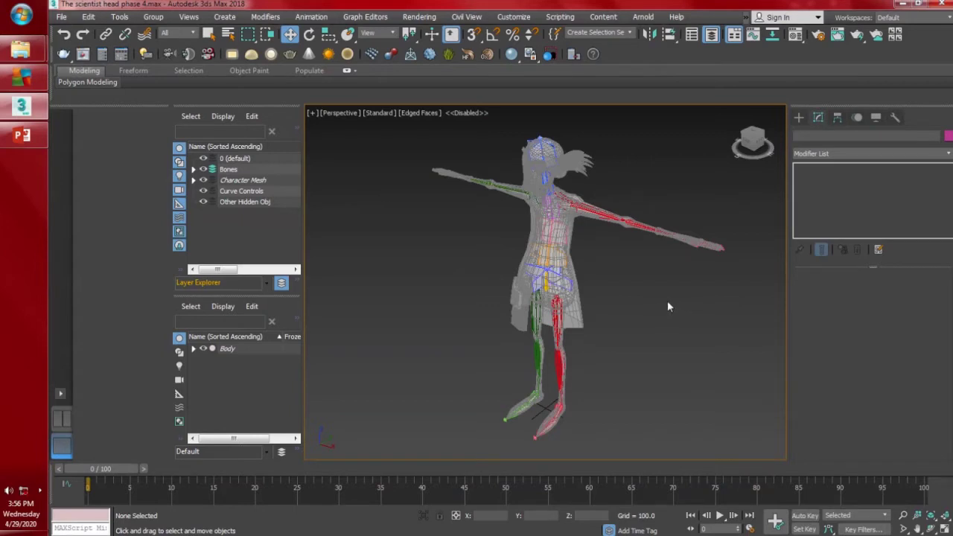
- Hide the Character Mesh layer and narrow the scene and layer explorers to enlarge the viewport
middle_click_drag(668, 305, 625, 281, "alt")
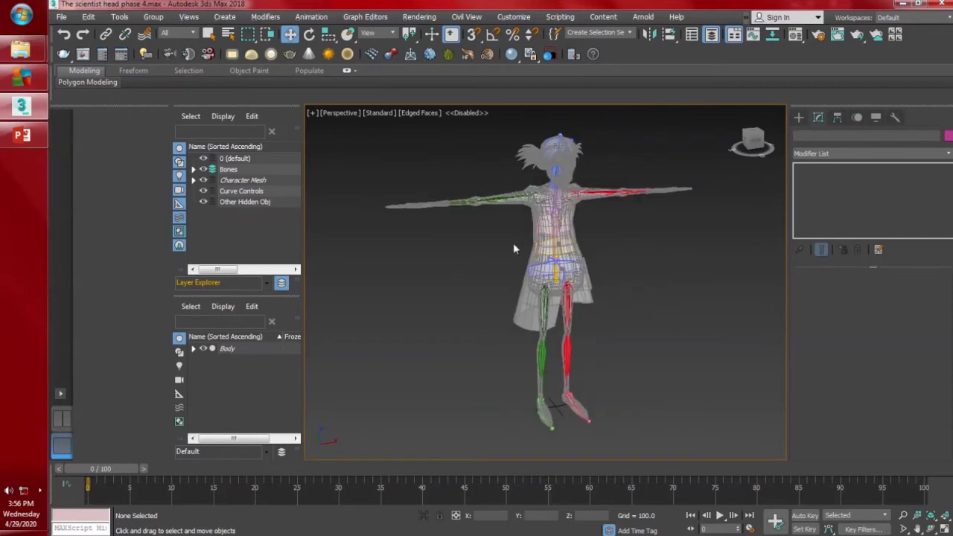
left_click(204, 181)
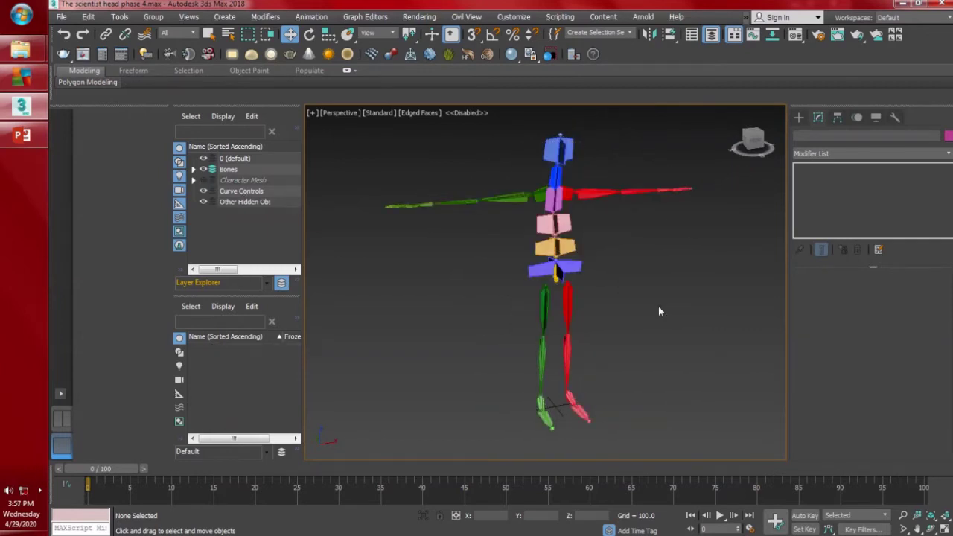
scroll(659, 306, "up", 5)
middle_click_drag(587, 289, 641, 217)
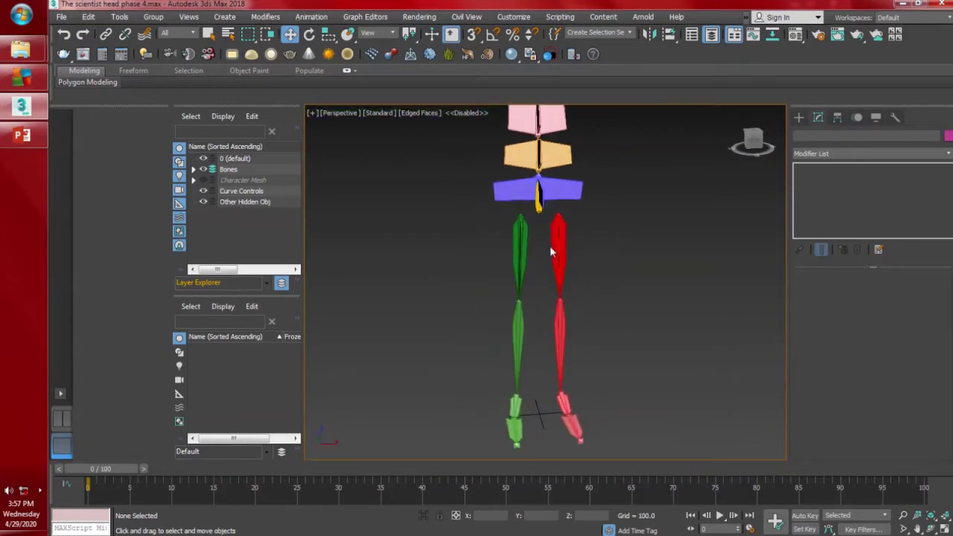
scroll(551, 272, "up", 4)
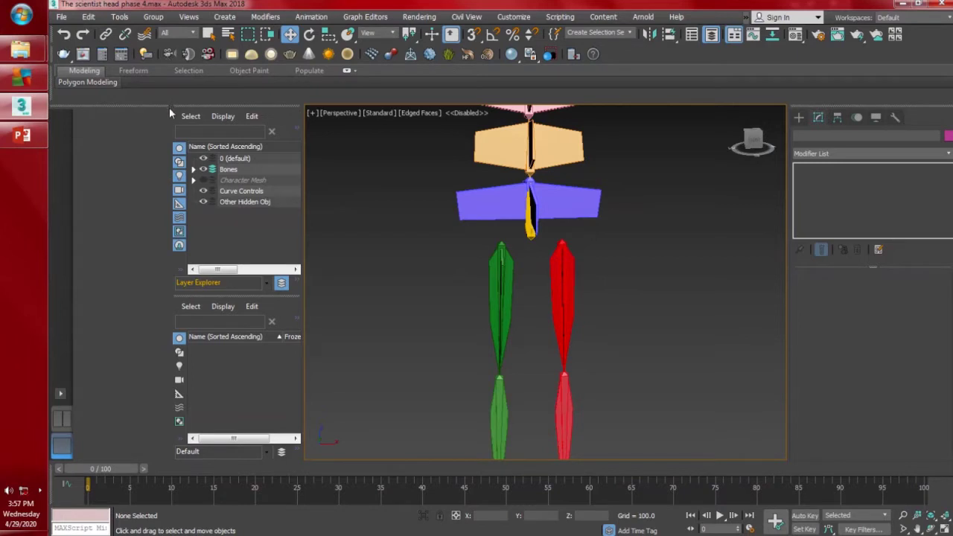
left_click_drag(171, 109, 34, 135)
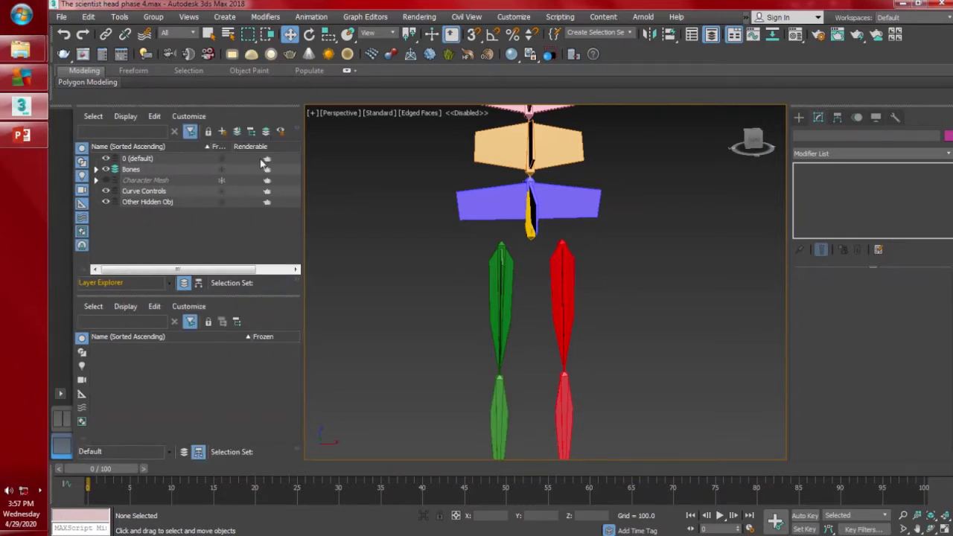
left_click_drag(299, 162, 103, 181)
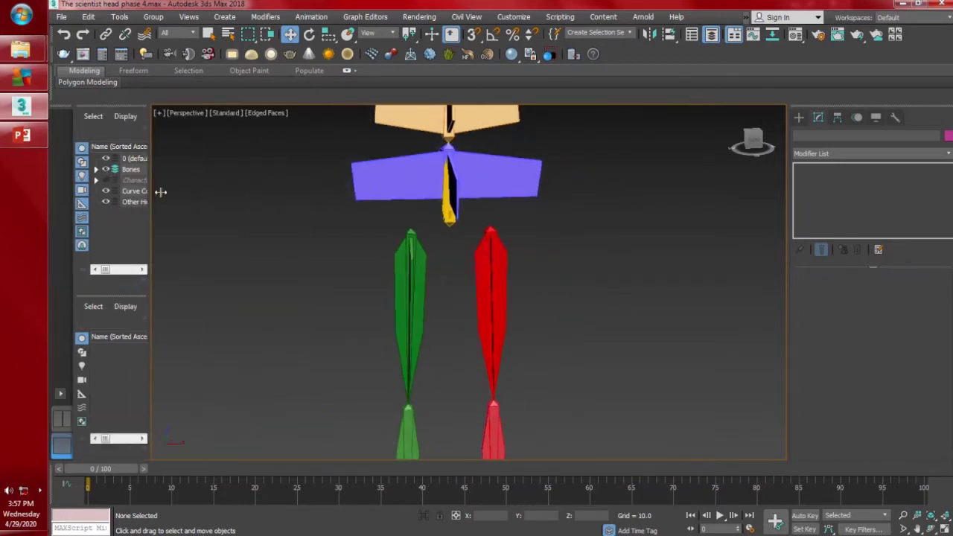
- Link both upper thigh bones to the purple pelvis bone and test the hierarchy by rotating the pelvis
left_click_drag(337, 283, 337, 283)
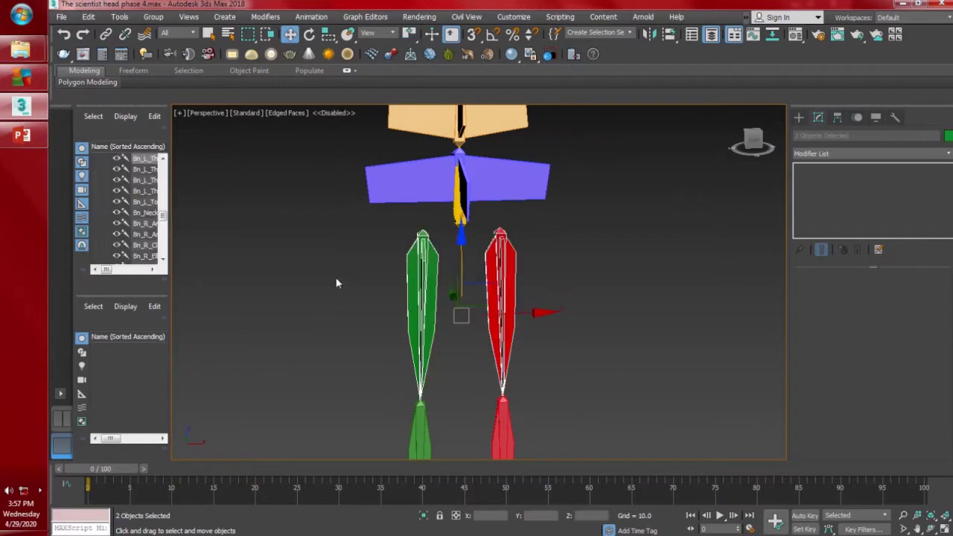
left_click(106, 34)
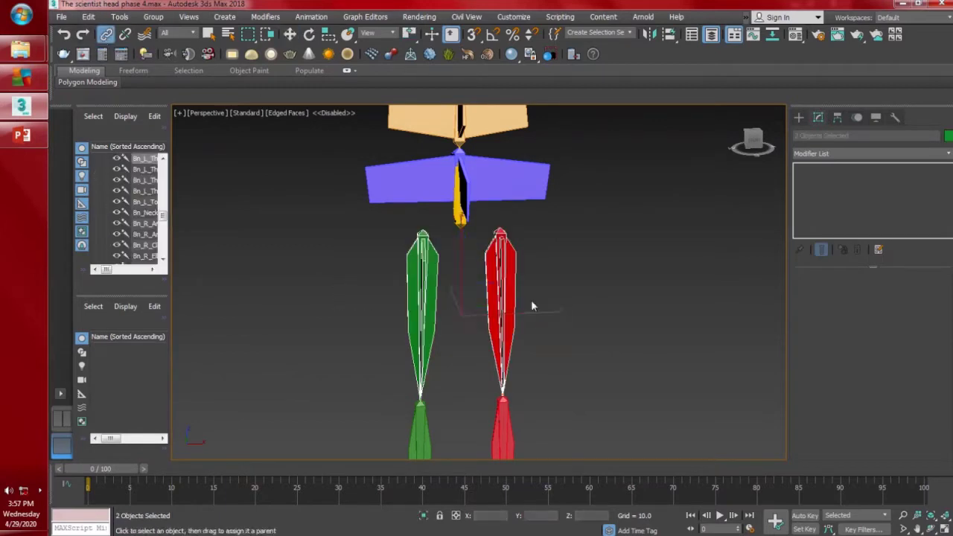
left_click_drag(504, 292, 532, 189)
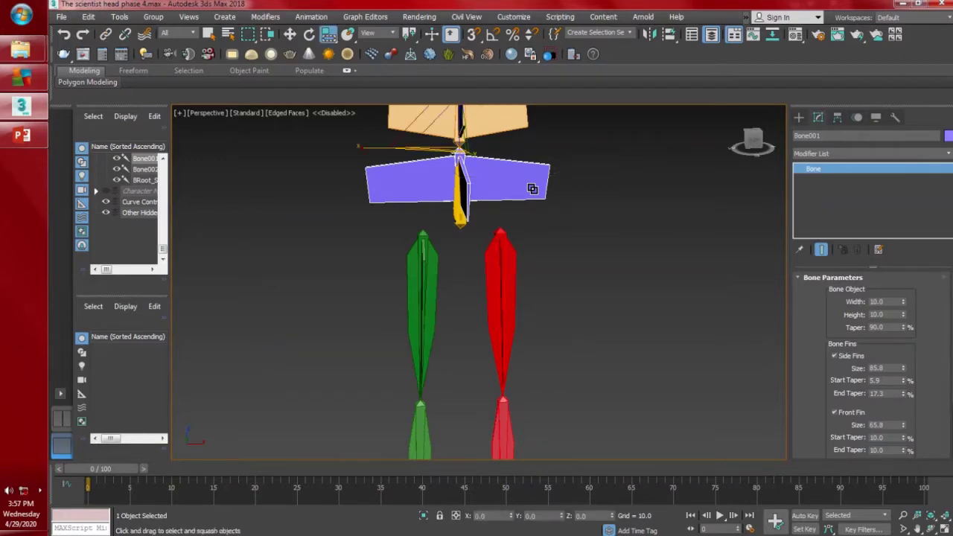
key("e")
left_click_drag(468, 131, 579, 310)
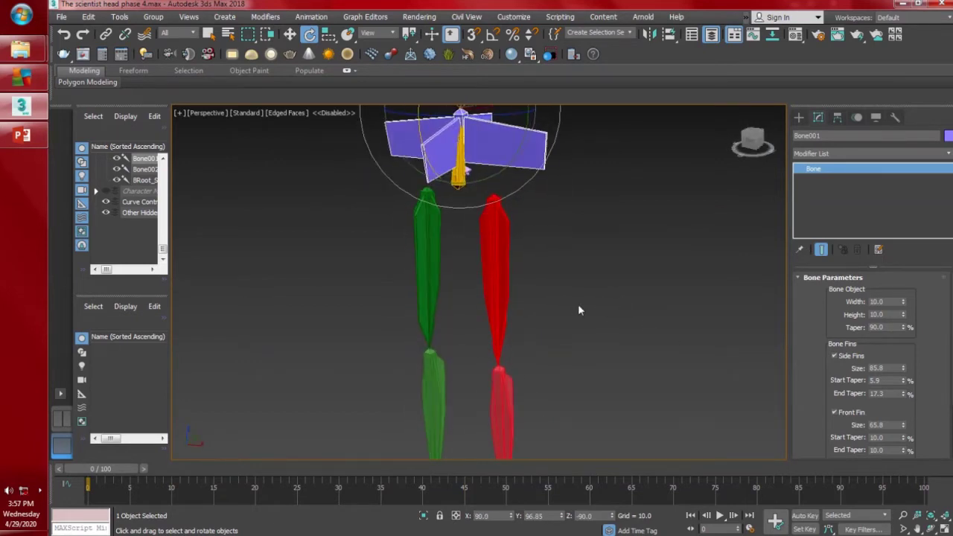
- Add an HI Solver IK chain from the left thigh bone Bn_L_Thigh 01 to the left ankle bone Bn_L_Ankle 01
middle_click_drag(581, 304, 570, 266)
left_click(487, 275)
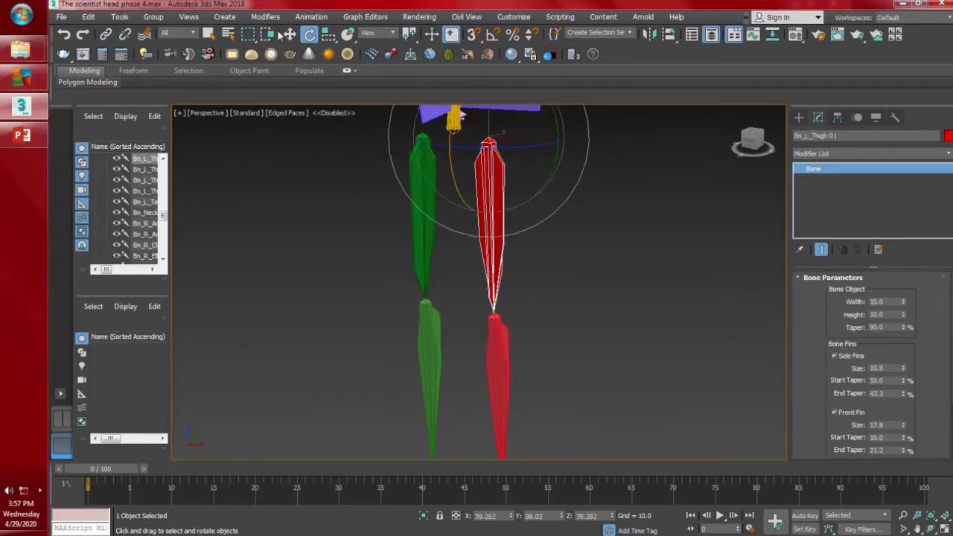
left_click(311, 16)
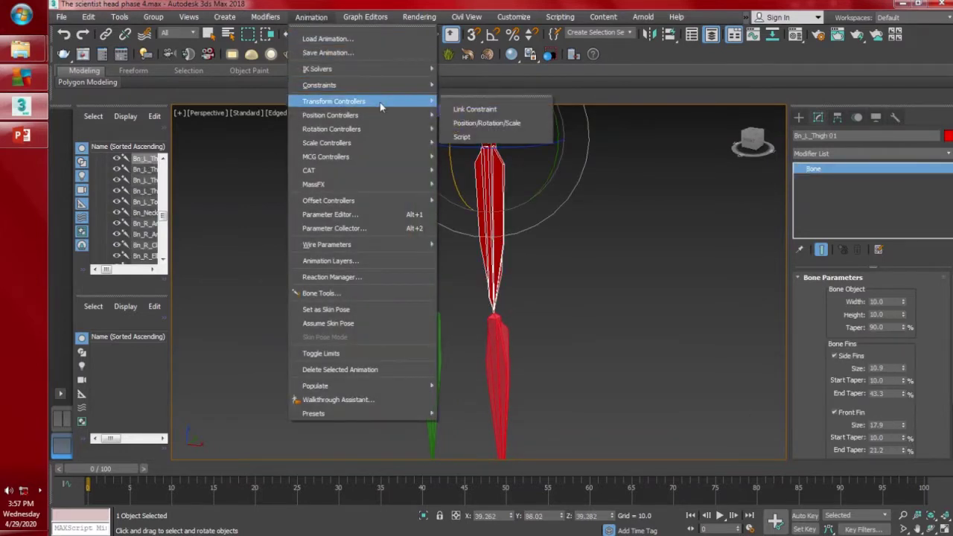
mouse_move(400, 71)
left_click(460, 79)
middle_click_drag(524, 389, 505, 216)
left_click(481, 348)
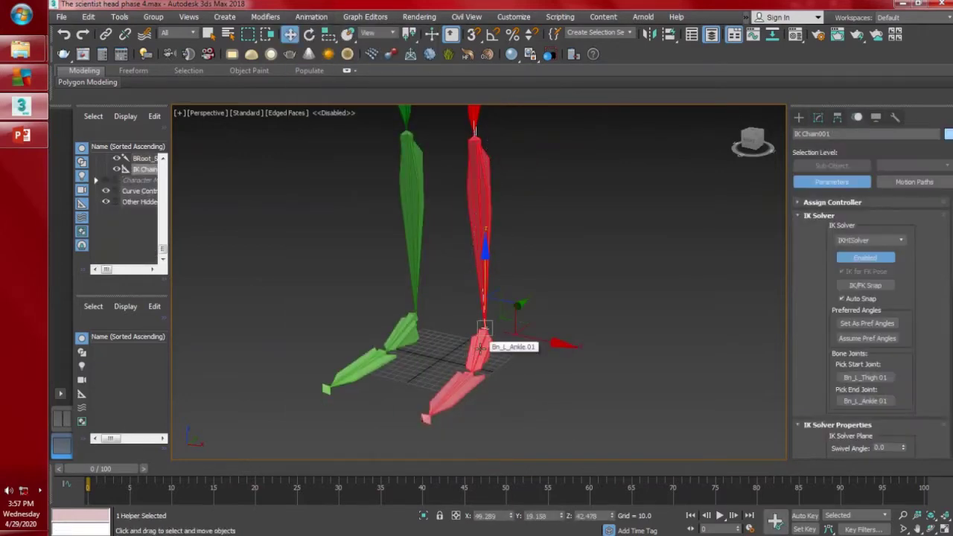
- Test the left leg's IK chain by raising its goal at the ankle, and undo the move
scroll(484, 313, "up", 5)
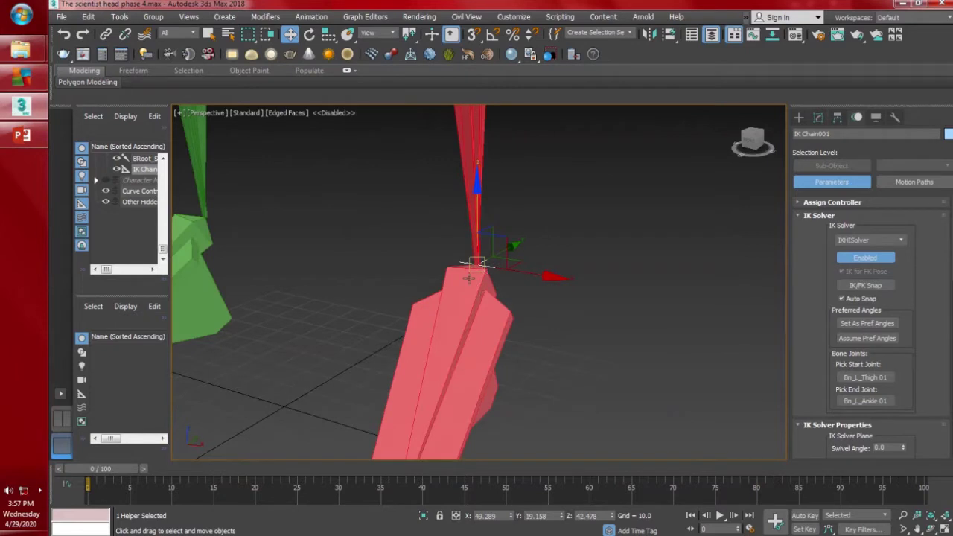
scroll(494, 239, "down", 5)
left_click_drag(490, 209, 485, 131)
middle_click_drag(452, 211, 413, 373)
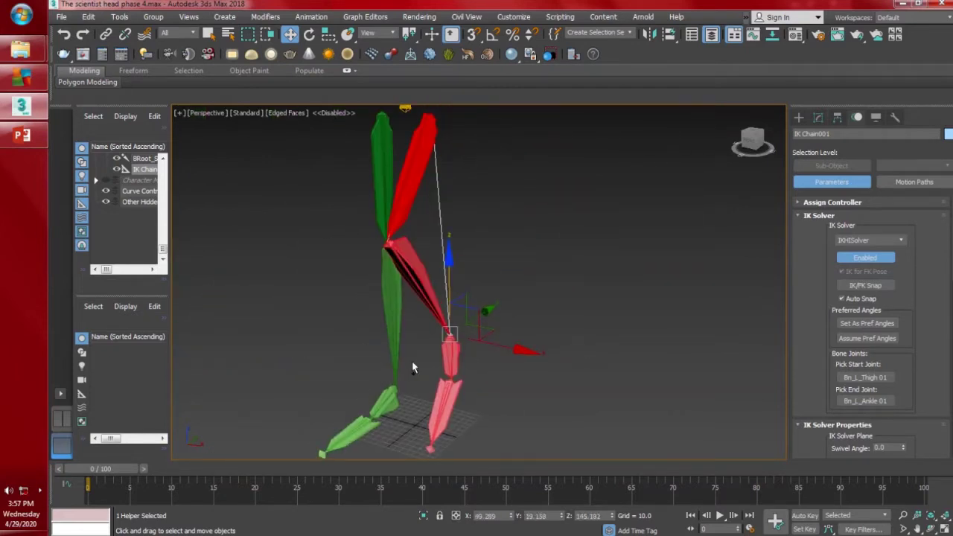
key("ctrl+z")
- Add an HI Solver IK chain from the right thigh bone Bn_R_Thigh 01 to the right ankle bone
middle_click_drag(405, 214, 442, 231)
left_click(422, 197)
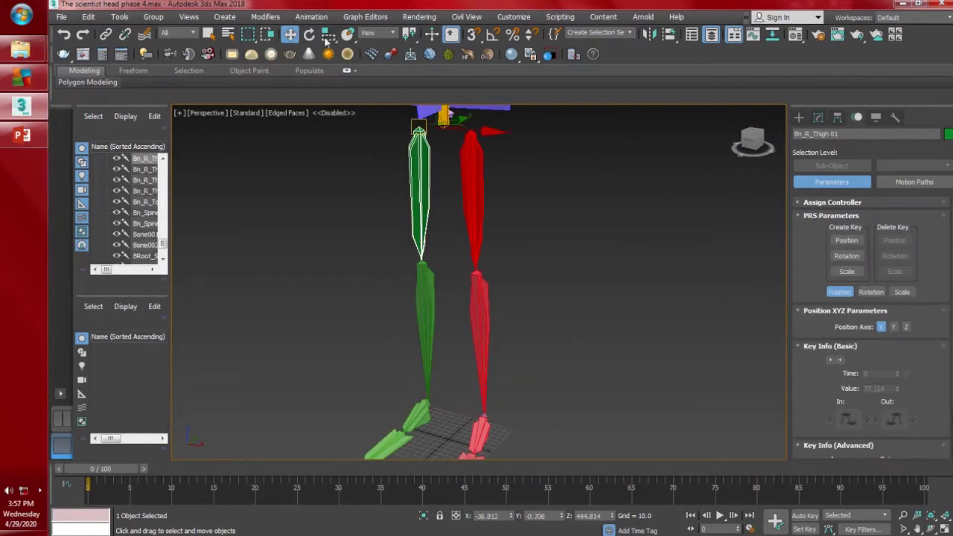
left_click(312, 17)
mouse_move(351, 69)
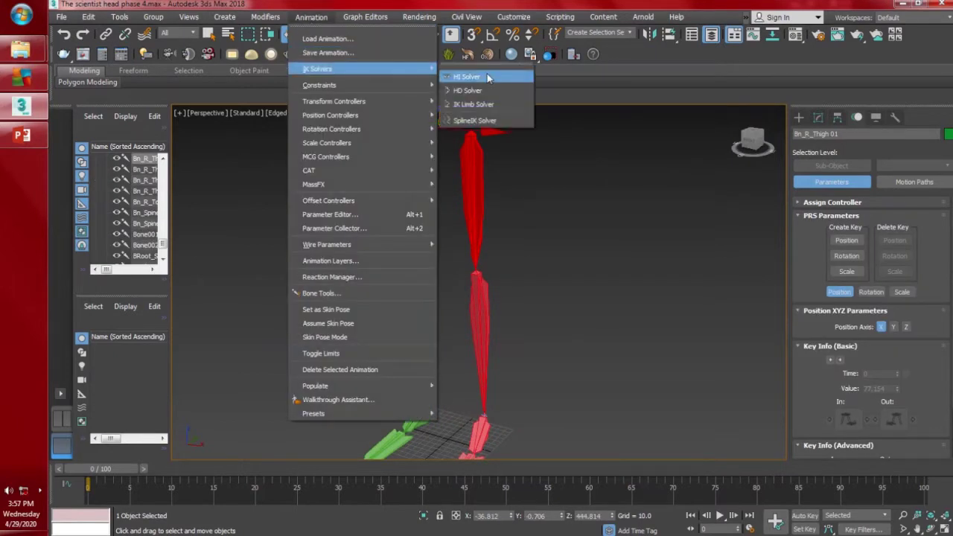
left_click(488, 78)
left_click(421, 415)
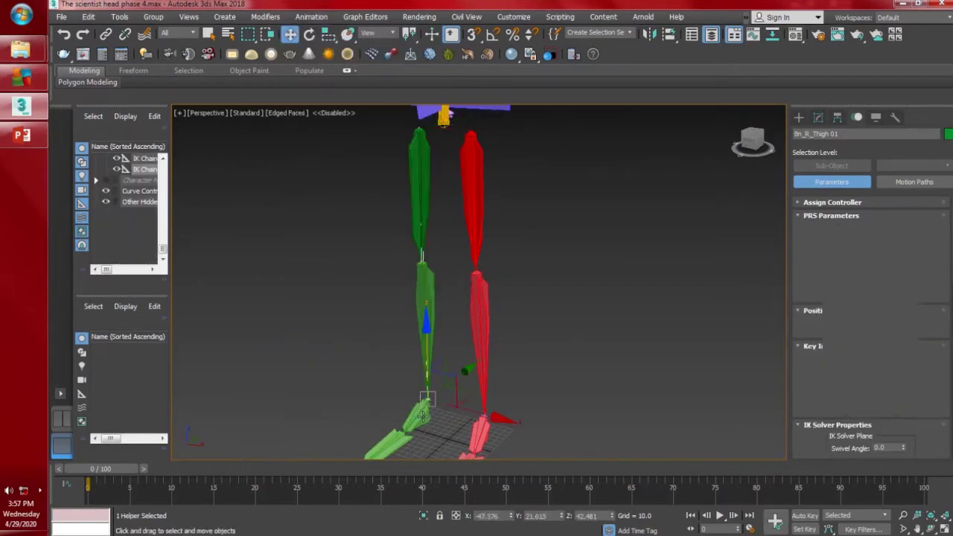
- Add an HI Solver IK chain from the left upper arm bone Bn_L_Arm 01 to the left hand bone
mouse_move(484, 278)
middle_mouse_down()
mouse_move(492, 413)
mouse_move(545, 258)
mouse_move(512, 299)
mouse_move(460, 291)
middle_mouse_up()
left_click(460, 292)
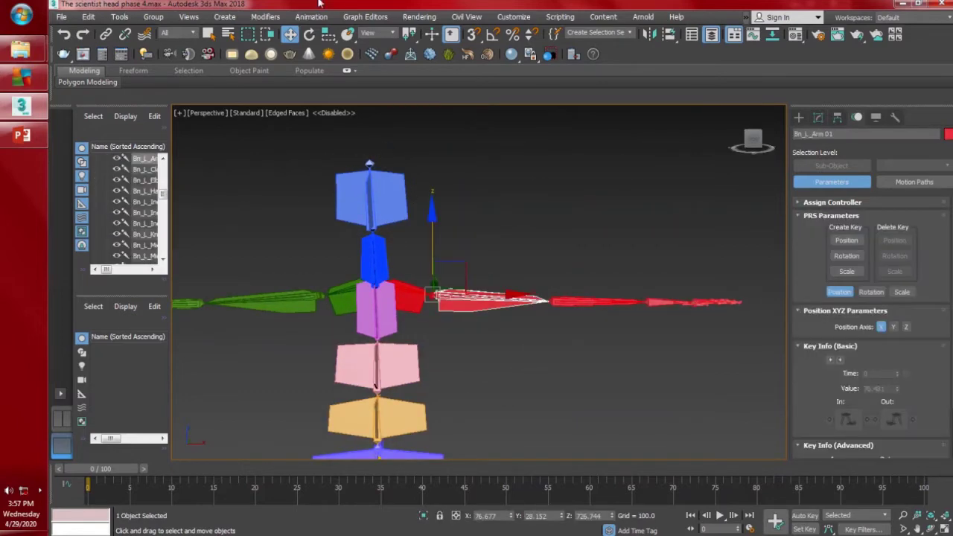
left_click(312, 17)
mouse_move(346, 68)
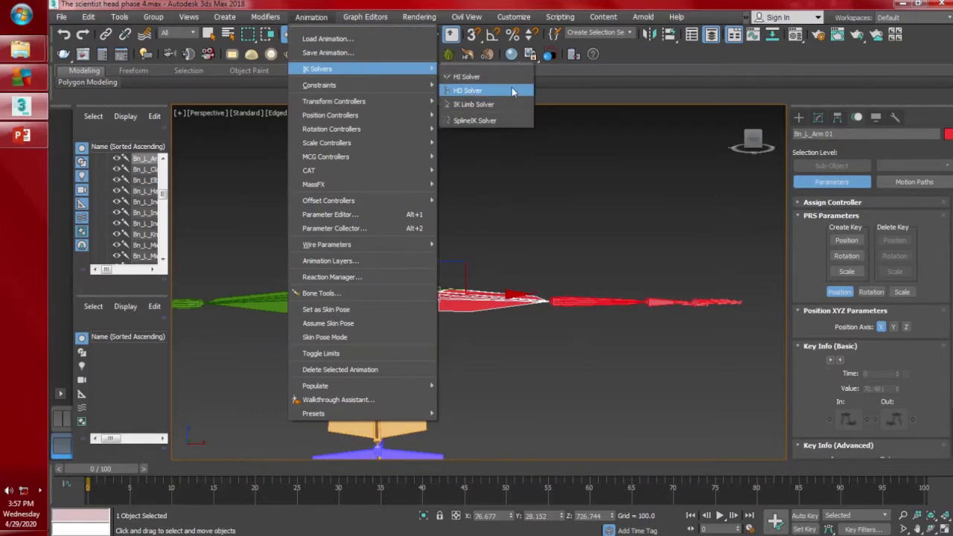
left_click(511, 90)
left_click(654, 302)
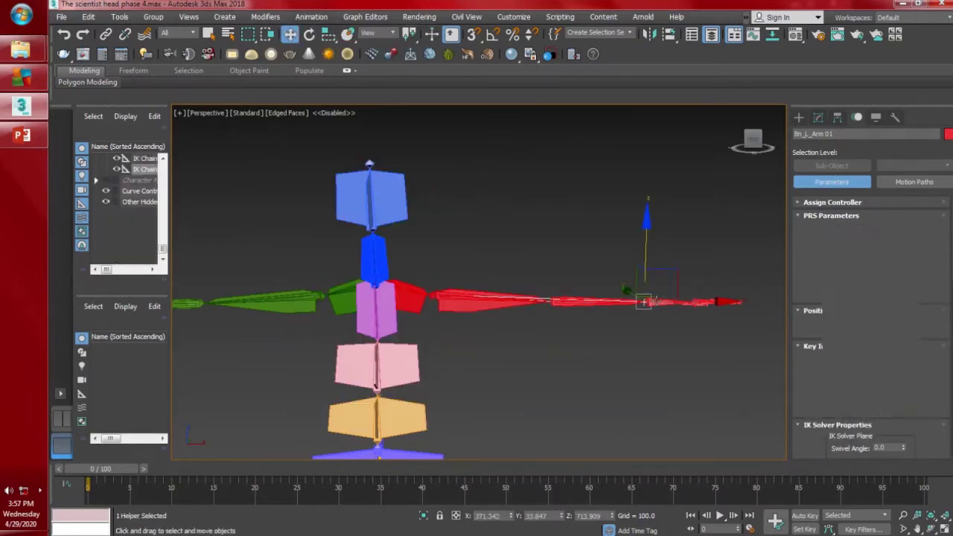
- Add an HI Solver IK chain from the right upper arm bone Bn_R_Arm 01 to the right hand bone Bn_R_Hand 01
middle_click_drag(593, 348, 705, 344)
left_click(393, 307)
middle_click_drag(393, 306, 504, 320)
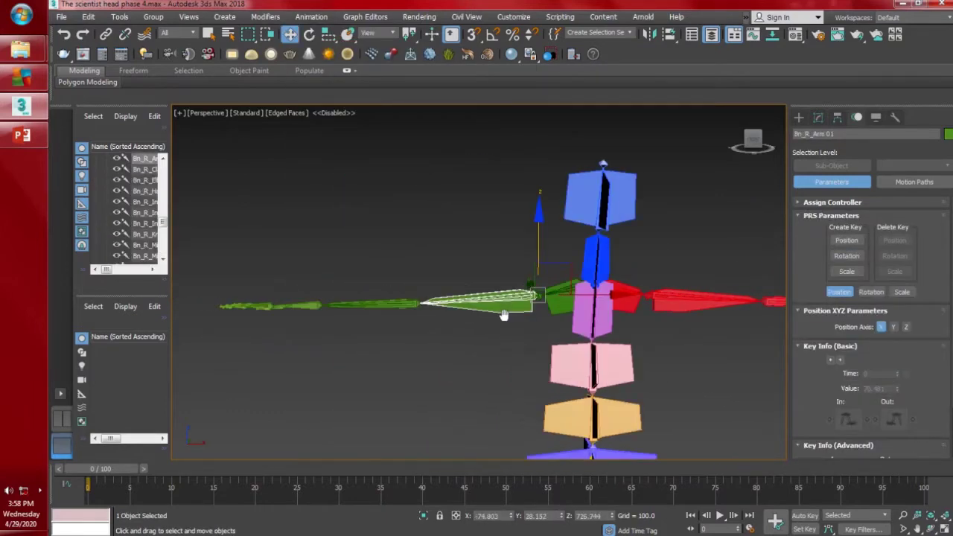
left_click(309, 17)
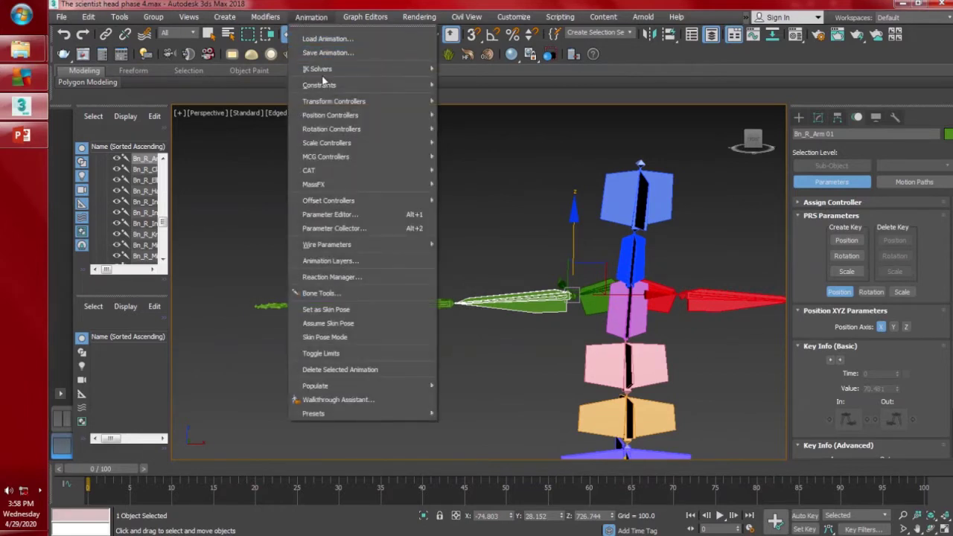
mouse_move(328, 69)
left_click(467, 69)
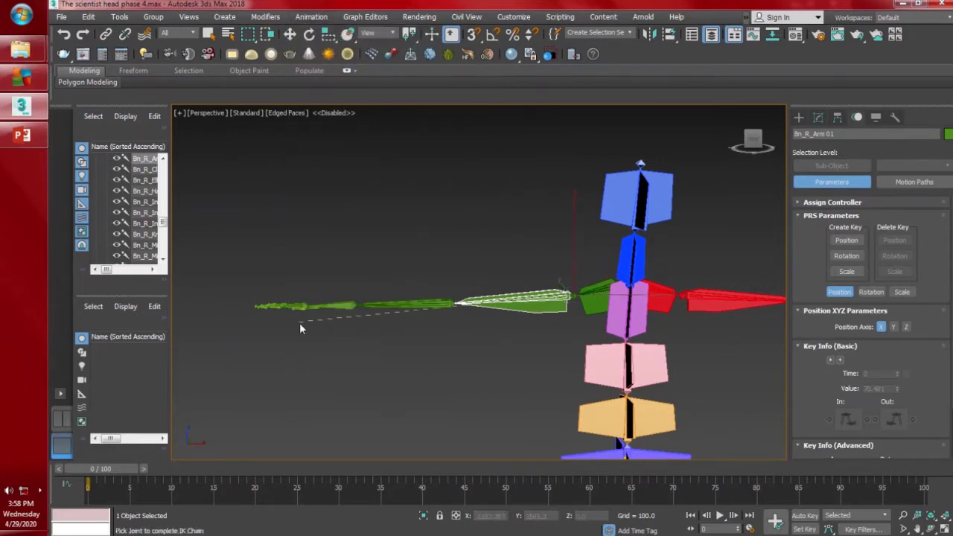
left_click(347, 305)
- Test the right arm's IK chain by moving its goal at the hand, and undo the move
left_click_drag(414, 307, 500, 345)
key("ctrl+z")
middle_click_drag(485, 379, 432, 351)
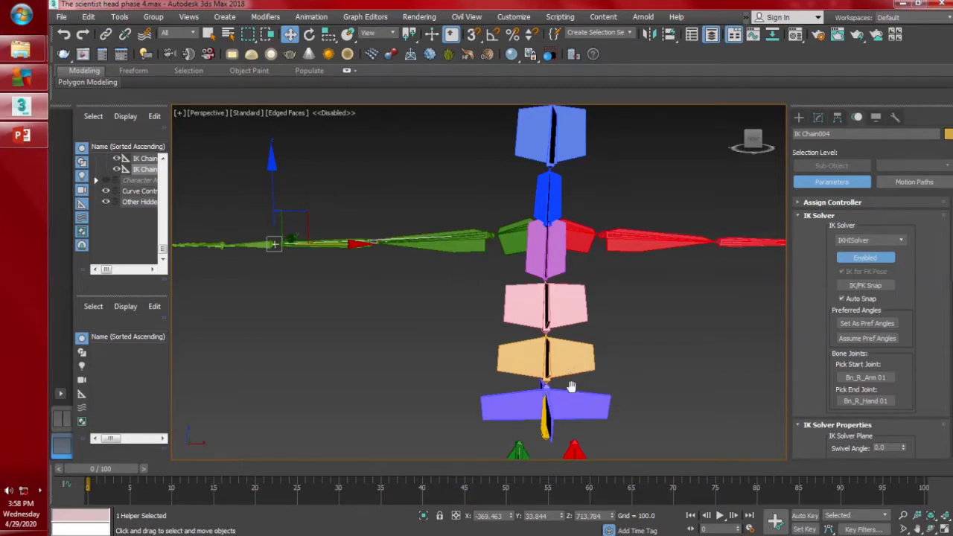
- In the top view, create a Point helper with Box display and size 20 just behind the skeleton
middle_click_drag(571, 385, 558, 365)
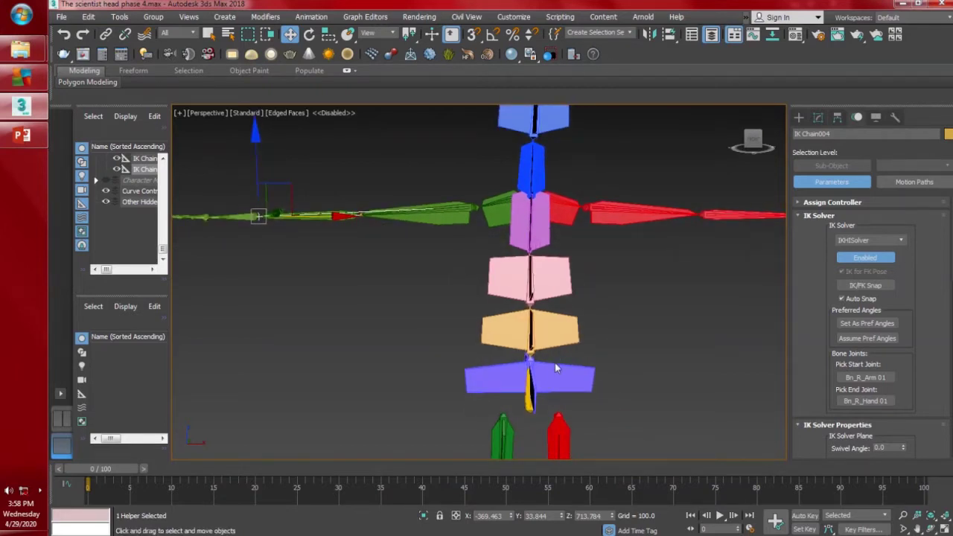
middle_click_drag(548, 364, 531, 371)
key("t")
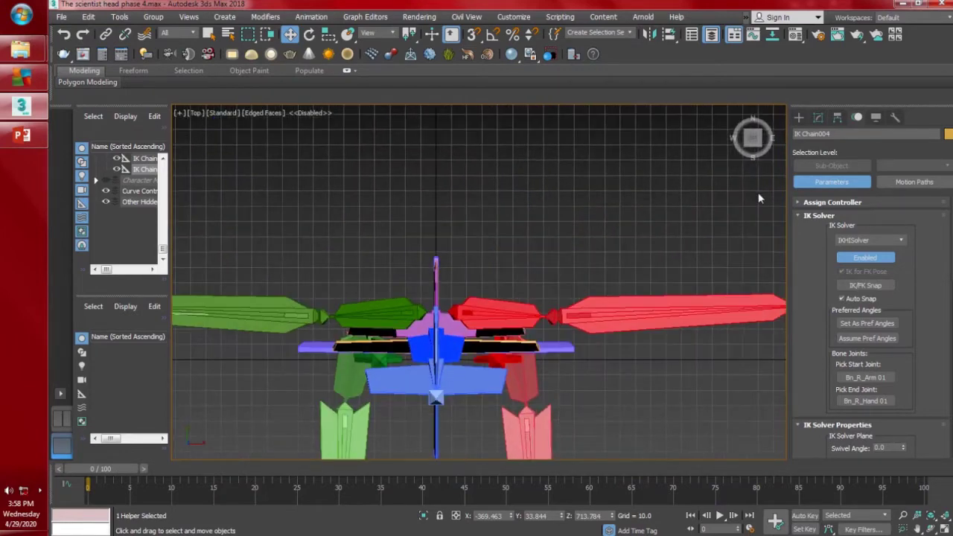
left_click(798, 118)
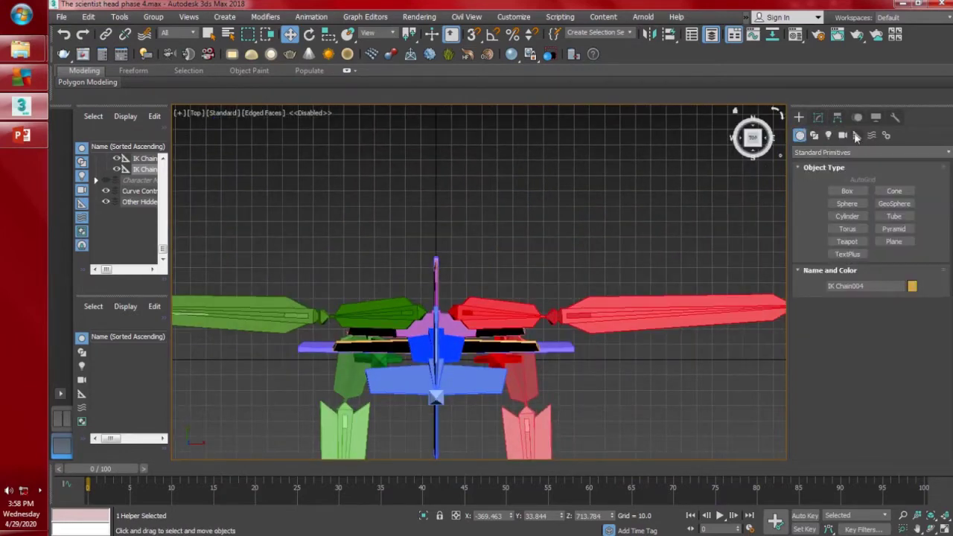
left_click(856, 135)
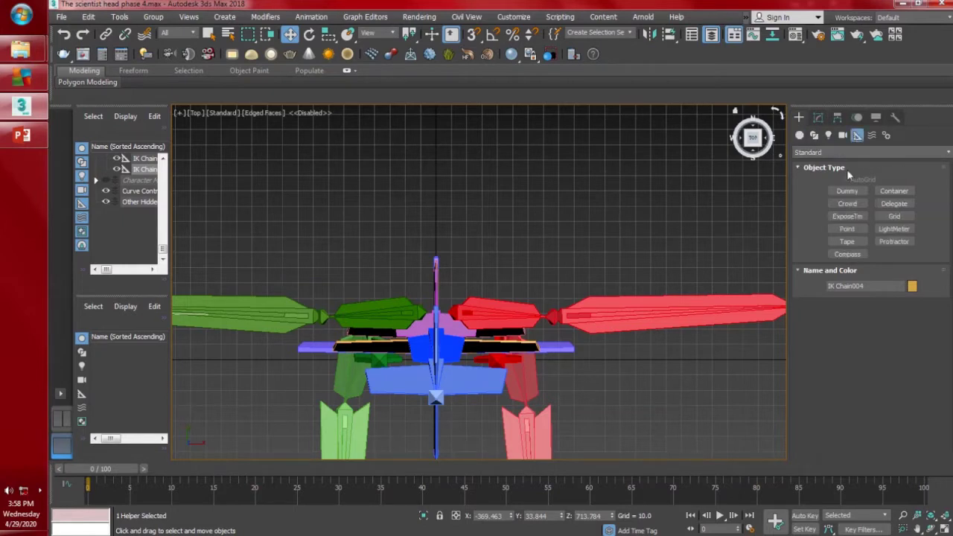
left_click(847, 228)
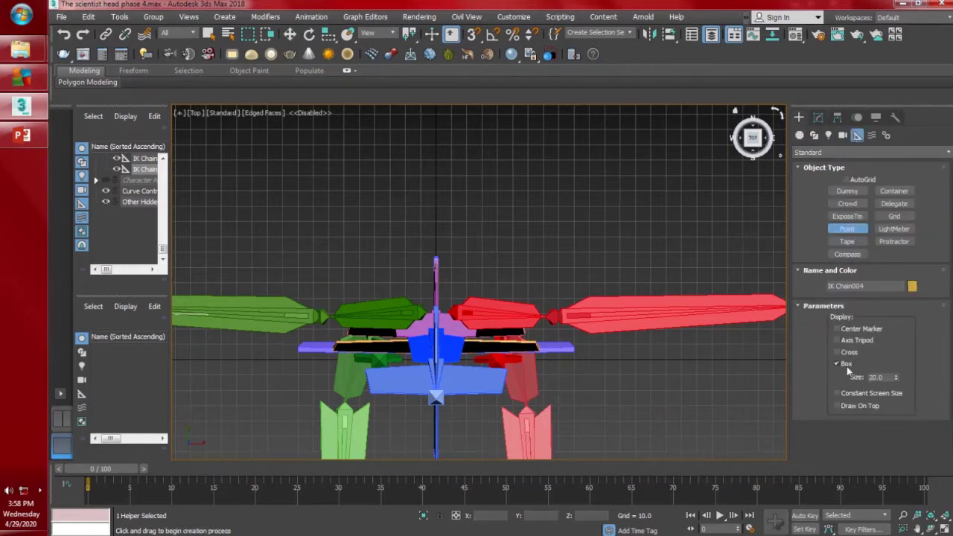
left_click(486, 254)
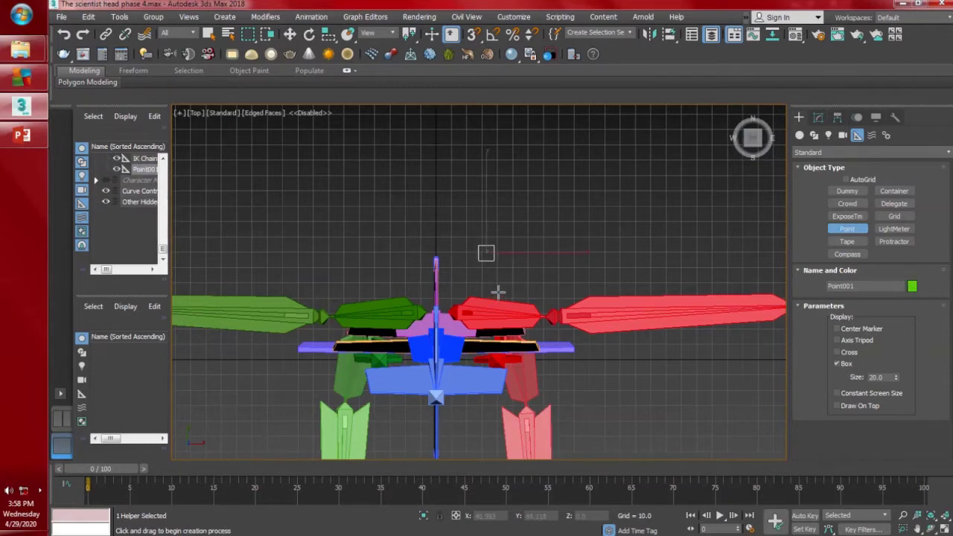
- Try to clone the point helper by moving it along the Y axis in perspective, and cancel the copy
key("p")
middle_click_drag(481, 340, 459, 289)
middle_click_drag(526, 348, 460, 226, "alt")
middle_click_drag(460, 226, 487, 322)
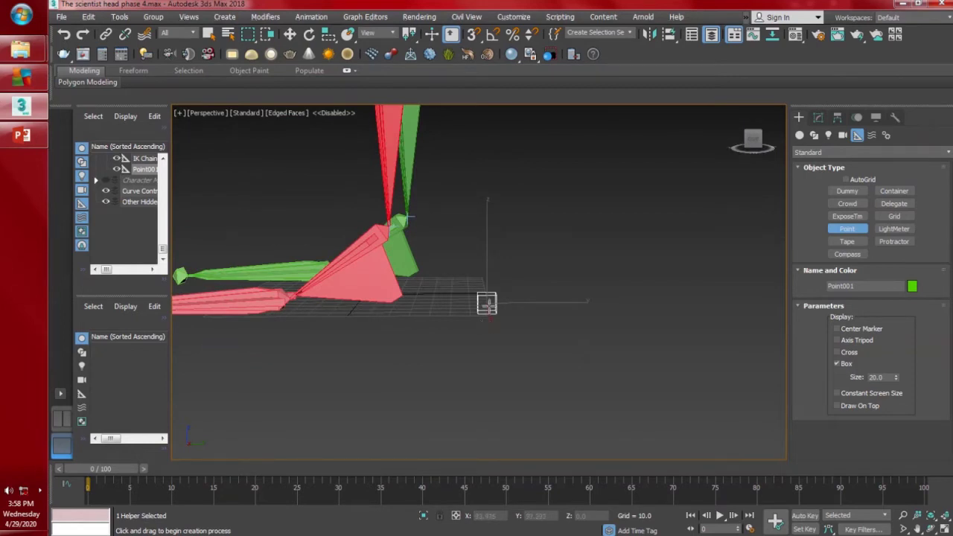
key("w")
left_click_drag(550, 303, 591, 306, "shift")
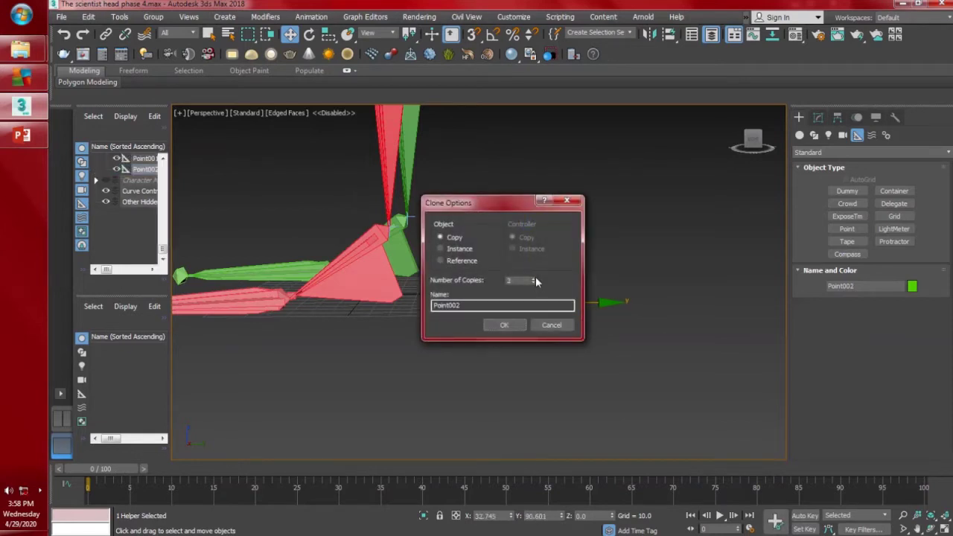
left_click(555, 326)
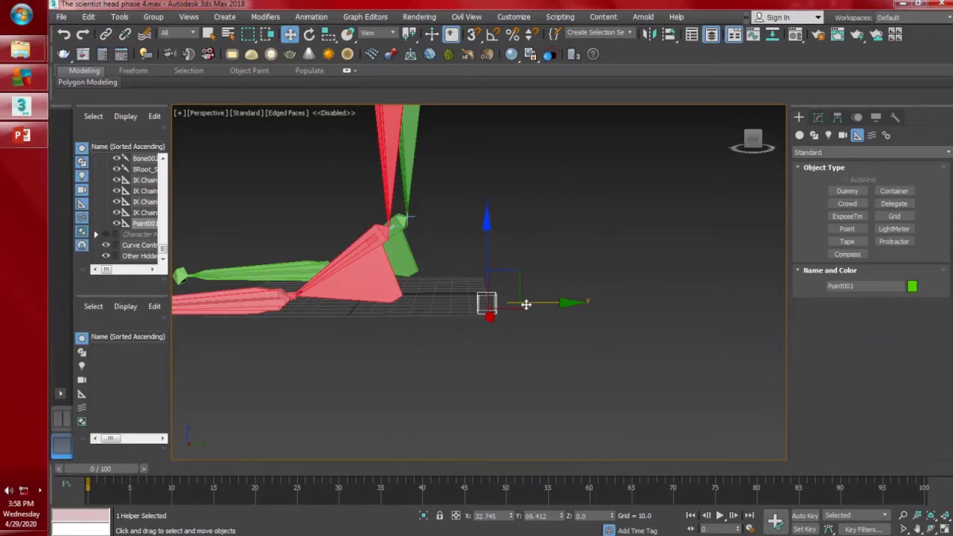
- In the front view, raise the point helper to a height of about 5.3, then set its Y position to 70
key("f")
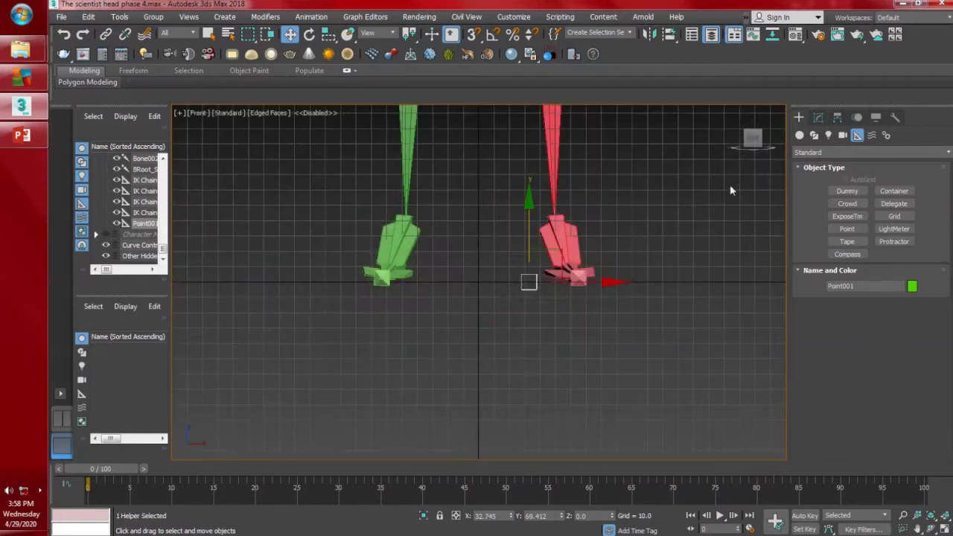
scroll(542, 308, "up", 1)
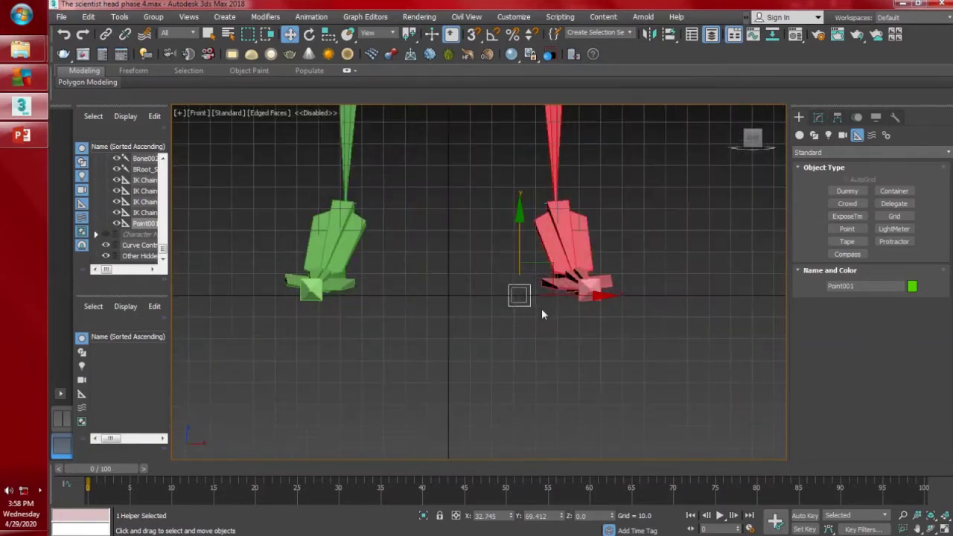
scroll(534, 318, "up", 2)
left_click_drag(515, 253, 514, 236)
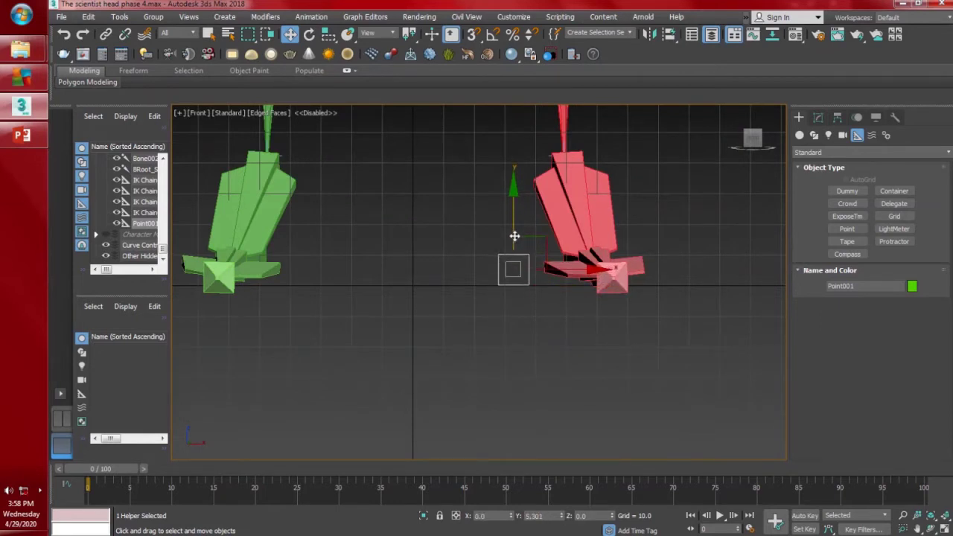
left_click(553, 517)
type("70.0")
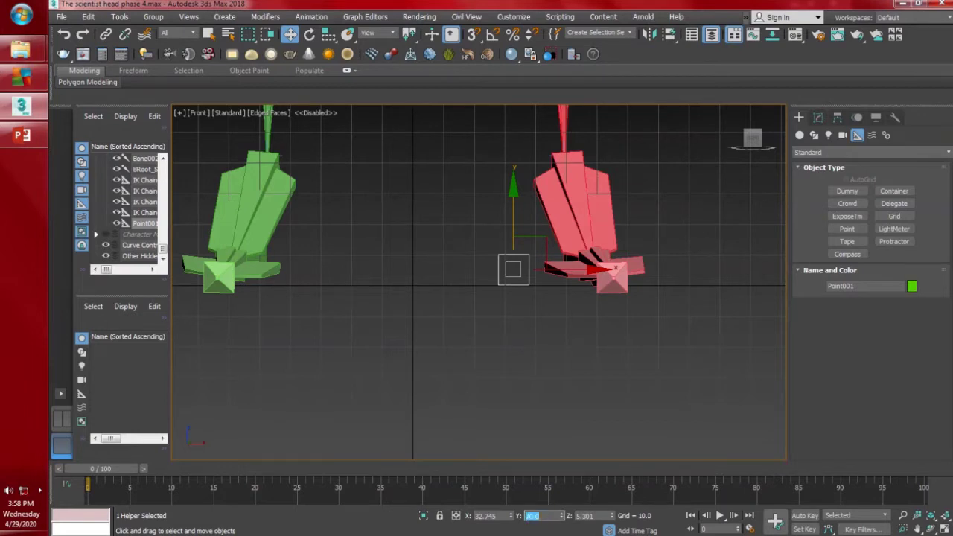
key("Return")
- In the left view, clone the point helper behind the feet along Y as three evenly spaced copies, using the Copy option
scroll(507, 326, "up", 3)
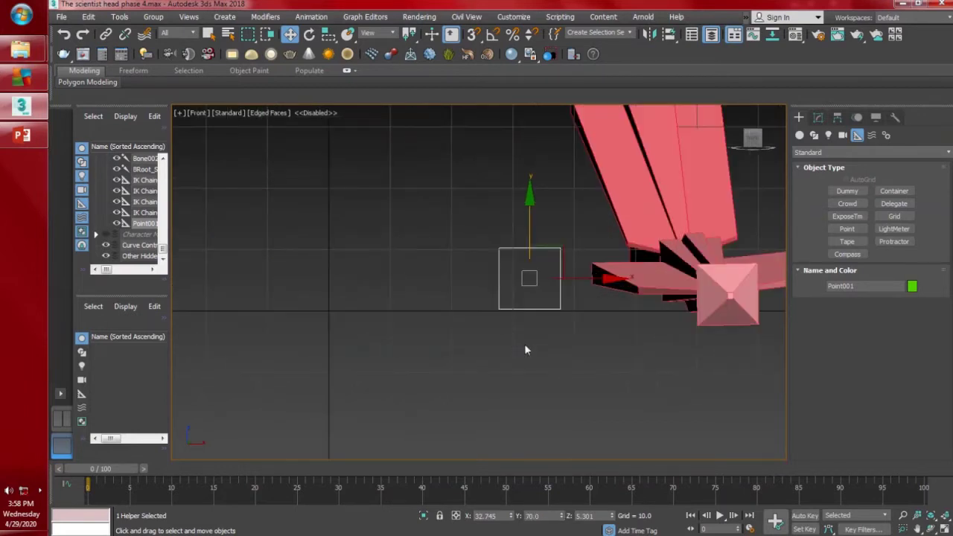
middle_click_drag(525, 350, 511, 340)
key("l")
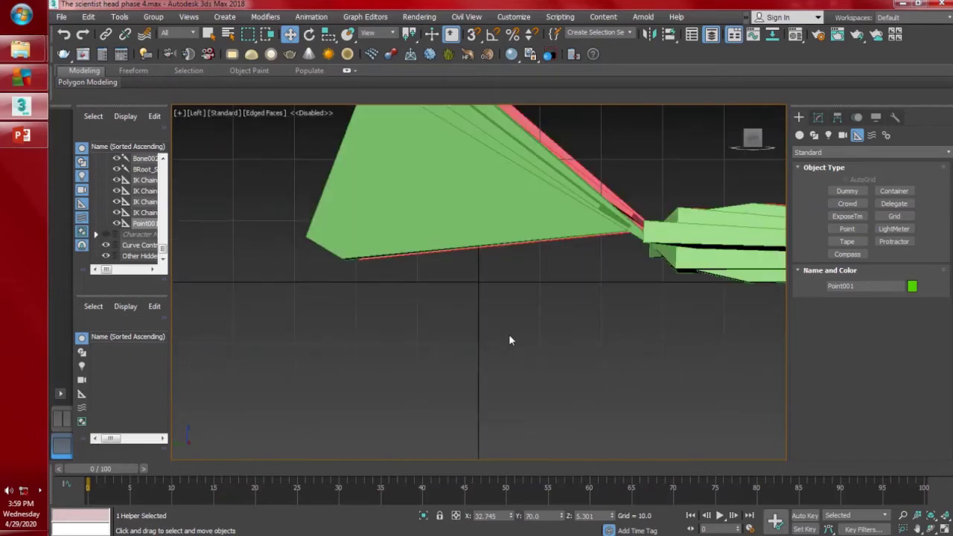
scroll(566, 335, "down", 3)
left_click_drag(485, 331, 451, 325, "shift")
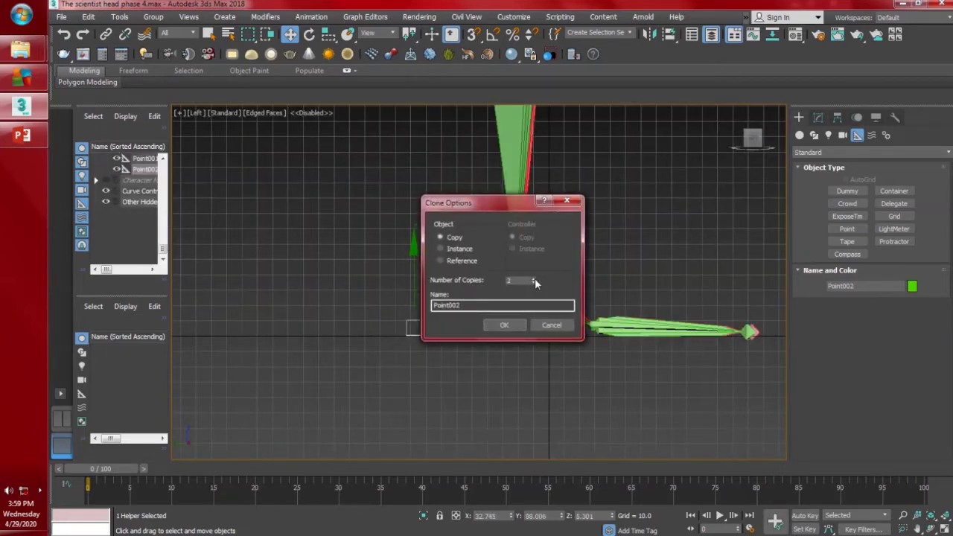
left_click(521, 325)
key("p")
middle_click_drag(547, 376, 386, 317, "alt")
scroll(373, 391, "up", 2)
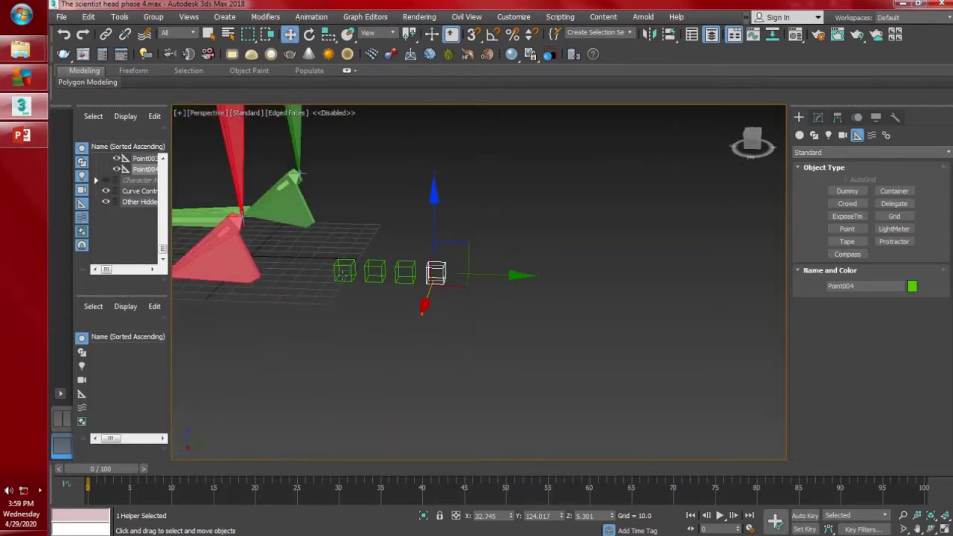
- Align the first point helper to the left ankle's IK Chain001 in X and Y position only, pivot point to pivot point
left_click(343, 270)
middle_click_drag(347, 289, 434, 255)
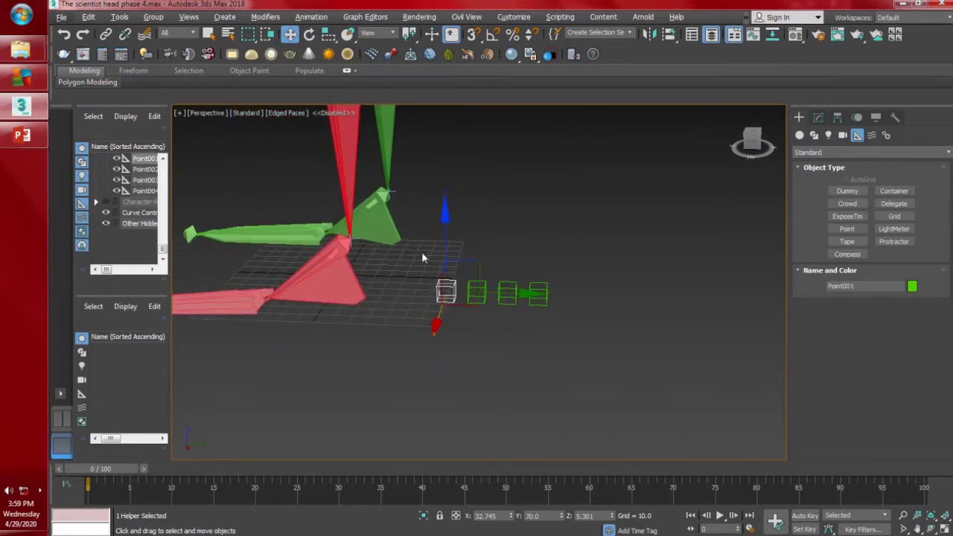
key("alt+a")
left_click(538, 207)
key("alt+a")
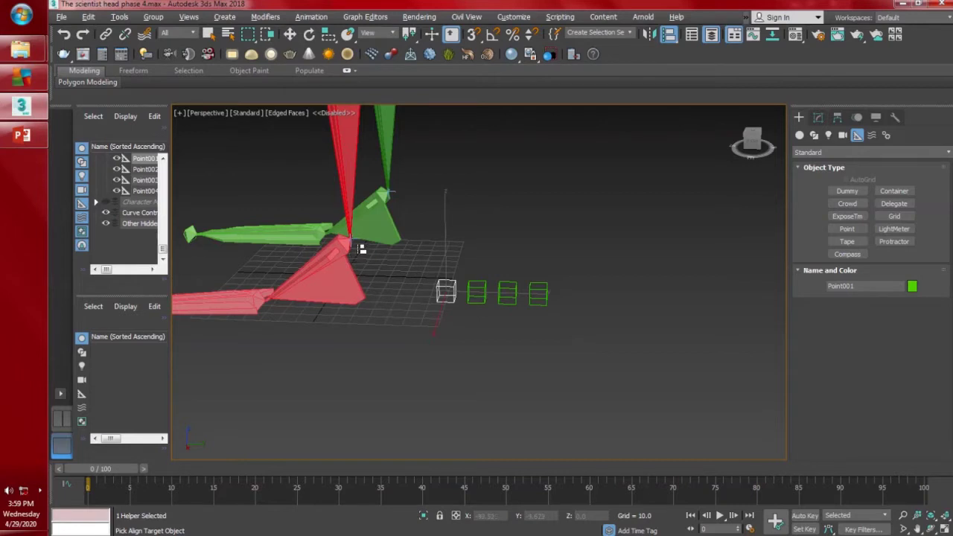
scroll(361, 248, "up", 5)
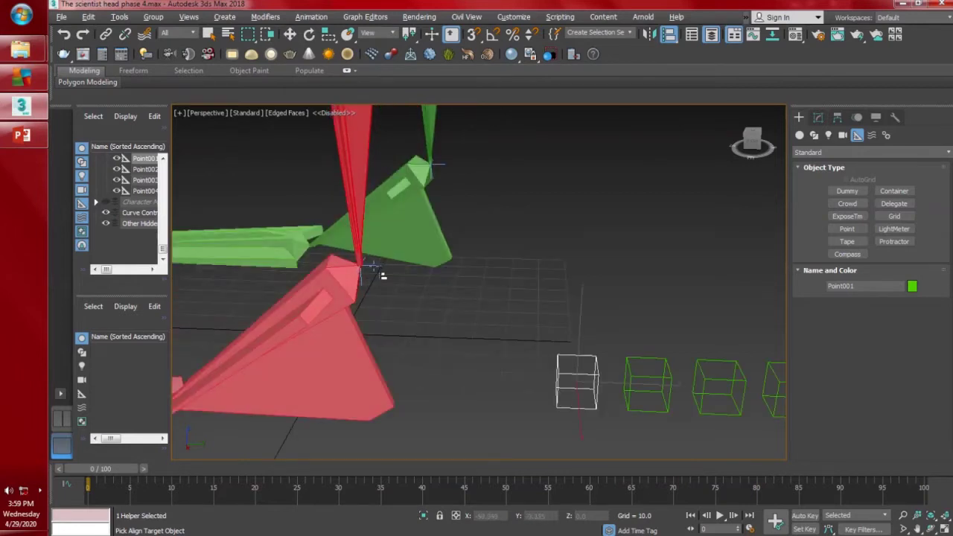
left_click(376, 273)
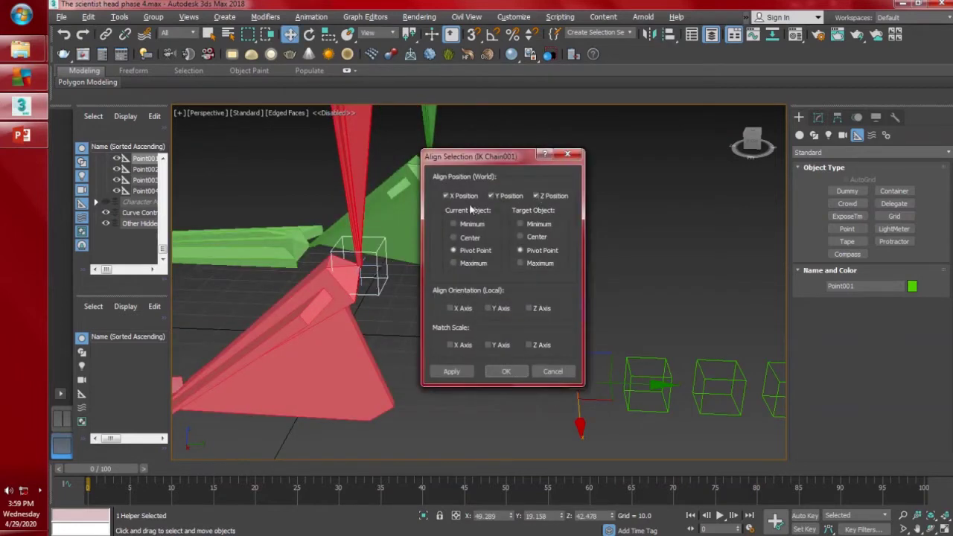
left_click(542, 196)
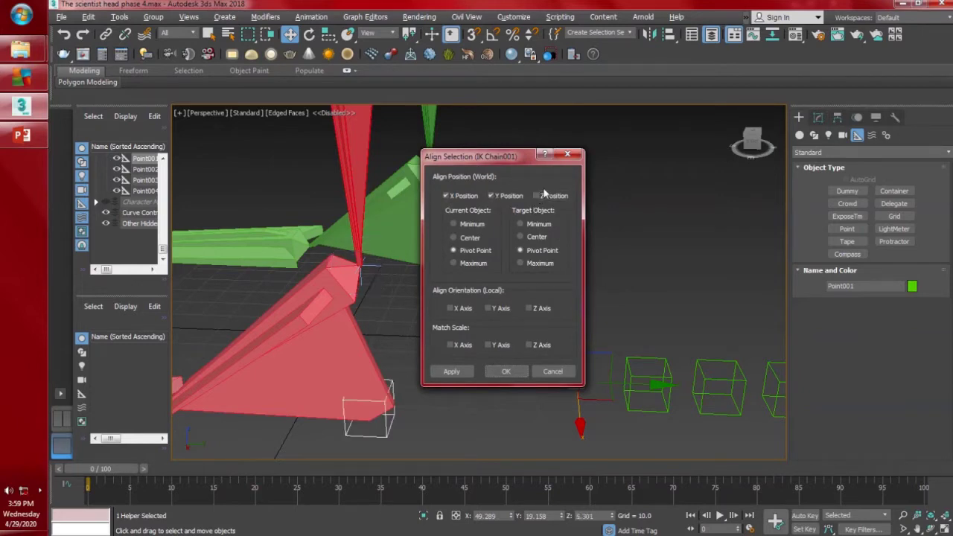
left_click(451, 371)
left_click(506, 371)
middle_click_drag(521, 403, 514, 389)
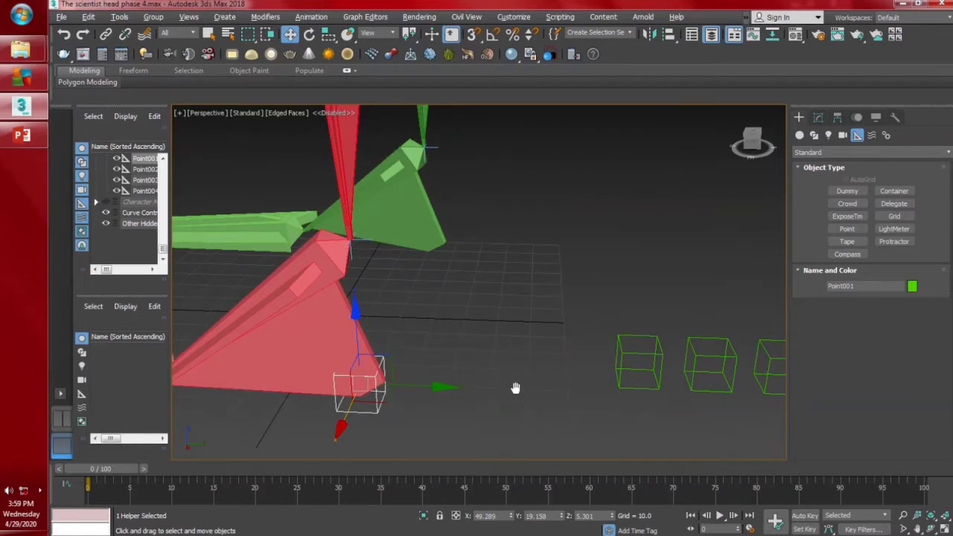
- Match the second point helper's local orientation to the left ankle bone Bn_L_Ankle 01, leaving all position axes off
left_click(654, 356)
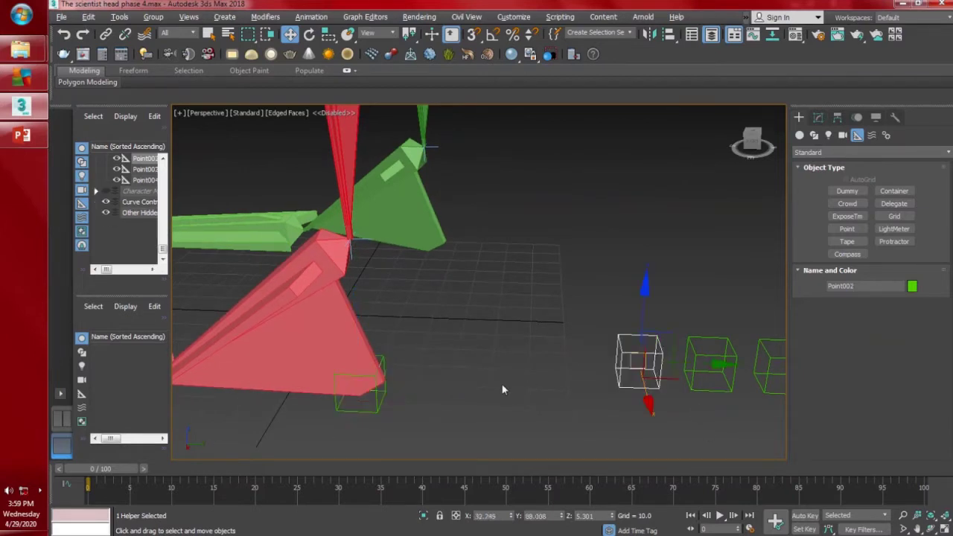
middle_click_drag(503, 389, 549, 369)
key("alt+a")
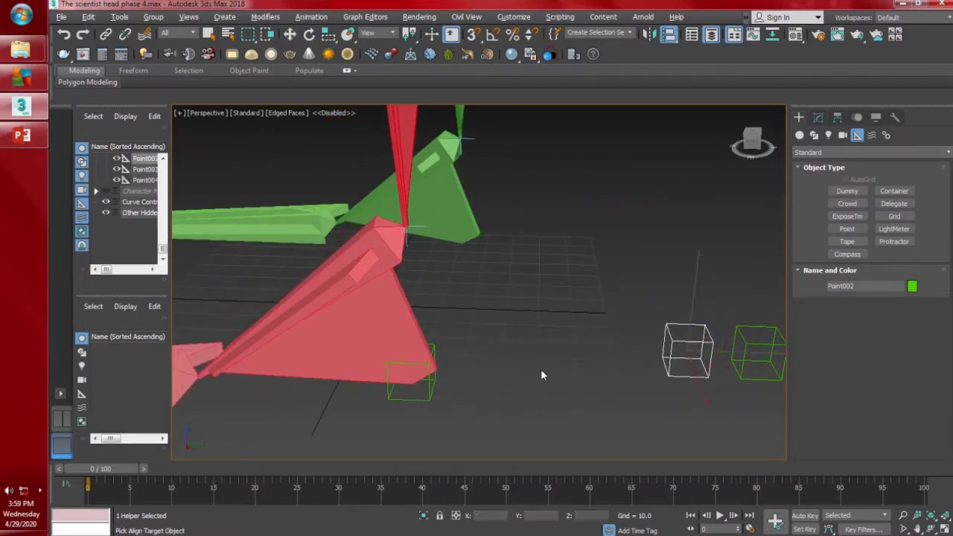
left_click(362, 338)
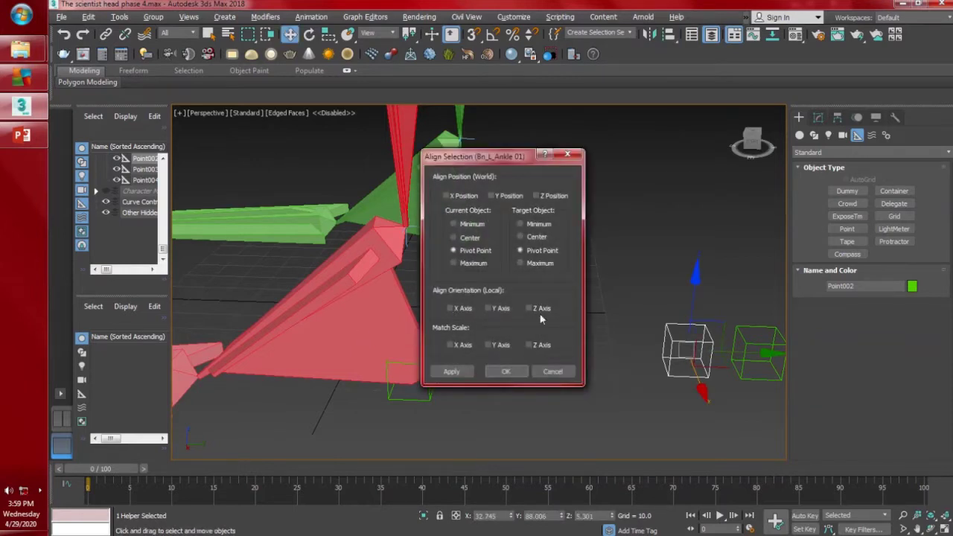
left_click(449, 308)
left_click(489, 309)
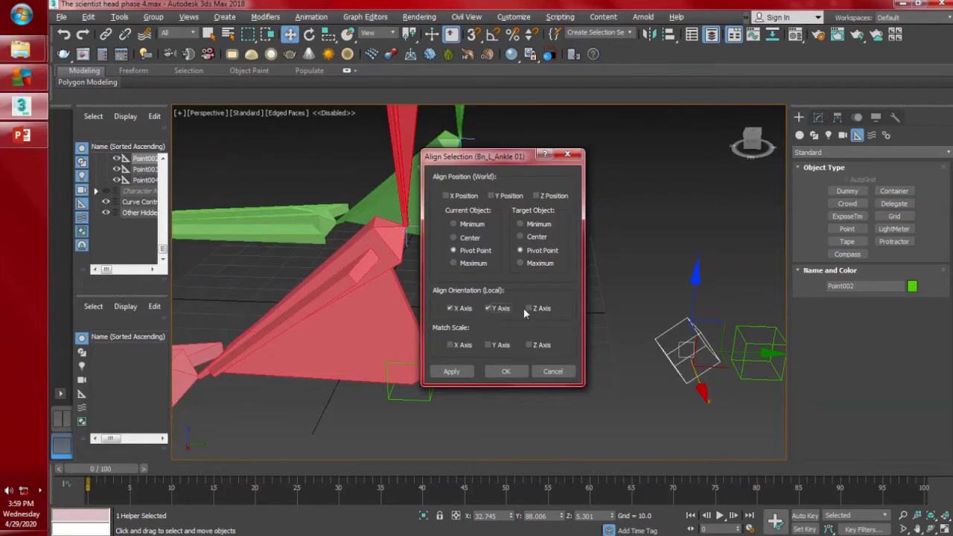
left_click(520, 372)
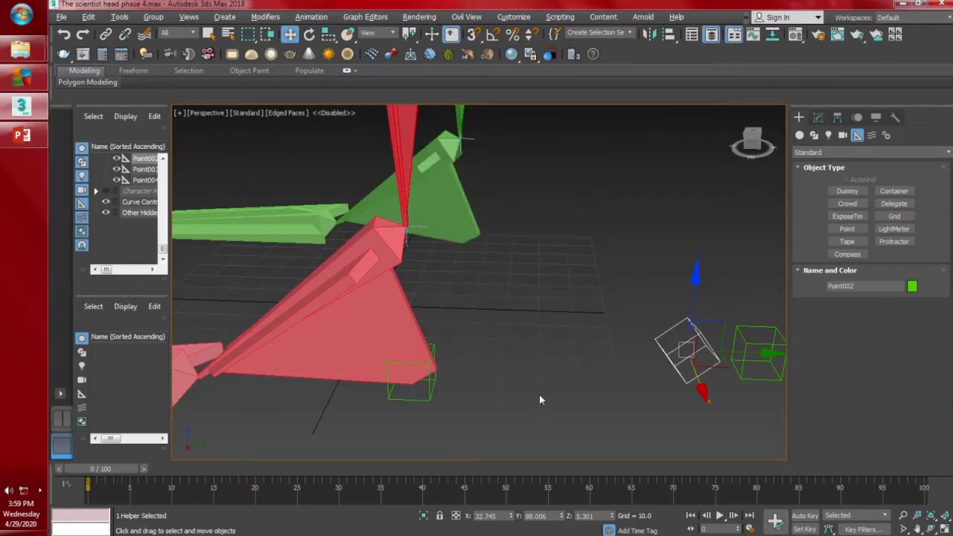
- Align the second point helper's position to the base of the left toe bone
key("alt+a")
middle_click_drag(288, 362, 386, 344)
scroll(386, 344, "down", 3)
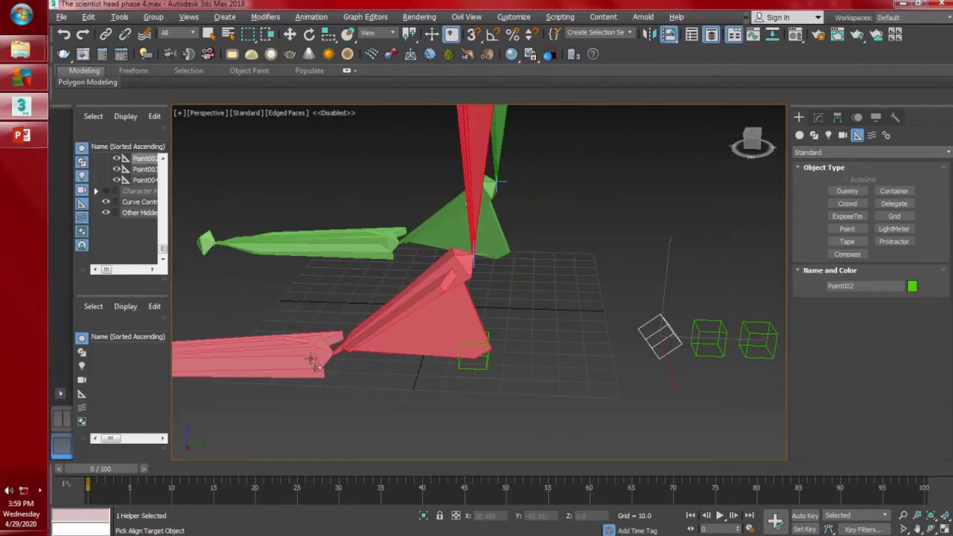
key("w")
- Match the third point helper's local orientation to the left toe bone Bn_L_Toe 01 on the X, Y and Z axes
middle_click_drag(509, 378, 645, 342)
left_click(696, 334)
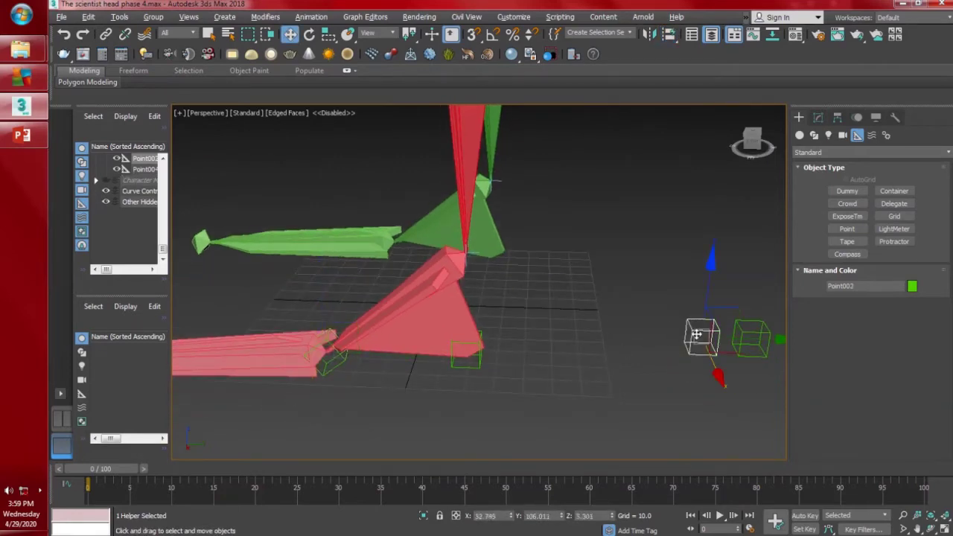
middle_click_drag(540, 371, 618, 353)
scroll(620, 352, "down", 3)
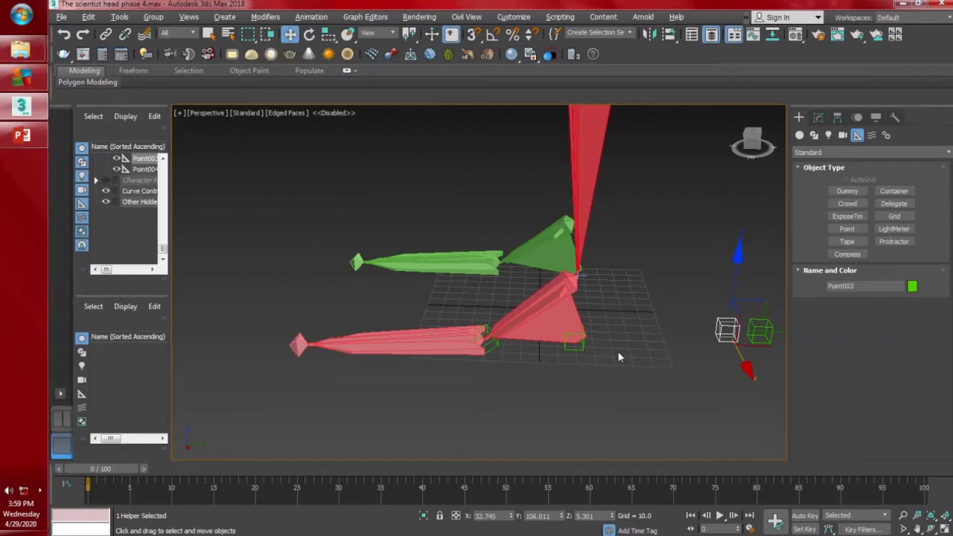
key("alt+a")
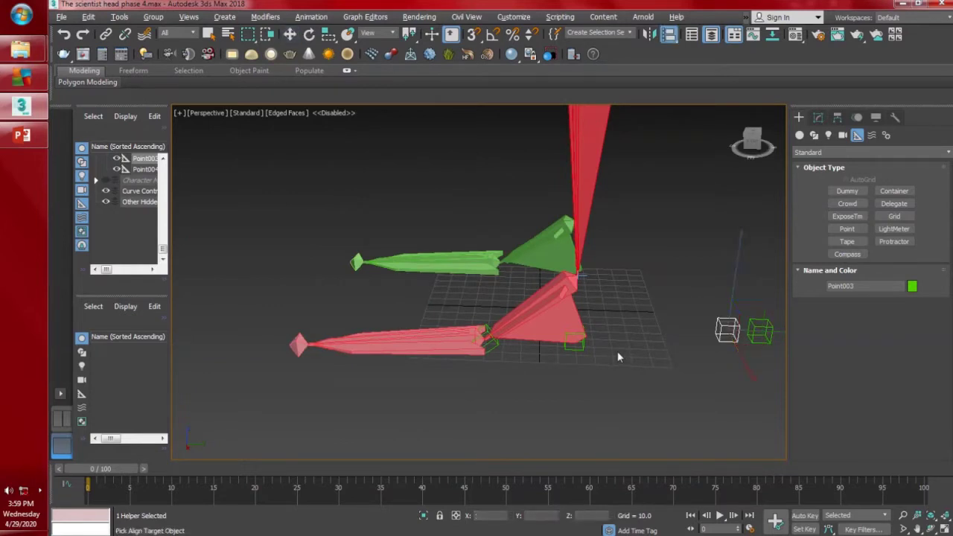
left_click(401, 346)
left_click(497, 371)
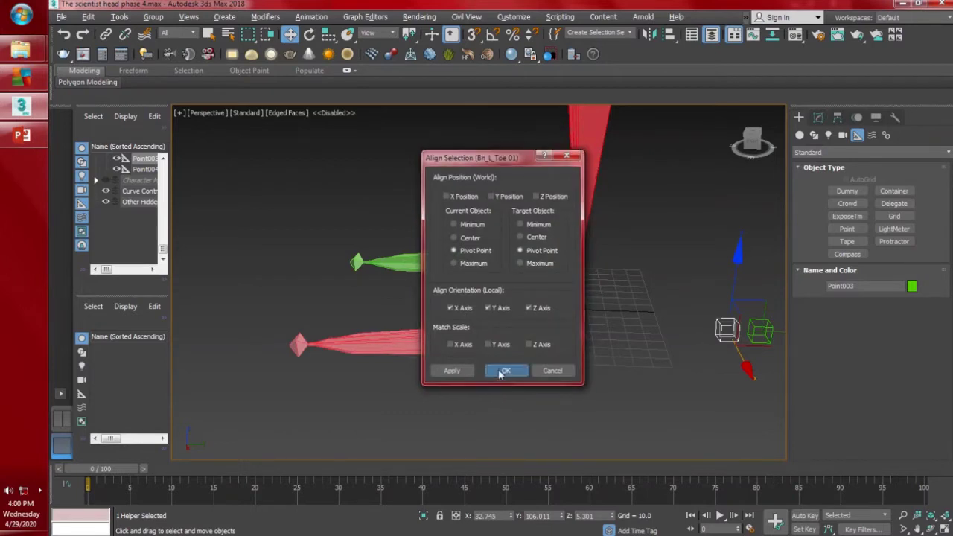
- Align the third point helper's position to the end bone at the tip of the left toe
key("alt+a")
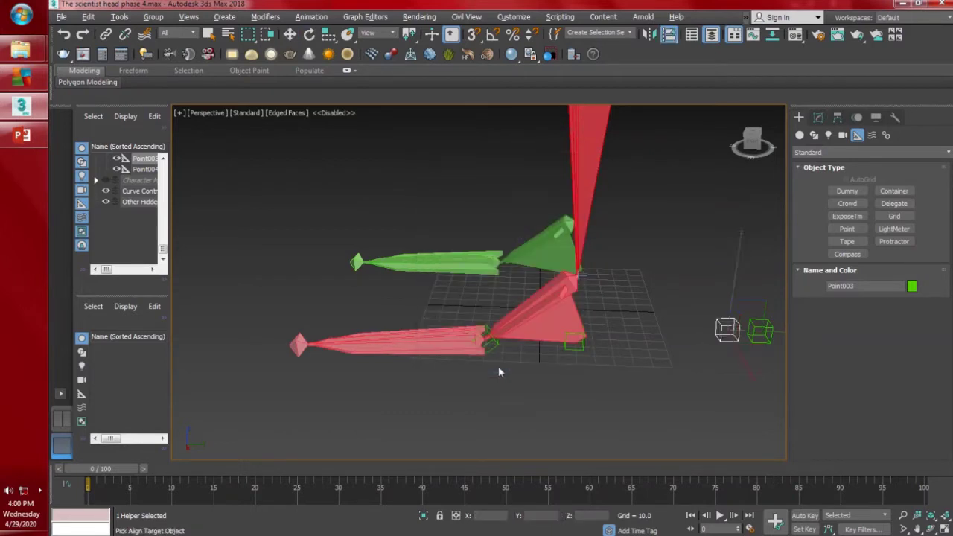
left_click(298, 349)
middle_click_drag(391, 381, 429, 402, "alt")
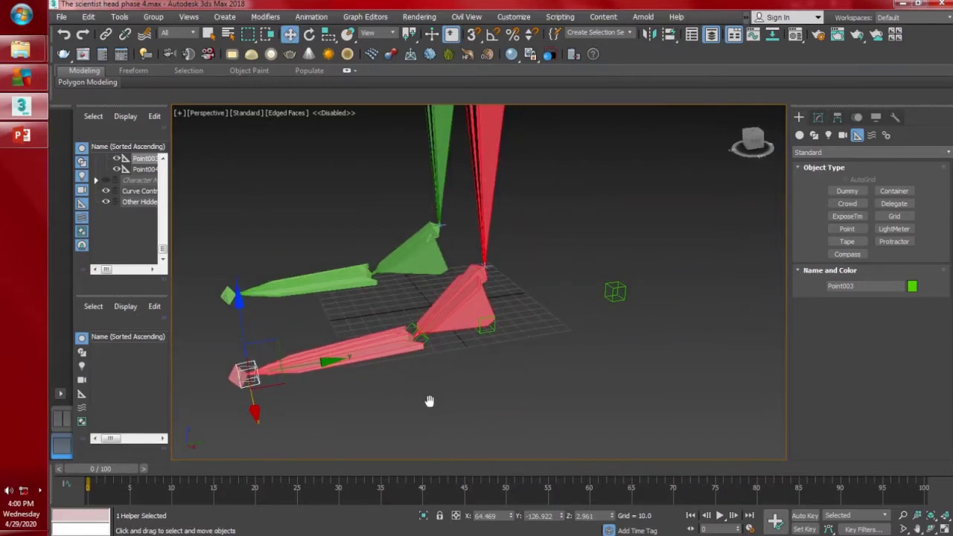
- Quick Align the remaining fourth point helper to the IK goal at the left ankle
left_click(617, 291)
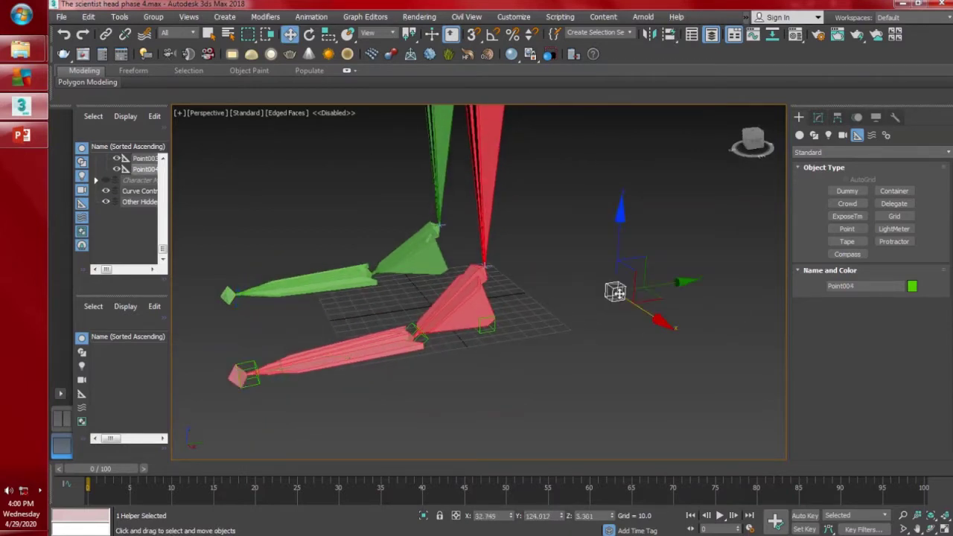
key("shift+a")
left_click(477, 291)
middle_click_drag(524, 299, 534, 328)
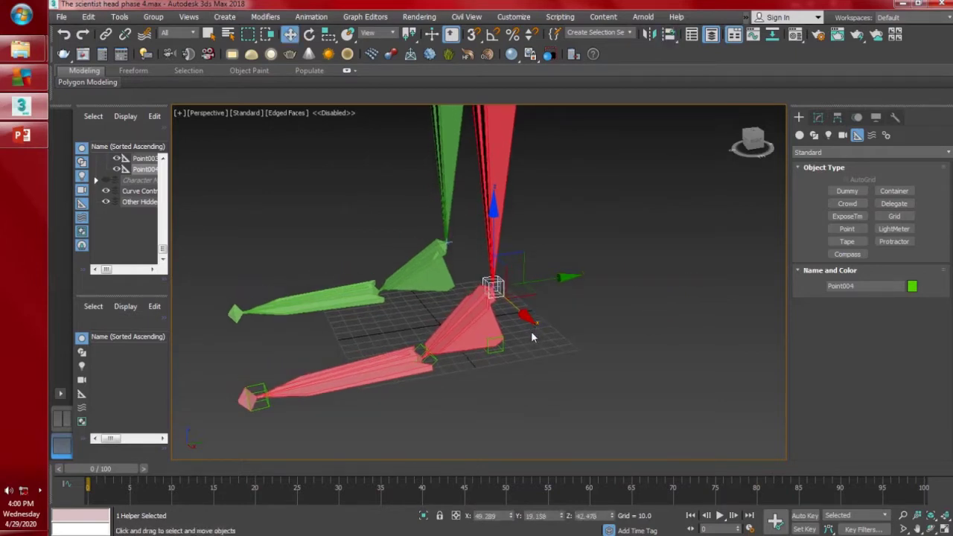
- Rename the point helper at the left ankle to PointH_L_Ankle 01
left_click(818, 118)
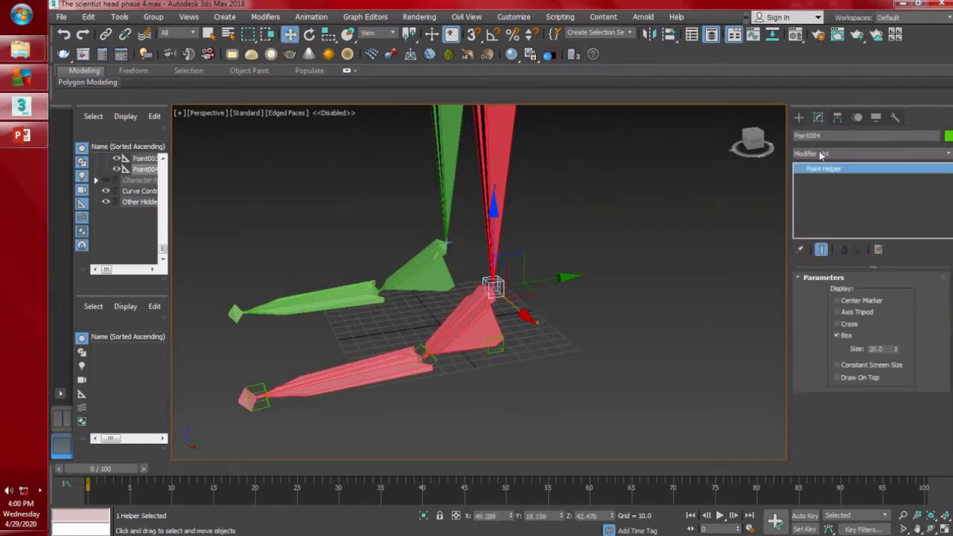
left_click(831, 136)
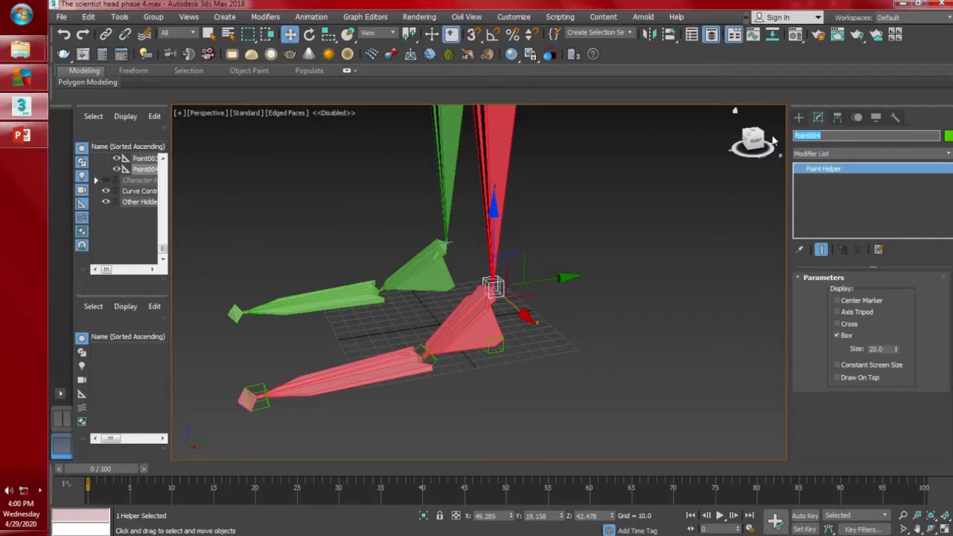
type("Point")
type("kle 01")
key("Return")
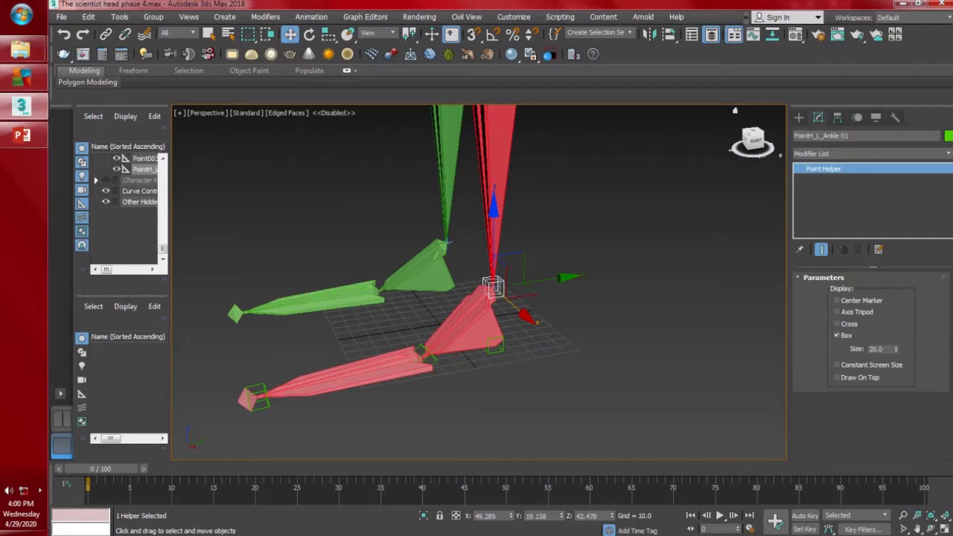
- Rename the point helper at the left heel to PointH_L_Hell 01
left_click(499, 346)
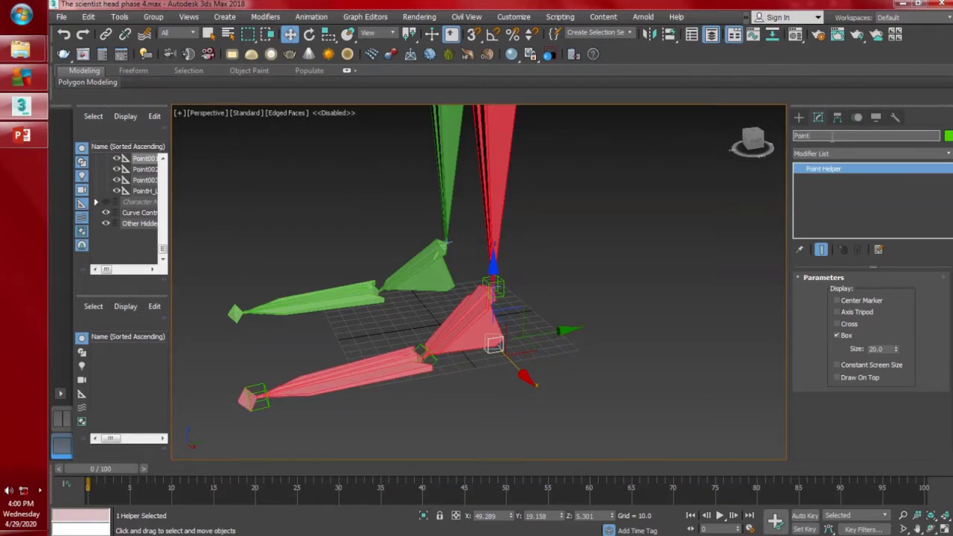
type("PointH_L_Hell 01")
key("Return")
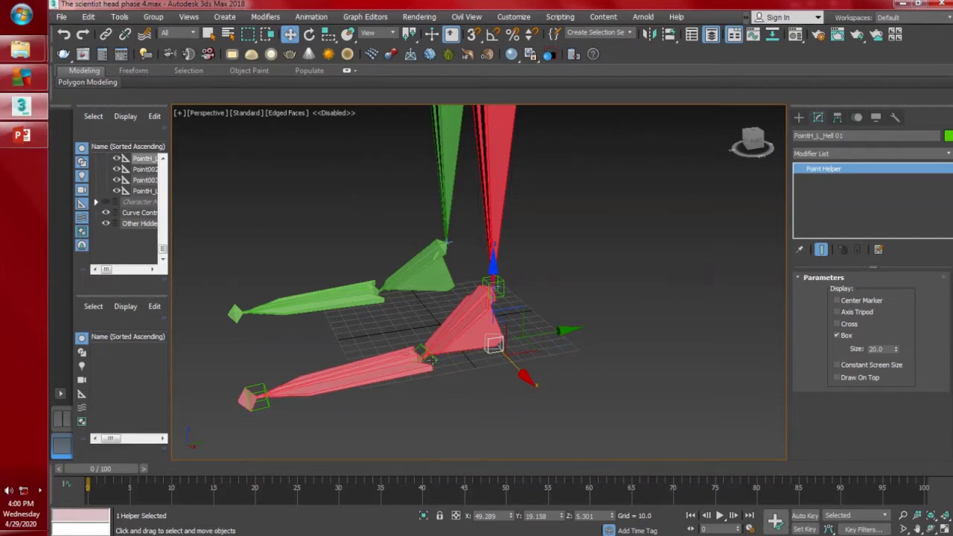
- Rename the point helper at the base of the left toe to PointH_L_Toe 01
left_click(430, 361)
left_click(845, 136)
key("BackSpace")
key("BackSpace")
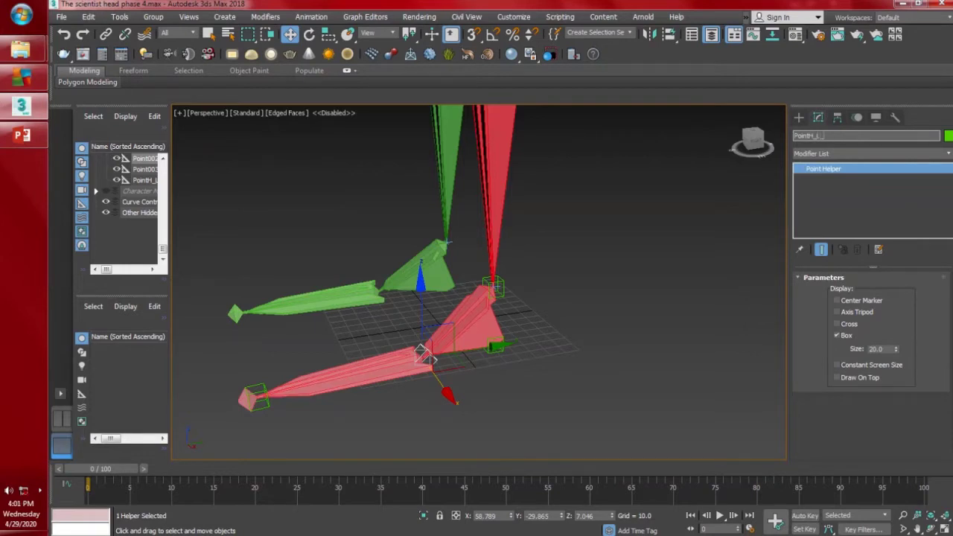
type("H_L_Toe 01")
key("Return")
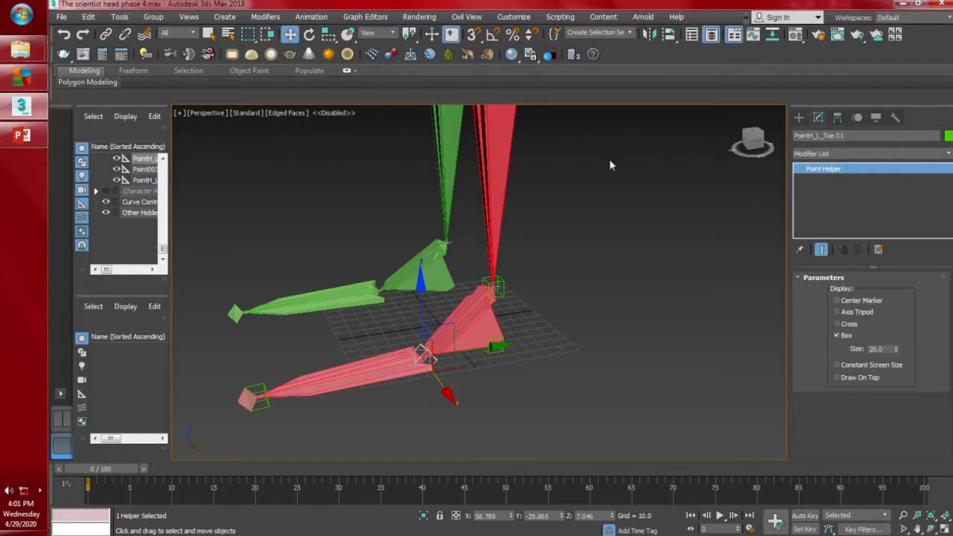
- Rename the point helper at the left toe tip to PointH_L_ToeTip 01
left_click(255, 397)
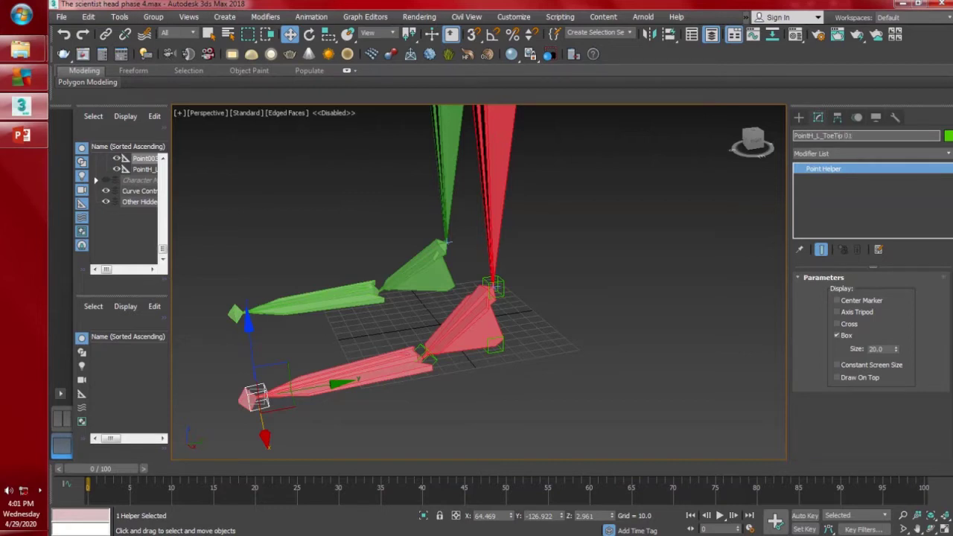
key("Return")
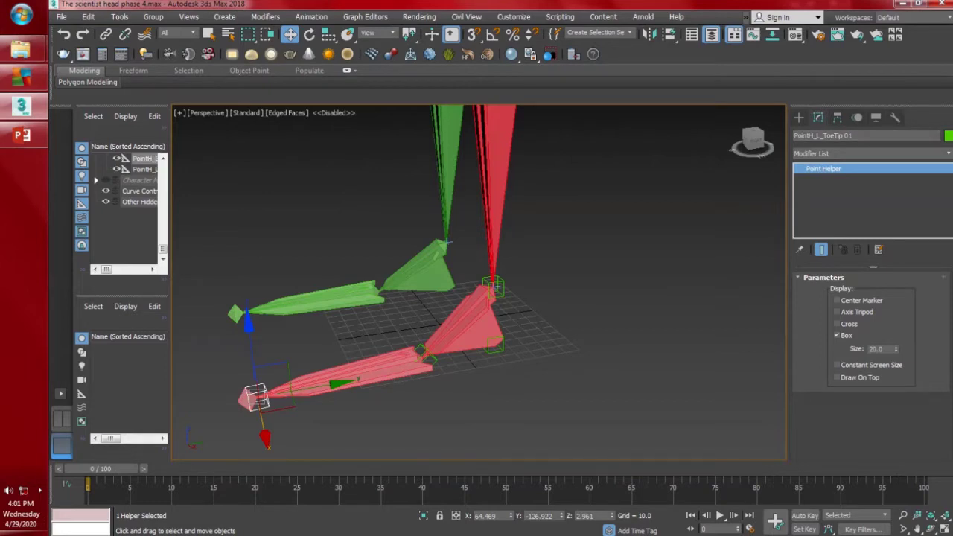
middle_click_drag(489, 325, 492, 315)
left_click(552, 282)
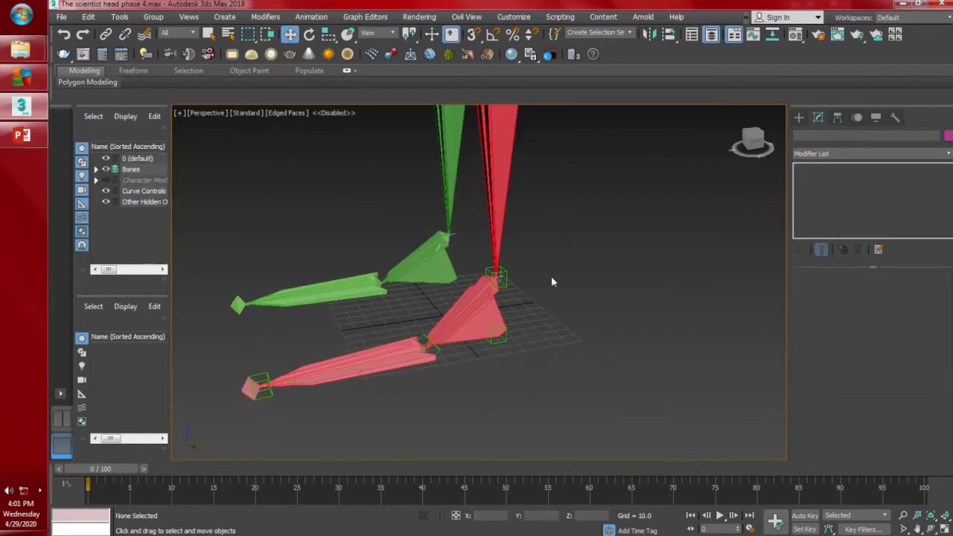
- Link the left ankle point helper as a child of the left toe point helper
left_click(497, 276)
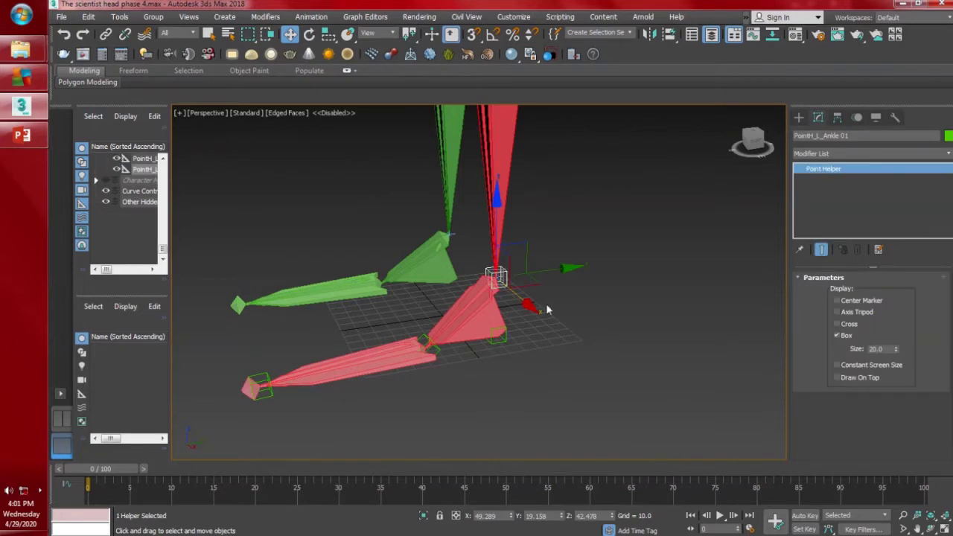
left_click(105, 34)
middle_click_drag(548, 286, 568, 252)
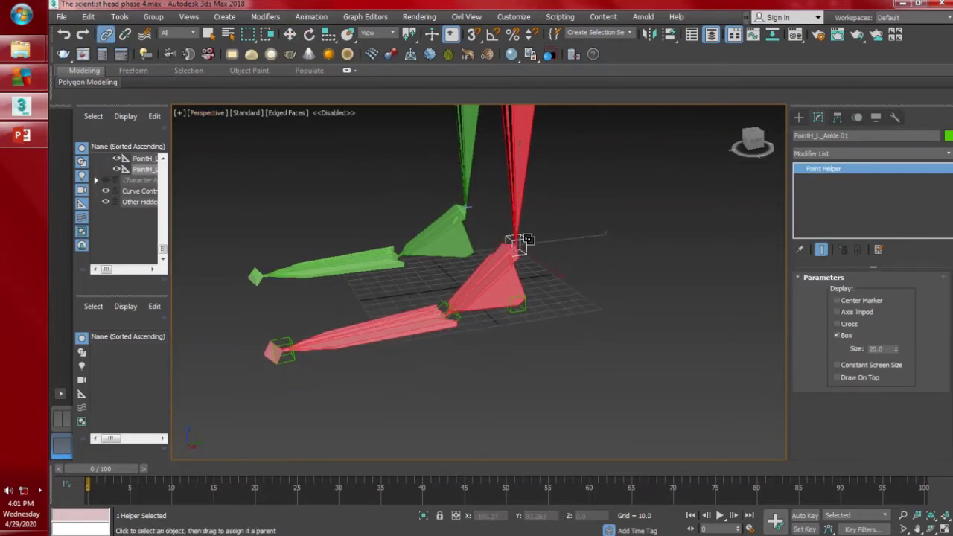
left_click(444, 310)
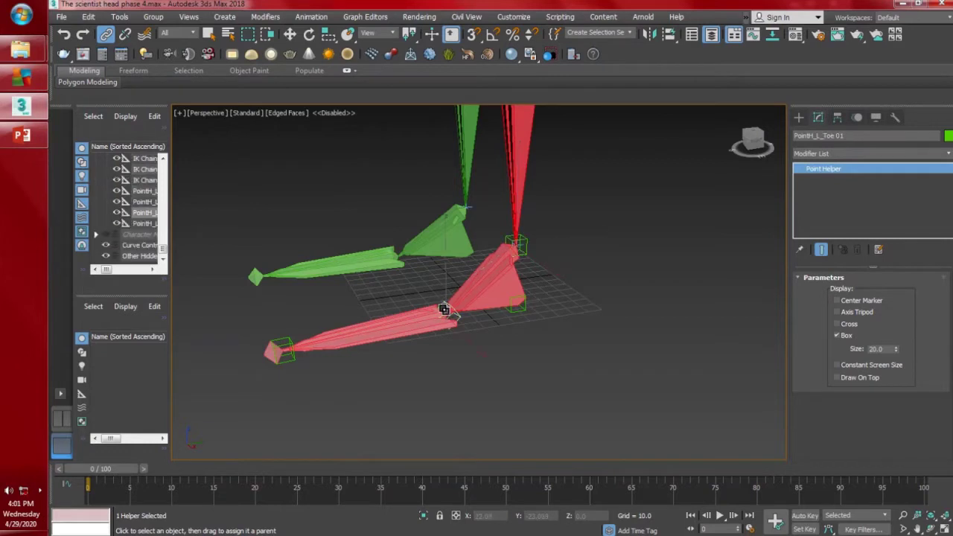
left_click(408, 287)
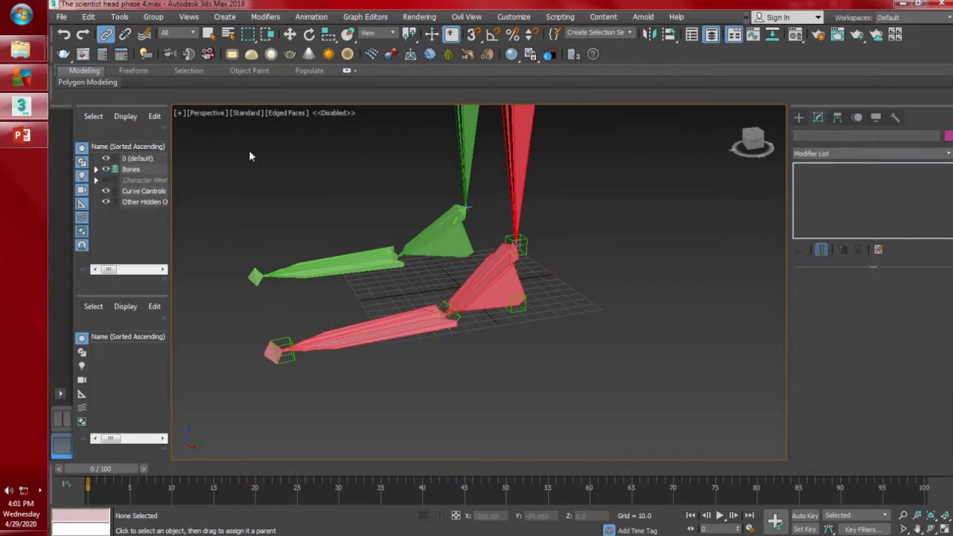
- Link the left toe point helper to the toe tip helper, and the toe tip helper to the heel helper
left_click(447, 308)
left_click_drag(448, 308, 489, 351)
left_click(284, 346)
left_click_drag(524, 318, 524, 316)
left_click(523, 316)
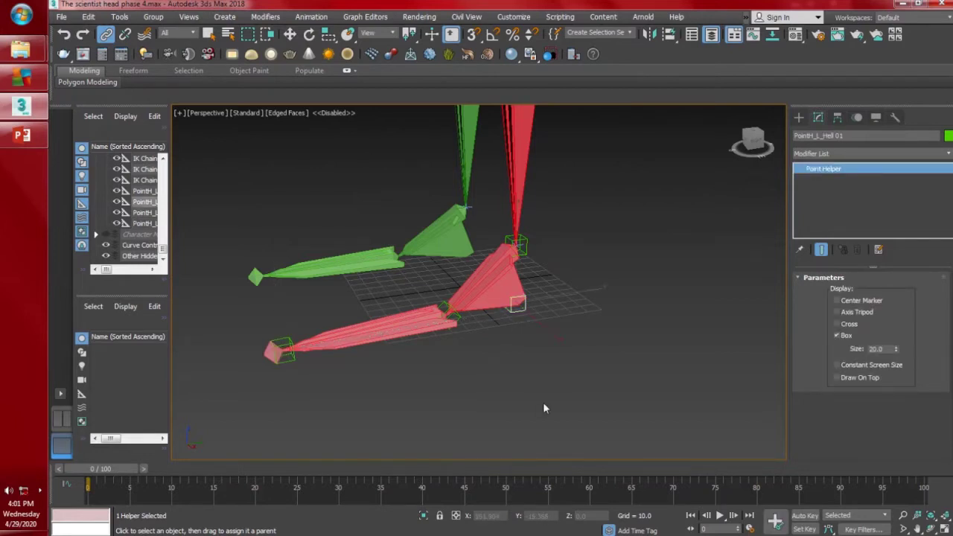
- Mirror the left foot's four point helpers in the front view across X as copies, offset onto the right foot
key("w")
mouse_move(519, 270)
left_mouse_down()
mouse_move(527, 187)
mouse_move(525, 268)
left_mouse_up()
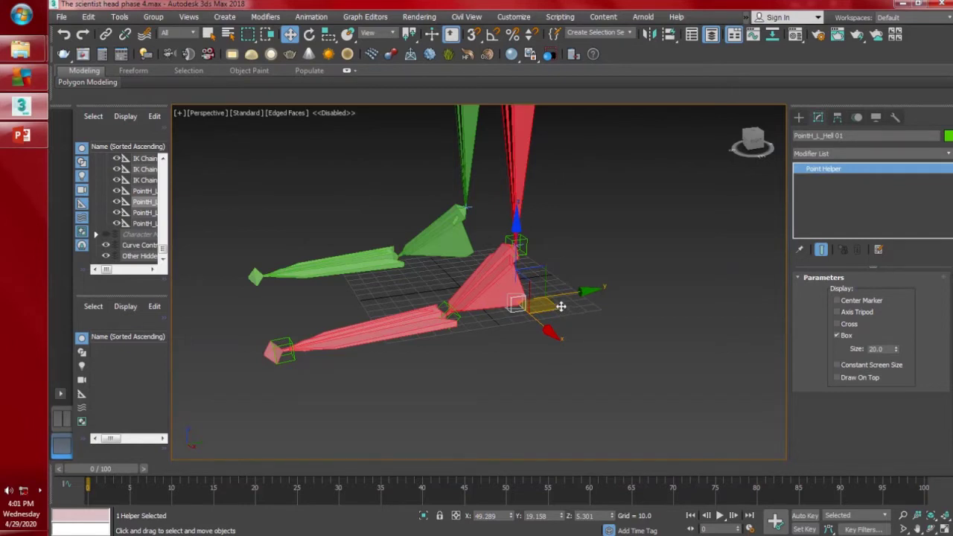
scroll(528, 253, "up", 2)
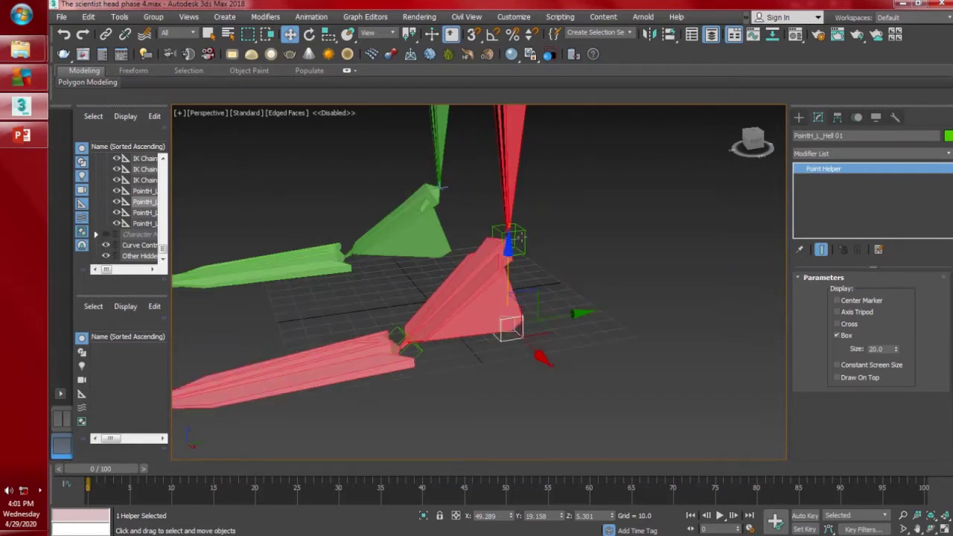
key("f")
middle_click_drag(683, 283, 680, 294)
scroll(680, 294, "down", 3)
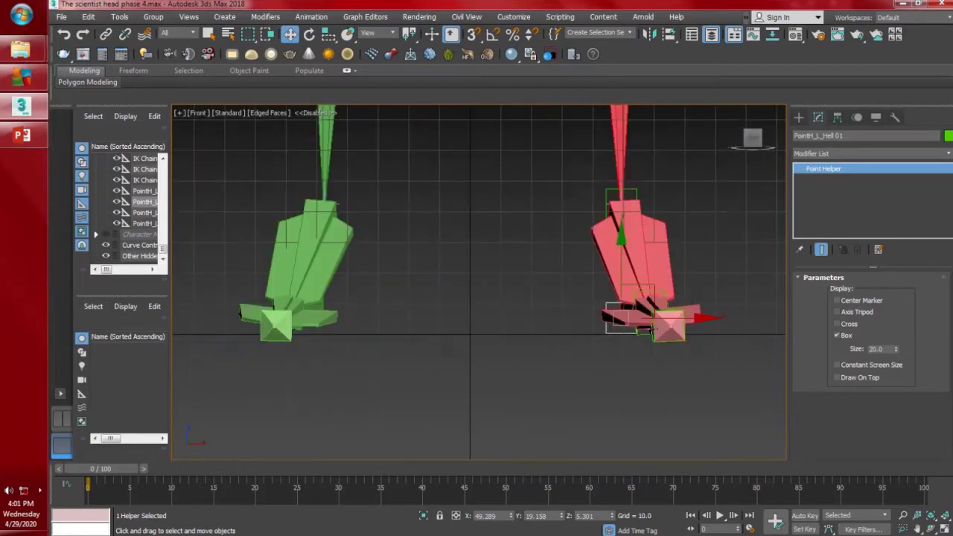
left_click(631, 191, "ctrl")
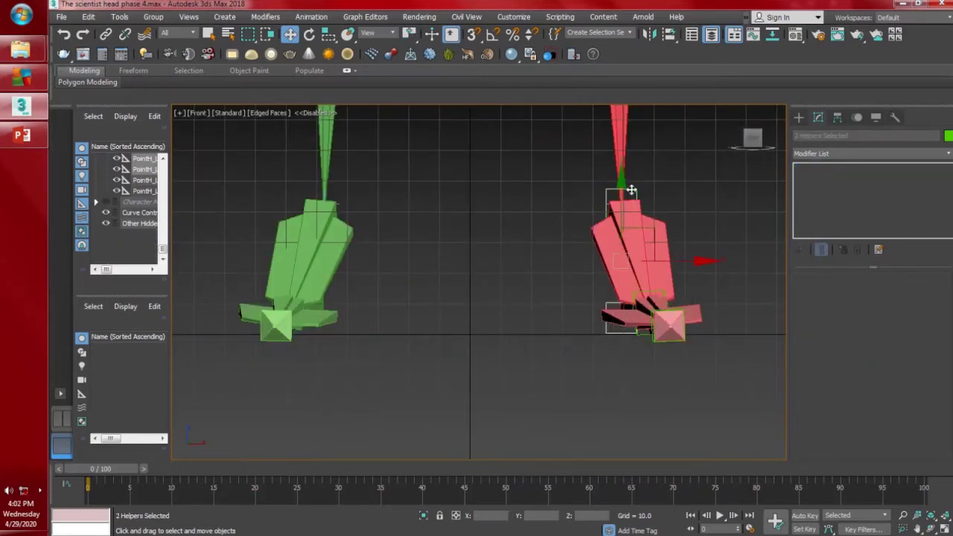
left_click(660, 292, "ctrl")
left_click(678, 317, "ctrl")
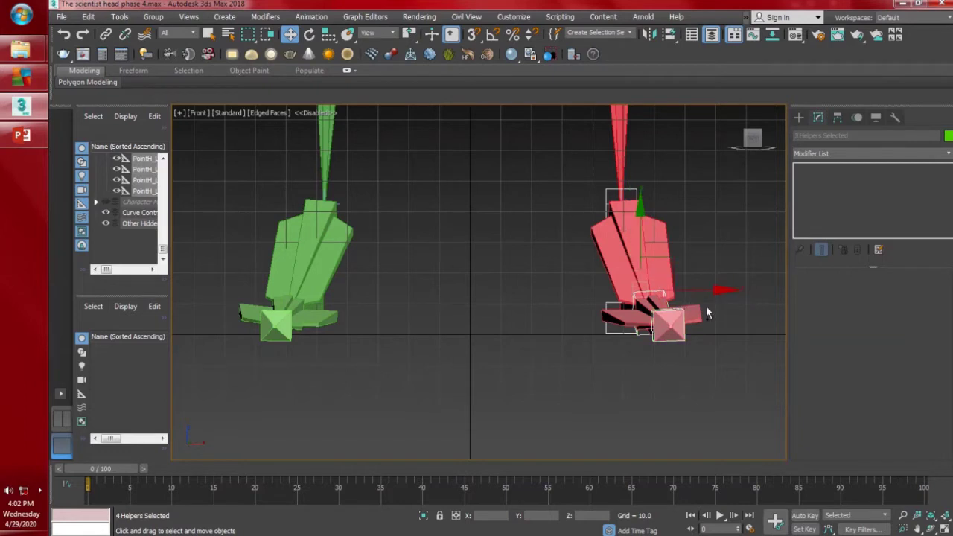
left_click(650, 36)
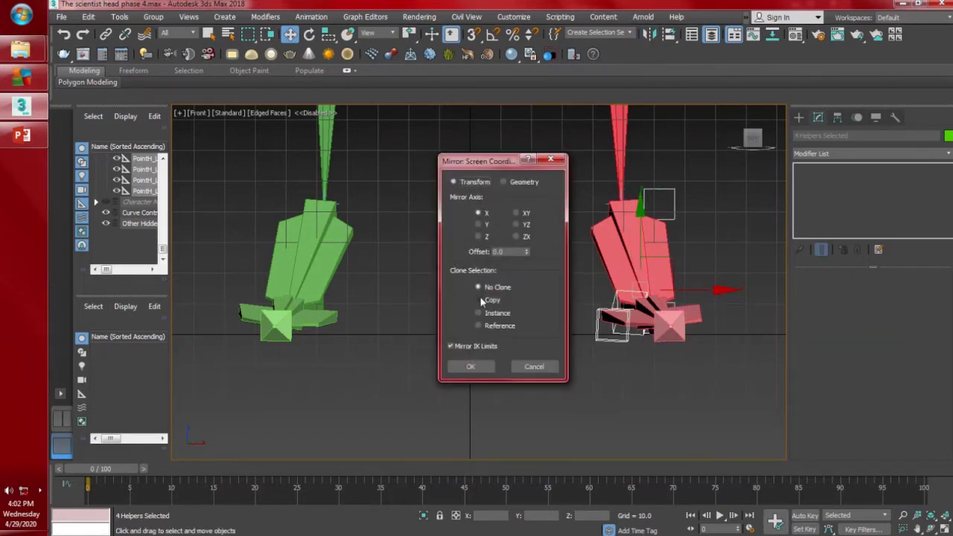
left_click(479, 300)
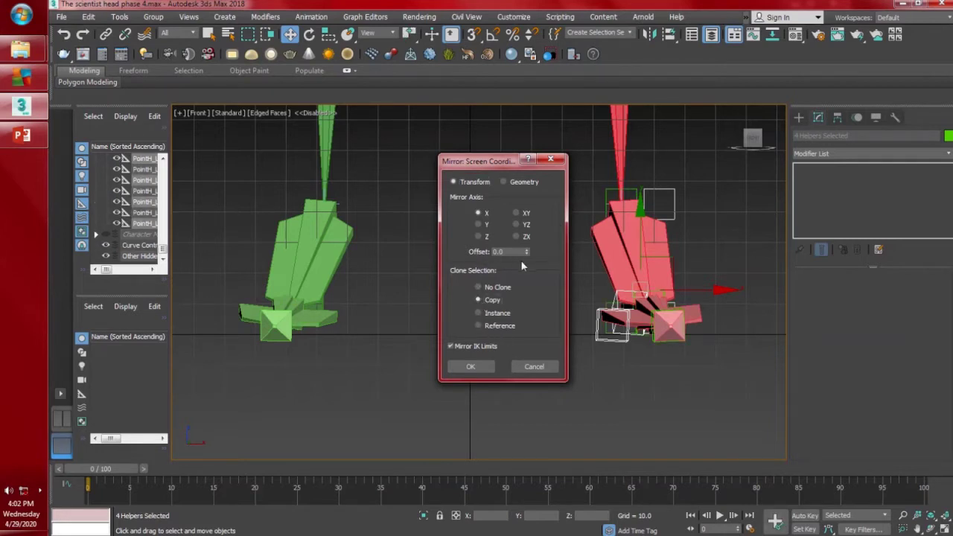
left_click_drag(527, 251, 430, 35)
left_click_drag(301, 276, 532, 500)
left_click(468, 366)
middle_click_drag(389, 354, 449, 328, "alt")
left_click(505, 237)
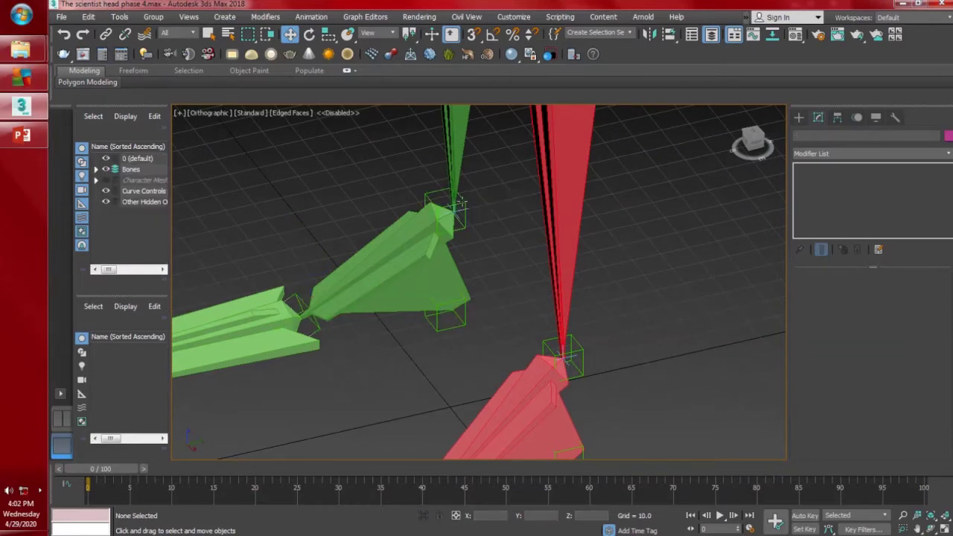
- Freeze the transforms of the left foot's ankle, heel, toe and toe tip point helpers
left_click(457, 199)
middle_click_drag(340, 268, 436, 305, "alt")
key("p")
middle_click_drag(492, 376, 515, 348)
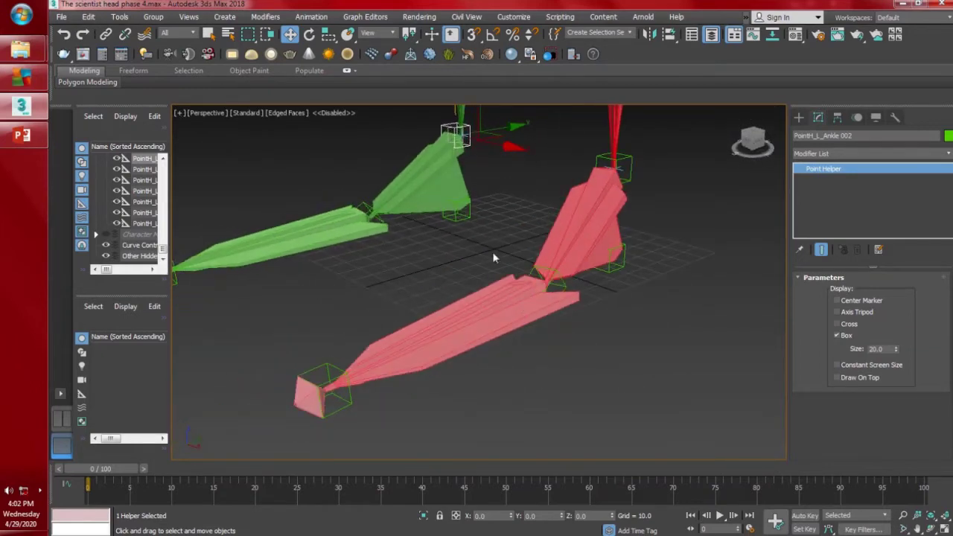
left_click(607, 268)
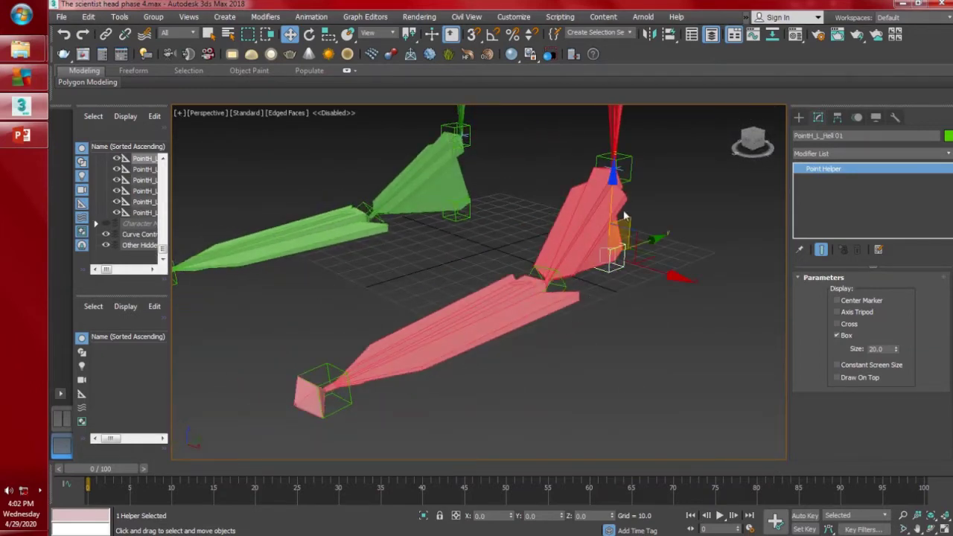
left_click(564, 284, "ctrl")
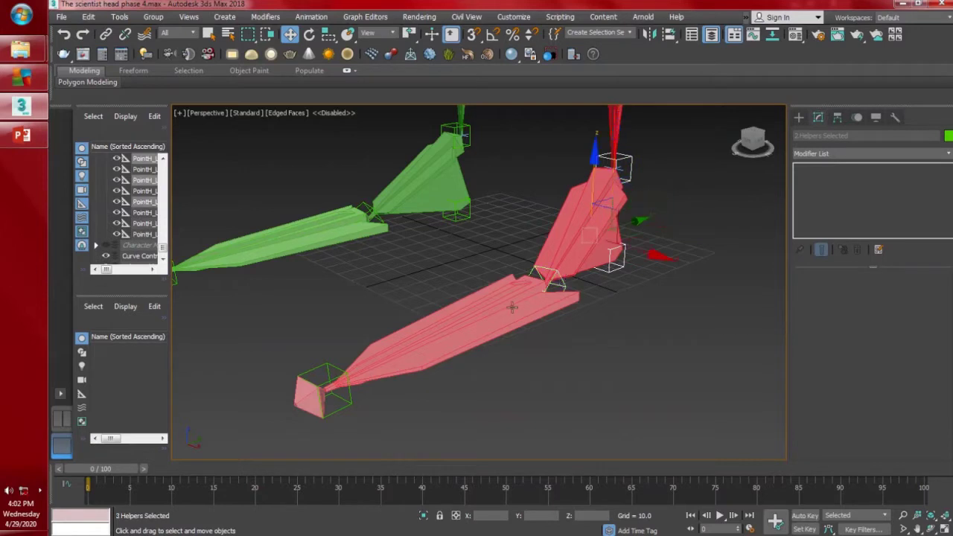
left_click(316, 368, "ctrl")
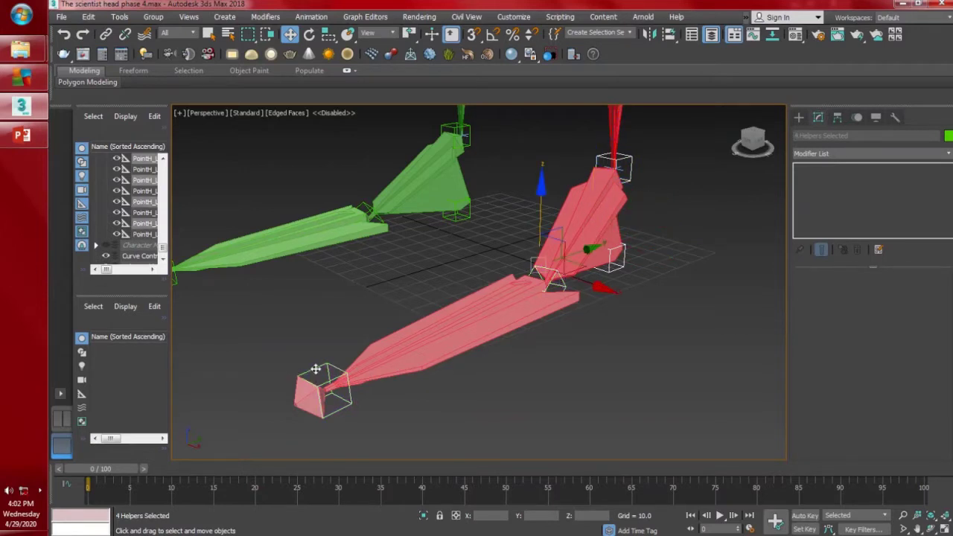
right_click(316, 368)
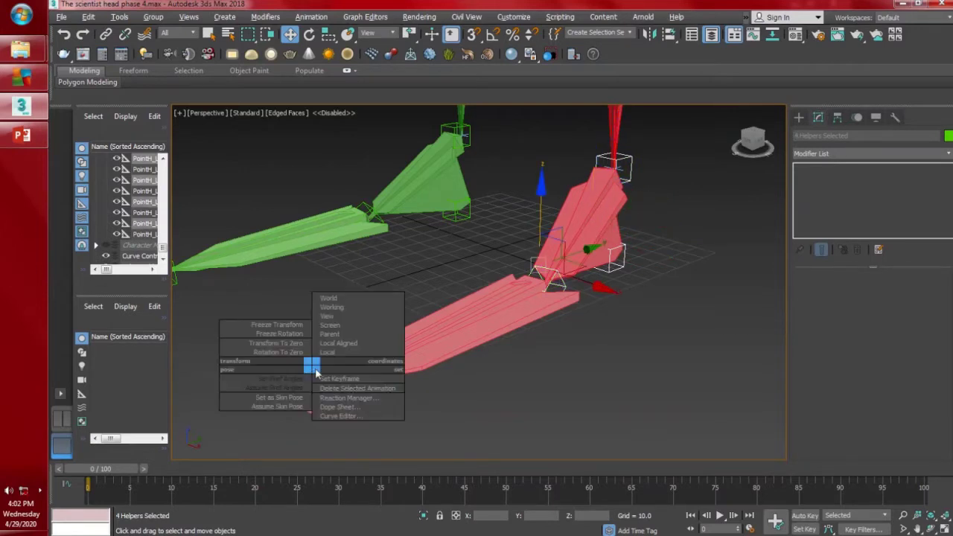
left_click(287, 327)
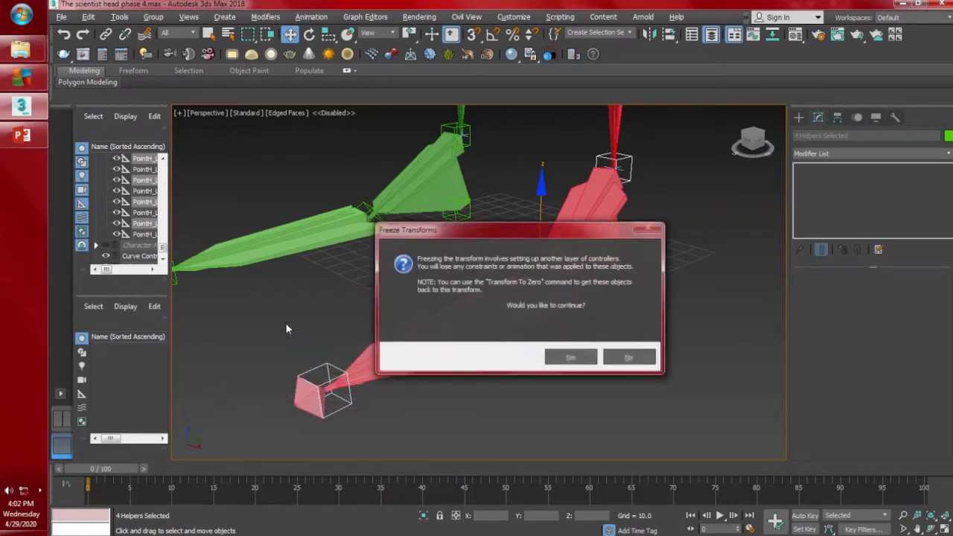
left_click(569, 359)
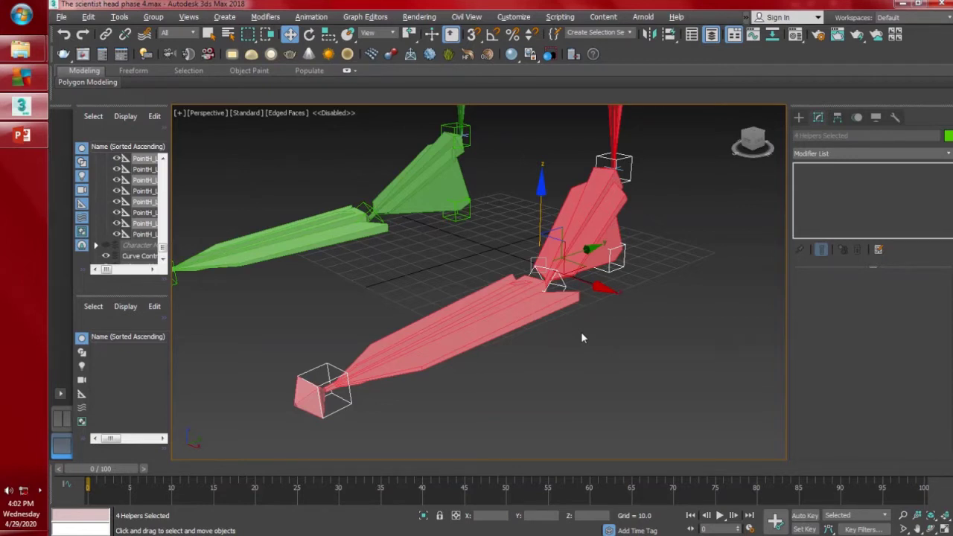
- Apply a position constraint from the left leg's IK Chain001 goal to the left ankle point helper
middle_click_drag(610, 323, 596, 301, "alt")
scroll(589, 231, "up", 3)
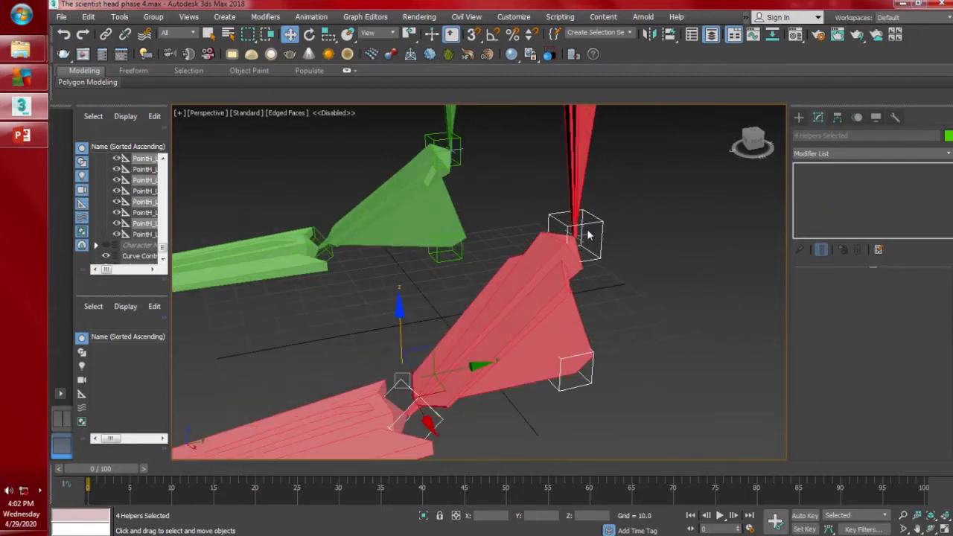
scroll(588, 235, "up", 2)
left_click(584, 240)
left_click(311, 16)
mouse_move(347, 87)
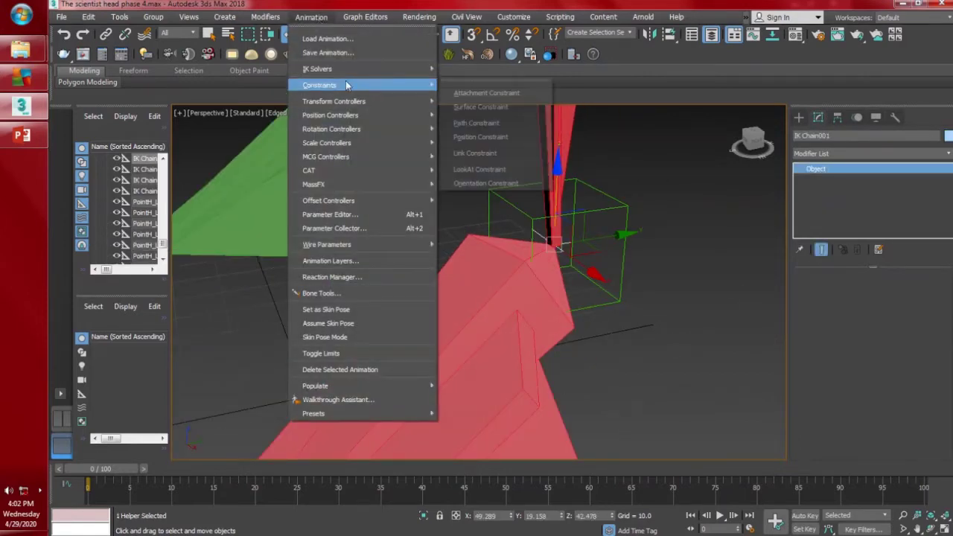
left_click(504, 140)
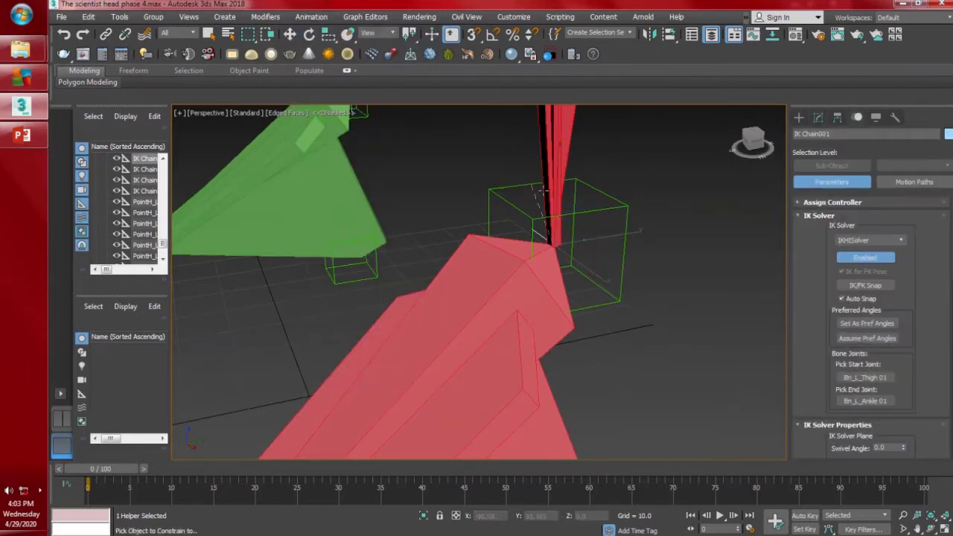
left_click(628, 207)
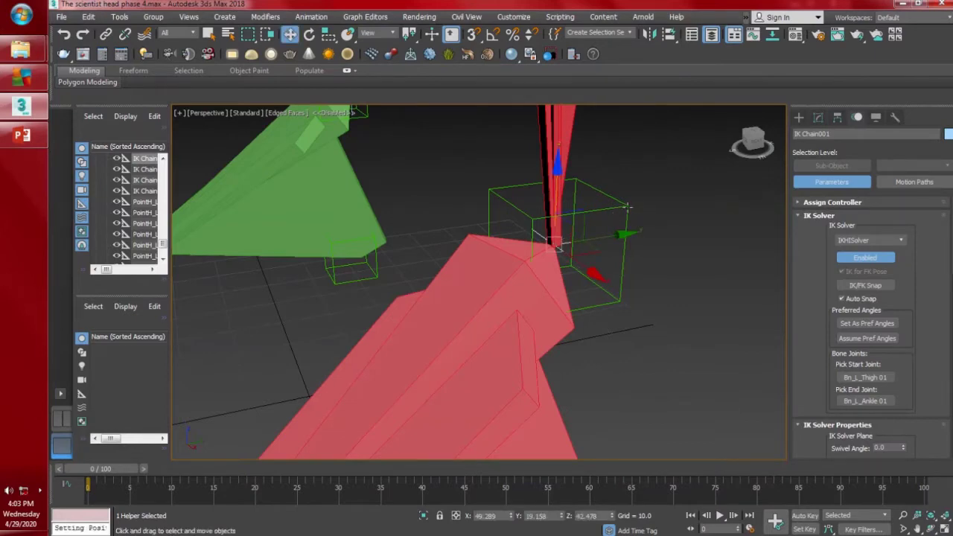
- Apply an orientation constraint from the left ankle bone Bn_L_Ankle 01 to the left toe point helper
middle_click_drag(536, 338, 581, 250)
scroll(587, 243, "down", 3)
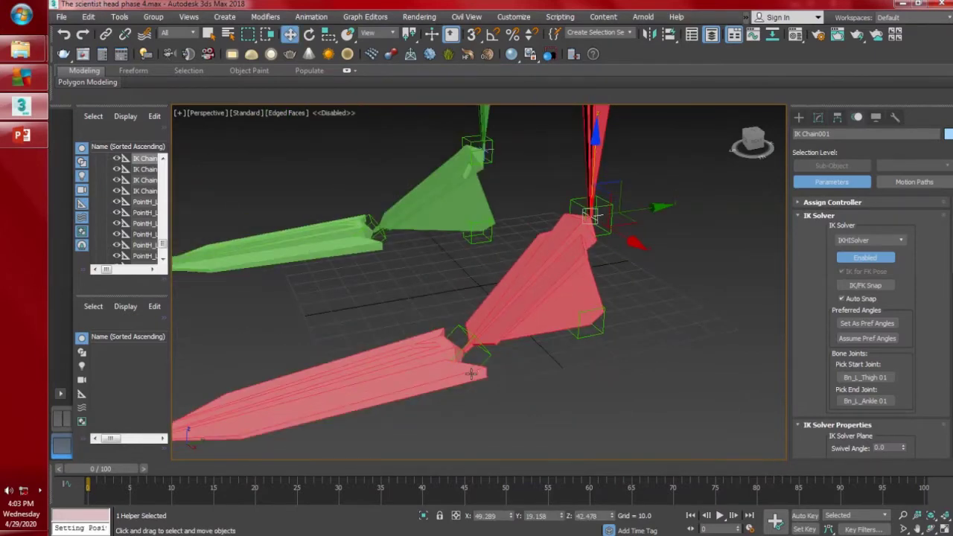
left_click(564, 265)
left_click(309, 17)
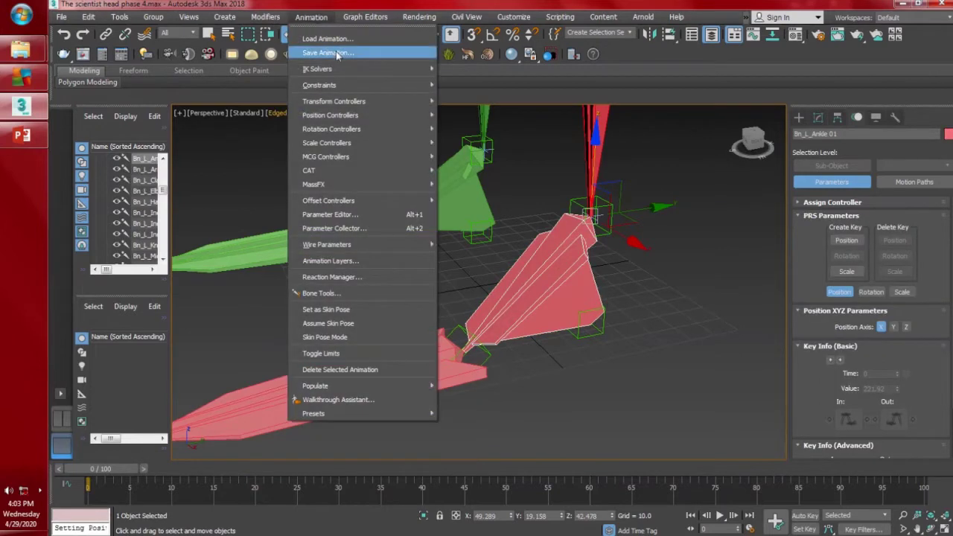
mouse_move(356, 90)
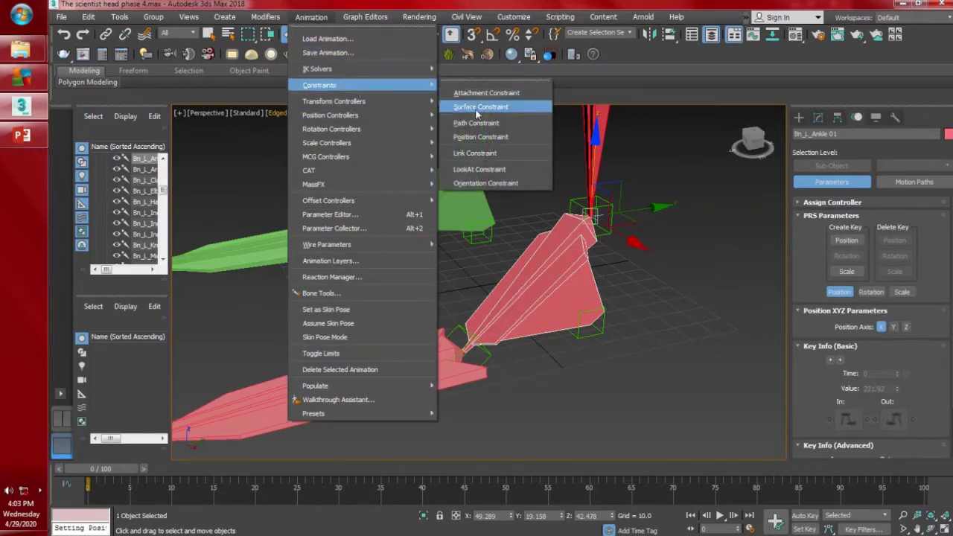
left_click(488, 183)
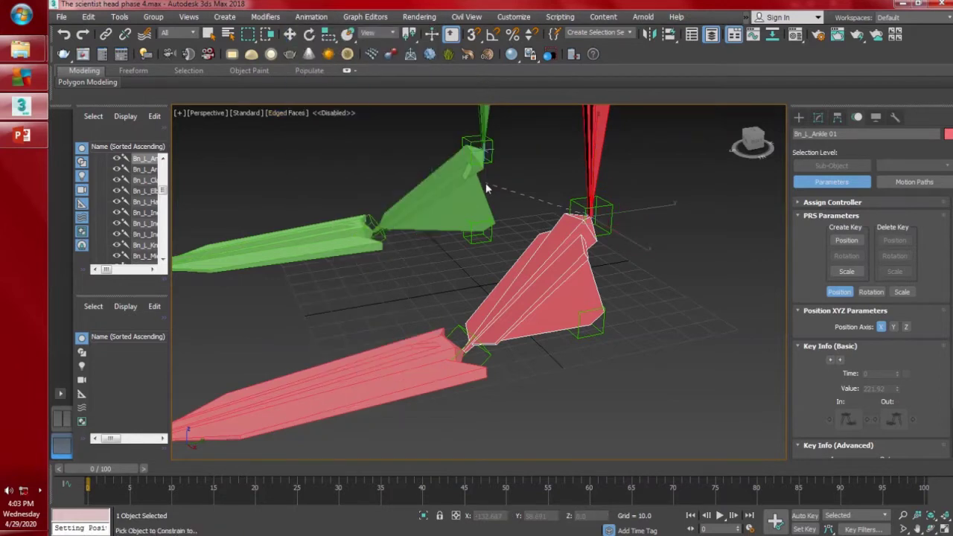
left_click(455, 330)
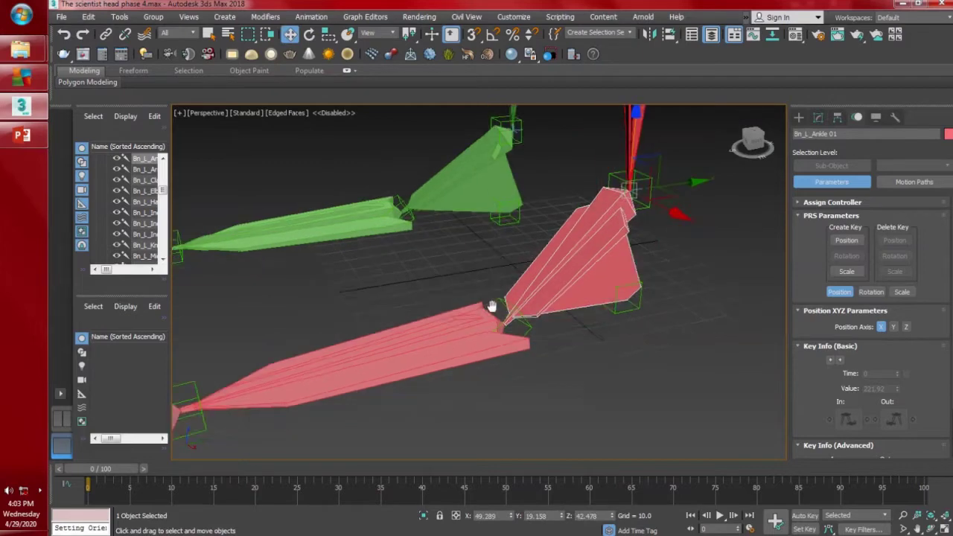
- Apply an orientation constraint from the left toe bone Bn_L_Toe 01 to the left toe tip point helper
left_click(429, 307)
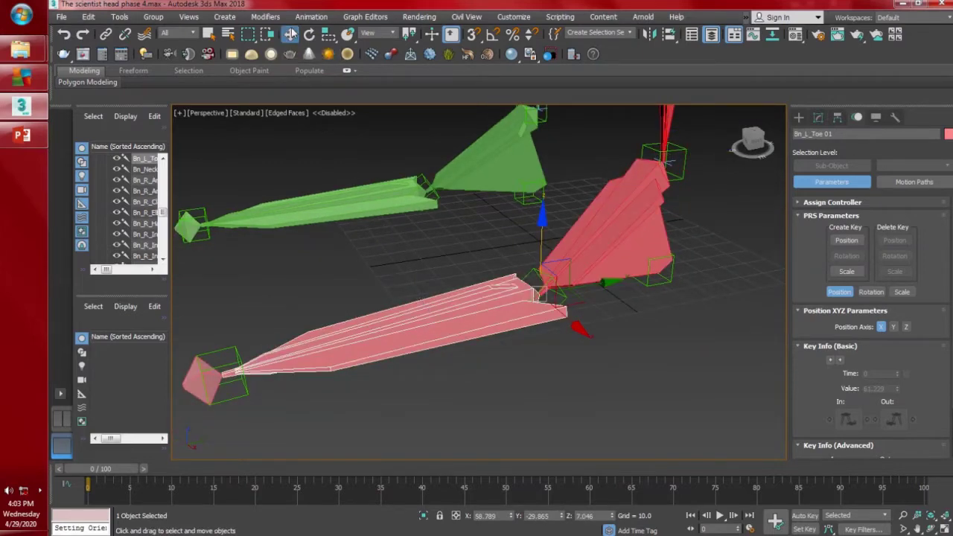
left_click(313, 18)
mouse_move(320, 85)
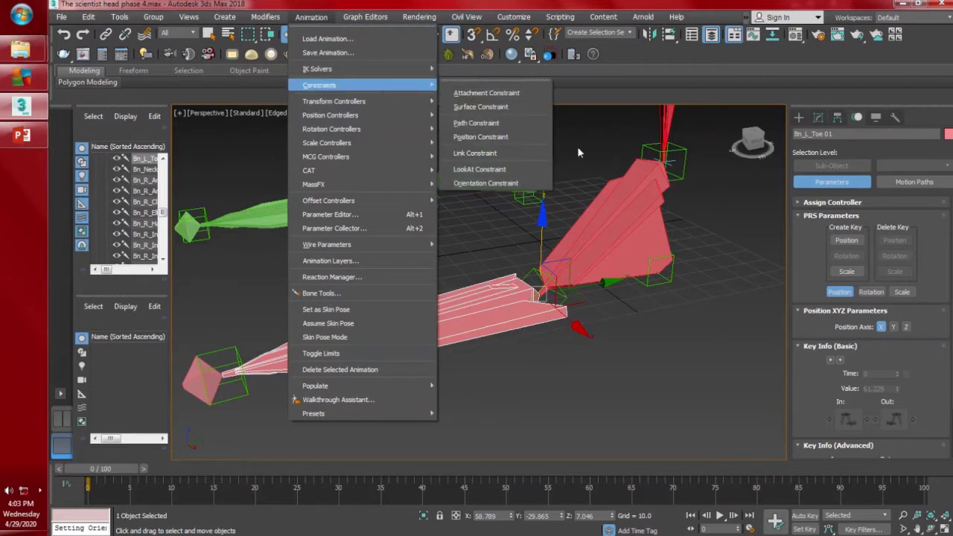
left_click(488, 183)
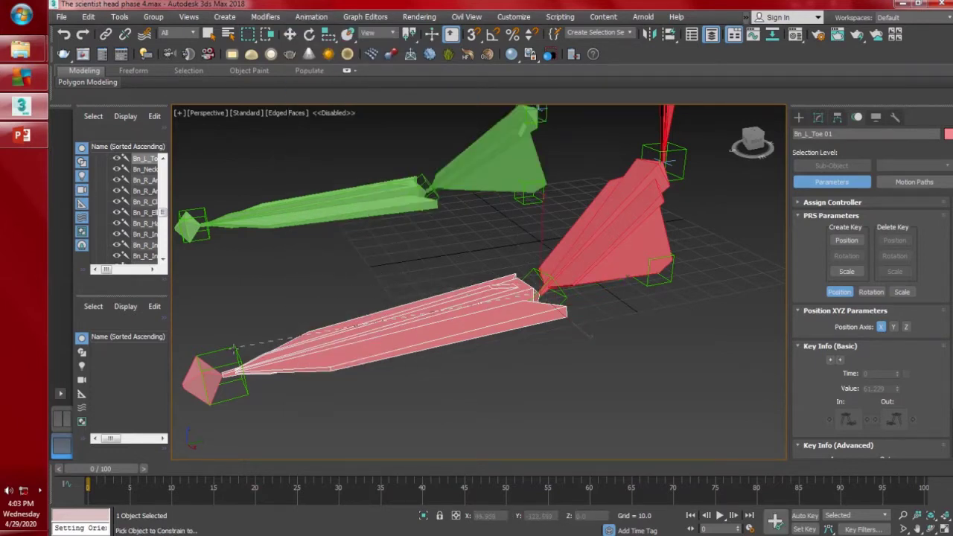
left_click(236, 347)
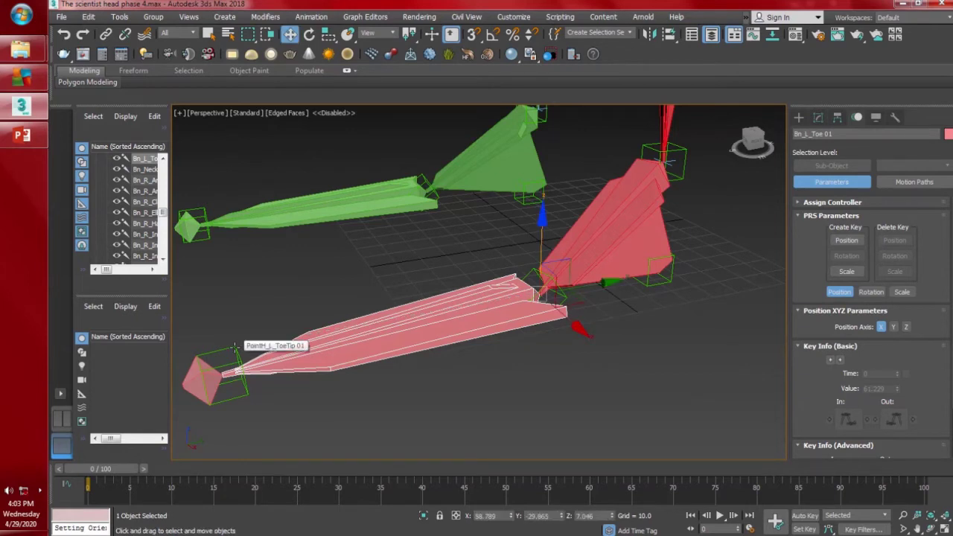
middle_click_drag(337, 252, 337, 258)
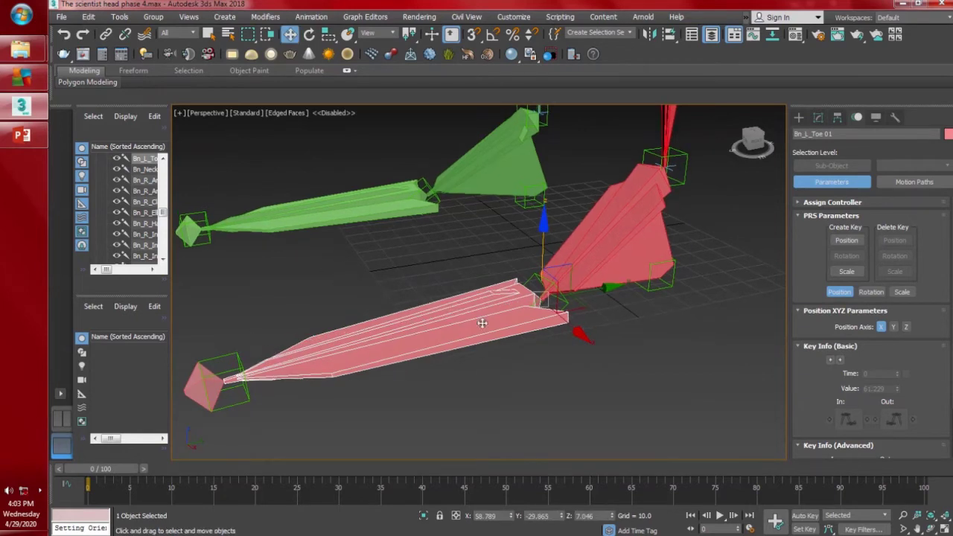
- In the top view, draw a closed Line spline with corner vertices around the left foot, snapping its points to the grid
key("t")
middle_click_drag(566, 286, 508, 190)
left_click(798, 118)
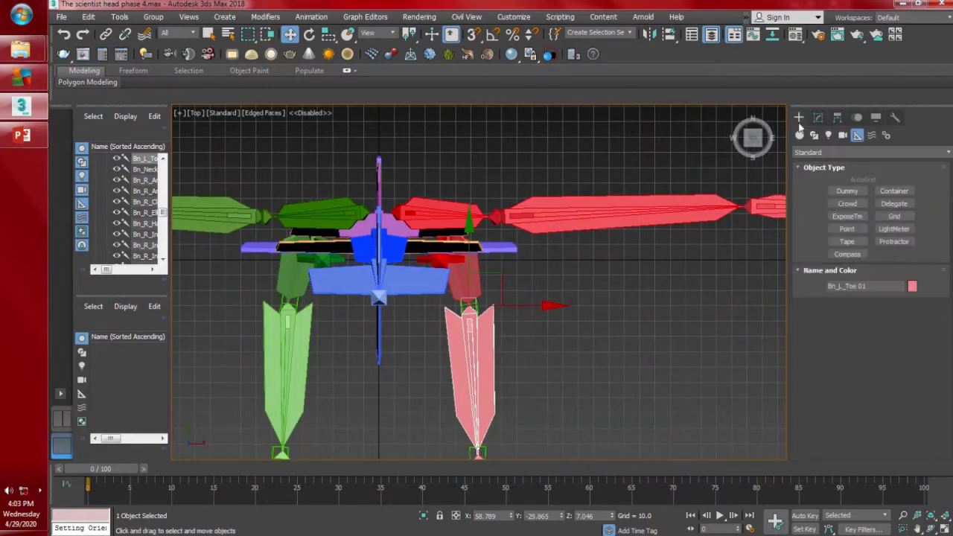
left_click(814, 135)
left_click(847, 200)
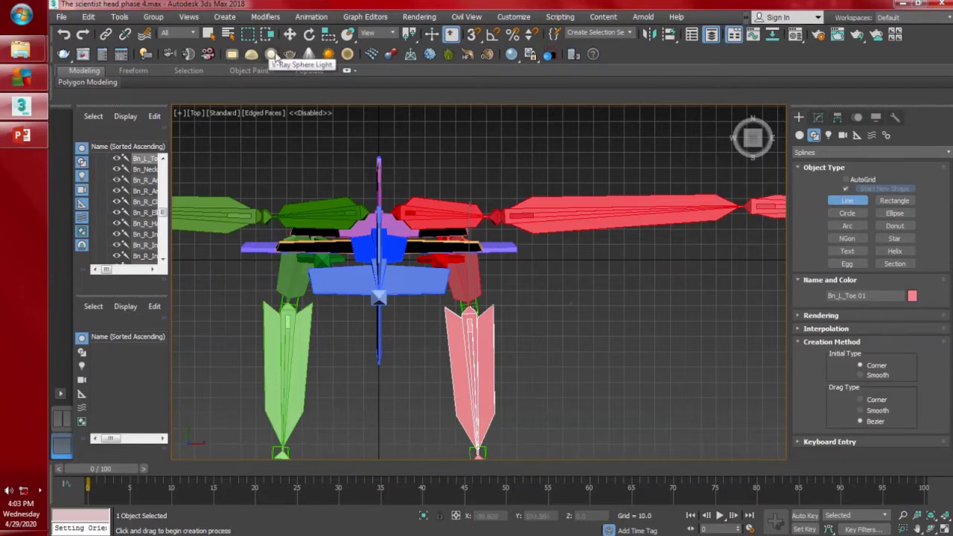
left_click(474, 35)
middle_click_drag(514, 311, 514, 185)
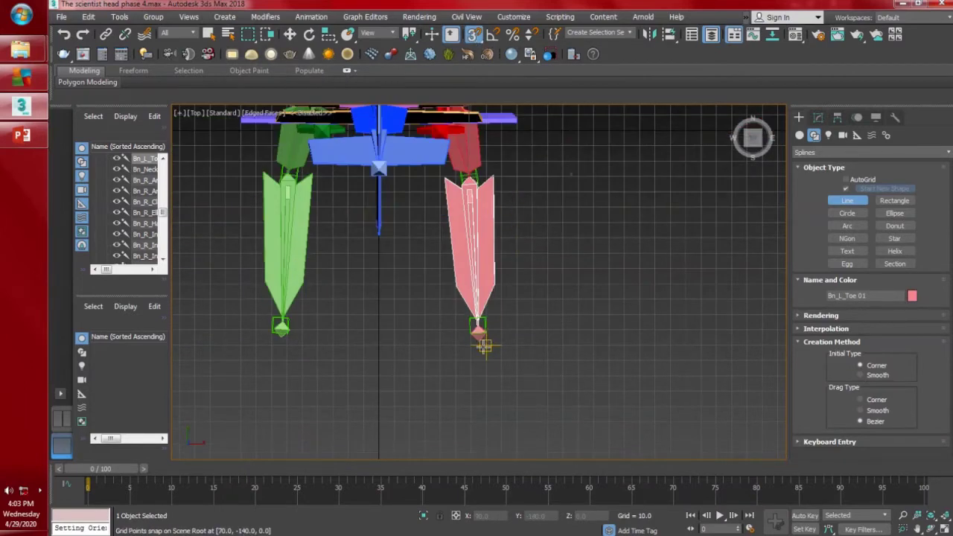
left_click(486, 375)
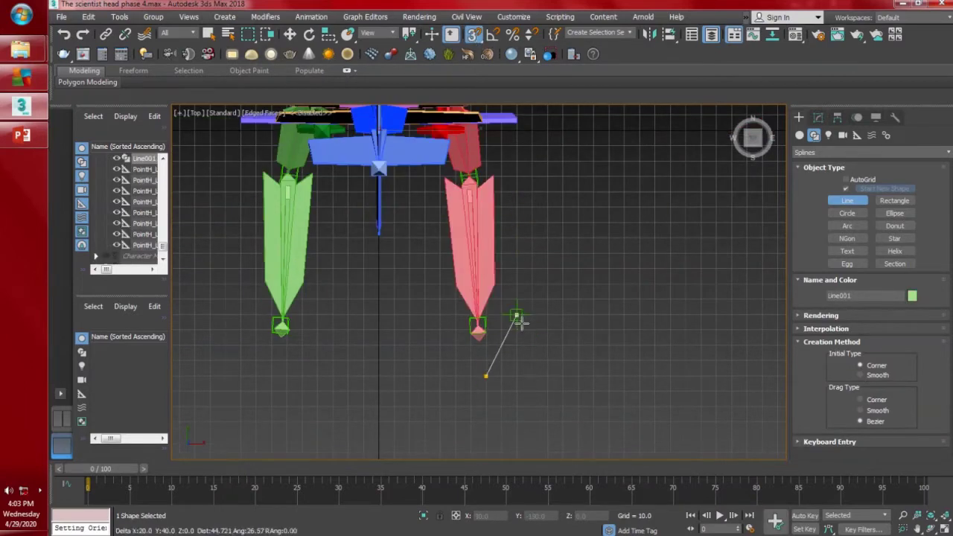
left_click(532, 316)
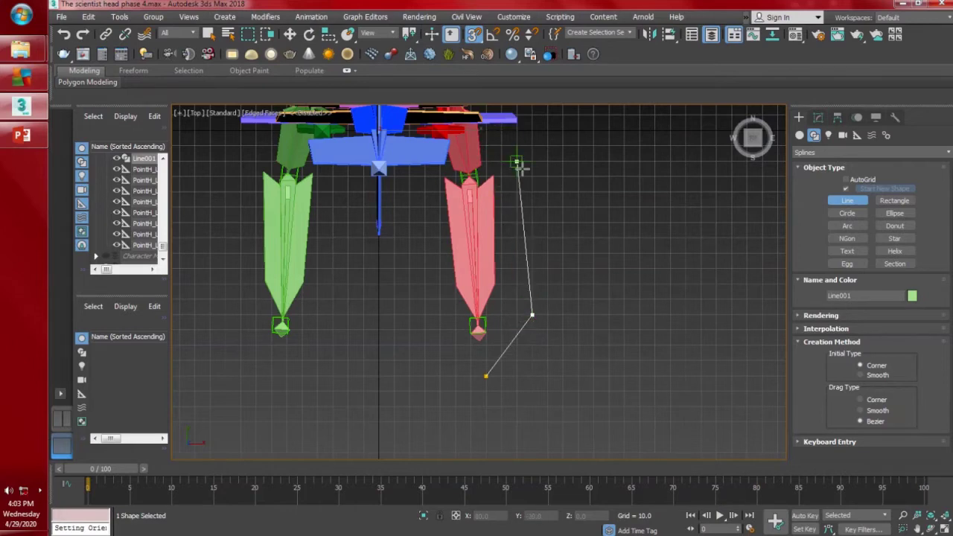
middle_click_drag(517, 164, 529, 225)
left_click(526, 206)
left_click(495, 158)
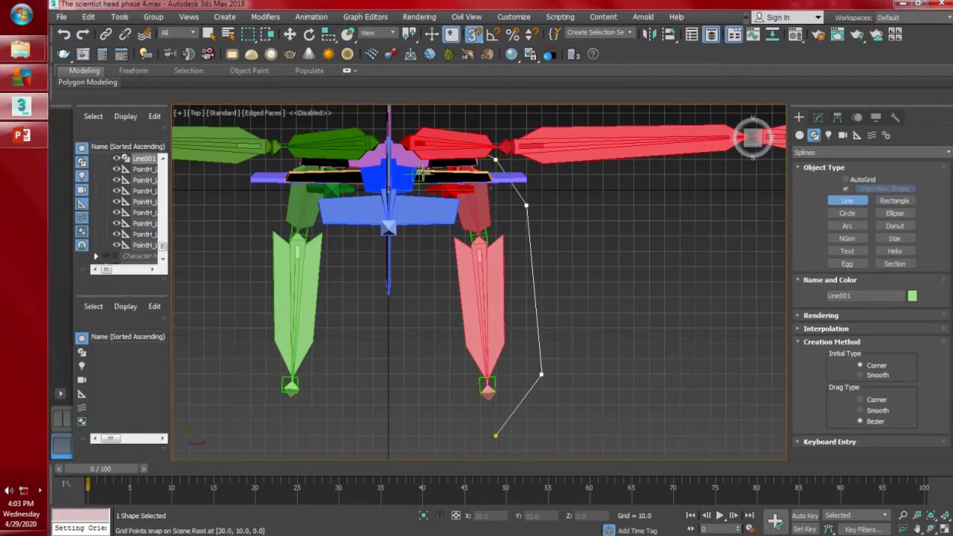
left_click(418, 236)
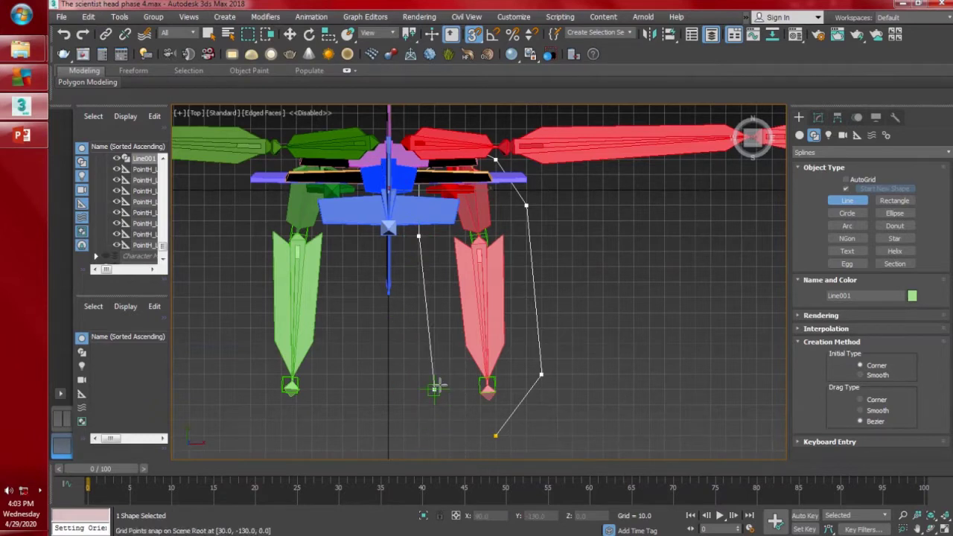
left_click(435, 388)
left_click(496, 436)
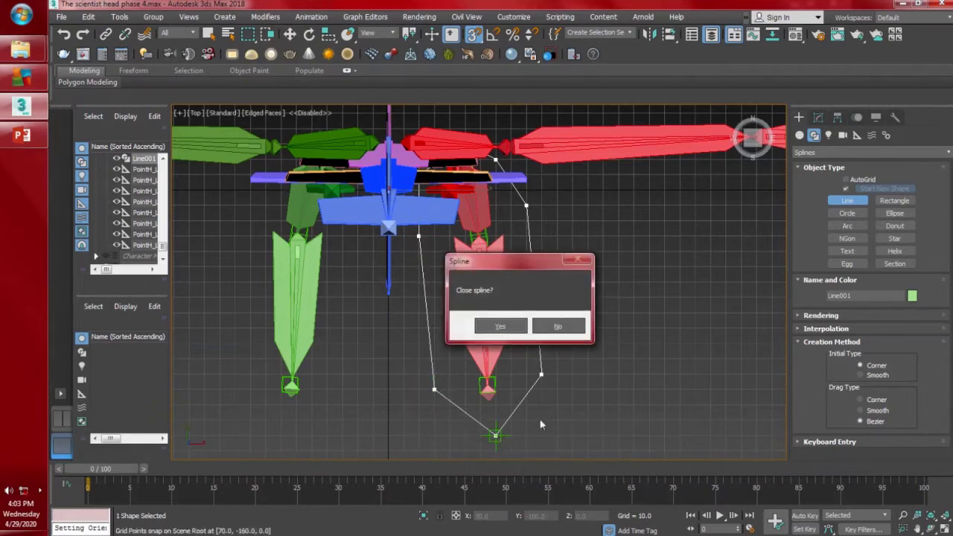
left_click(501, 326)
- Enable the foot outline's rendering in the viewport and set its radial thickness to 2
middle_click_drag(581, 417, 477, 336, "alt")
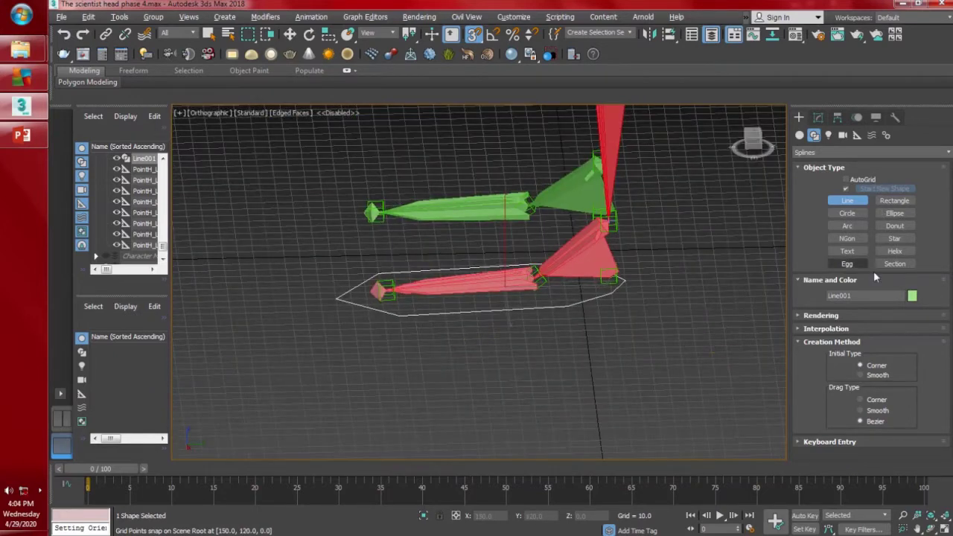
left_click(869, 315)
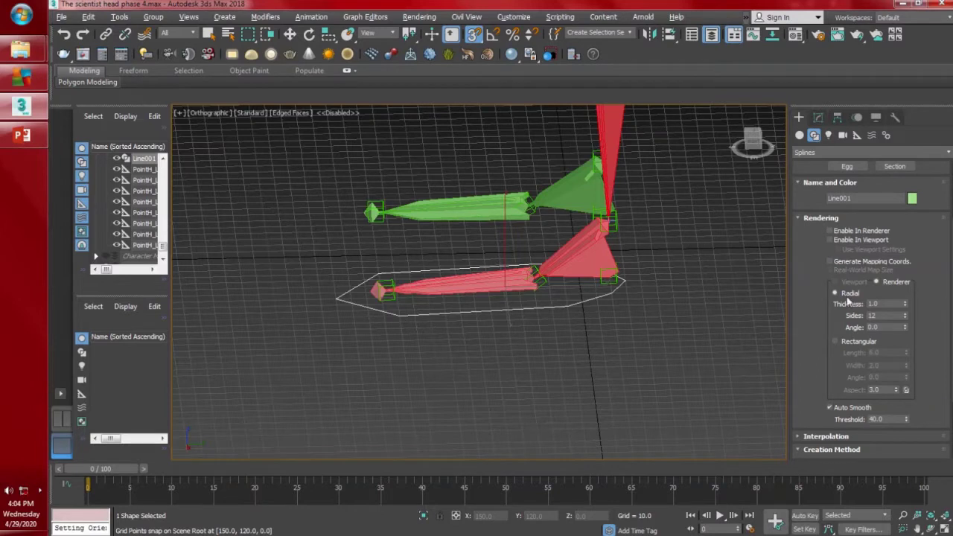
left_click(830, 240)
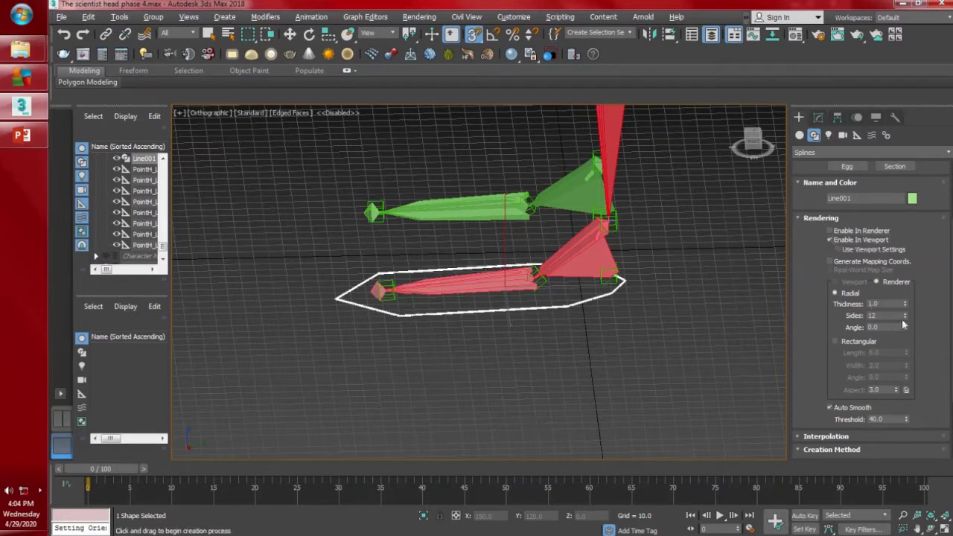
left_click_drag(906, 303, 905, 297)
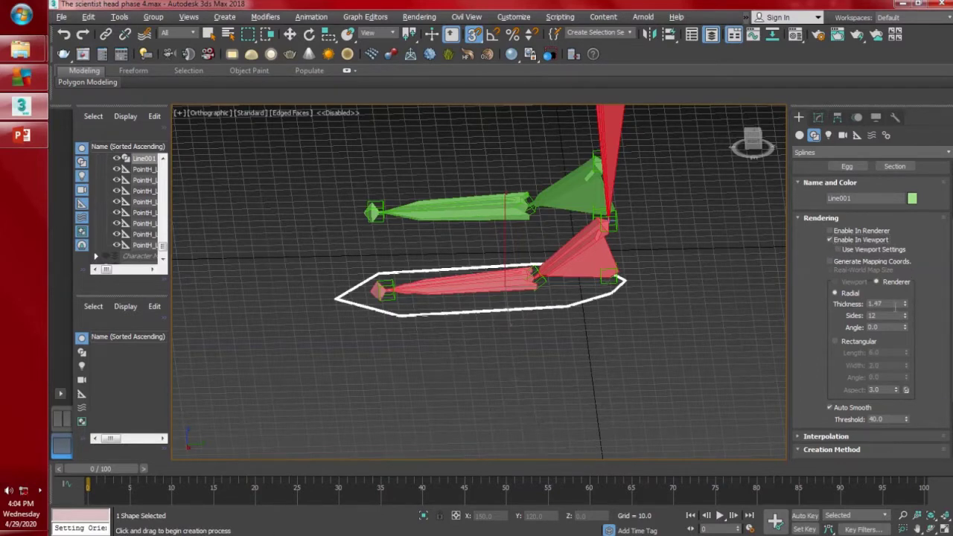
type("3")
key("Return")
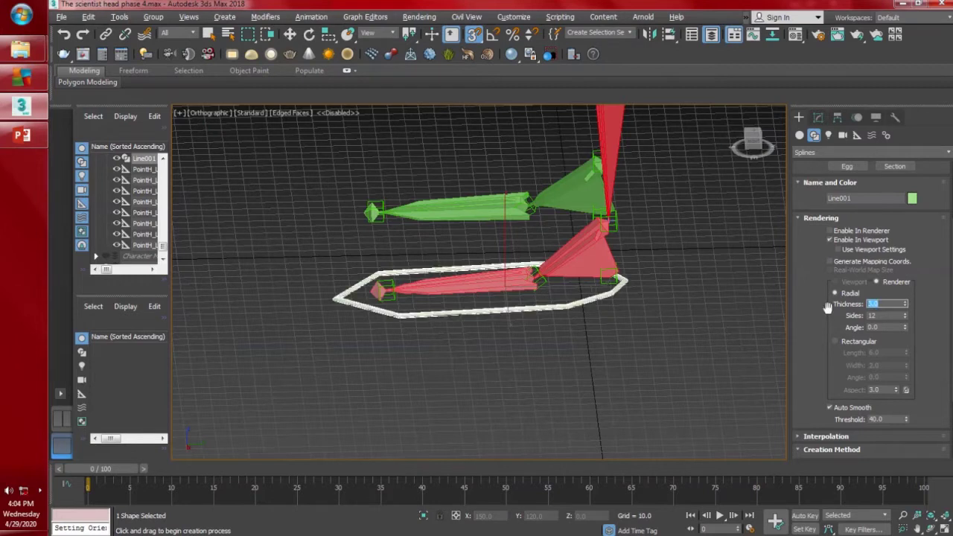
type("2")
key("Return")
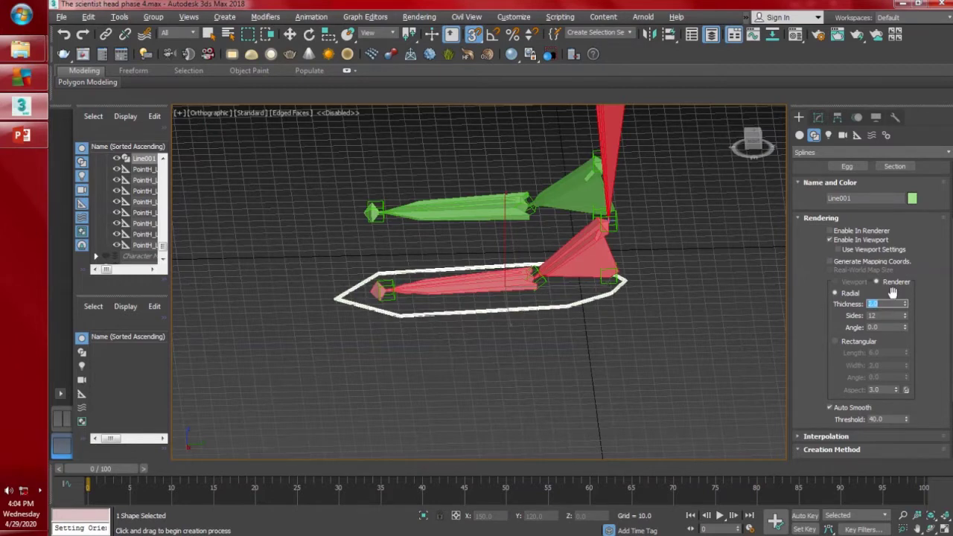
- Turn snapping off and move the foot outline's rear vertex back along Y behind the left heel at vertex level
left_click(848, 438)
left_click(851, 385)
scroll(853, 385, "down", 1)
scroll(855, 388, "down", 1)
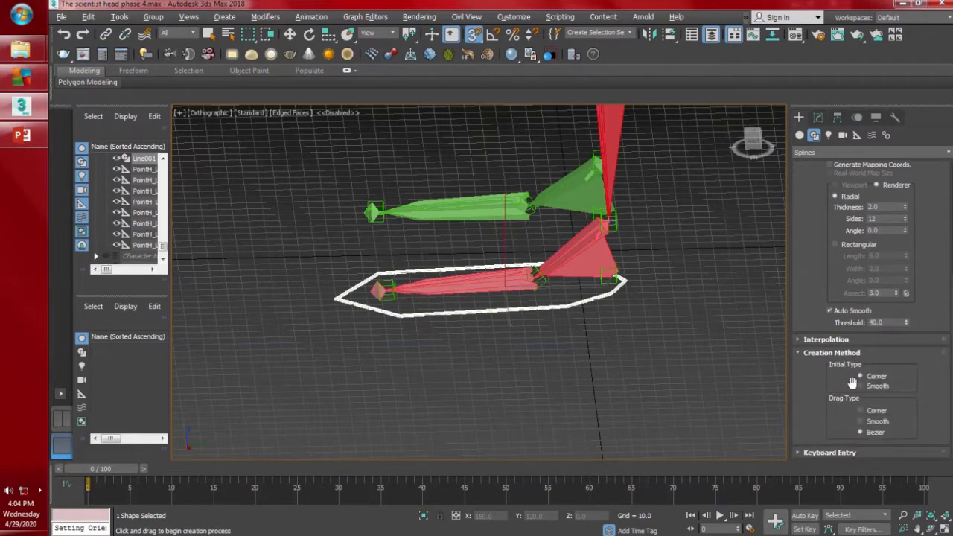
scroll(883, 248, "up", 3)
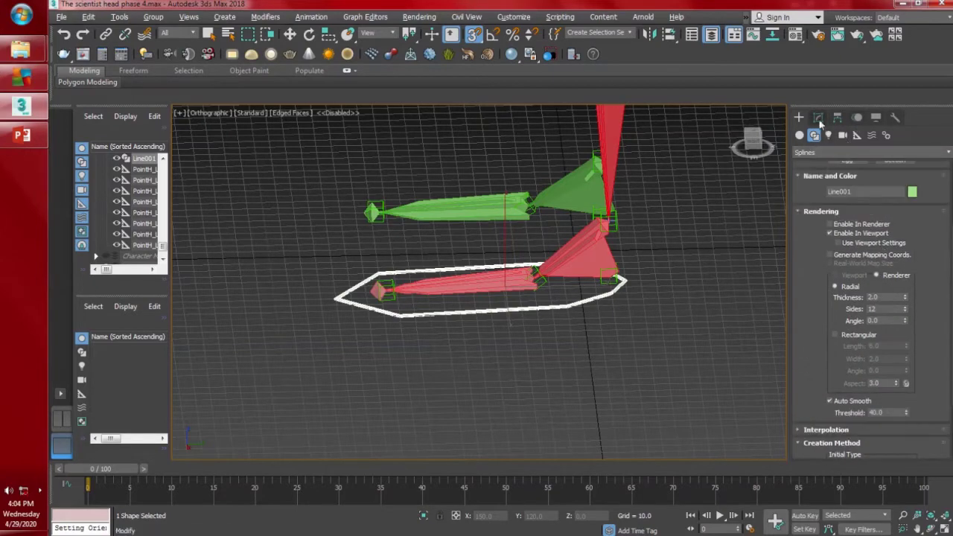
left_click(818, 117)
scroll(912, 289, "up", 5)
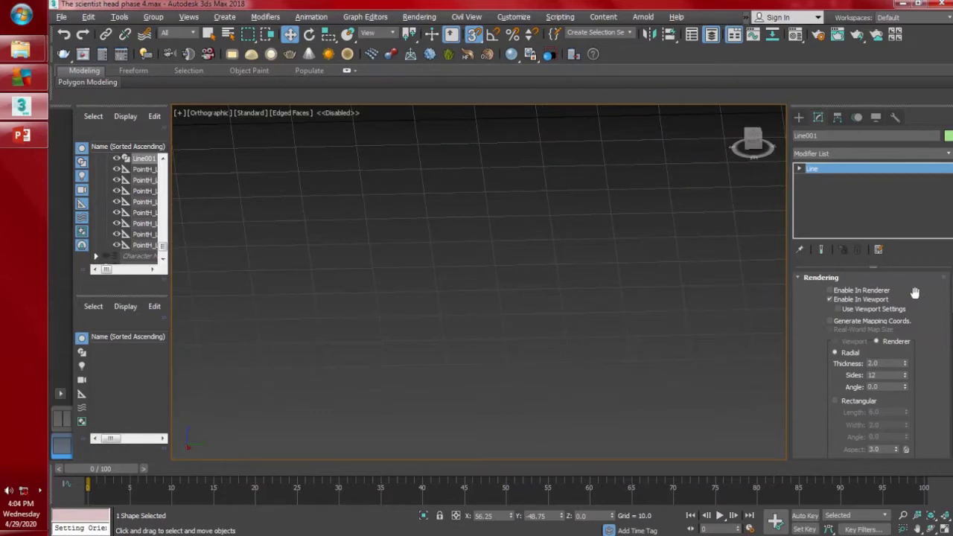
scroll(915, 298, "down", 5)
scroll(872, 365, "down", 6)
scroll(917, 372, "up", 3)
left_click(857, 447)
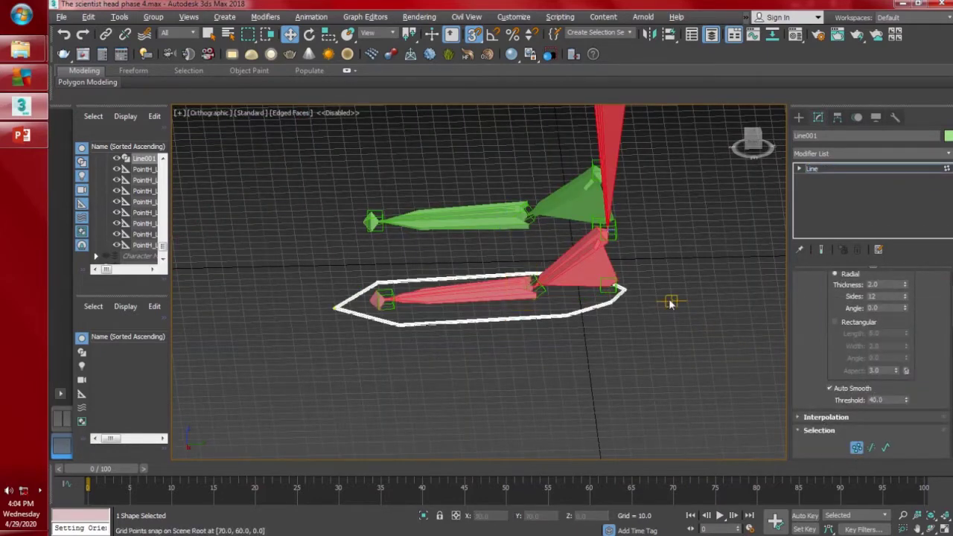
key("s")
middle_click_drag(537, 128, 667, 321, "alt")
left_click(644, 319)
left_click_drag(730, 317, 755, 320)
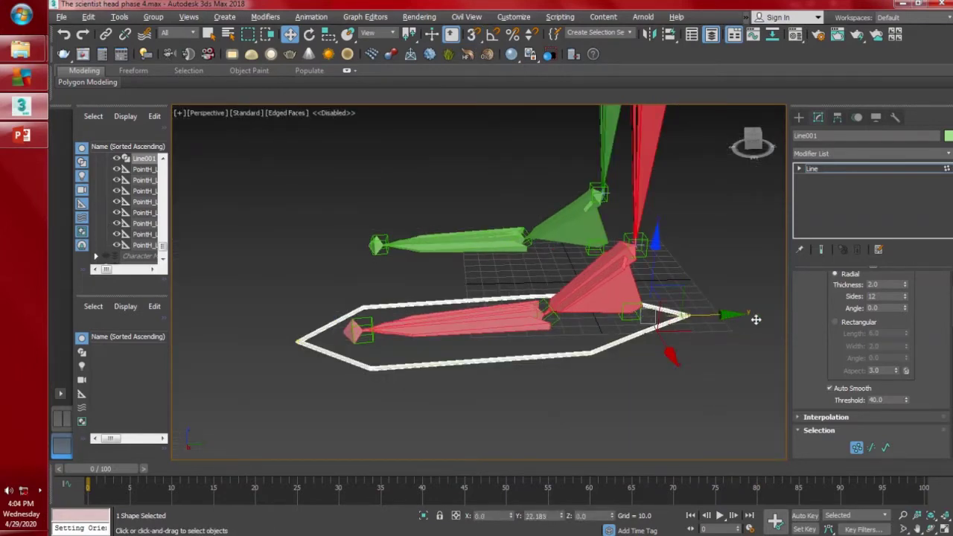
- Move the foot outline's outer rear vertex outward along X and slightly back along Y, beside the left heel
middle_click_drag(664, 360, 694, 384, "alt")
middle_click_drag(694, 384, 645, 319)
left_click(628, 315)
left_click_drag(648, 308, 674, 356)
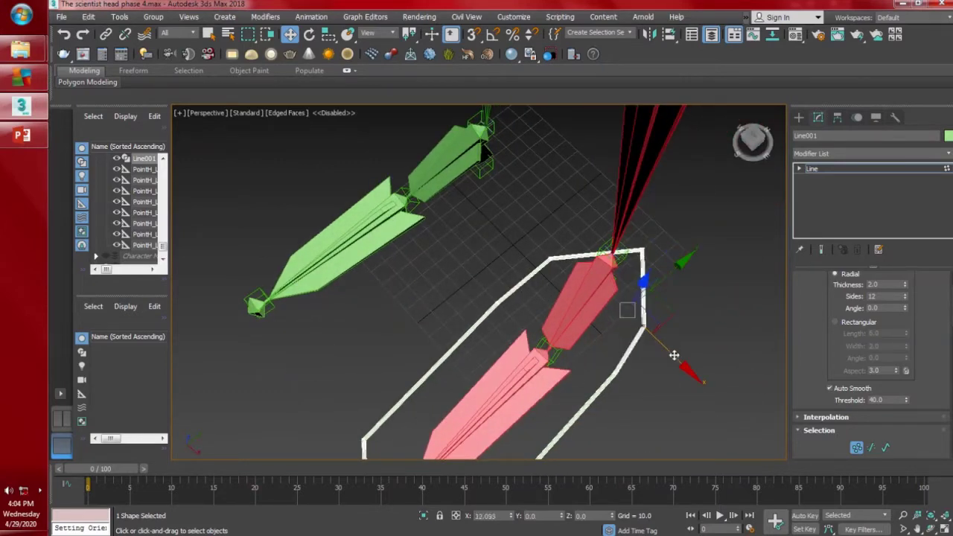
middle_click_drag(668, 357, 696, 365, "alt")
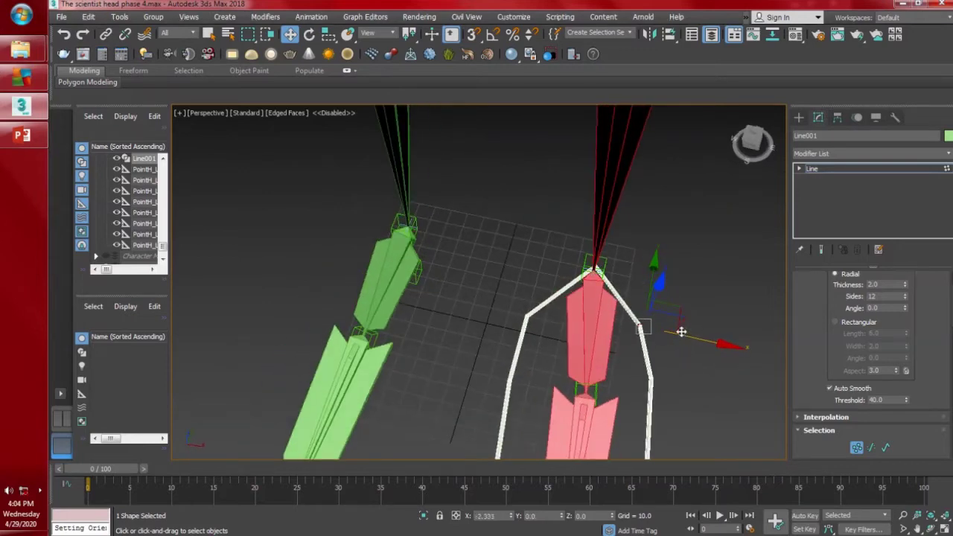
left_click_drag(681, 331, 678, 332)
left_click_drag(643, 288, 645, 273)
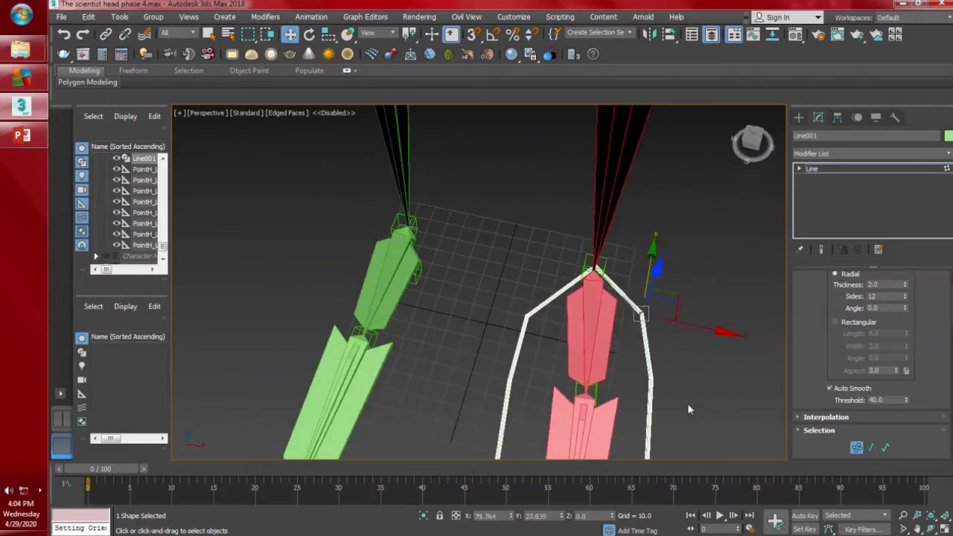
- Widen the foot outline by moving its outer and inner side vertices slightly away from the foot along X
left_click(650, 380)
left_click_drag(685, 387, 700, 392)
middle_click_drag(700, 392, 525, 385, "alt")
left_click(512, 391)
left_click_drag(549, 396, 540, 394)
middle_click_drag(577, 382, 547, 344, "alt")
- Adjust the position of the foot outline's inner rear vertex beside the left heel and clear the vertex selection
left_click(518, 321)
middle_click_drag(551, 325, 563, 271, "alt")
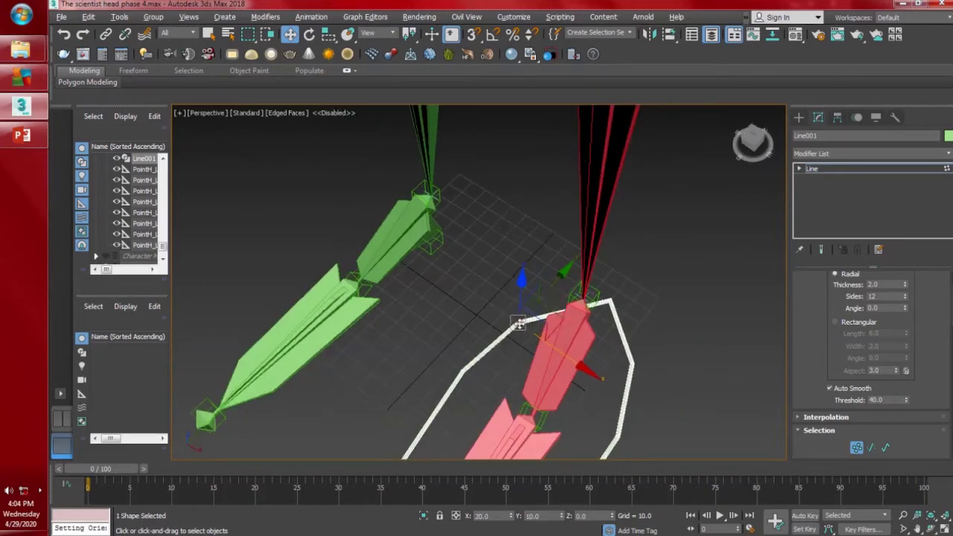
left_click_drag(556, 285, 578, 356)
middle_click_drag(674, 454, 669, 331)
scroll(669, 331, "down", 4)
middle_click_drag(643, 376, 625, 388, "alt")
left_click(625, 379)
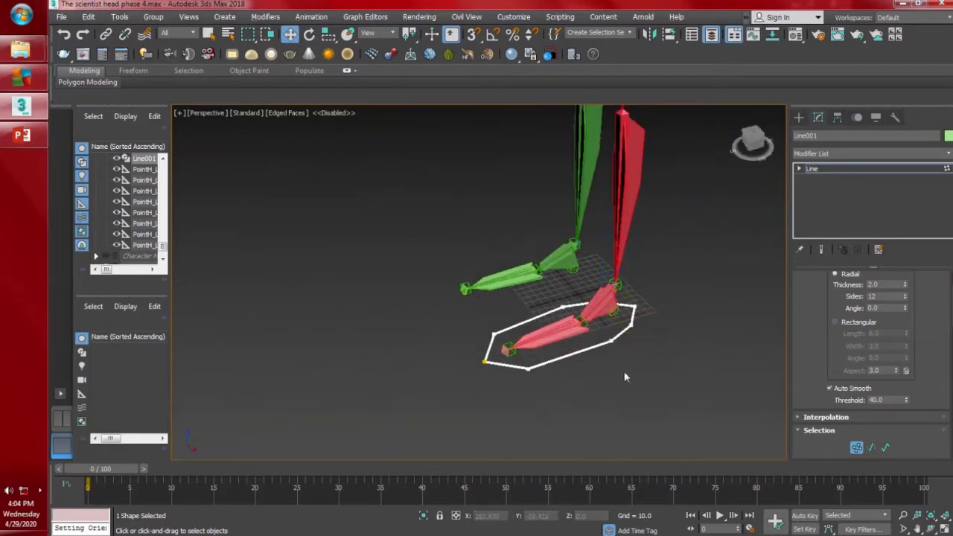
- Rename the foot outline spline as CtrlC_L_Leg 01
scroll(624, 370, "up", 3)
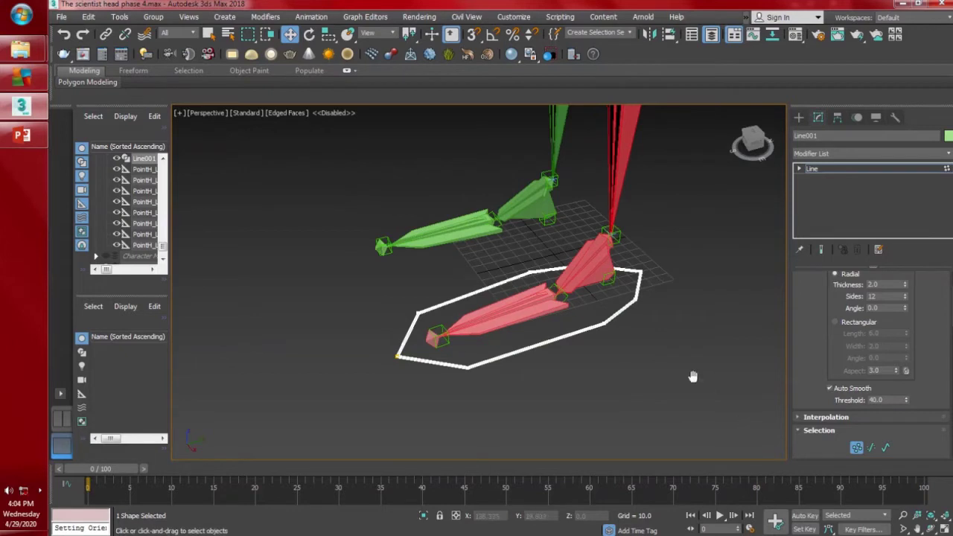
middle_click_drag(692, 377, 677, 403)
left_click(842, 136)
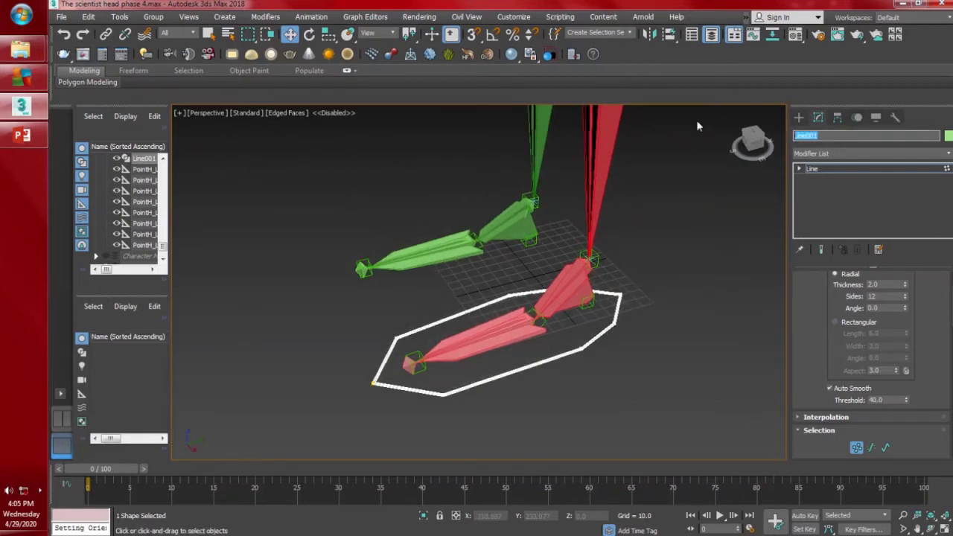
type("Ctrl_L_Leg")
key("Return")
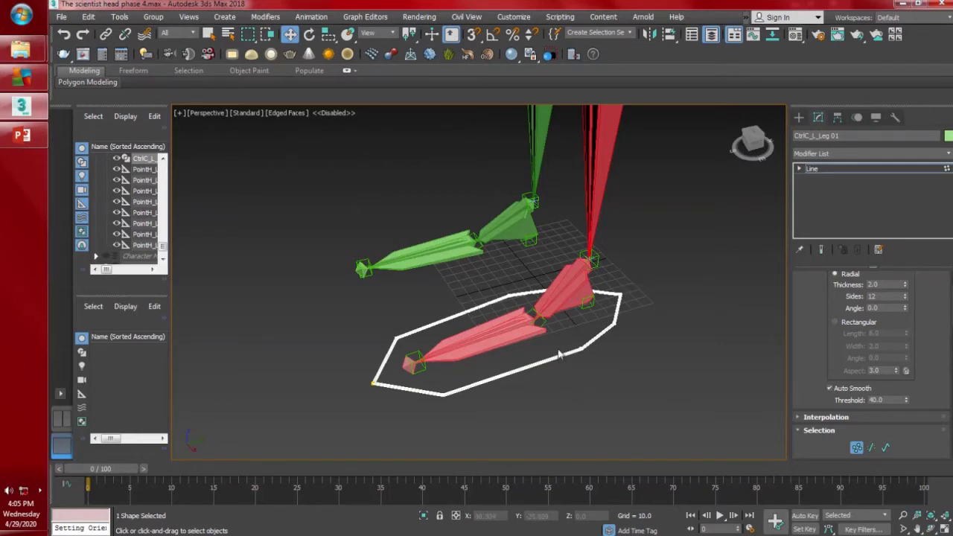
- Align only the pivot of the CtrlC_L_Leg 01 curve to the point helper at the left ankle
mouse_move(559, 347)
middle_mouse_down()
mouse_move(552, 360)
mouse_move(552, 347)
middle_mouse_up()
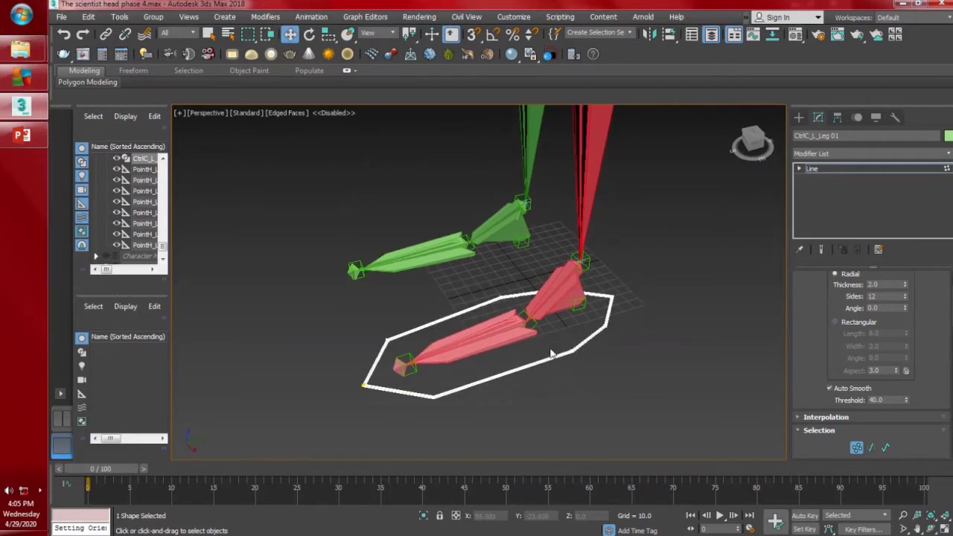
scroll(552, 347, "up", 2)
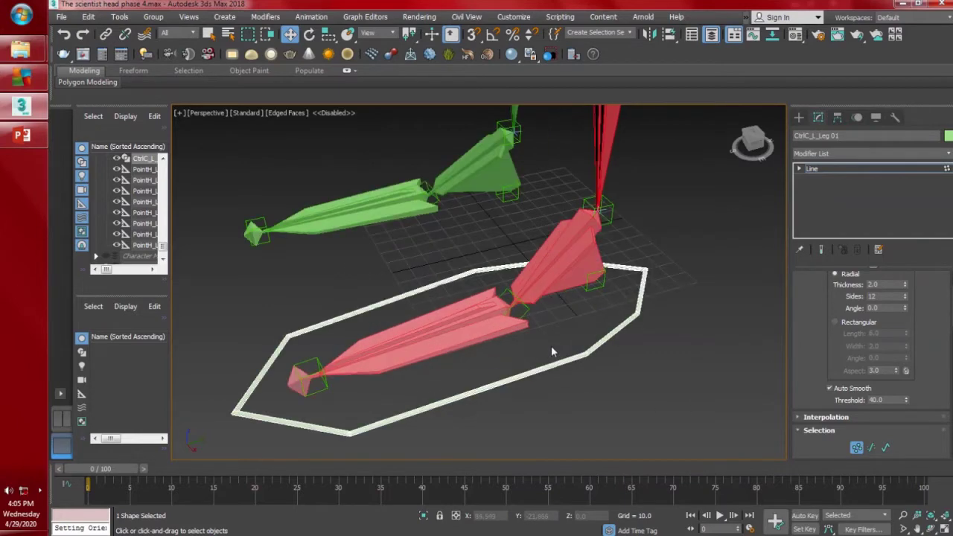
left_click(837, 118)
left_click(872, 200)
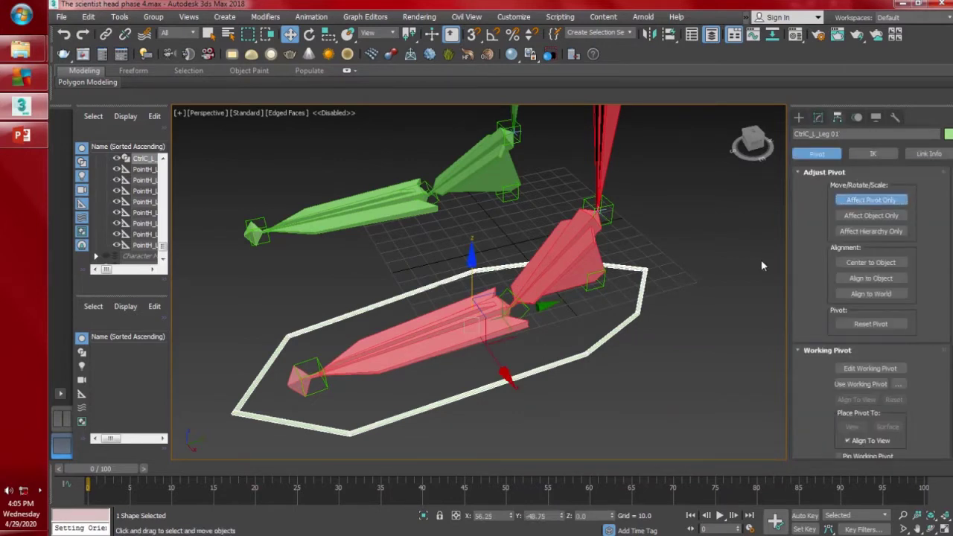
key("alt+a")
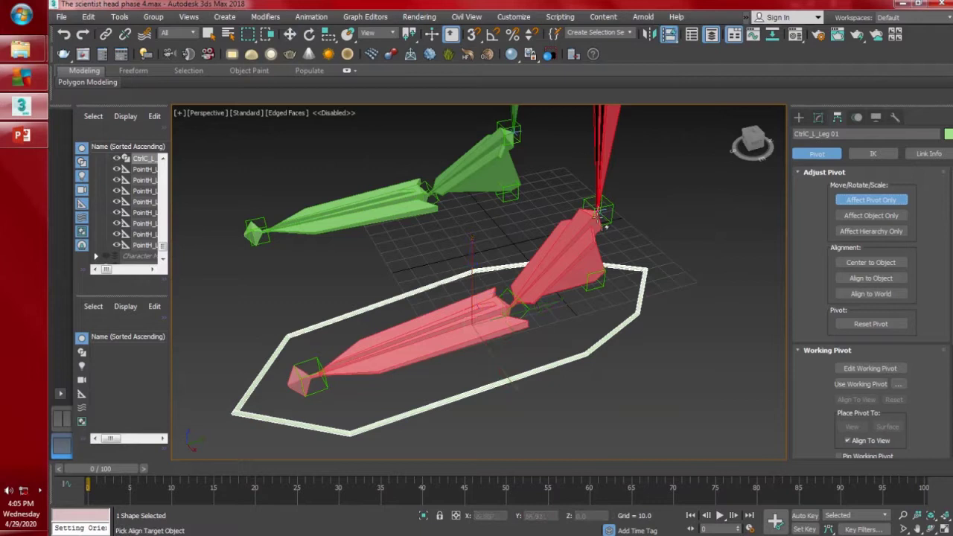
left_click(602, 215)
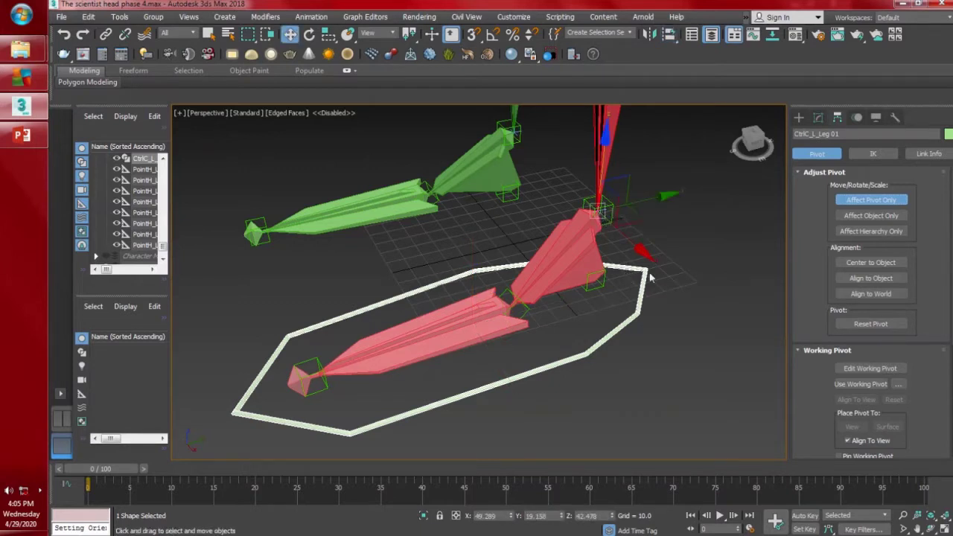
left_click(849, 202)
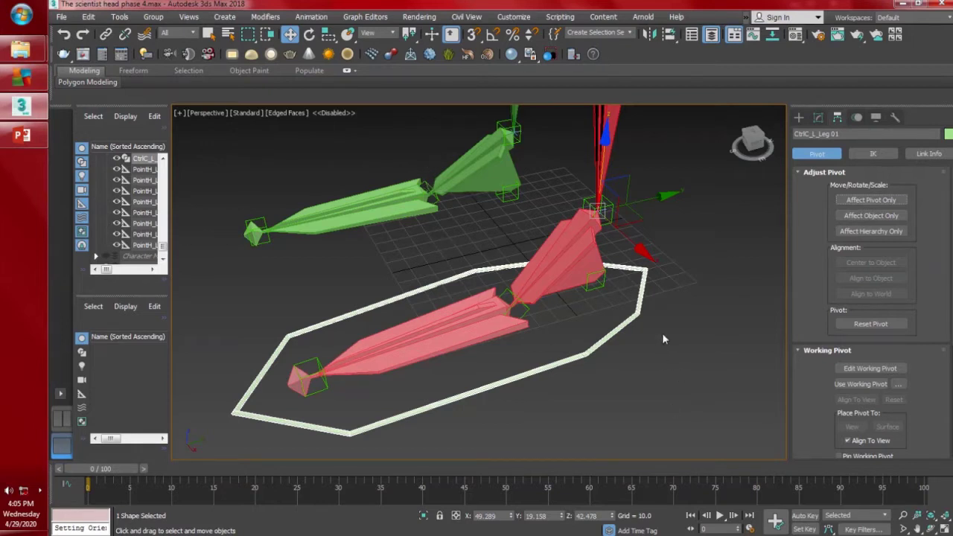
- Freeze the transform of the left leg control curve and accept the added controller layer
right_click(637, 306)
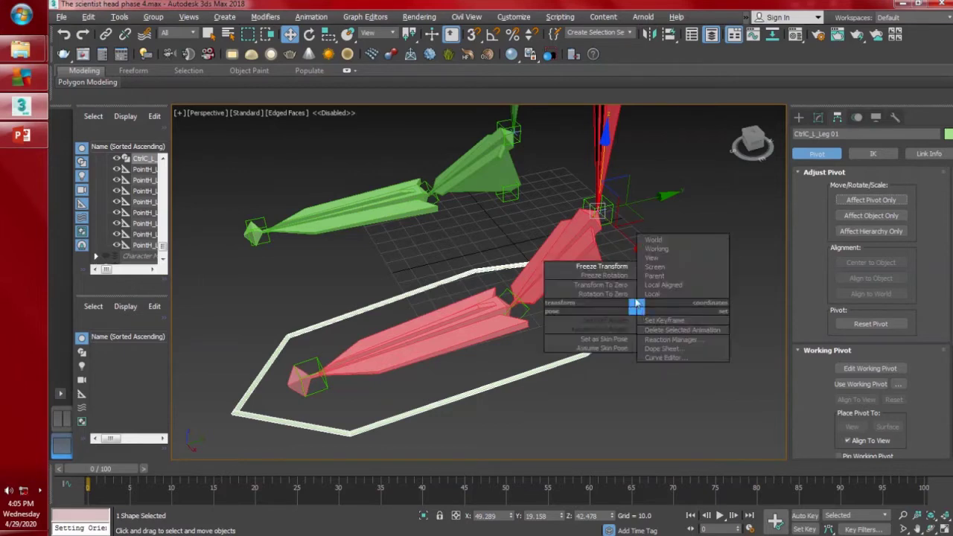
left_click(622, 267)
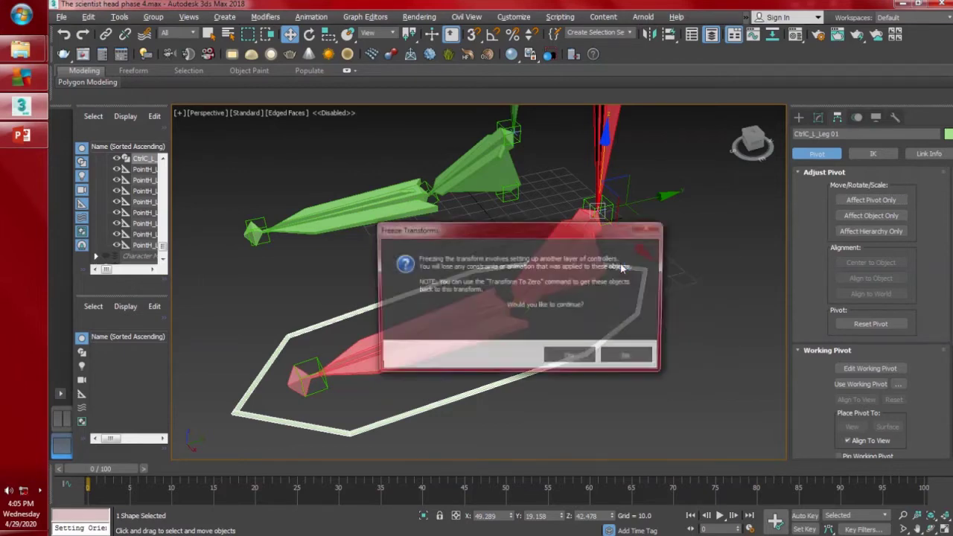
left_click(569, 358)
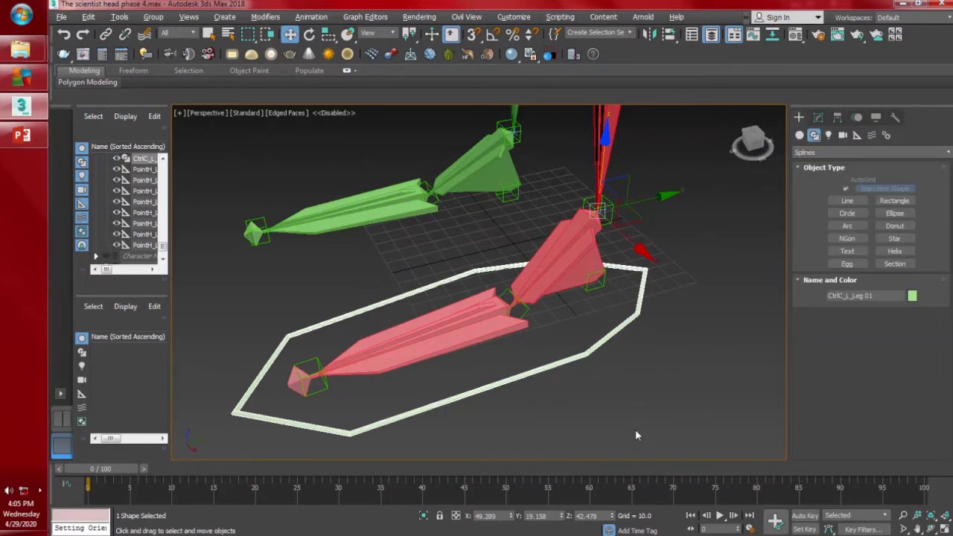
- Apply an Attribute Holder modifier to the left leg control curve
left_click(818, 117)
left_click(948, 154)
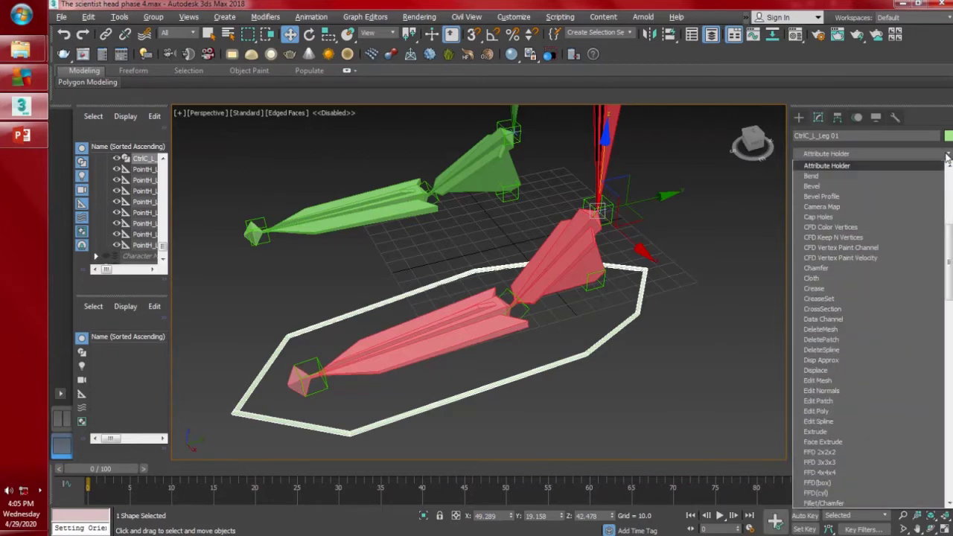
left_click(896, 173)
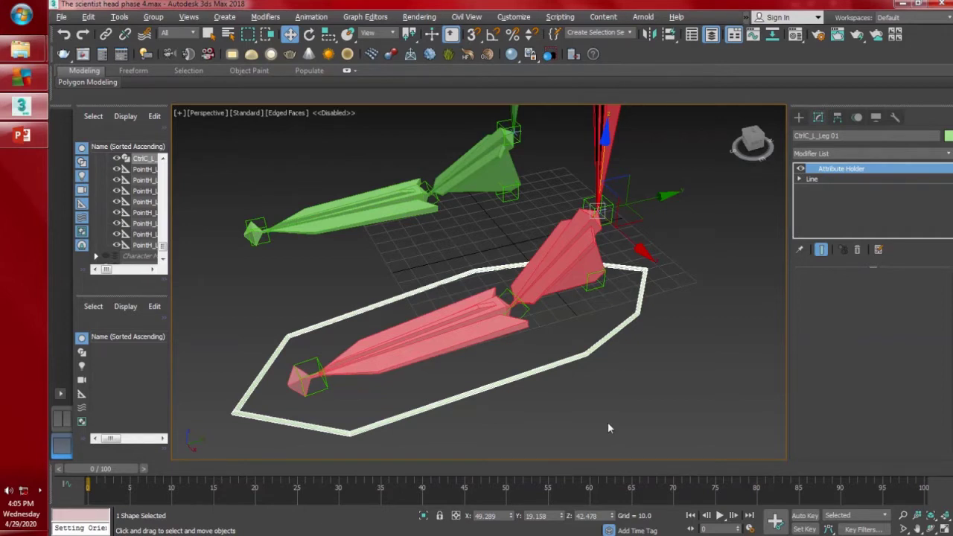
- Set up a String parameter named Heel Control in the Parameter Editor for the Attribute Holder
left_click(308, 19)
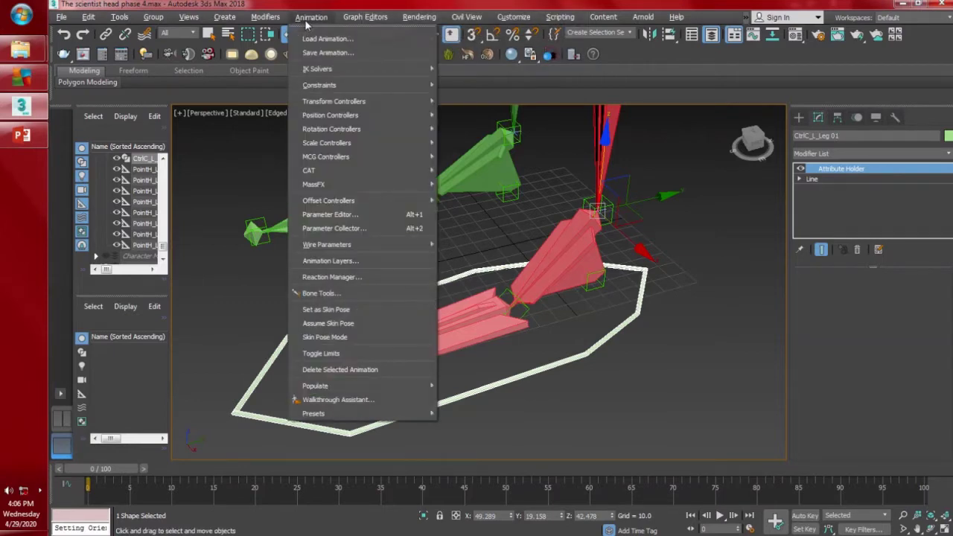
left_click(376, 214)
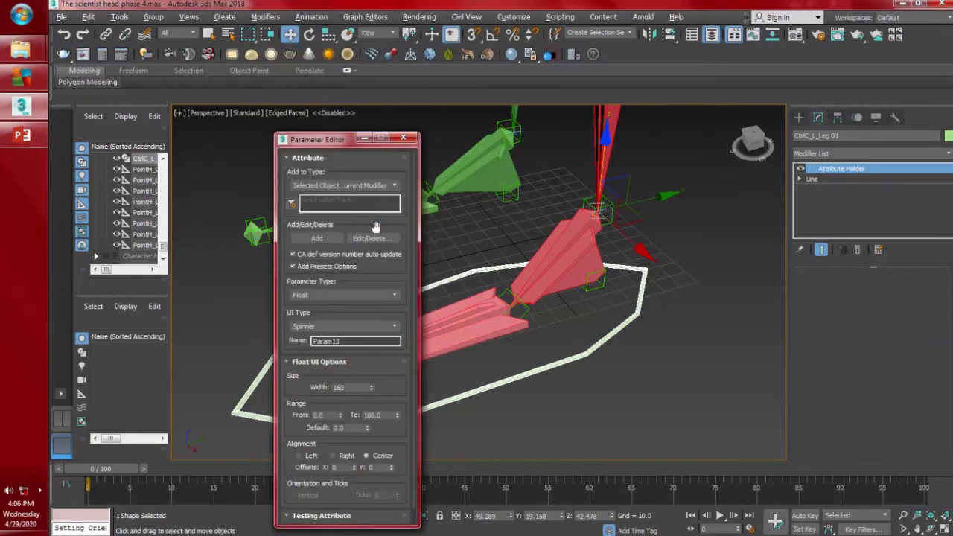
left_click(356, 295)
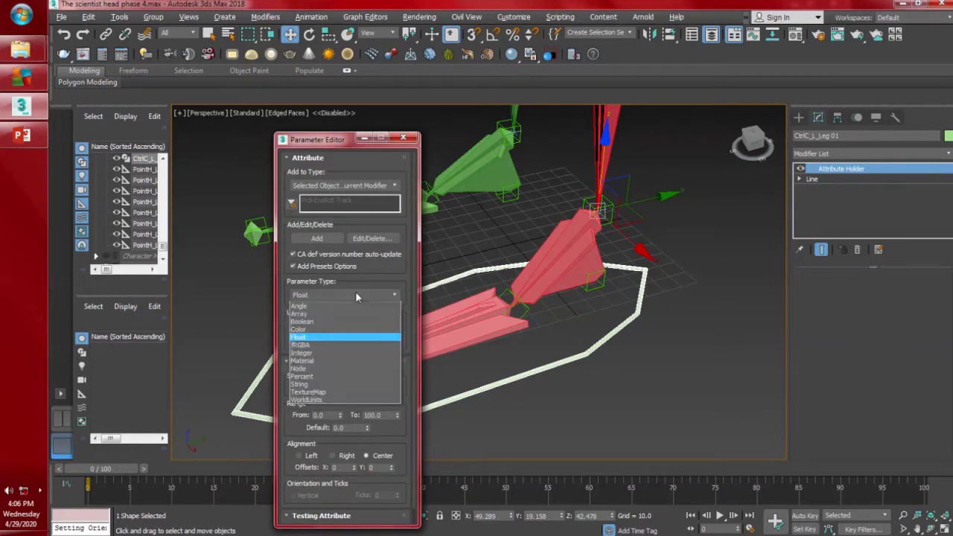
left_click(335, 384)
left_click_drag(341, 342, 305, 333)
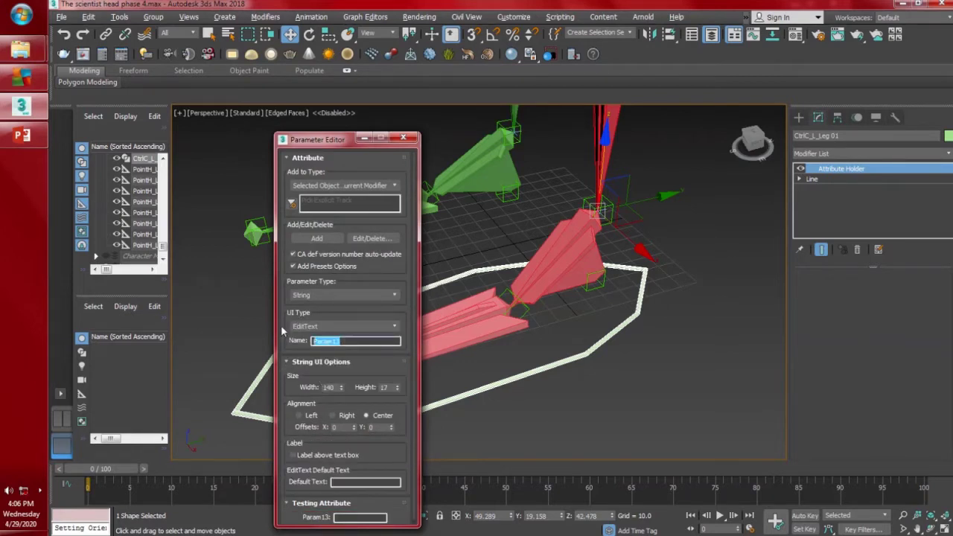
type("Heel Control")
- Give Heel Control the default text XYZ Rotation, add it to the modifier, and collapse the Custom Attribute Presets
left_click(357, 482)
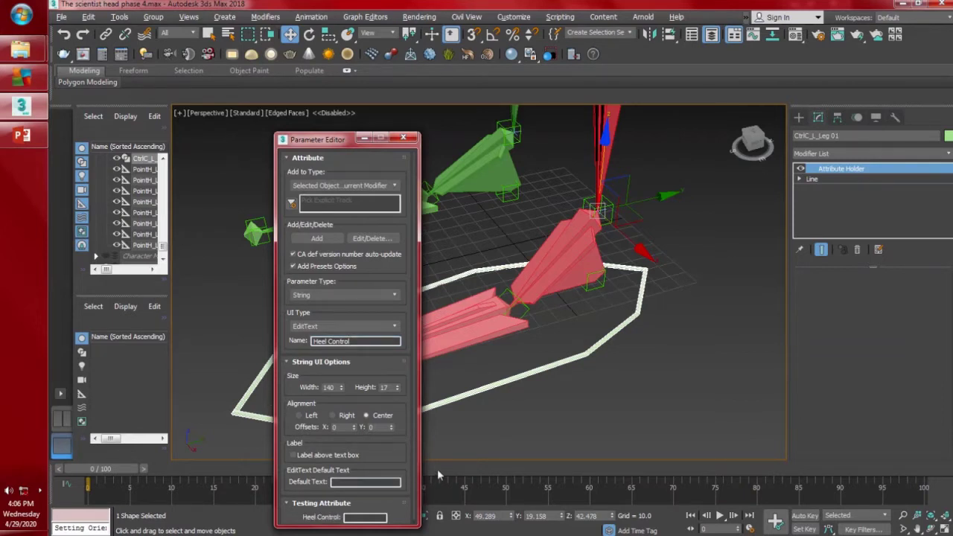
key("shift+z")
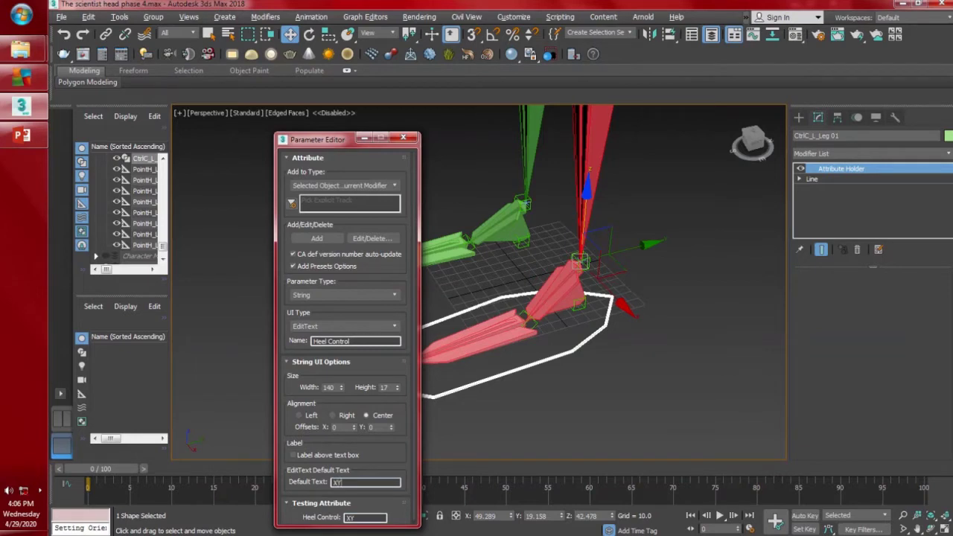
type("Z Rotation")
left_click(318, 238)
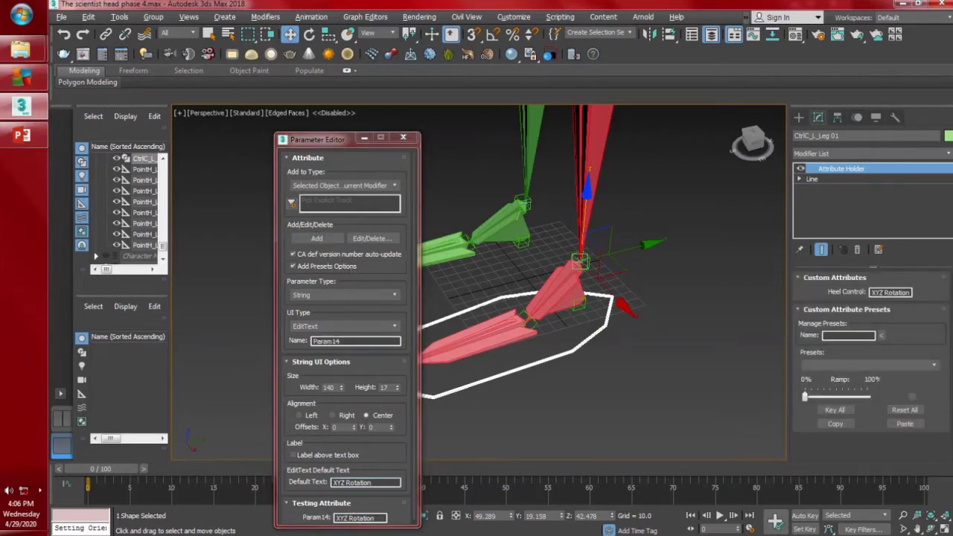
left_click(801, 310)
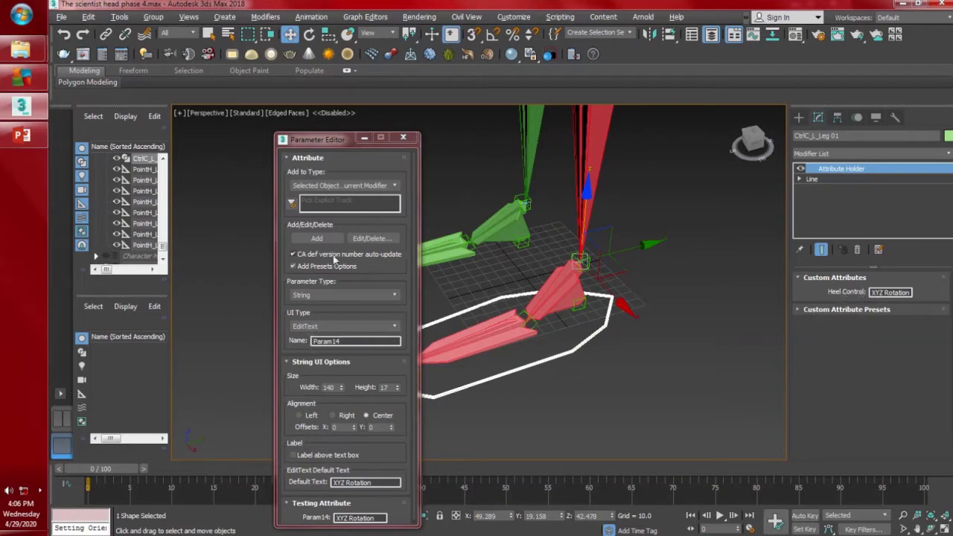
- Set up a Float spinner parameter named Heel X
left_click(318, 298)
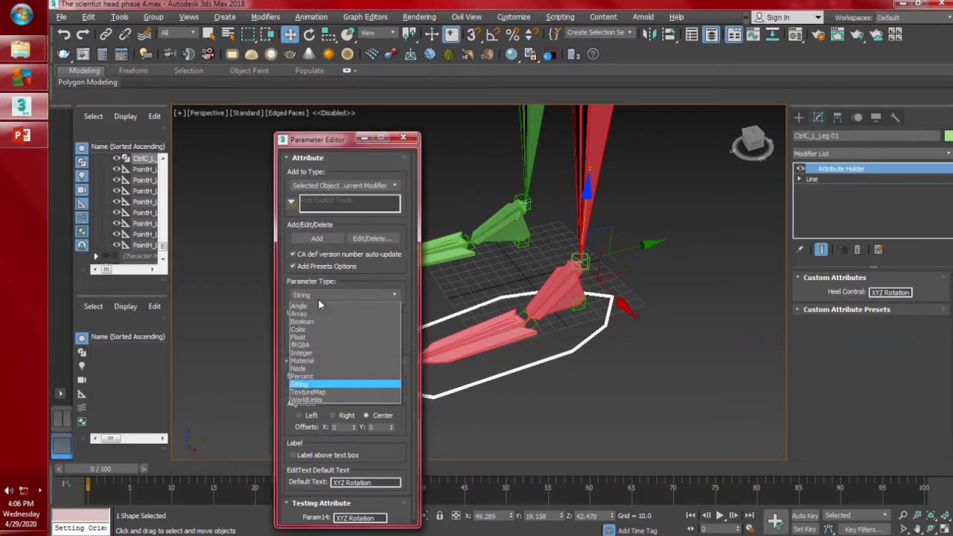
left_click(320, 294)
left_click(319, 293)
left_click(320, 337)
left_click_drag(341, 341, 267, 338)
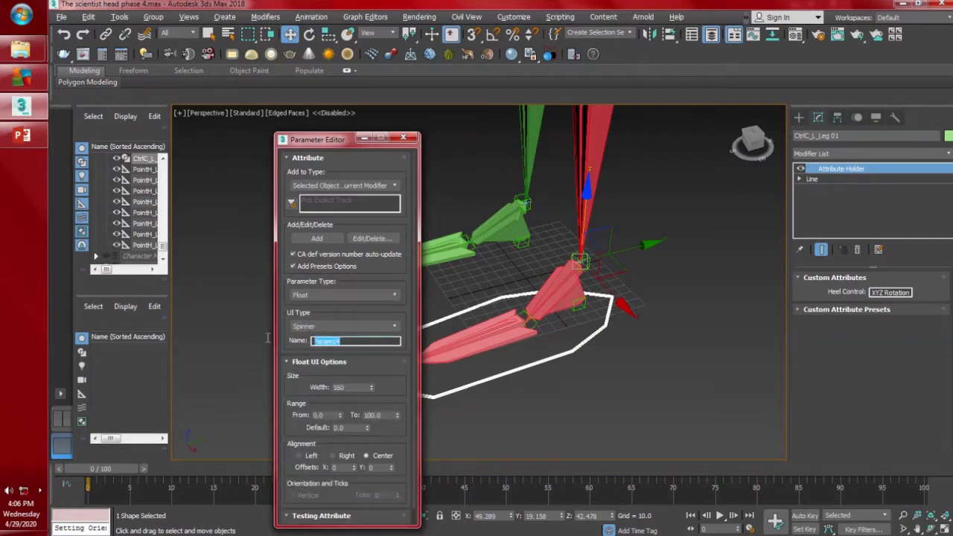
type("Heel X")
- Set the Heel X spinner's width to 100 and its range from -360 to 360, and add it to the Attribute Holder
double_click(358, 388)
type("100")
key("Return")
double_click(318, 415)
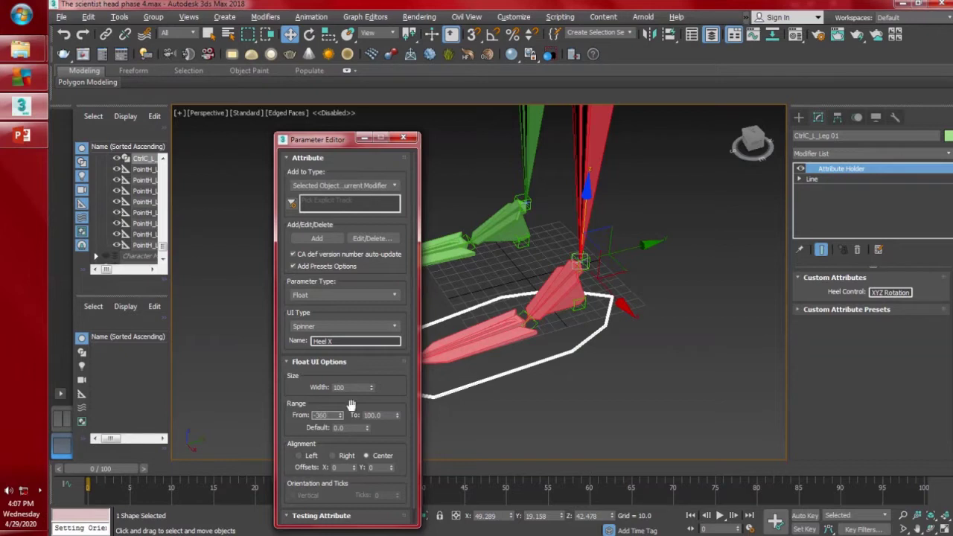
left_click(392, 415)
type("360")
left_click(320, 239)
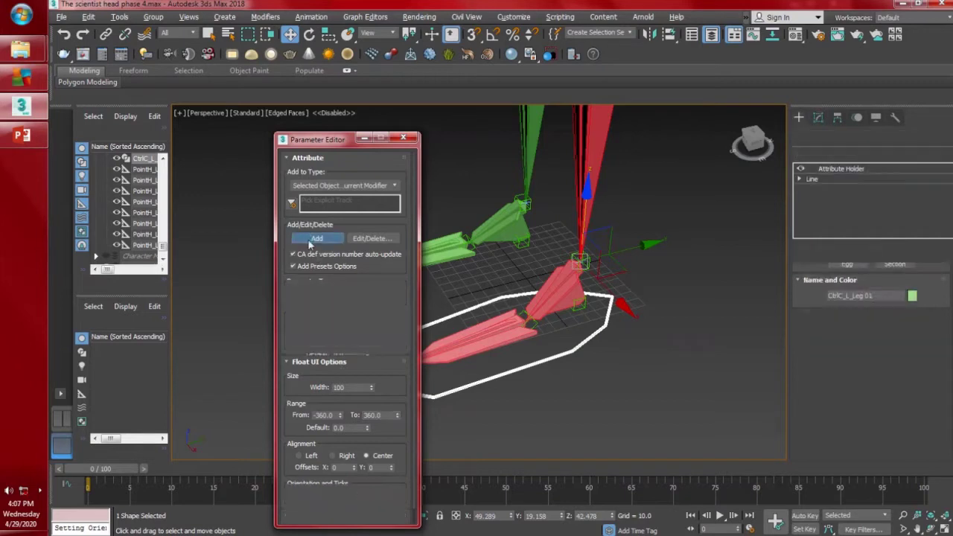
- Add two more Float spinners named Heel Y and Heel Z with the same width and range
left_click(327, 293)
left_click(327, 294)
left_click_drag(372, 341, 254, 342)
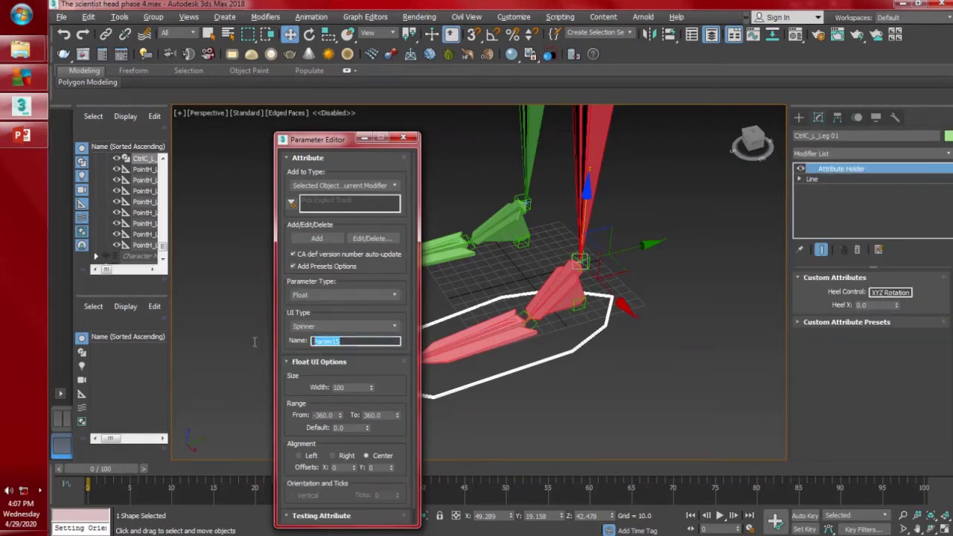
type("Hell")
left_click(326, 242)
double_click(350, 341)
type("Hel")
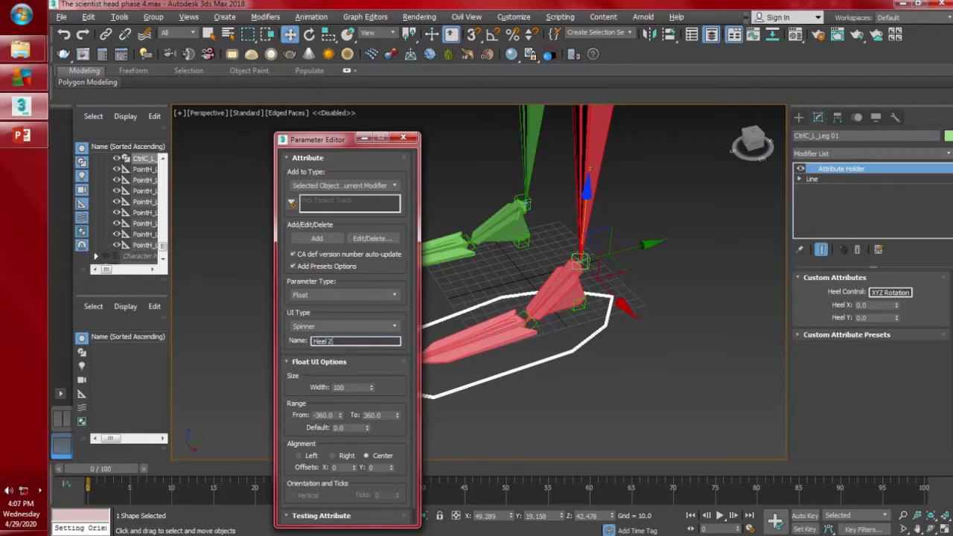
left_click(316, 238)
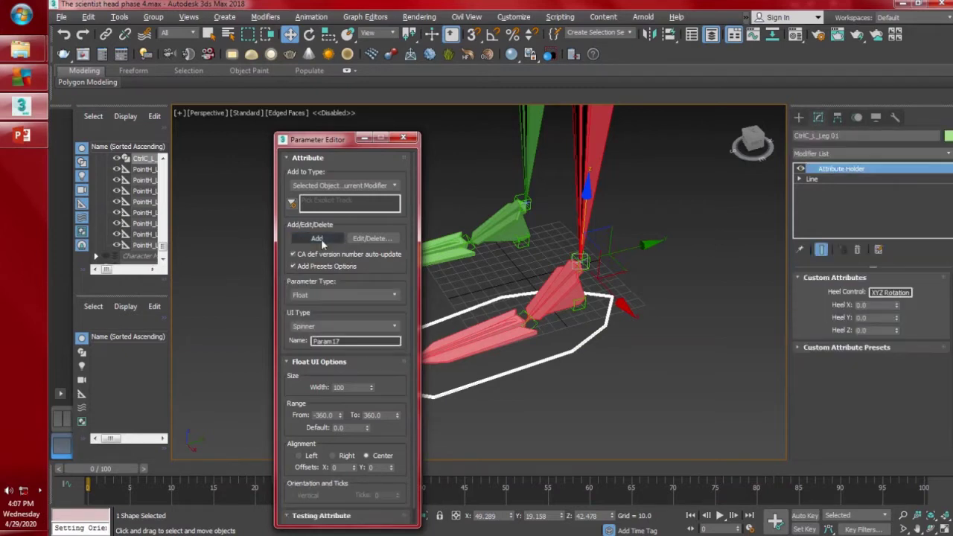
- Add a String parameter named Toe Controls with the default text XYZ Rotation to the Attribute Holder
left_click(345, 295)
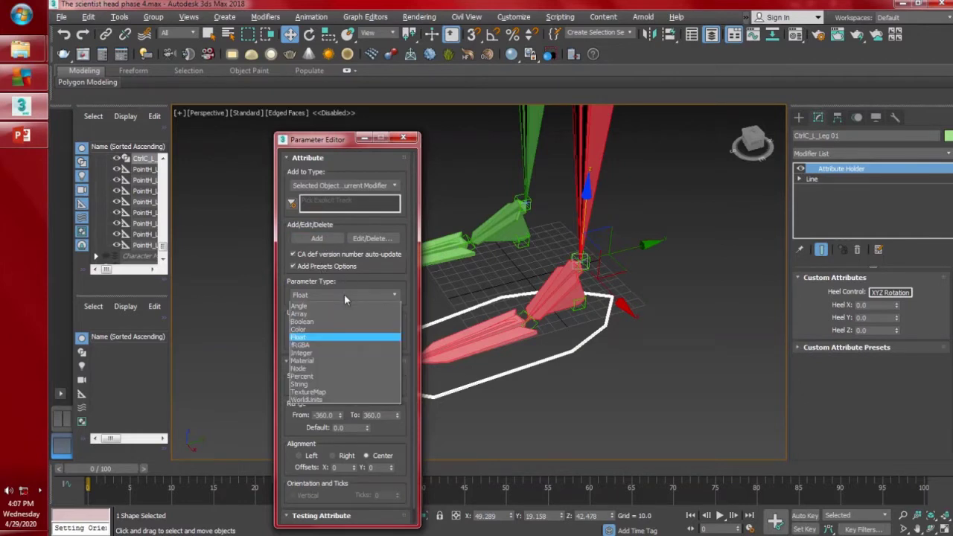
left_click(338, 385)
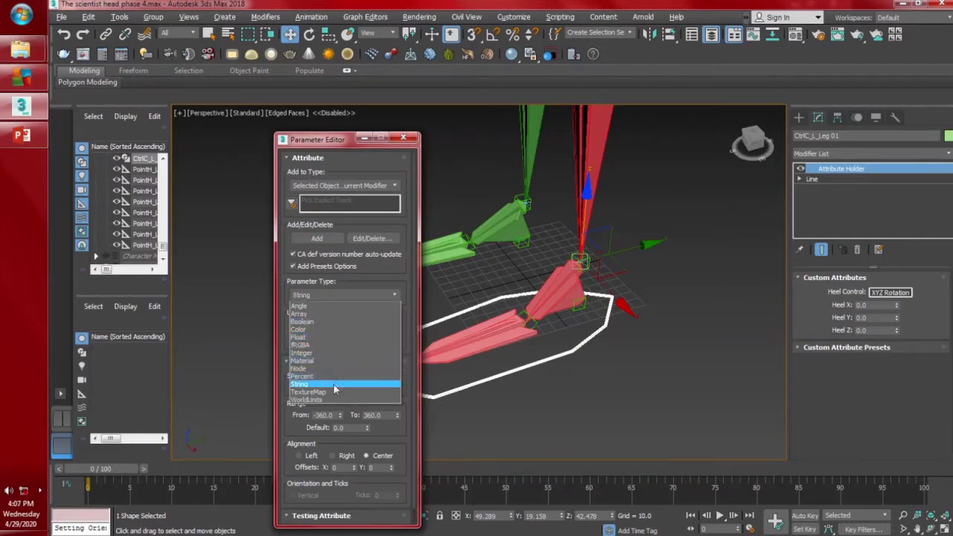
double_click(343, 342)
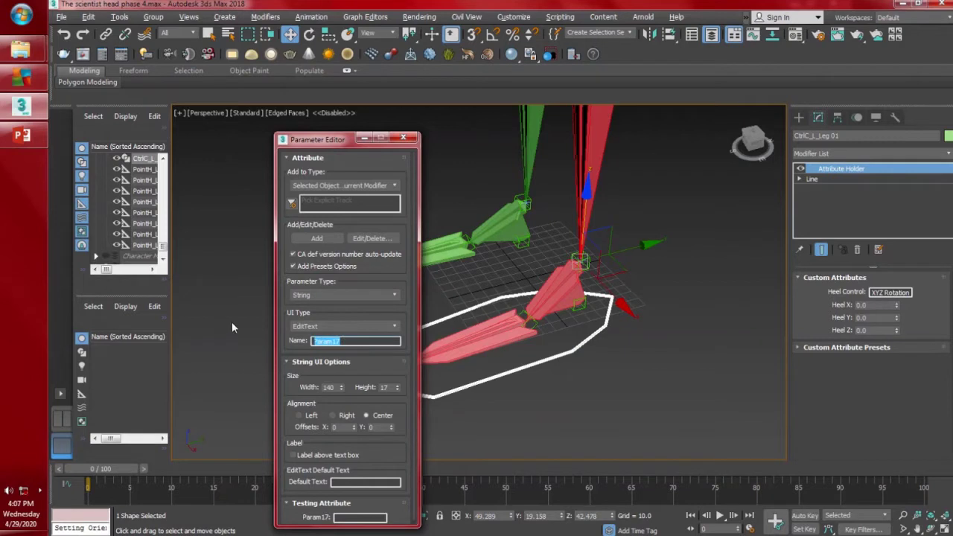
type("Toe Controls")
left_click(350, 482)
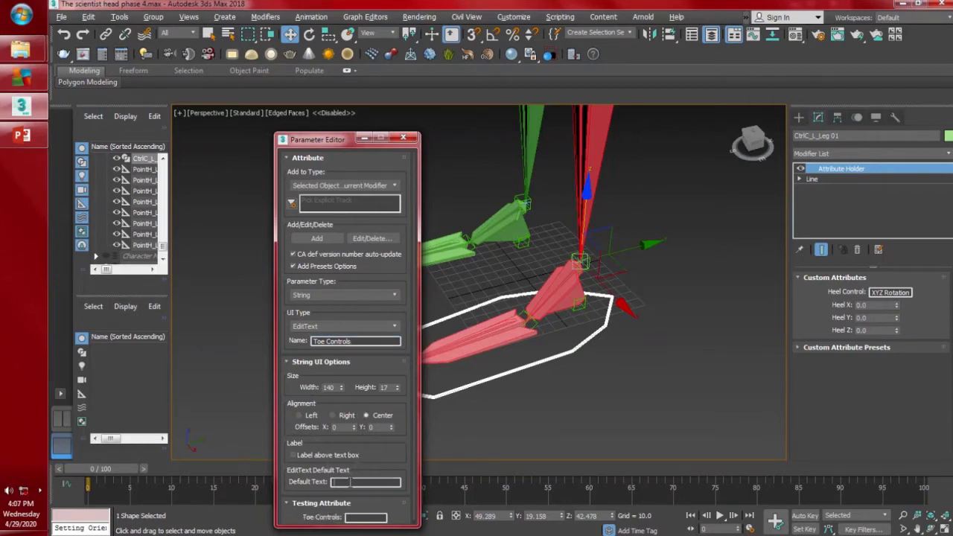
type("XYZ Rotation")
left_click(317, 238)
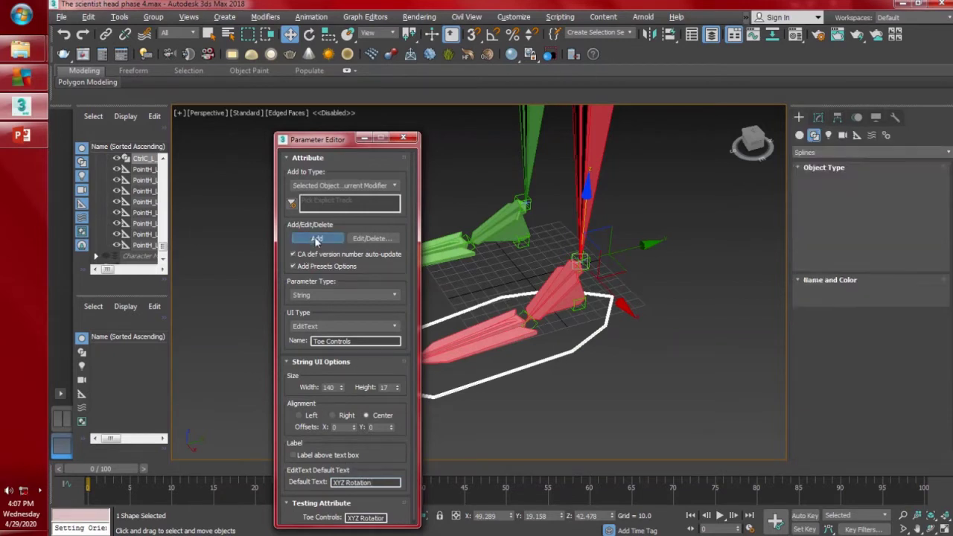
- Add a Float spinner named Toe X with width 100 and range -360 to 360 to the Attribute Holder
left_click(321, 295)
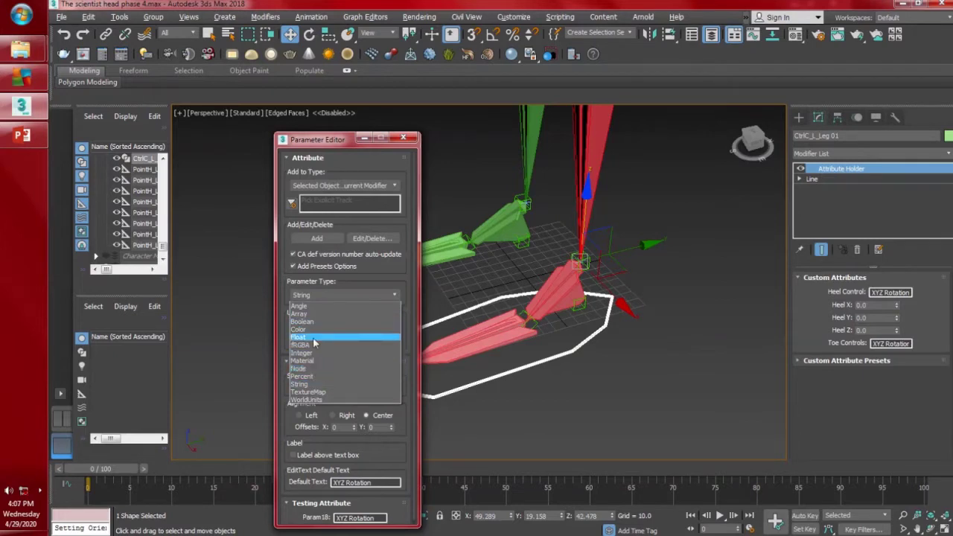
left_click(344, 337)
left_click_drag(360, 388, 295, 384)
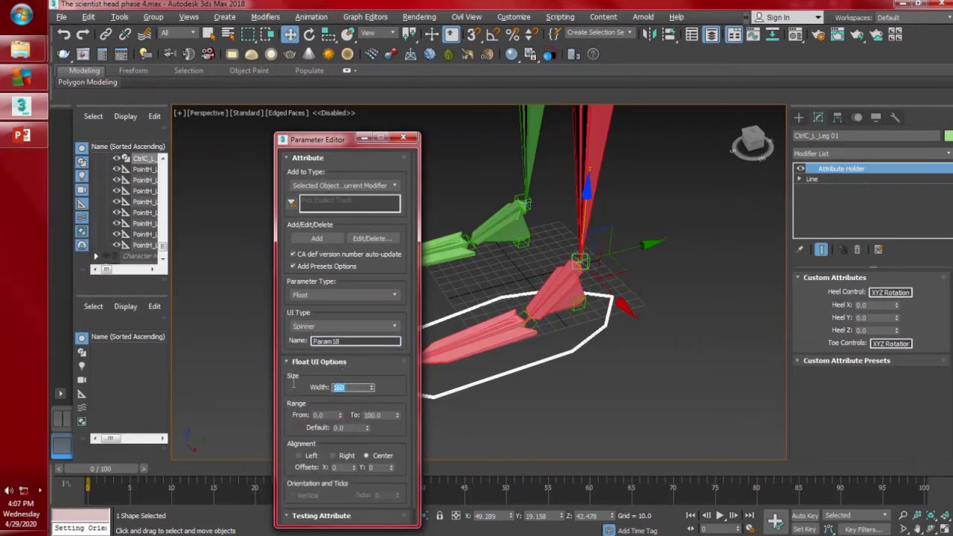
type("100")
left_click_drag(337, 415, 313, 415)
type("-360")
double_click(384, 415)
type("360")
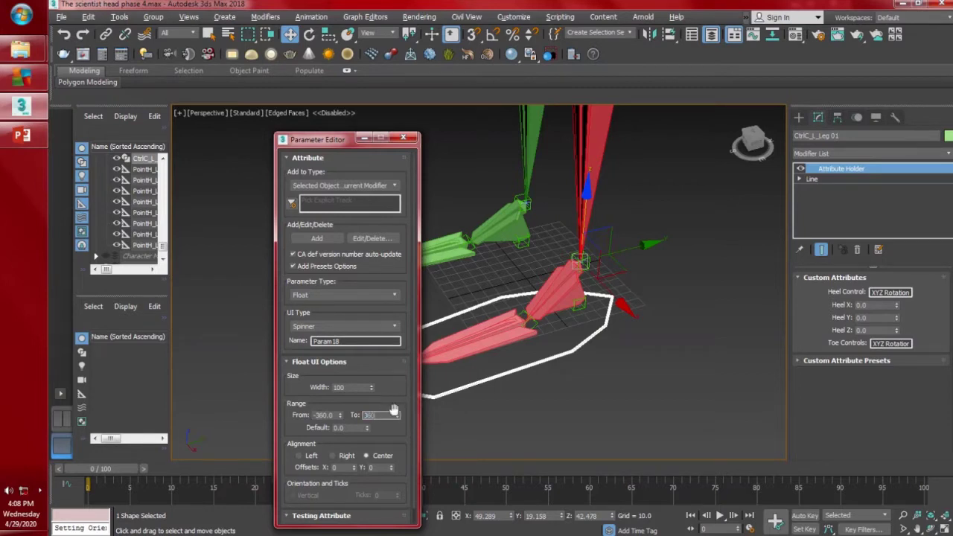
double_click(363, 341)
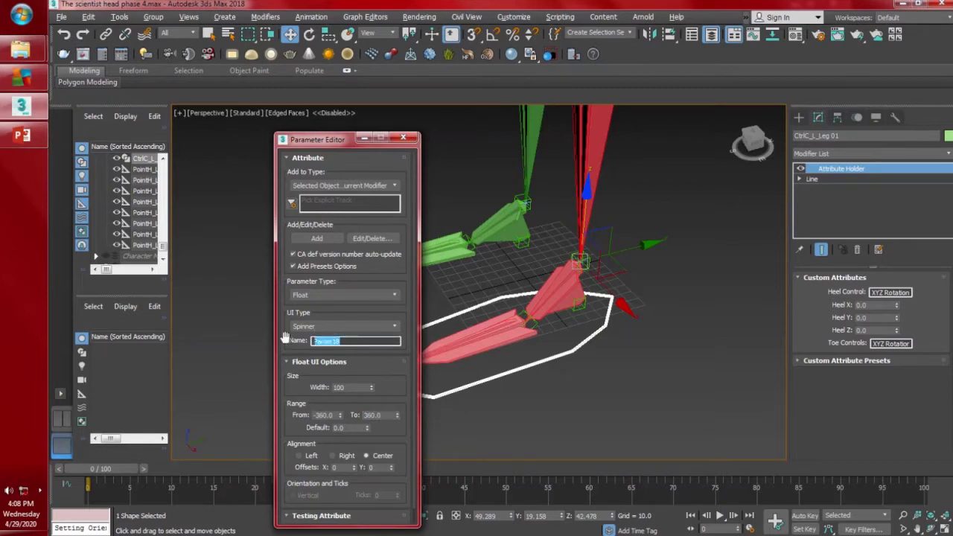
type("Toe X")
left_click(313, 240)
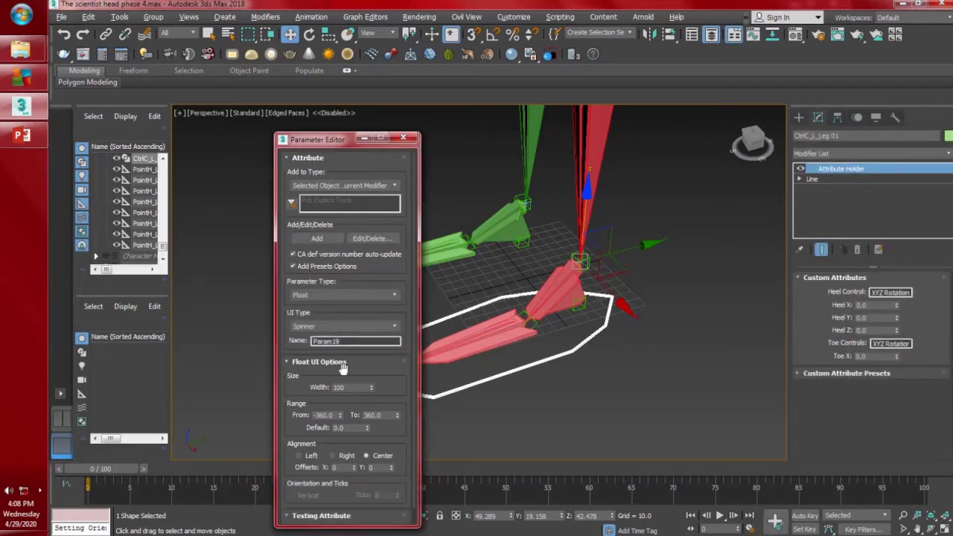
- Add two more Float spinners named Toe Y and Toe Z with the same width and range
left_click_drag(356, 340, 271, 345)
type("Toe Y")
left_click(317, 238)
left_click_drag(357, 345, 271, 341)
type("To")
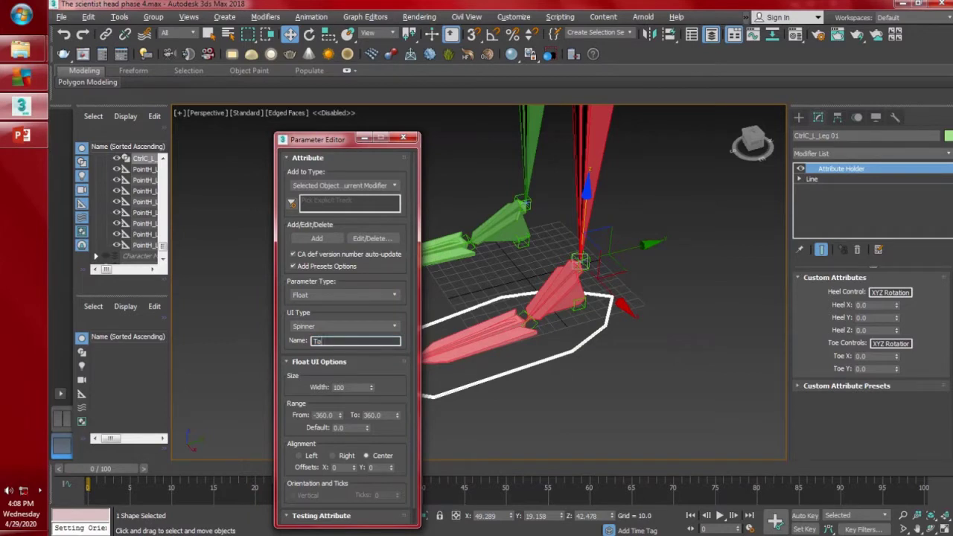
left_click(317, 238)
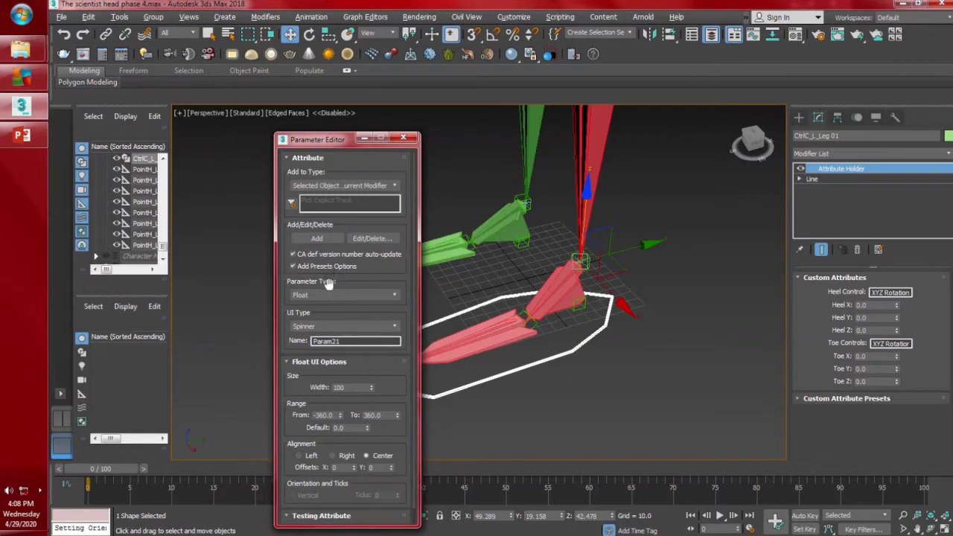
- Add a String parameter named Ball Controls with the default text XYZ Rotation to the Attribute Holder
left_click(324, 296)
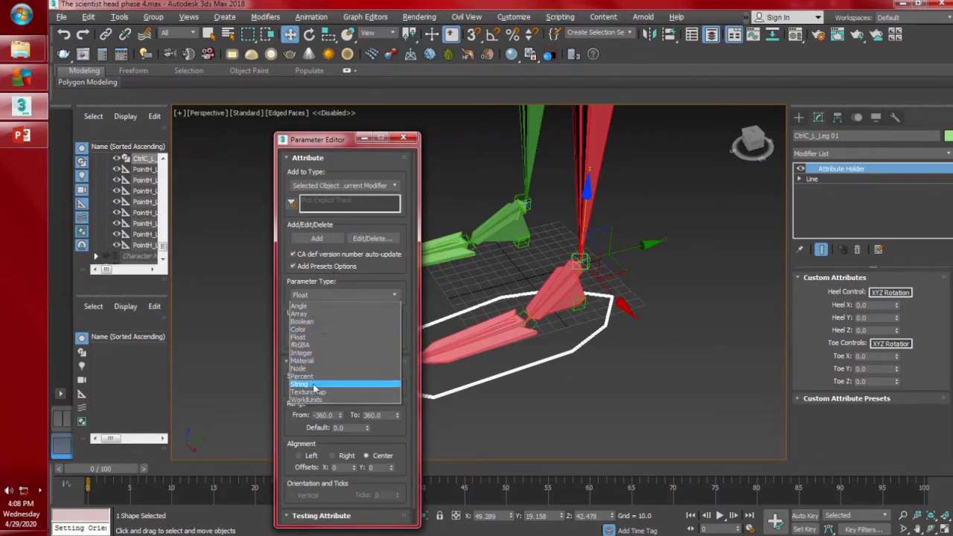
left_click(342, 384)
double_click(343, 342)
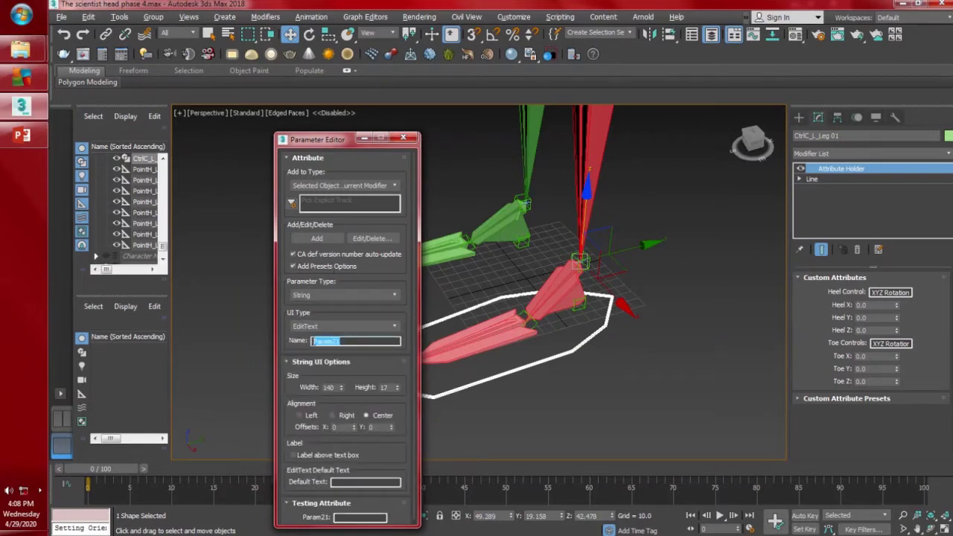
type("Ball Controls")
left_click(341, 482)
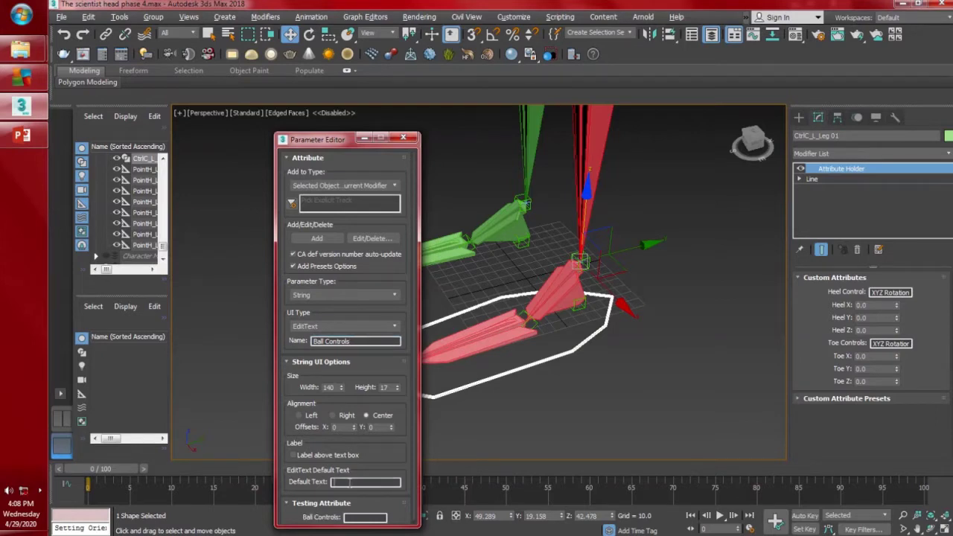
type("XYZ")
type(" RT")
type("otation")
left_click(317, 238)
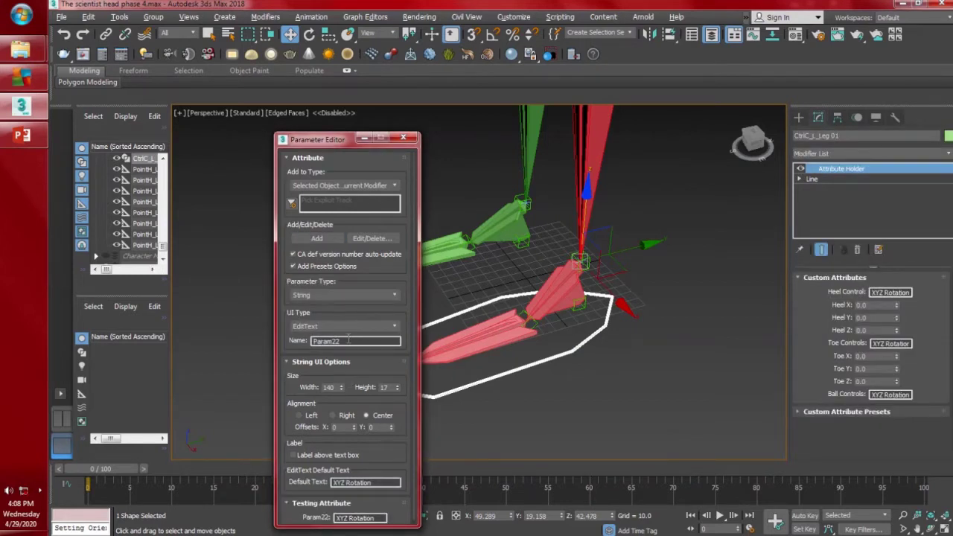
- Add a Float spinner named Ball X with width 100 and range -360 to 360 to the Attribute Holder
left_click(349, 296)
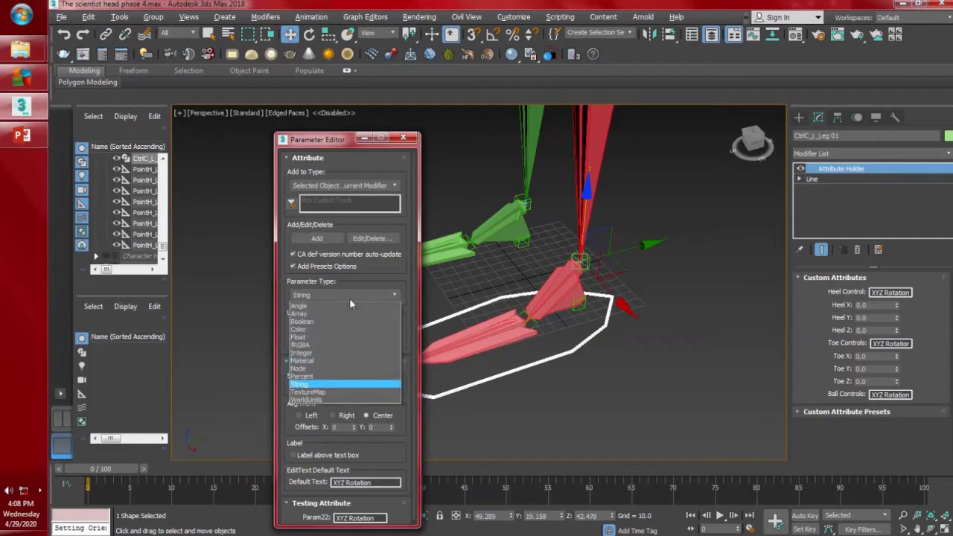
left_click(332, 337)
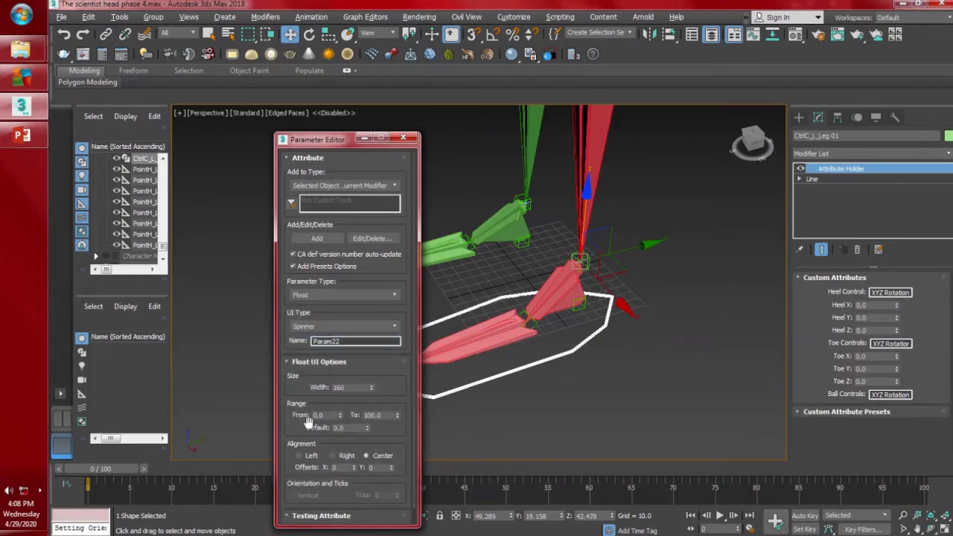
left_click_drag(346, 388, 303, 388)
type("100")
left_click_drag(331, 415, 280, 423)
type("360")
left_click(314, 416)
type("-")
key("Tab")
type("360")
left_click_drag(344, 342, 276, 344)
type("Ball X")
left_click(332, 242)
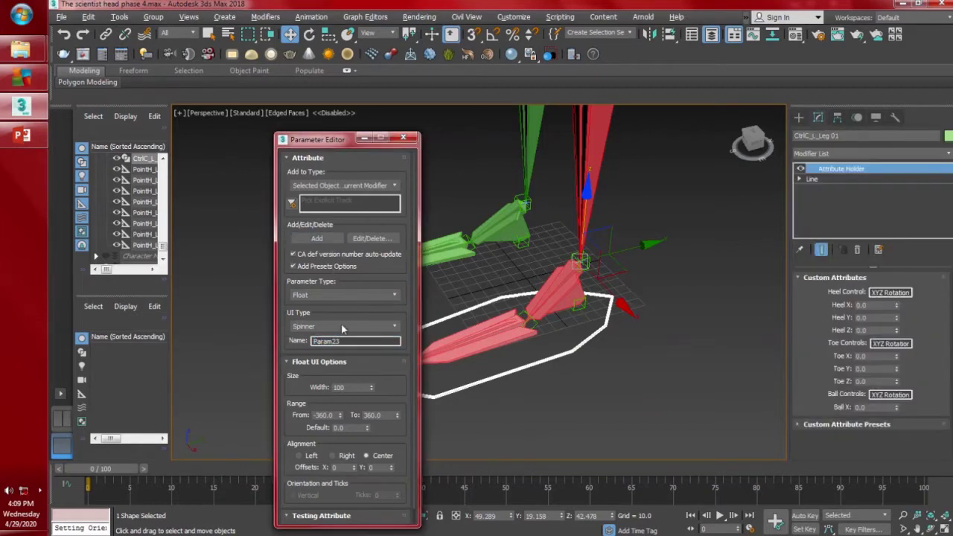
- Add two more Float spinners named Ball Y and Ball Z with the same width and range
left_click_drag(348, 342, 277, 340)
type("Ball Y")
left_click(317, 238)
left_click_drag(341, 341, 311, 341)
type("Ba")
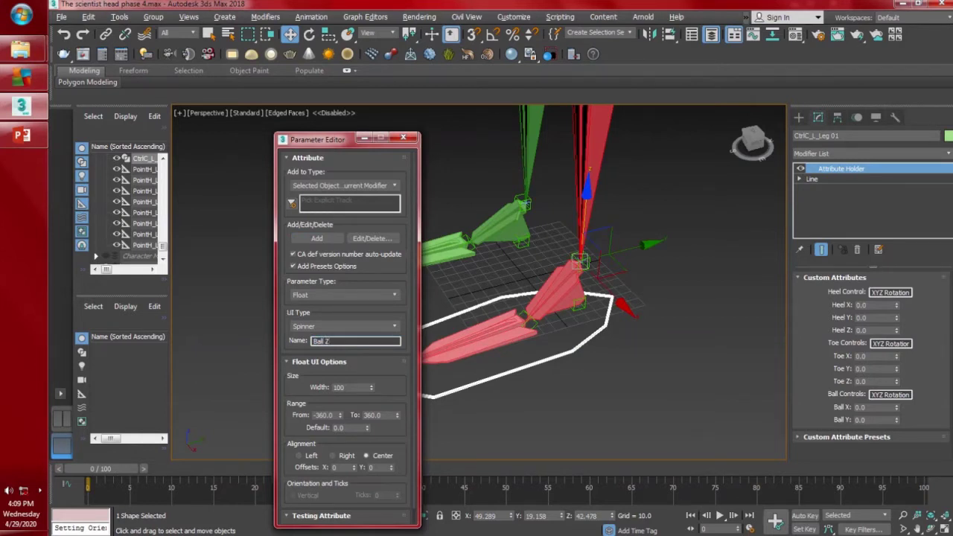
left_click(317, 235)
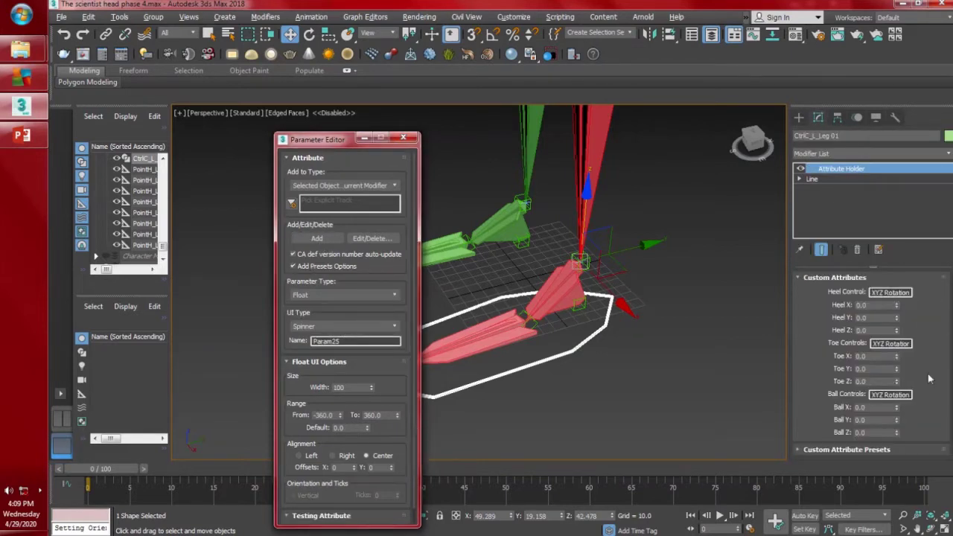
- Close the Parameter Editor and save the scene with nothing selected
left_click(403, 140)
left_click(426, 168)
key("ctrl+s")
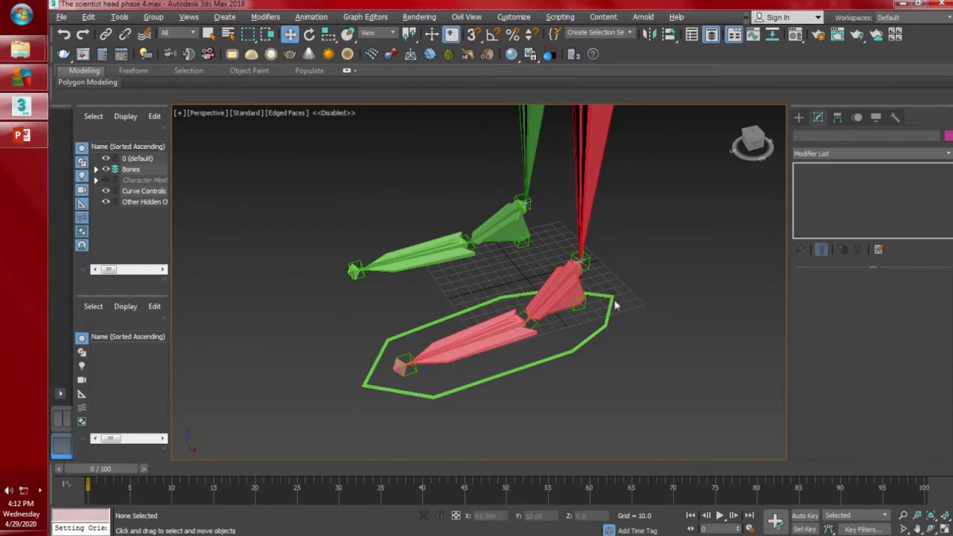
- Start wiring parameters from the left leg control curve, using its Heel X custom attribute as the source
left_click(613, 304)
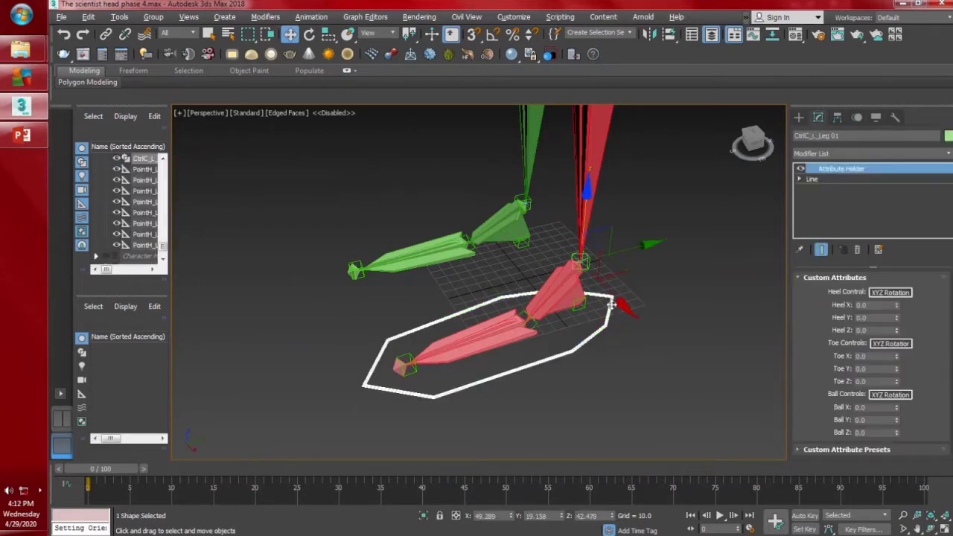
right_click(611, 304)
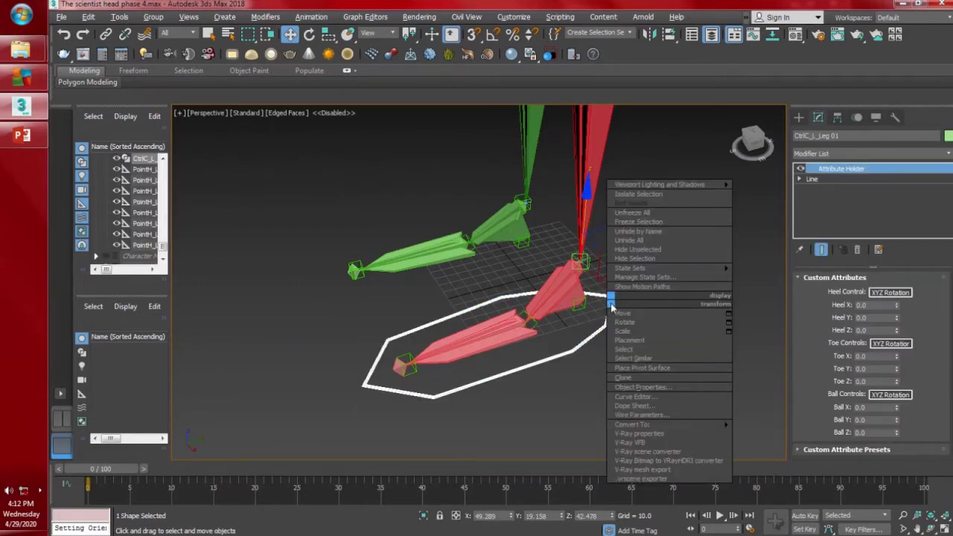
left_click(640, 414)
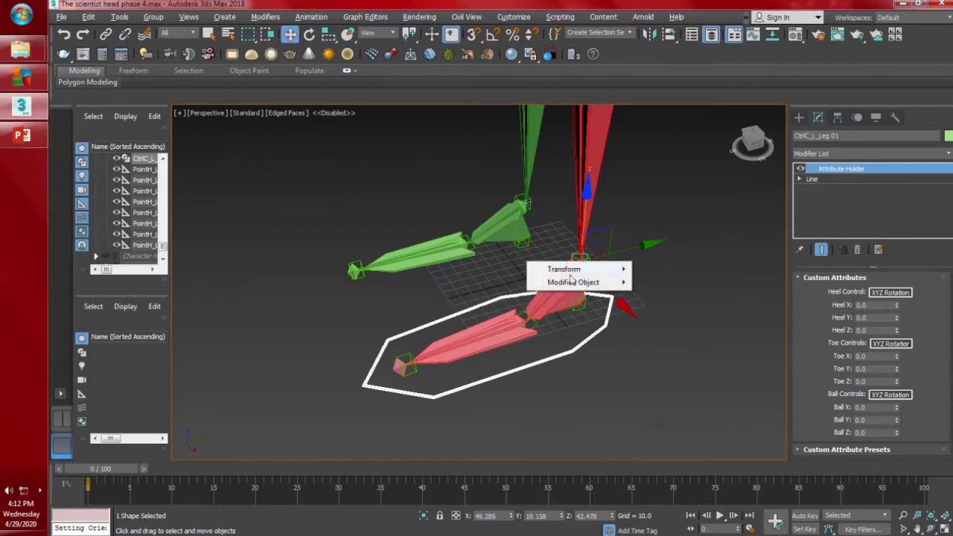
mouse_move(581, 286)
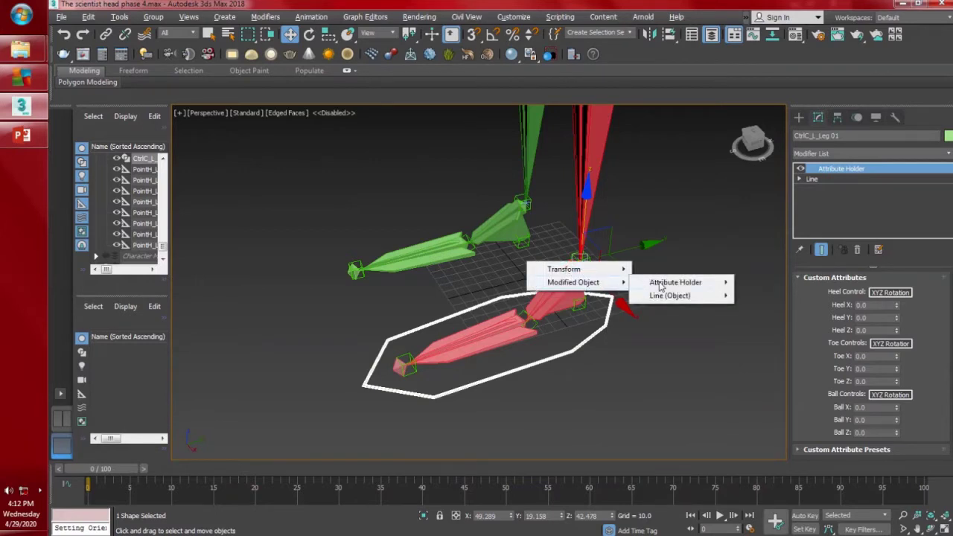
mouse_move(656, 283)
mouse_move(752, 286)
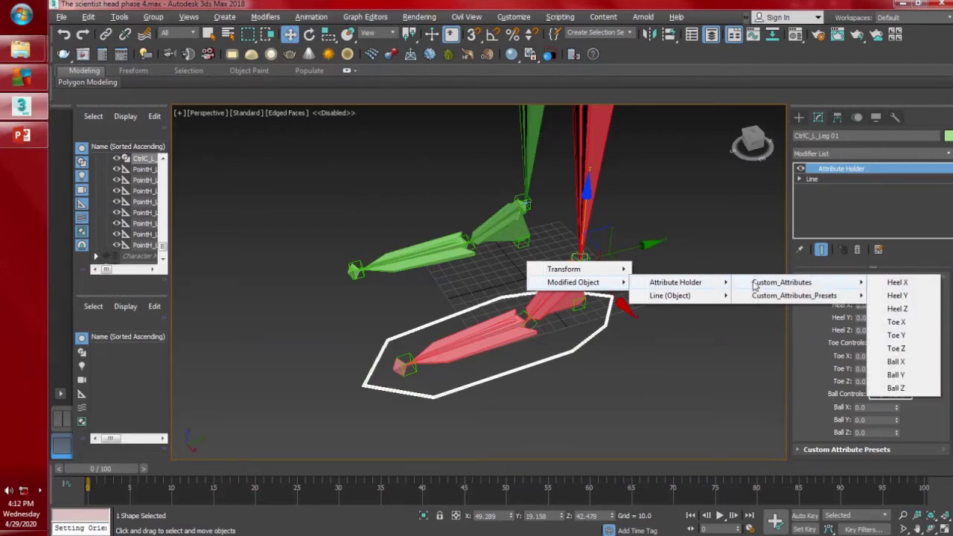
mouse_move(862, 285)
left_click(914, 287)
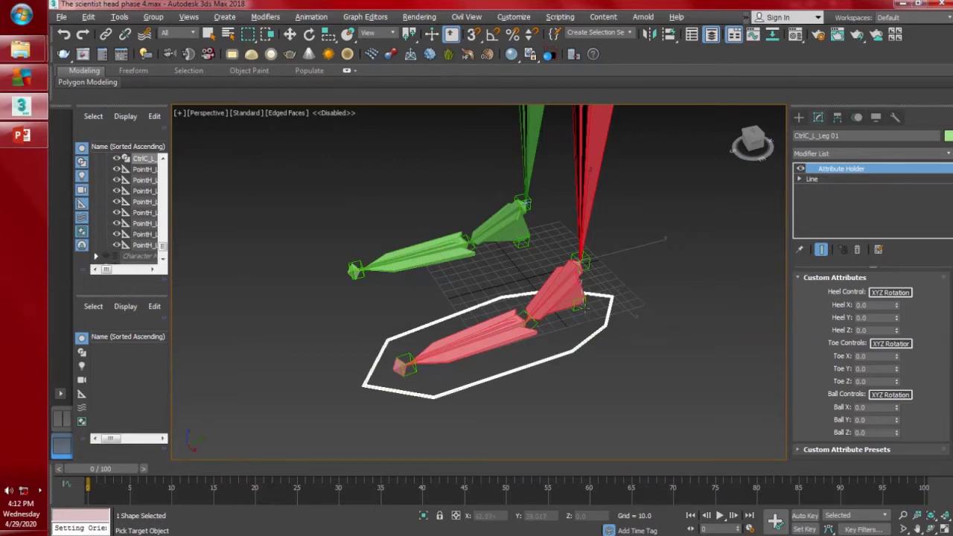
- Pick the left heel point helper's Zero Euler XYZ X Rotation as the wire target
left_click(586, 304)
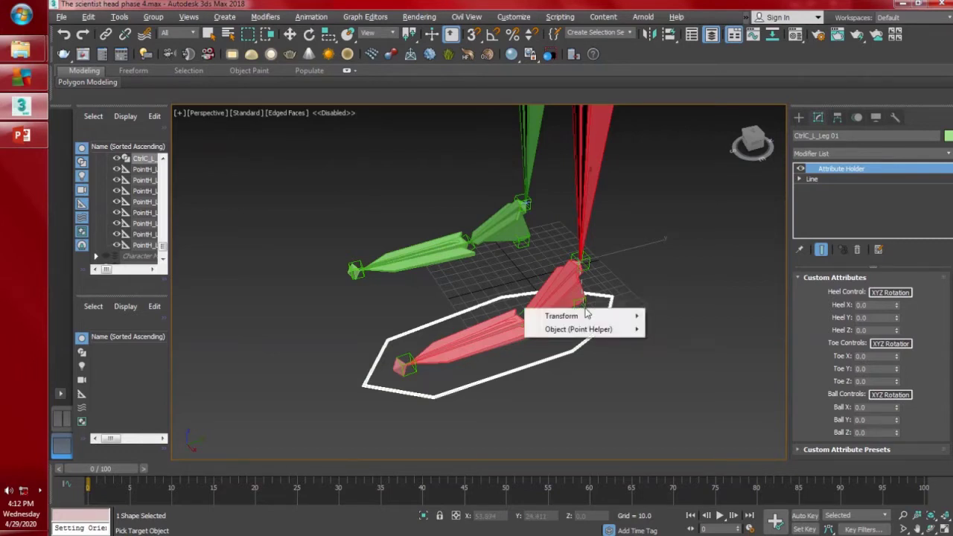
mouse_move(589, 316)
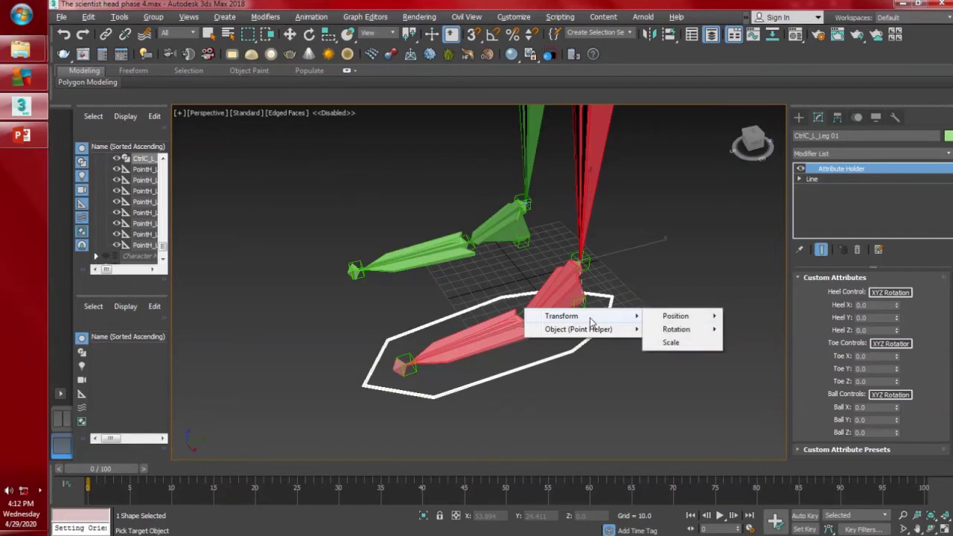
mouse_move(666, 334)
mouse_move(793, 349)
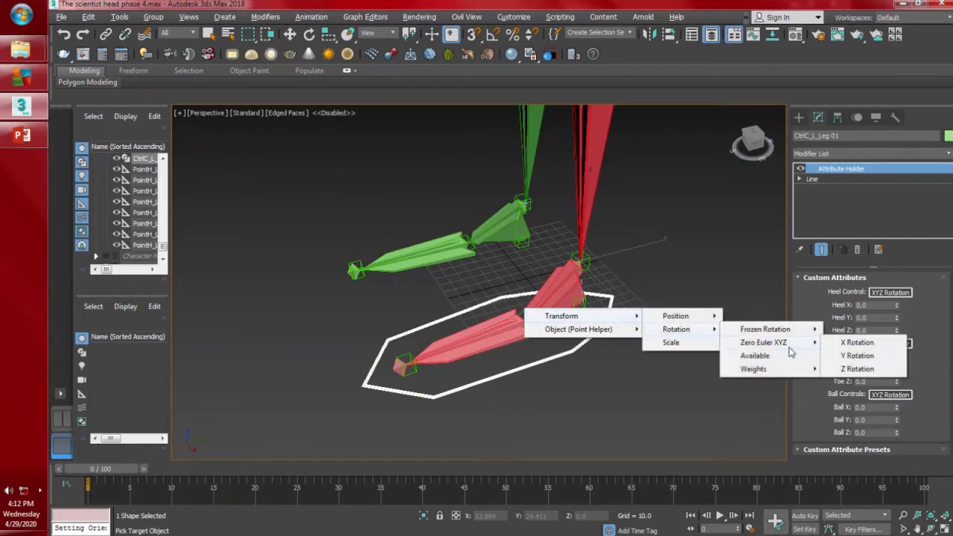
left_click(862, 344)
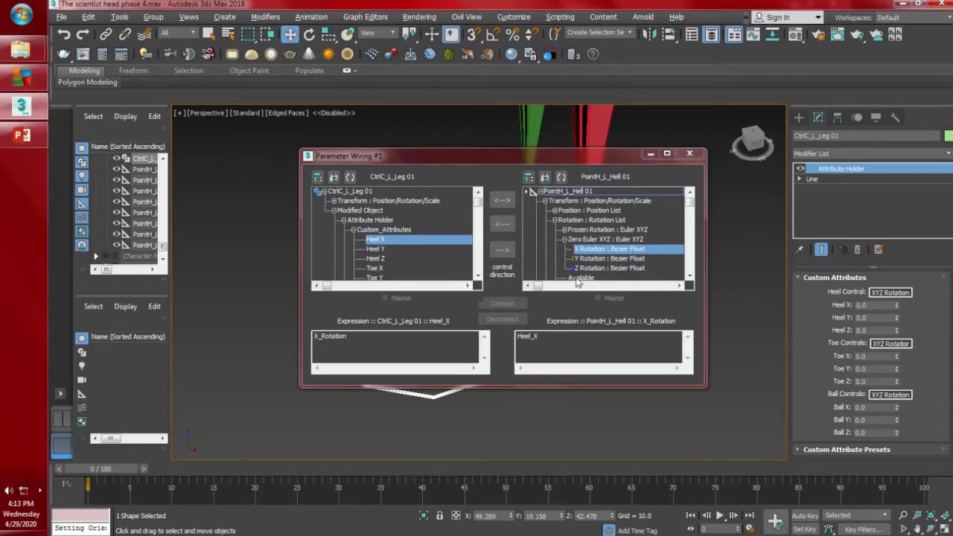
- Connect Heel X one way to the heel helper's X Rotation with the expression DegToRad(Heel_X)
left_click(502, 248)
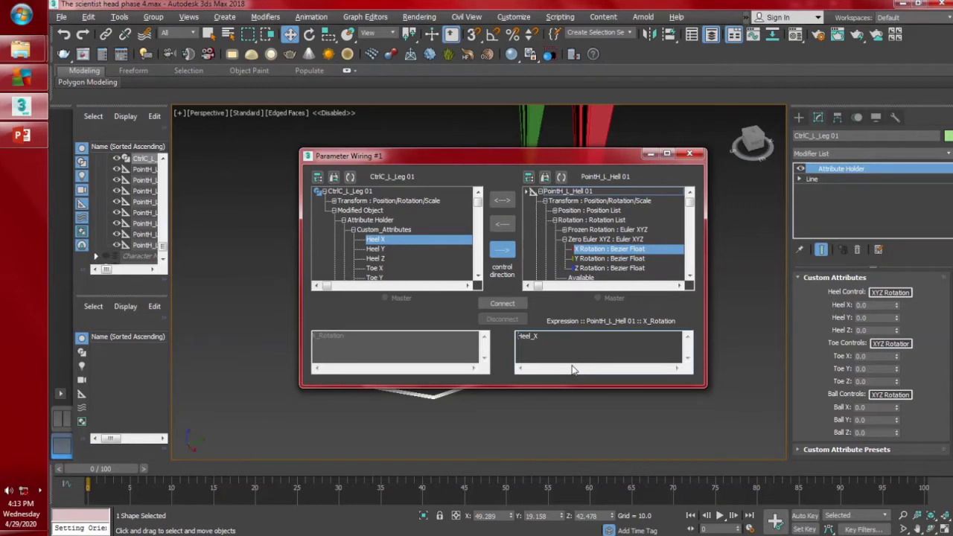
type("DegToRad")
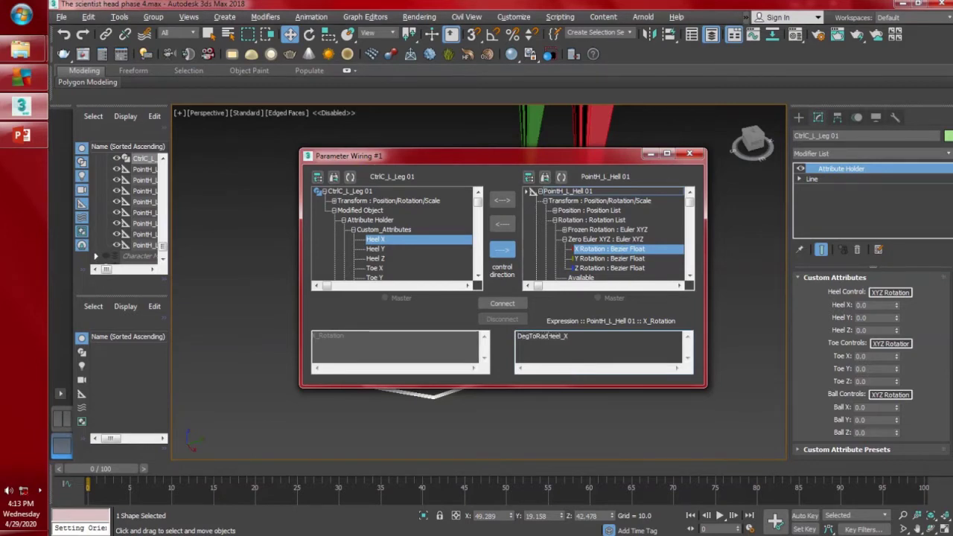
type("(")
left_click_drag(548, 337, 480, 341)
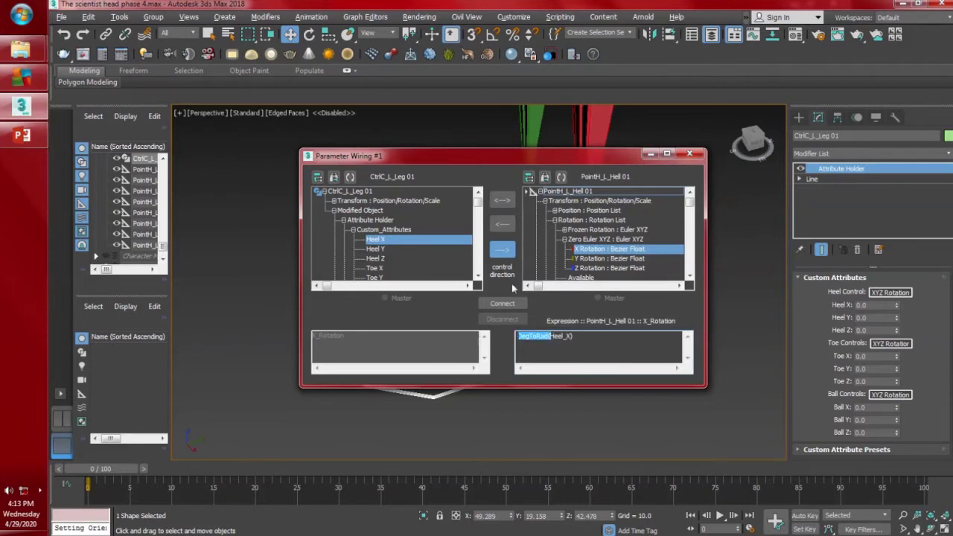
left_click(502, 303)
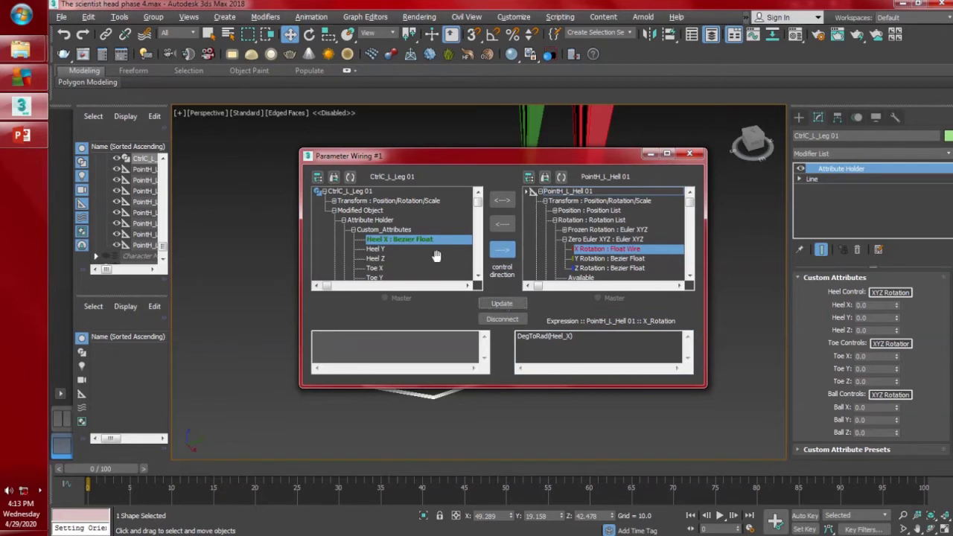
- Connect Heel Y one way to the heel helper's Y Rotation with the expression DegToRad(Heel_Y)
left_click(382, 250)
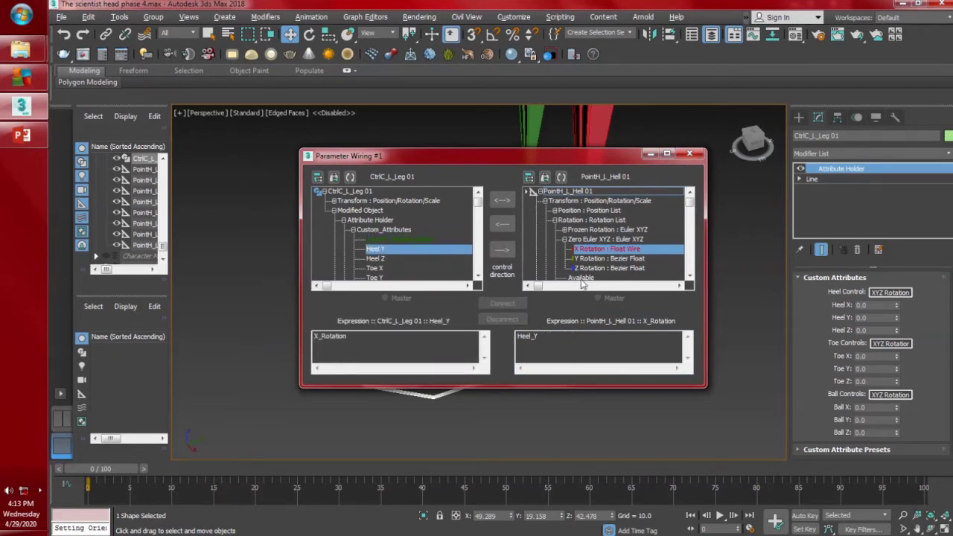
left_click(600, 258)
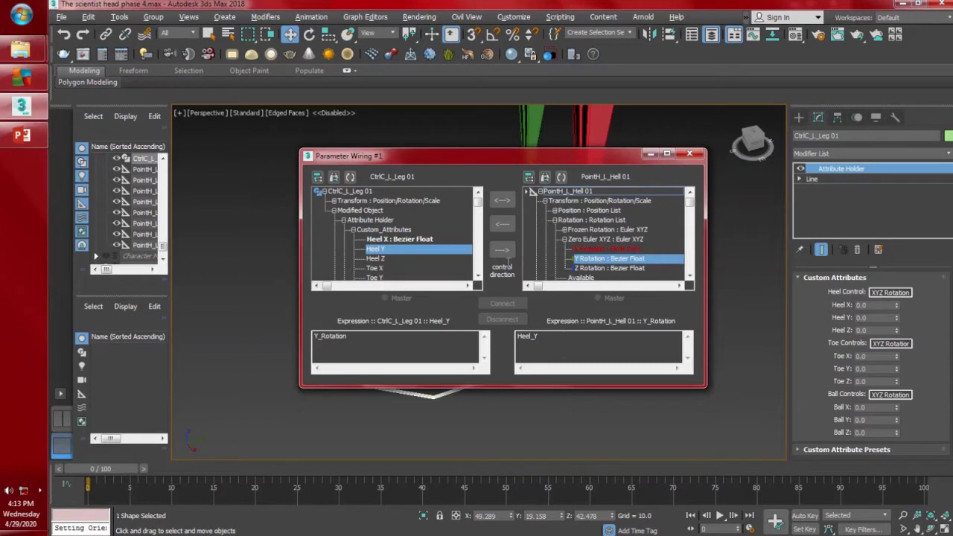
type("DegToRad(")
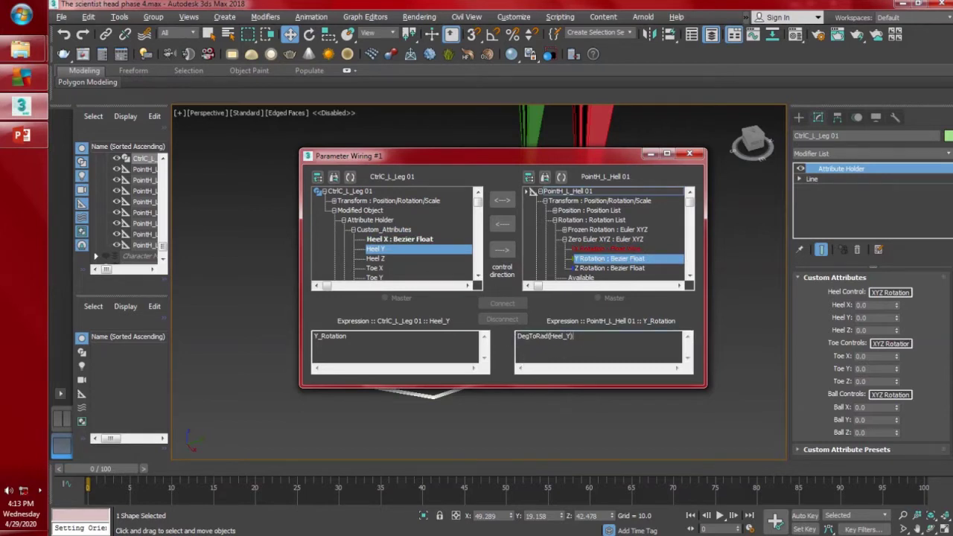
left_click(503, 250)
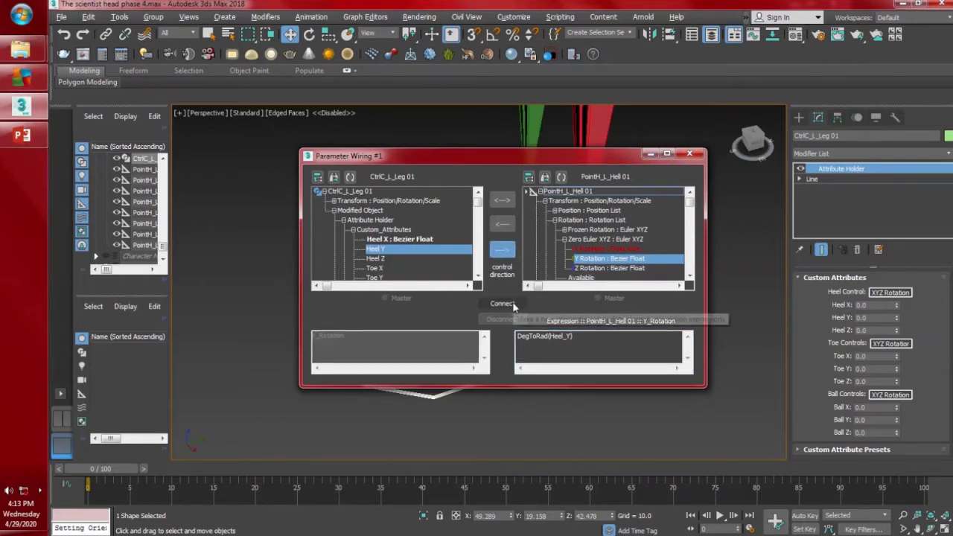
left_click(513, 305)
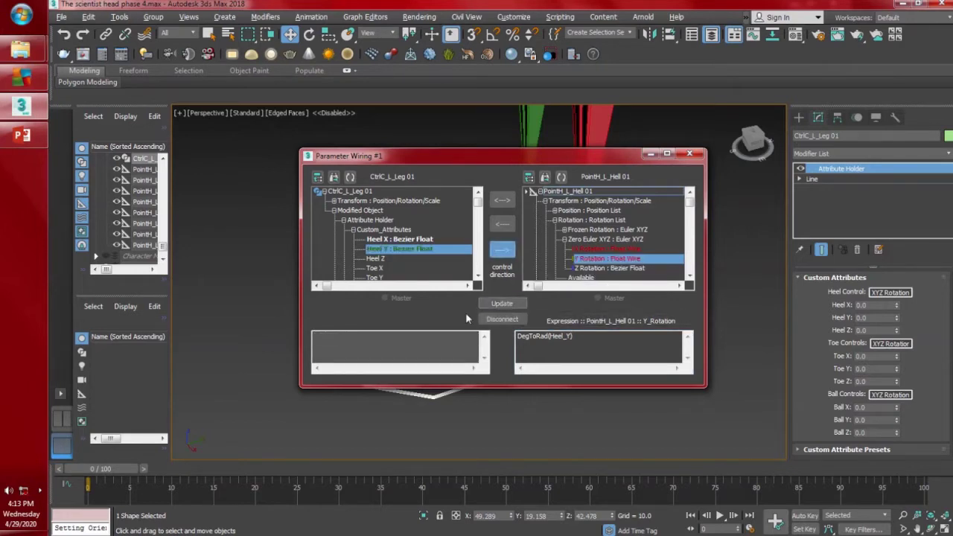
- Connect Heel Z one way to the heel helper's Z Rotation with the expression DegToRad(Heel_Z), and close the wiring dialog
left_click(380, 259)
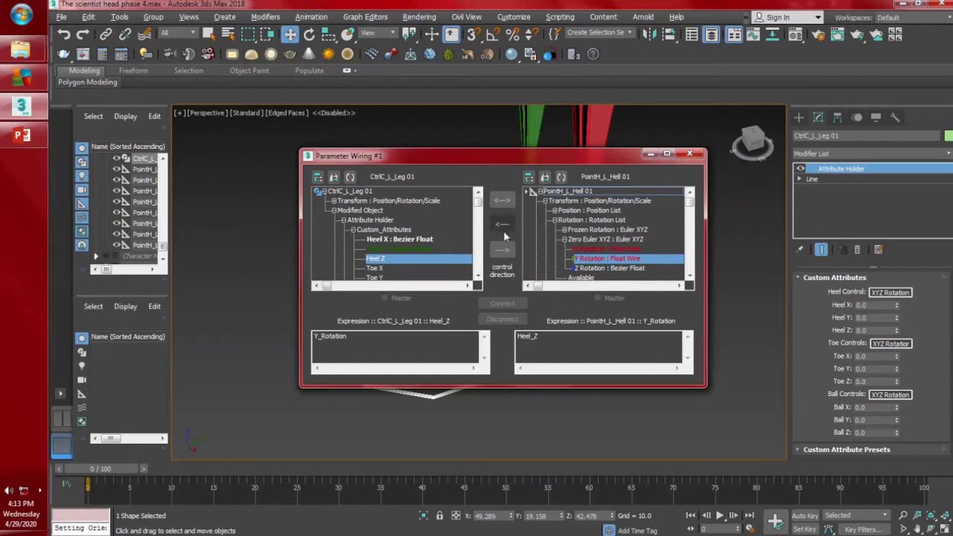
left_click(609, 268)
left_click(501, 252)
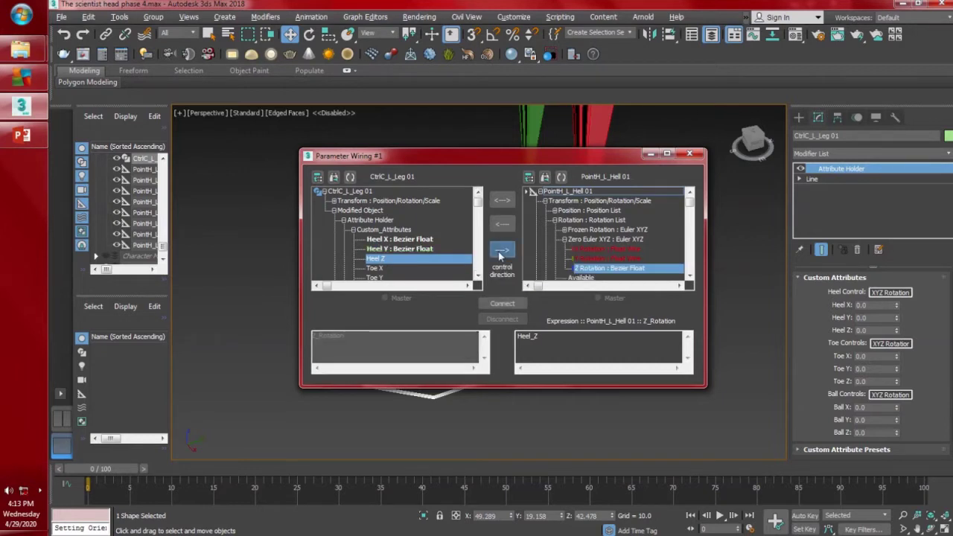
left_click(521, 337)
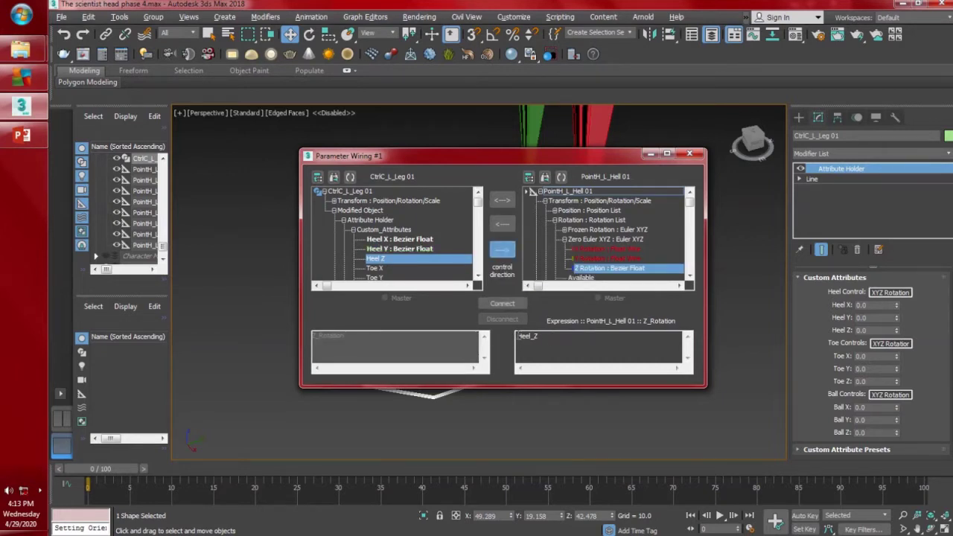
type("DegToRad(")
left_click(580, 336)
type(")")
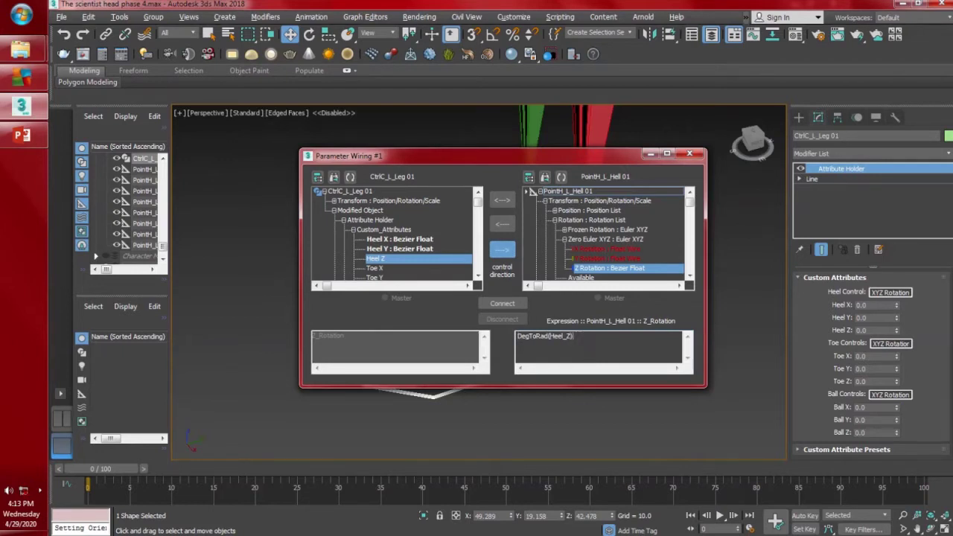
left_click(511, 306)
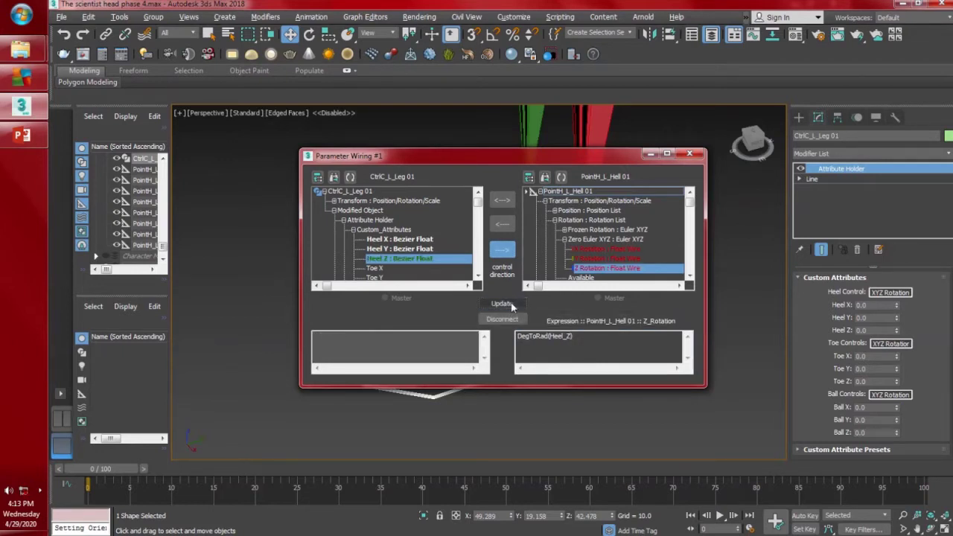
left_click(690, 154)
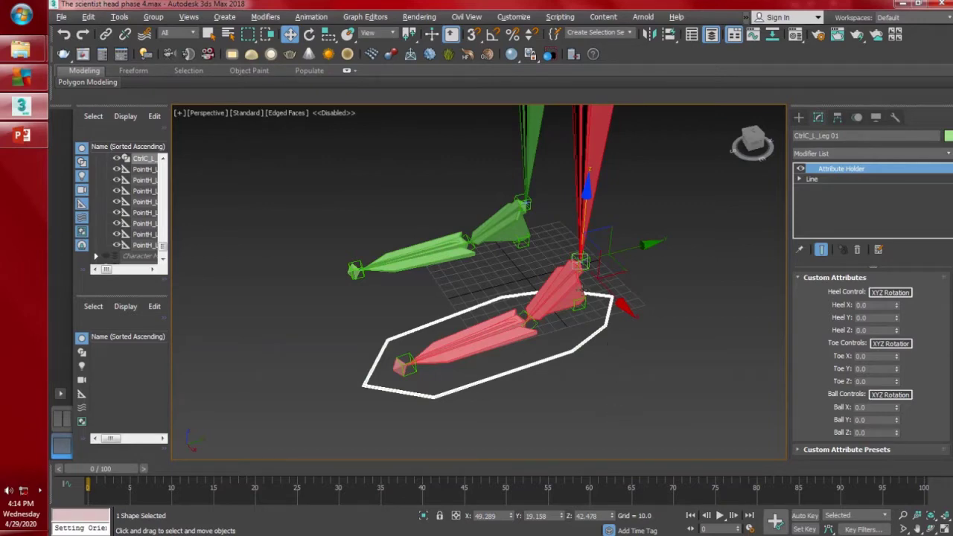
- Correct the left heel point helper's name to PointH_L_Heel 01
scroll(583, 285, "up", 5)
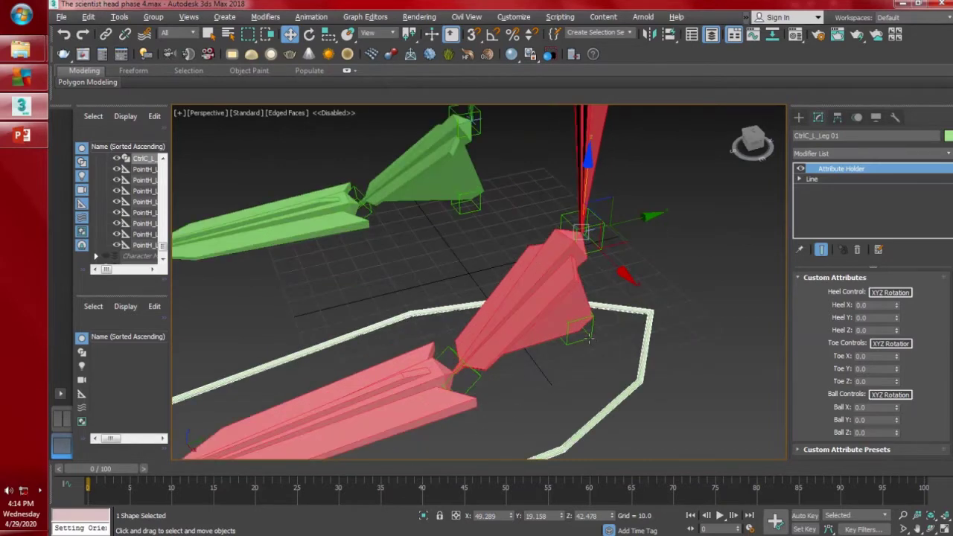
left_click(588, 339)
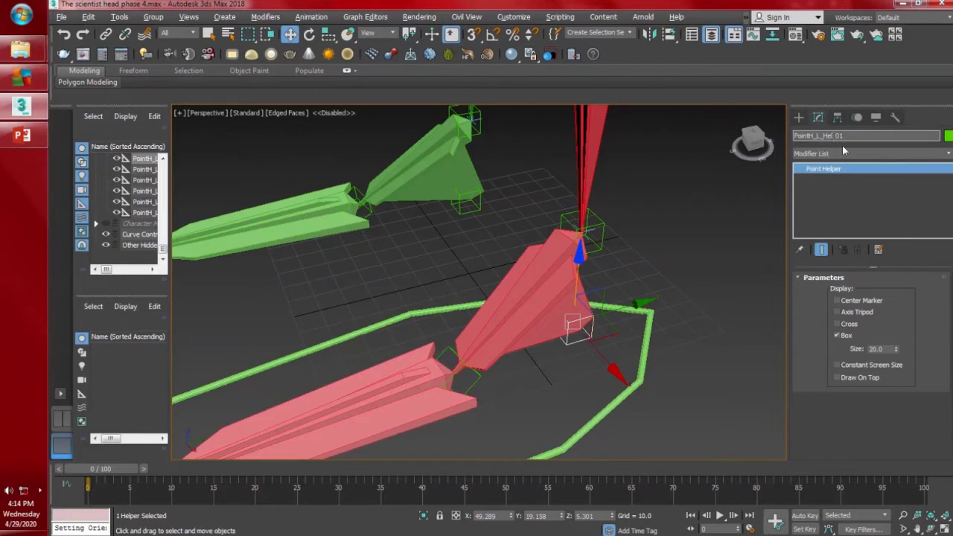
type("e")
key("Return")
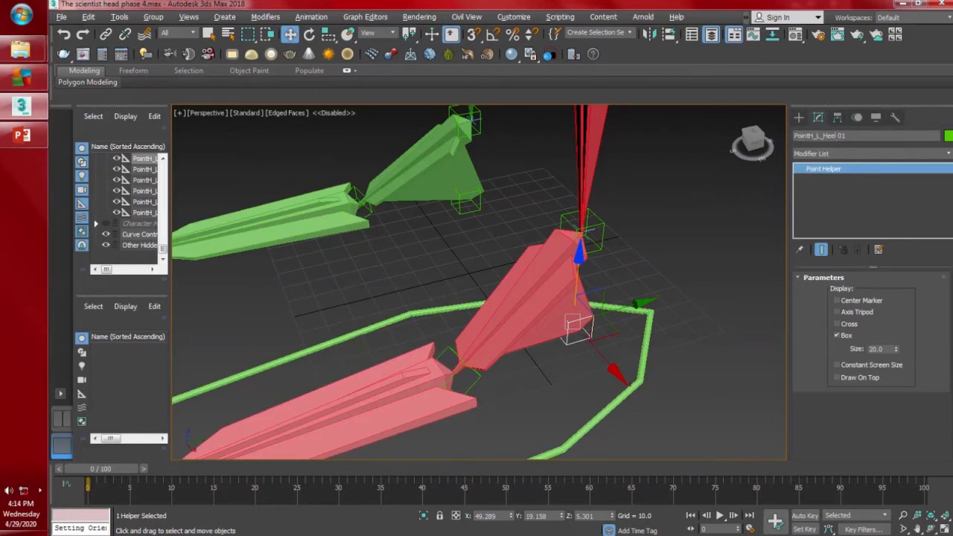
- Start wiring parameters from the left leg control curve, using its Toe X custom attribute as the source
left_click(659, 365)
left_click(647, 356)
right_click(645, 357)
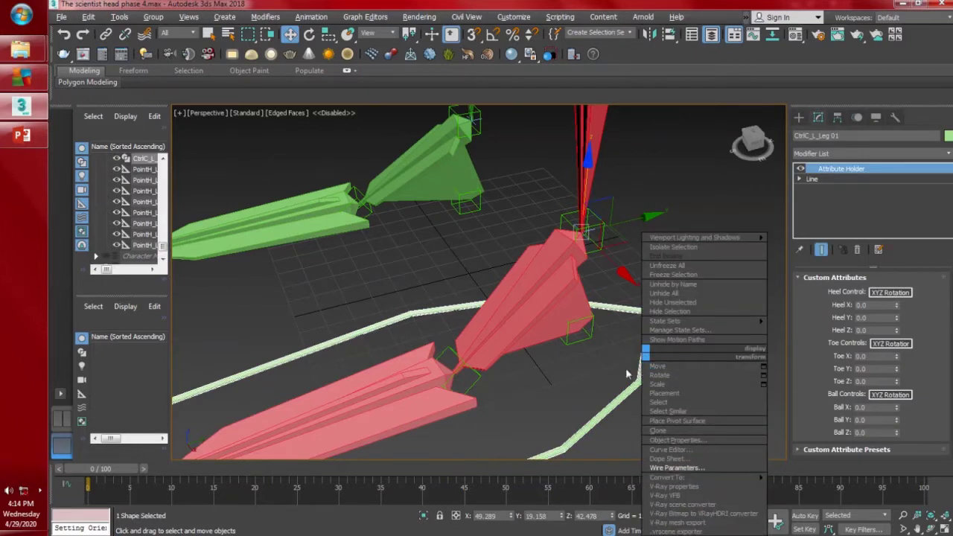
left_click(679, 468)
mouse_move(586, 244)
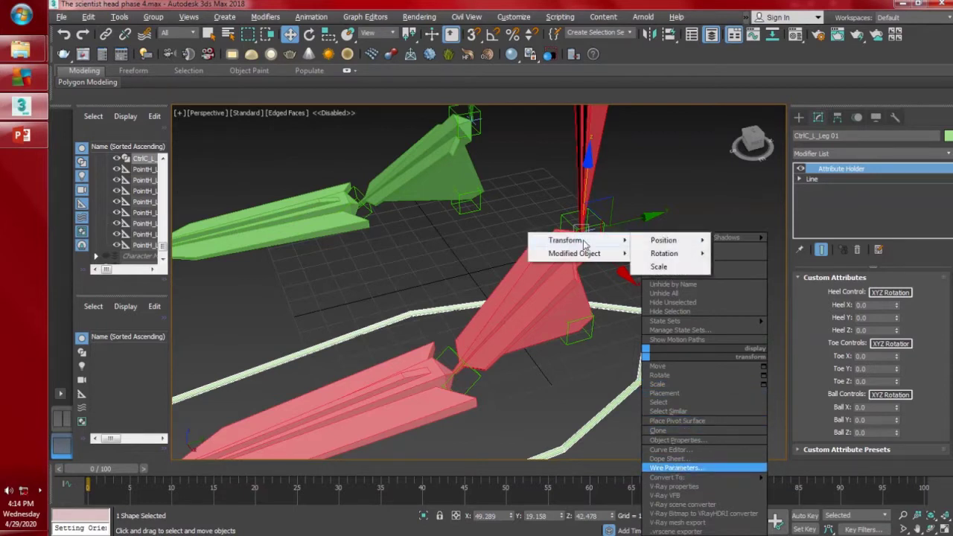
mouse_move(659, 256)
mouse_move(747, 272)
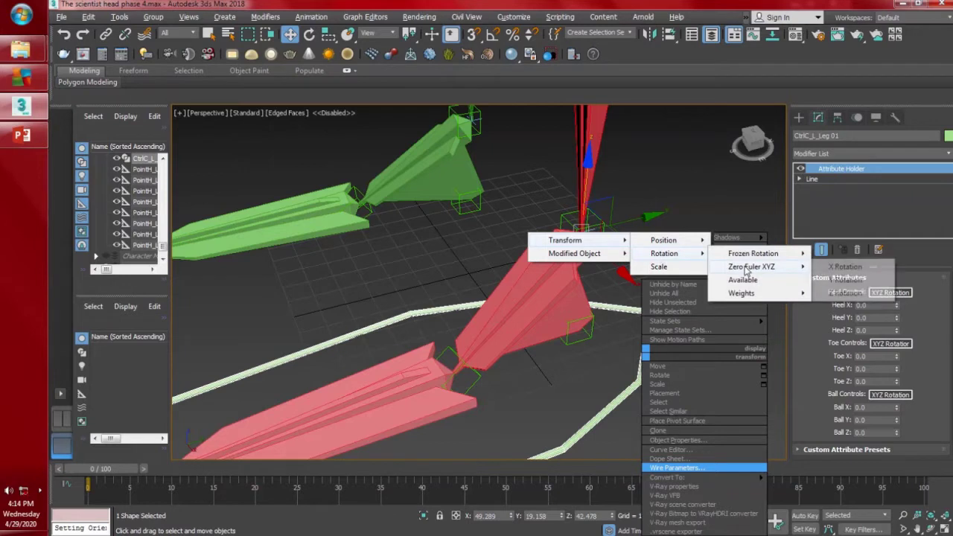
mouse_move(604, 257)
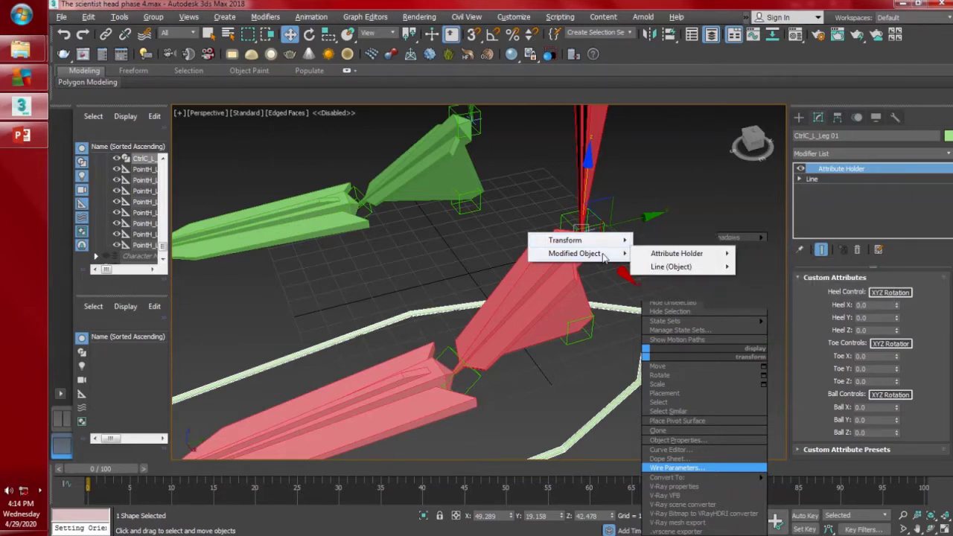
mouse_move(792, 263)
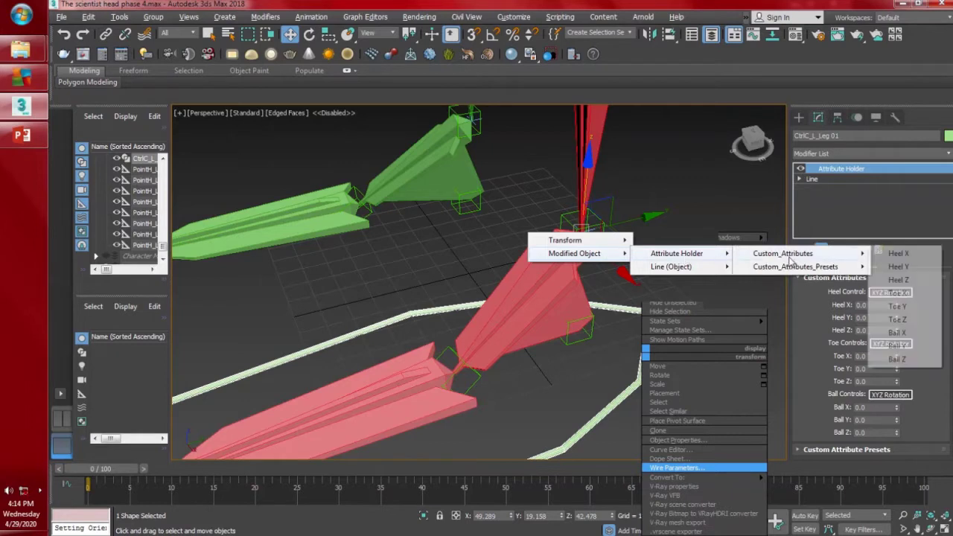
left_click(917, 295)
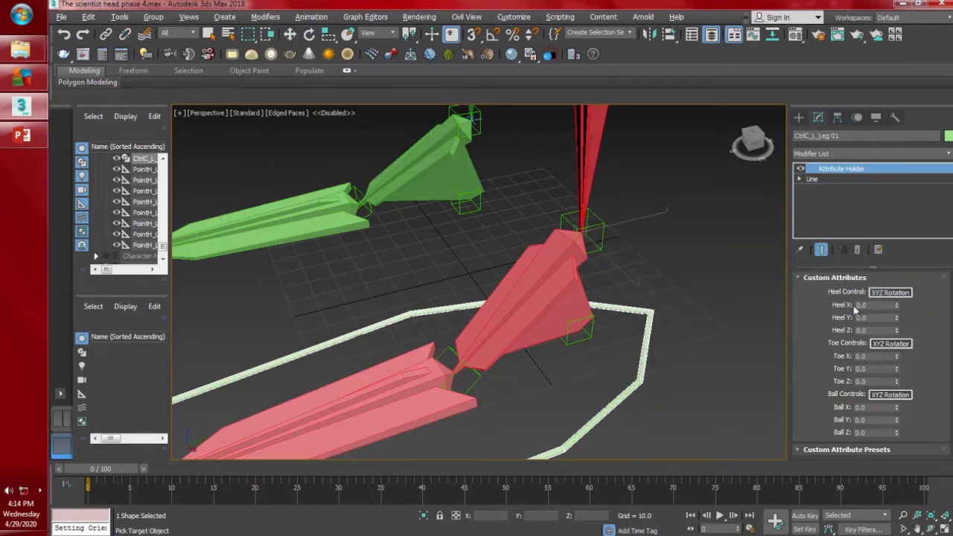
- Pick the Zero Euler XYZ X Rotation of the left toe point helper, PointH_L_Toe 01, as the wire target
left_click(471, 387)
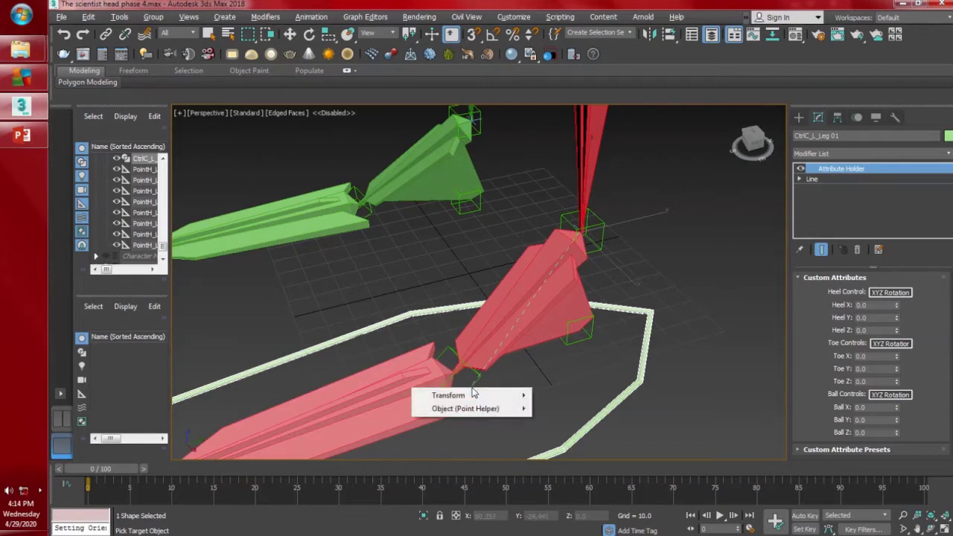
mouse_move(475, 398)
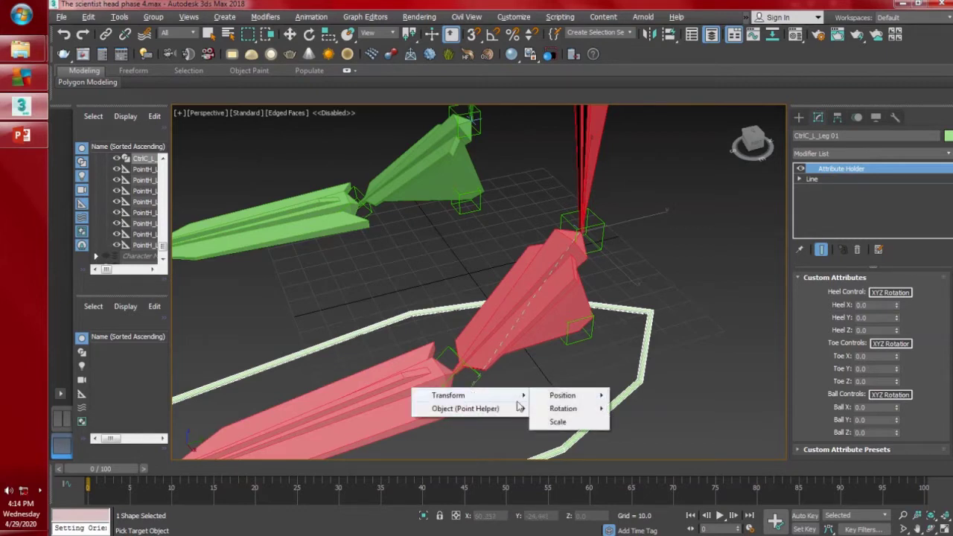
mouse_move(564, 410)
mouse_move(692, 424)
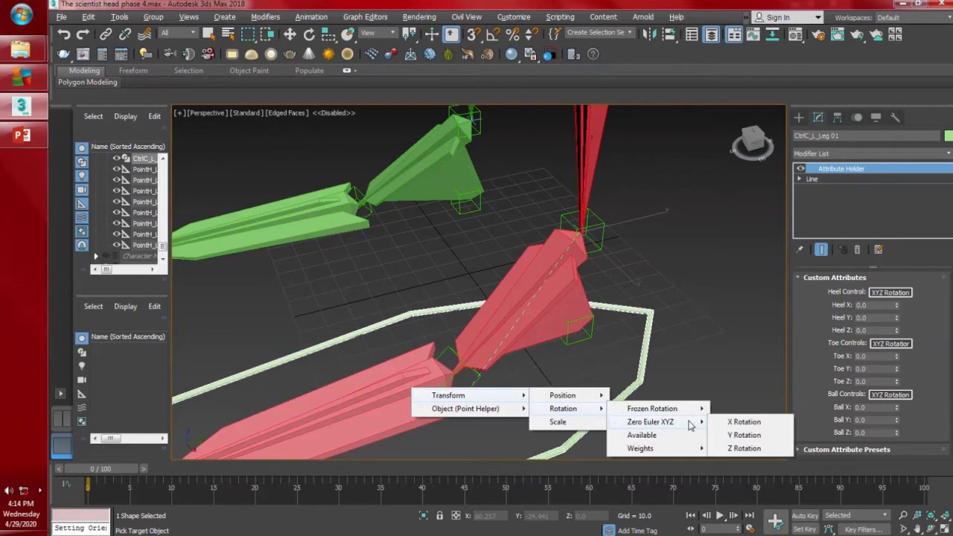
left_click(745, 422)
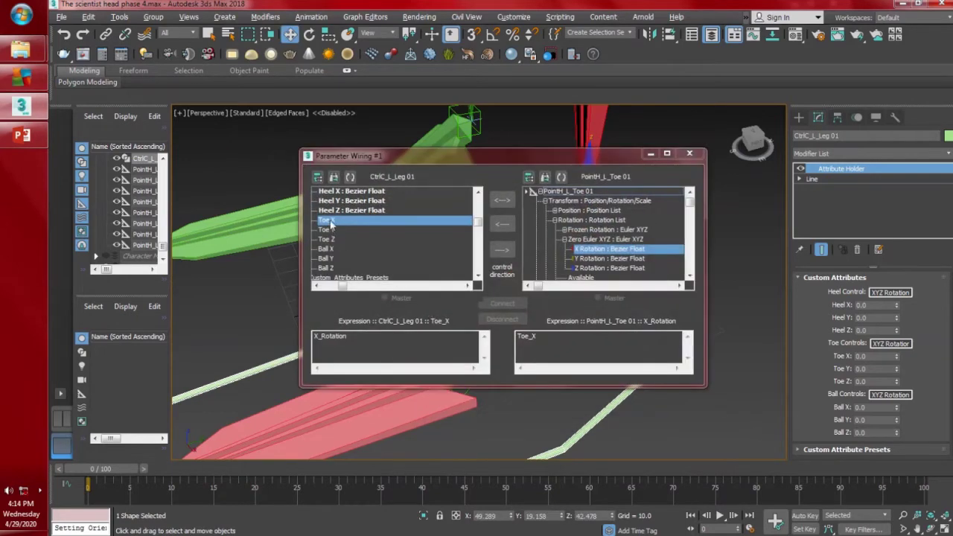
- Connect Toe X one way to the toe helper's X Rotation with the expression DegToRad(Toe_X)
left_click(503, 250)
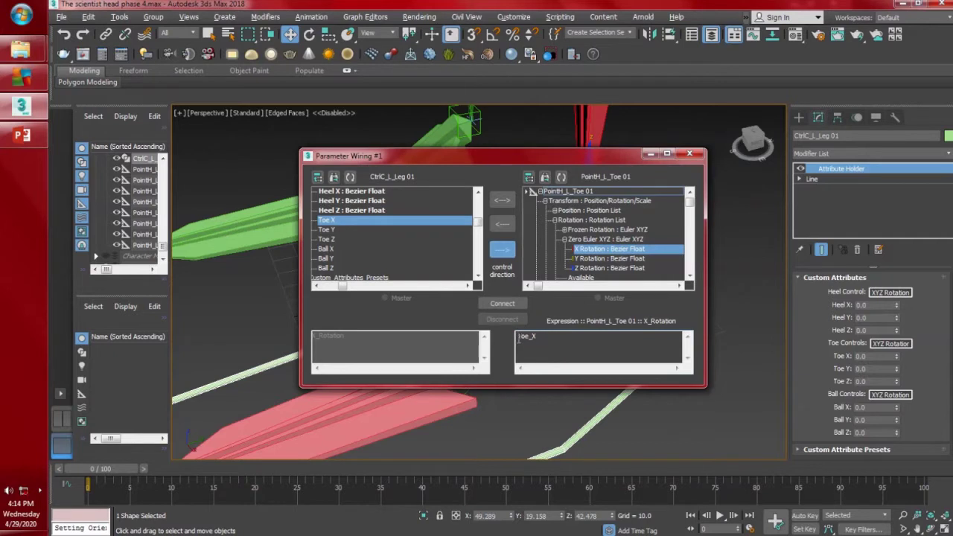
type("DegToRad(")
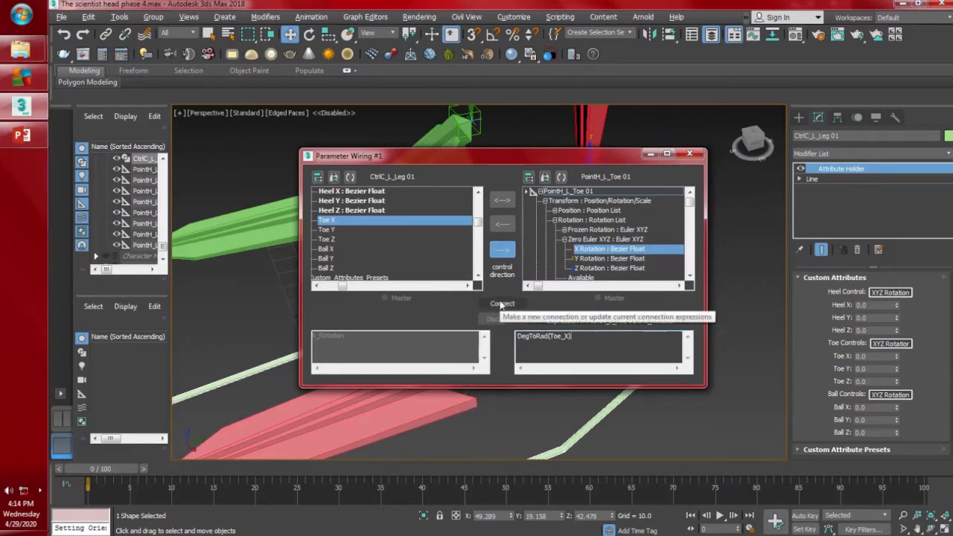
left_click(502, 304)
- Connect Toe Y one way to the toe helper's Y Rotation with the expression DegToRad(Toe_Y)
left_click(329, 230)
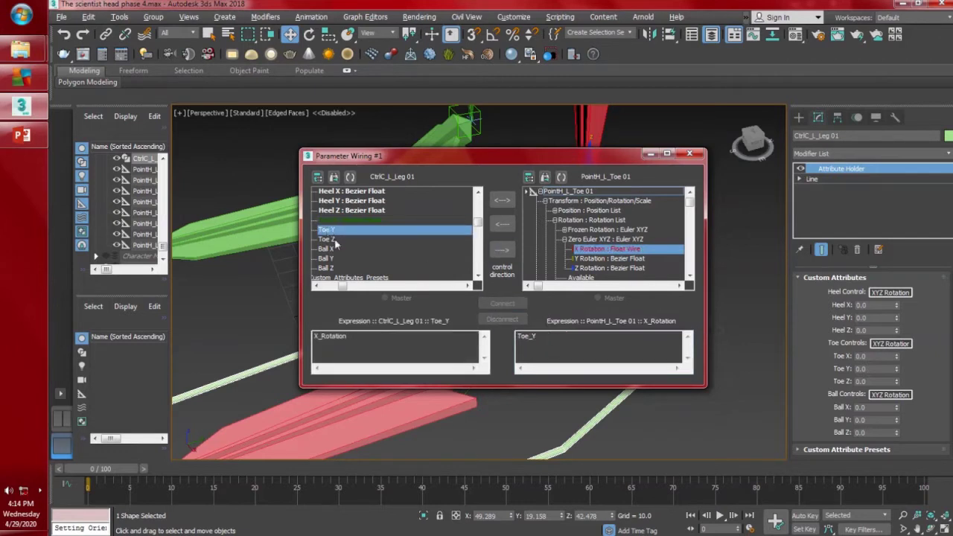
left_click(610, 258)
left_click(502, 249)
left_click(518, 336)
type("DegToRad(")
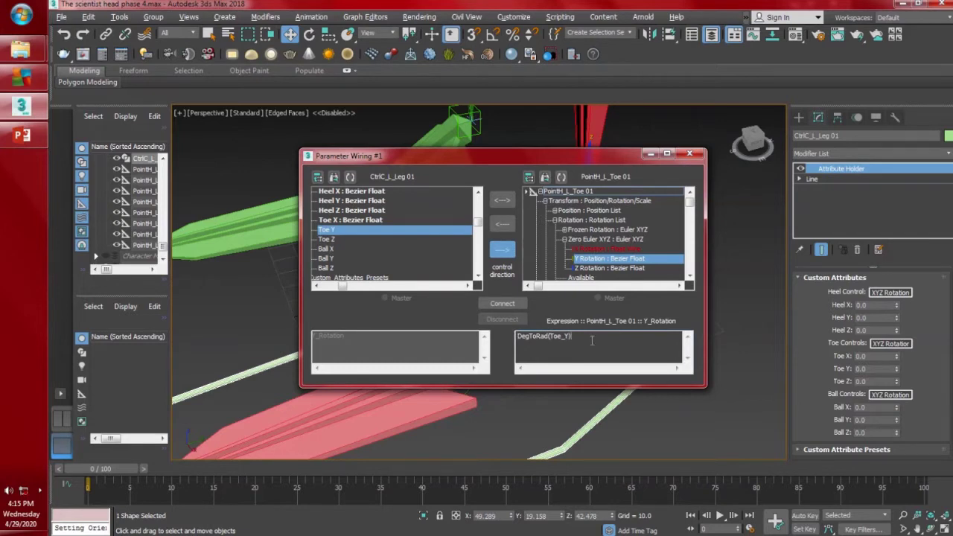
left_click(506, 306)
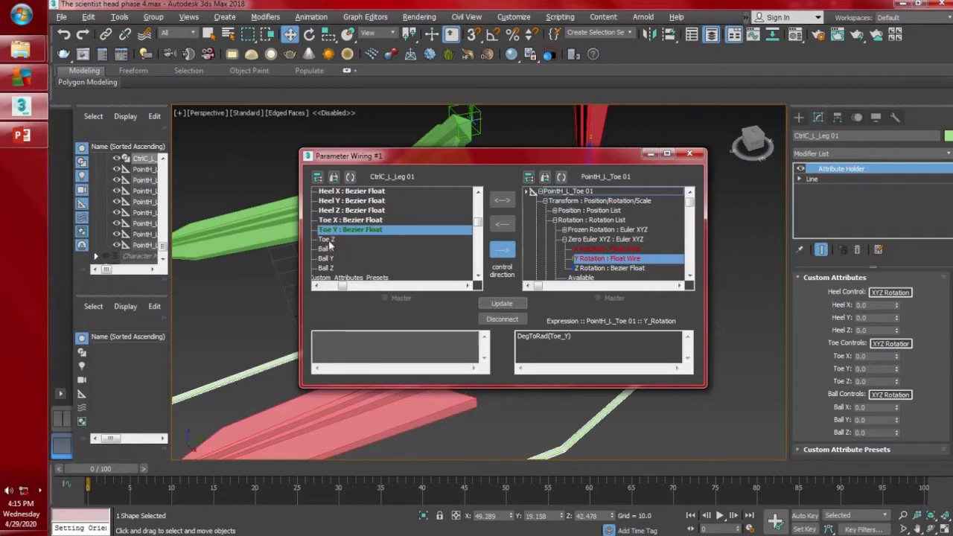
- Connect Toe Z one way to the toe helper's Z Rotation with the expression DegToRad(Toe_Z), and close the wiring dialog
left_click(328, 239)
left_click(607, 268)
left_click(503, 251)
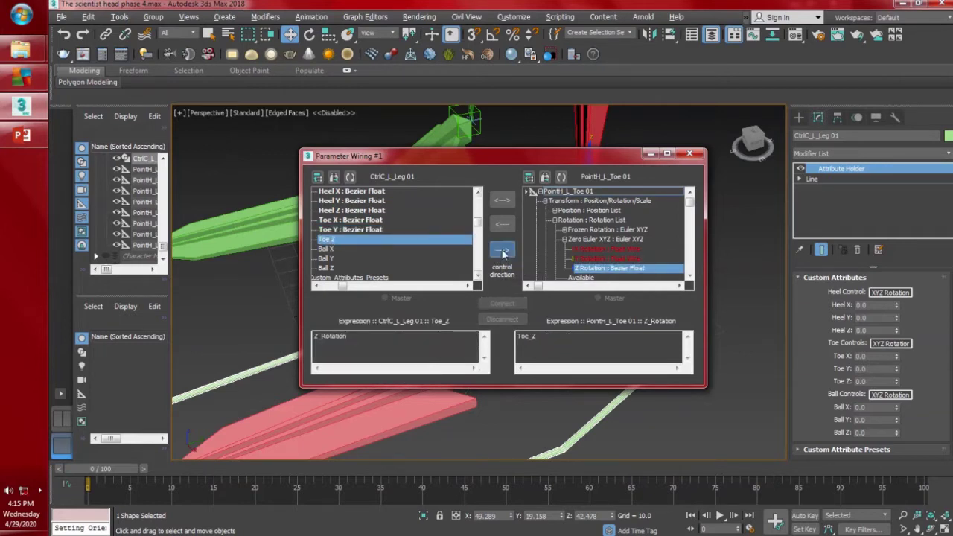
left_click(569, 348)
key("Home")
type("DegToRad(")
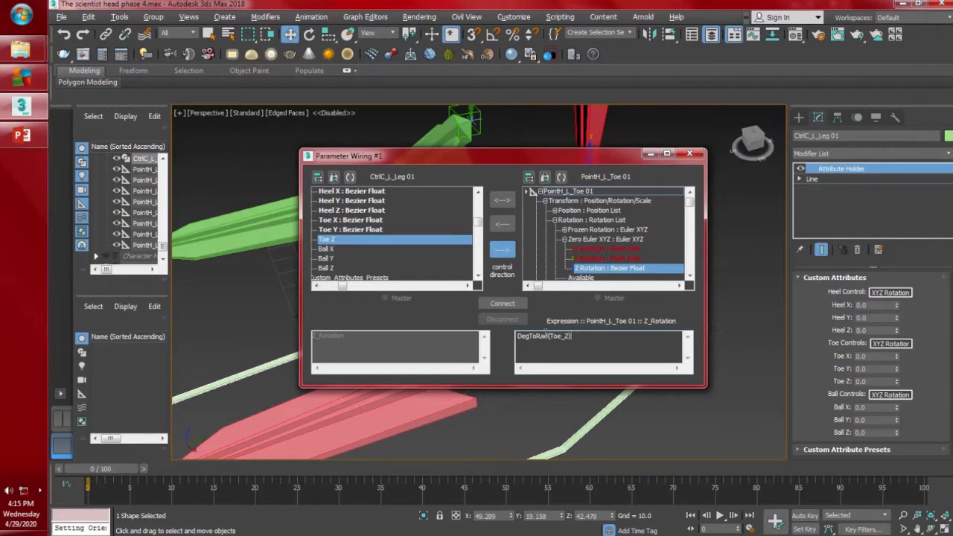
left_click(503, 304)
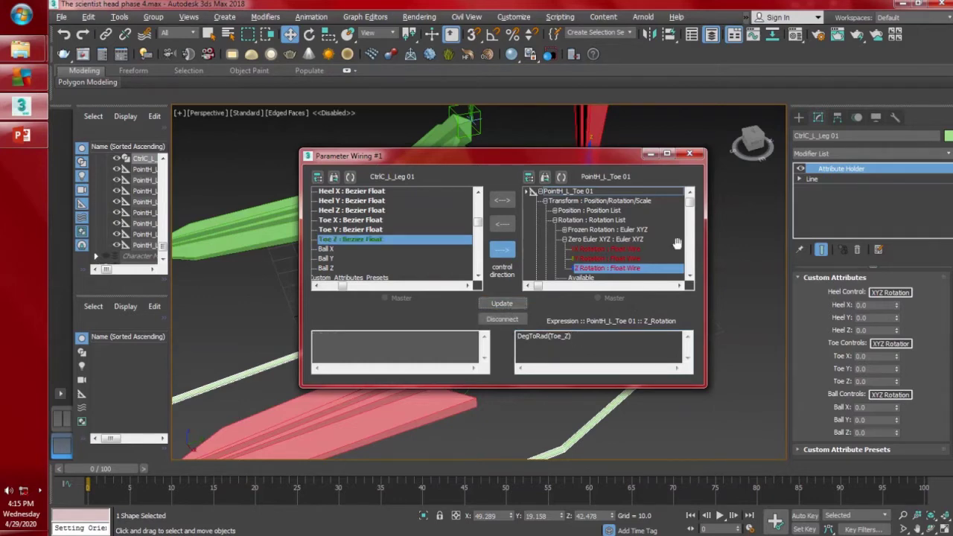
left_click(690, 154)
- Start wiring the left leg control curve's Ball X custom attribute
middle_click_drag(597, 346, 601, 309)
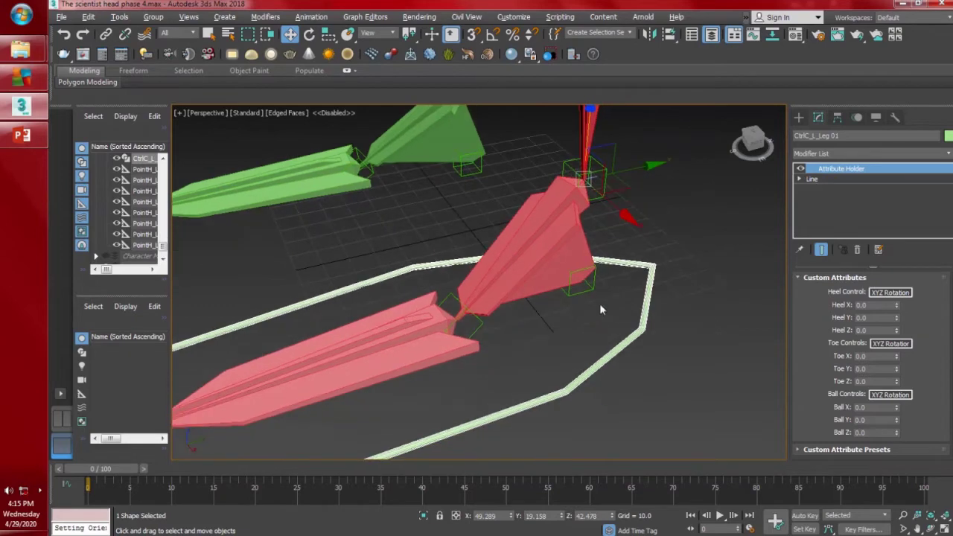
left_click(625, 355)
left_click(629, 341)
right_click(630, 336)
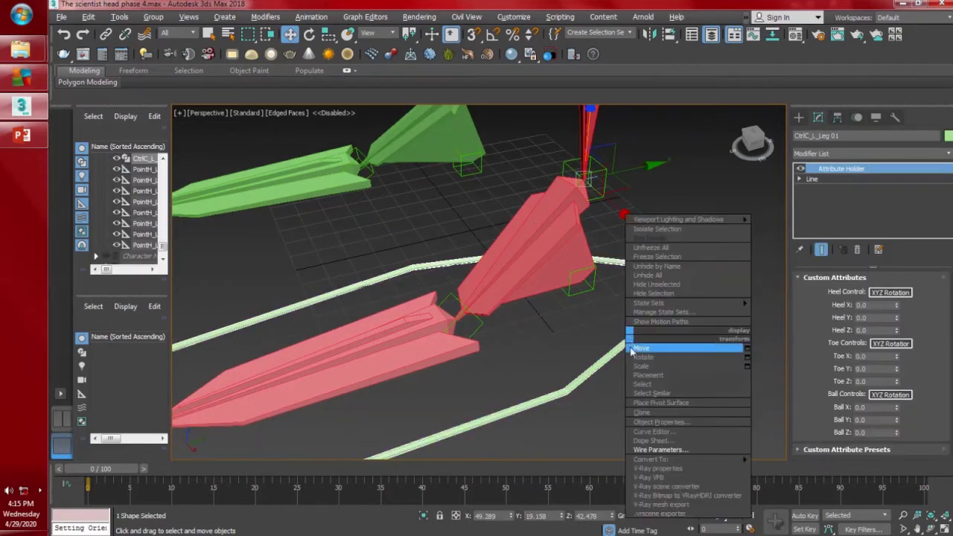
left_click(648, 450)
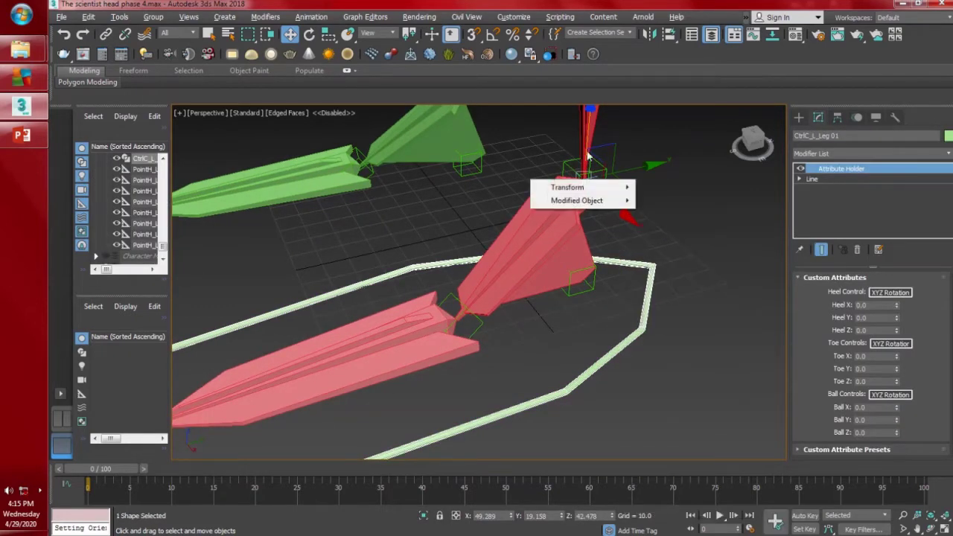
mouse_move(588, 201)
mouse_move(692, 204)
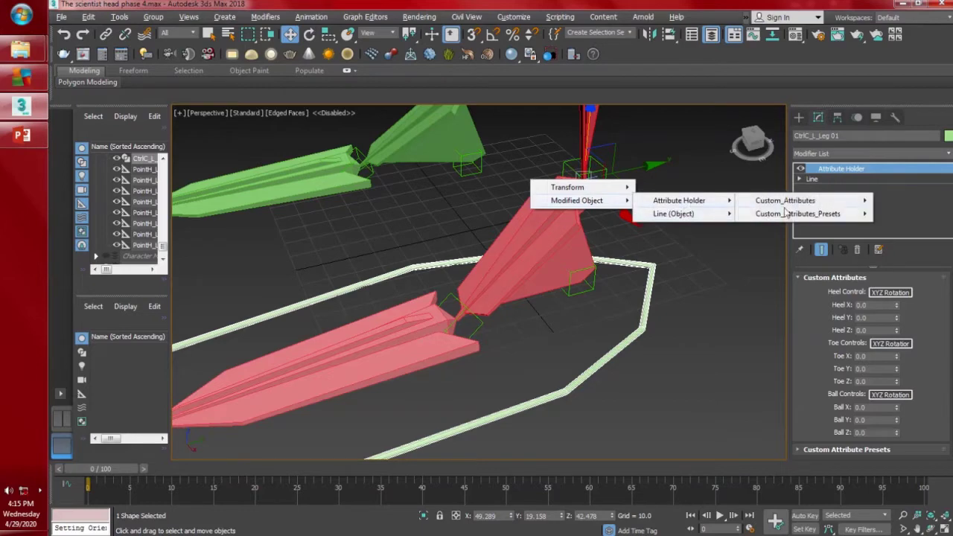
mouse_move(790, 208)
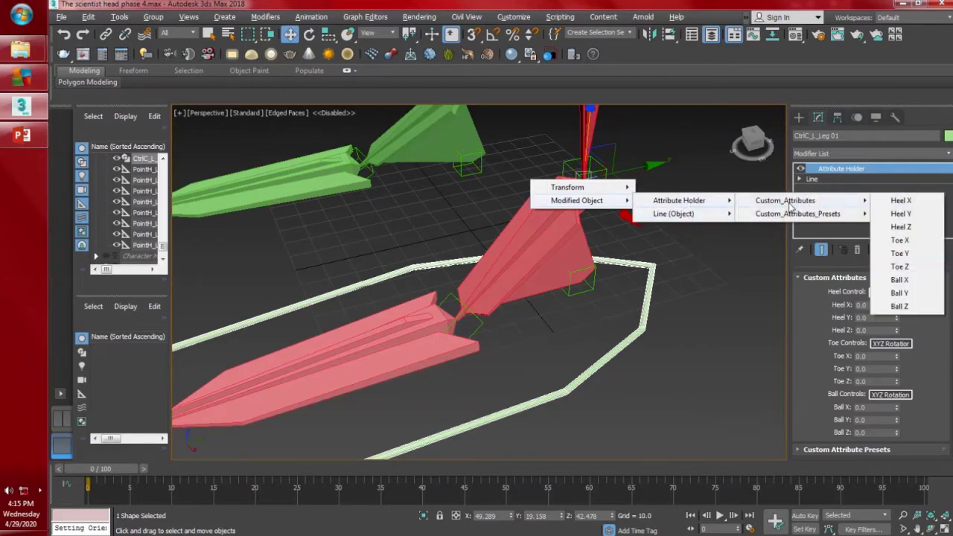
left_click(903, 280)
- Pick the Zero Euler XYZ X Rotation of the left toe tip point helper, PointH_L_ToeTip 01, as the wire target
middle_click_drag(373, 340, 493, 273, "alt")
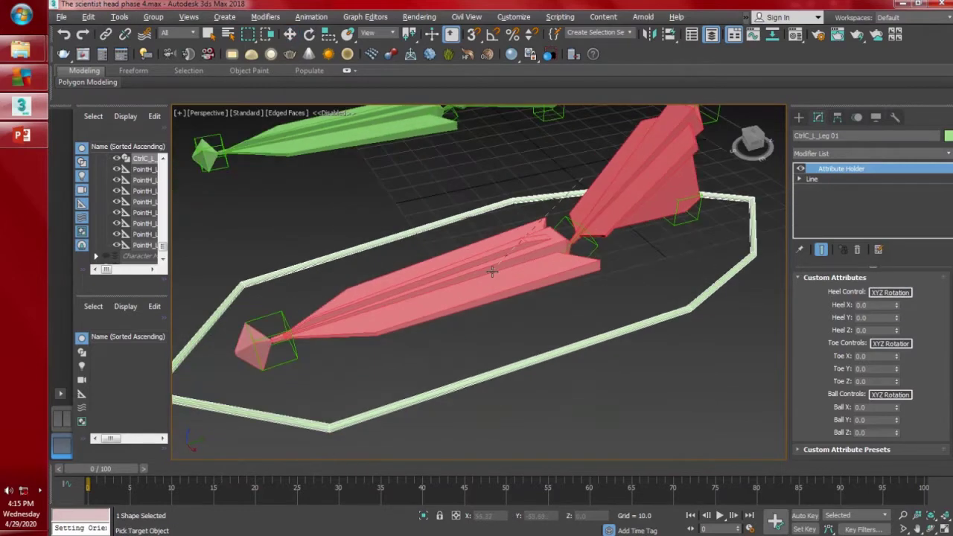
left_click(284, 321)
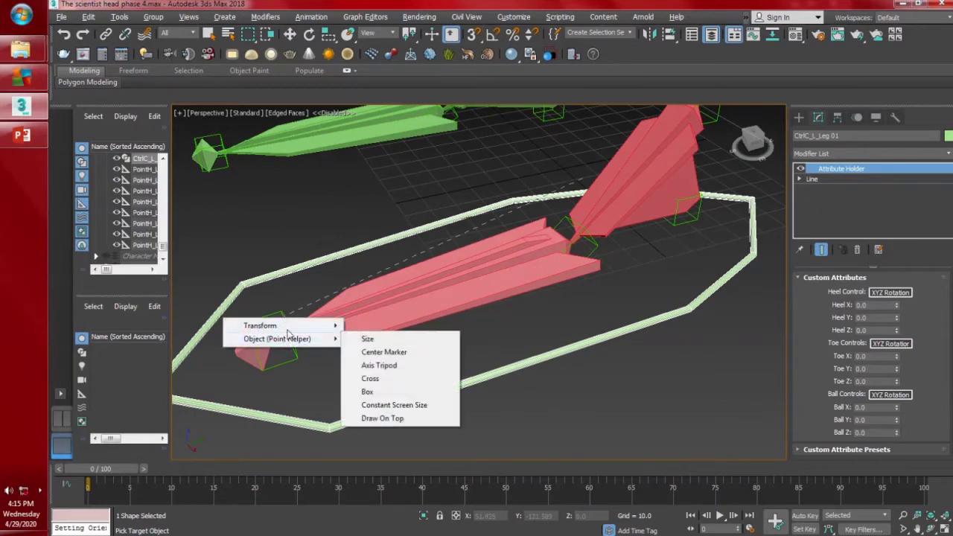
mouse_move(289, 328)
mouse_move(375, 340)
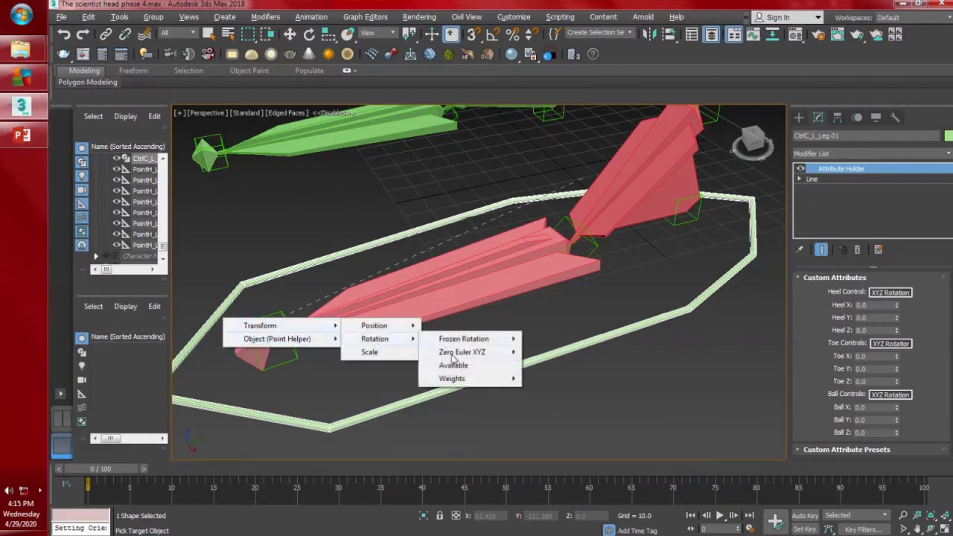
mouse_move(454, 352)
left_click(570, 355)
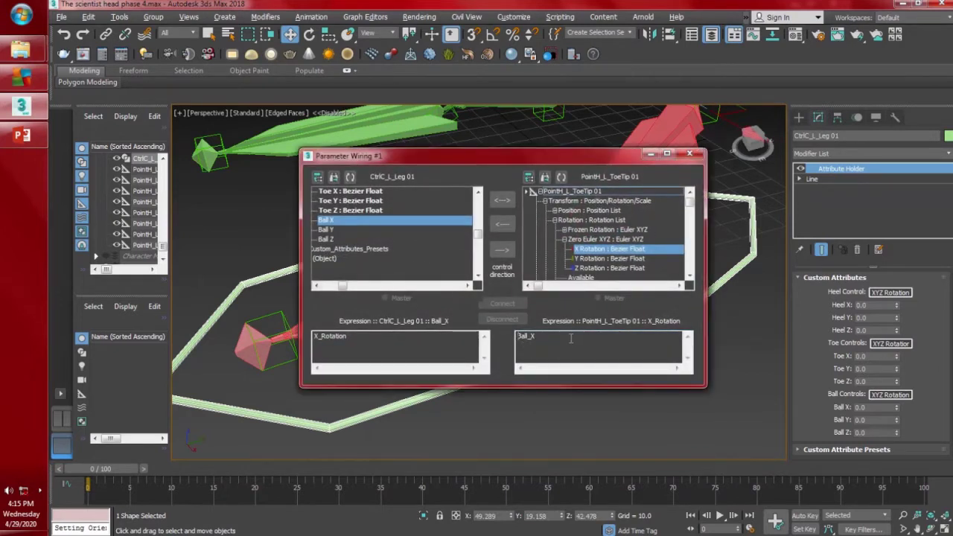
- Connect Ball X one way to the toe tip helper's X Rotation with the expression DegToRad(Ball_X)
type("DegToRad(")
left_click(502, 248)
left_click(502, 303)
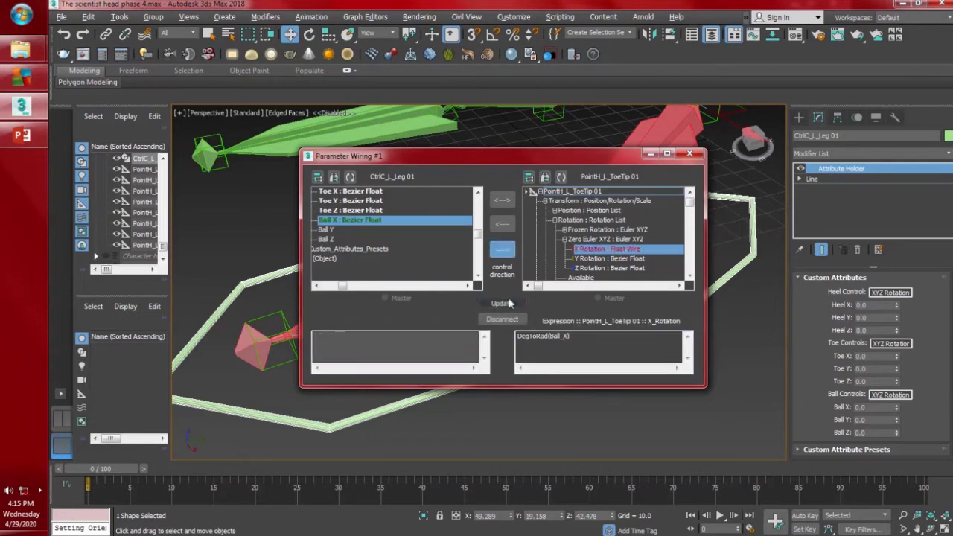
- Connect Ball Y one way to the toe tip helper's Y Rotation with the expression DegToRad(Ball_Y)
left_click(325, 230)
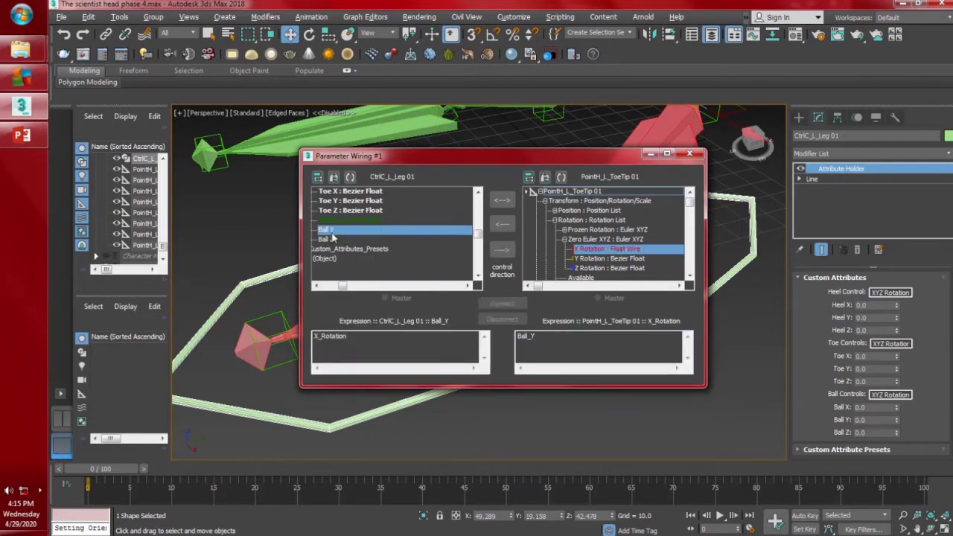
left_click(638, 258)
left_click(520, 342)
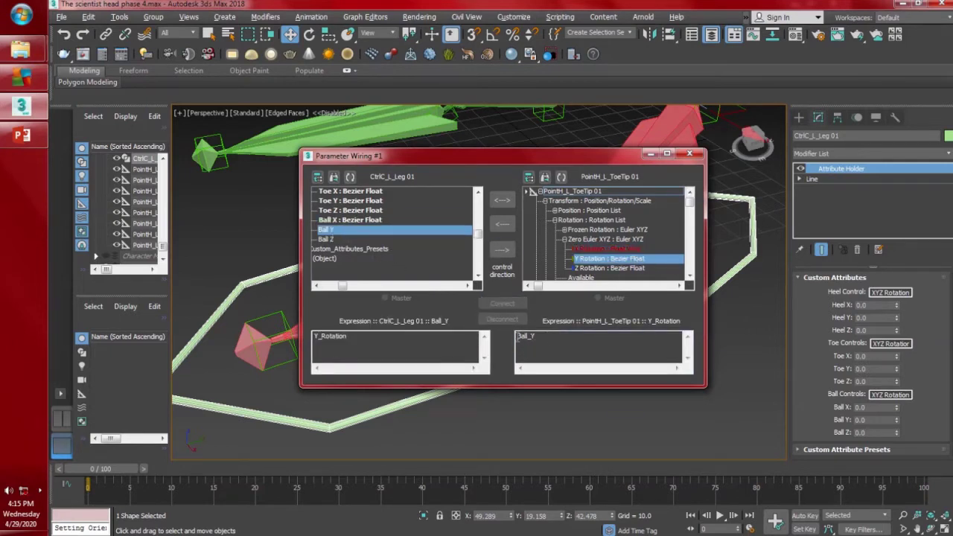
type("DegToRad(")
left_click(582, 335)
type(")")
left_click(502, 248)
left_click(502, 303)
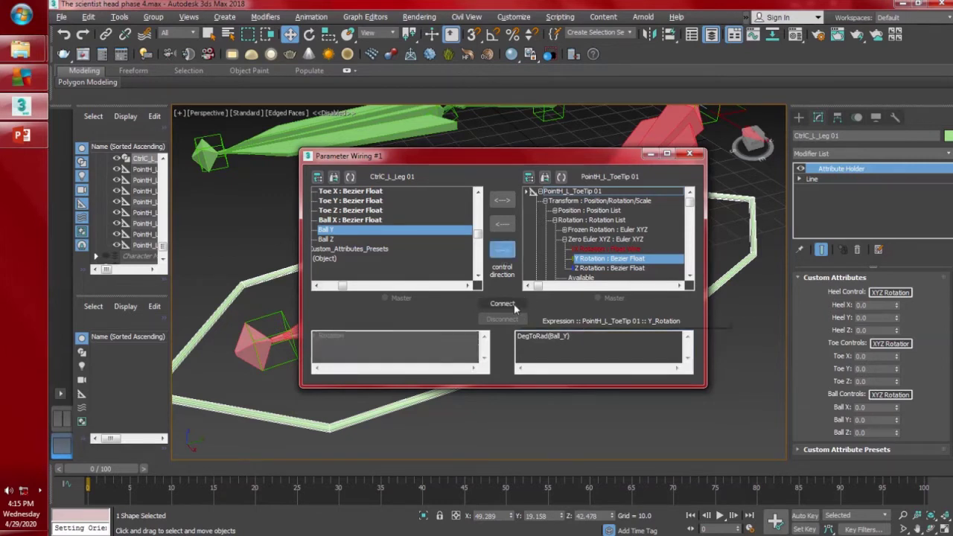
- Connect Ball Z one way to the toe tip helper's Z Rotation with the expression DegToRad(Ball_Z), and close the wiring dialog
left_click(328, 239)
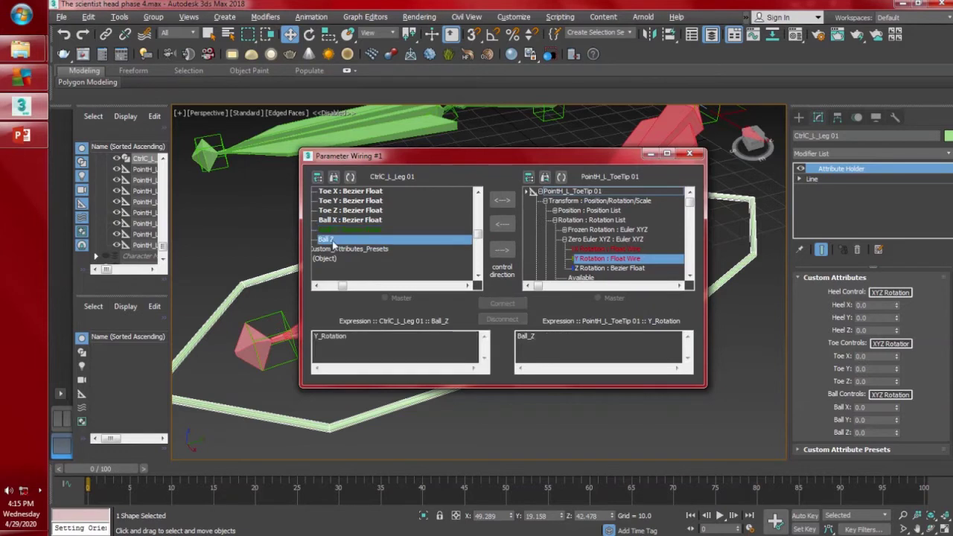
left_click(611, 268)
left_click(502, 250)
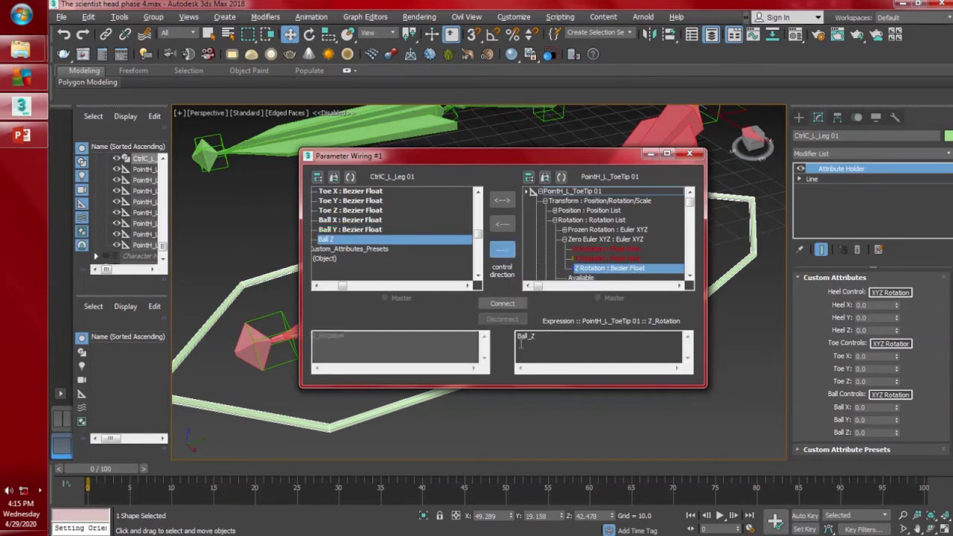
type("DegToRad(")
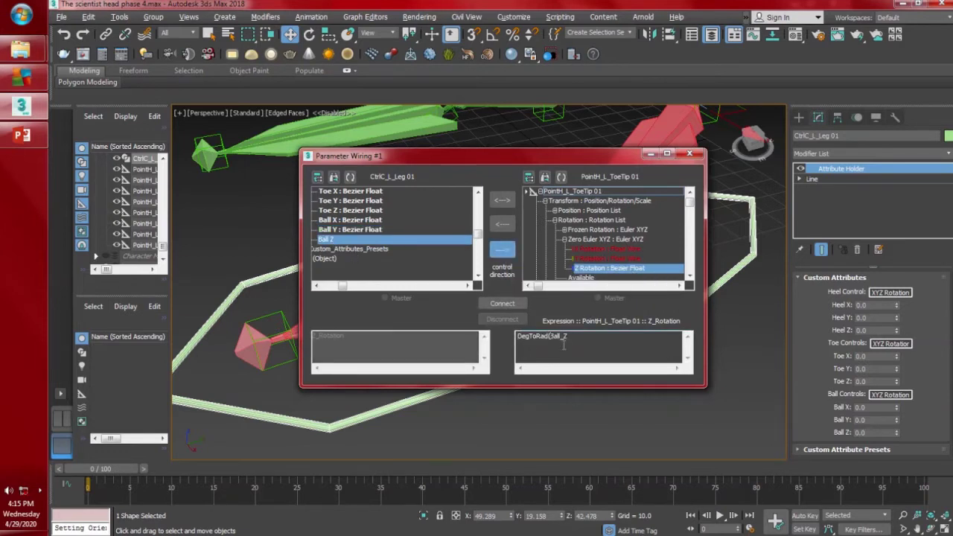
left_click(513, 306)
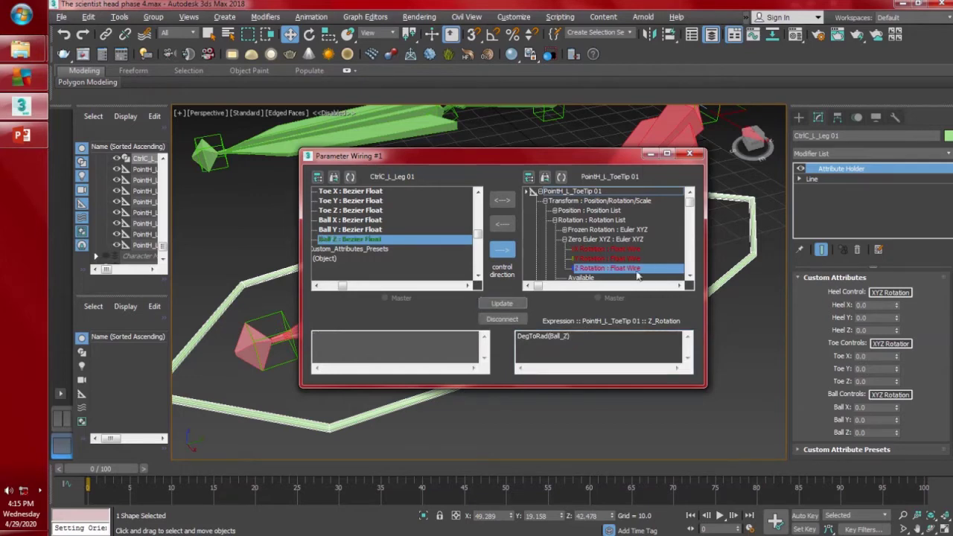
left_click(689, 153)
- Link the left heel point helper, PointH_L_Heel 01, to the left leg control curve as its parent
middle_click_drag(700, 268, 622, 242, "alt")
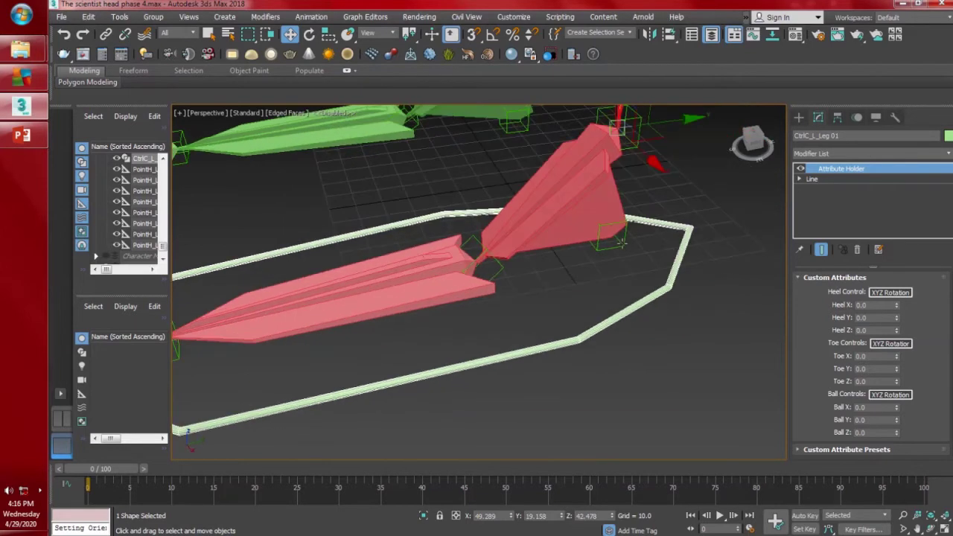
left_click(622, 242)
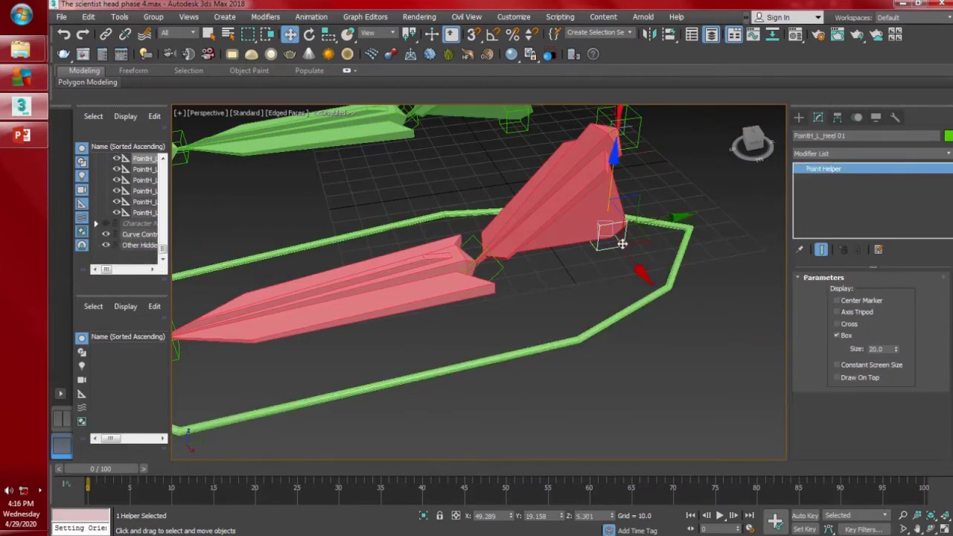
left_click(105, 35)
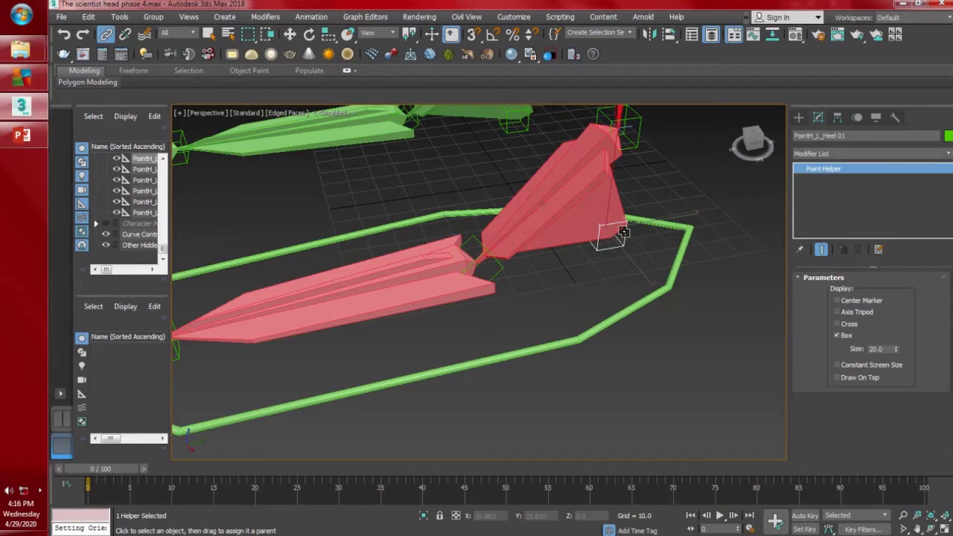
left_click_drag(629, 237, 684, 258)
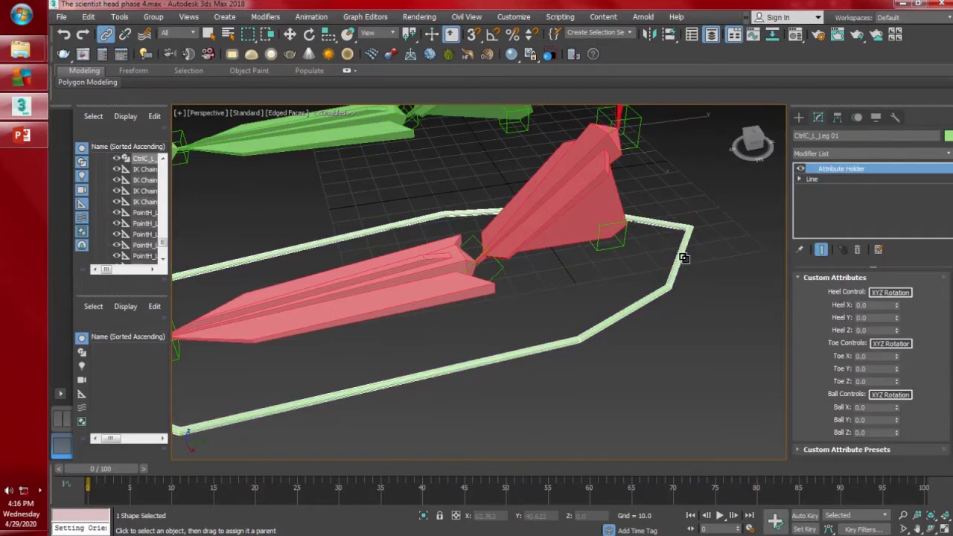
- Test the linked foot rig by moving the left leg control curve, and activate the Rotate tool
scroll(684, 258, "down", 5)
key("w")
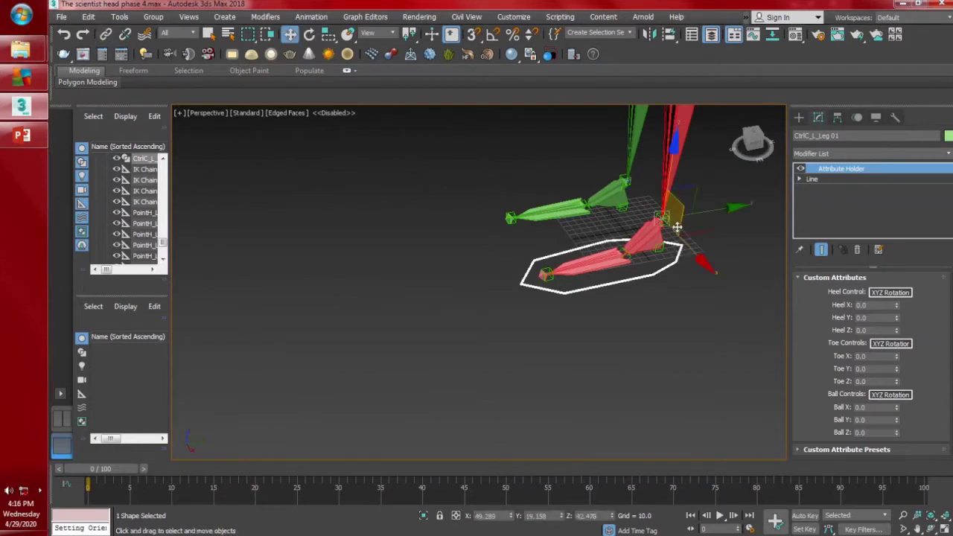
middle_click_drag(660, 271, 611, 168, "alt")
left_click_drag(611, 168, 686, 371)
key("r")
key("e")
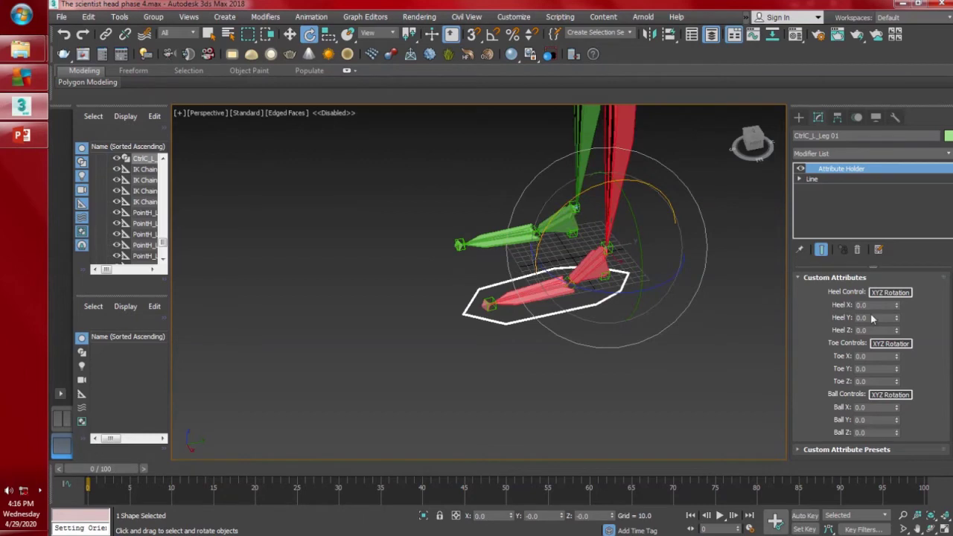
- Test the heel controls by raising Heel X to about 24 and varying Heel Y, resetting both values
left_click_drag(882, 252, 827, 155)
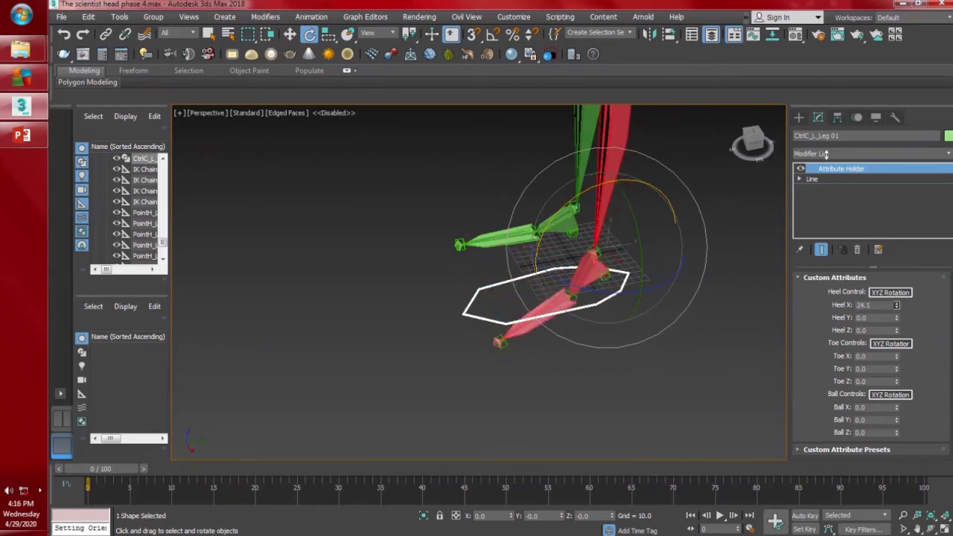
right_click(896, 306)
left_click_drag(896, 321, 862, 368)
key("ctrl+z")
- Test the toe control by raising the Toe Z attribute, and undo the change
middle_click_drag(561, 358, 626, 339, "alt")
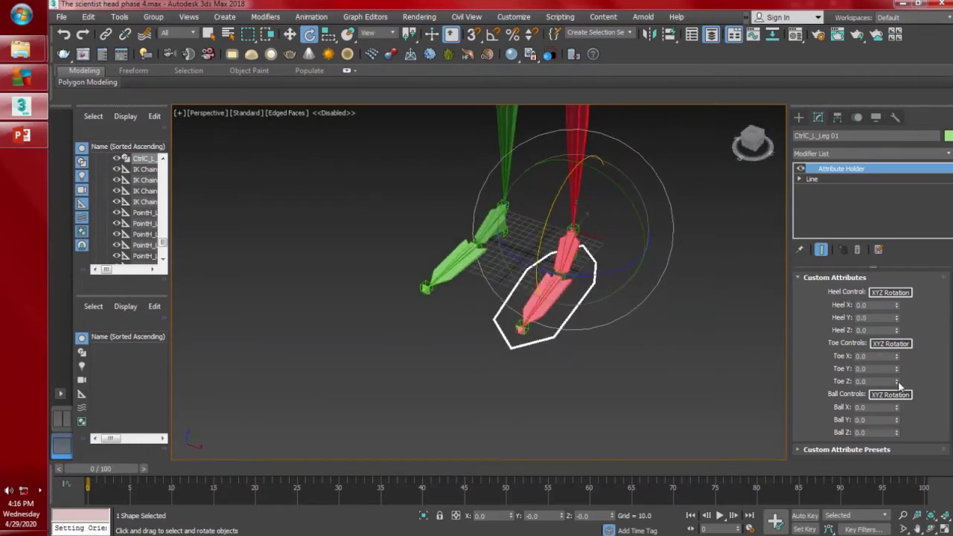
left_click_drag(898, 383, 598, 198)
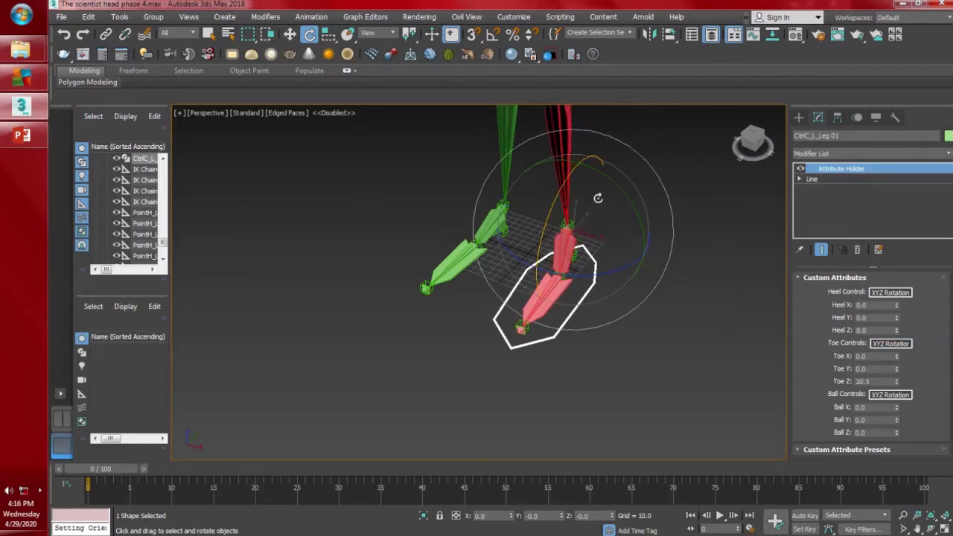
key("ctrl+z")
- Test the ball controls by raising Ball X to about 35 and Ball Z to about 77, undoing each change
left_click_drag(897, 409, 868, 205)
right_click(868, 205)
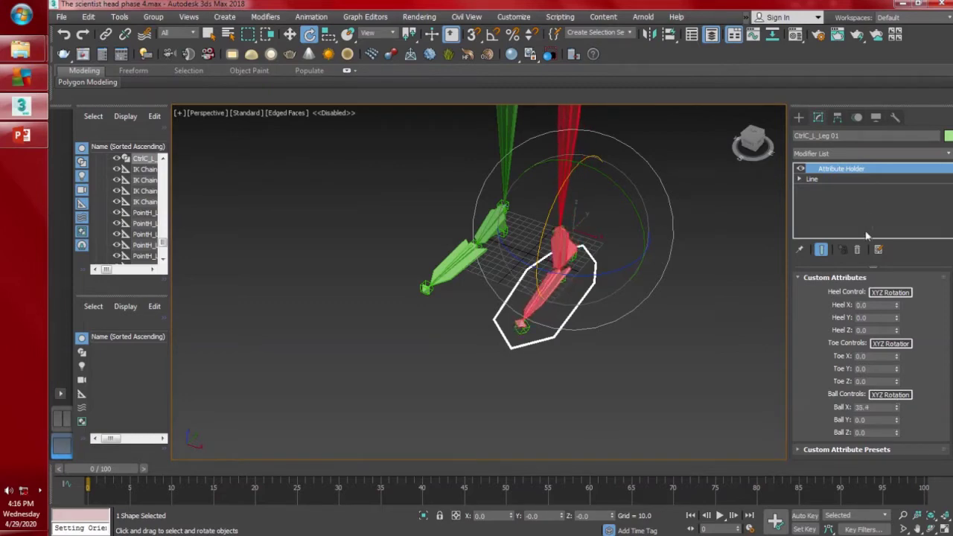
middle_click_drag(692, 350, 536, 269, "alt")
scroll(536, 283, "up", 4)
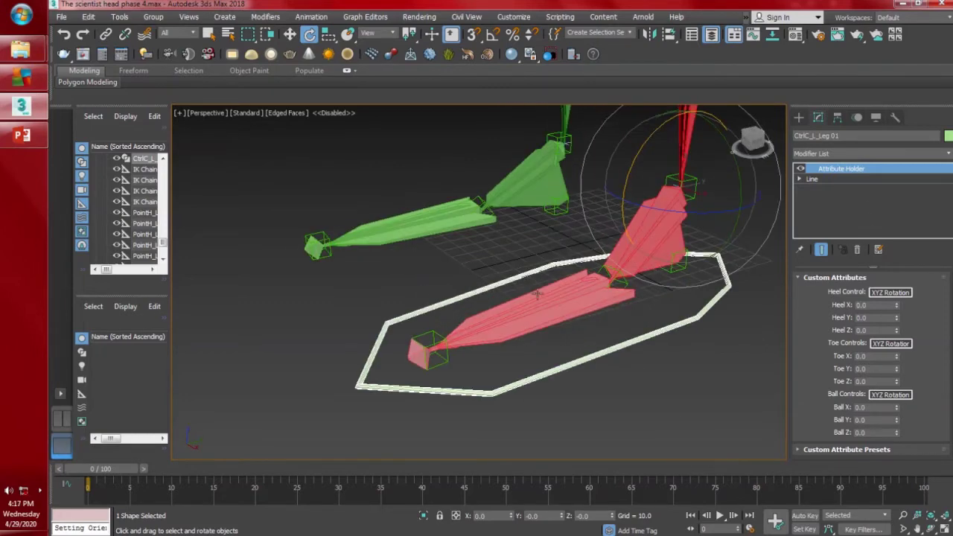
left_click_drag(897, 435, 896, 350)
scroll(564, 387, "down", 5)
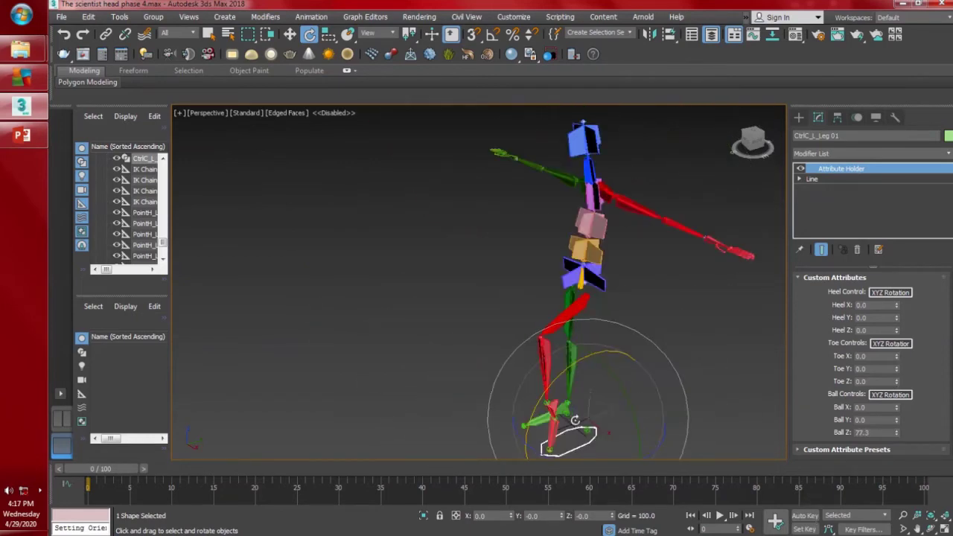
middle_click_drag(577, 421, 569, 330)
key("ctrl+z")
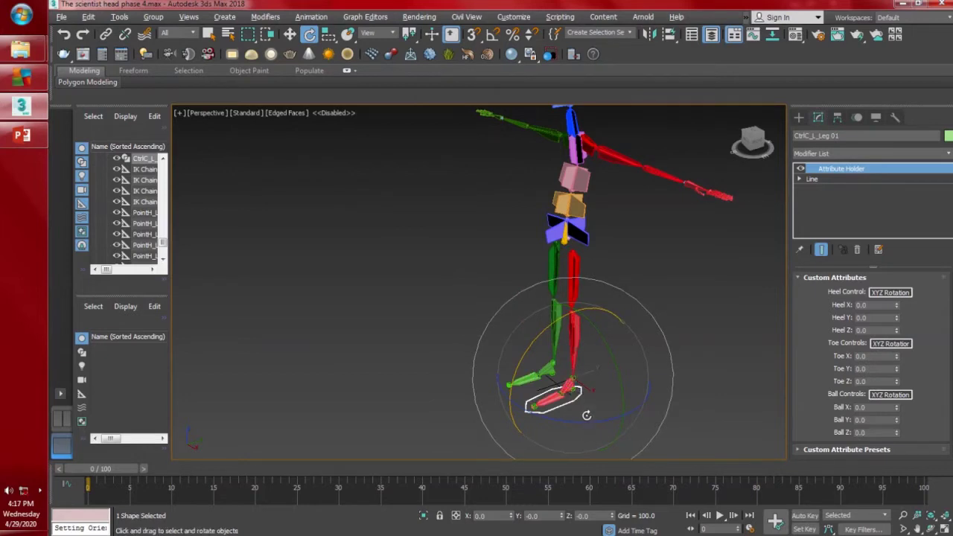
- Clear the selection and switch the viewport to the Front view, framed on both knees
middle_click_drag(586, 412, 619, 413, "alt")
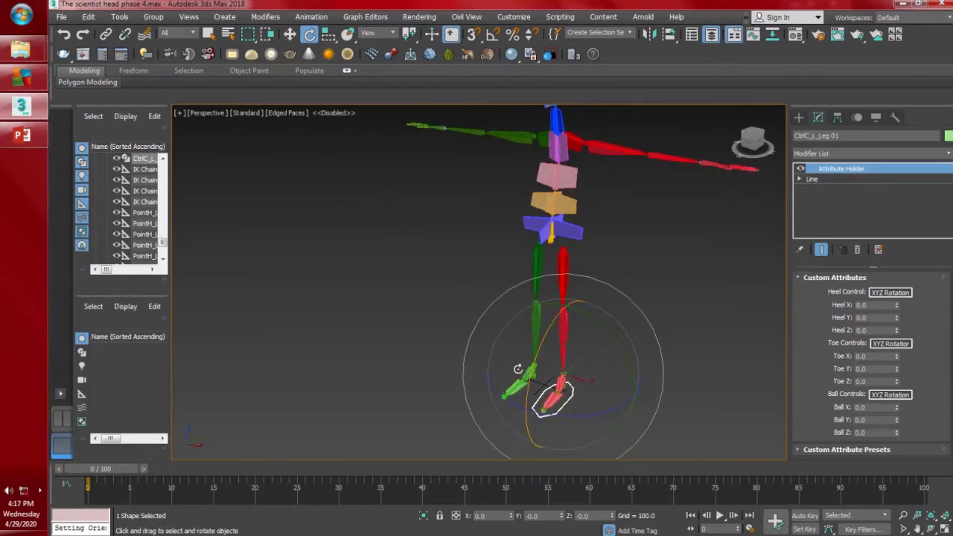
left_click(440, 388)
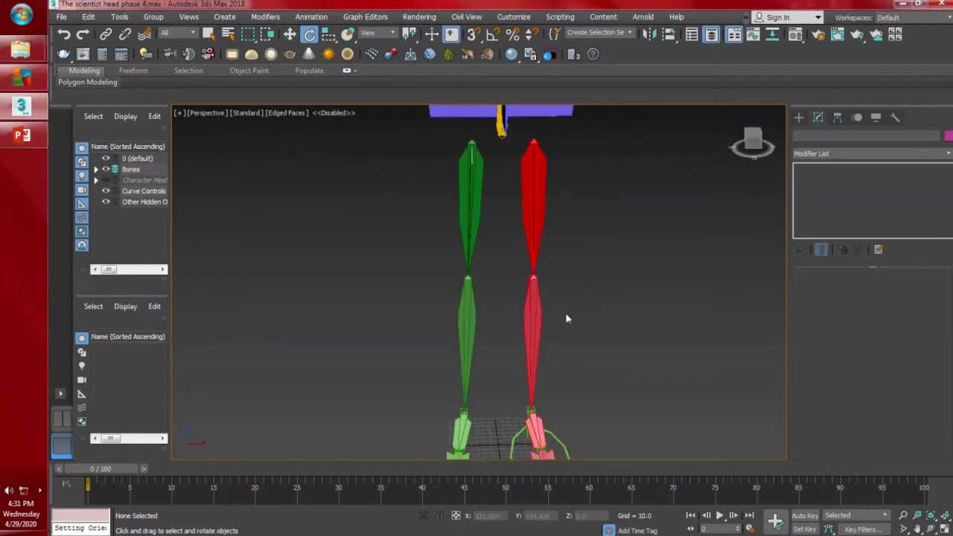
scroll(535, 320, "down", 5)
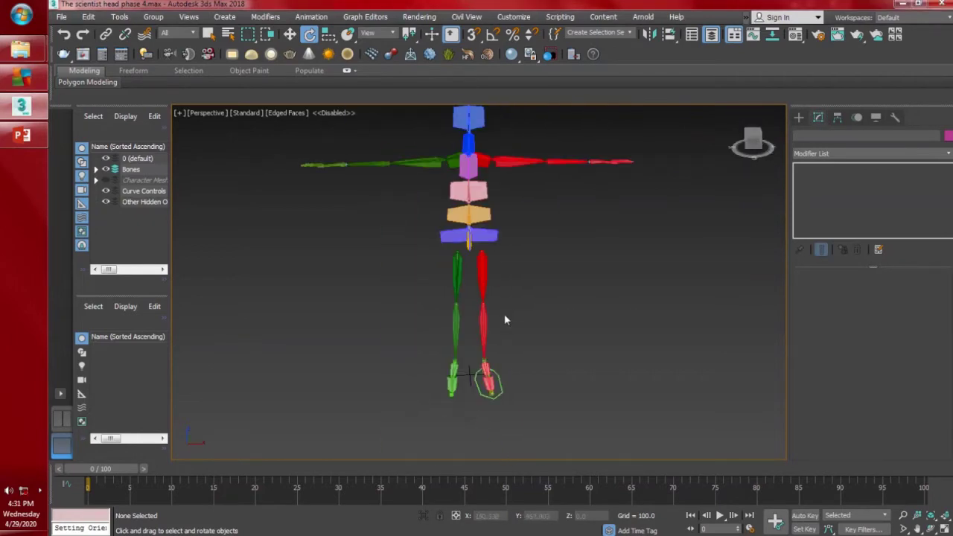
middle_click_drag(509, 306, 496, 318)
key("f")
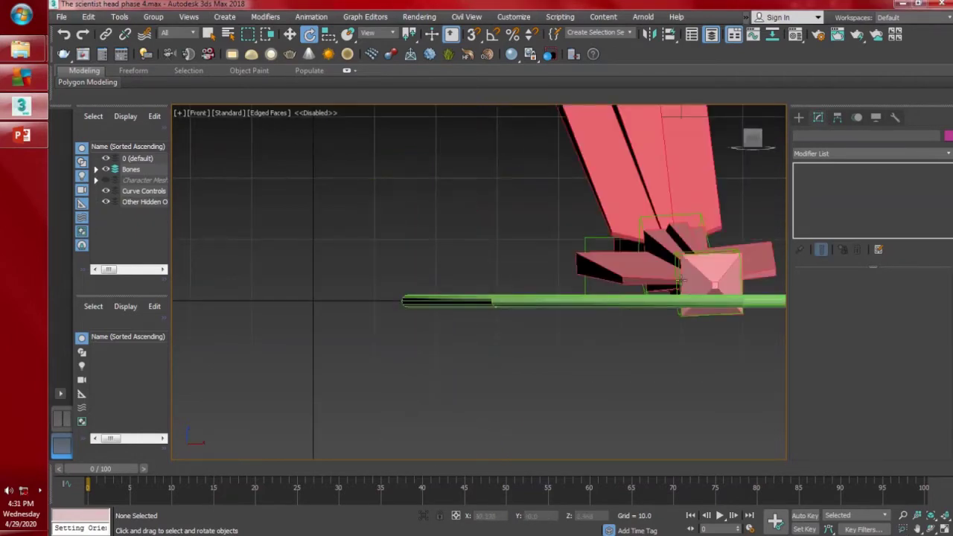
scroll(682, 280, "down", 3)
middle_click_drag(682, 280, 507, 438)
scroll(510, 411, "down", 3)
middle_click_drag(515, 354, 531, 491)
middle_click_drag(568, 231, 526, 346)
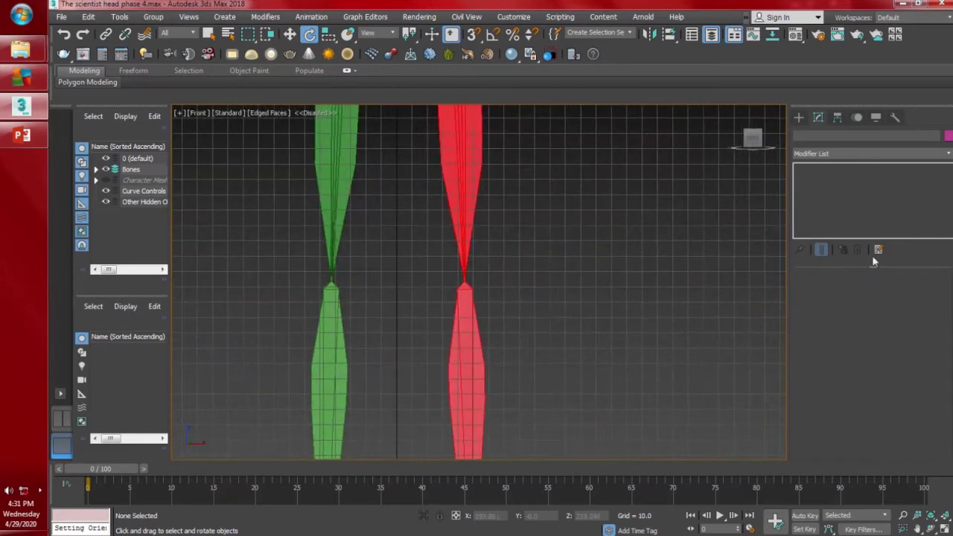
- Draw a circle with a radius of about 11.8 beside the red leg's knee and shift it slightly outward and down
left_click(799, 118)
left_click(814, 134)
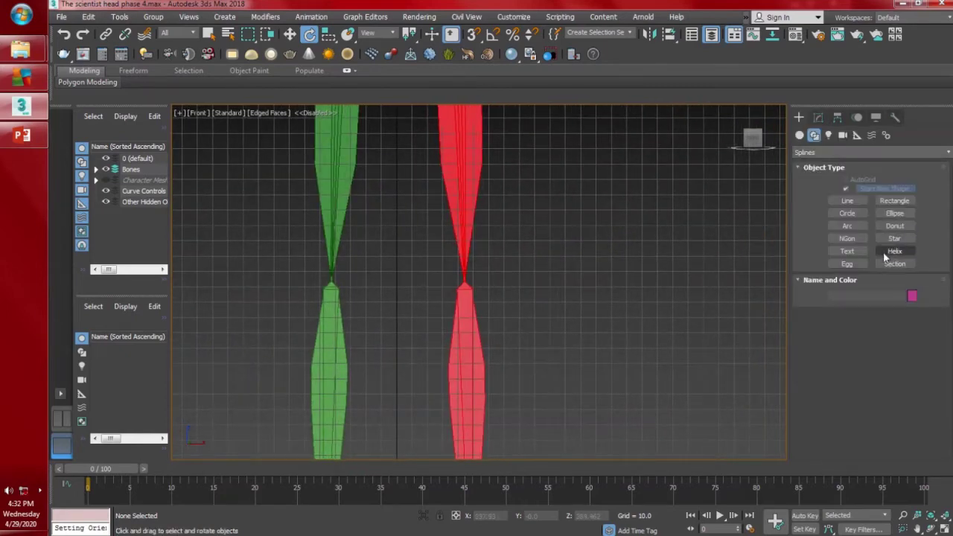
left_click(847, 213)
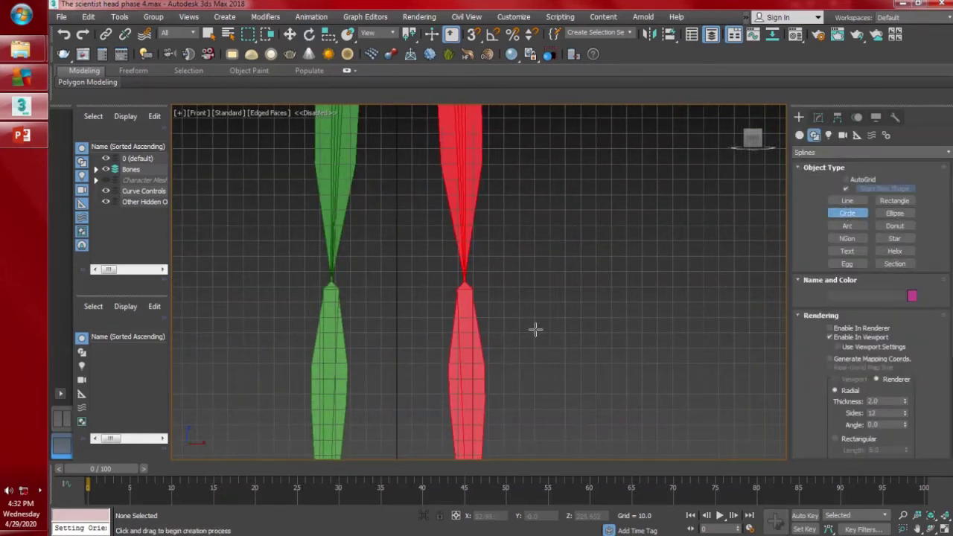
mouse_move(524, 274)
left_mouse_down()
mouse_move(543, 293)
mouse_move(532, 288)
left_mouse_up()
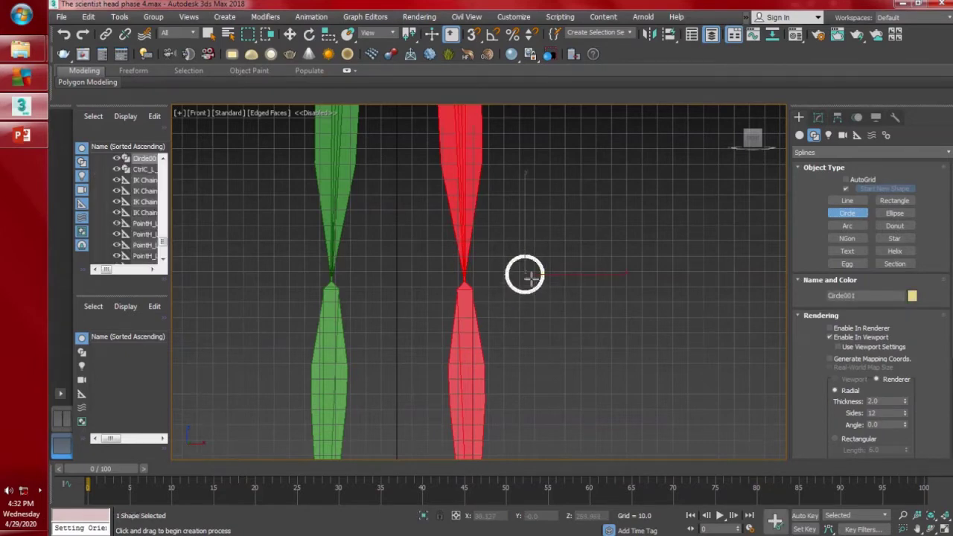
scroll(531, 279, "up", 4)
scroll(531, 278, "down", 4)
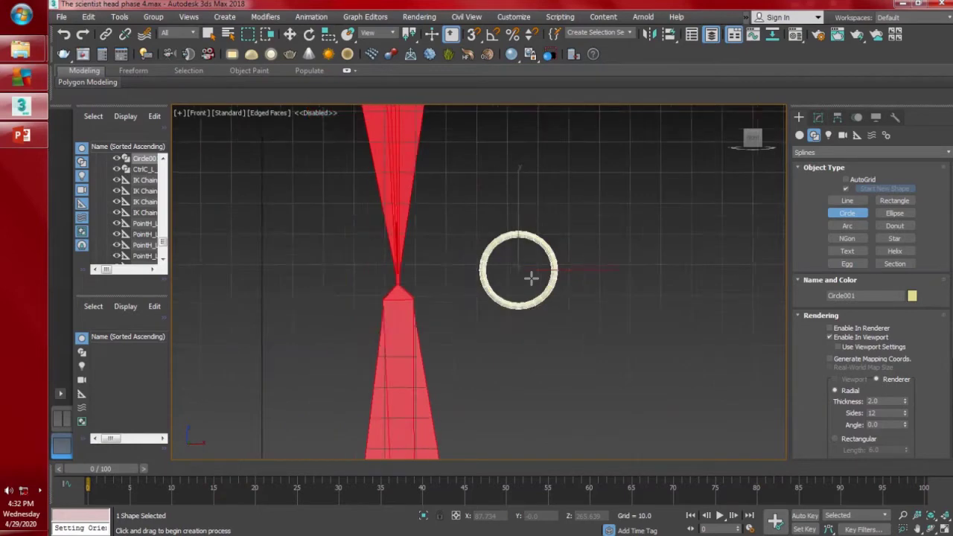
key("w")
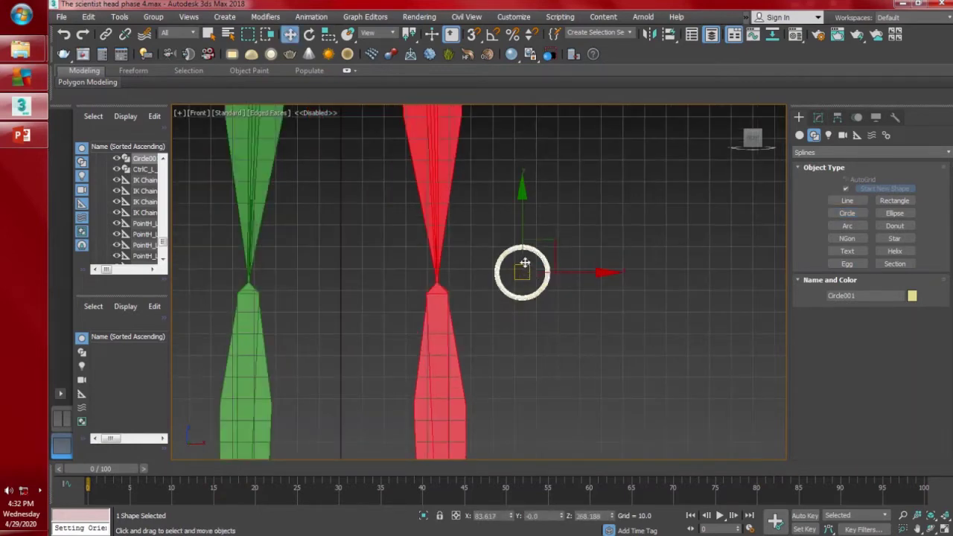
left_click_drag(525, 263, 542, 281)
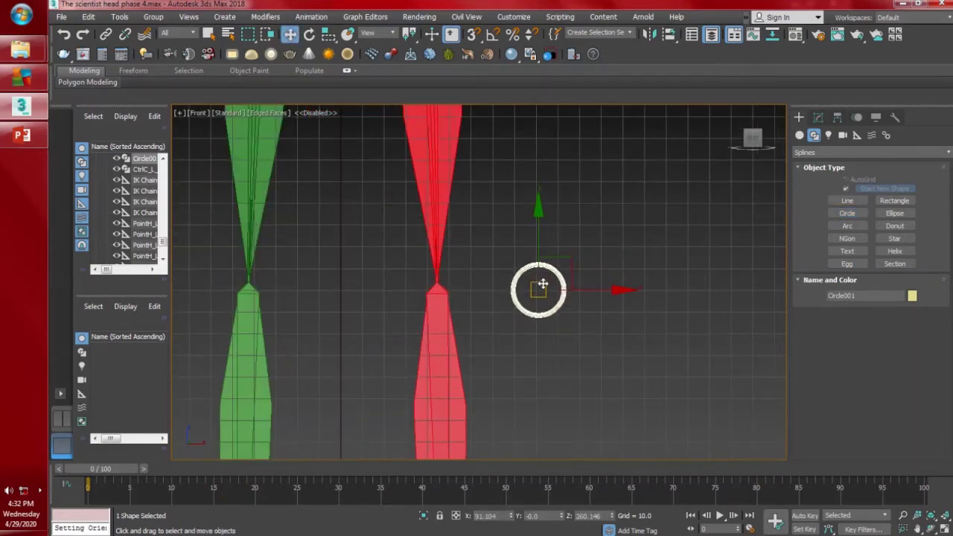
scroll(551, 291, "up", 2)
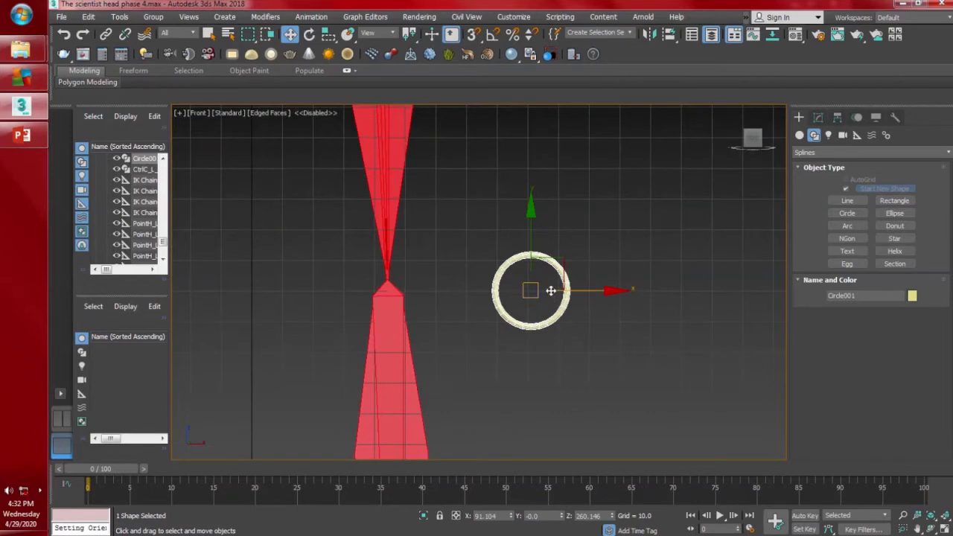
- Enable angle snap and make two rotated copies of the circle, 90° about X and 90° about Z, forming a spherical control
key("r")
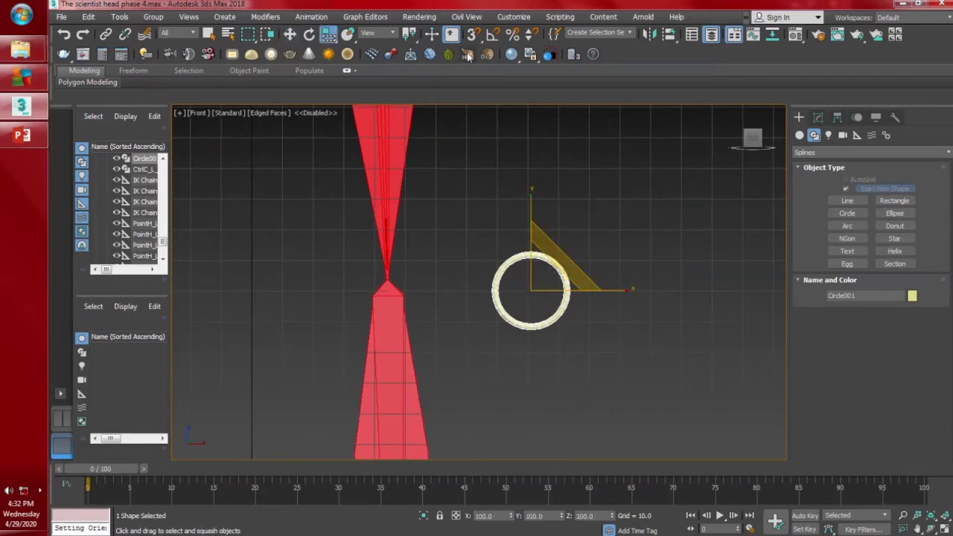
left_click(493, 34)
key("e")
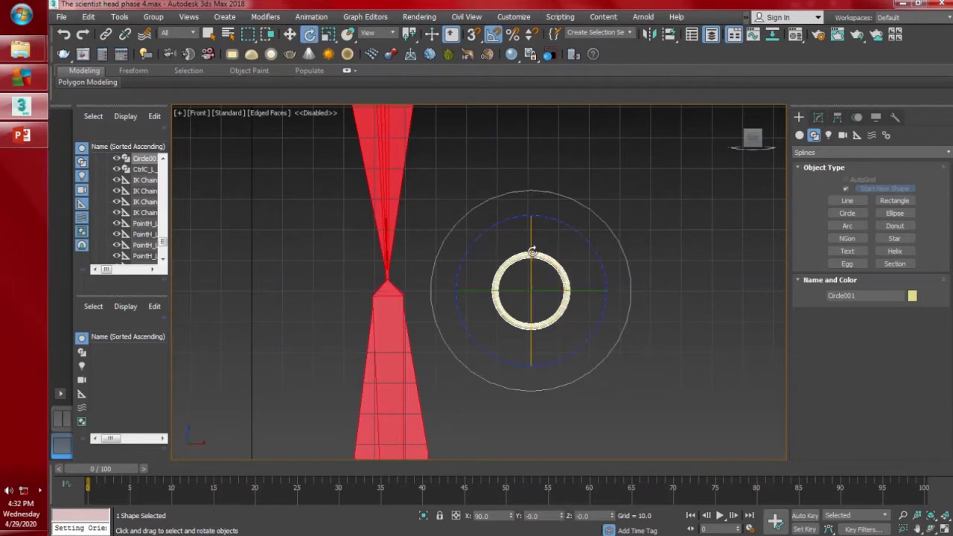
left_click_drag(532, 250, 524, 303)
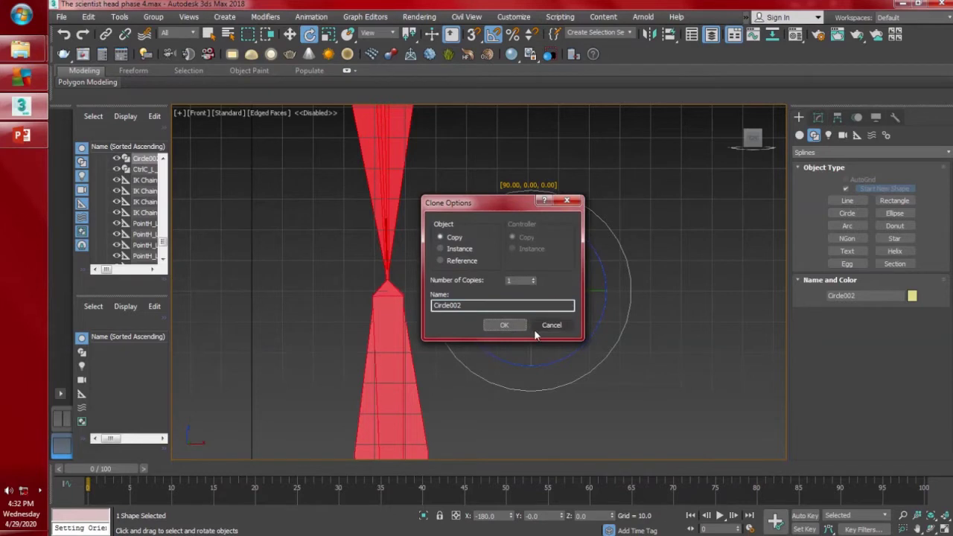
left_click(510, 330)
left_click_drag(609, 273, 584, 221)
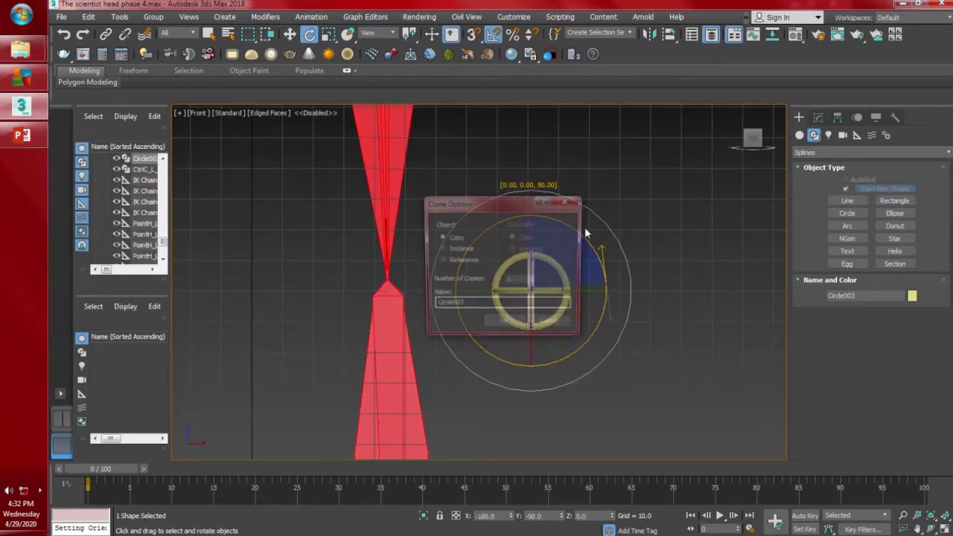
left_click(505, 324)
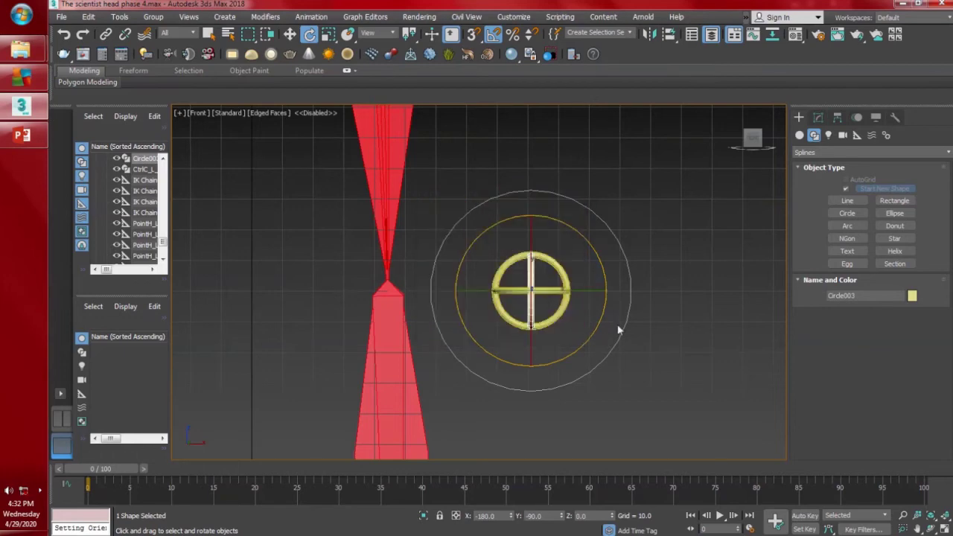
- Examine the three interlocking circles beside the knee from several angles, and check the first circle's thickness and radius parameters
middle_click_drag(626, 320, 564, 255, "alt")
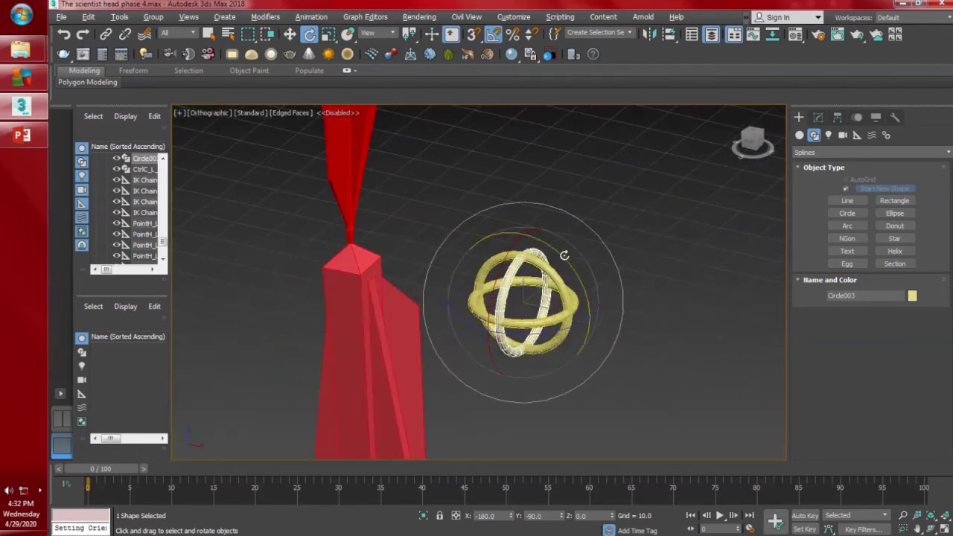
left_click(631, 225)
middle_click_drag(586, 289, 562, 308, "alt")
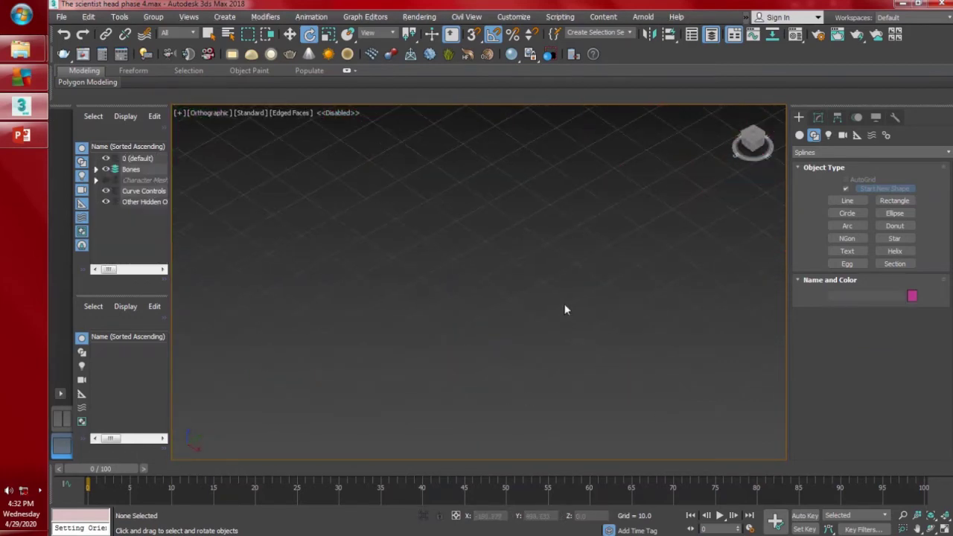
scroll(527, 313, "up", 6)
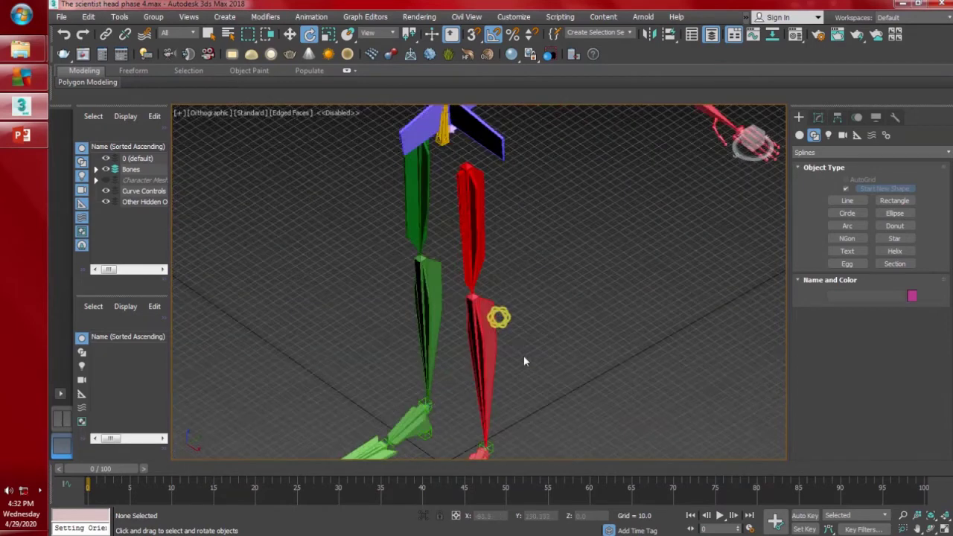
left_click(490, 311)
scroll(491, 312, "up", 3)
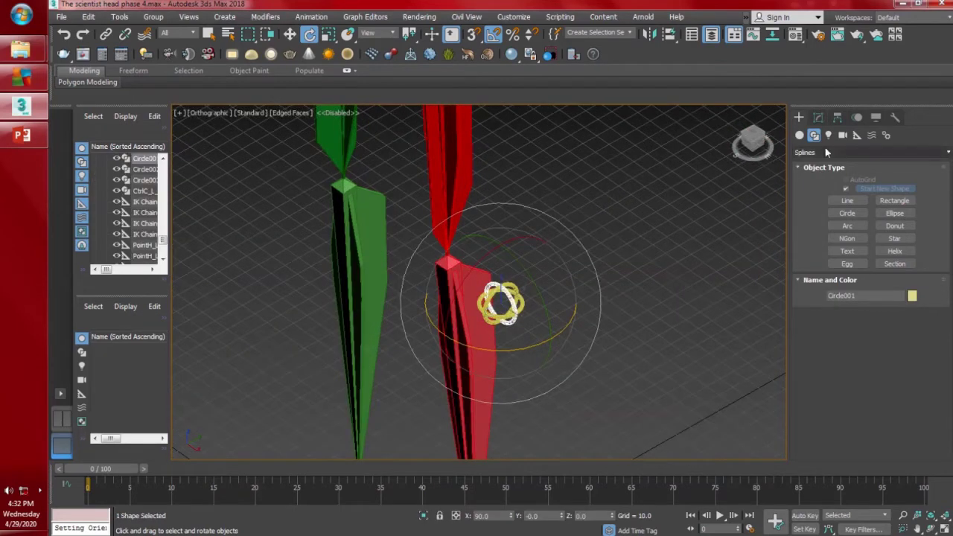
scroll(606, 255, "up", 4)
left_click(818, 117)
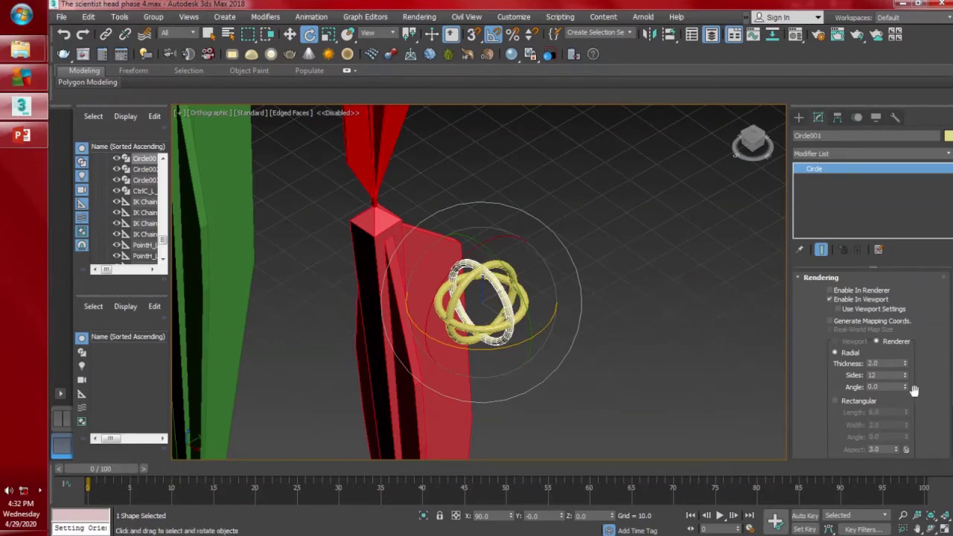
scroll(939, 375, "down", 2)
key("shift+z")
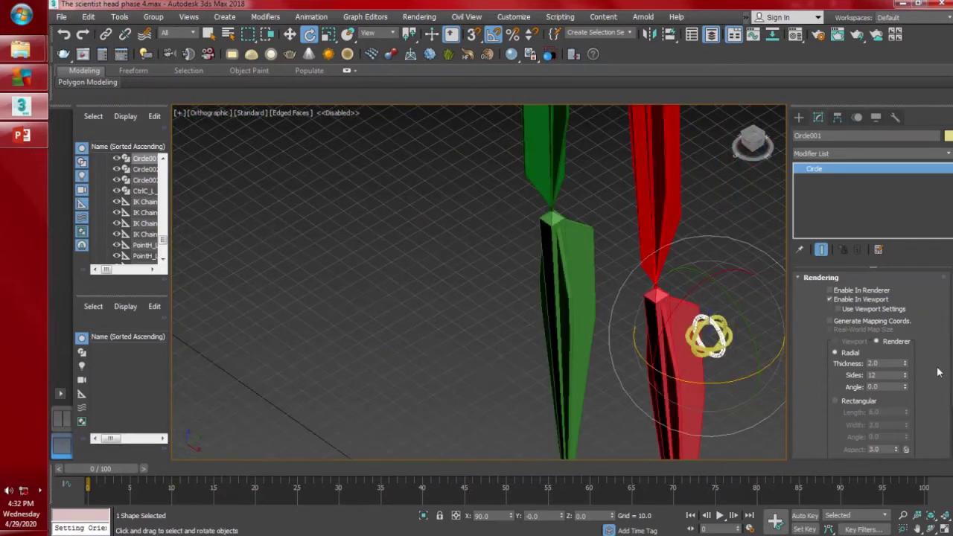
scroll(939, 372, "down", 2)
scroll(694, 356, "up", 3)
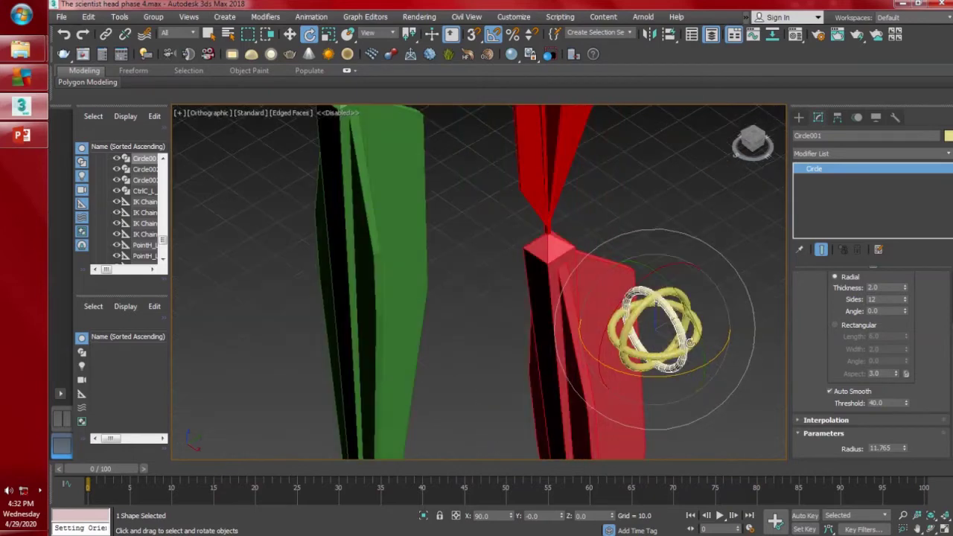
left_click(734, 286)
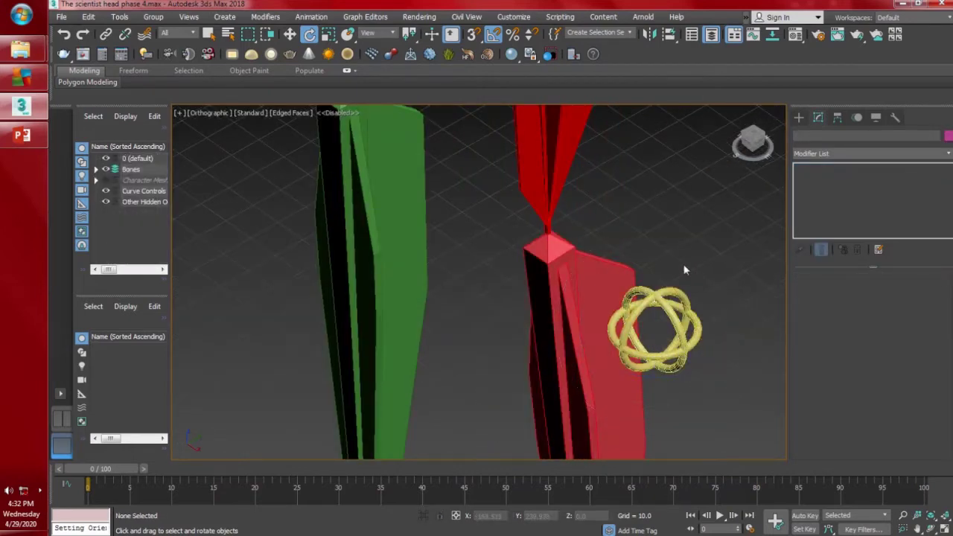
middle_click_drag(686, 310, 402, 328, "alt")
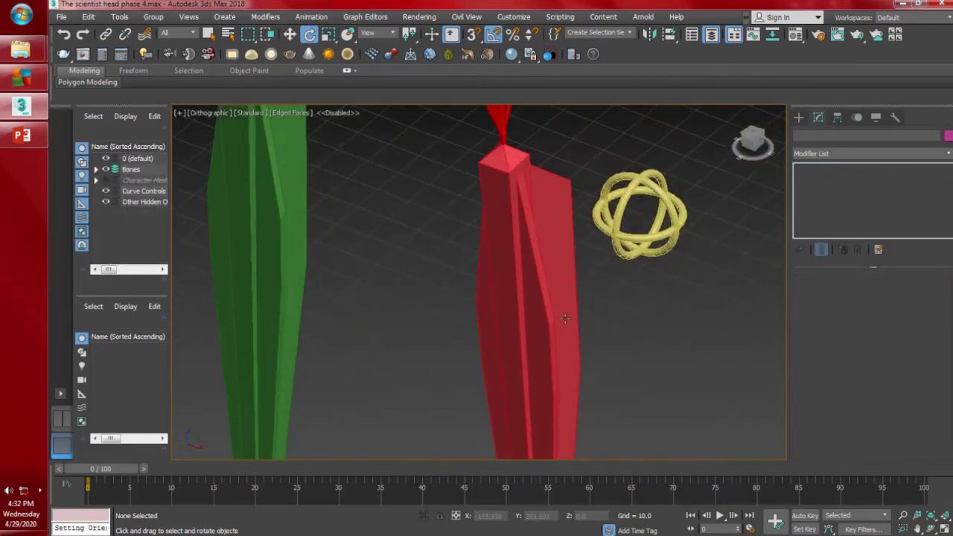
- Select all three circles, frame them in the Perspective view, and convert them to editable splines
left_click_drag(737, 278, 590, 155)
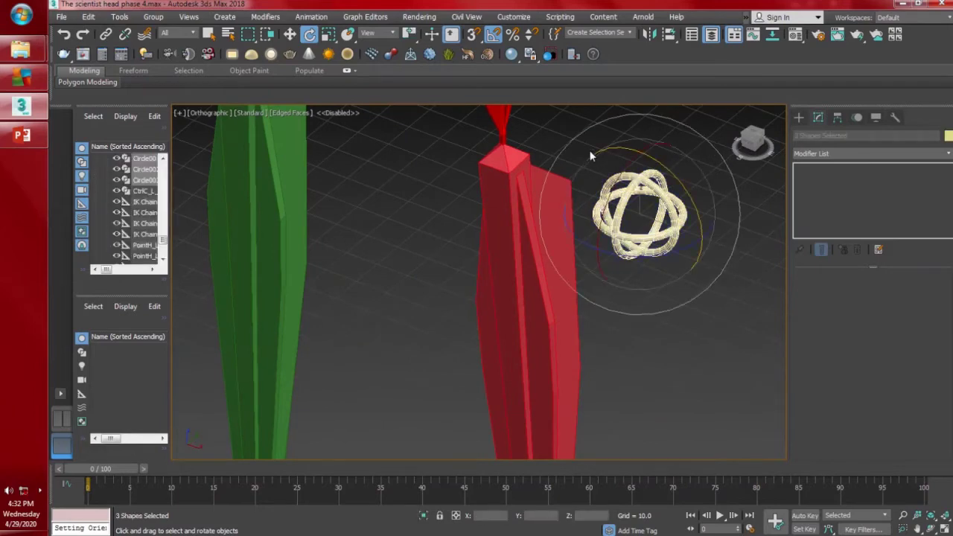
key("z")
key("p")
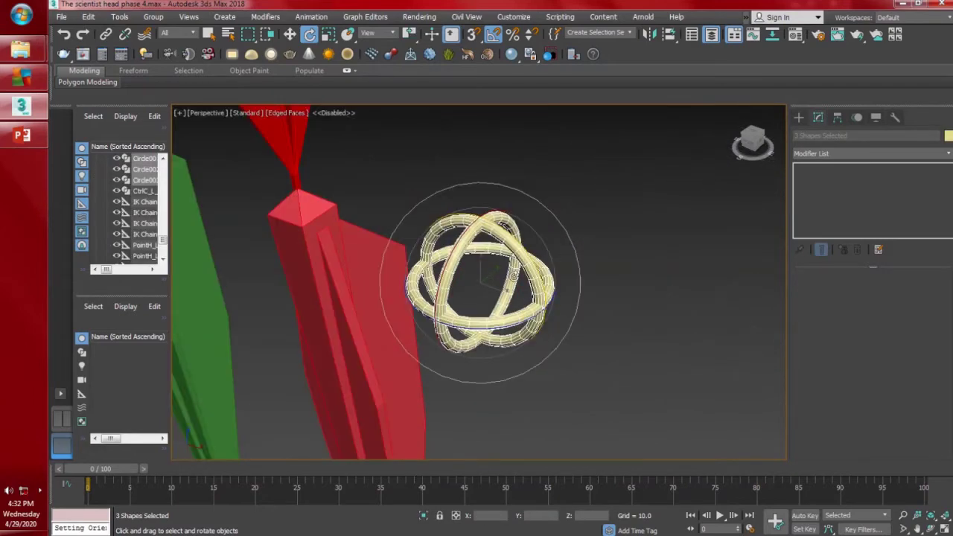
right_click(522, 262)
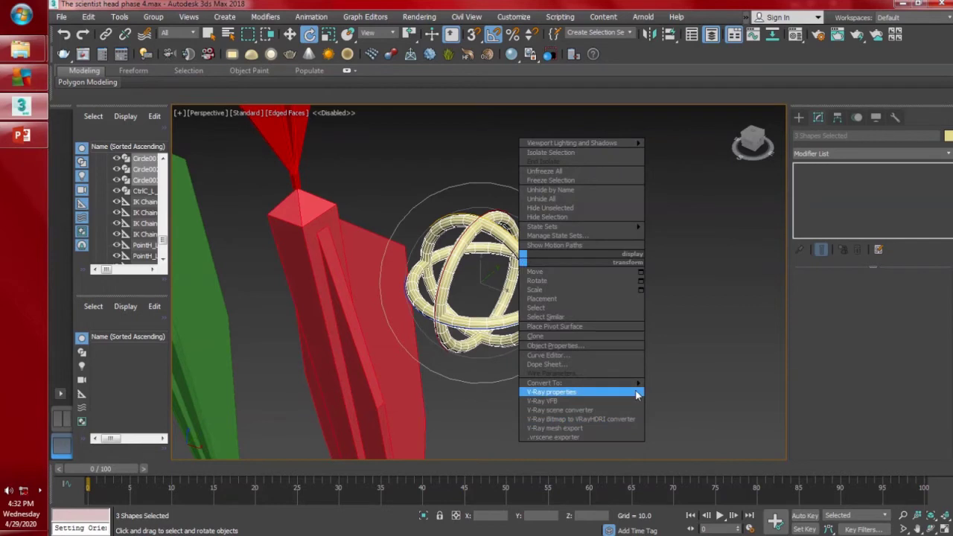
mouse_move(637, 383)
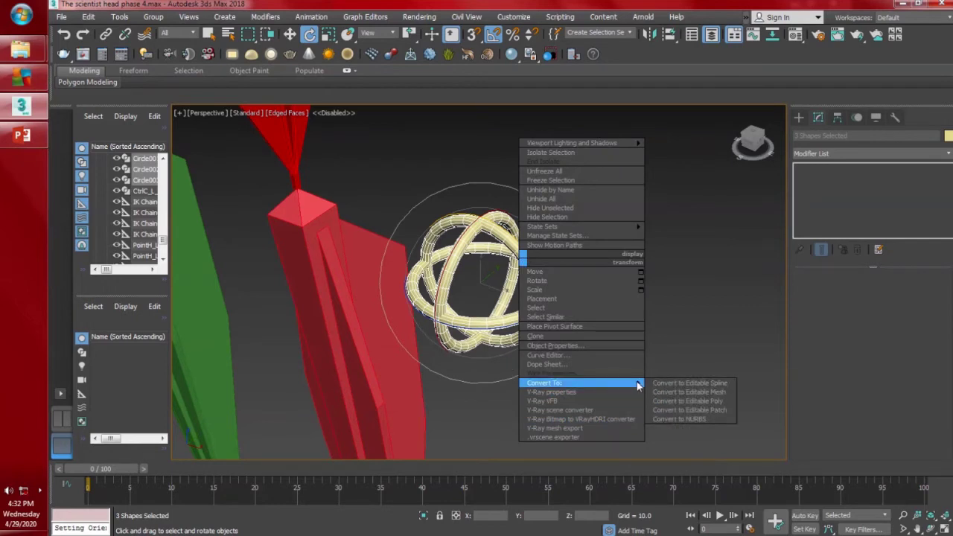
left_click(686, 383)
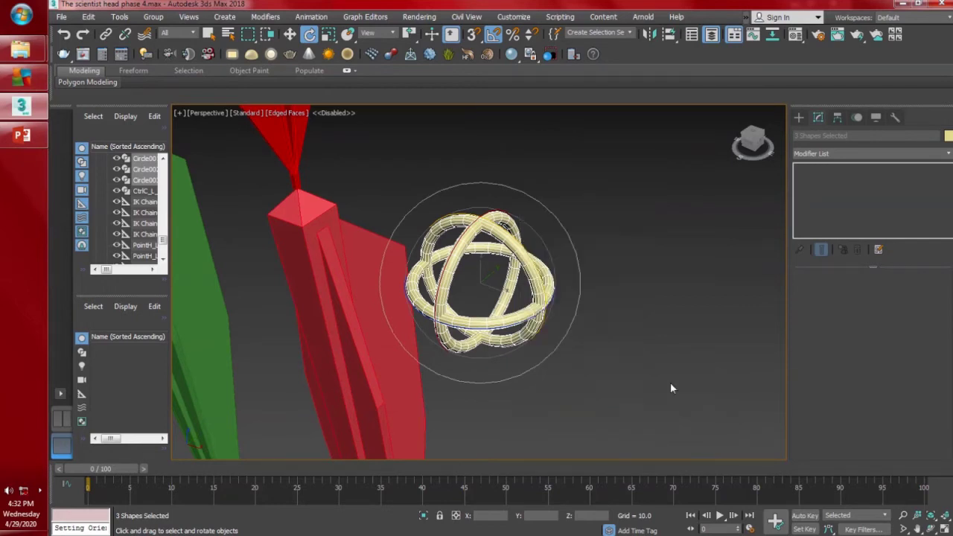
- Attach the other two circles to the horizontal circle so all three form one spline object
left_click(552, 287)
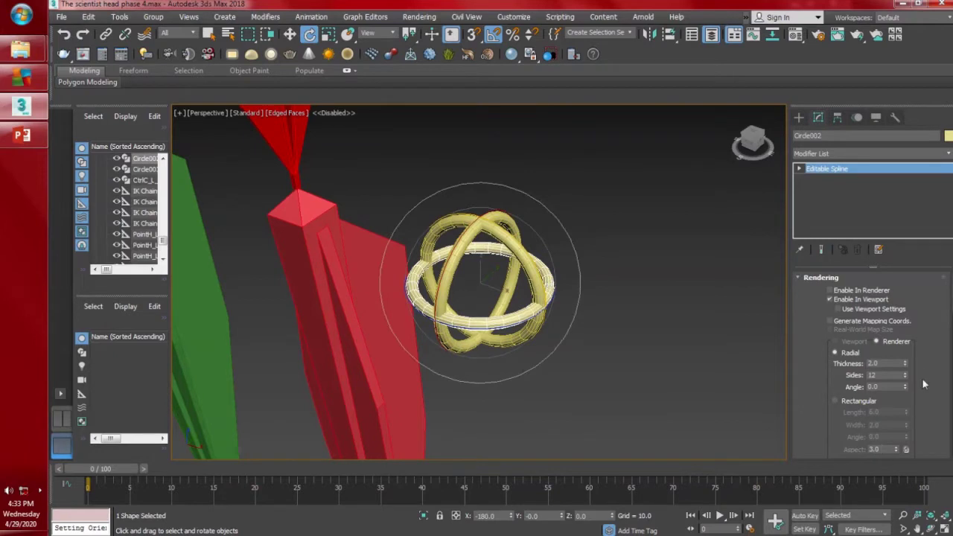
left_click(797, 279)
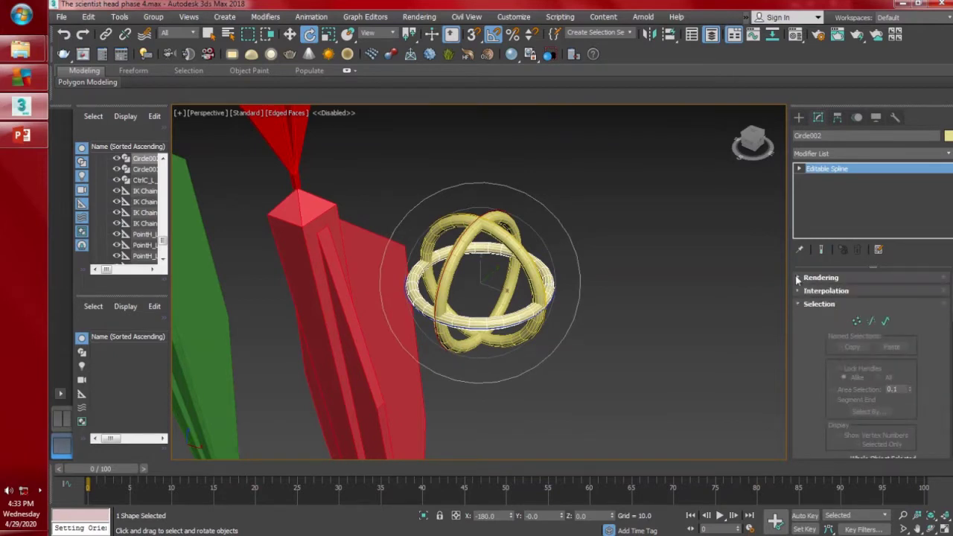
left_click(797, 305)
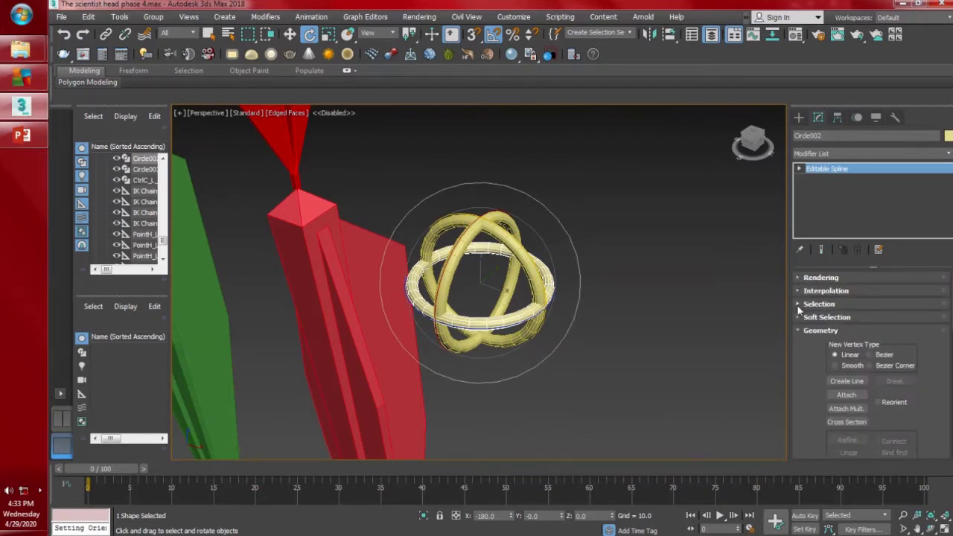
left_click(847, 395)
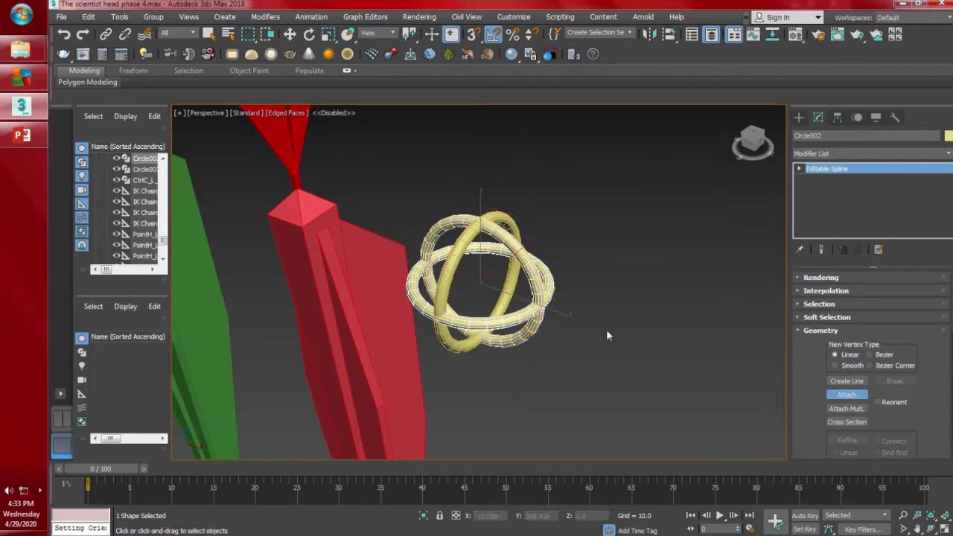
left_click(465, 241)
key("e")
left_click(798, 118)
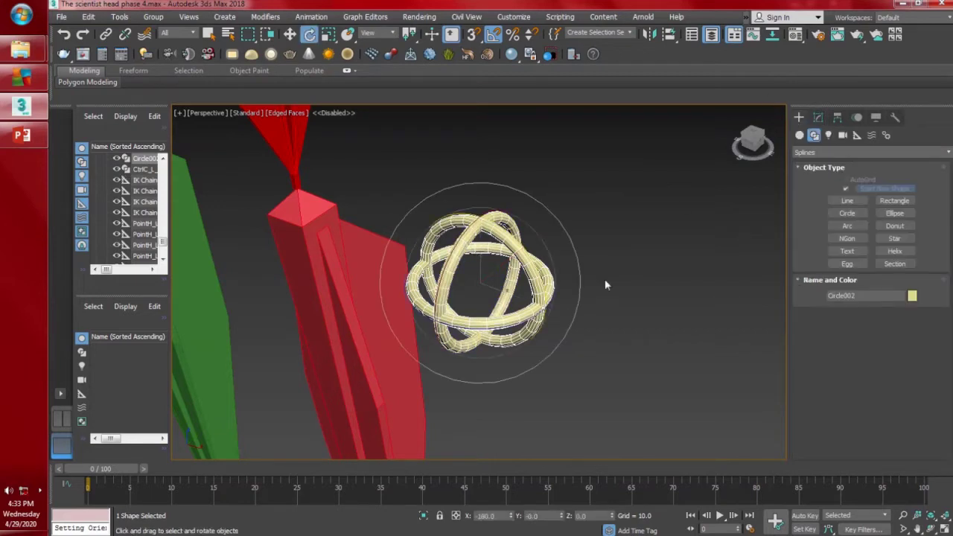
- Rename the combined circle control as CtrlC_L_Knee
middle_click_drag(626, 327, 629, 333)
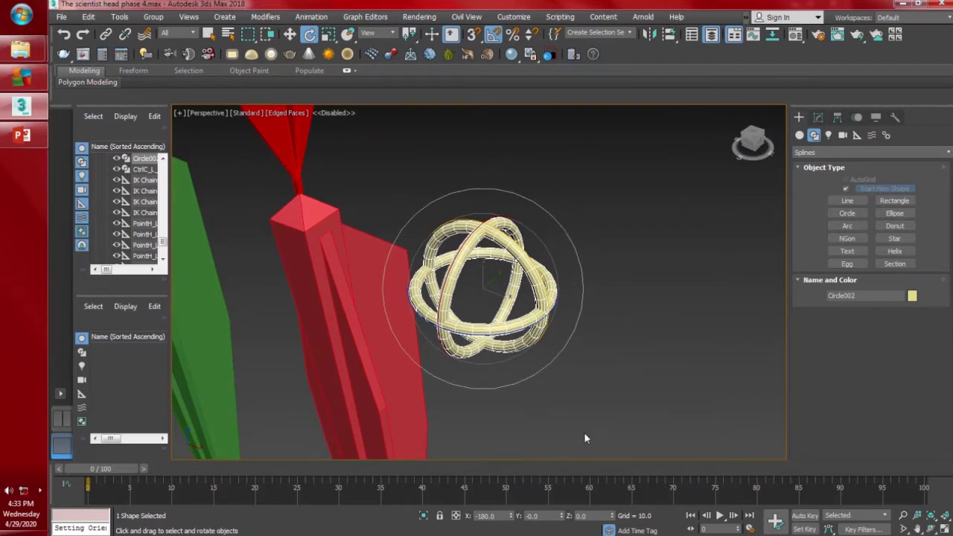
middle_click_drag(567, 344, 584, 342, "alt")
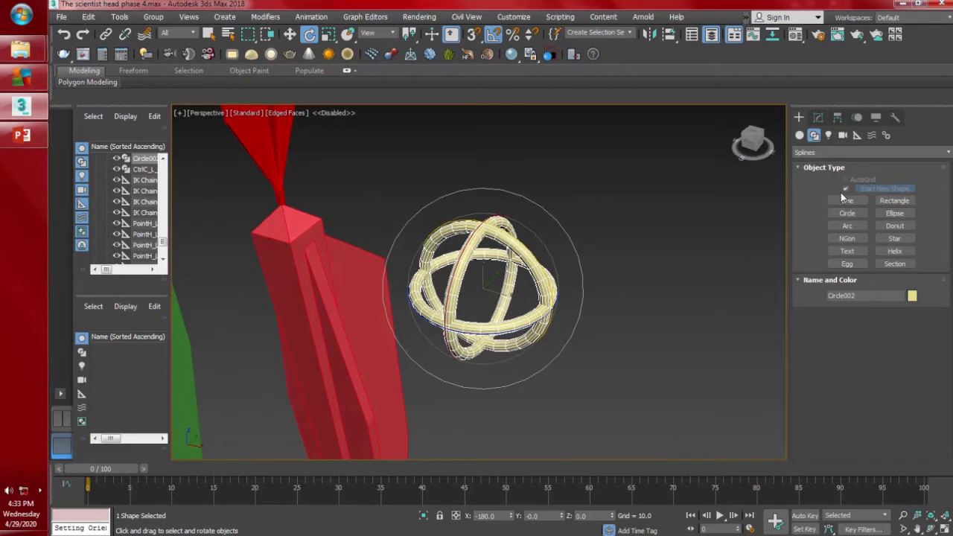
left_click(819, 118)
left_click_drag(827, 135, 771, 132)
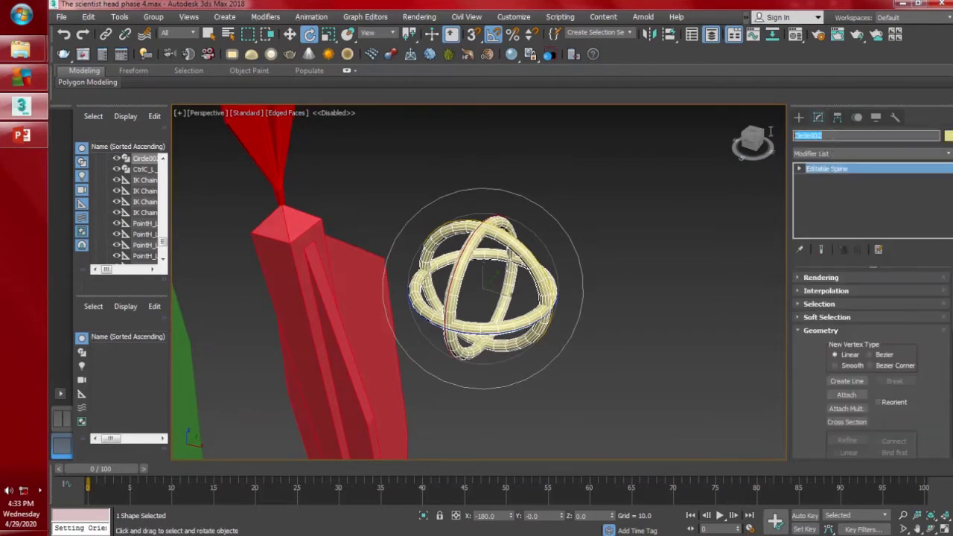
type("Cl")
type("rl")
type("C")
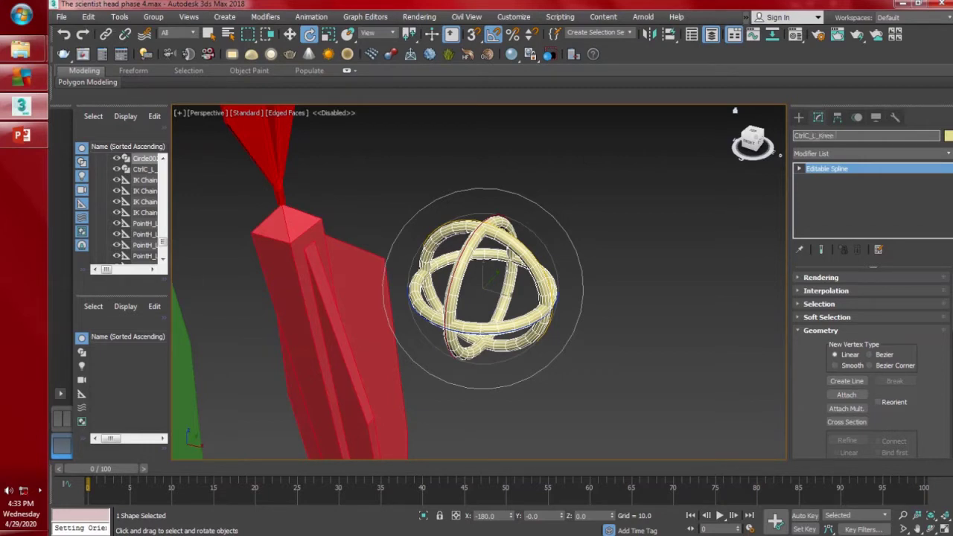
- Finish naming the spherical control CtrlC_L_Knee 01 and align it to the left leg's knee joint
key("Return")
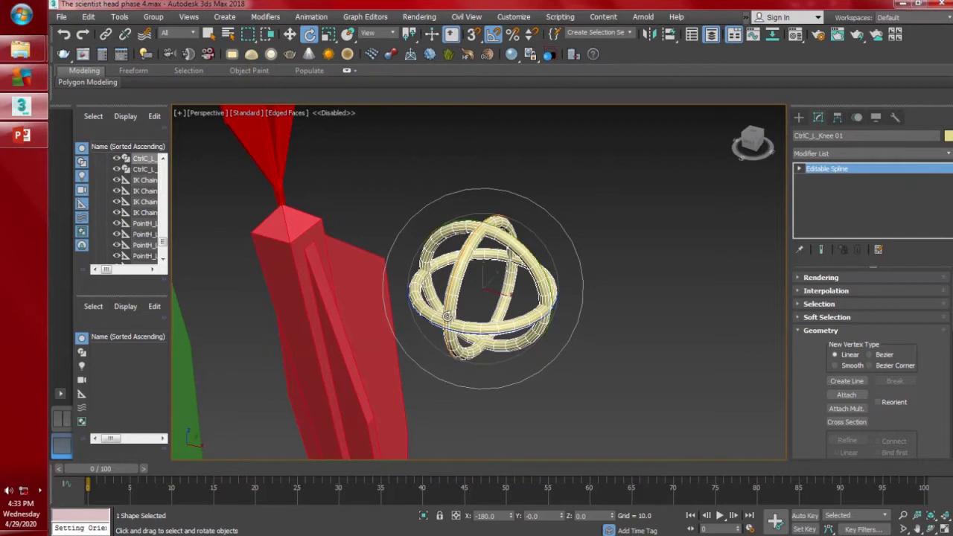
key("alt+a")
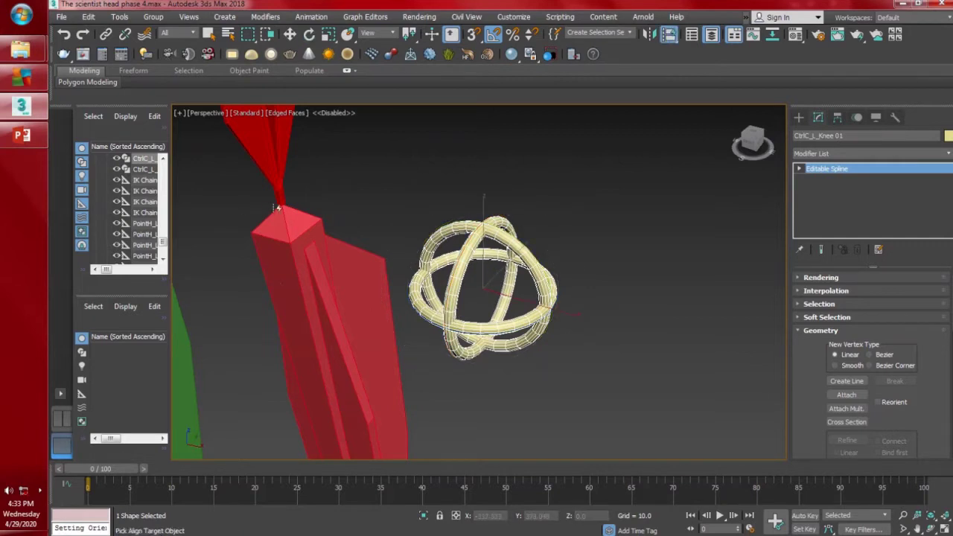
left_click(275, 208)
key("w")
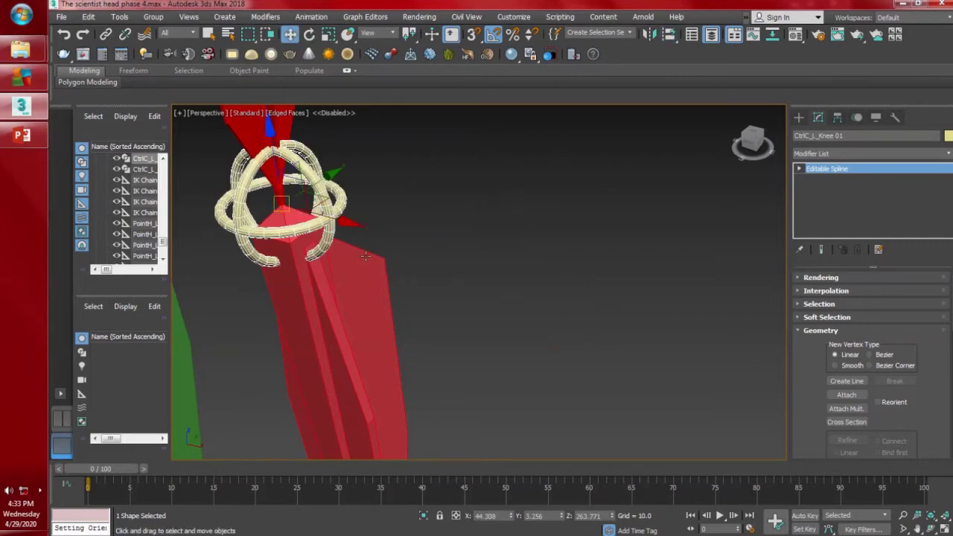
middle_click_drag(364, 248, 390, 250, "alt")
scroll(390, 251, "down", 3)
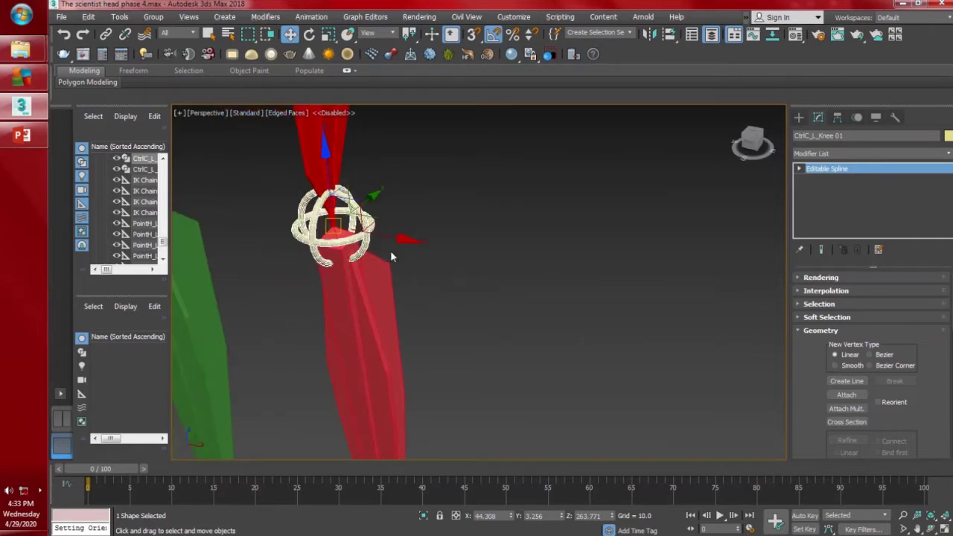
- Lock the selection in the Front view and scale the left knee control down uniformly to about 89 percent
key("f")
scroll(456, 365, "down", 6)
middle_click_drag(523, 242, 537, 363)
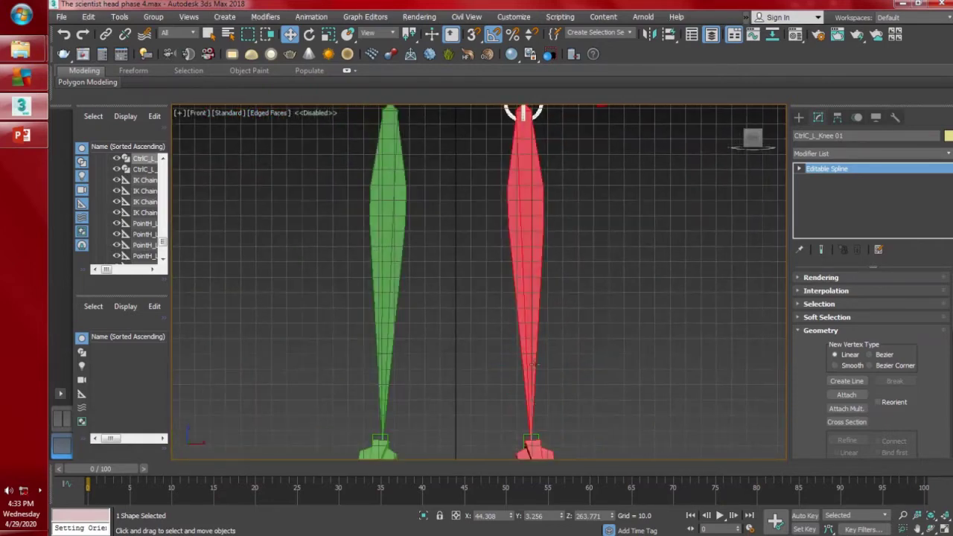
middle_click_drag(495, 130, 494, 285)
scroll(513, 270, "up", 2)
key("space")
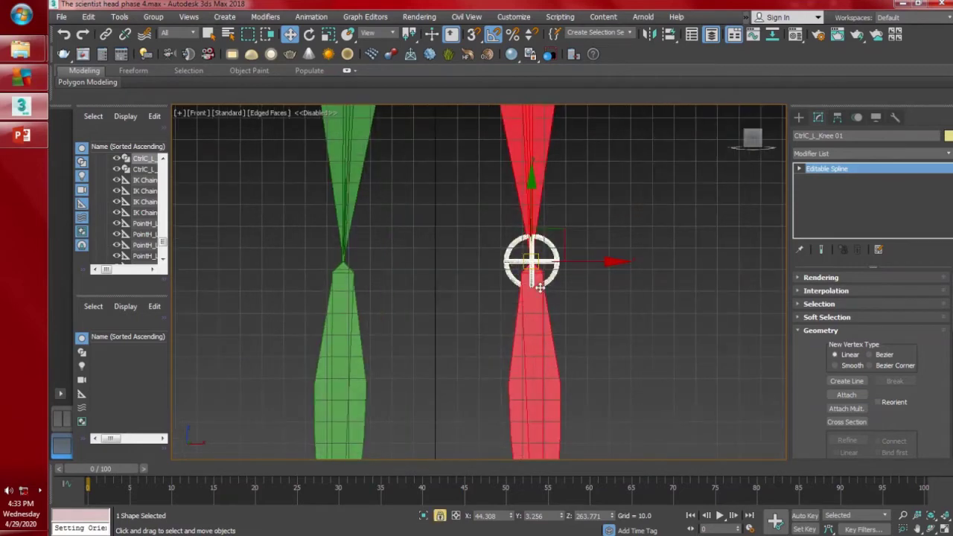
key("r")
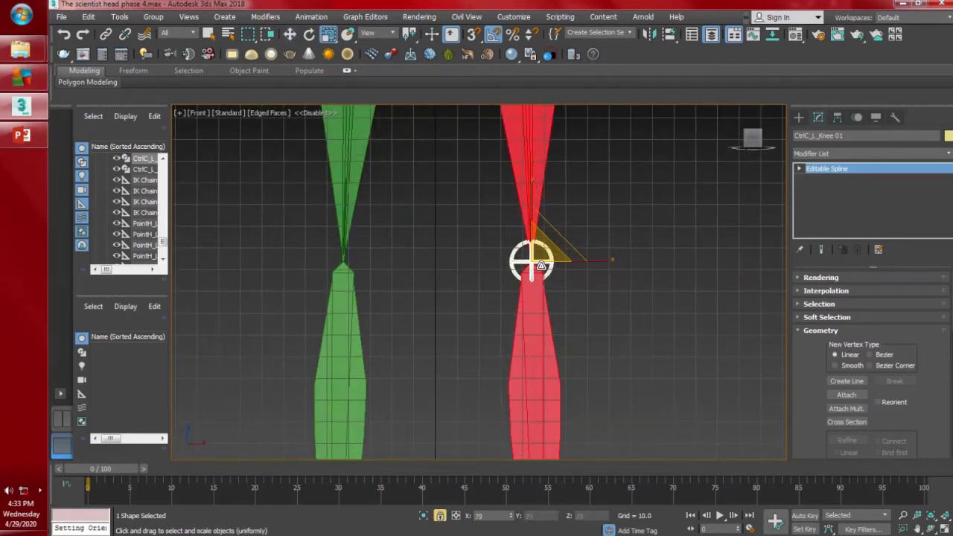
- Move the left knee control forward along Y to about -110, in front of the knee
key("p")
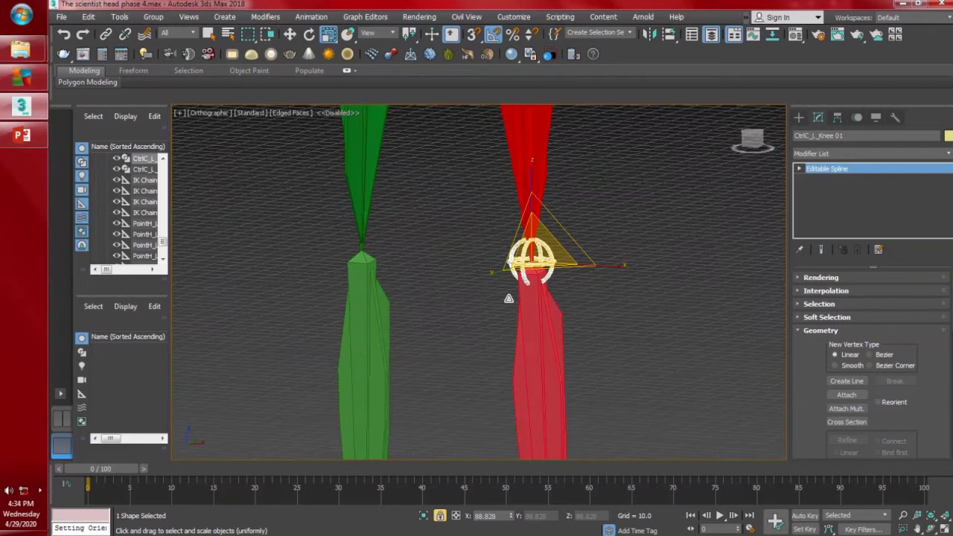
scroll(538, 303, "down", 3)
middle_click_drag(556, 321, 494, 315, "alt")
key("w")
left_click_drag(566, 284, 541, 302)
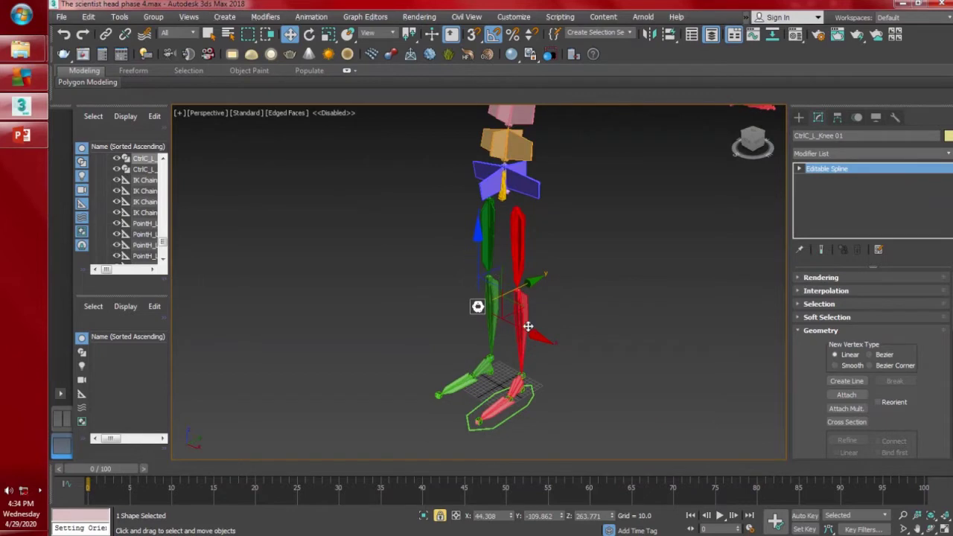
scroll(551, 315, "up", 5)
middle_click_drag(506, 287, 515, 283)
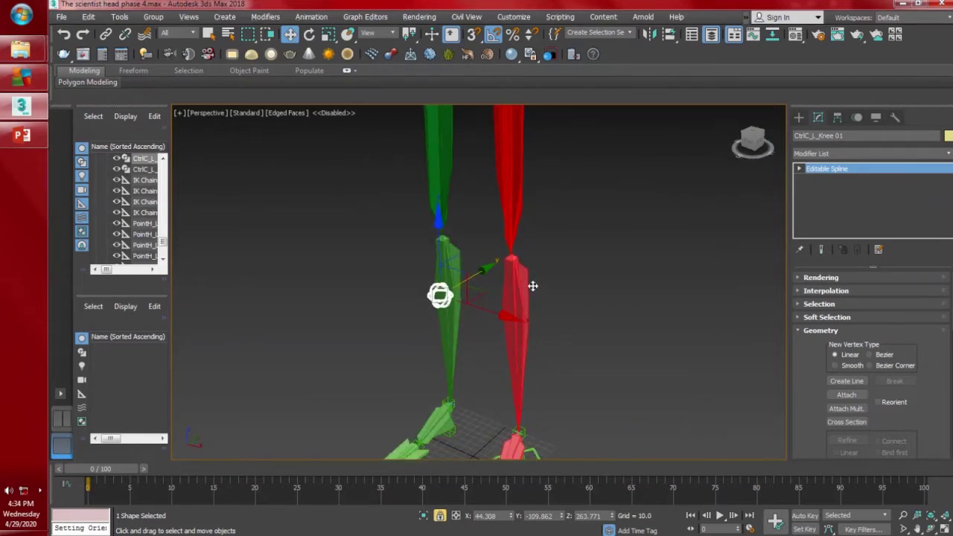
middle_click_drag(533, 286, 527, 274)
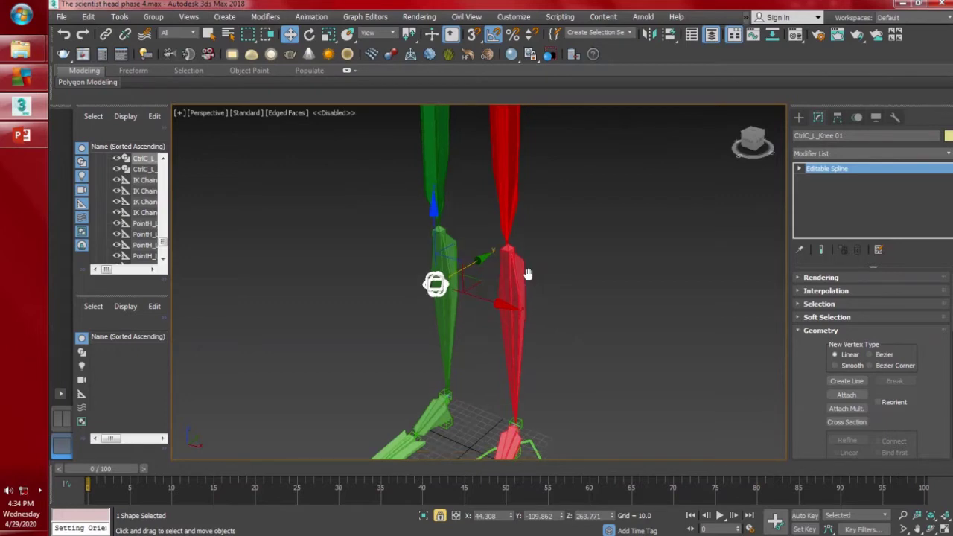
- Unlock the selection, select the IK chain at the left ankle and rename it IK_L_Ankle 01
scroll(512, 417, "up", 6)
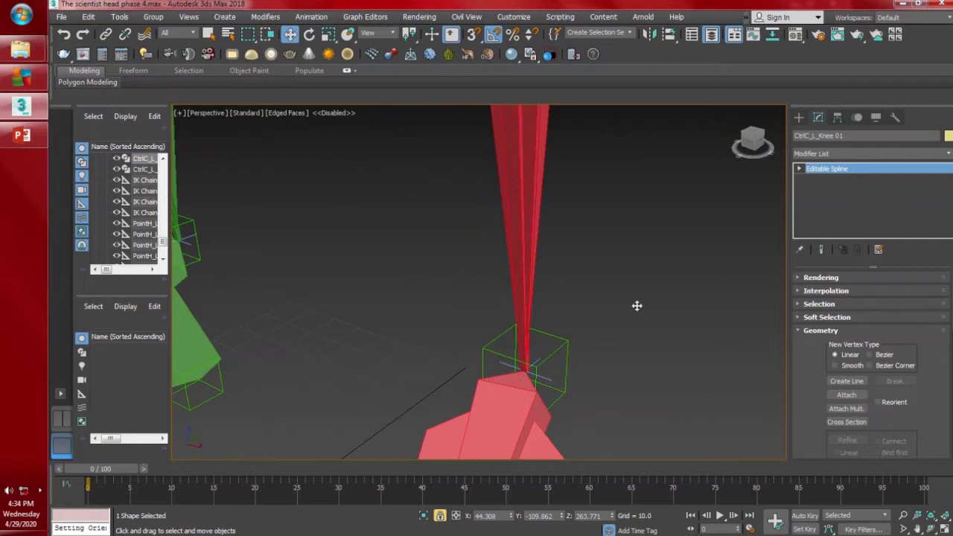
left_click(797, 119)
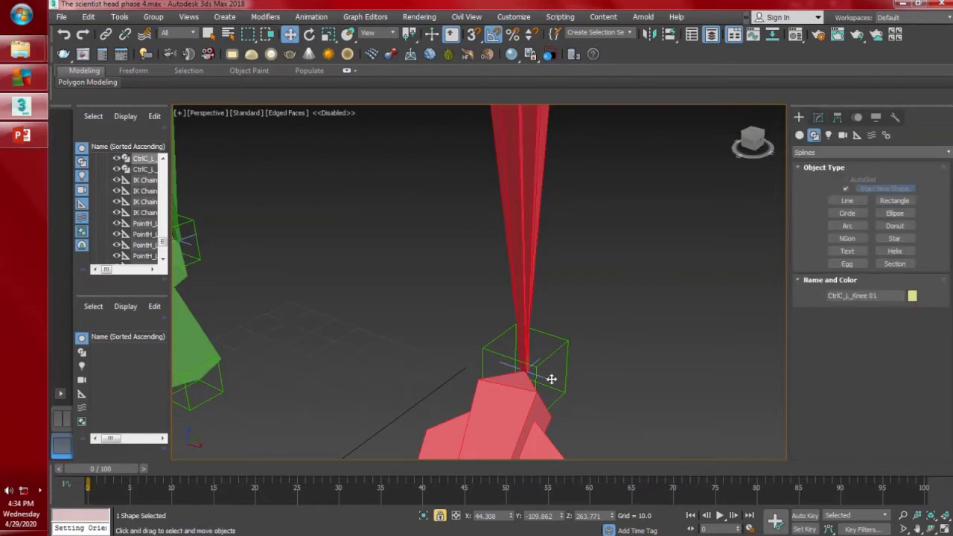
scroll(647, 308, "down", 6)
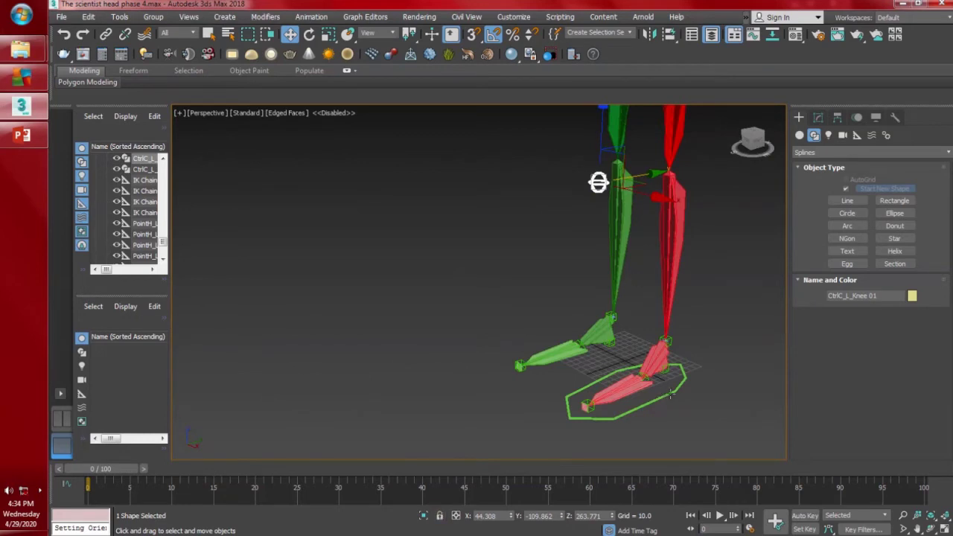
scroll(633, 275, "up", 5)
left_click(639, 311)
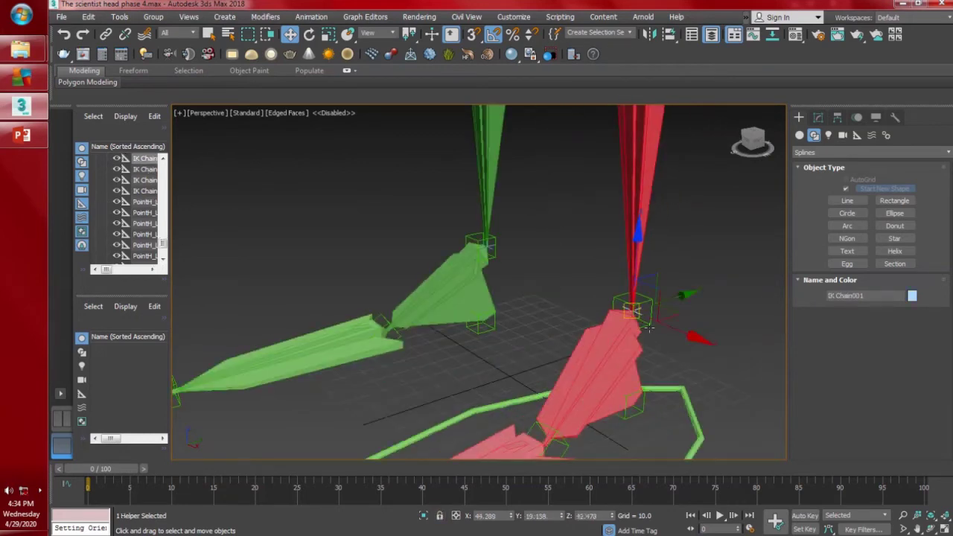
left_click(818, 117)
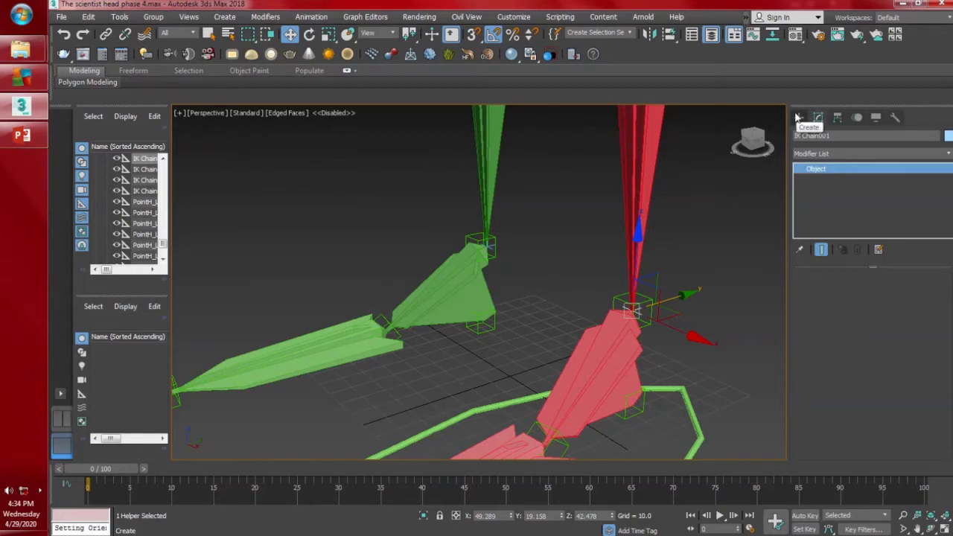
left_click(800, 135)
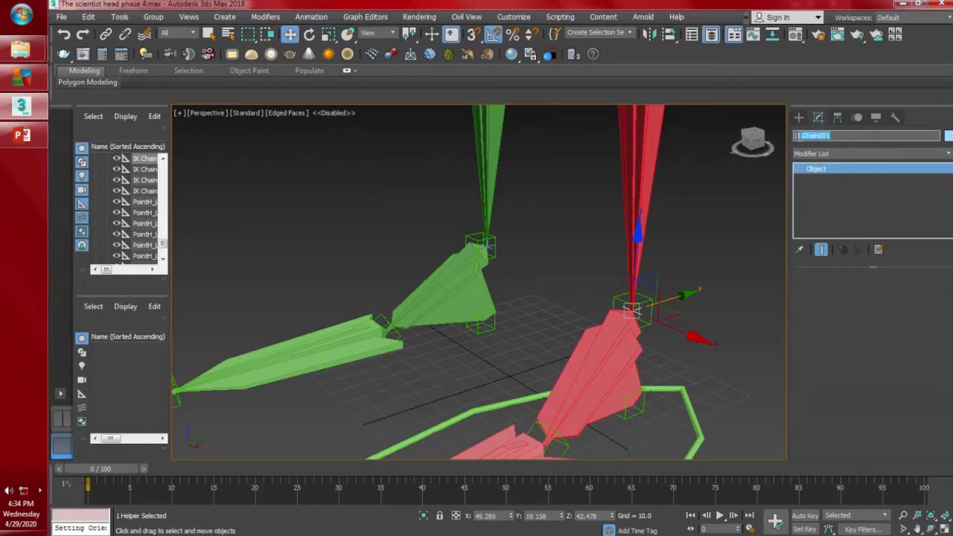
type("_L")
type("_Ankle 01")
key("Return")
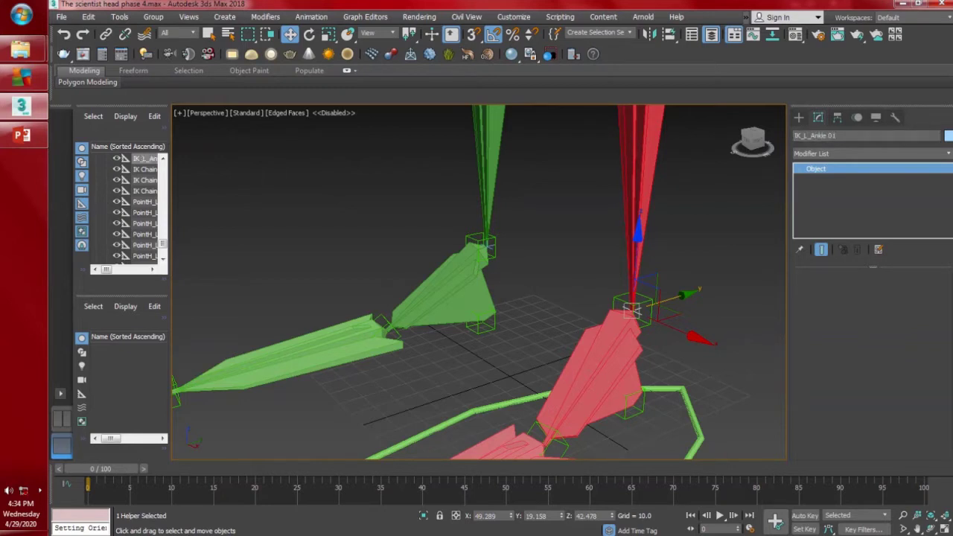
- Assign CtrlC_L_Knee 01 as the pick target of the left ankle IK chain's solver plane
left_click(857, 119)
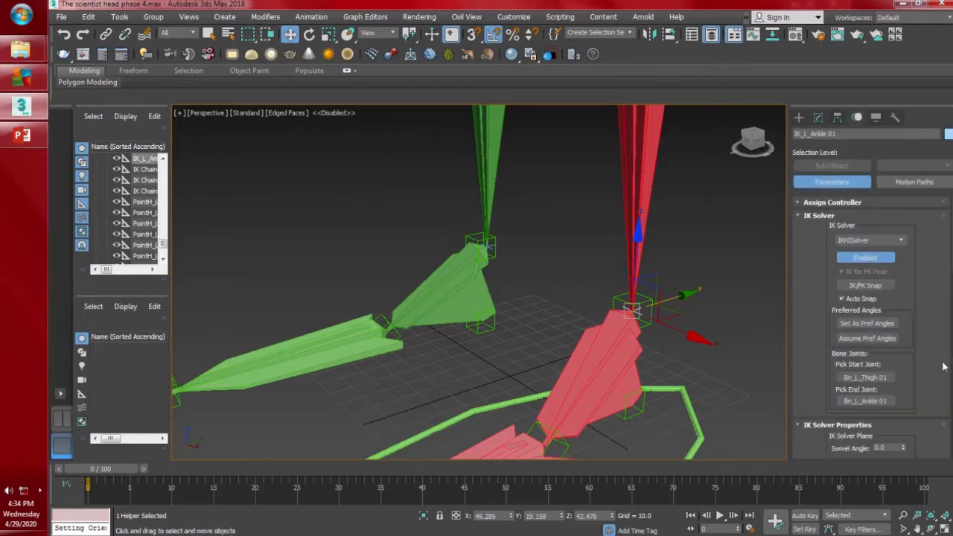
scroll(942, 367, "down", 2)
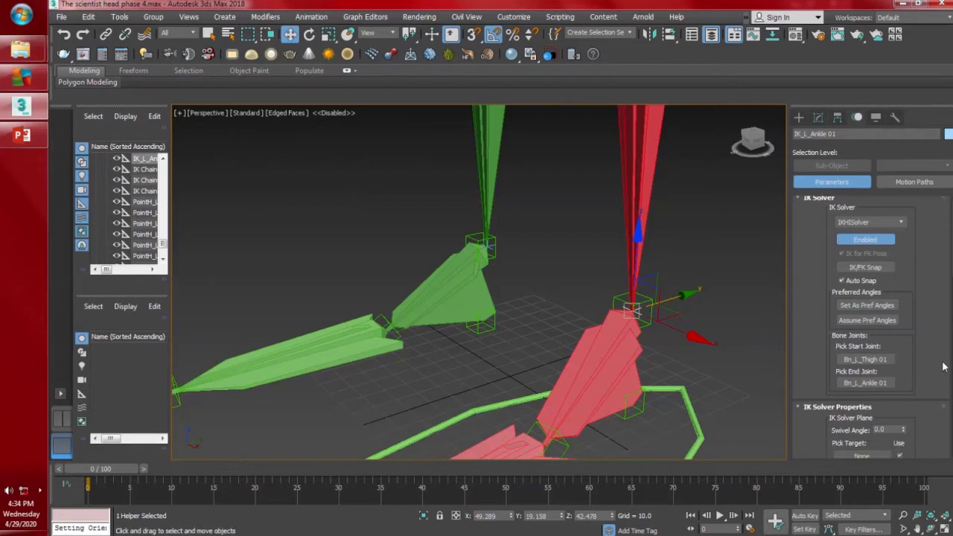
scroll(860, 428, "down", 1)
scroll(862, 429, "down", 1)
left_click(861, 402)
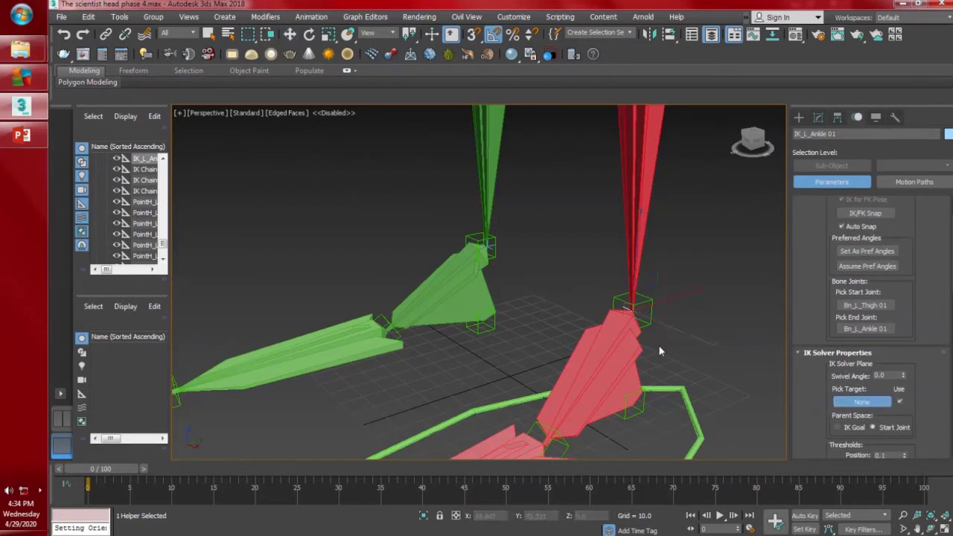
scroll(673, 382, "down", 5)
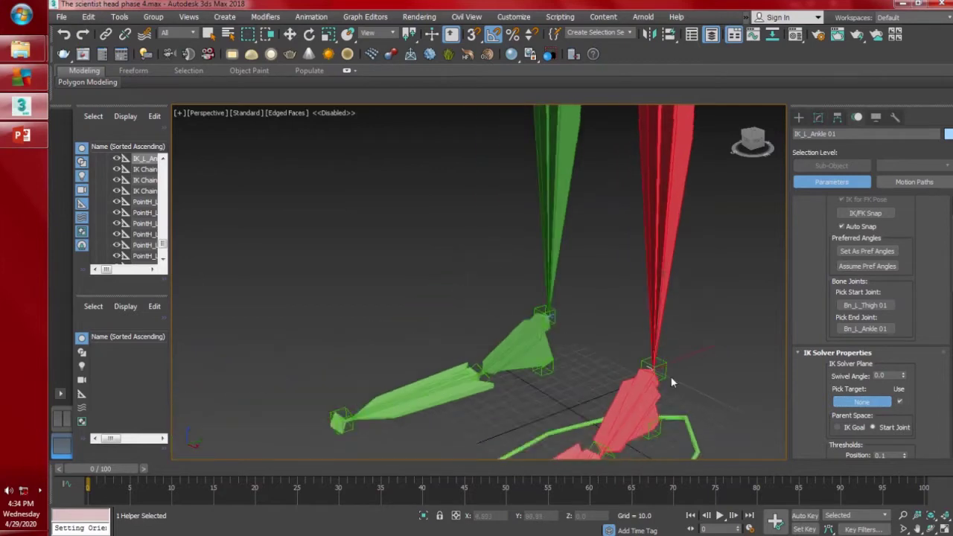
scroll(672, 383, "down", 4)
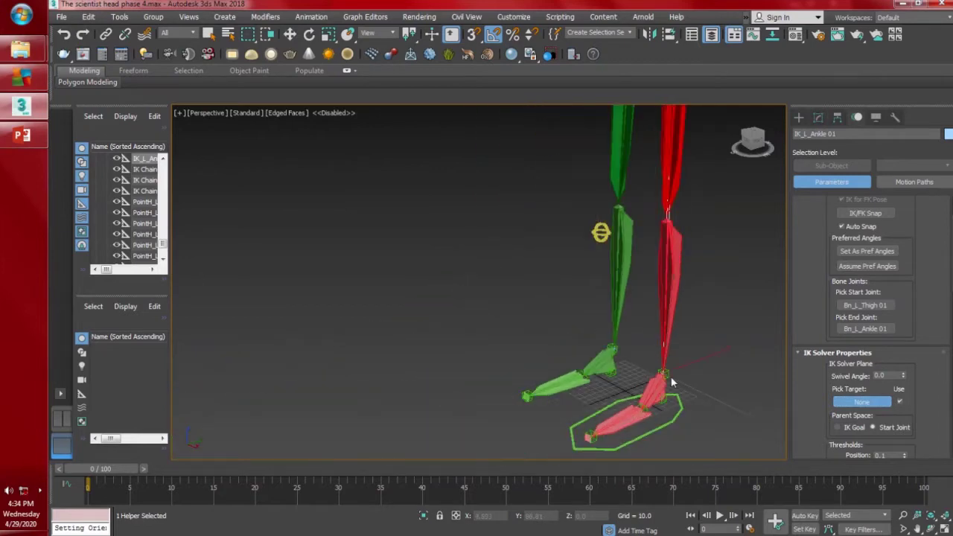
left_click(627, 287)
- Inspect the knee control and the left ankle IK chain in turn to check the assigned target, and clear the selection
scroll(632, 313, "up", 5)
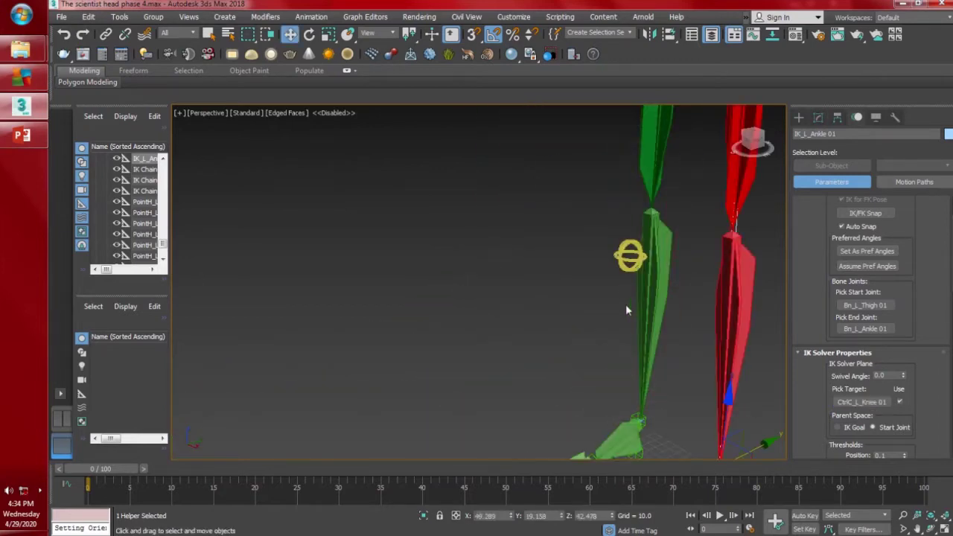
scroll(626, 305, "down", 3)
left_click(633, 279)
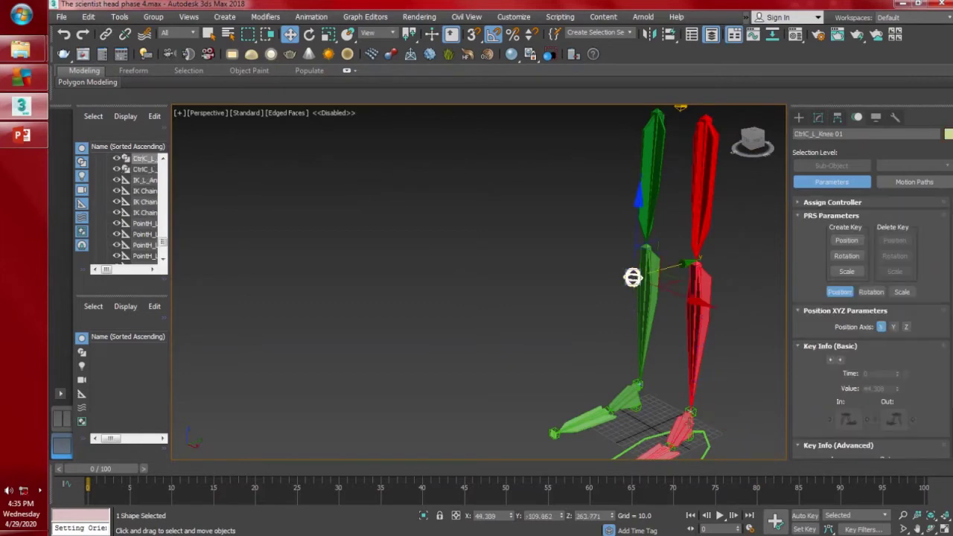
scroll(633, 277, "up", 2)
scroll(669, 371, "up", 4)
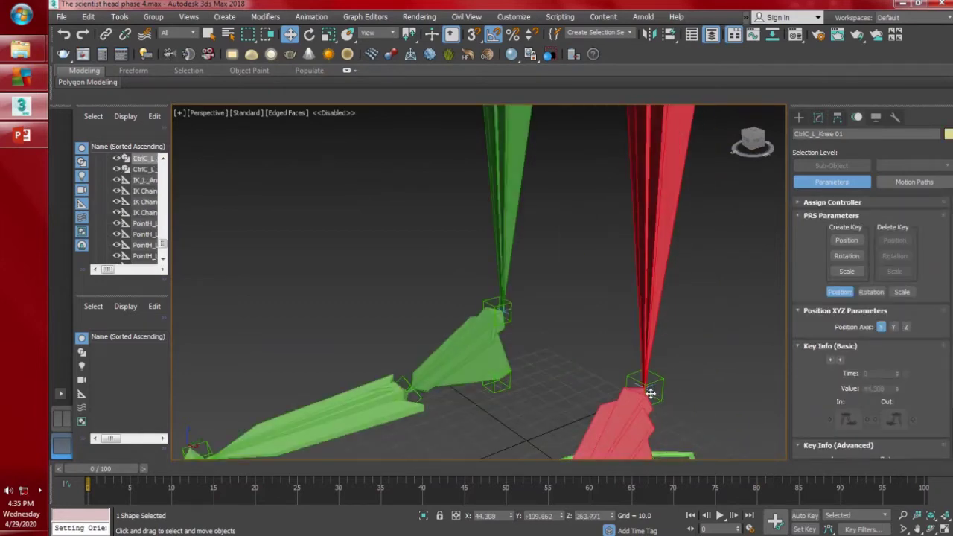
left_click(650, 393)
scroll(680, 361, "down", 4)
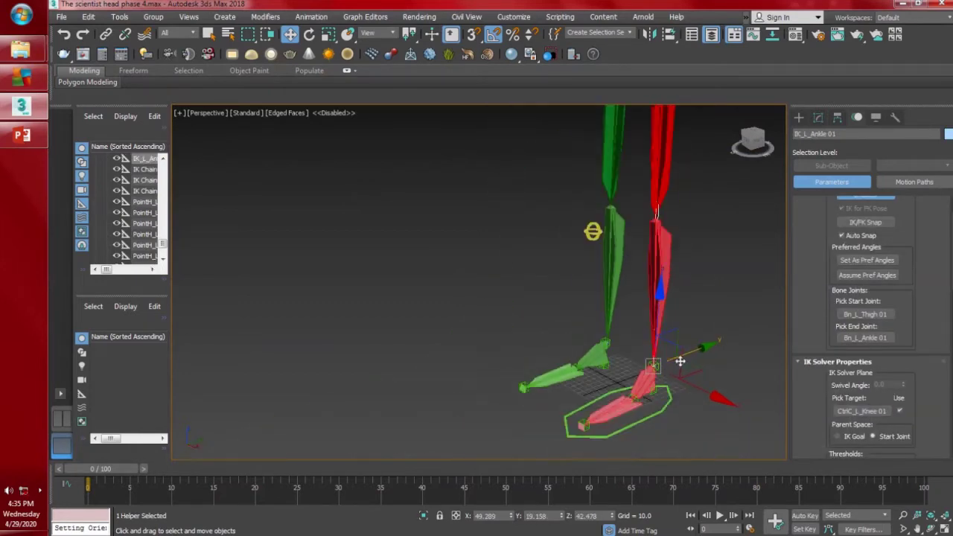
left_click(726, 298)
middle_click_drag(608, 323, 612, 366)
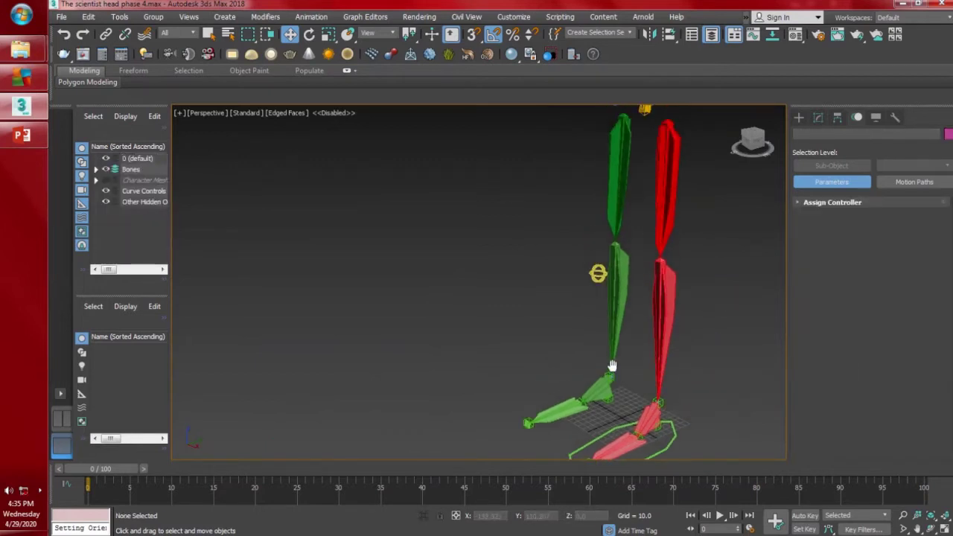
- Freeze the transforms of the left knee control and accept the additional controller layer
left_click(598, 274)
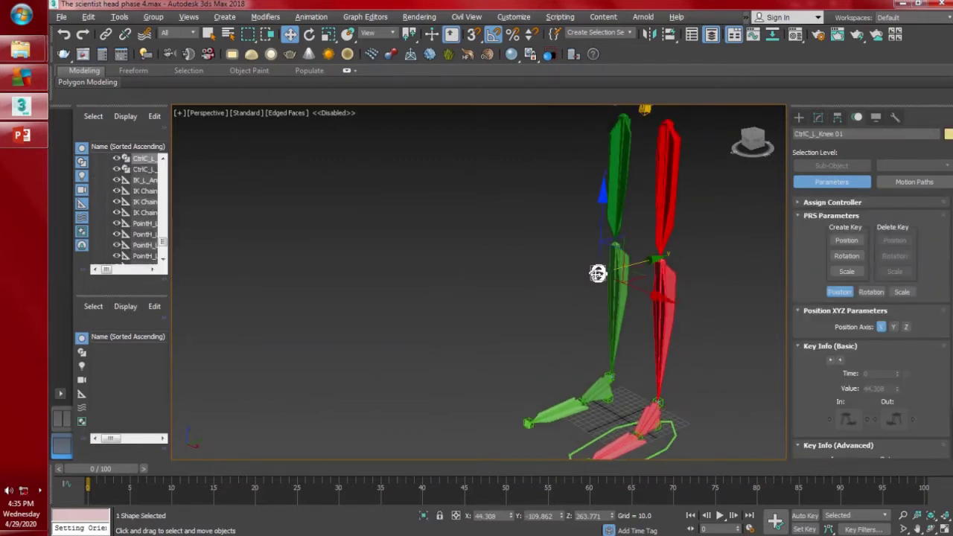
right_click(598, 273)
left_click(555, 232)
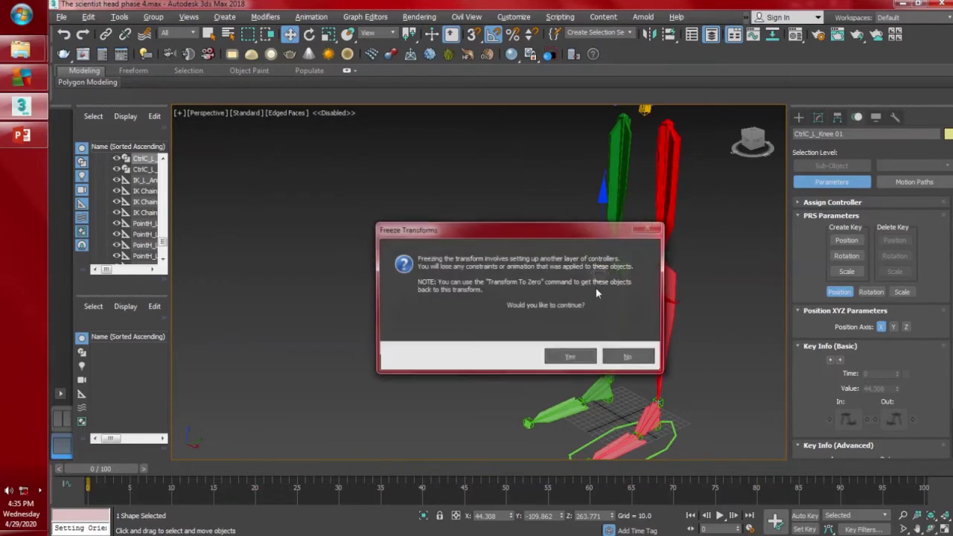
left_click(569, 363)
- Move the left knee control to test how the leg follows it, and undo the move
middle_click_drag(578, 362, 652, 360, "alt")
left_click_drag(661, 286, 608, 328)
key("ctrl+z")
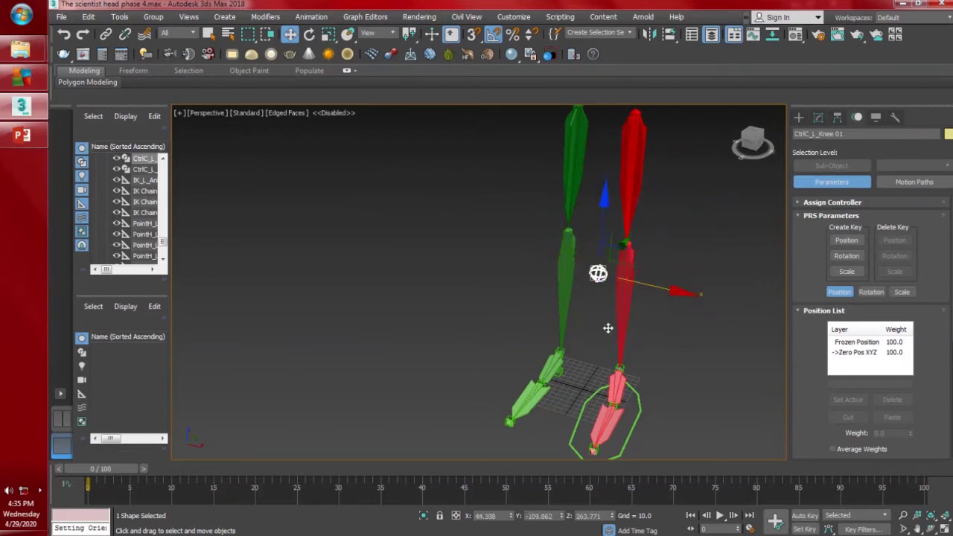
- Switch to the Front view around the pelvis bone and start a Line spline with grid snapping enabled
middle_click_drag(681, 228, 668, 304)
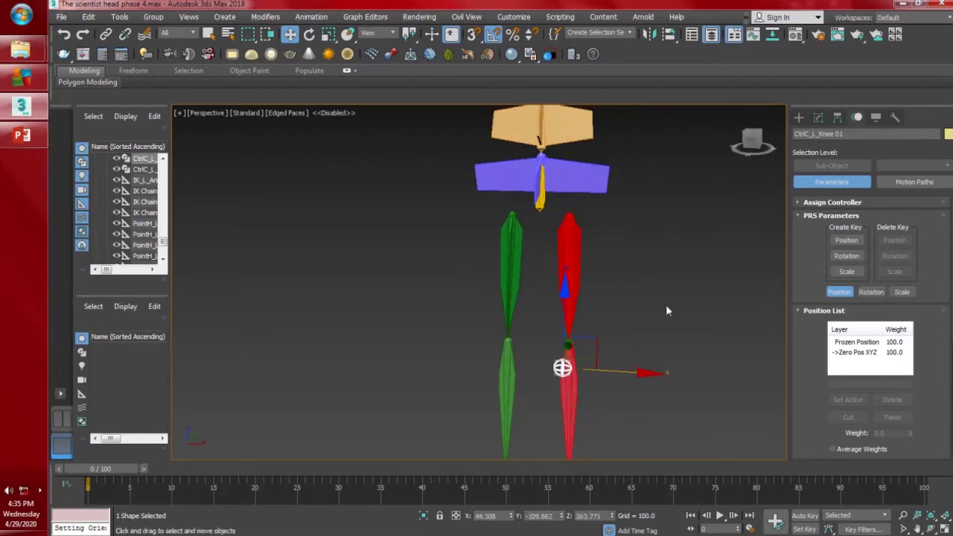
key("f")
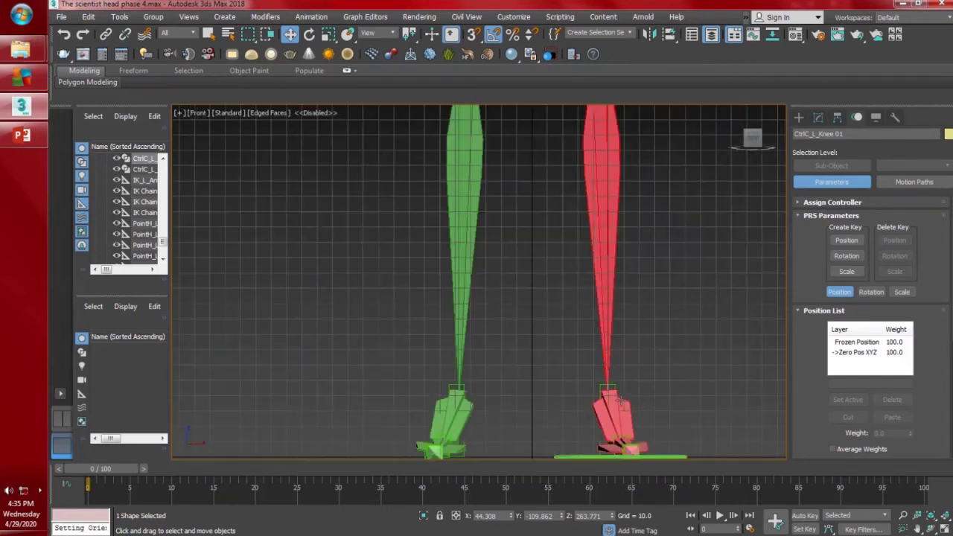
middle_click_drag(589, 402, 584, 447)
middle_click_drag(588, 256, 589, 428)
middle_click_drag(584, 266, 536, 458)
middle_click_drag(545, 259, 543, 371)
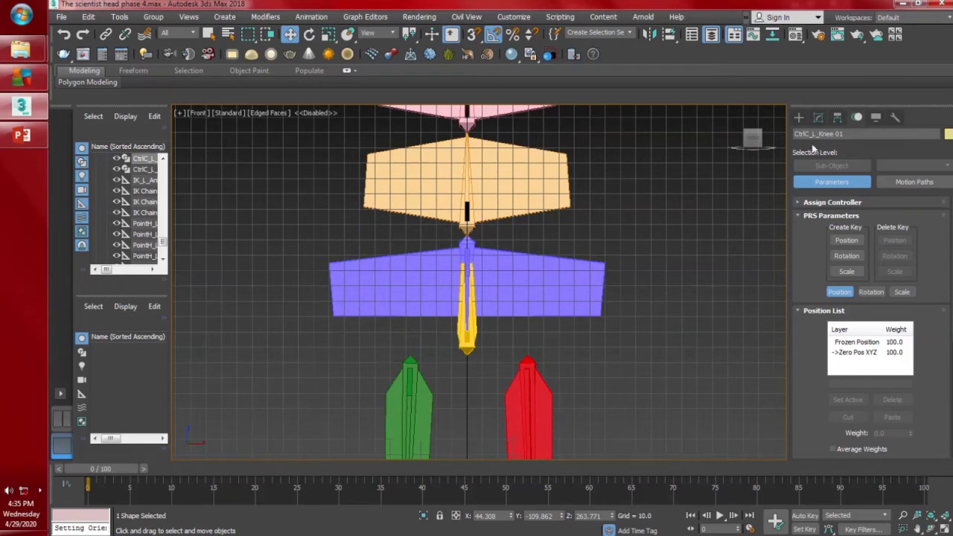
left_click(798, 117)
left_click(814, 135)
left_click(848, 200)
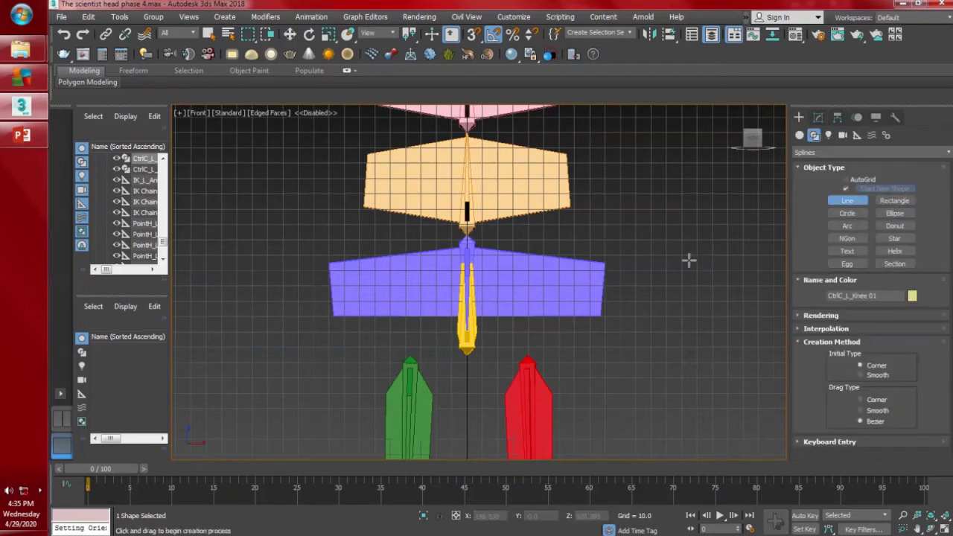
middle_click_drag(689, 259, 602, 238)
left_click(474, 34)
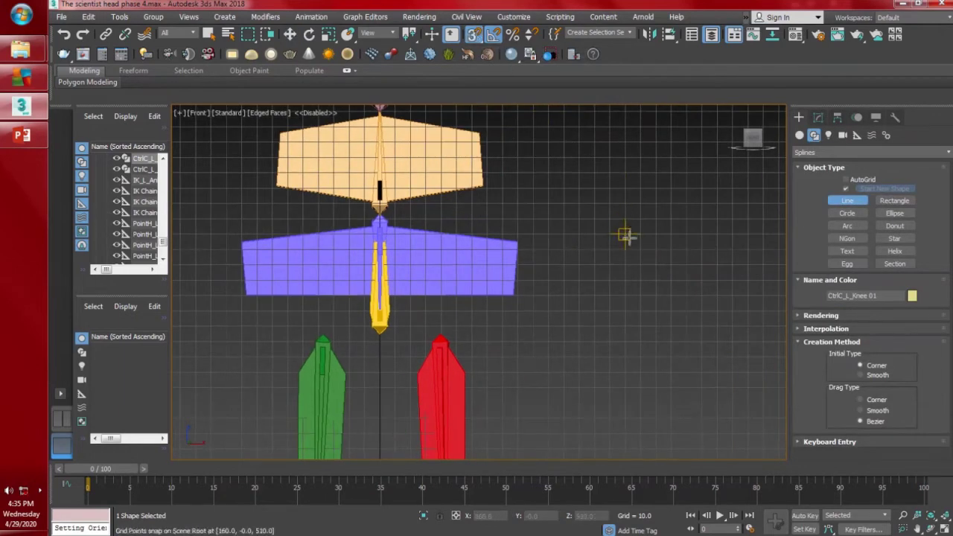
left_click(624, 236)
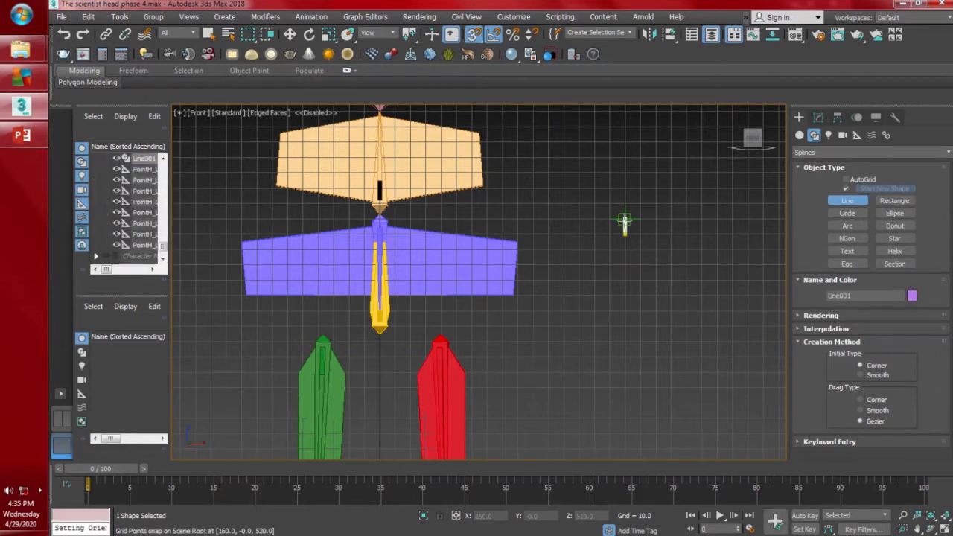
left_click(609, 234)
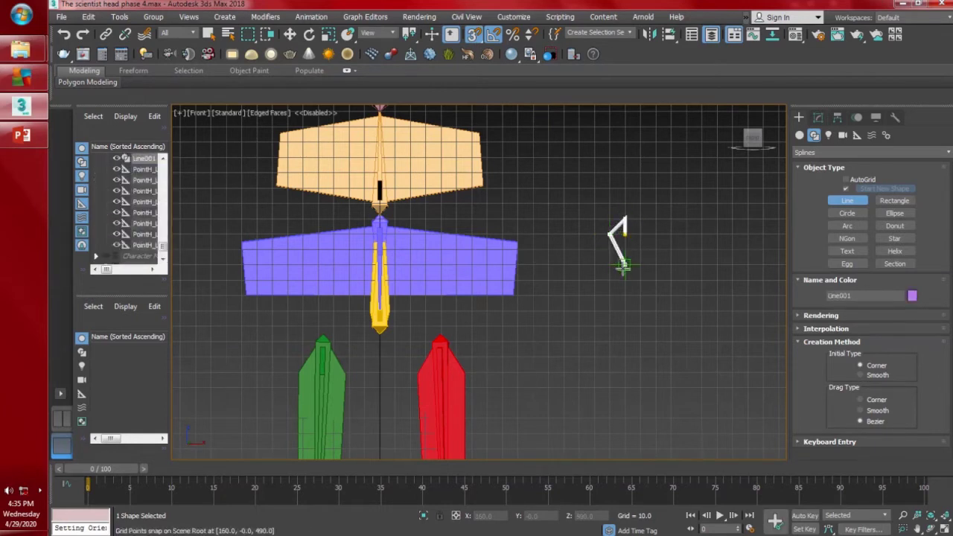
key("BackSpace")
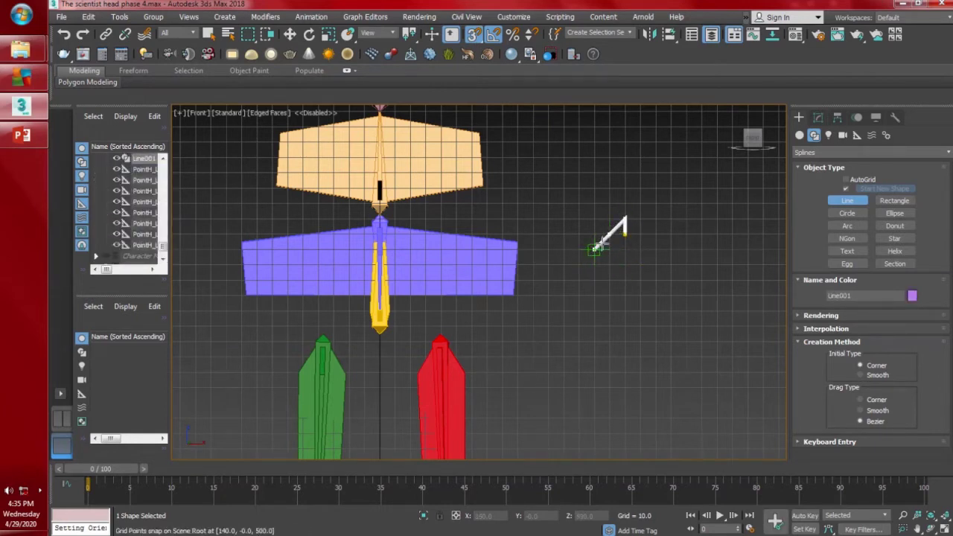
right_click(626, 248)
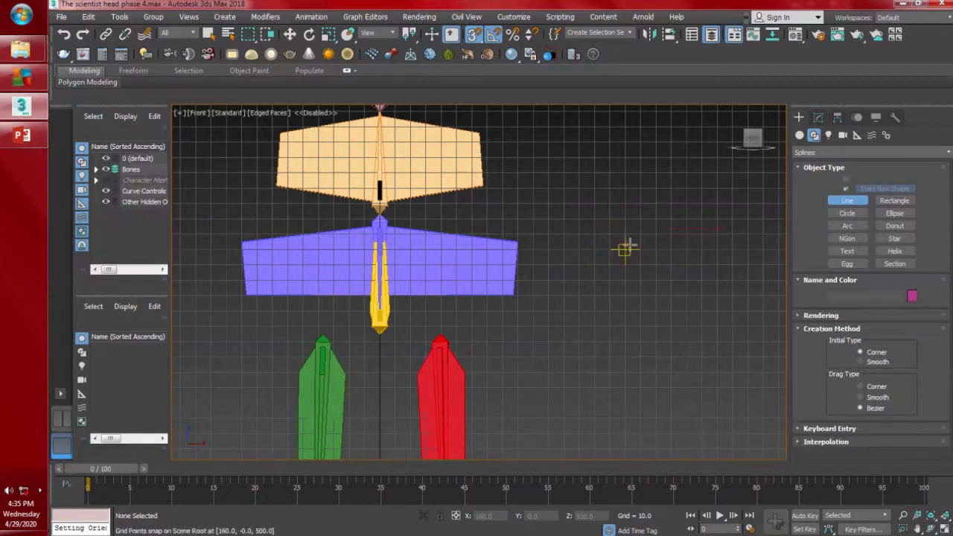
- Draw a closed double-headed horizontal arrow spline beside the pelvis bone, about 60 units wide and 40 units tall, snapped to the grid
left_click(624, 234)
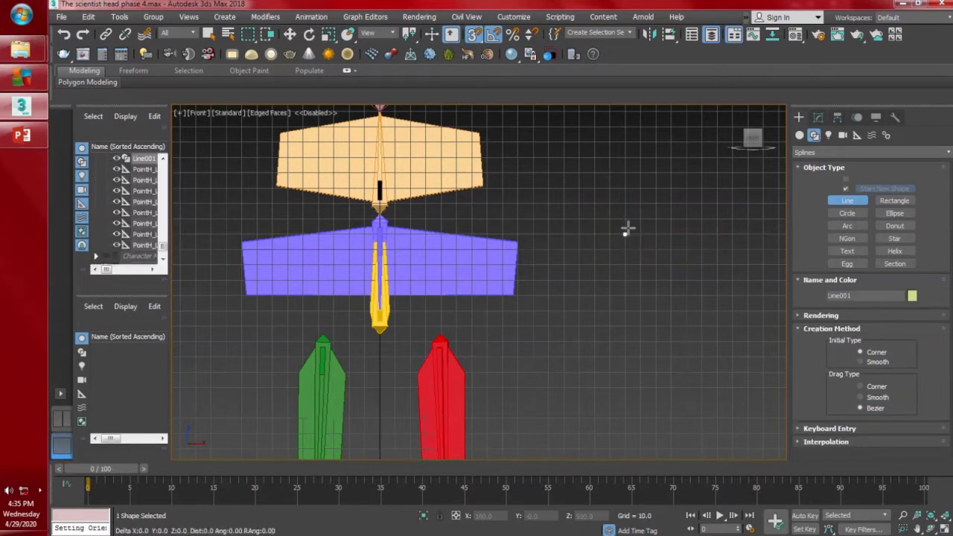
left_click(596, 250)
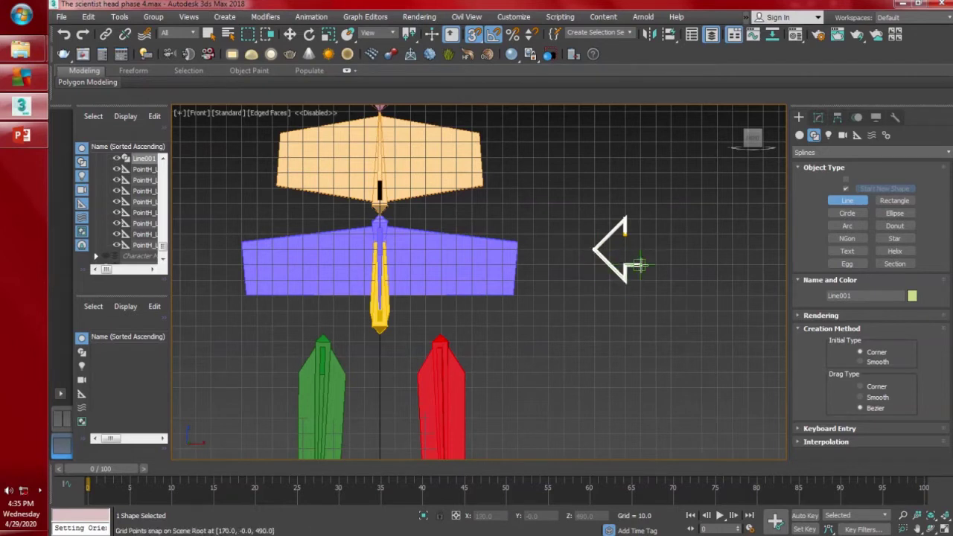
left_click(656, 281)
left_click(687, 251)
left_click(655, 218)
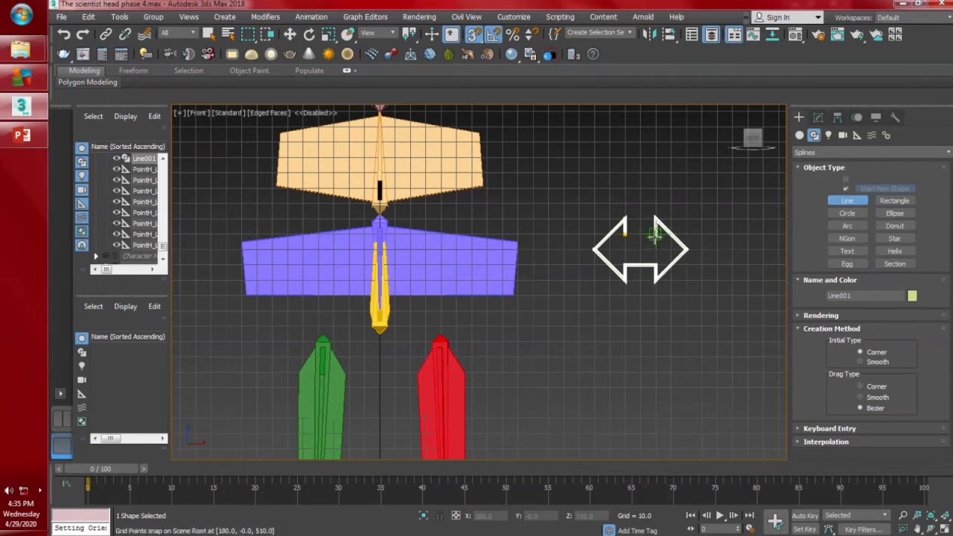
left_click(655, 234)
left_click(626, 233)
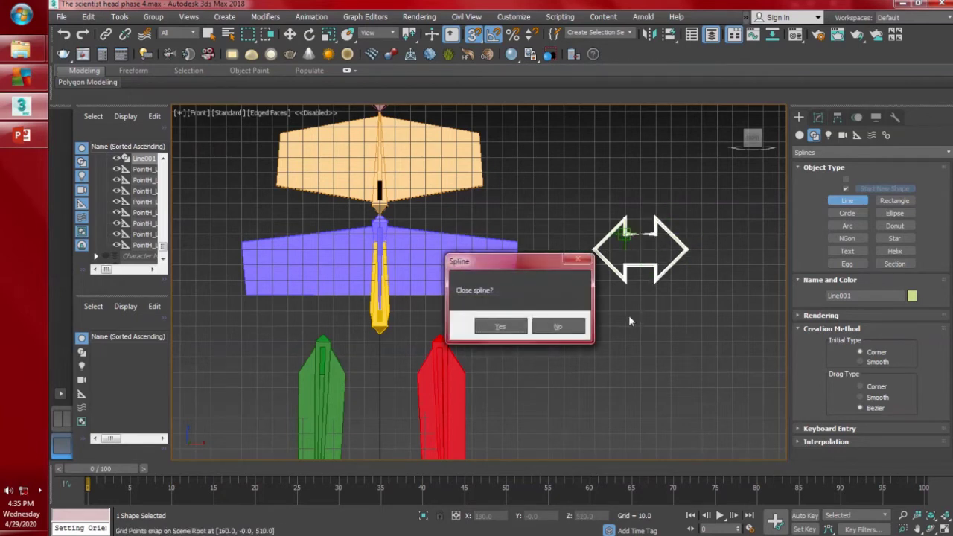
left_click(511, 326)
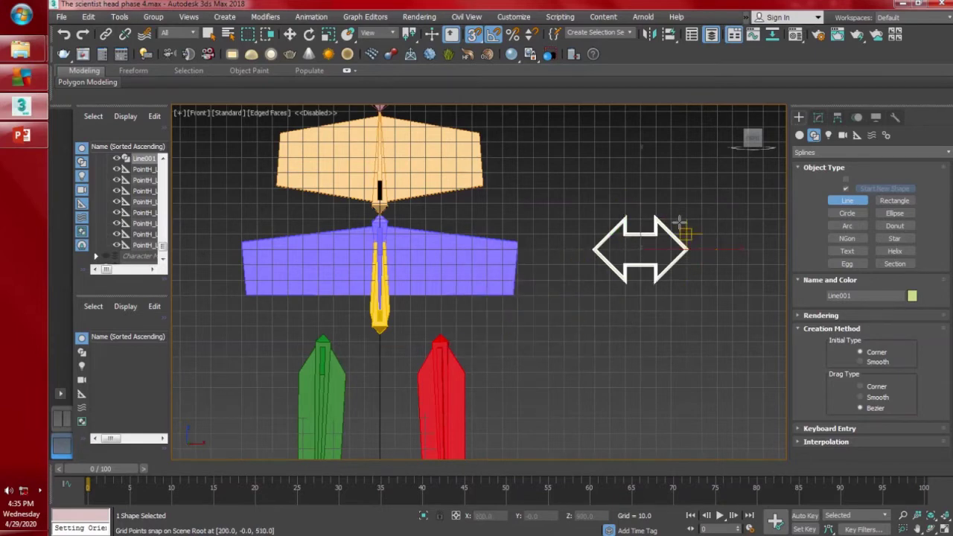
- Turn snapping off, scale the arrow down, and move it closer to the pelvis bone, to about X 133 and Z 489
key("w")
scroll(633, 287, "down", 3)
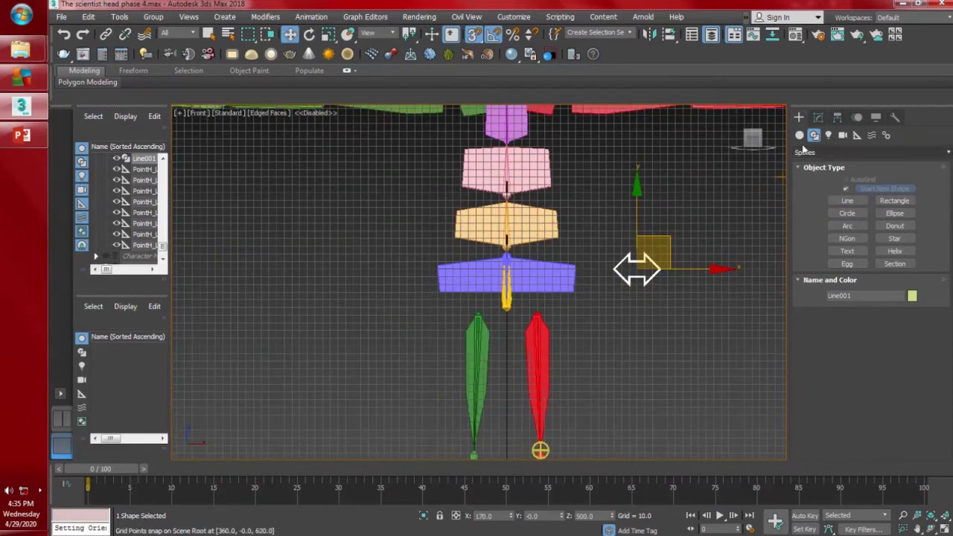
left_click(474, 35)
scroll(645, 279, "up", 5)
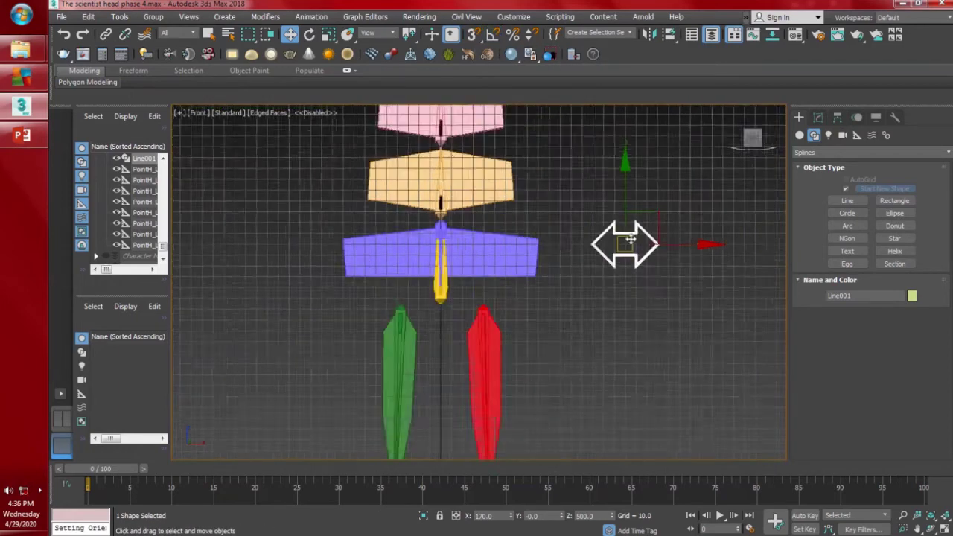
key("r")
left_click_drag(636, 242, 585, 253)
key("w")
left_click_drag(539, 197, 539, 226)
scroll(504, 277, "down", 3)
middle_click_drag(542, 279, 639, 279)
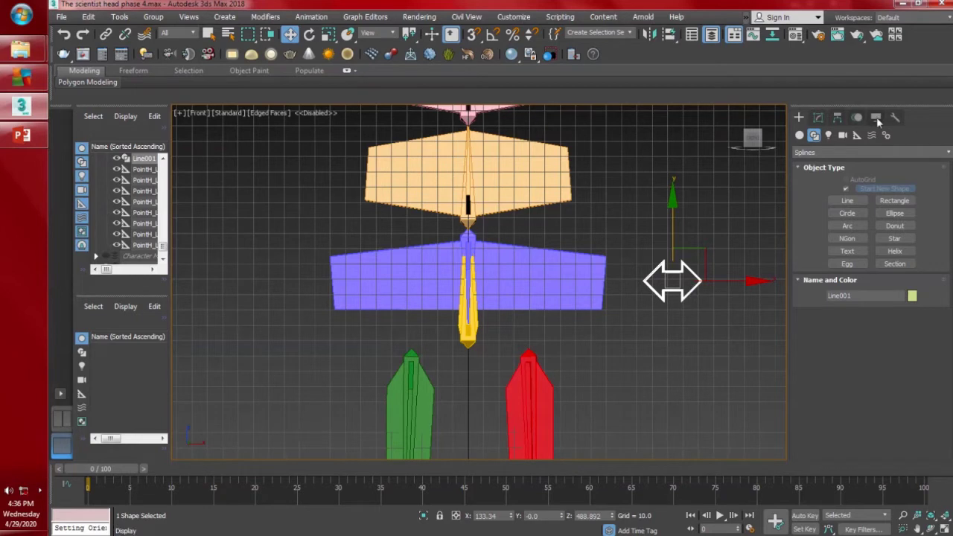
- Align only the arrow's pivot to the pelvis bone Bone001 and mirror the arrow across X as a copy
left_click(877, 117)
left_click(873, 202)
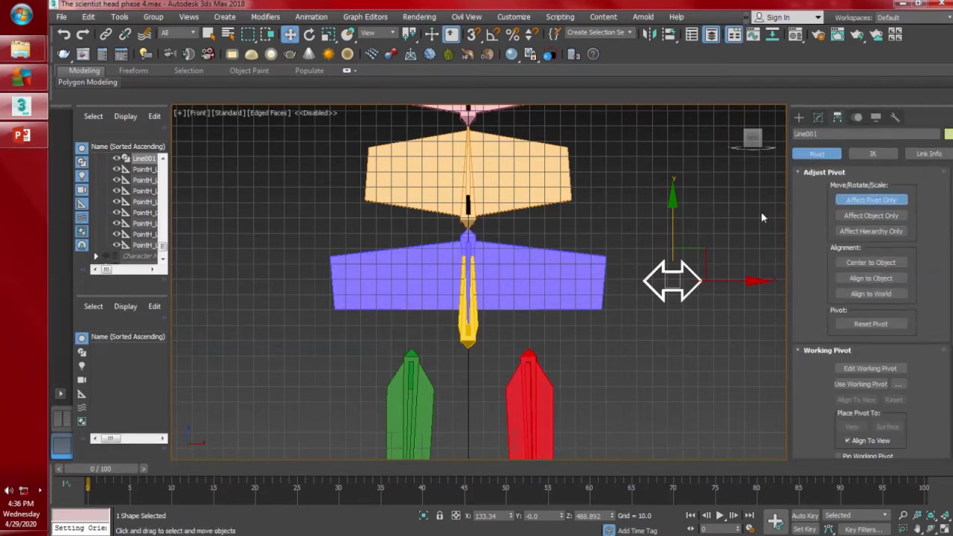
key("shift+a")
left_click(507, 281)
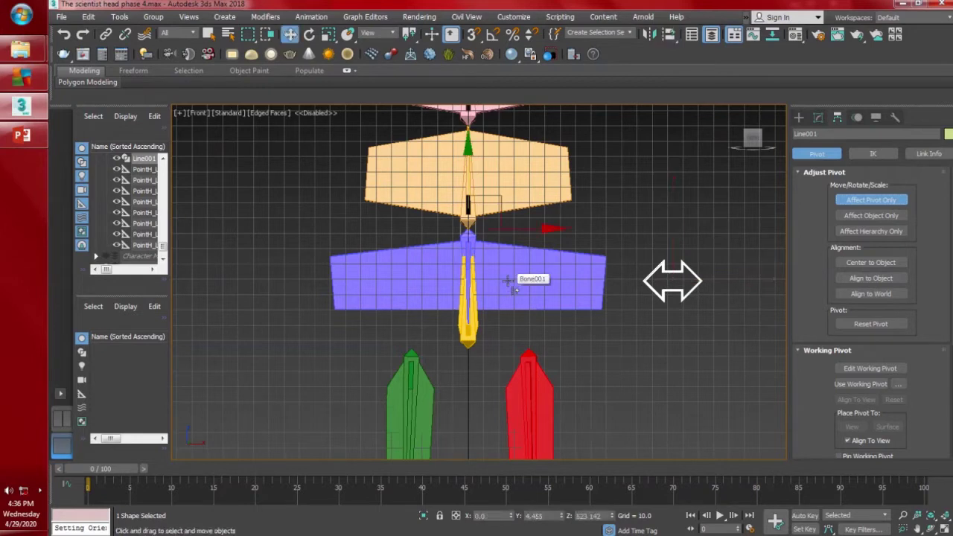
left_click(858, 200)
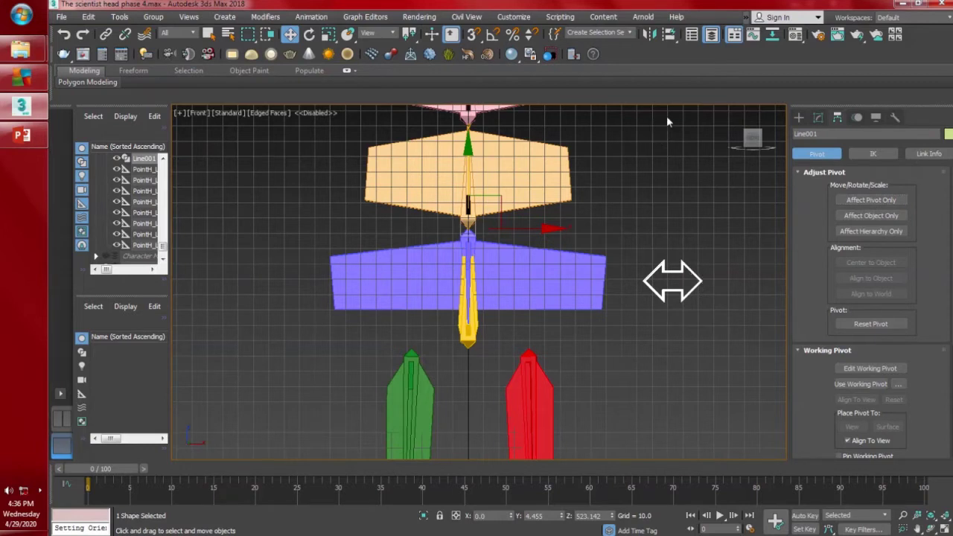
left_click(649, 34)
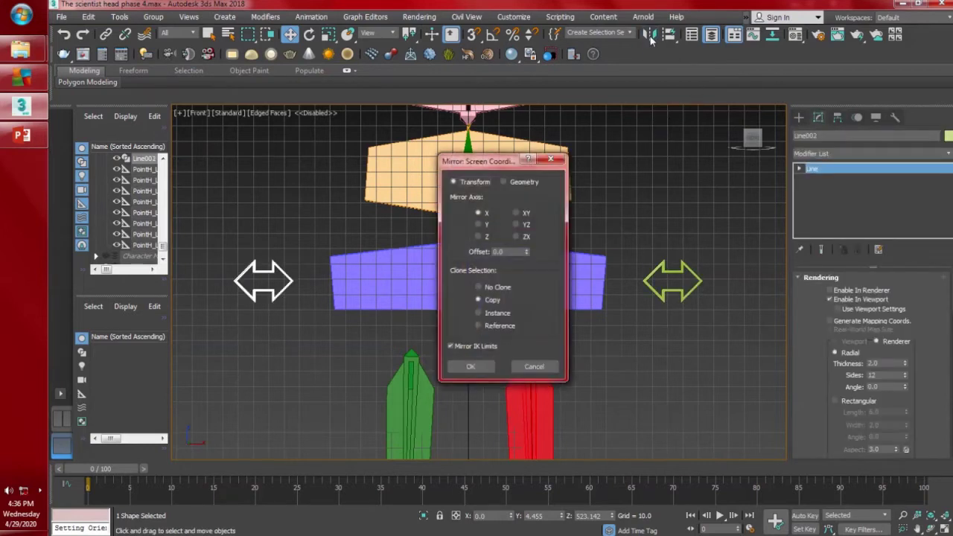
left_click(484, 366)
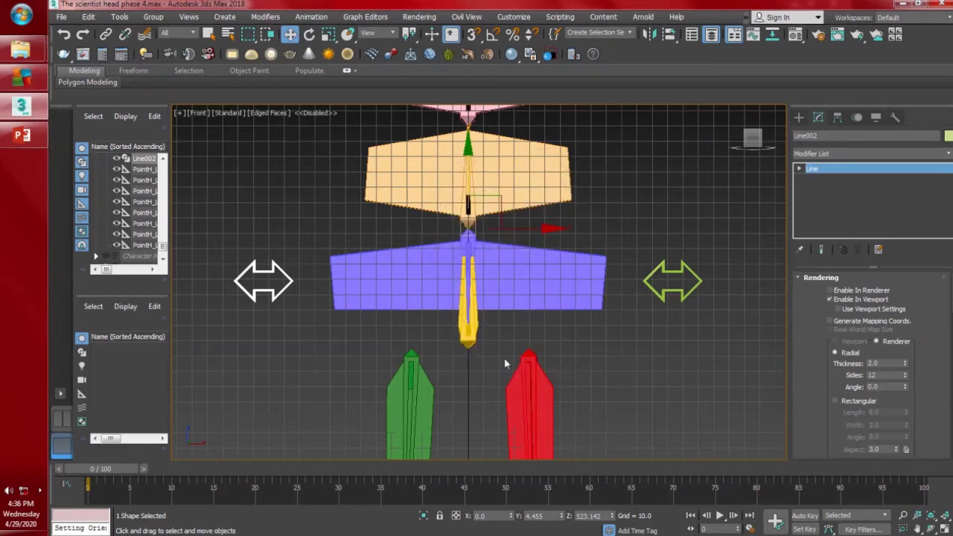
- Attach the mirrored arrow to the original arrow and rename the combined shape with the base name CtrlC_HipeShake
left_click(700, 281)
left_click(799, 278)
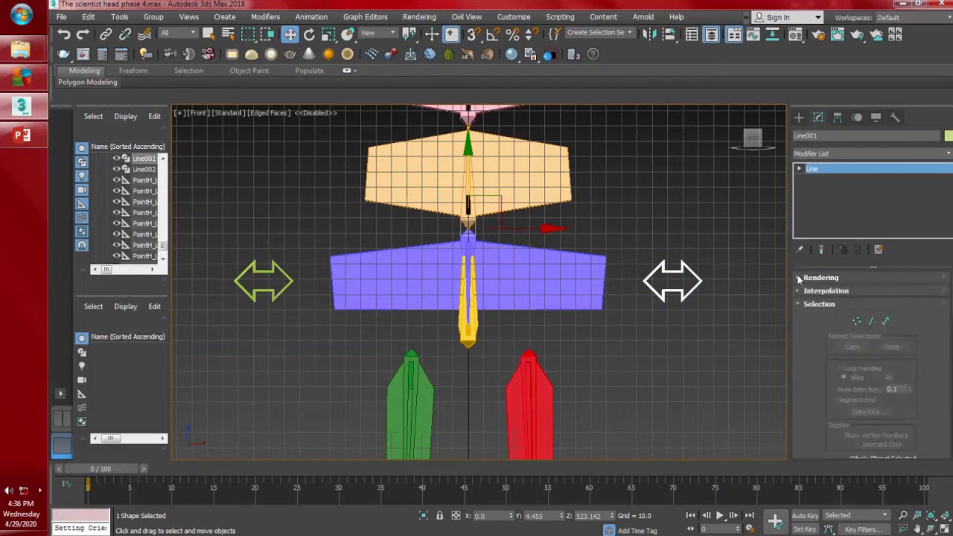
left_click(800, 304)
left_click(847, 395)
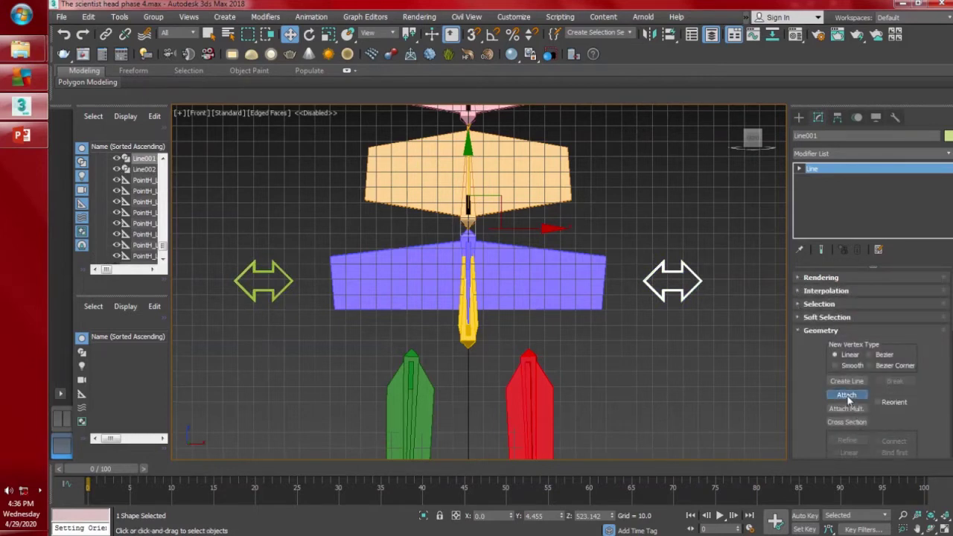
left_click(286, 280)
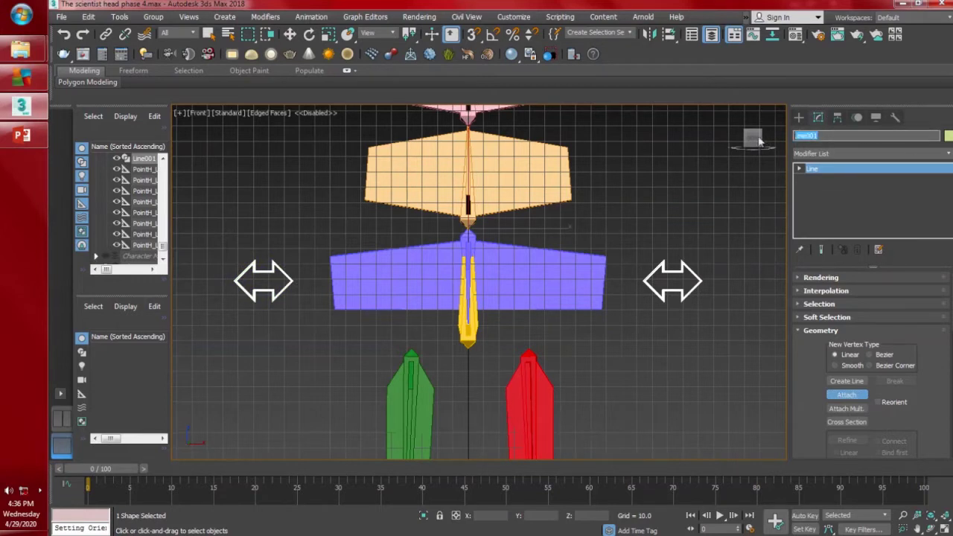
type("Ctrl_HipeShake")
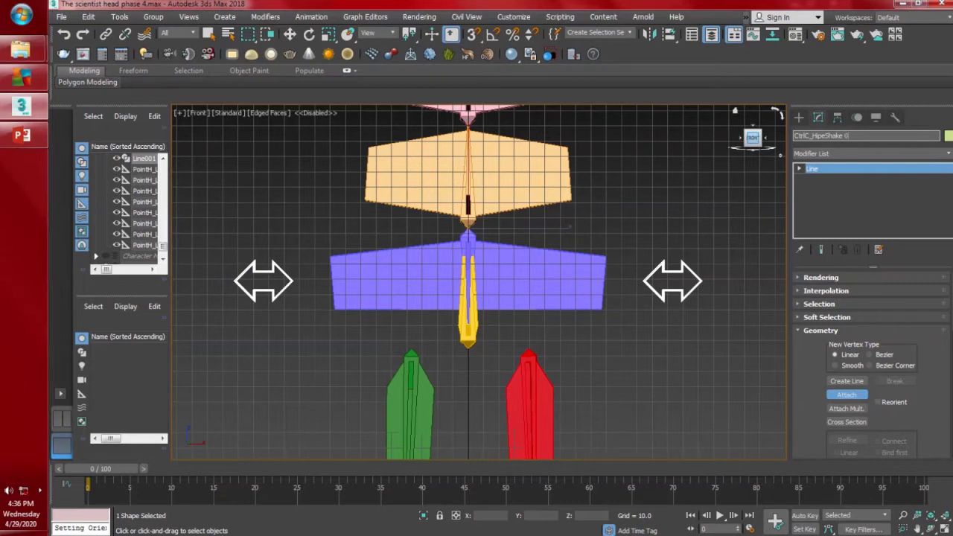
key("Return")
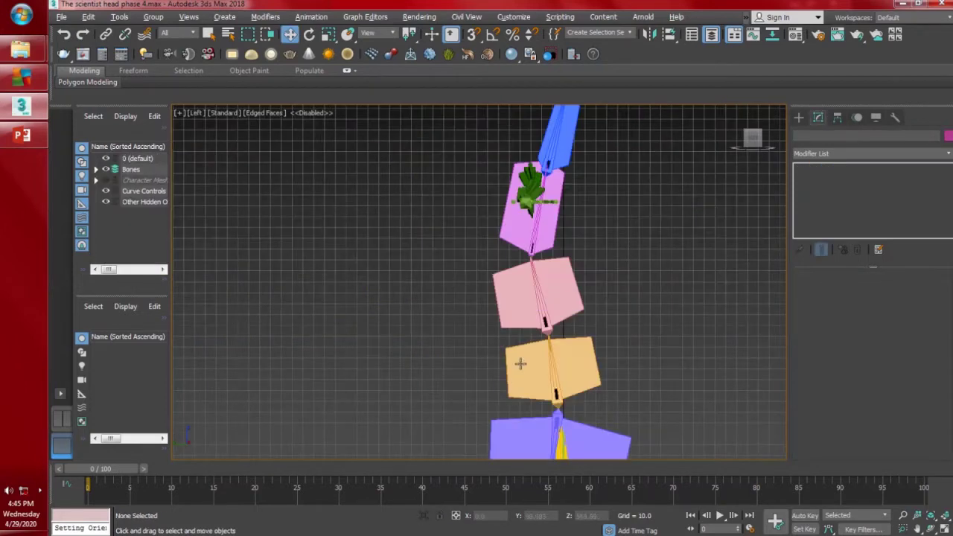
- Draw a closed, grid-snapped double-headed arrow spline in the Left view beside the lower spine bone, about 60 by 40 units
left_click(798, 117)
left_click(837, 202)
left_click(474, 34)
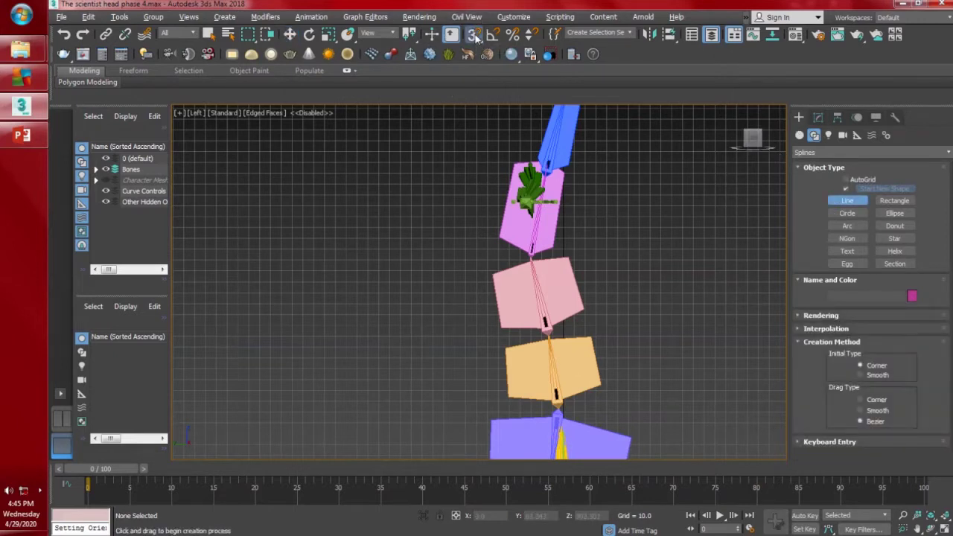
left_click(411, 350)
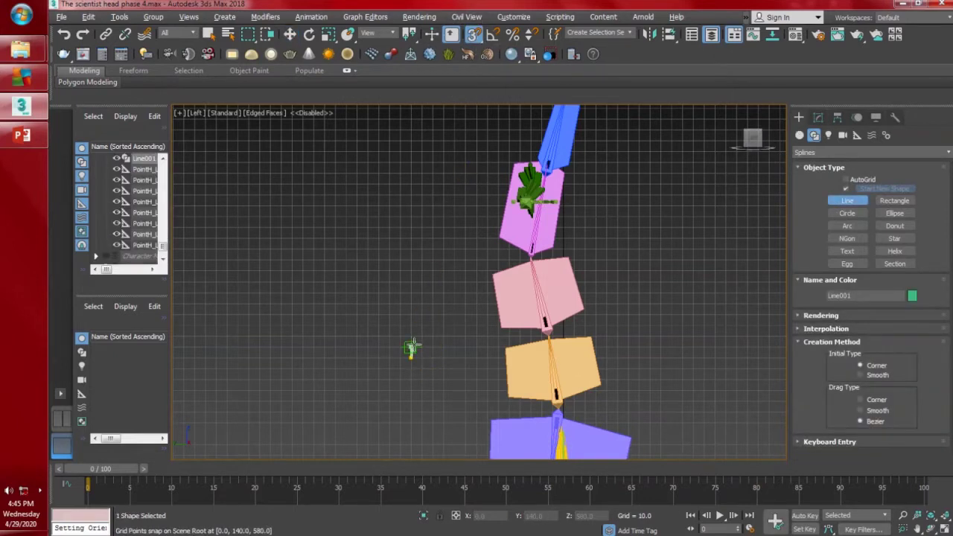
left_click(389, 368)
left_click(412, 393)
left_click(414, 381)
left_click(432, 379)
left_click(432, 391)
left_click(455, 369)
left_click(433, 347)
left_click(432, 357)
left_click(411, 358)
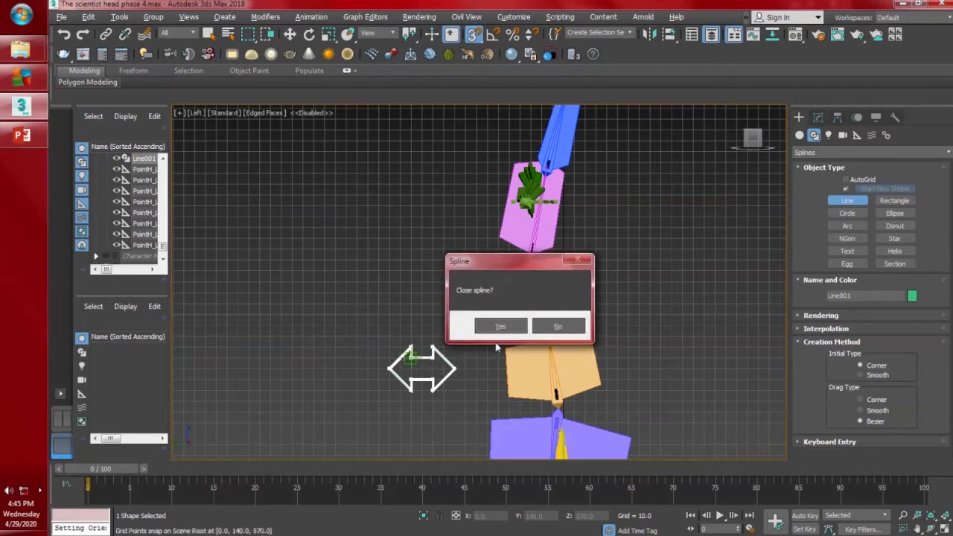
left_click(496, 325)
- Turn snapping off, scale the new arrow uniformly to about 80%, and give it a blue object color
left_click(475, 37)
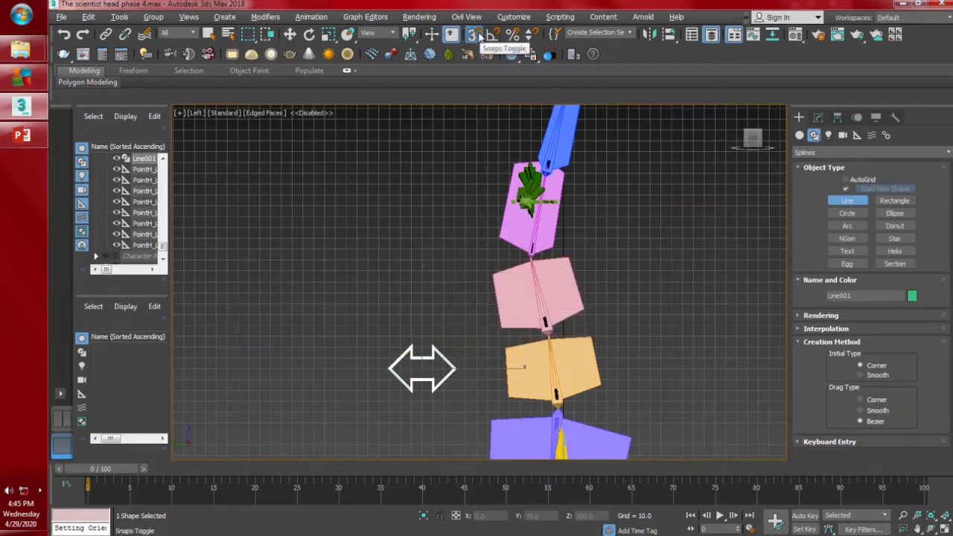
key("r")
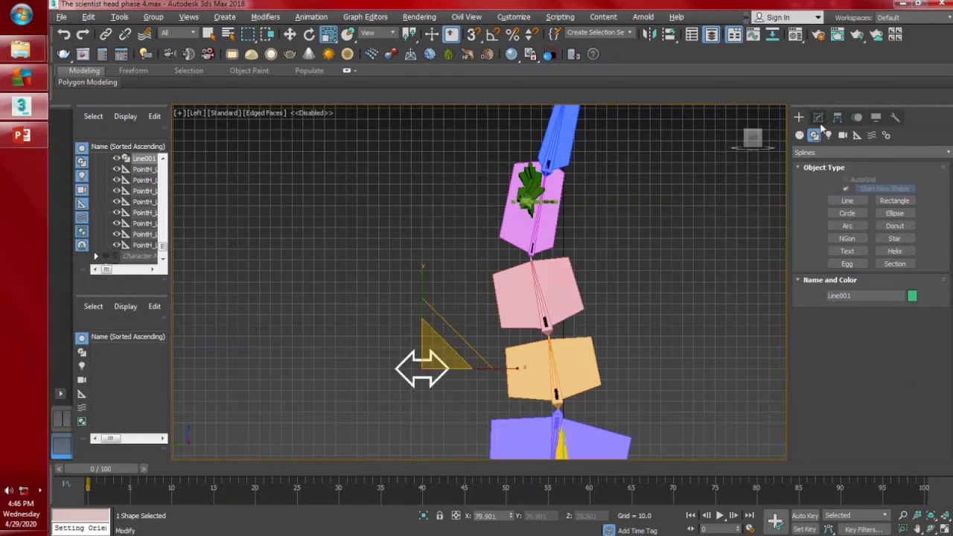
left_click(913, 295)
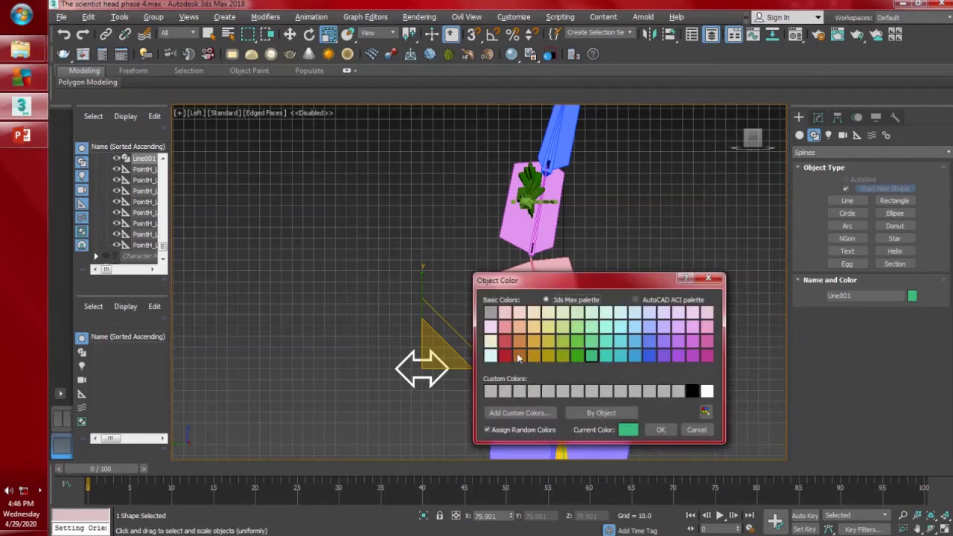
left_click(638, 358)
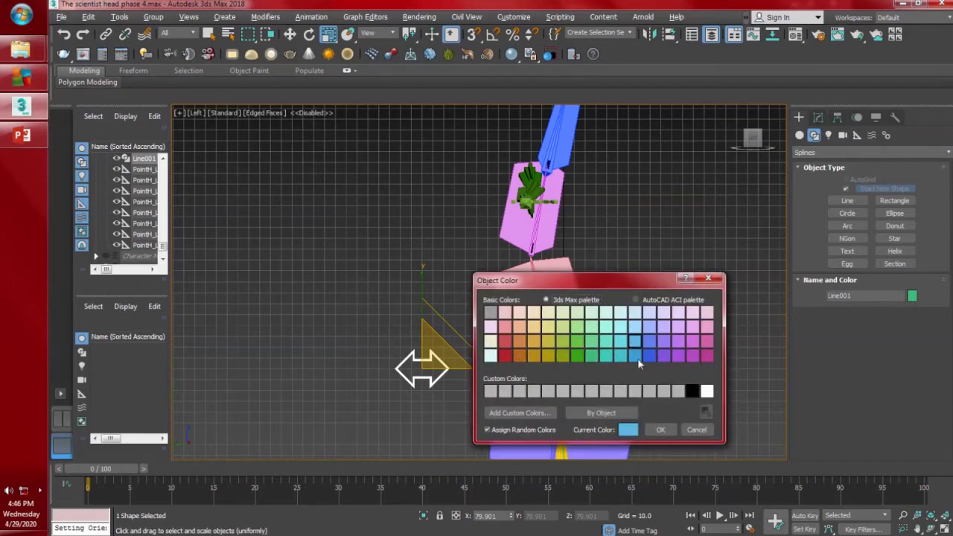
left_click(661, 430)
left_click(472, 276)
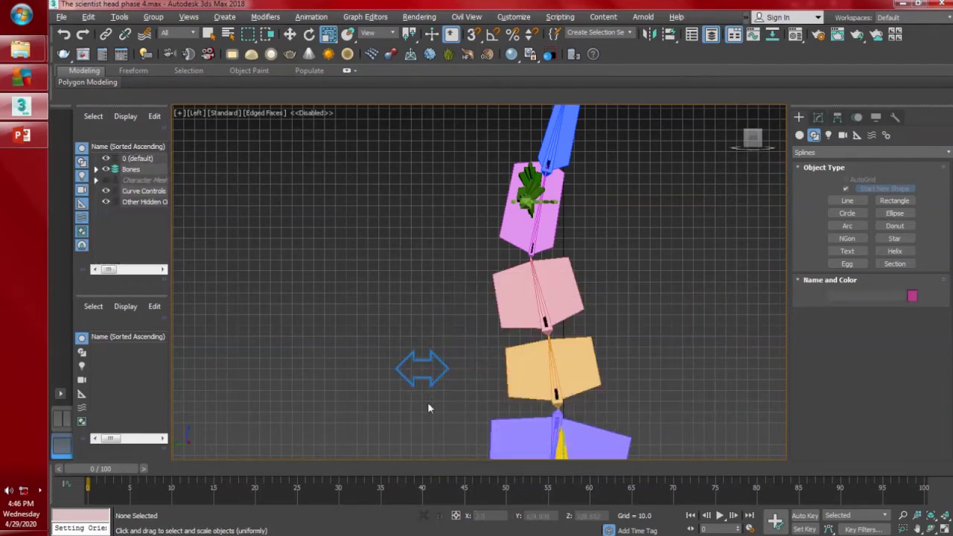
- Clone the blue double-headed arrow upward along the spine as two copies spaced about 59 units apart
left_click(424, 363)
key("w")
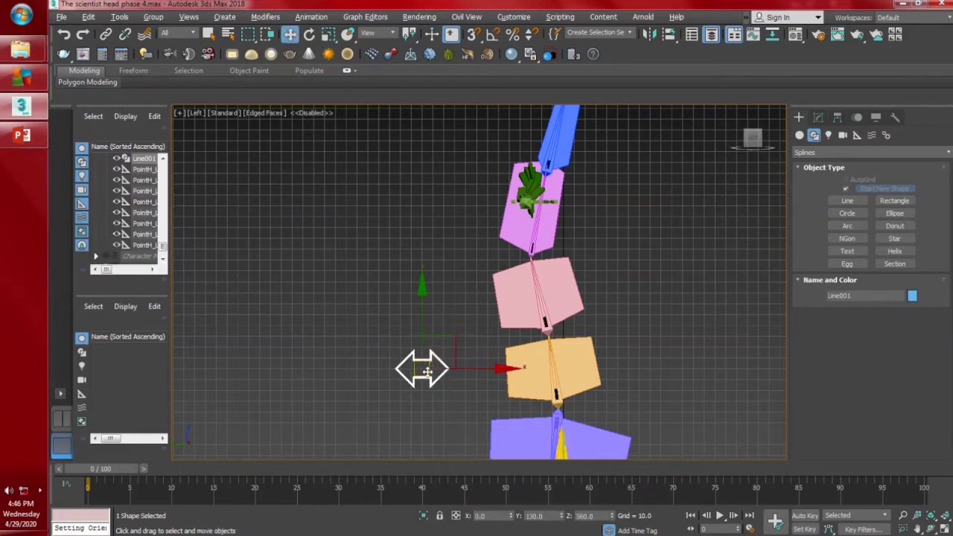
left_click(425, 326)
left_click(421, 359)
left_click_drag(422, 338, 431, 266, "shift")
left_click(534, 278)
left_click(504, 325)
- Shift all three arrows up together by about 6 units beside the spine bones
left_click_drag(362, 191, 449, 417)
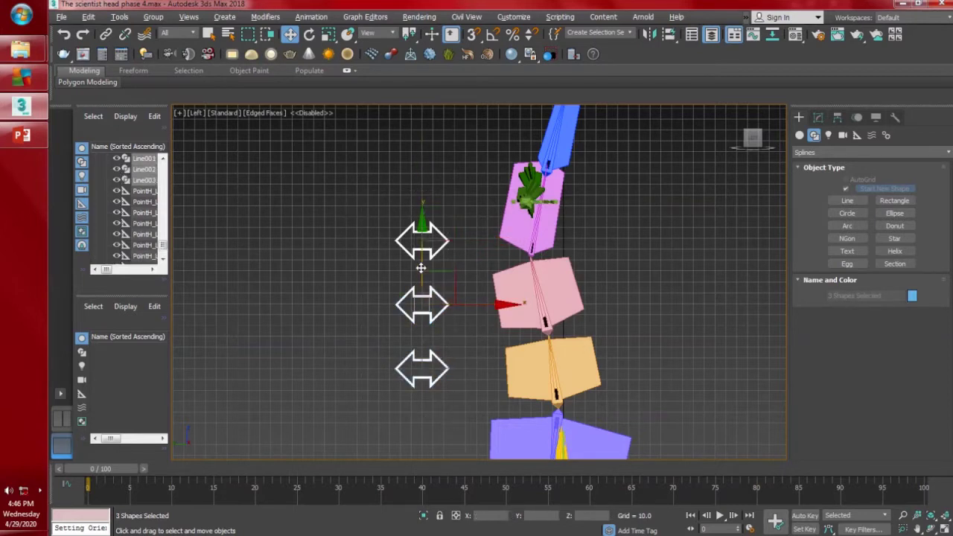
left_click(478, 348)
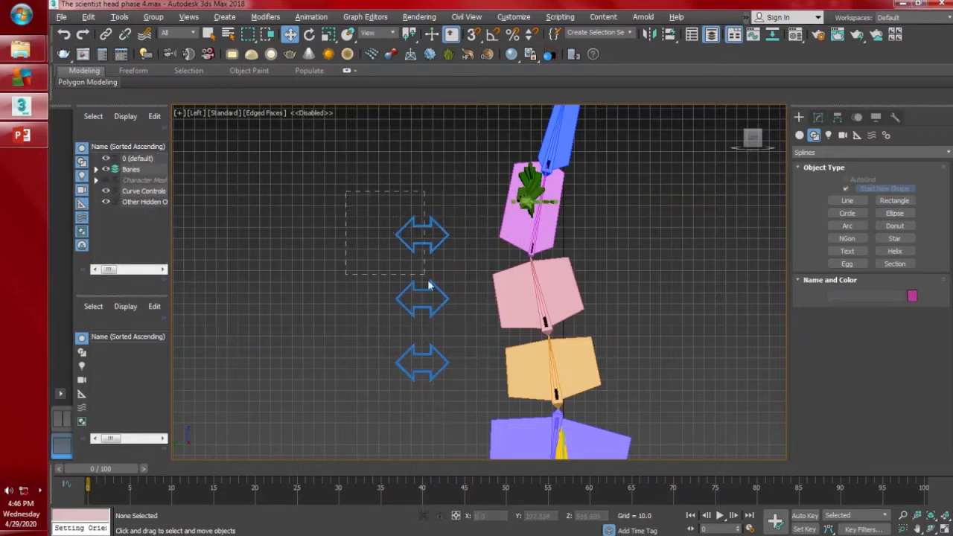
left_click_drag(450, 324, 450, 323)
left_click(479, 343)
- Align only the lowest arrow's pivot to the orange spine bone using Quick Align
left_click(445, 358)
left_click(838, 118)
left_click(871, 200)
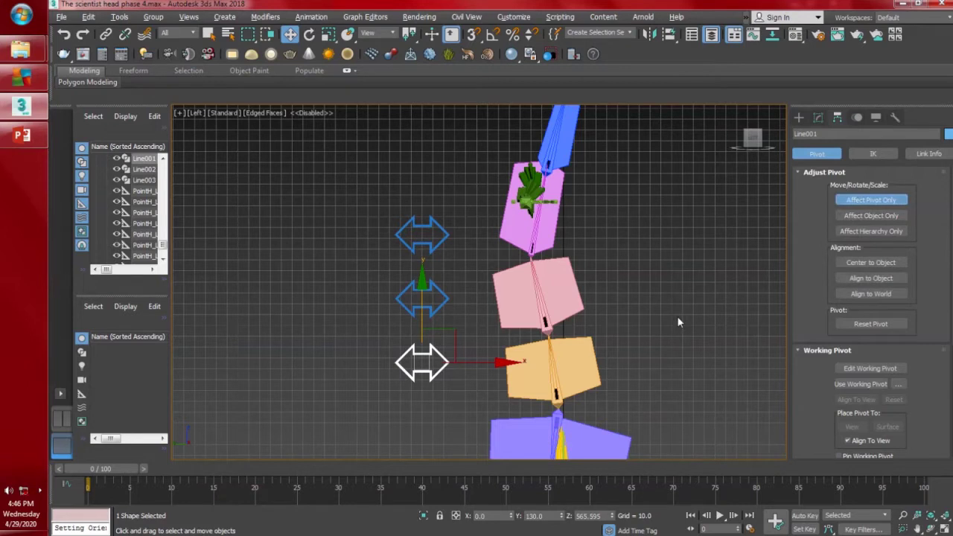
key("shift+a")
left_click(543, 374)
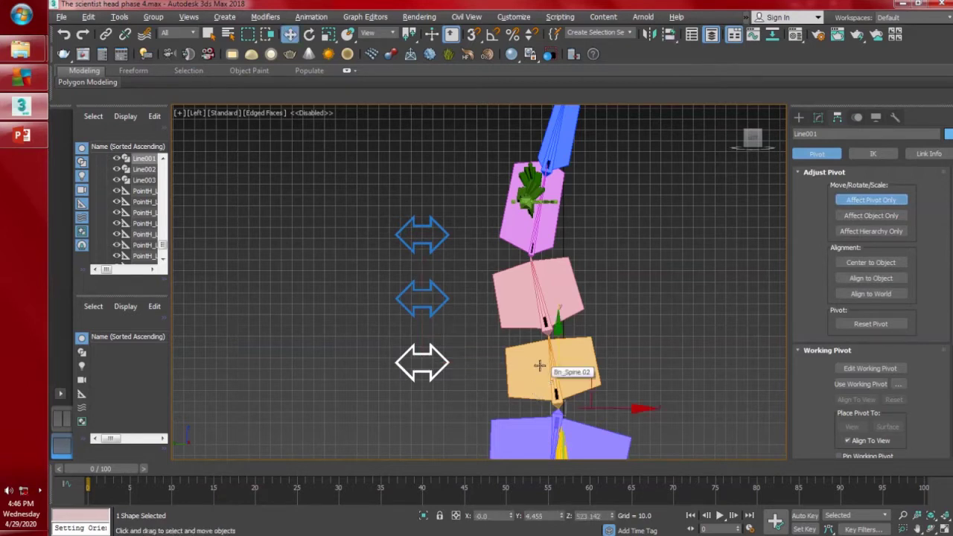
- Align only the middle arrow's pivot to the pink spine bone using Quick Align
left_click(439, 302)
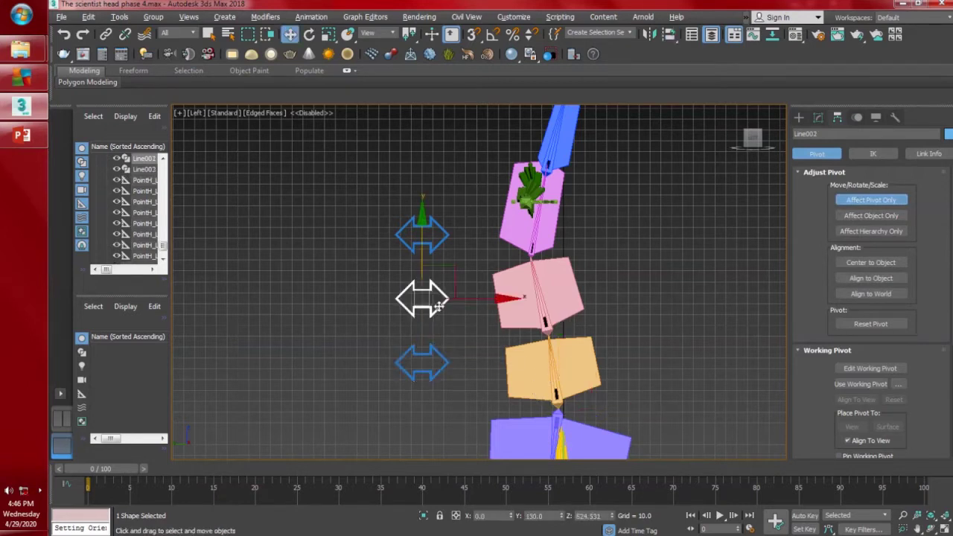
key("shift+a")
left_click(562, 309)
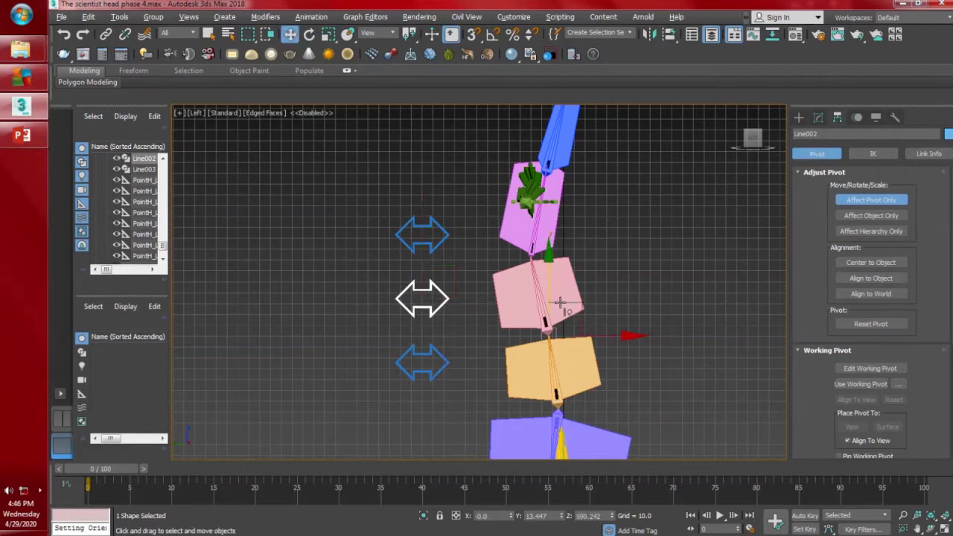
- Align only the uppermost arrow's pivot to the magenta chest bone, and end pivot-only editing
left_click(439, 242)
key("shift+a")
left_click(536, 237)
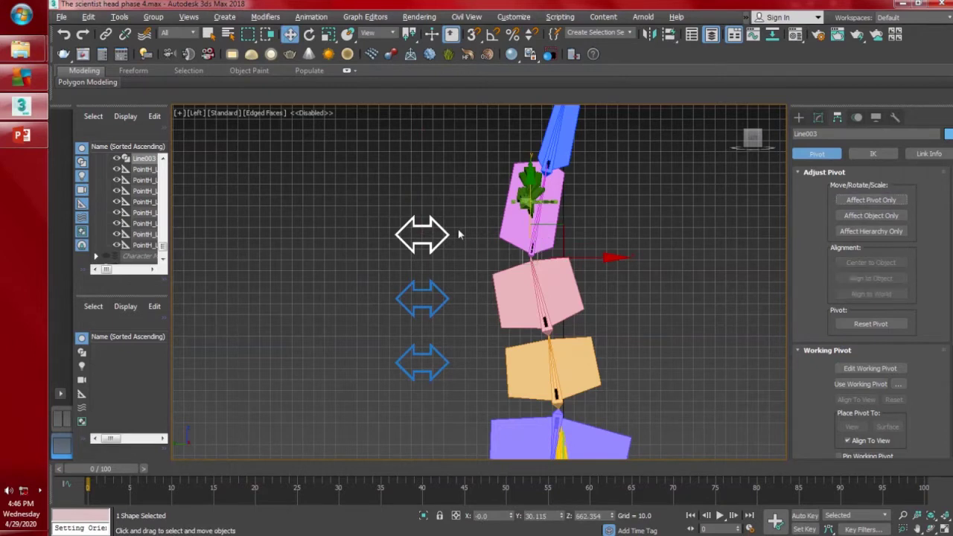
left_click(613, 230)
- Check the chest bone's name and rename the uppermost arrow as CtrlC_Chest 01
left_click(541, 227)
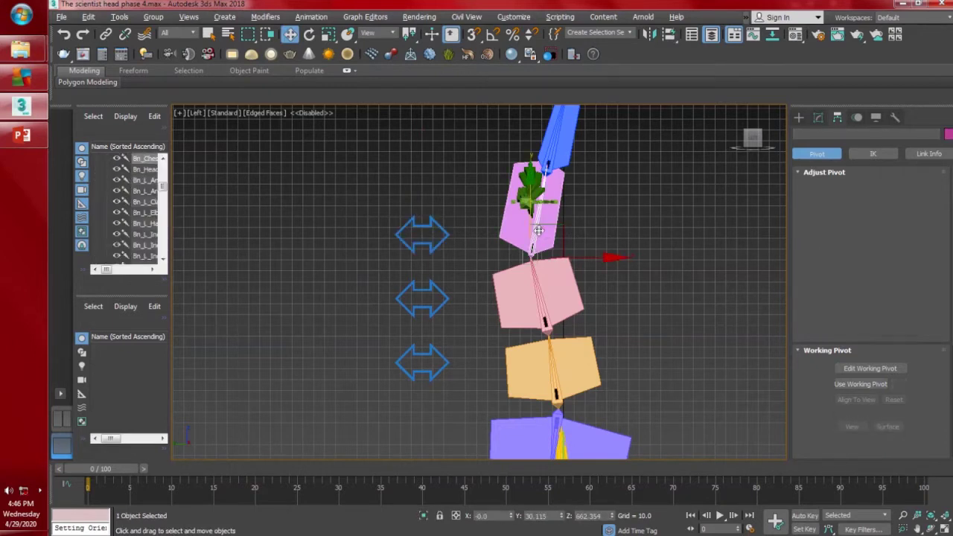
left_click(439, 228)
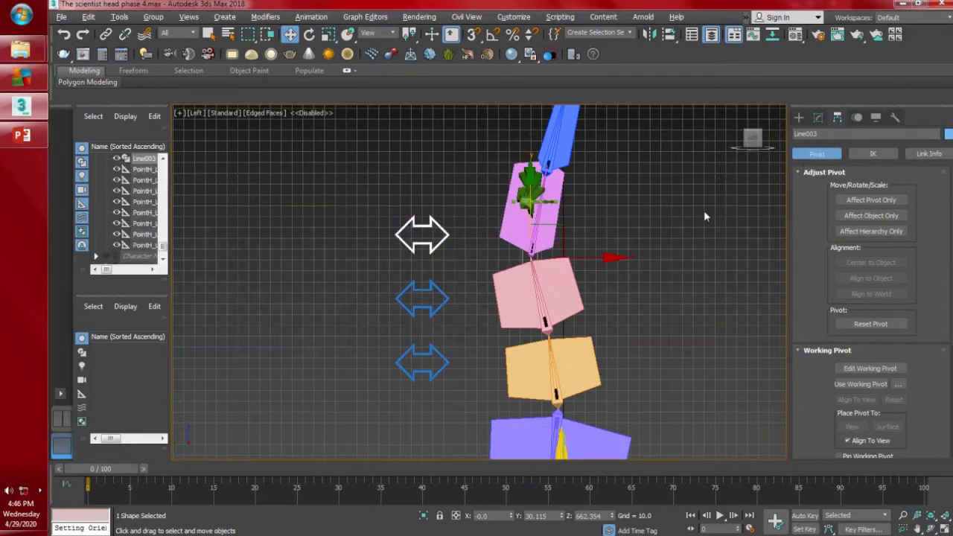
left_click(799, 118)
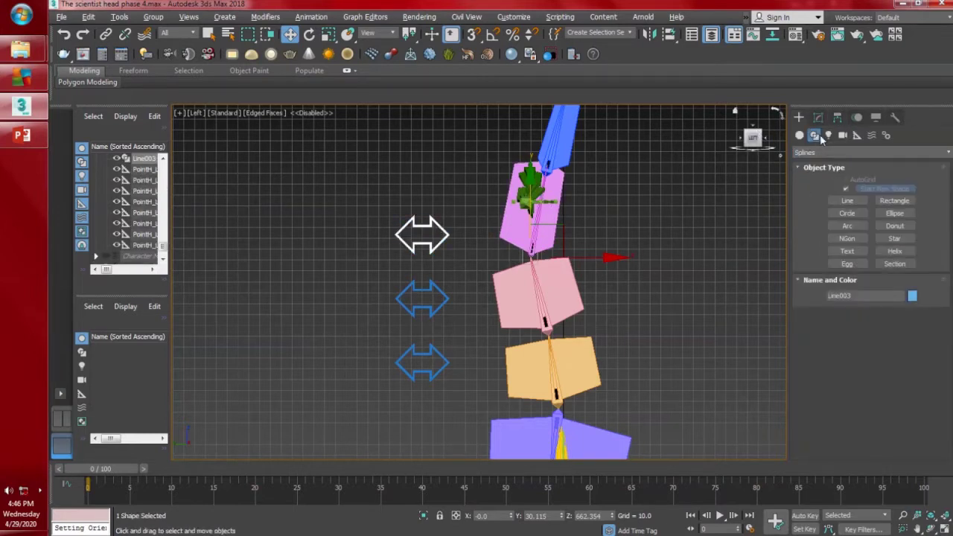
left_click(818, 118)
left_click(836, 135)
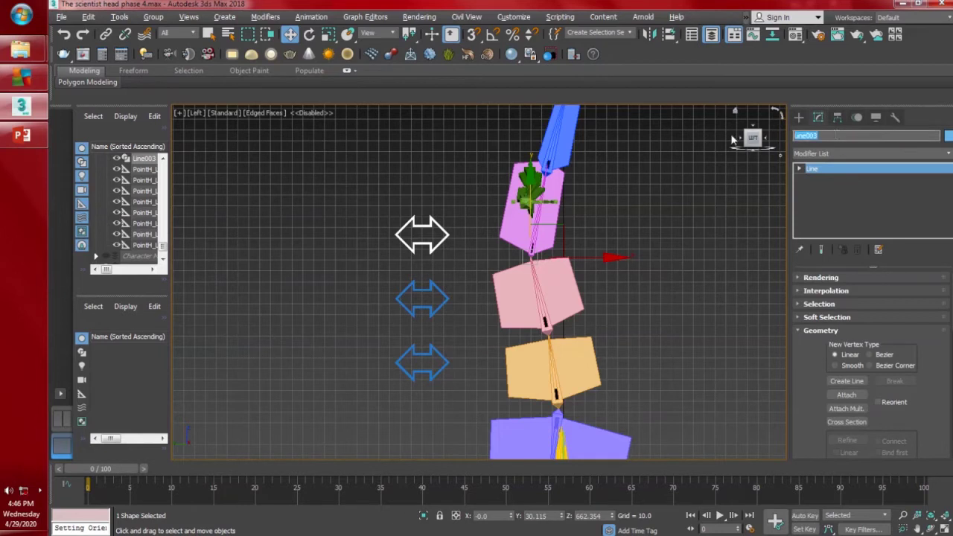
type("C")
type("trlC_Chest 01")
key("Return")
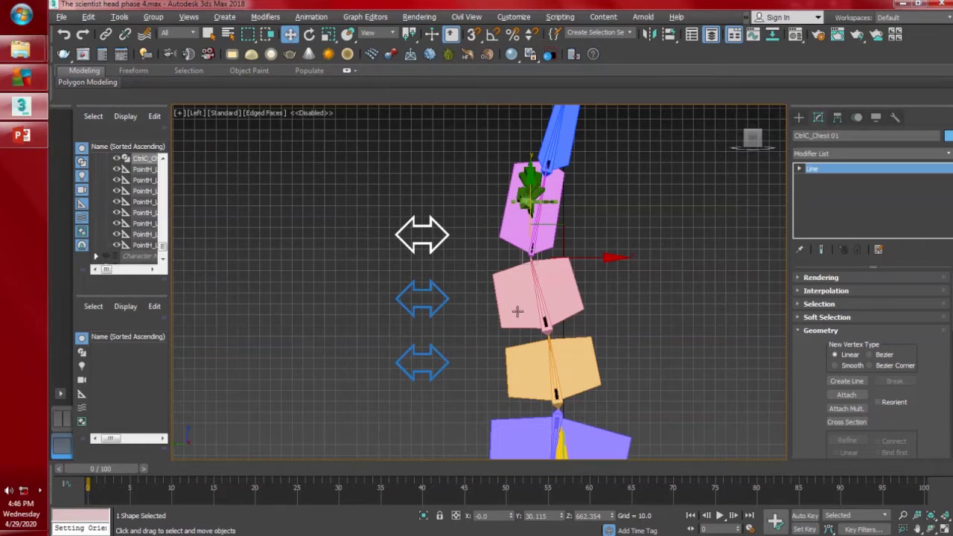
- Rename the middle arrow beside the pink spine bone as CtrlC_Spine 02
left_click(438, 302)
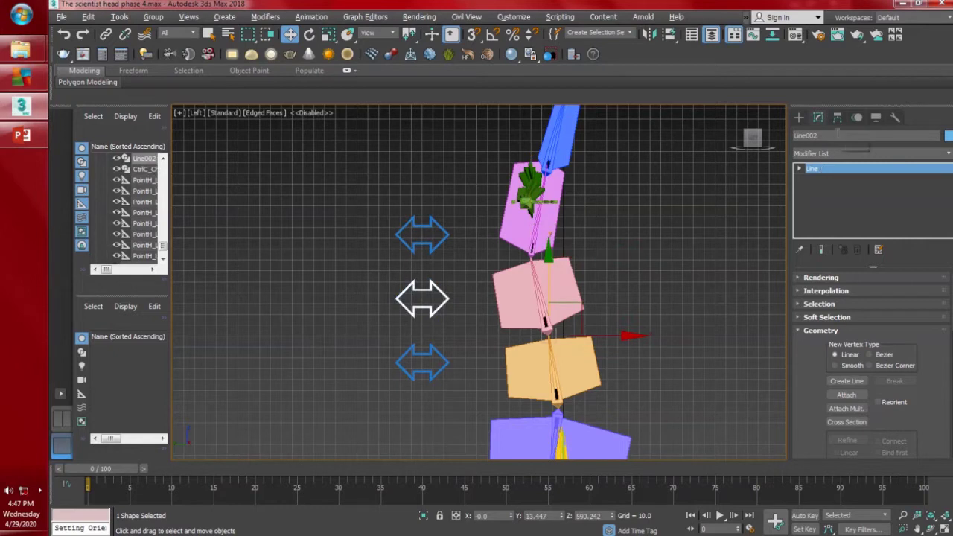
type("C")
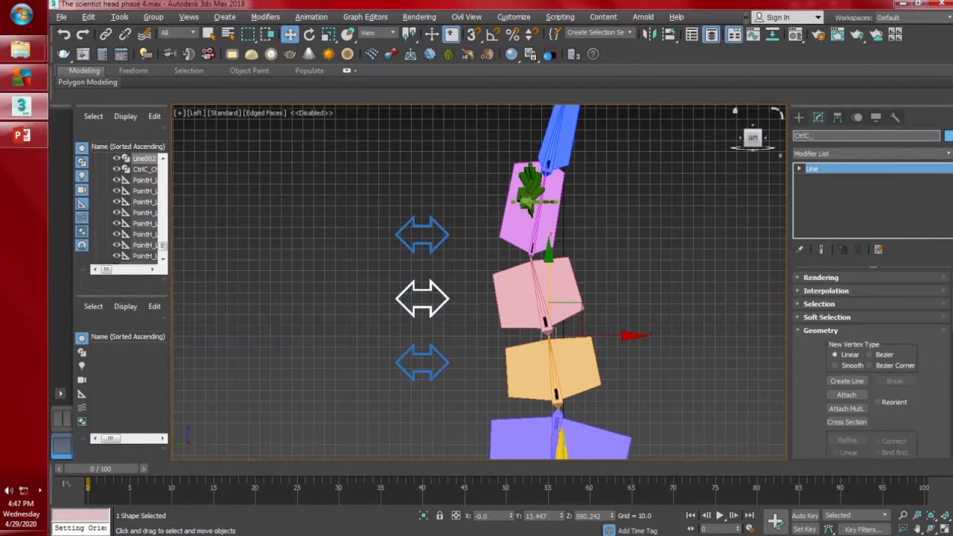
type("trlC_Spine 02")
key("Return")
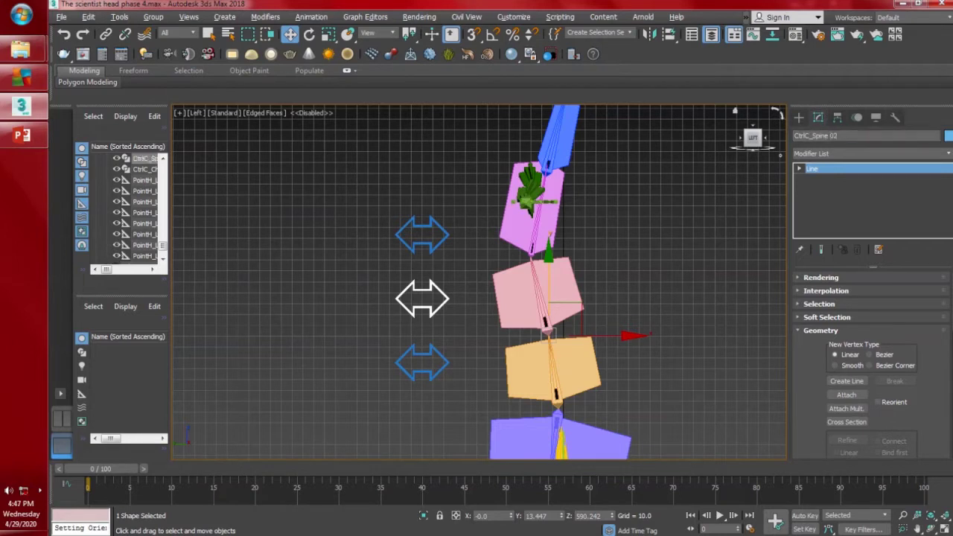
- Rename the lowest arrow beside the orange spine bone, starting its name with CtrlC_S
left_click(426, 361)
left_click(426, 361)
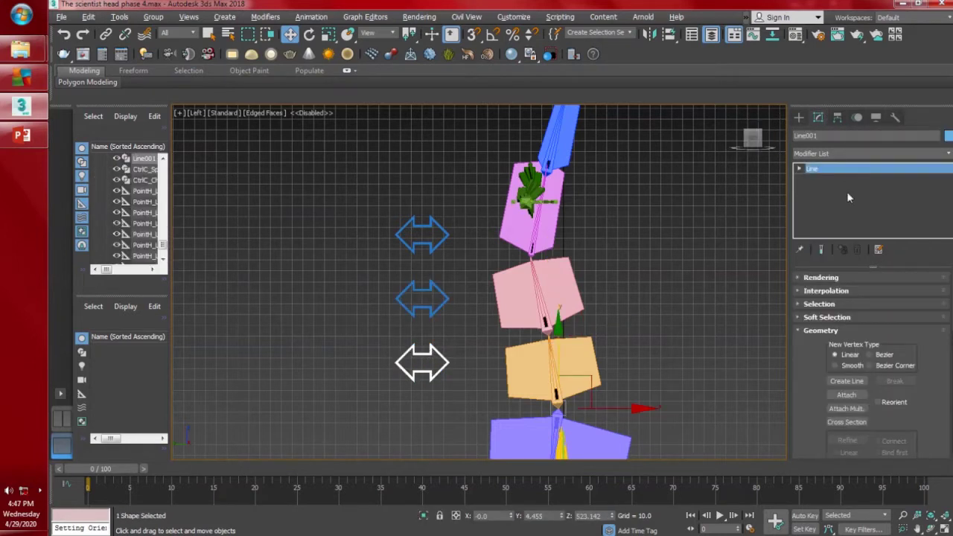
left_click(864, 136)
type("C")
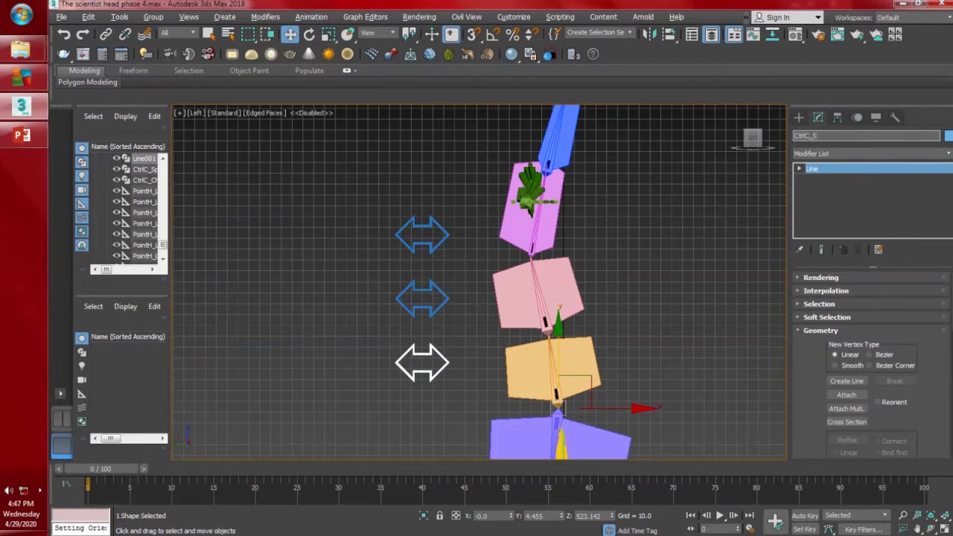
- Rename the lowest blue arrow control as CtrlC_Spine 01 and clear the selection
type("trlC_Spine 01")
key("Return")
left_click(695, 326)
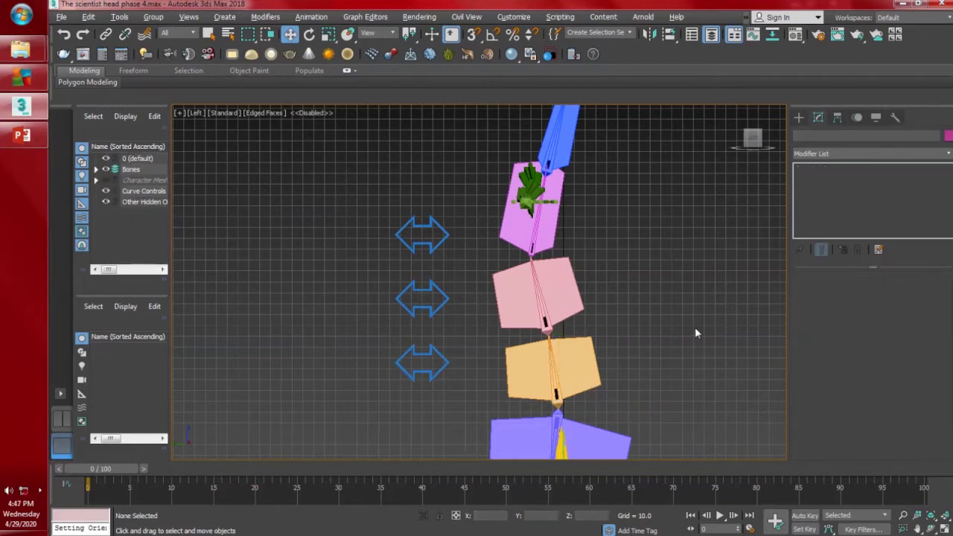
left_click(587, 366)
left_click(663, 336)
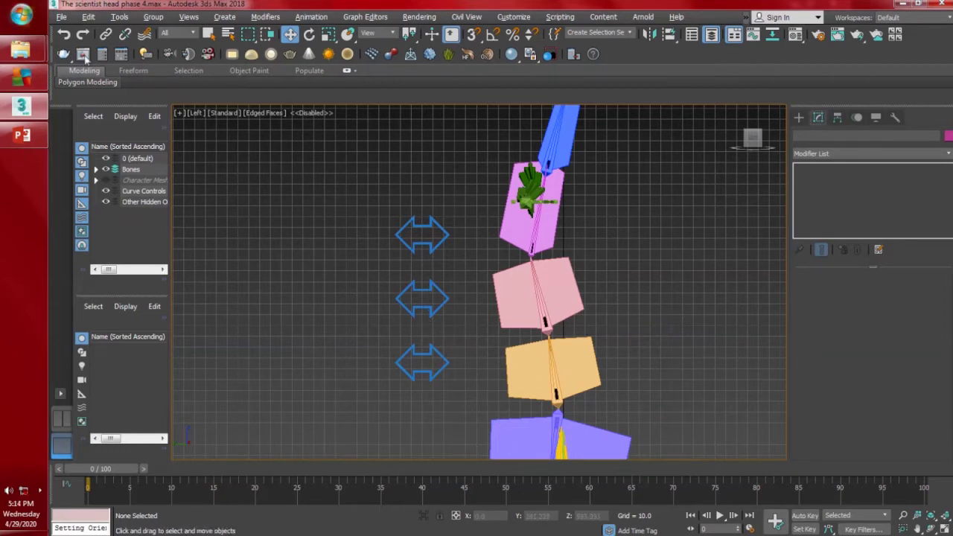
- Link the three blue arrow controls in a chain, from CtrlC_Chest 01 down to CtrlC_Spine 01 as the top parent
left_click(106, 34)
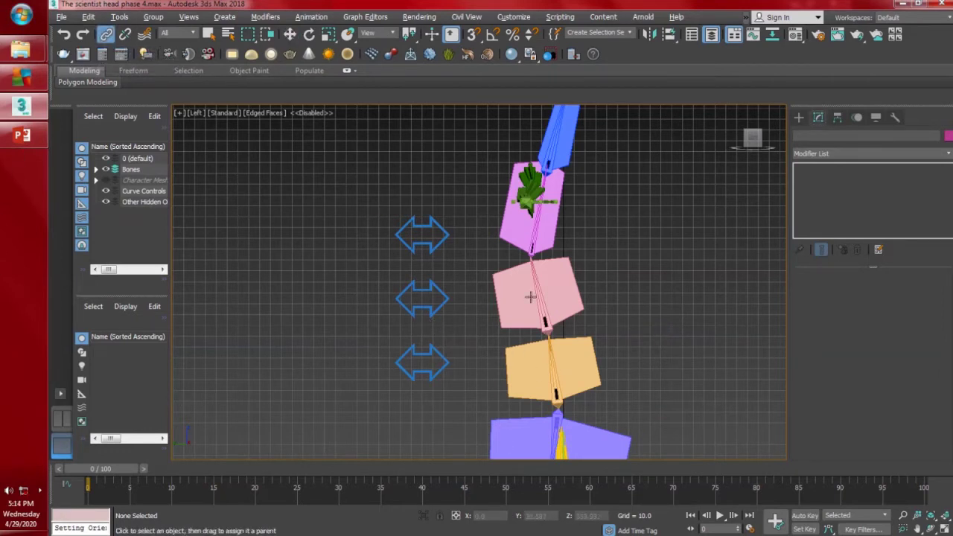
left_click(445, 232)
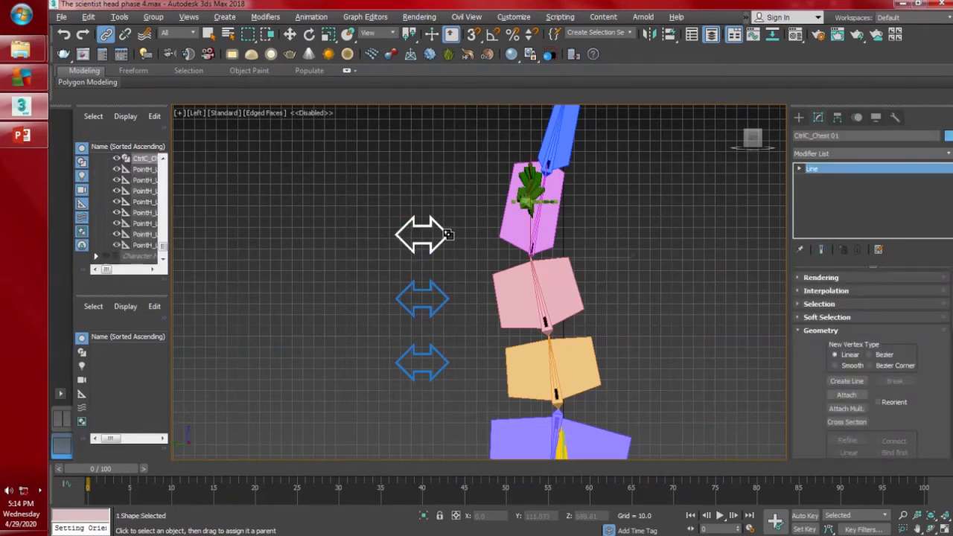
left_click_drag(456, 239, 440, 358)
left_click(443, 293)
left_click(441, 357)
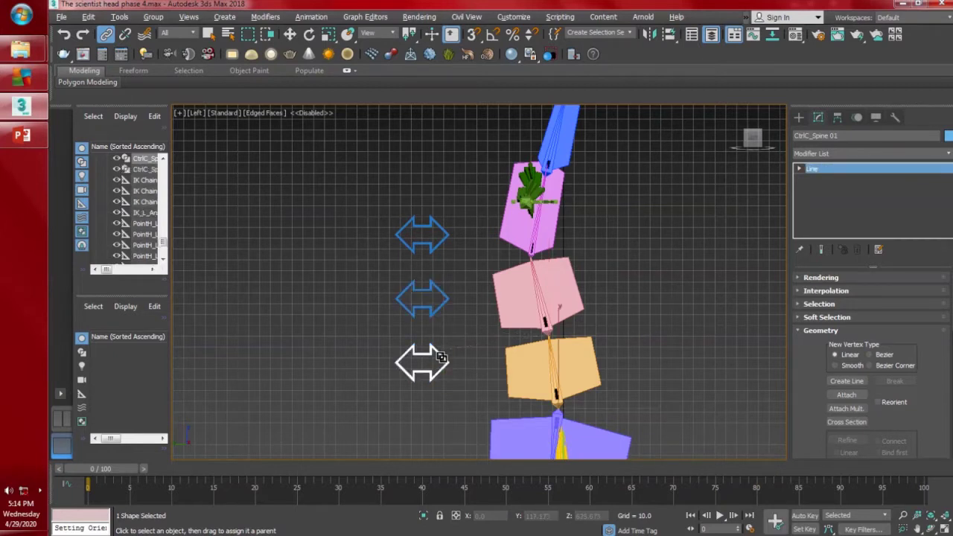
- Try moving CtrlC_Spine 01 upward to test the linked controls, and undo the move
key("w")
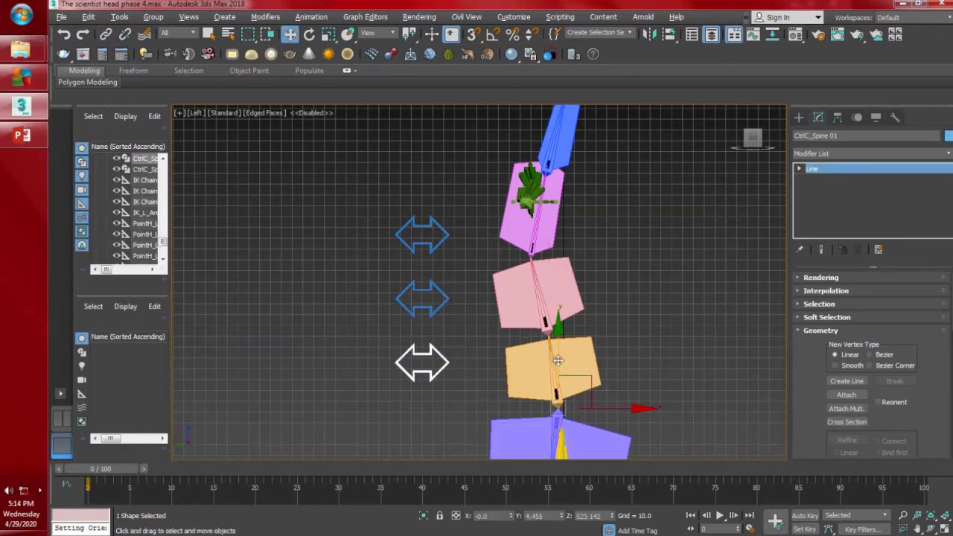
left_click_drag(559, 362, 560, 296)
key("ctrl+z")
- Create a Point helper with Axis Tripod and Box display in an empty area of the Top view
key("t")
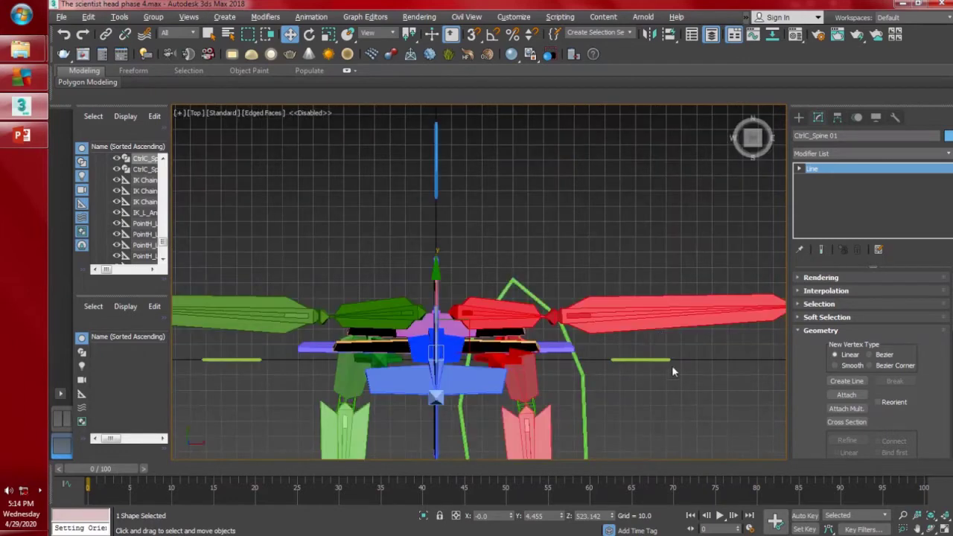
scroll(542, 232, "up", 3)
left_click(798, 117)
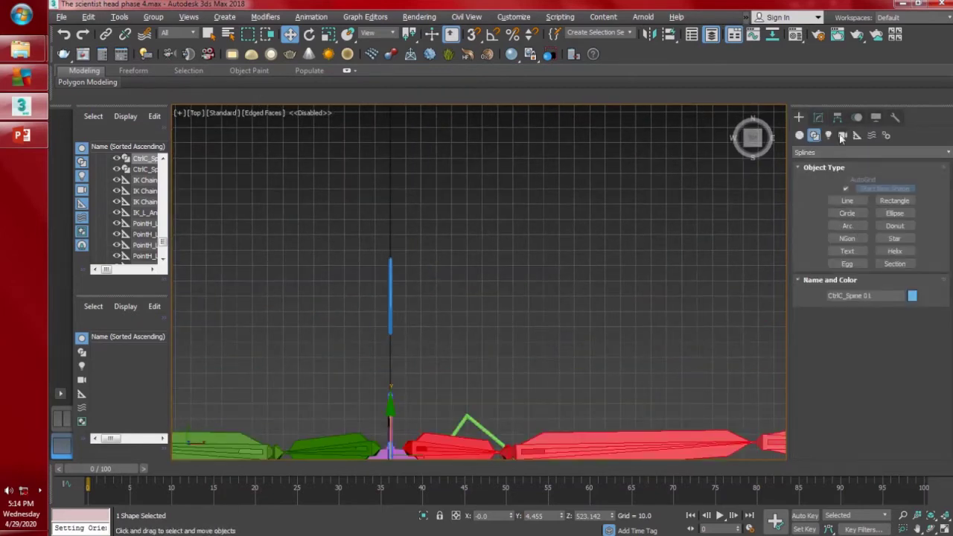
left_click(858, 135)
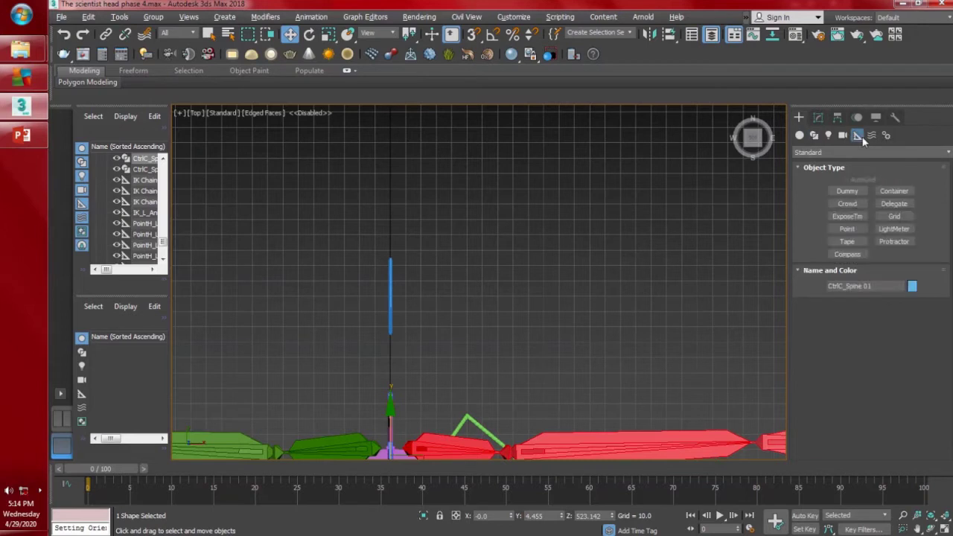
left_click(846, 229)
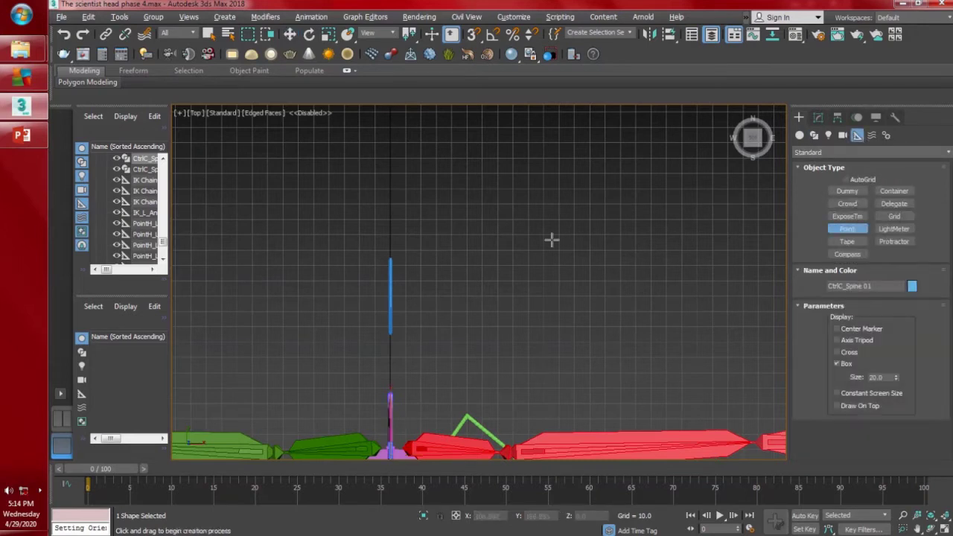
left_click(837, 341)
left_click(524, 243)
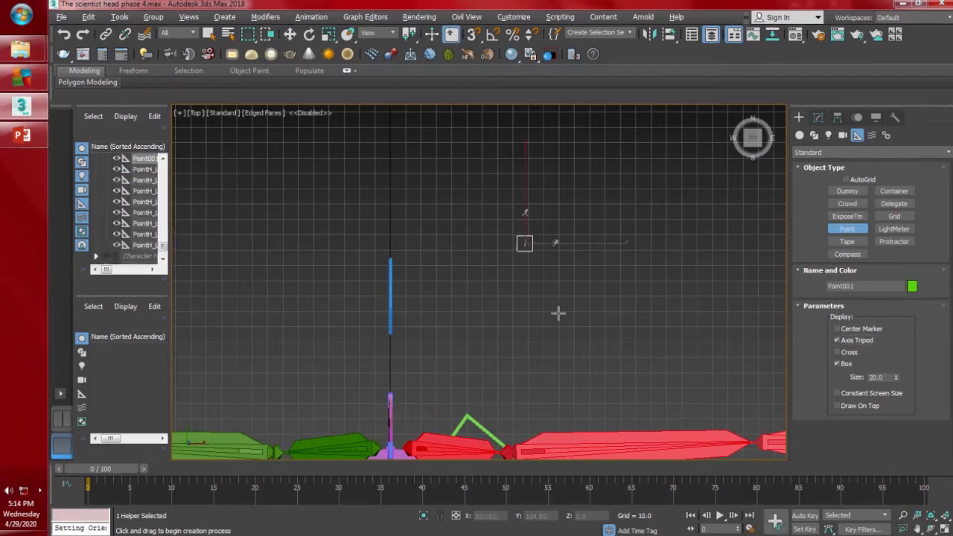
- Rename the new point helper as PointCtrl_Hip 01
left_click(818, 117)
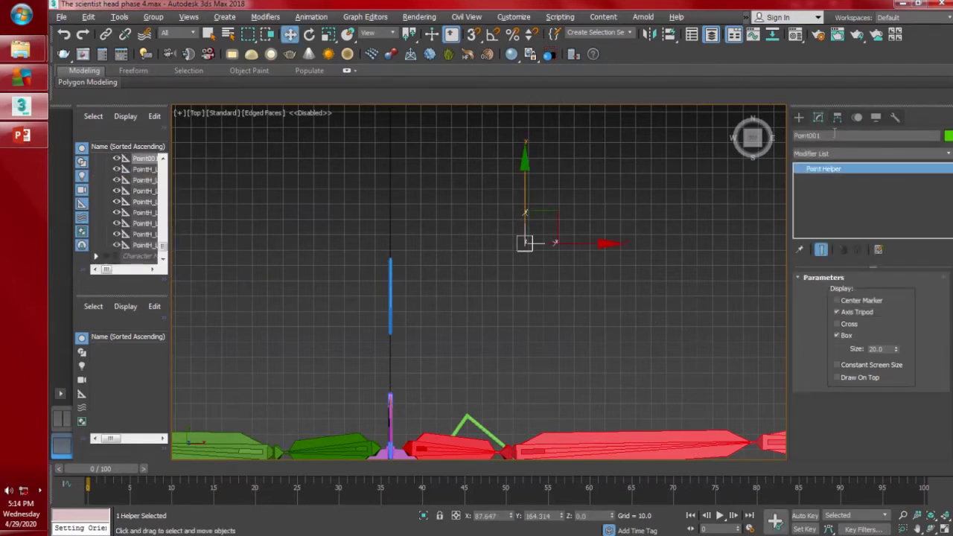
left_click(837, 136)
type("Poin")
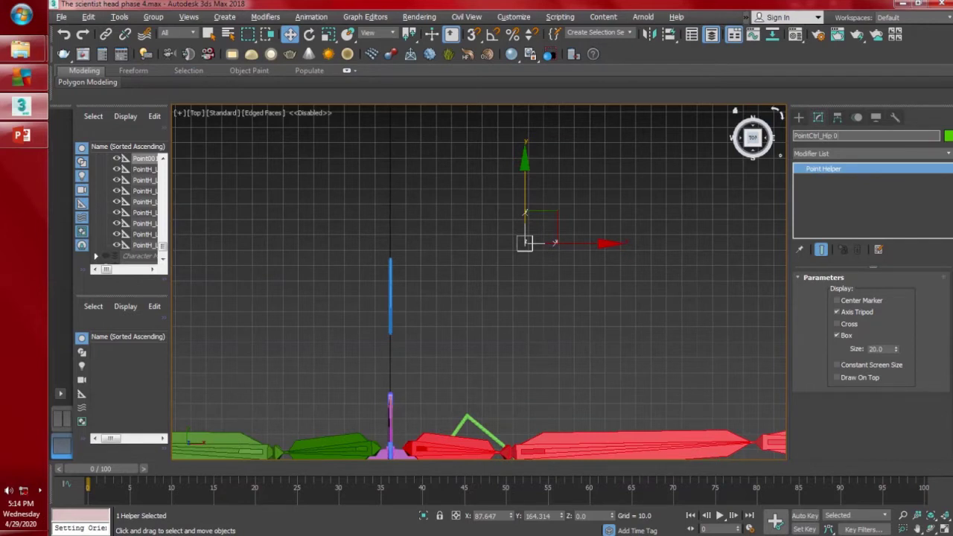
type("1")
key("Return")
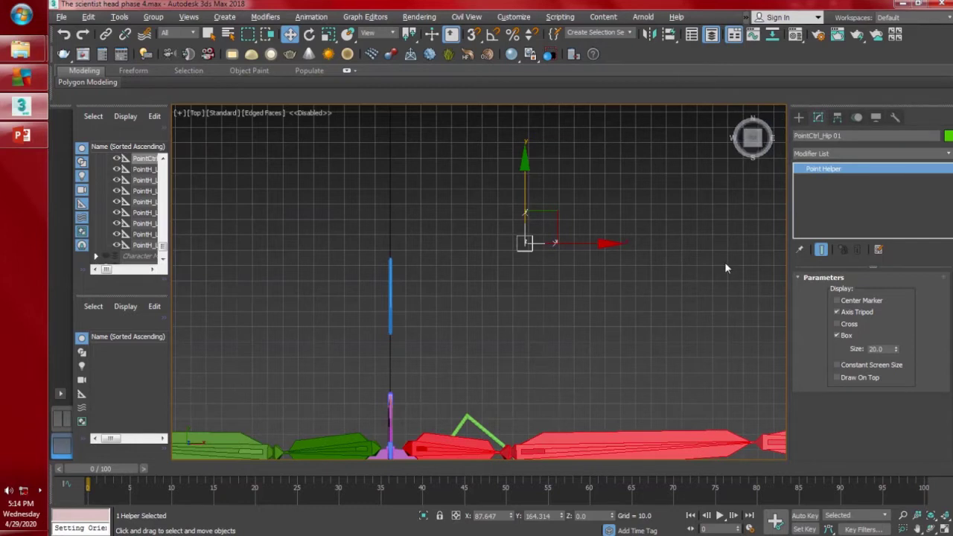
- Align PointCtrl_Hip 01 to the purple hip bone, matching X, Y and Z position pivot to pivot and orientation on all axes
key("p")
middle_click_drag(559, 323, 511, 238, "alt")
scroll(498, 237, "down", 3)
scroll(512, 236, "up", 5)
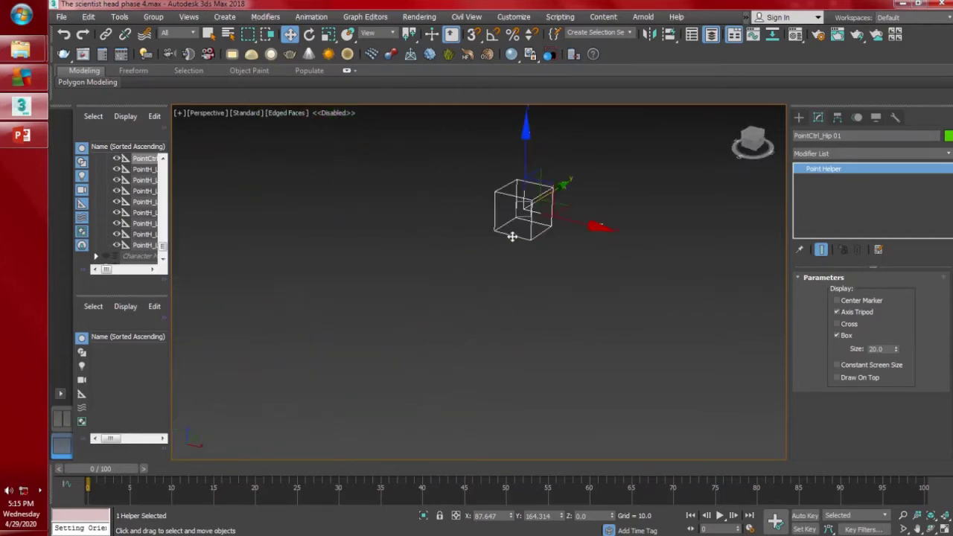
scroll(518, 232, "up", 1)
scroll(516, 230, "down", 6)
middle_click_drag(517, 223, 495, 366)
scroll(496, 366, "down", 4)
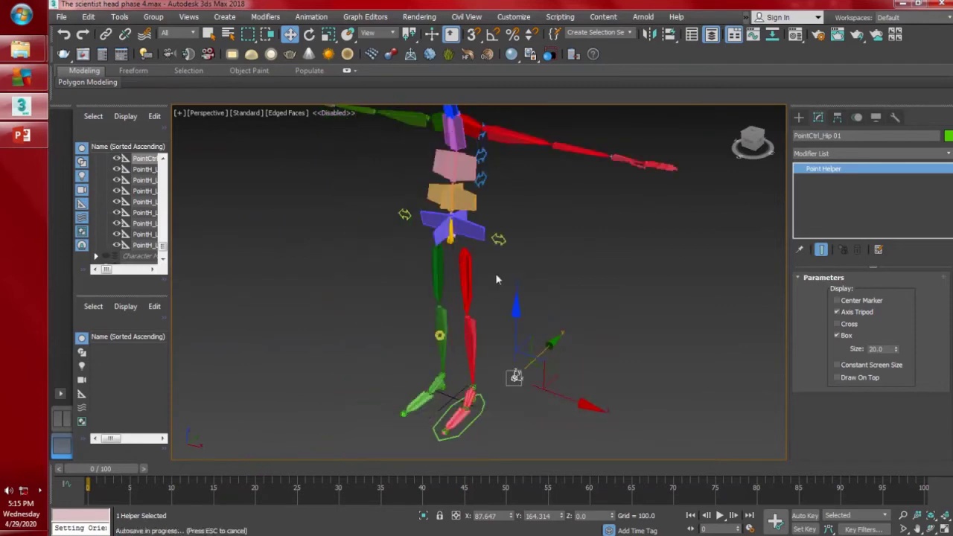
middle_click_drag(496, 274, 499, 298)
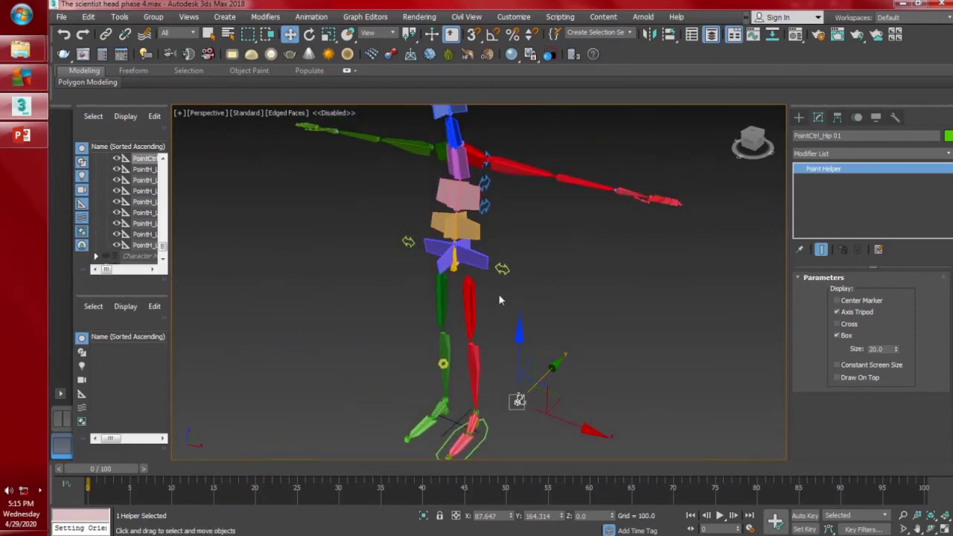
key("alt+a")
left_click(478, 265)
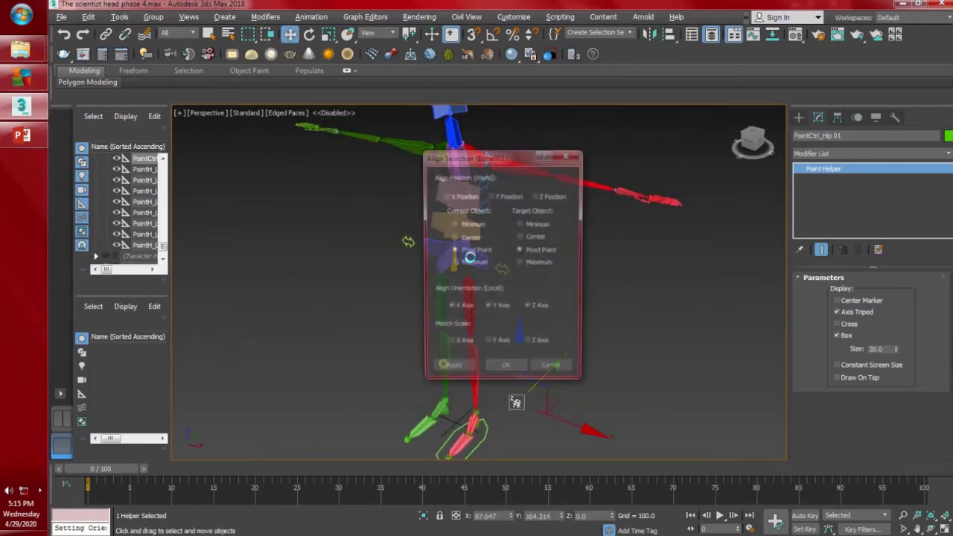
left_click(446, 196)
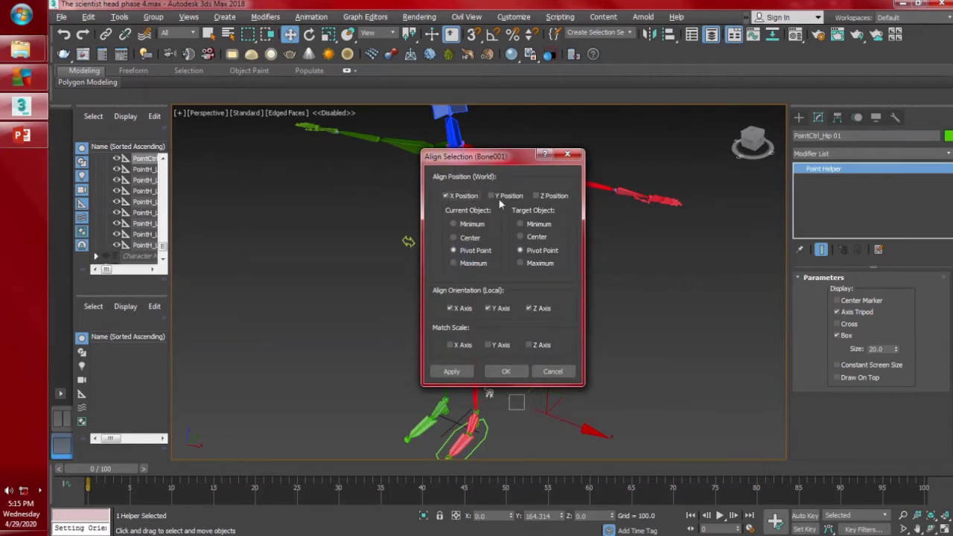
left_click(491, 196)
left_click(536, 196)
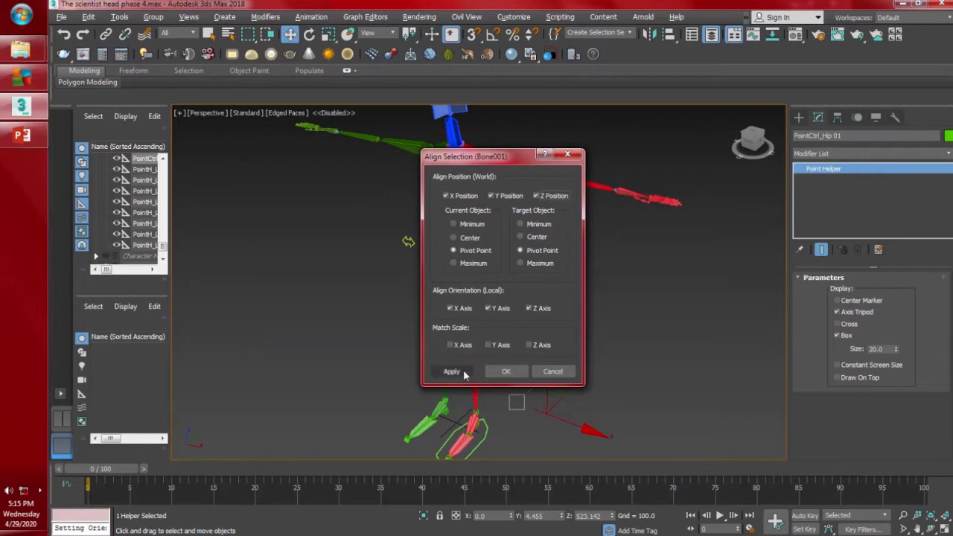
left_click(506, 372)
scroll(480, 299, "up", 8)
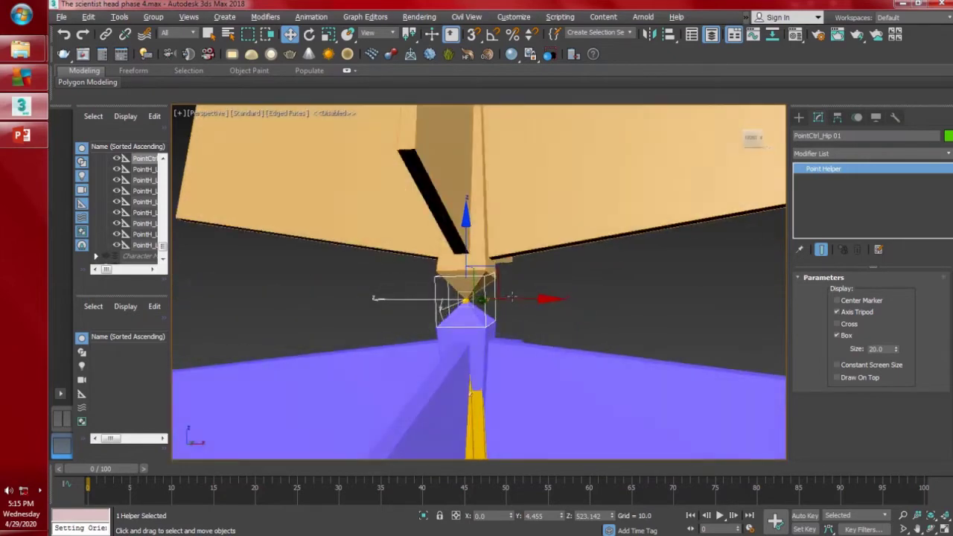
middle_click_drag(512, 297, 513, 302, "alt")
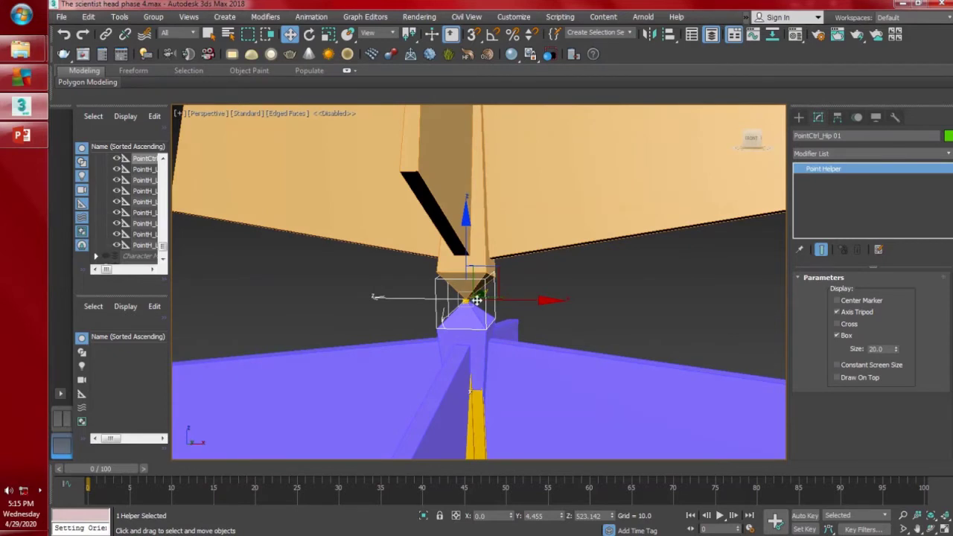
left_click(301, 17)
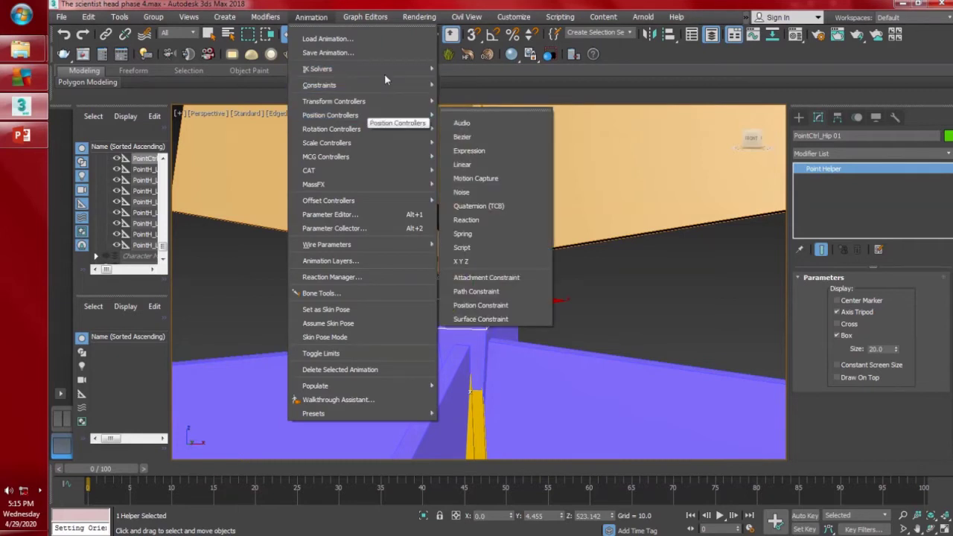
mouse_move(387, 84)
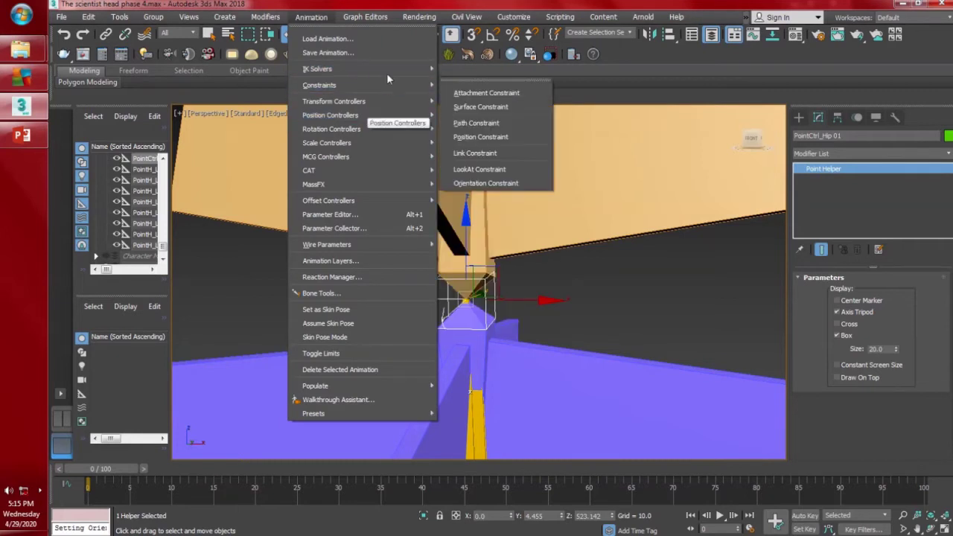
left_click(480, 184)
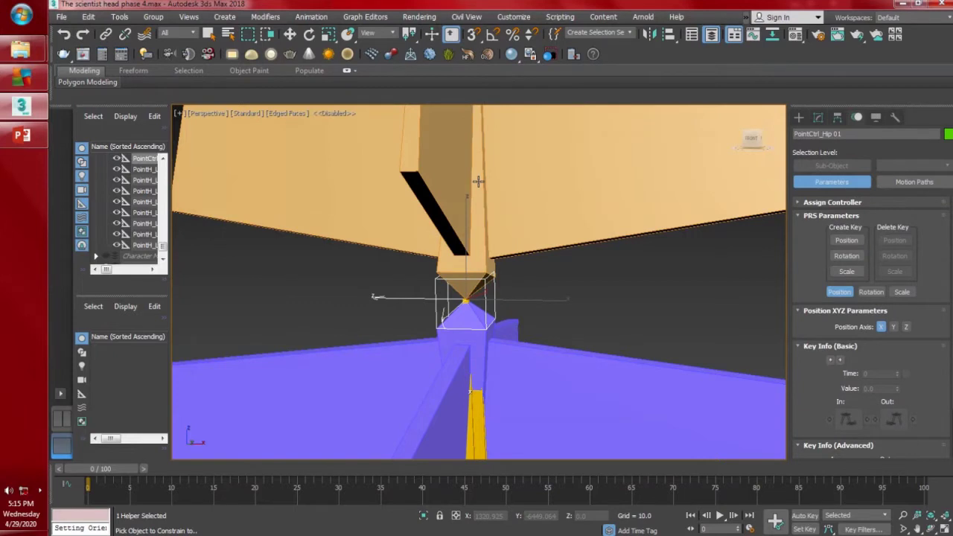
key("w")
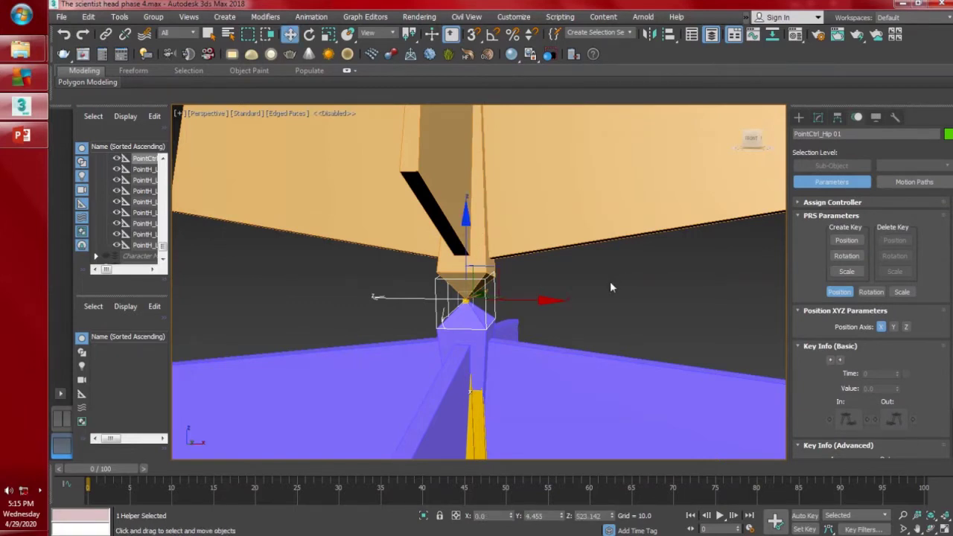
- Apply an Orientation Constraint to the purple hip bone Bone001 with the PointCtrl_Hip 01 helper as its target
left_click(572, 386)
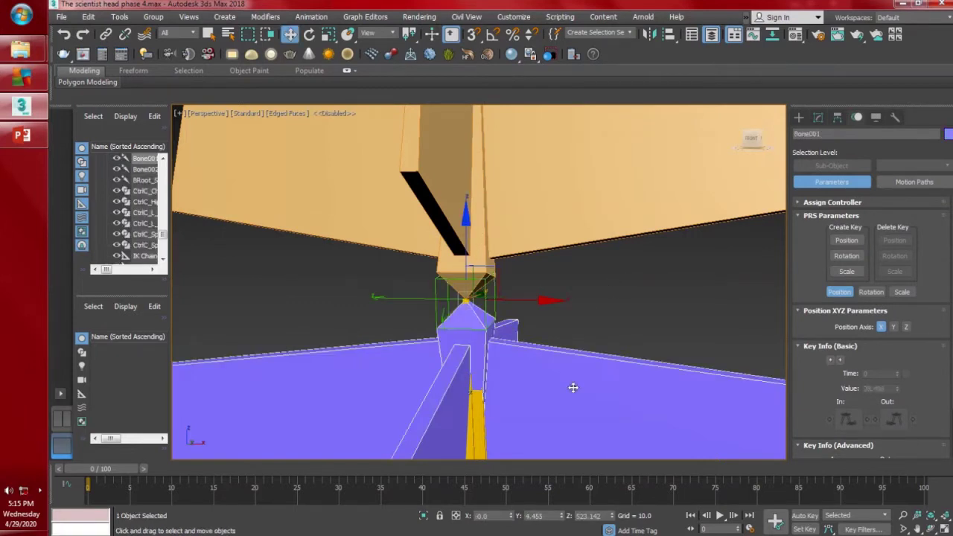
left_click(297, 18)
mouse_move(377, 98)
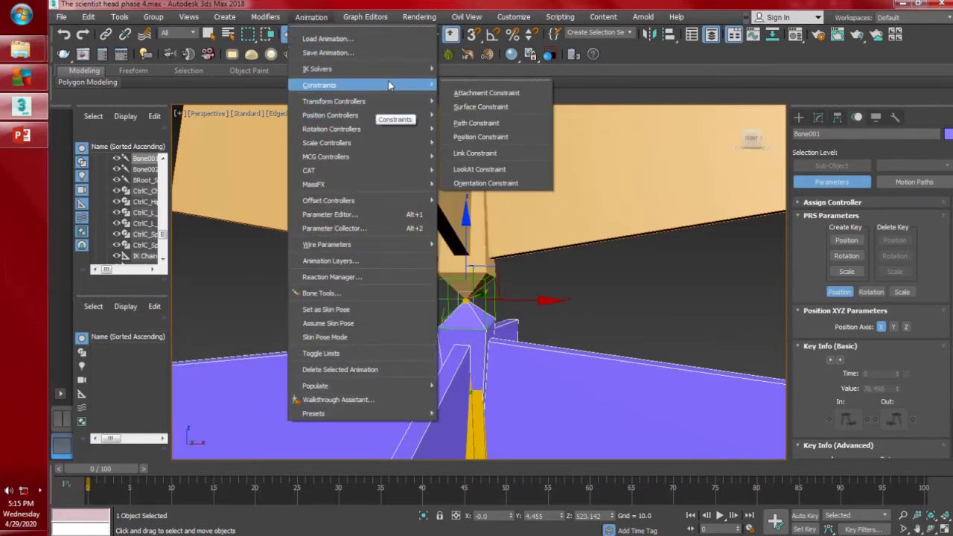
left_click(511, 184)
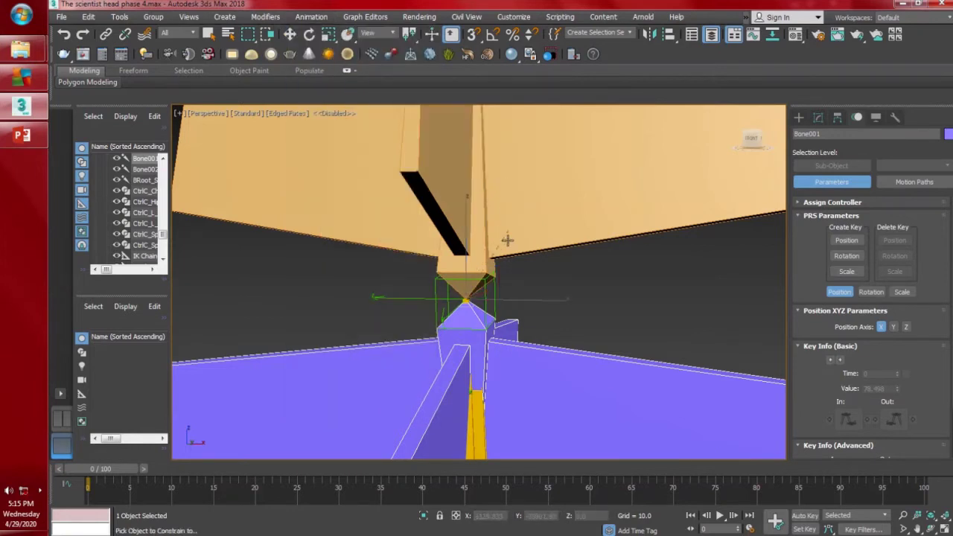
left_click(493, 296)
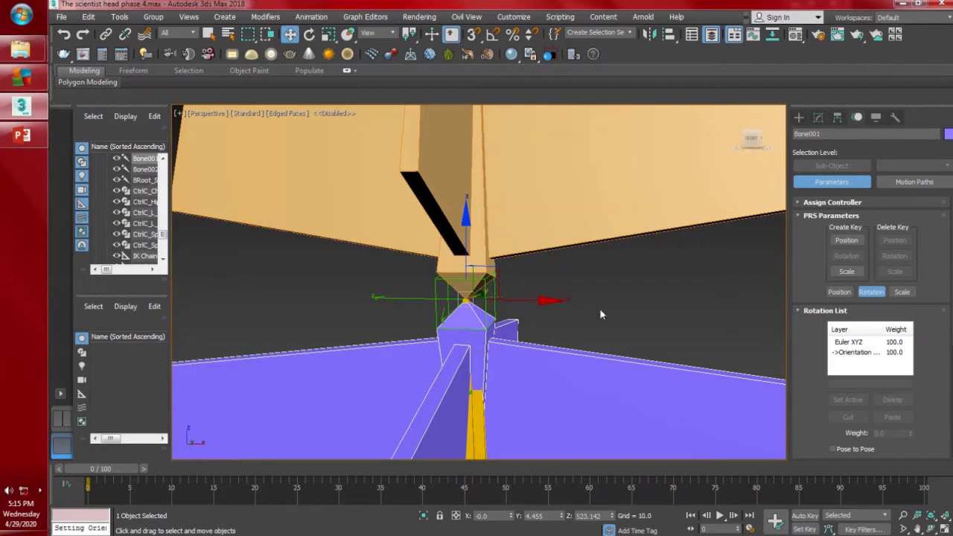
- Link the PointCtrl_Hip 01 helper to the yellow-green hip arrow control as its parent
middle_click_drag(601, 313, 581, 309)
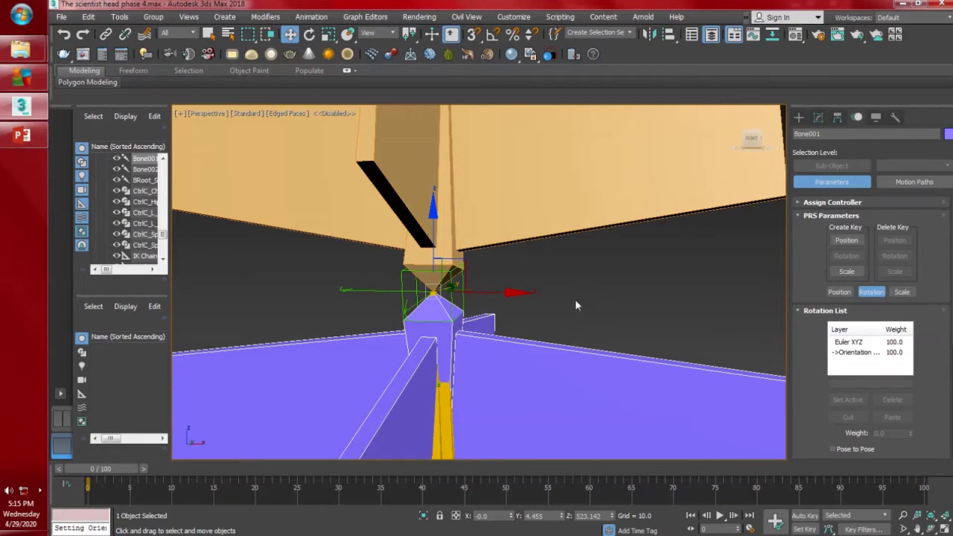
scroll(577, 304, "down", 5)
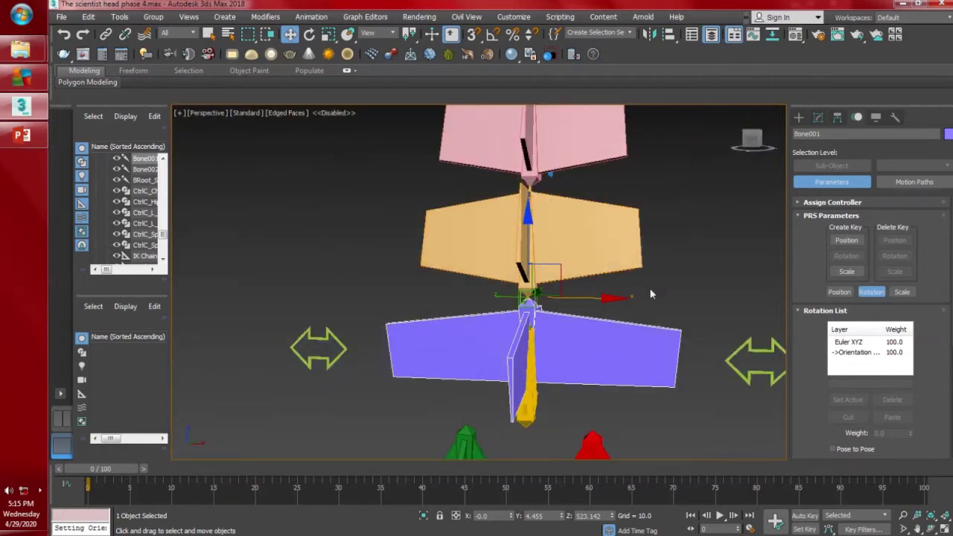
left_click(631, 300)
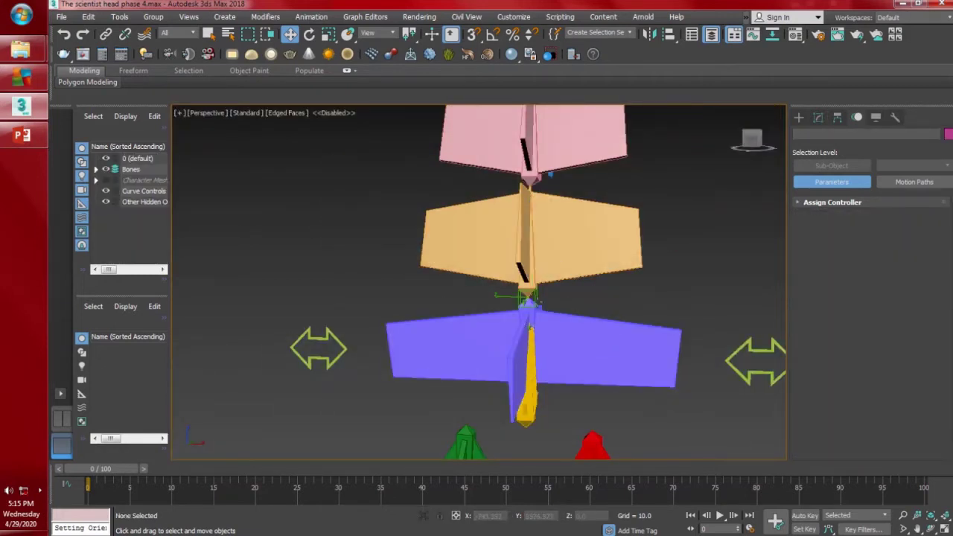
left_click(535, 300)
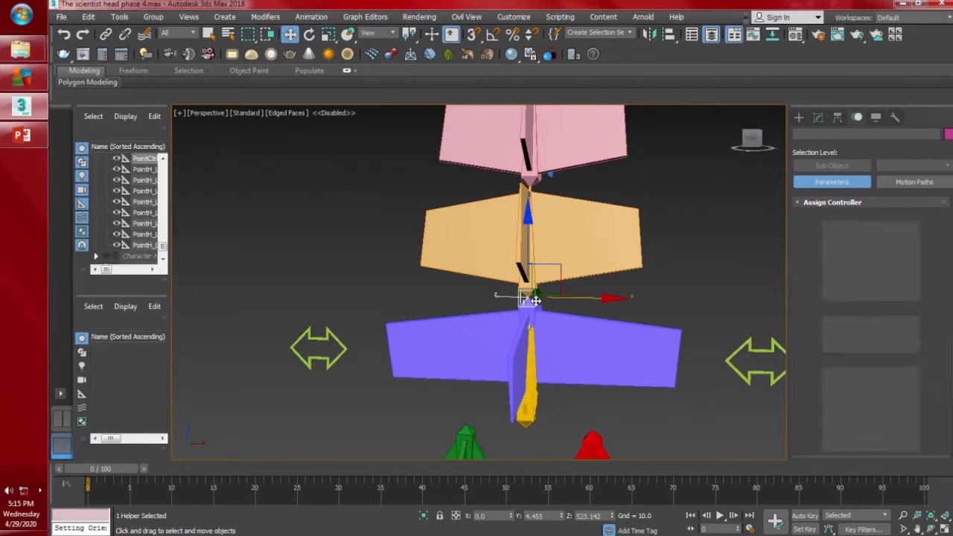
left_click(106, 34)
left_click_drag(528, 298, 739, 350)
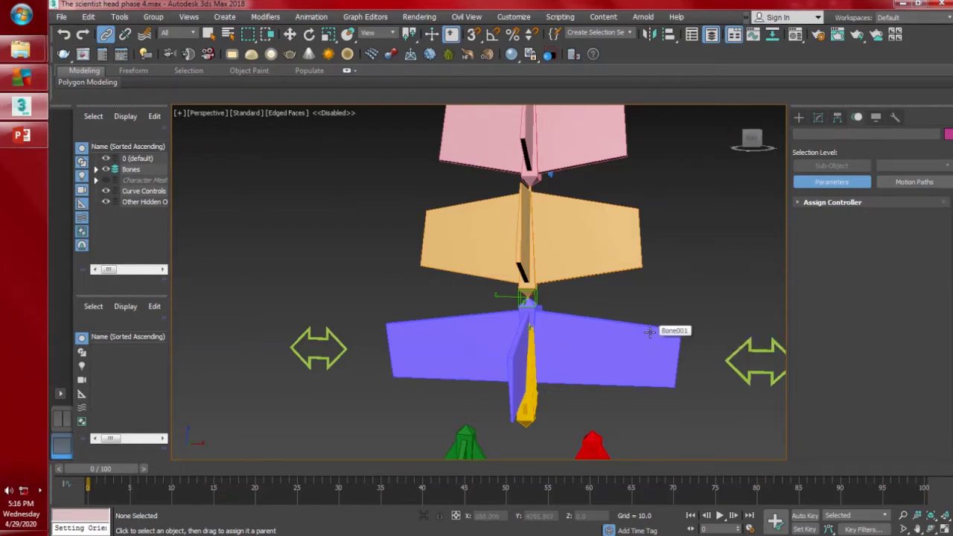
- Create a point helper of size 35 in the top view, displayed with an axis tripod and box
key("t")
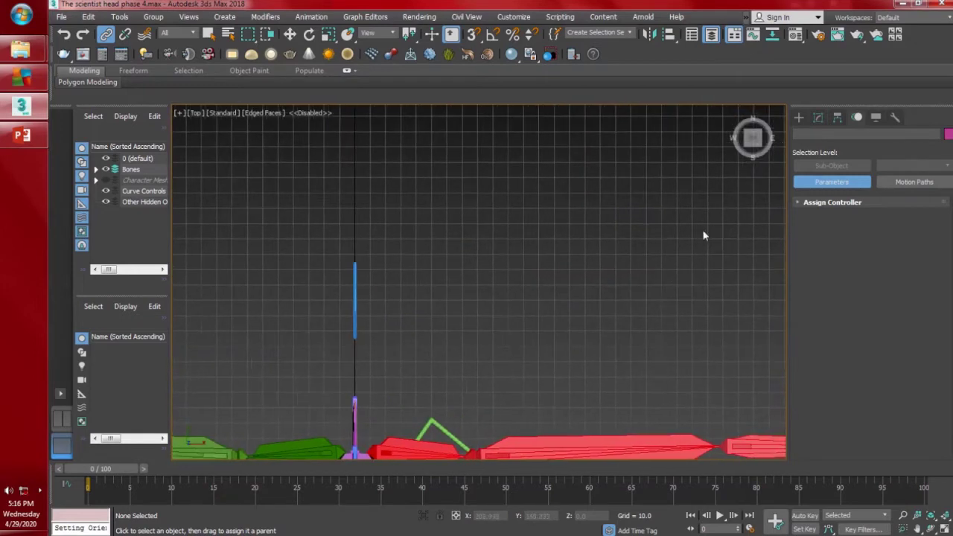
left_click(800, 117)
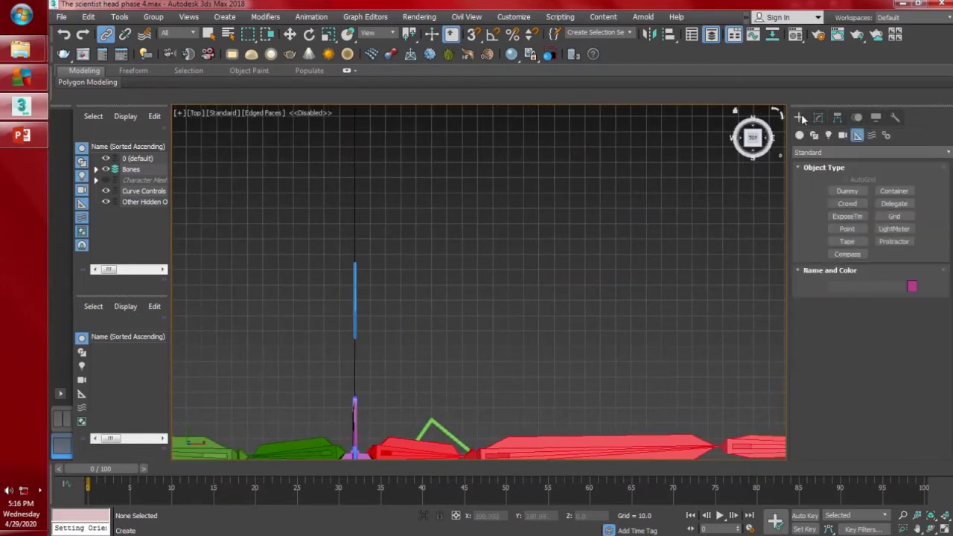
left_click(849, 228)
left_click(887, 377)
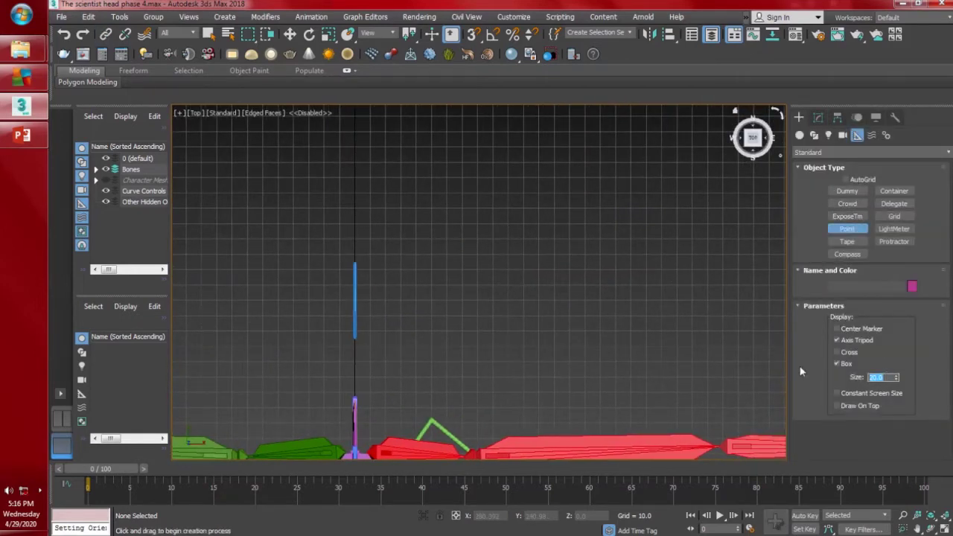
type("35")
key("Return")
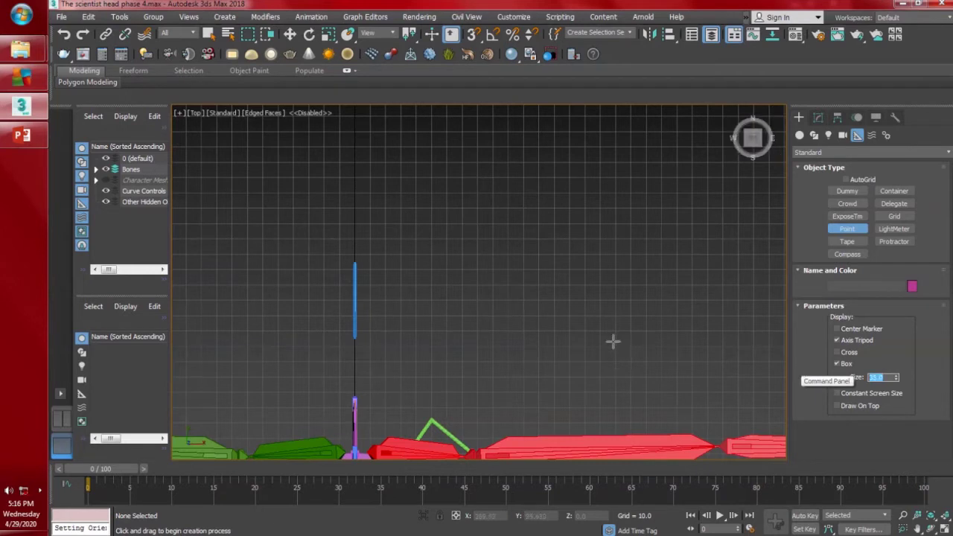
left_click(552, 292)
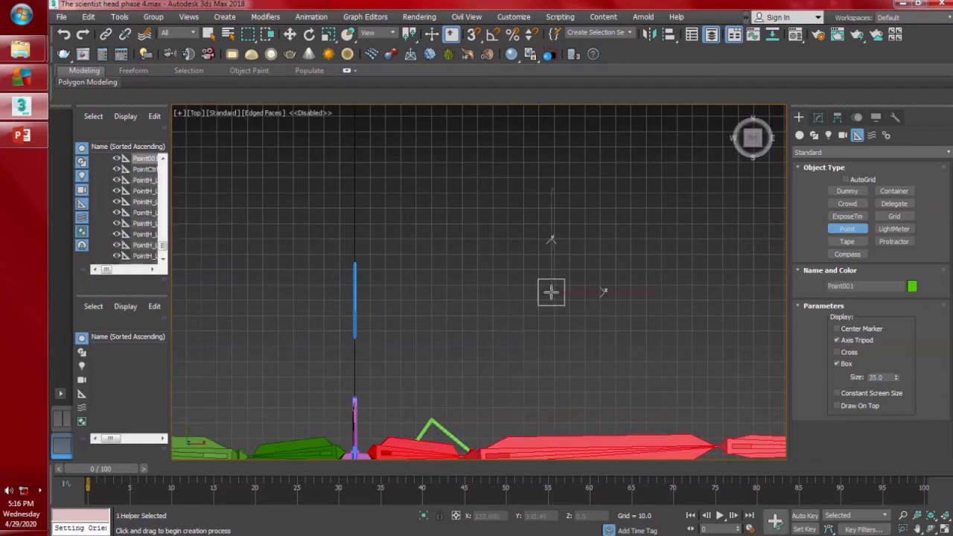
- Change the new point helper's object color to light red and hide the grid in the perspective view
middle_click_drag(600, 343, 493, 356, "alt")
scroll(546, 323, "down", 4)
left_click(912, 288)
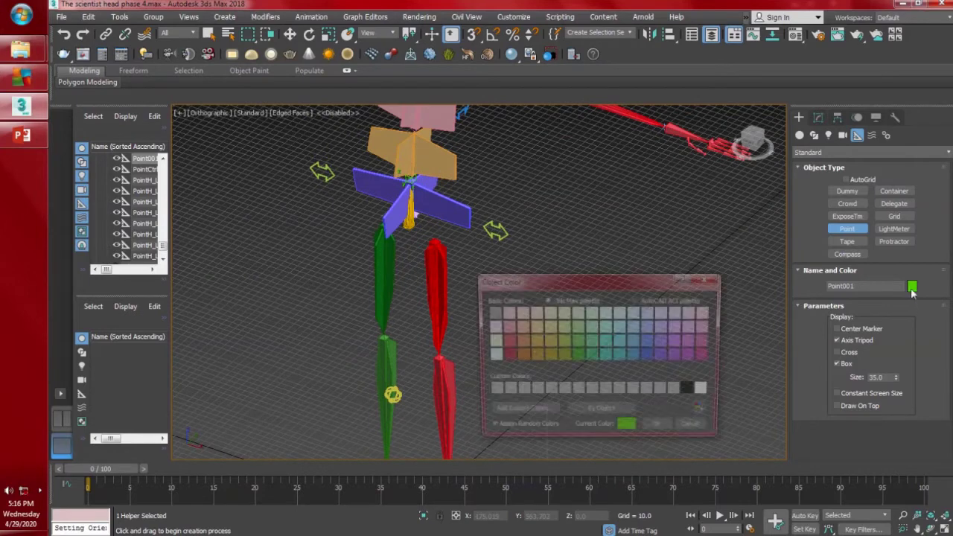
left_click(506, 342)
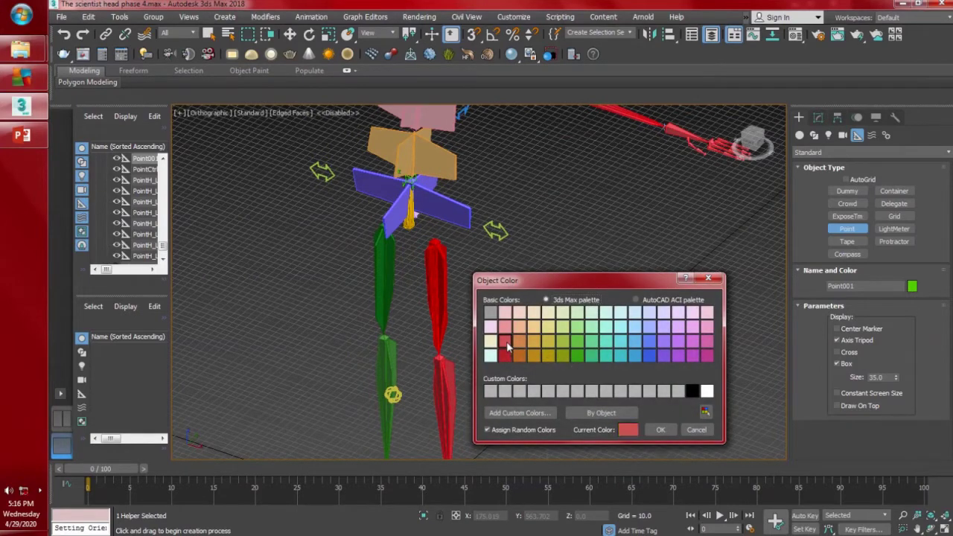
left_click(661, 430)
key("p")
key("g")
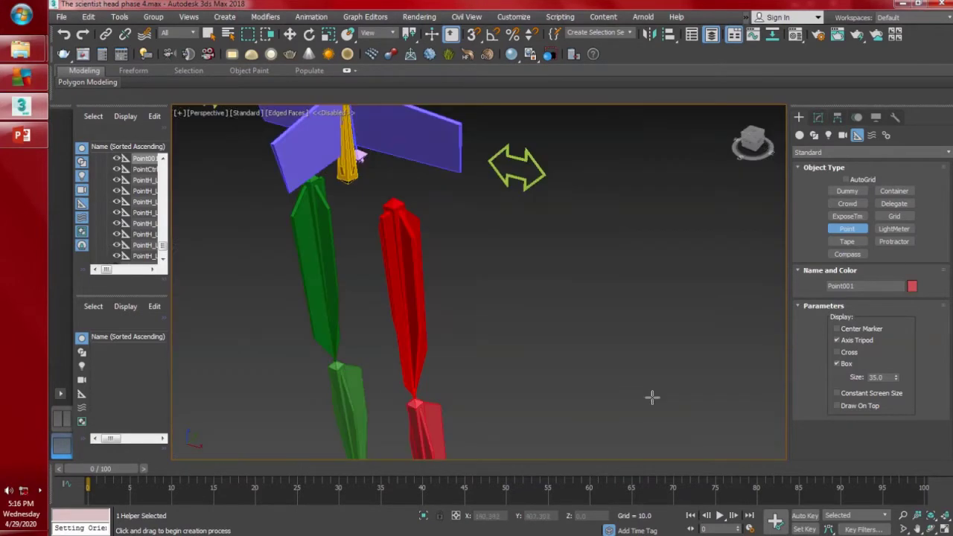
- Rename the red point helper as PointCtrl_Spine 01
scroll(580, 354, "down", 3)
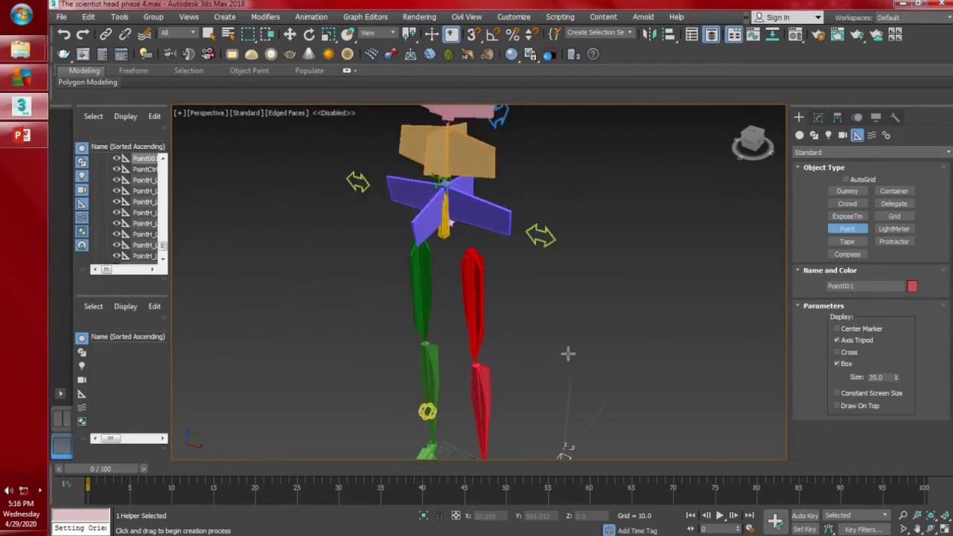
middle_click_drag(568, 353, 567, 347, "alt")
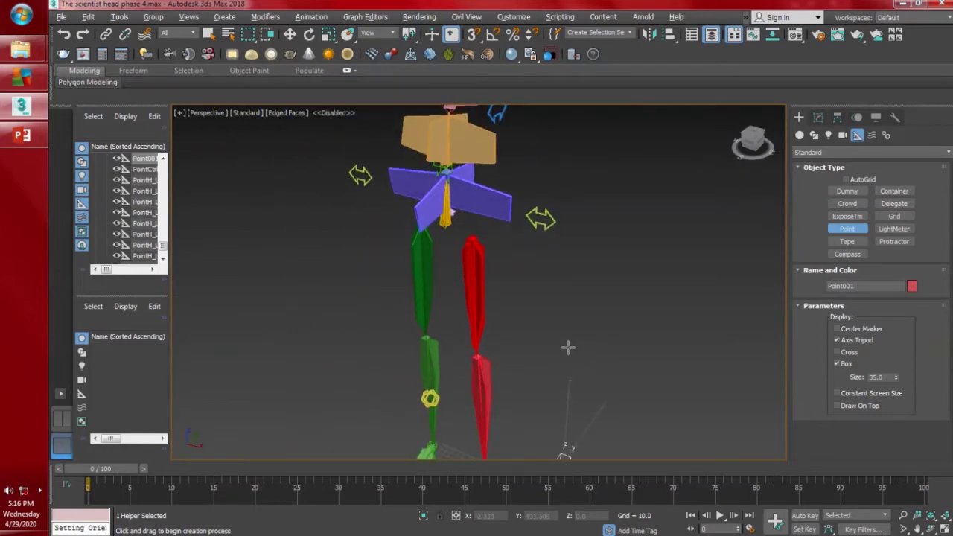
left_click(818, 118)
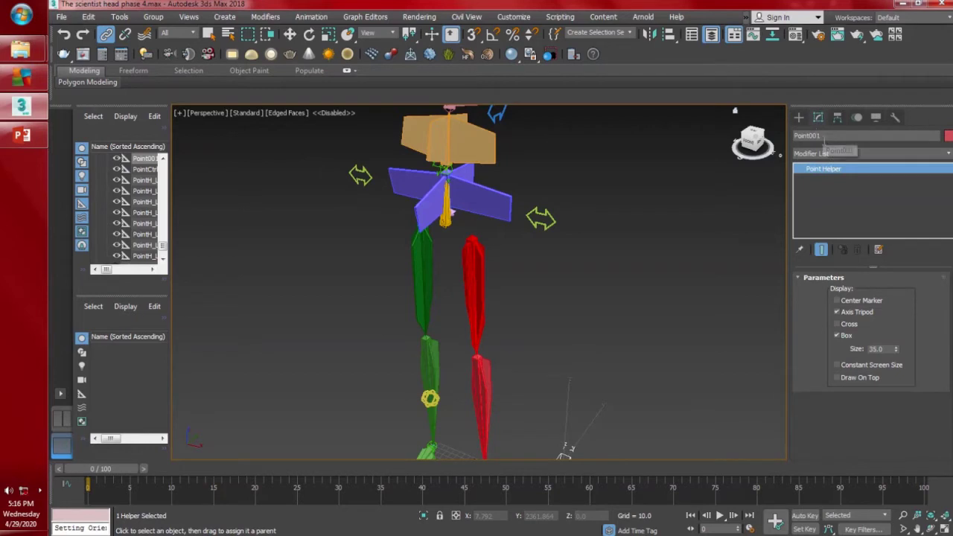
double_click(816, 137)
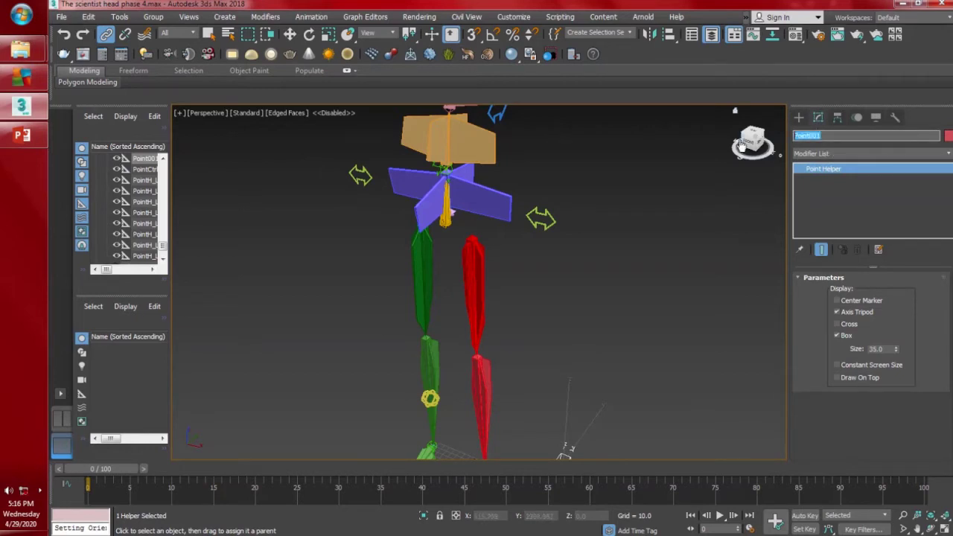
type("Po")
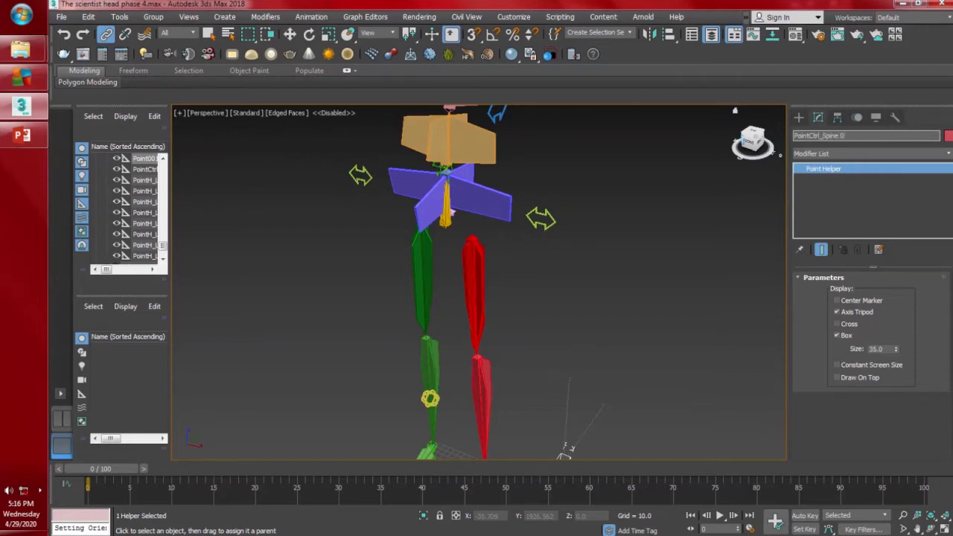
type("1")
key("Return")
- Align PointCtrl_Spine 01 to the orange bone Bn_Spine 02, matching X, Y and Z position pivot to pivot and orientation on all axes
key("alt+a")
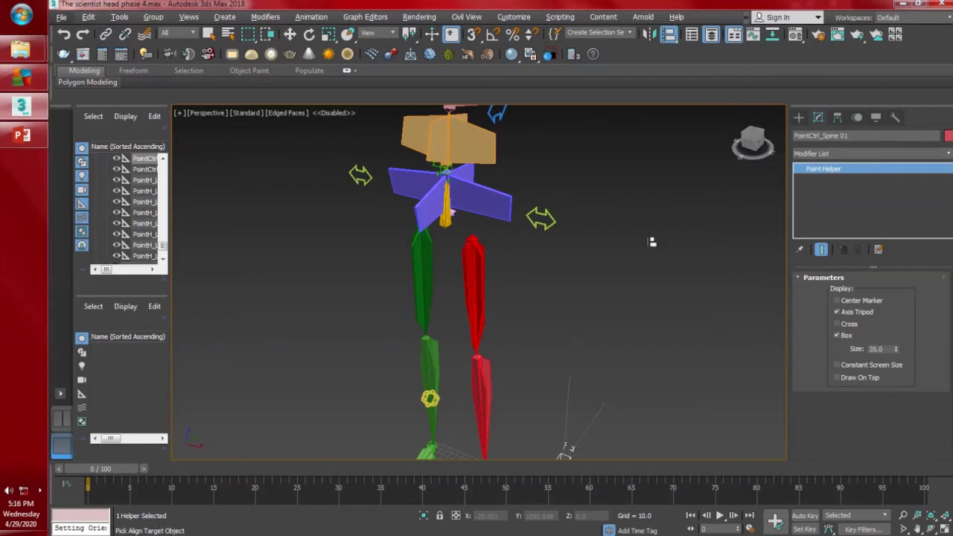
left_click(464, 151)
left_click(449, 196)
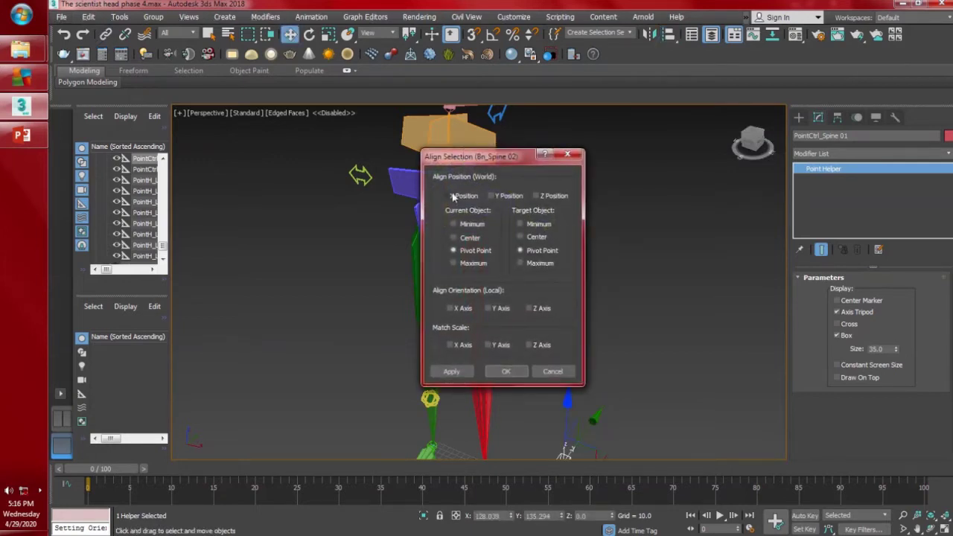
left_click(492, 196)
left_click(539, 196)
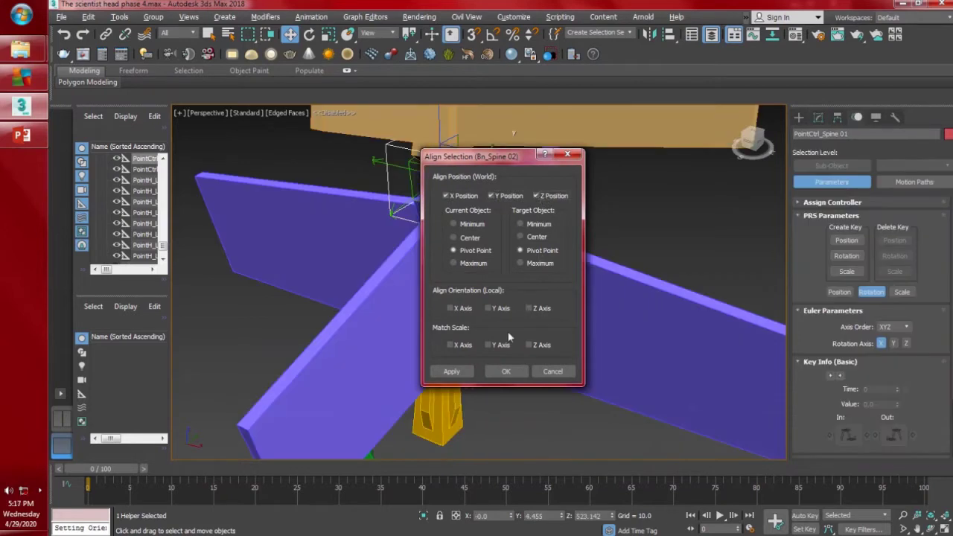
left_click(455, 310)
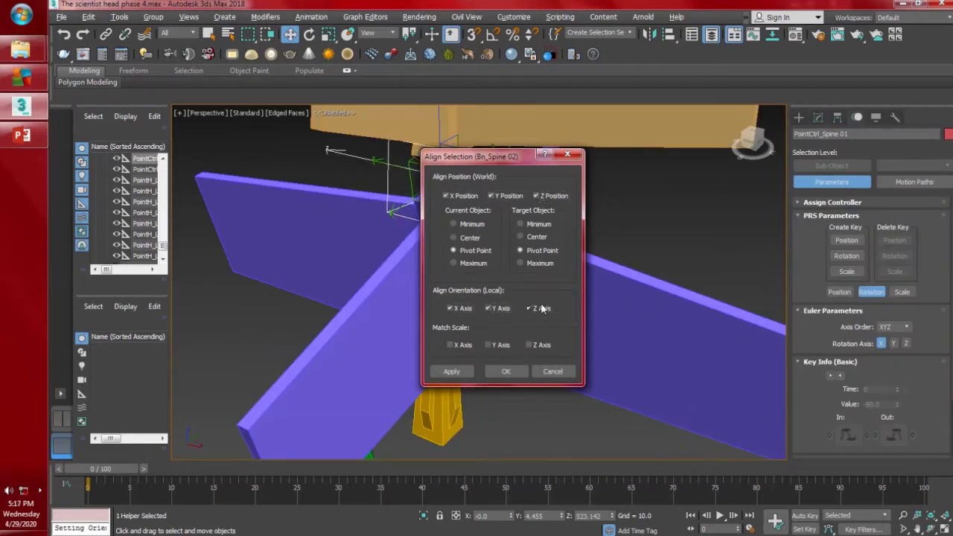
left_click(504, 373)
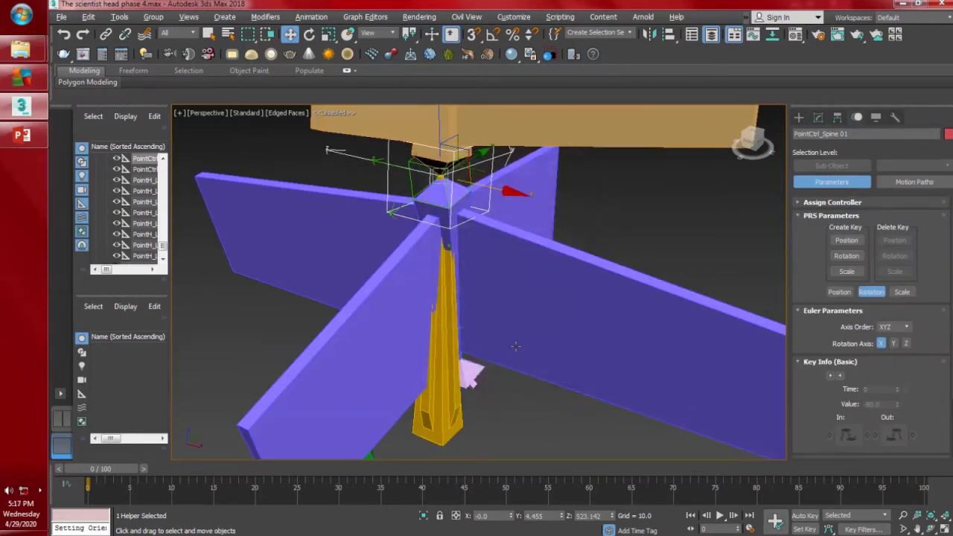
- Apply an Orientation Constraint to the orange spine bone Bn_Spine 02 with the PointCtrl_Spine 01 helper as its target
middle_click_drag(582, 122, 579, 156)
left_click(579, 156)
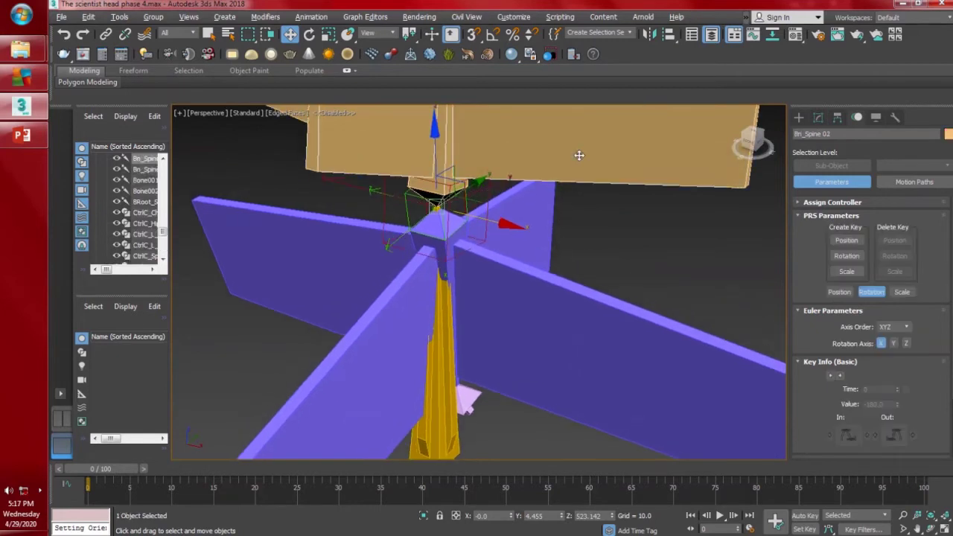
left_click(311, 17)
mouse_move(348, 86)
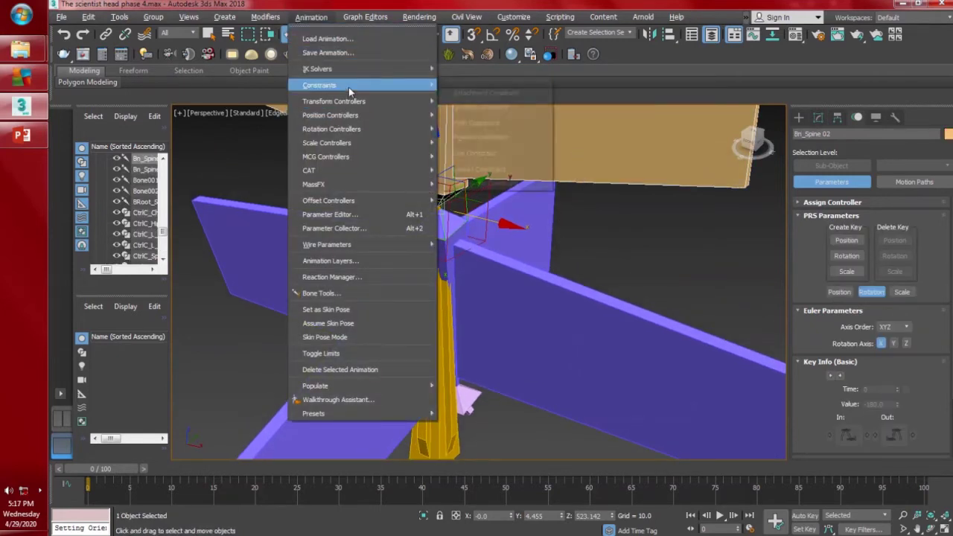
left_click(488, 184)
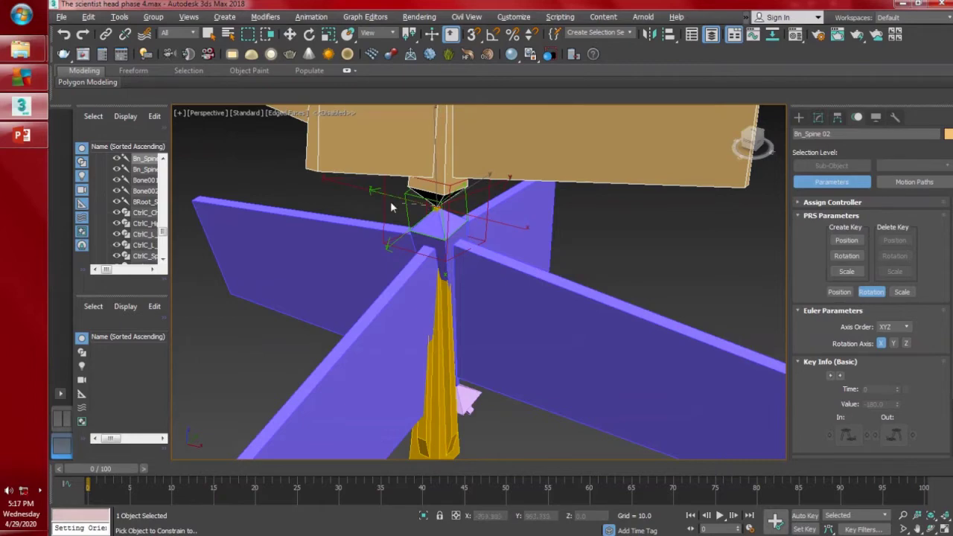
left_click(384, 204)
- Link the PointCtrl_Spine 01 helper to the lowest blue spine arrow control as its parent
middle_click_drag(571, 246, 535, 247)
scroll(560, 249, "down", 4)
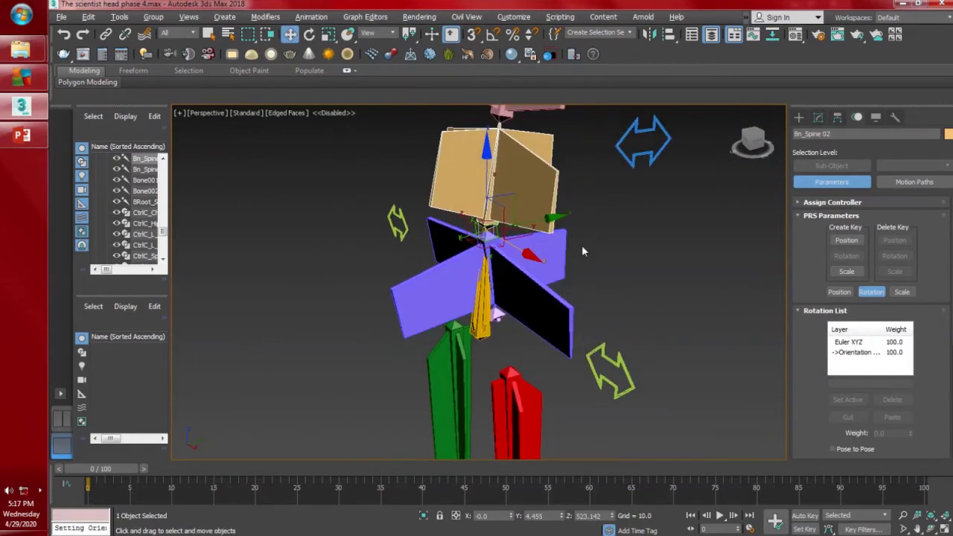
left_click(639, 249)
middle_click_drag(639, 250, 609, 245, "alt")
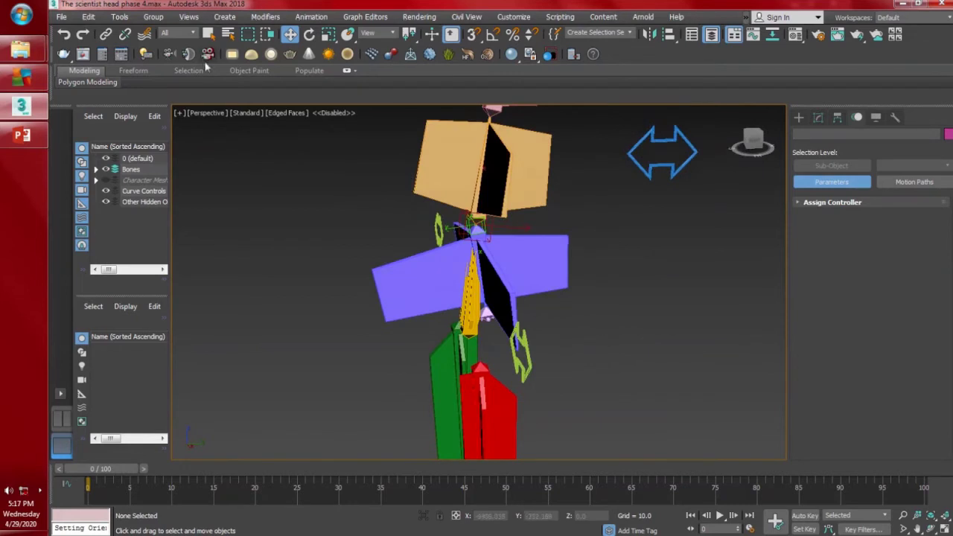
left_click(105, 34)
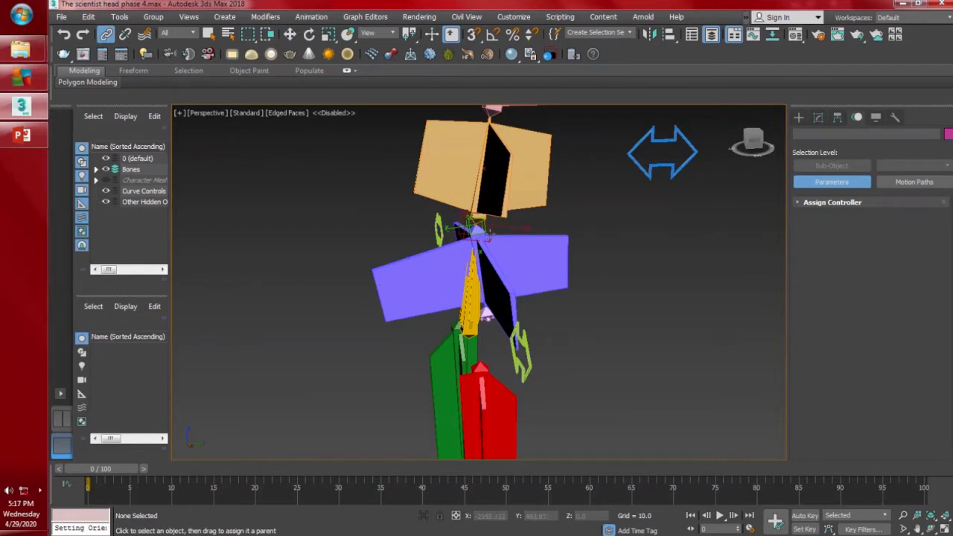
left_click_drag(491, 235, 657, 171)
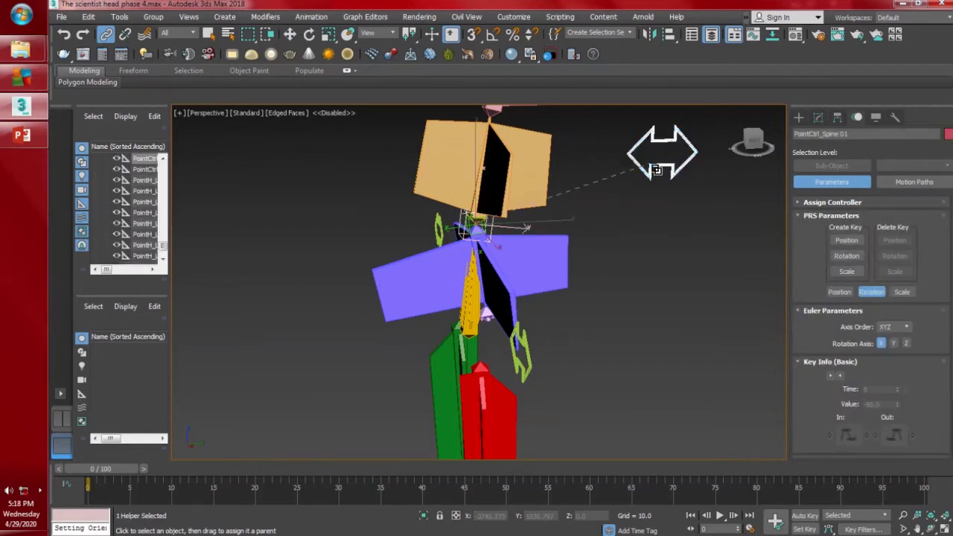
- Clone the PointCtrl_Spine 01 helper as a copy named PointCtrl_Spine 002
left_click(492, 236)
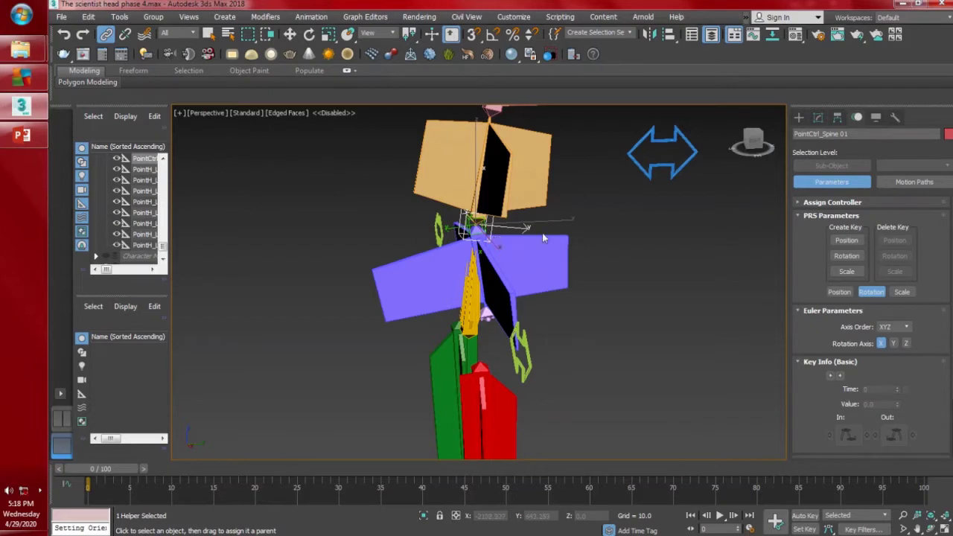
right_click(546, 231)
left_click(524, 224)
left_click(472, 246)
left_click(469, 244)
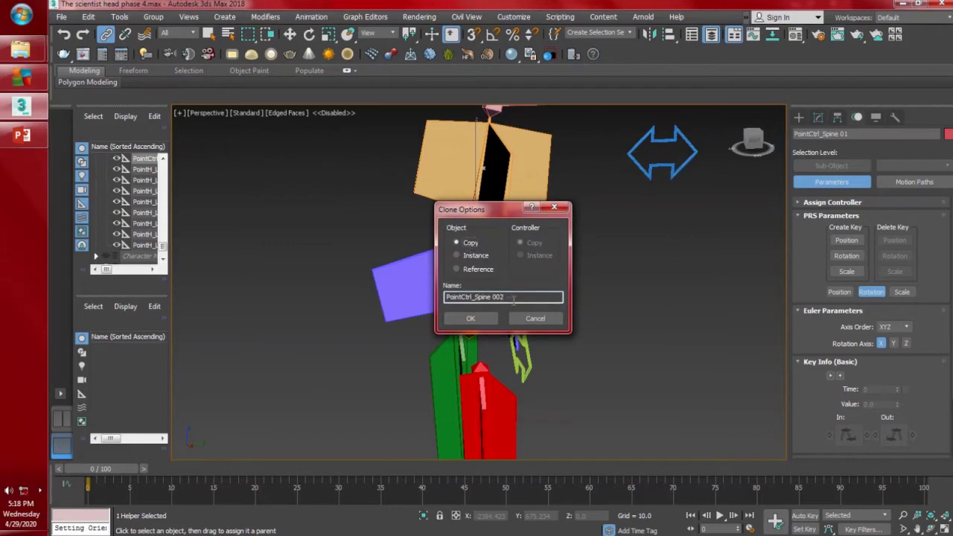
left_click(470, 318)
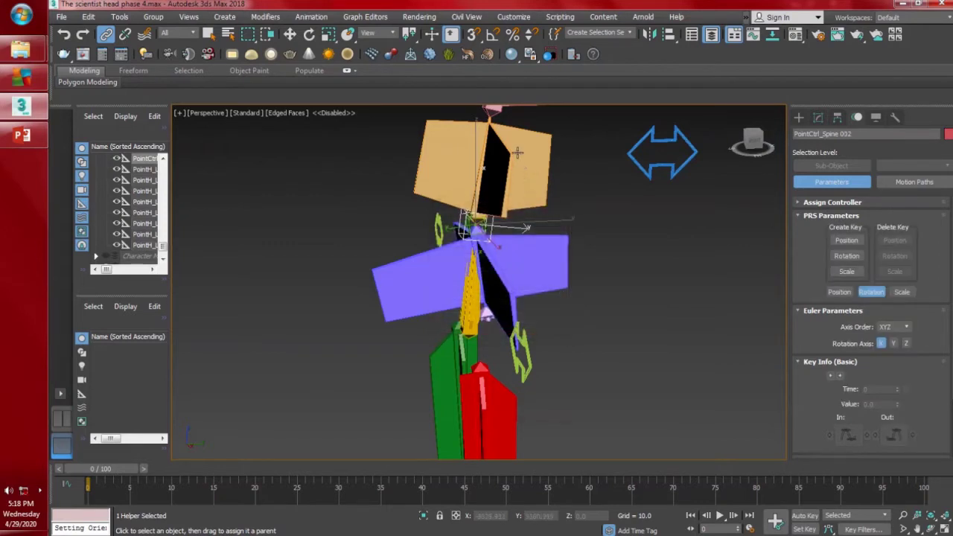
scroll(539, 220, "down", 6)
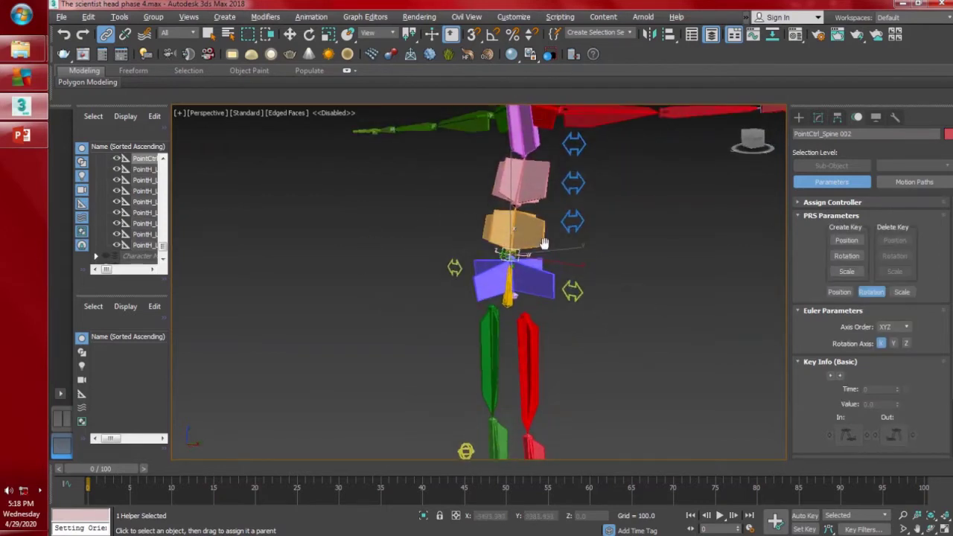
scroll(545, 243, "up", 4)
key("w")
left_click_drag(488, 286, 481, 243)
key("ctrl+z")
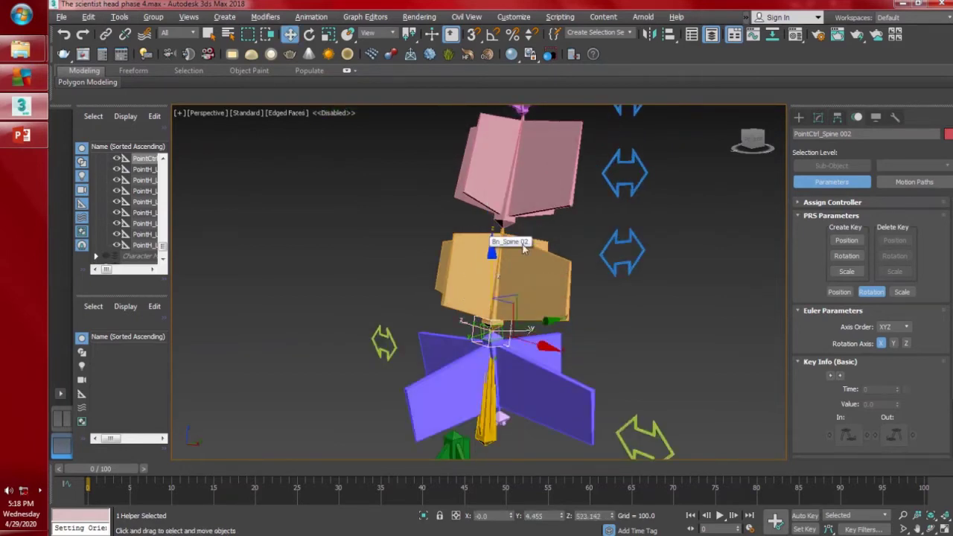
- Align PointCtrl_Spine 002 to the pink bone Bn_Spine 03, matching X, Y and Z position pivot to pivot and local orientation
middle_click_drag(523, 250, 519, 272)
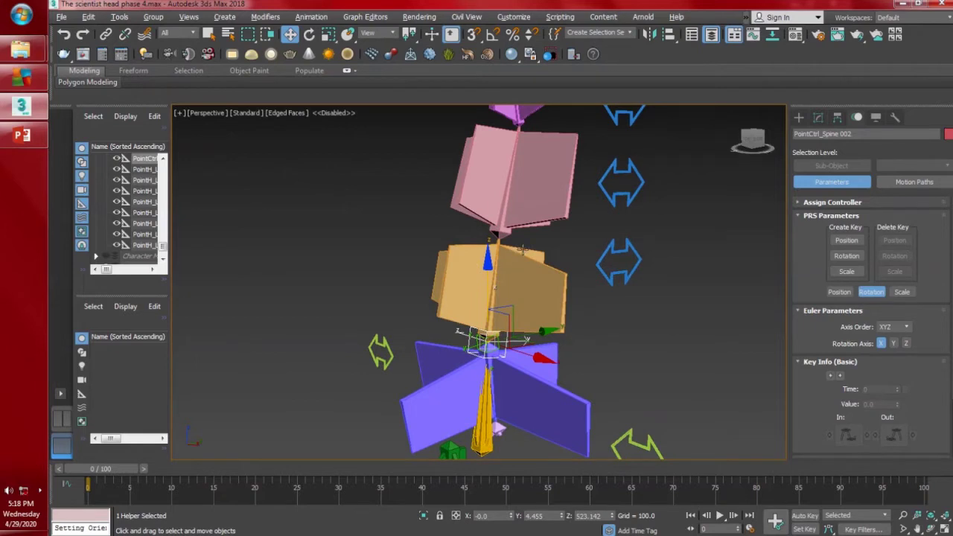
key("alt+a")
left_click(528, 208)
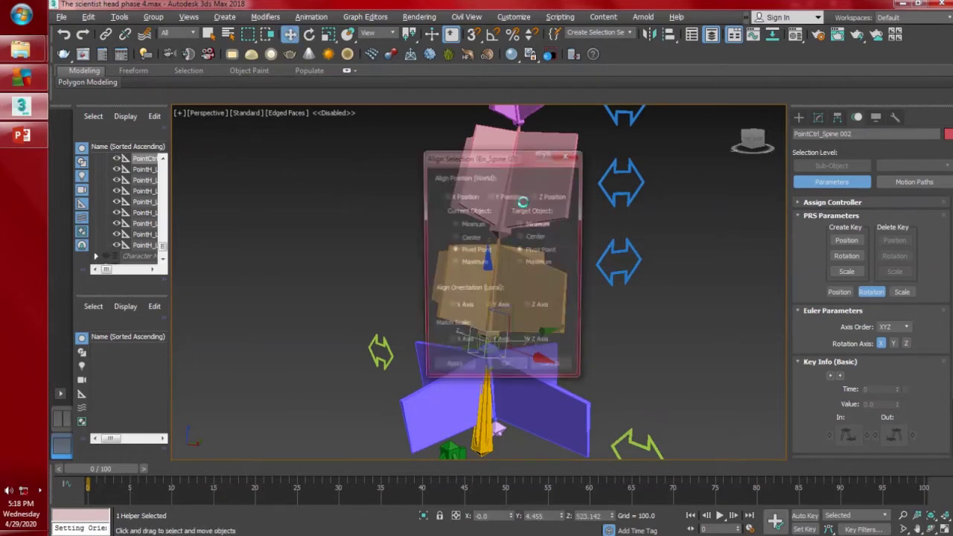
left_click(446, 196)
left_click(544, 197)
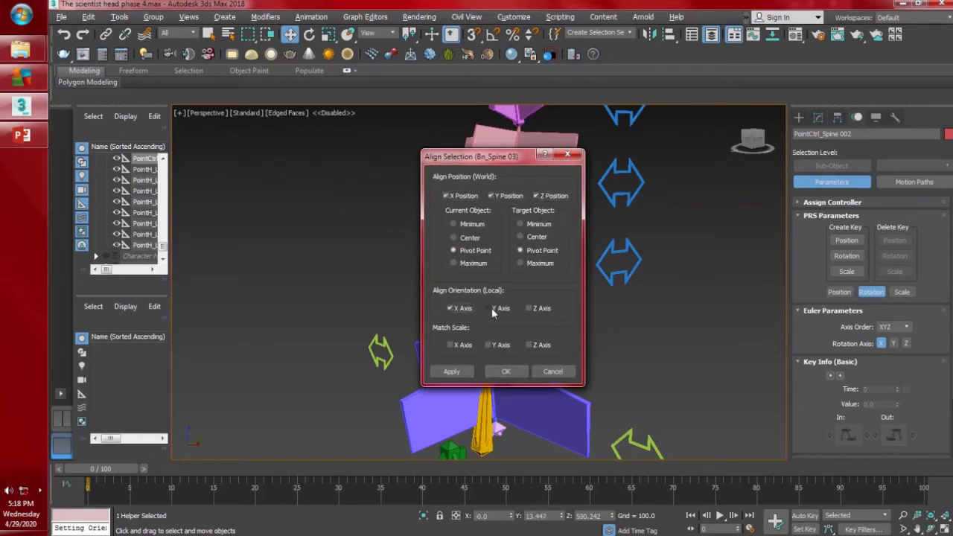
left_click(505, 372)
- Apply an Orientation Constraint to the pink spine bone Bn_Spine 03 with the PointCtrl_Spine 002 helper as its target
left_click(517, 214)
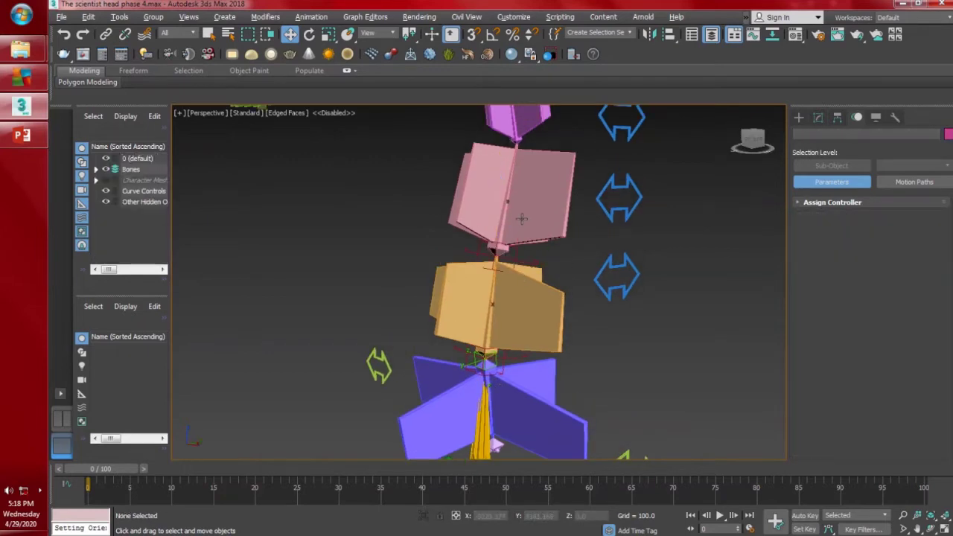
left_click(311, 16)
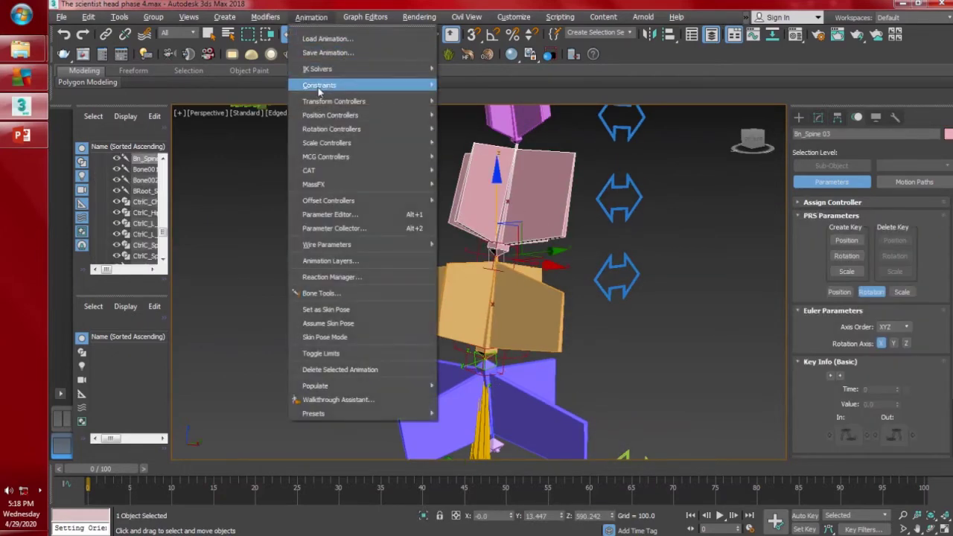
mouse_move(417, 115)
left_click(484, 183)
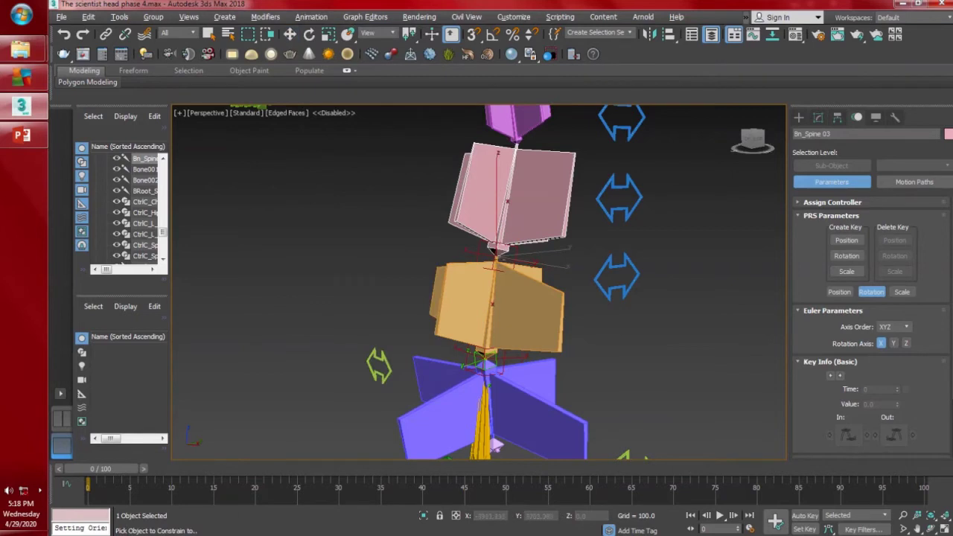
left_click(480, 245)
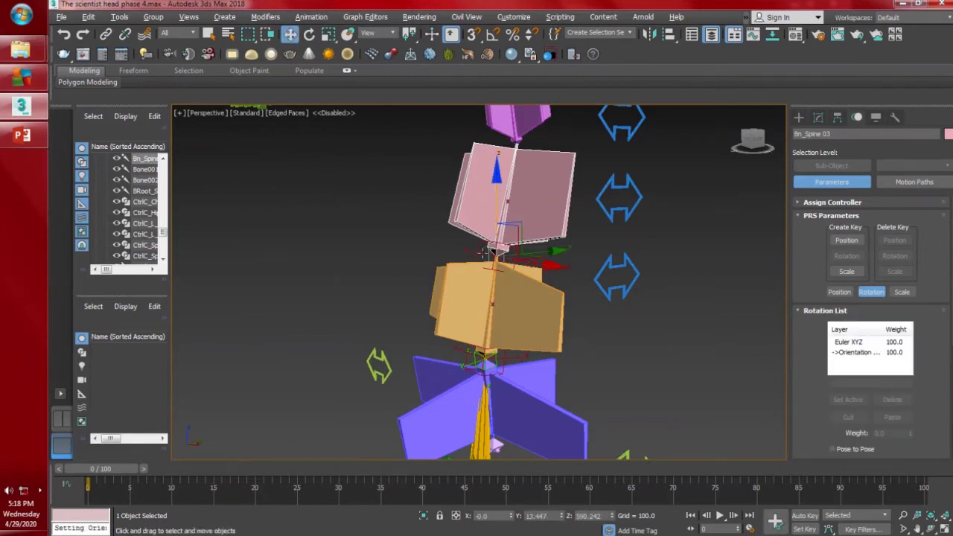
- Link the PointCtrl_Spine 002 helper to the middle blue arrow control as its parent
left_click(478, 245)
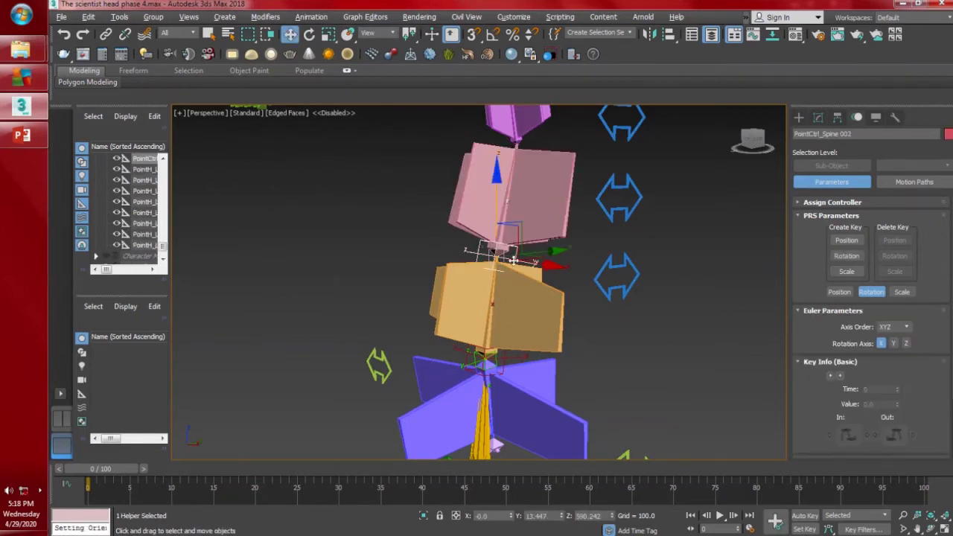
left_click(106, 34)
left_click_drag(520, 255, 645, 201)
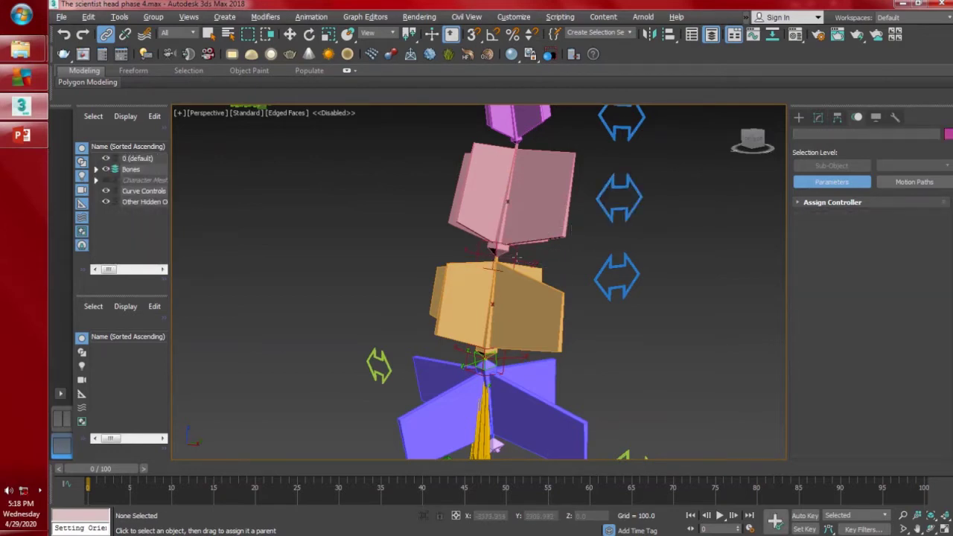
- Clone the PointCtrl_Spine 002 helper as a copy named PointCtrl_Chest 01
left_click(523, 262)
key("ctrl+v")
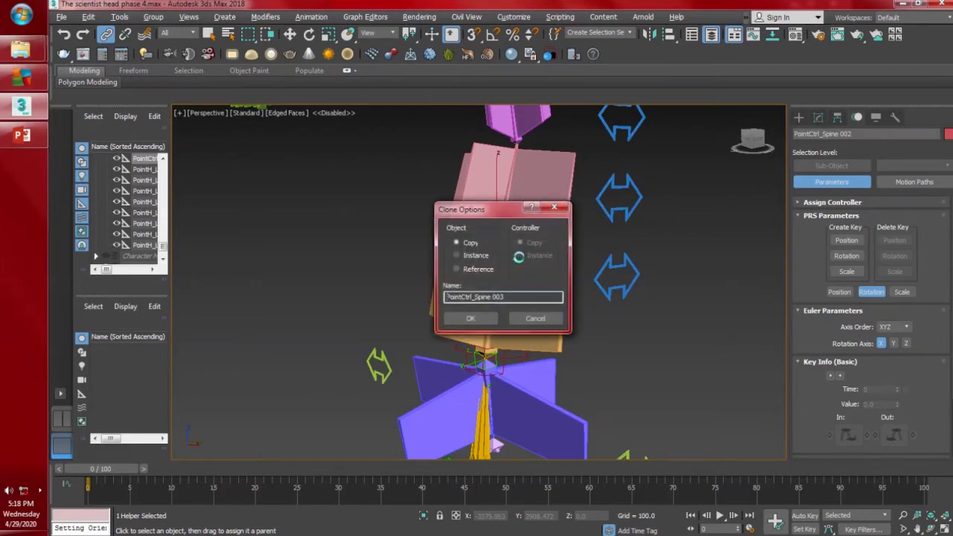
left_click_drag(508, 296, 480, 295)
type("Chest")
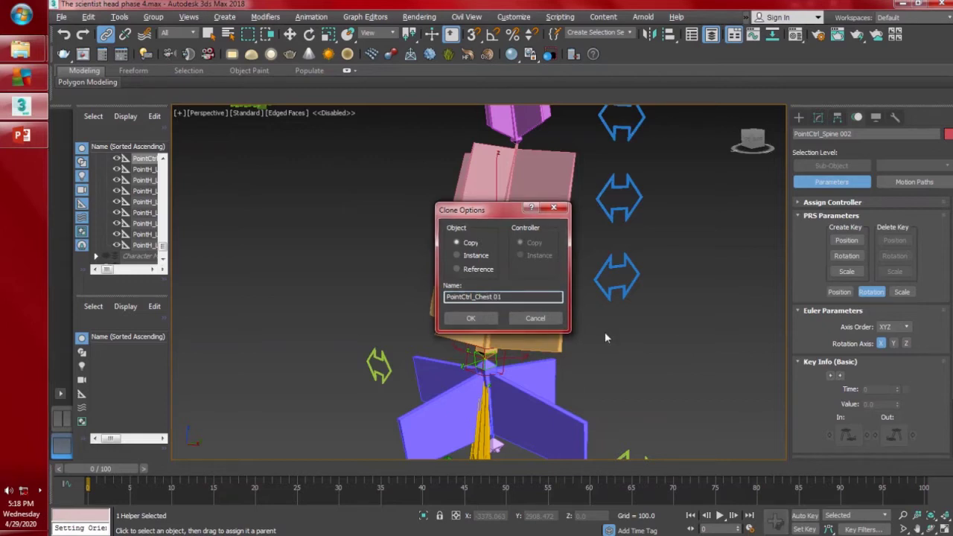
key("Return")
- Align PointCtrl_Chest 01 to the purple bone Bn_Chest 01, matching X, Y and Z position pivot to pivot and local orientation
middle_click_drag(586, 332, 532, 377)
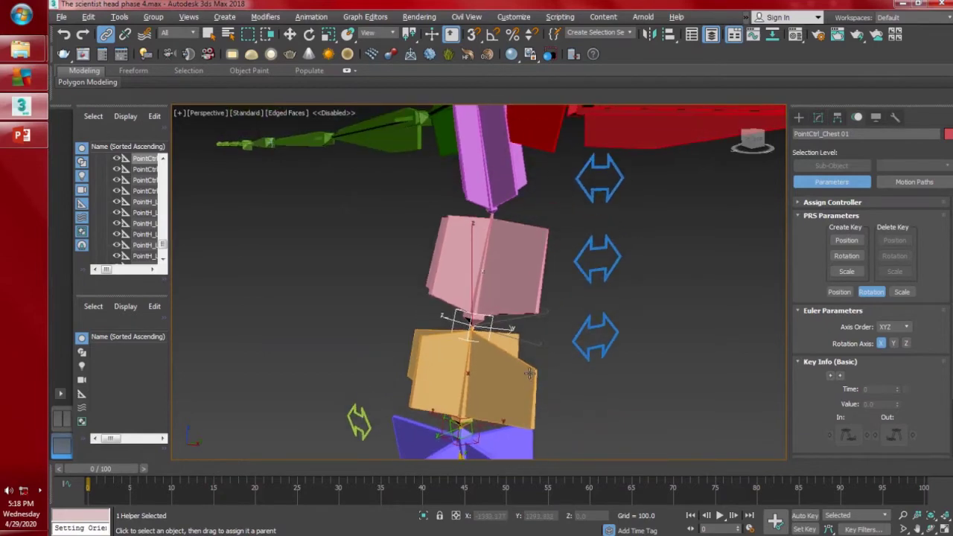
key("w")
key("alt+a")
left_click(485, 188)
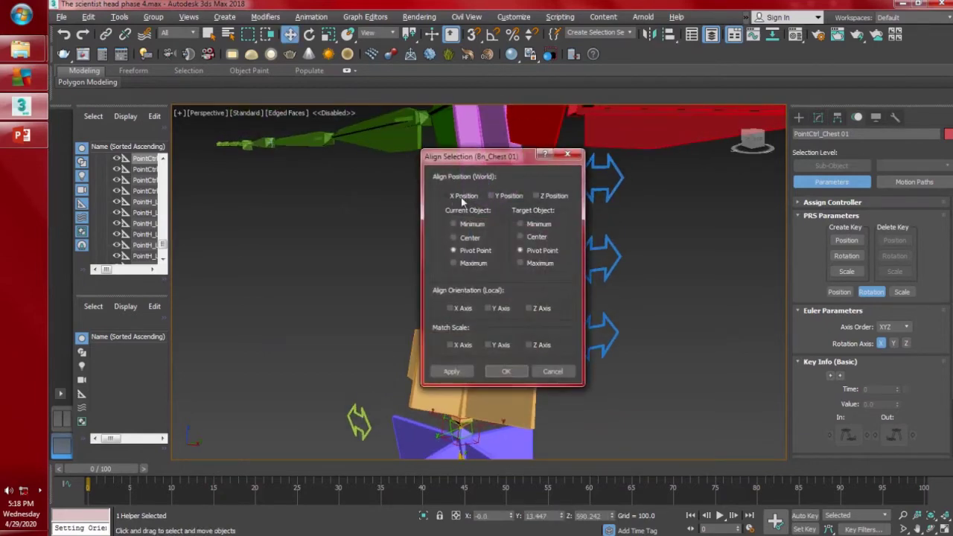
left_click(461, 197)
left_click(537, 196)
left_click(506, 371)
middle_click_drag(511, 200, 500, 215)
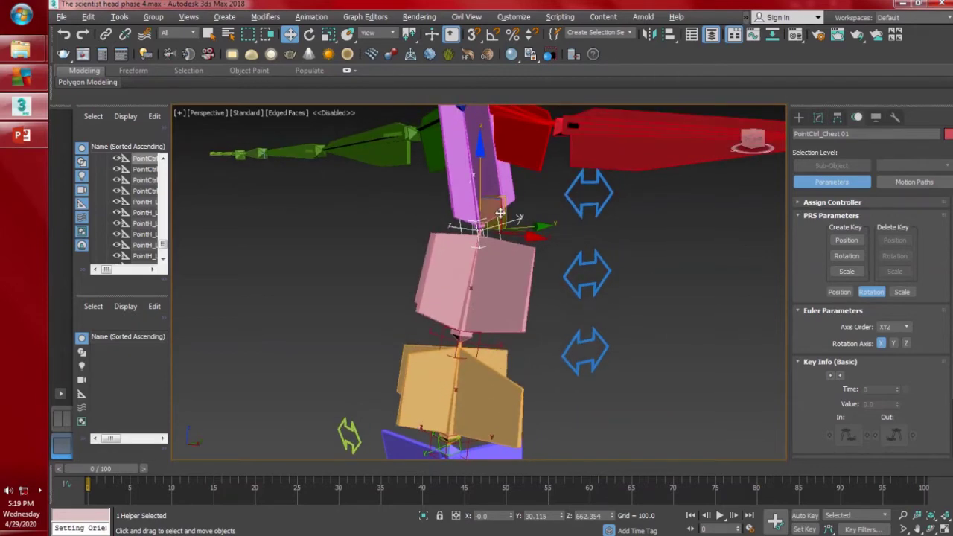
- Apply an Orientation Constraint to the chest bone Bn_Chest 01 with the PointCtrl_Chest 01 helper as its target
left_click(487, 184)
left_click(487, 183)
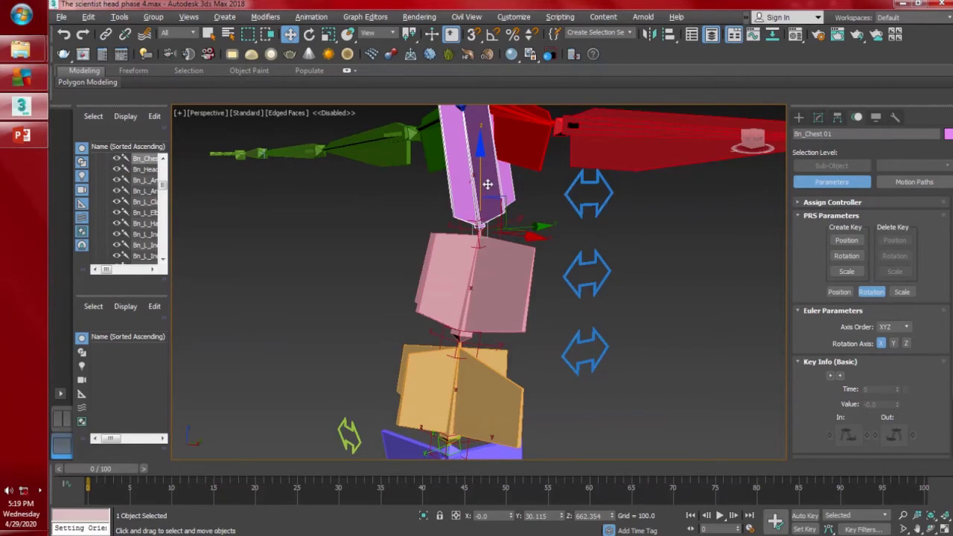
left_click(308, 18)
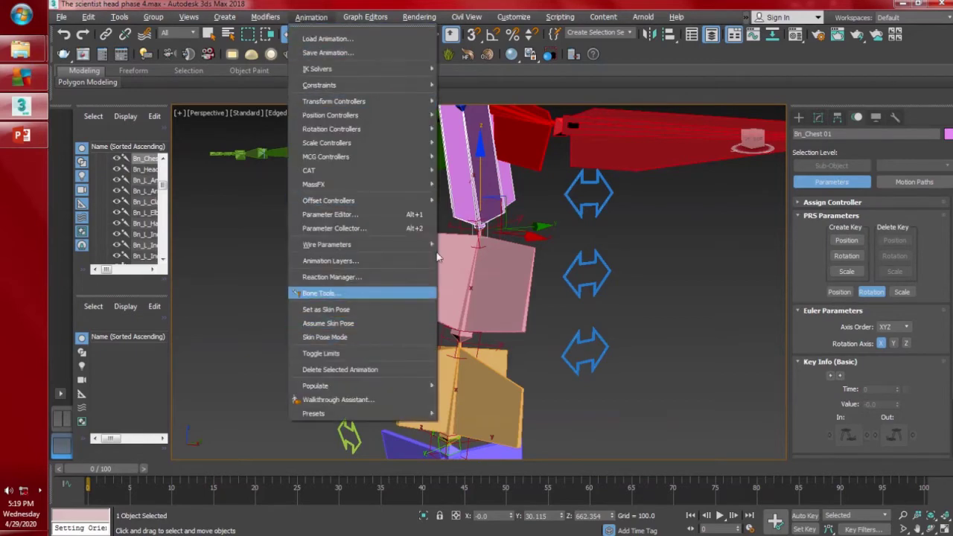
mouse_move(421, 84)
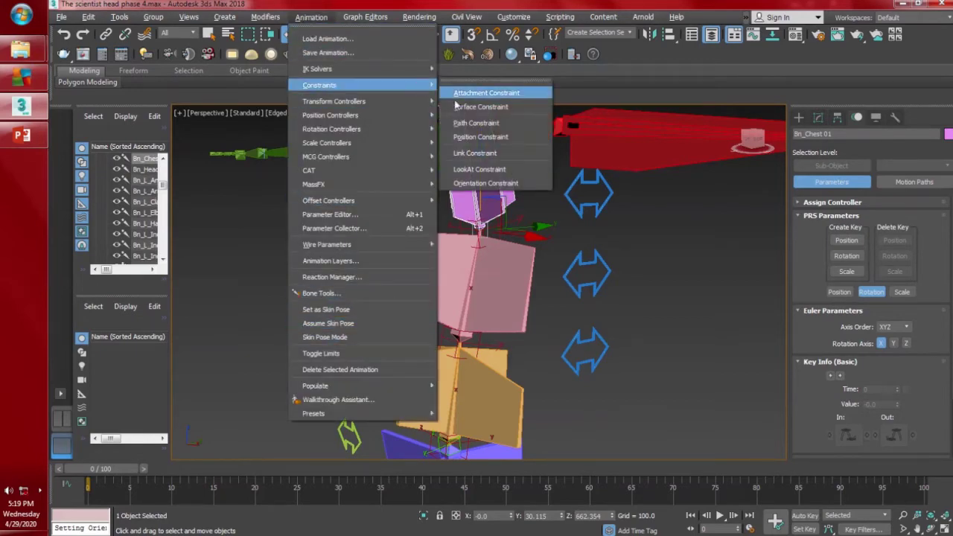
left_click(488, 183)
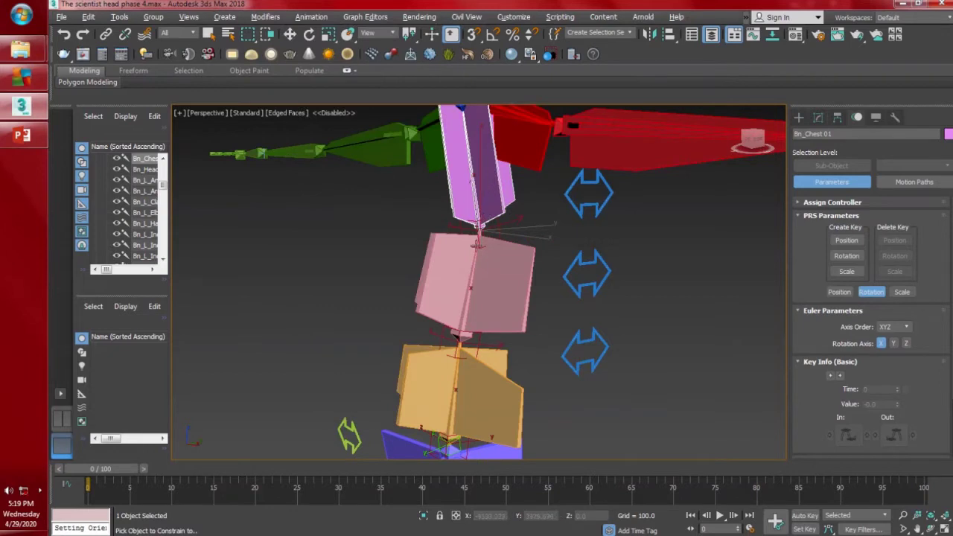
left_click(500, 233)
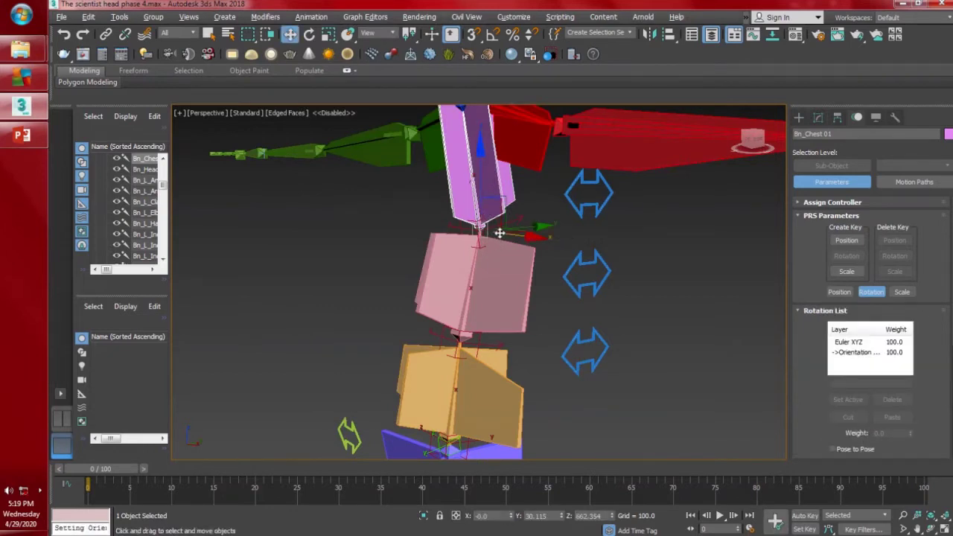
- Link the PointCtrl_Chest 01 helper to the uppermost blue arrow control, CtrlC_Chest 01, as its parent
left_click(527, 214)
left_click(106, 34)
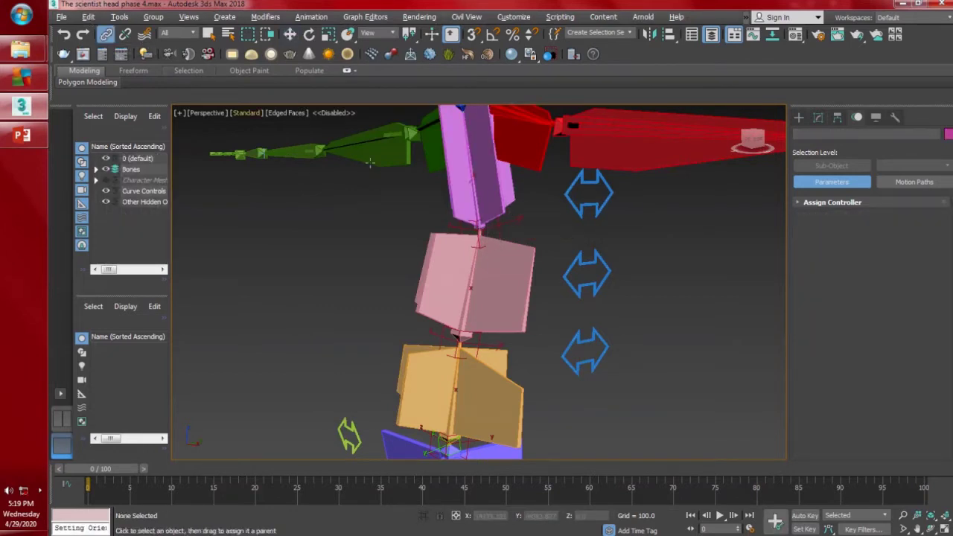
left_click_drag(499, 233, 595, 209)
left_click(596, 208)
scroll(596, 216, "down", 5)
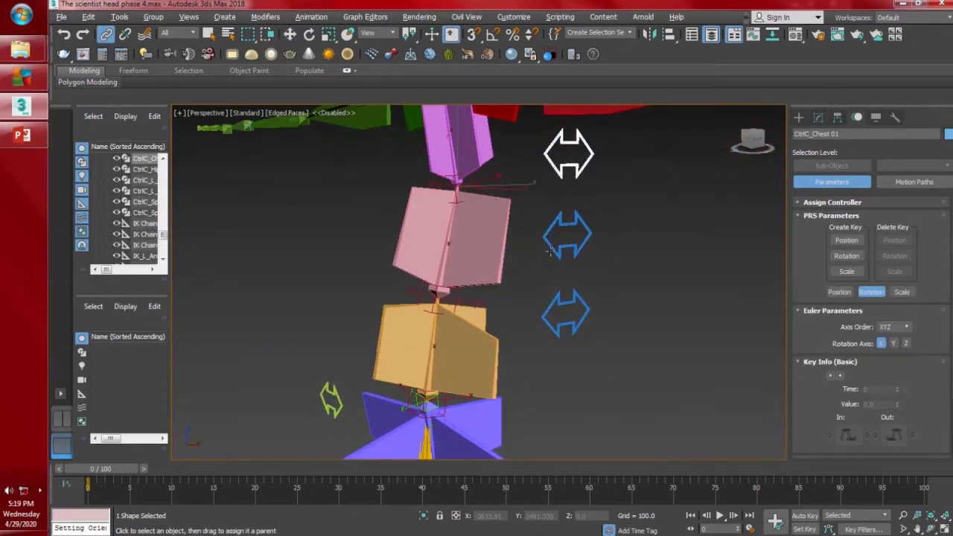
right_click(634, 322)
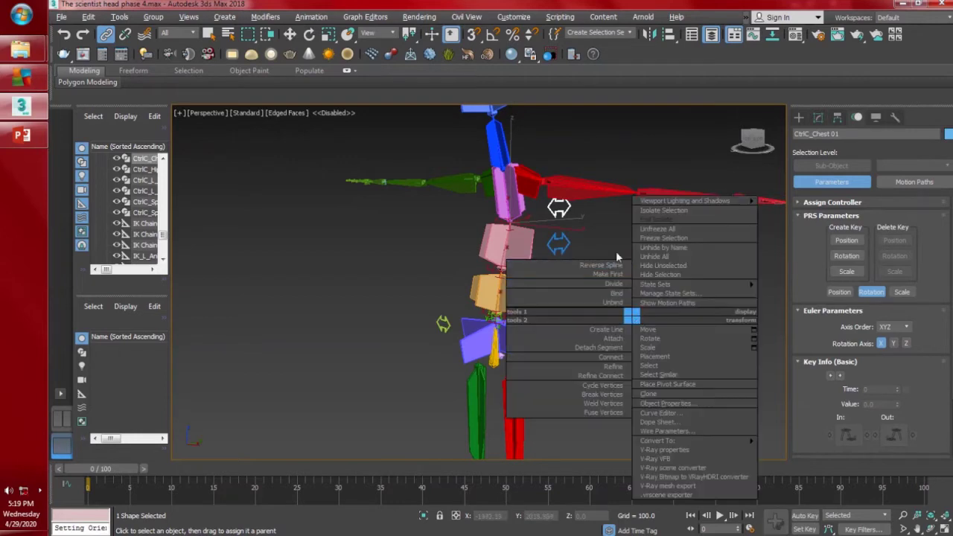
left_click(609, 231)
- Draw a six-point star spline around the skeleton in the Top view, with radii of about 137.7 and 88.9
left_click(798, 118)
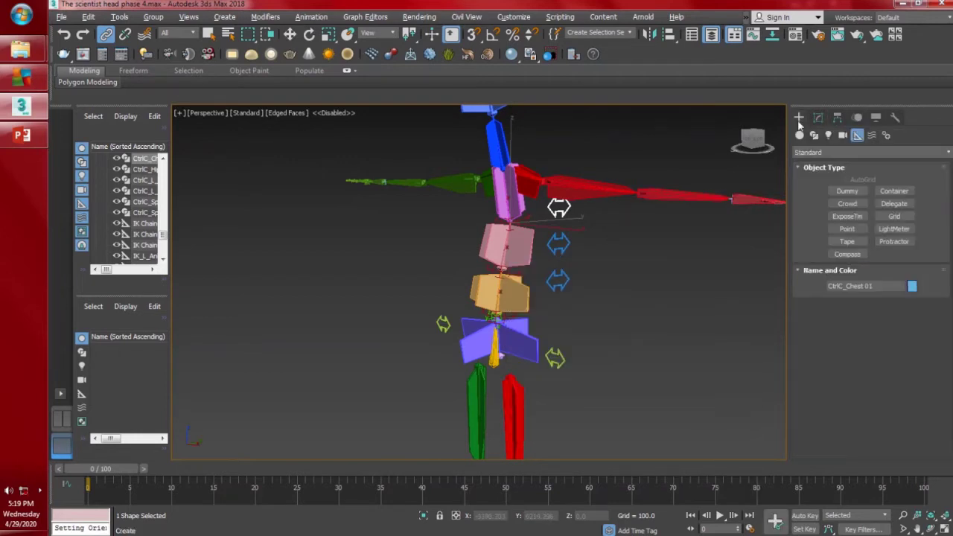
key("t")
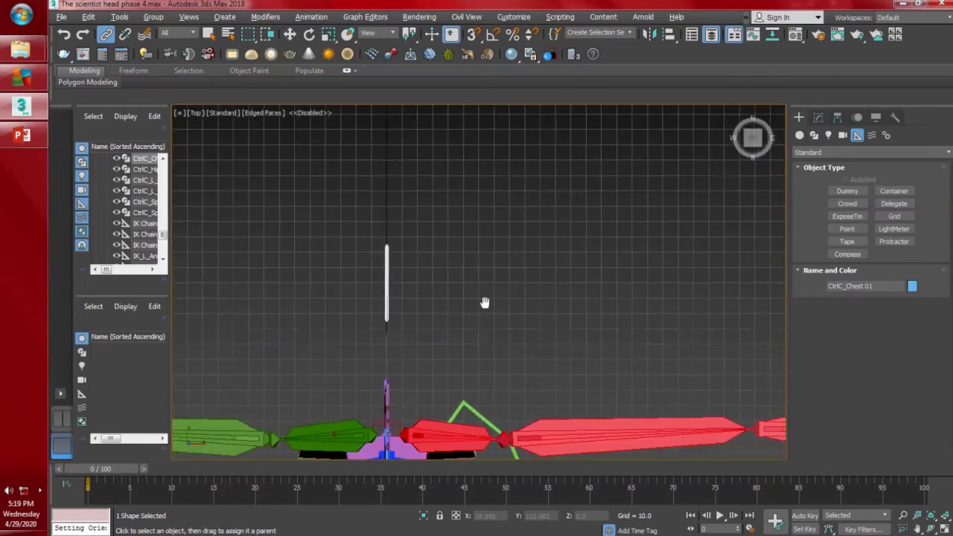
left_click(814, 135)
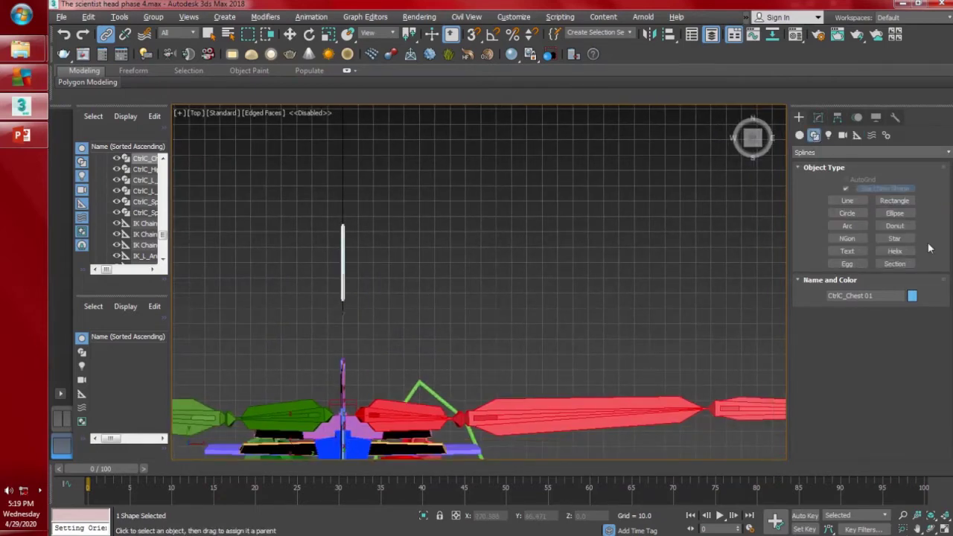
left_click(895, 238)
middle_click_drag(479, 396, 530, 255)
scroll(530, 255, "down", 3)
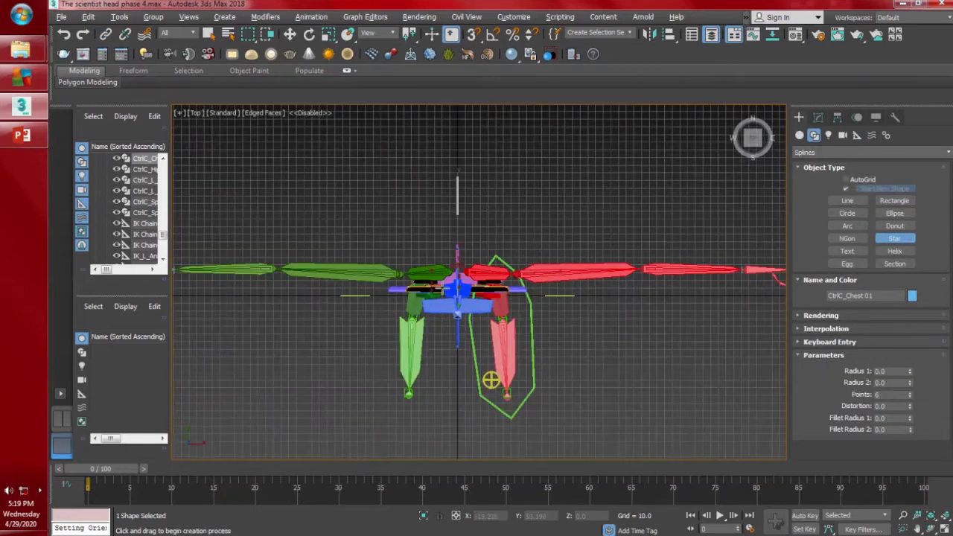
left_click_drag(458, 281, 545, 330)
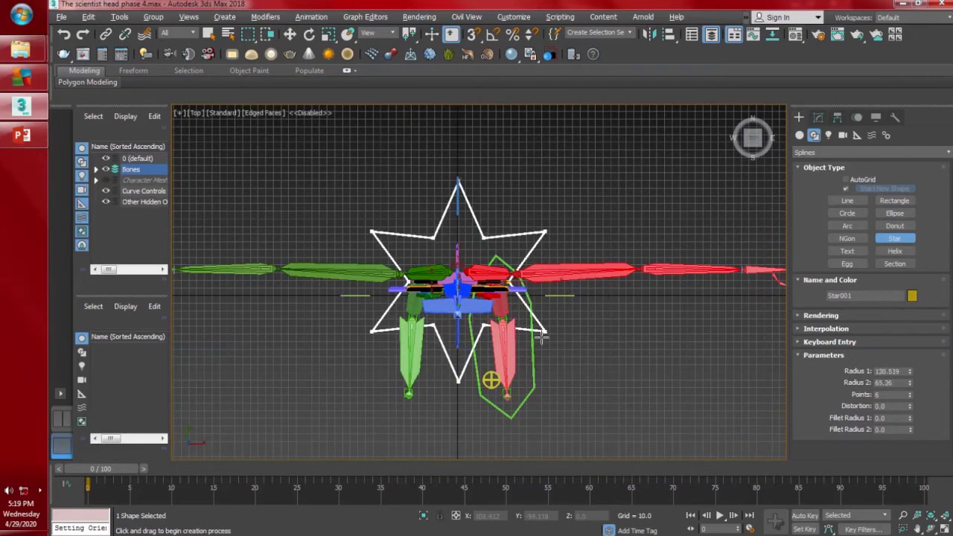
left_click(524, 300)
- Raise the star to thigh height, at a Z of about 299, and scale it uniformly to about 127%
middle_click_drag(557, 344, 528, 274, "alt")
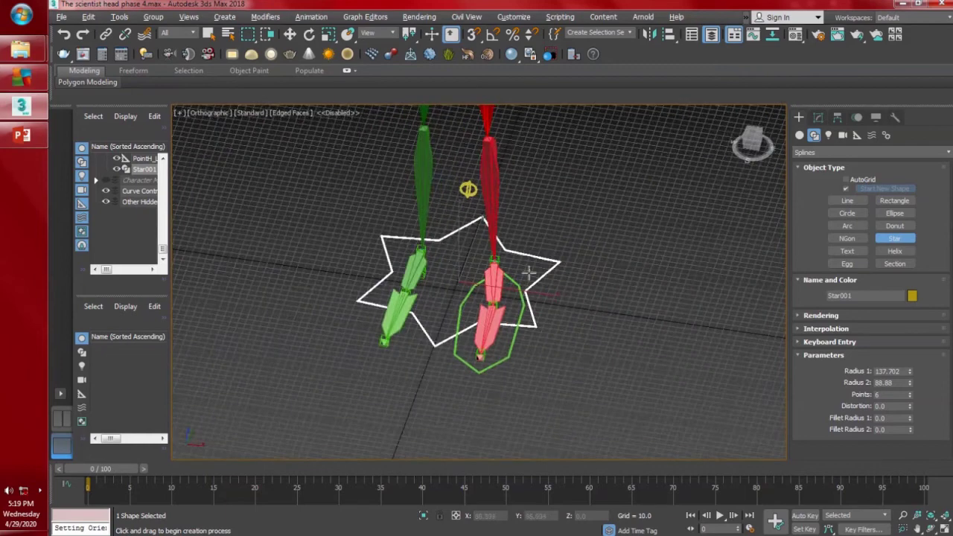
key("f")
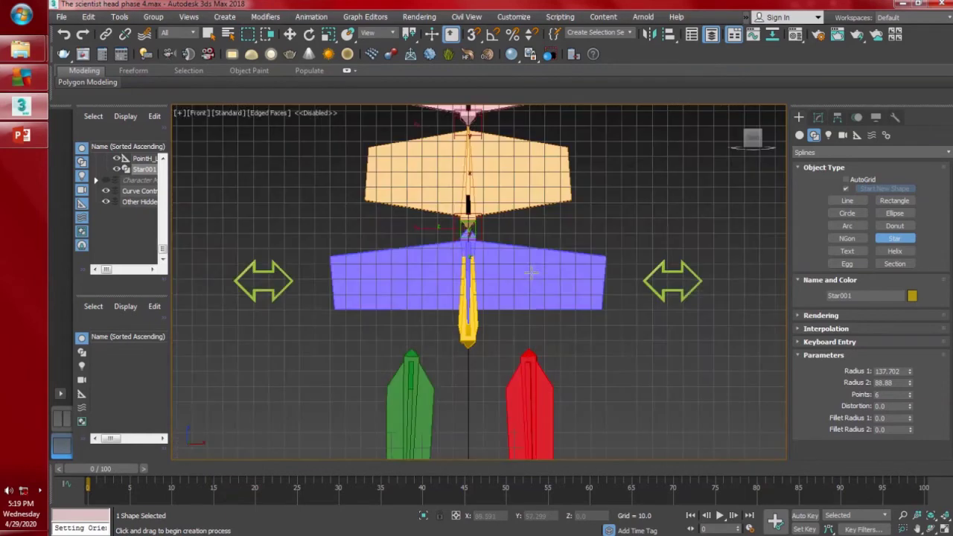
middle_click_drag(548, 268, 519, 273)
scroll(518, 273, "down", 6)
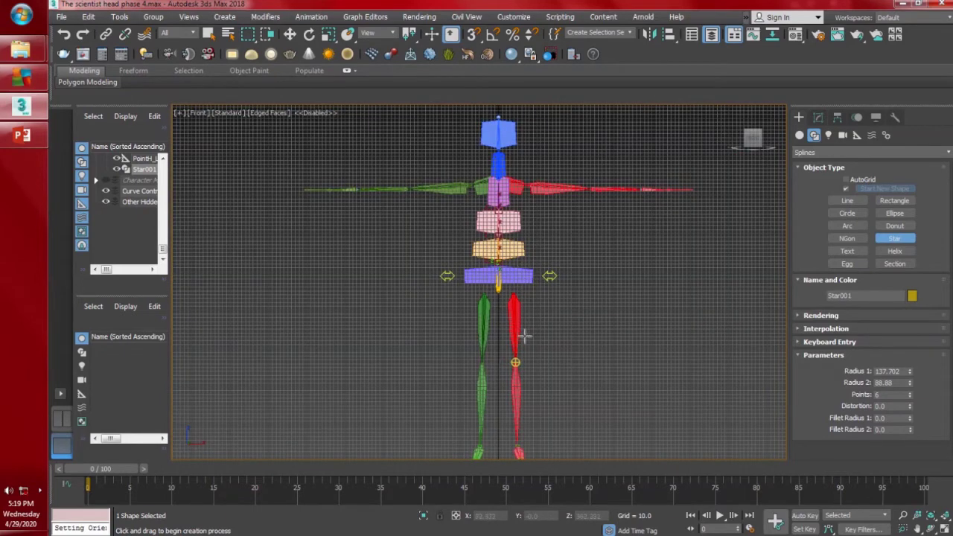
key("w")
left_click_drag(498, 414, 499, 289)
mouse_move(567, 340)
middle_mouse_down("alt")
mouse_move(543, 360)
mouse_move(566, 357)
middle_mouse_up("alt")
key("p")
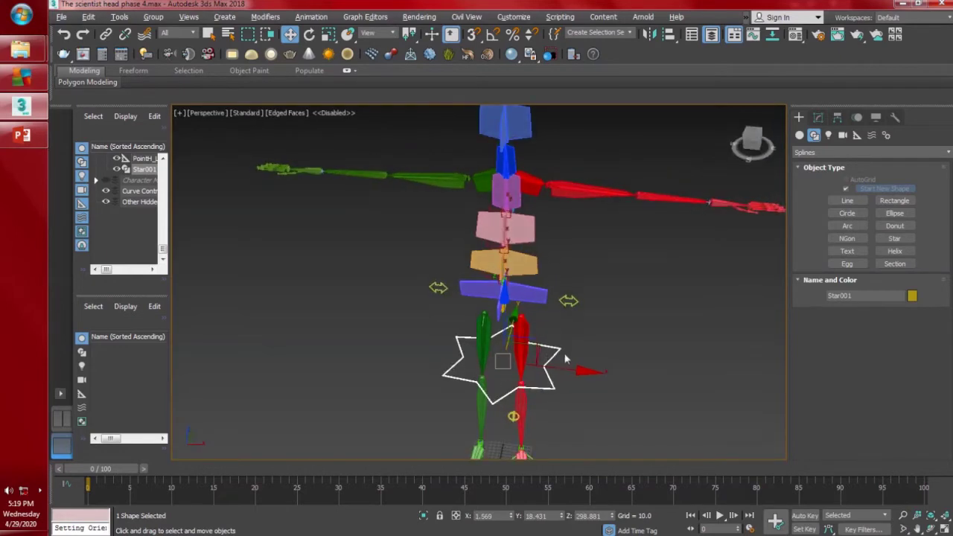
key("r")
left_click_drag(512, 364, 510, 345)
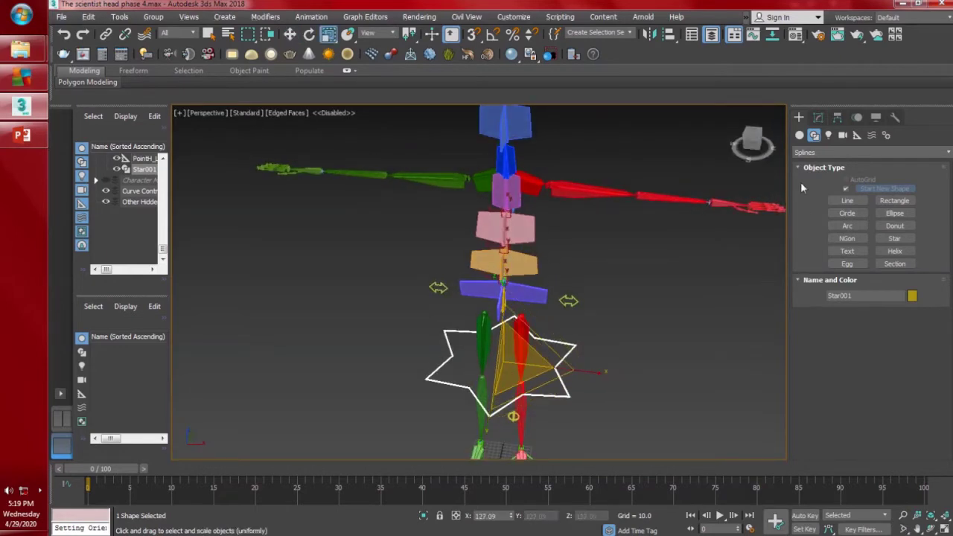
- Set the star spline's radial rendering thickness to 4.0
left_click(818, 118)
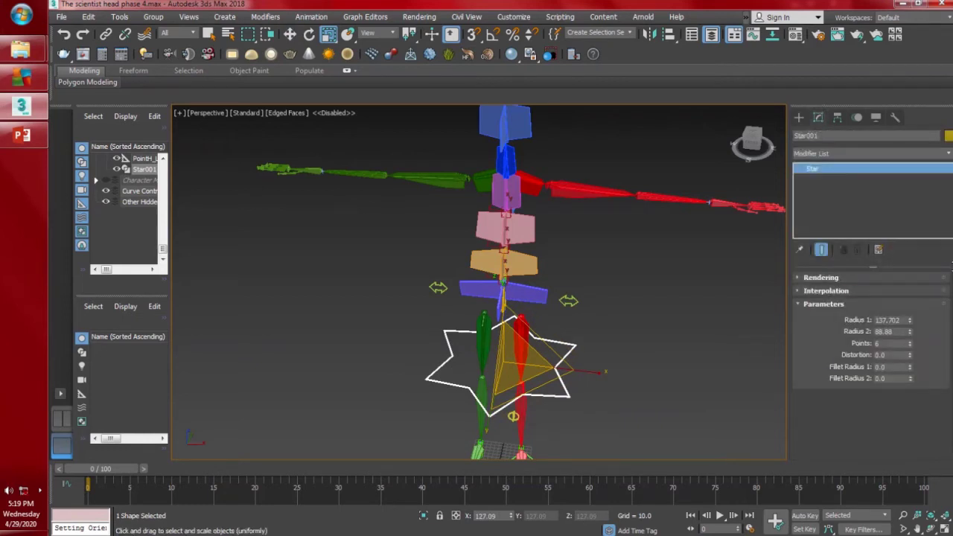
middle_click_drag(546, 373, 550, 362)
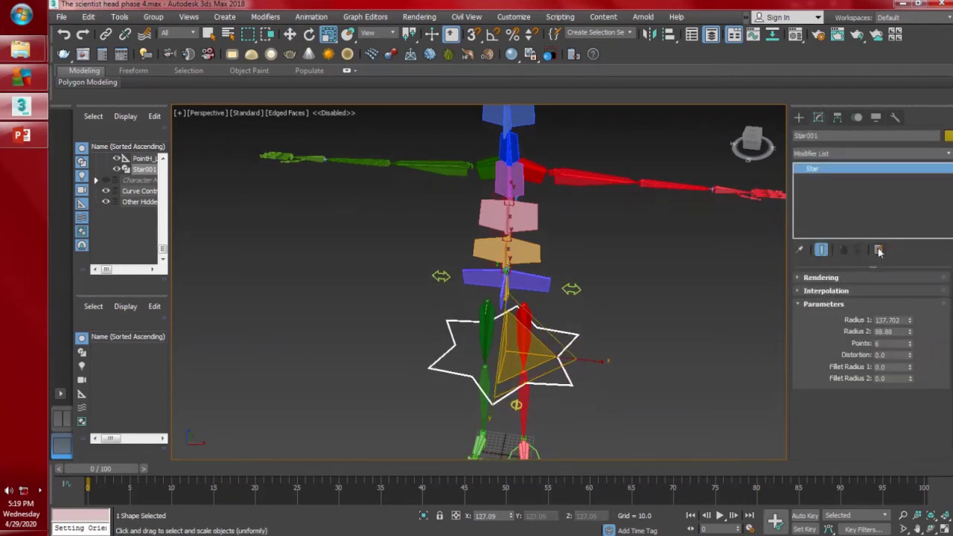
left_click(859, 280)
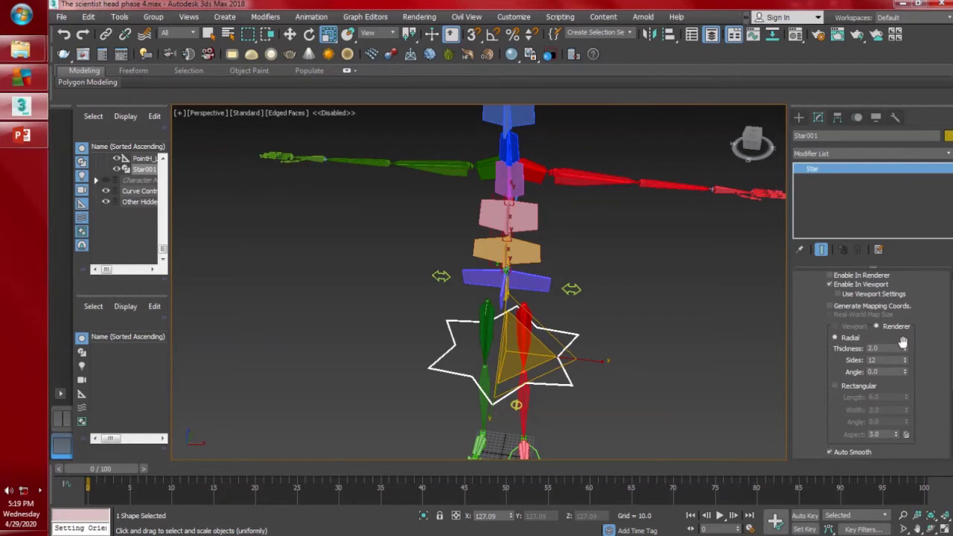
left_click_drag(905, 345, 905, 343)
type("4")
key("Return")
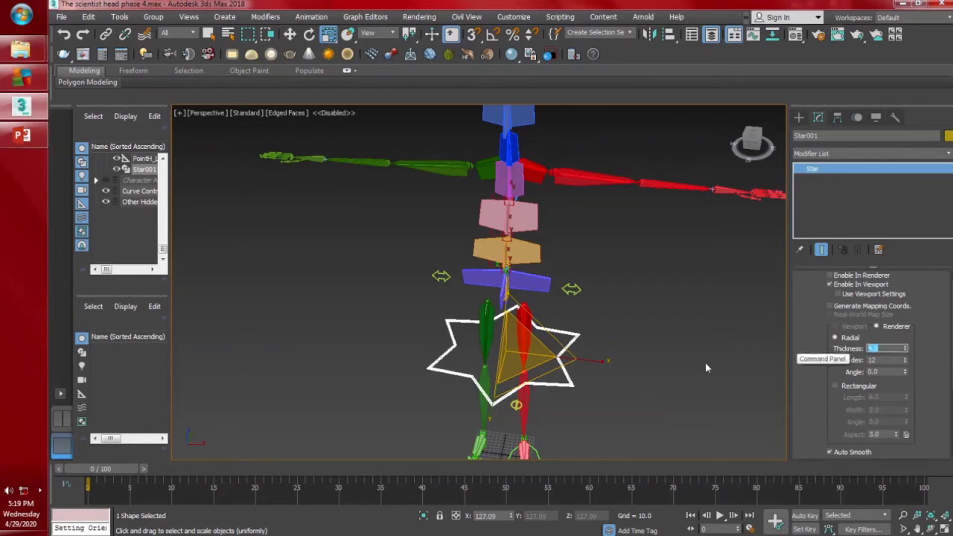
left_click(564, 343)
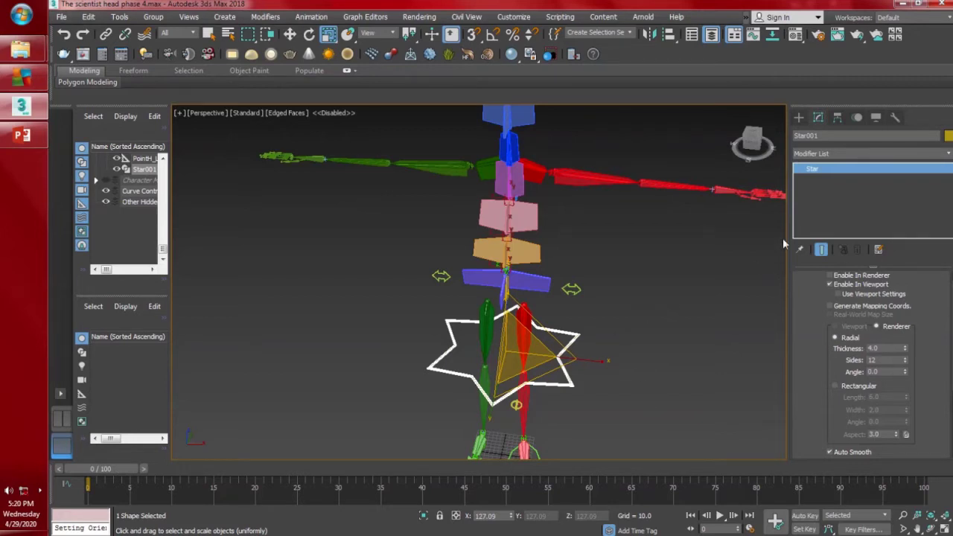
- Rename the star spline as CtrlC_COG 01
left_click_drag(832, 136, 774, 136)
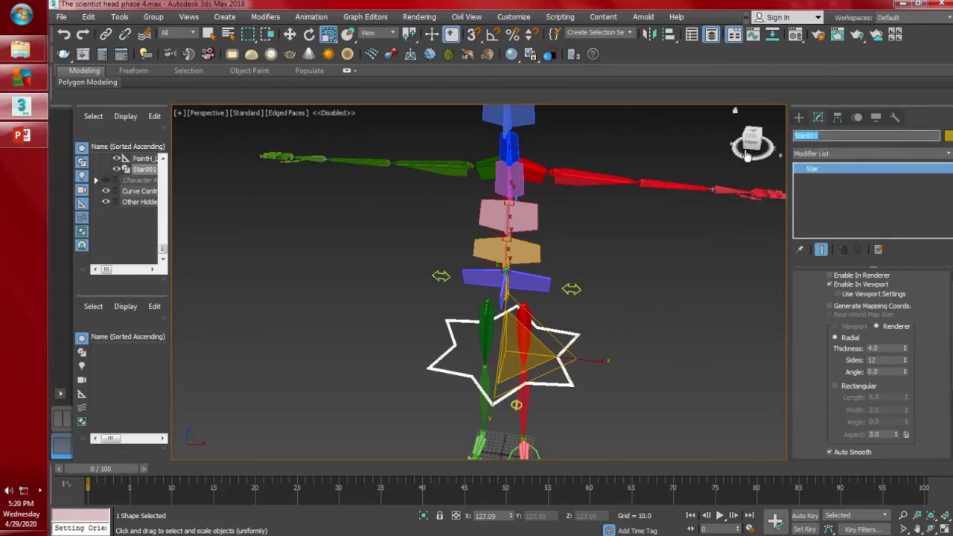
type("Ctrl_COG")
key("Return")
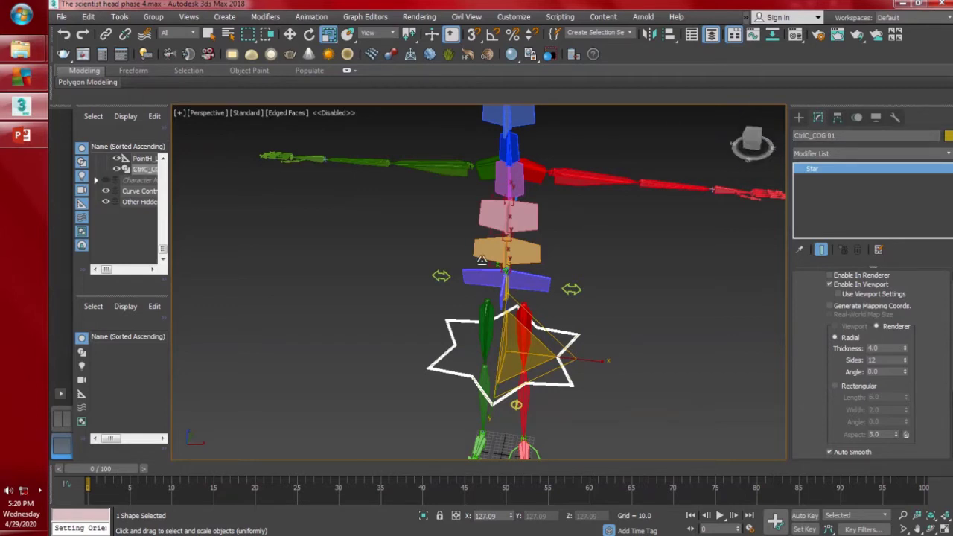
- Align the star control's position to the yellow root bone below the hips
key("alt+a")
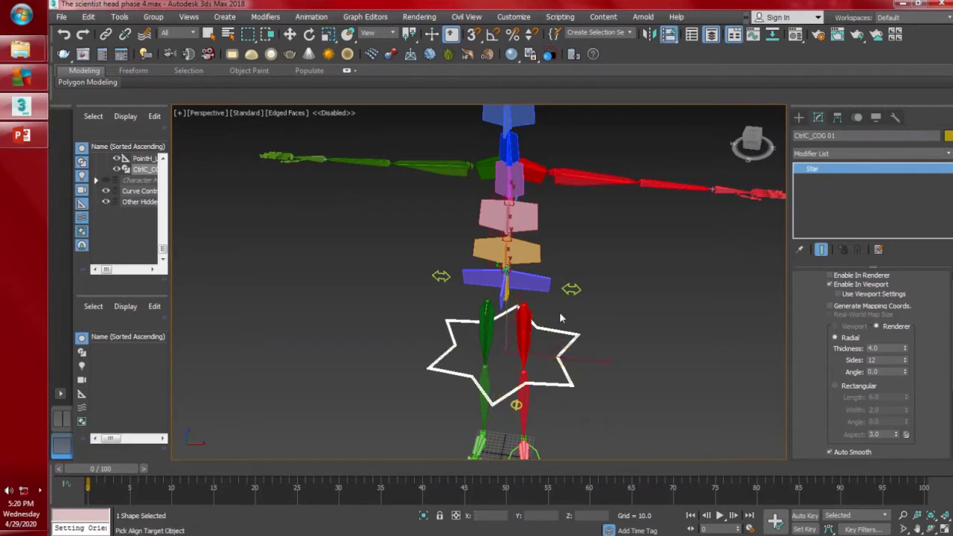
scroll(506, 298, "up", 3)
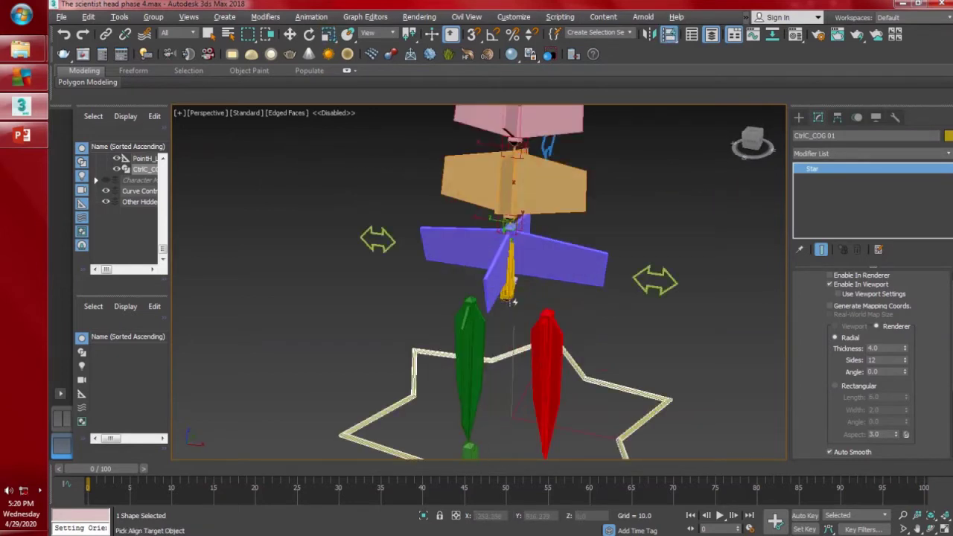
left_click(513, 297)
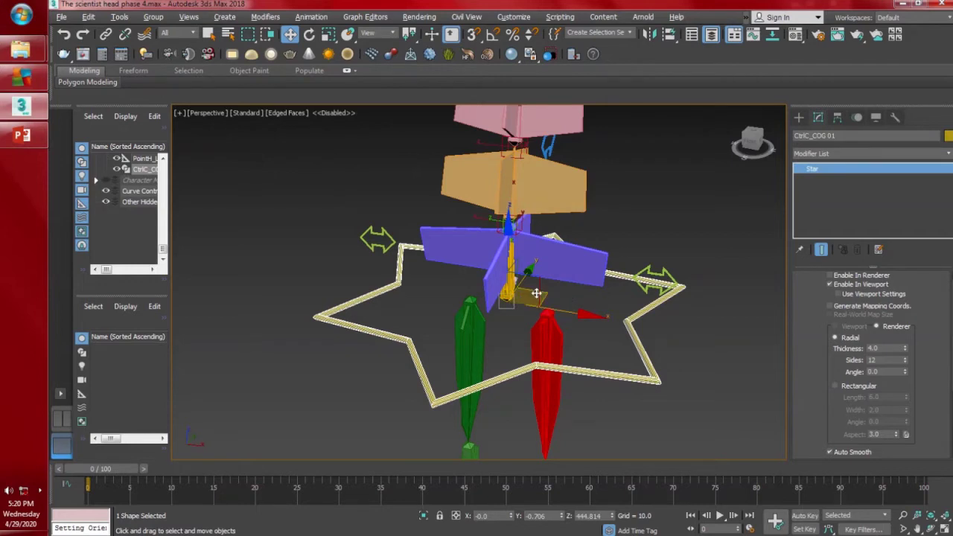
middle_click_drag(577, 332, 582, 330, "alt")
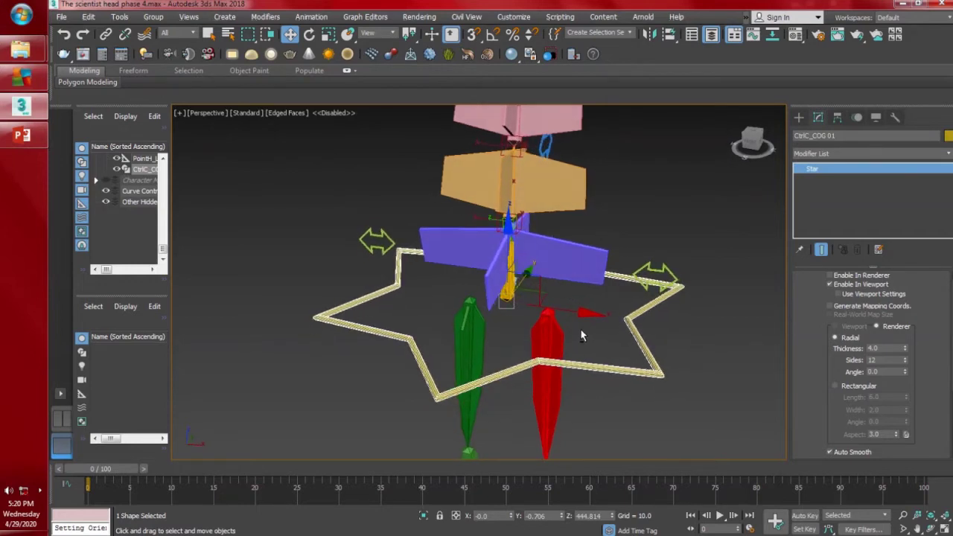
- Link the CtrlC_HipeShake 01 control, the yellow root bone and the lowest blue spine arrow control to the star control as their parent
left_click(659, 272)
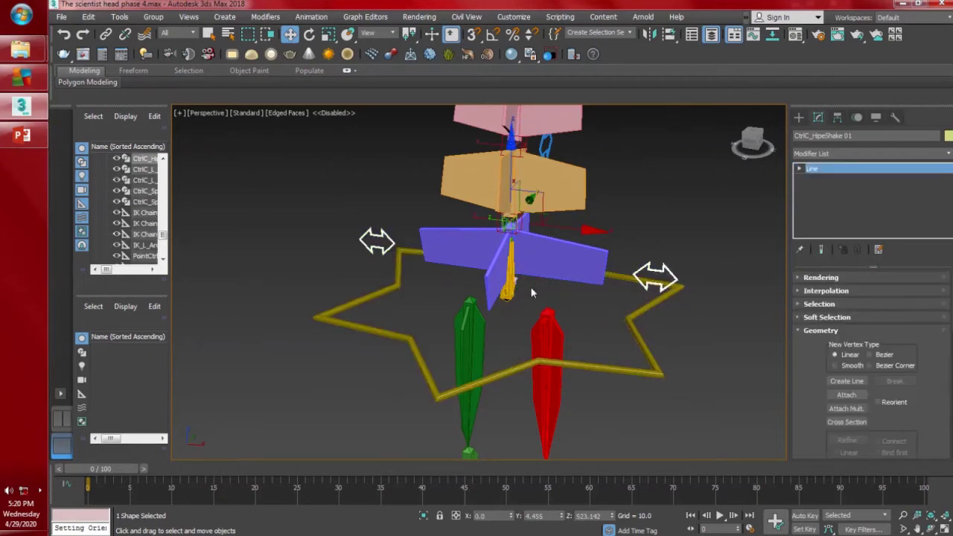
scroll(525, 296, "up", 3)
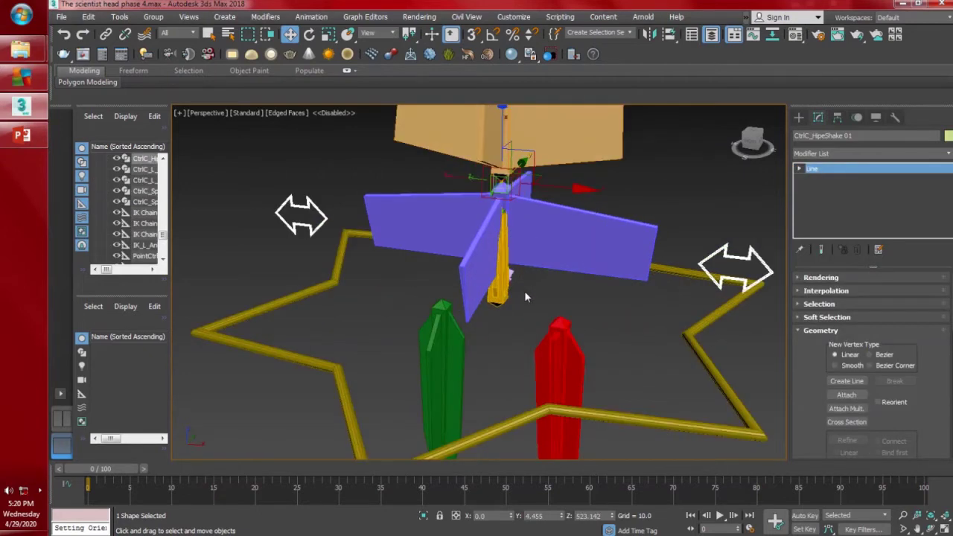
left_click(498, 296, "ctrl")
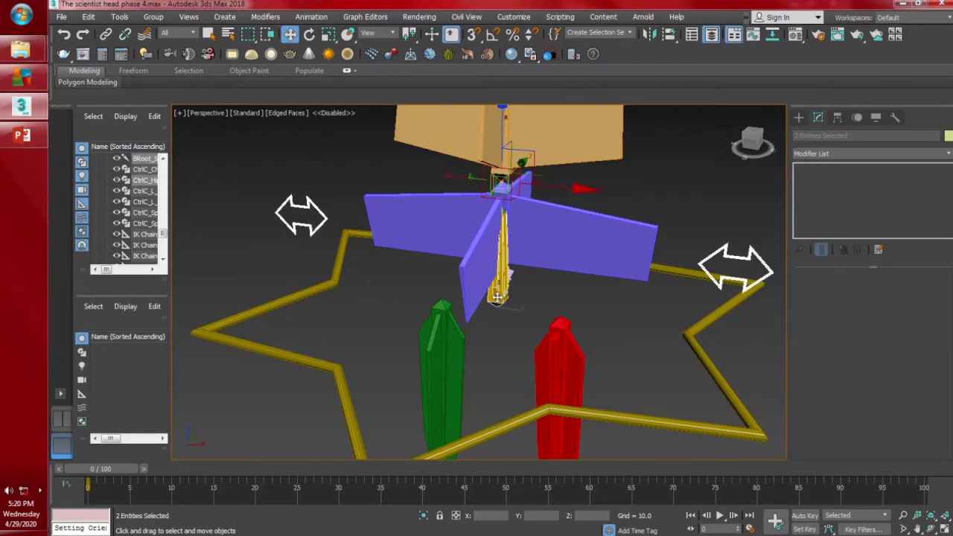
middle_click_drag(617, 311, 660, 230, "alt")
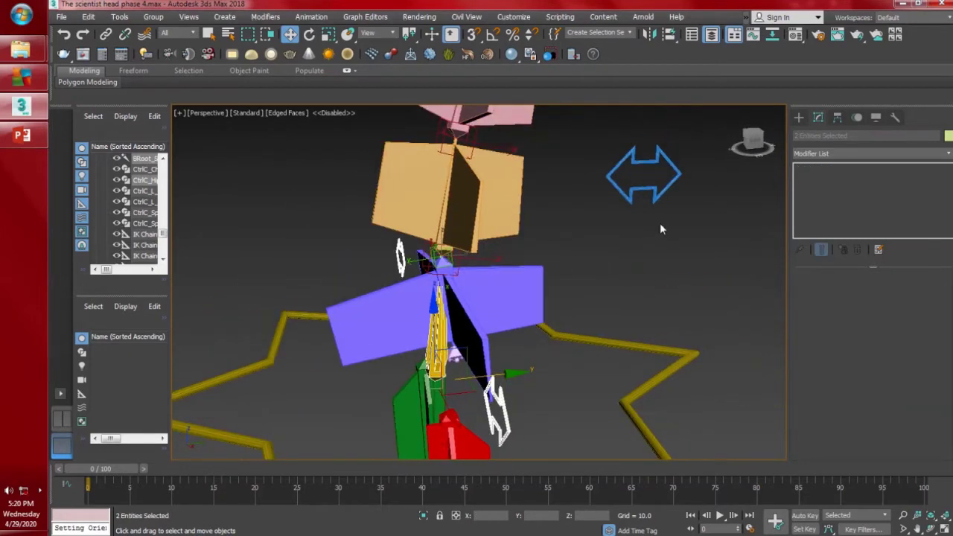
left_click(651, 191, "ctrl")
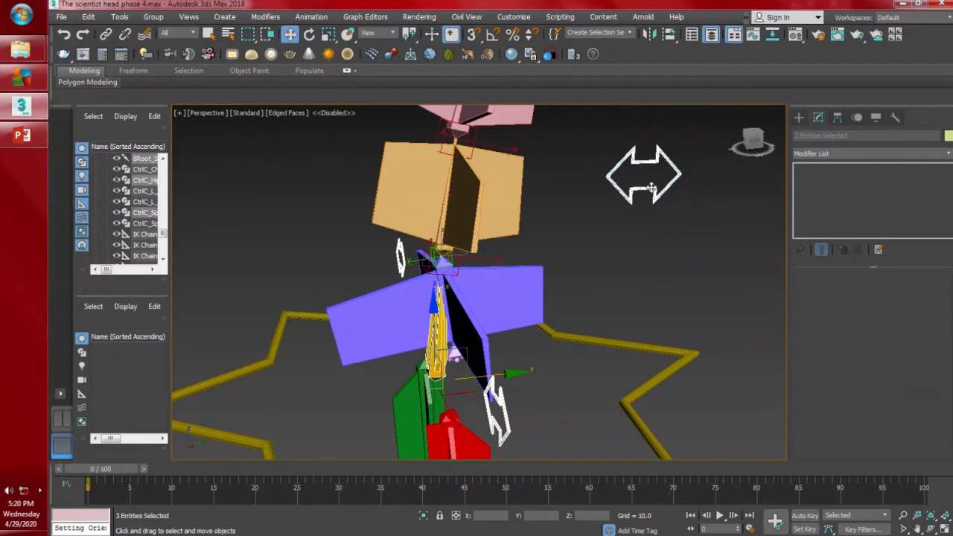
left_click(106, 35)
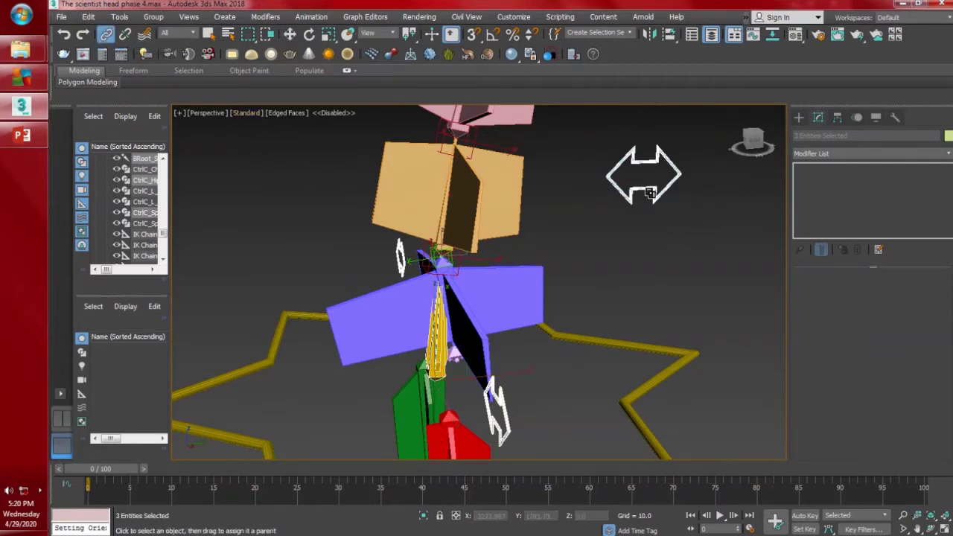
left_click(630, 349)
right_click(630, 349)
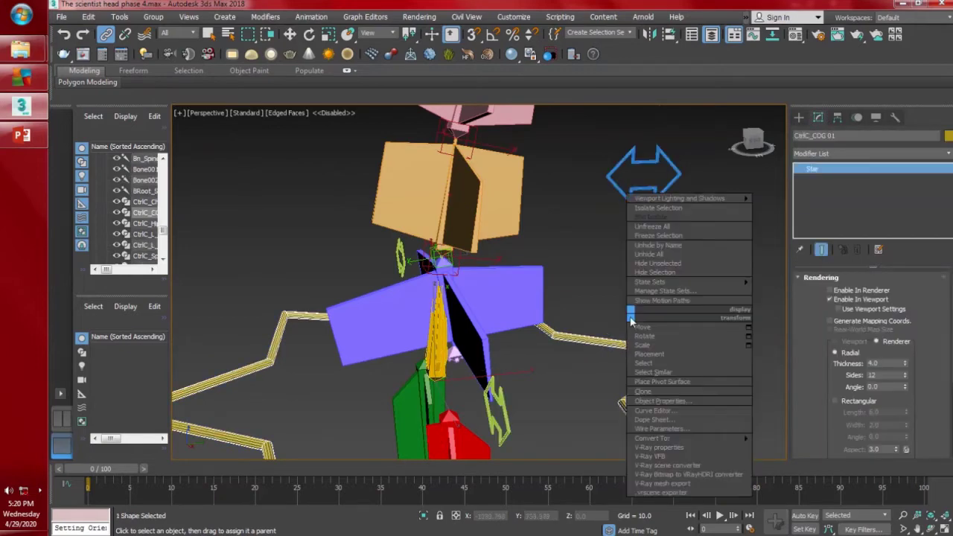
left_click(601, 341)
left_click(596, 343)
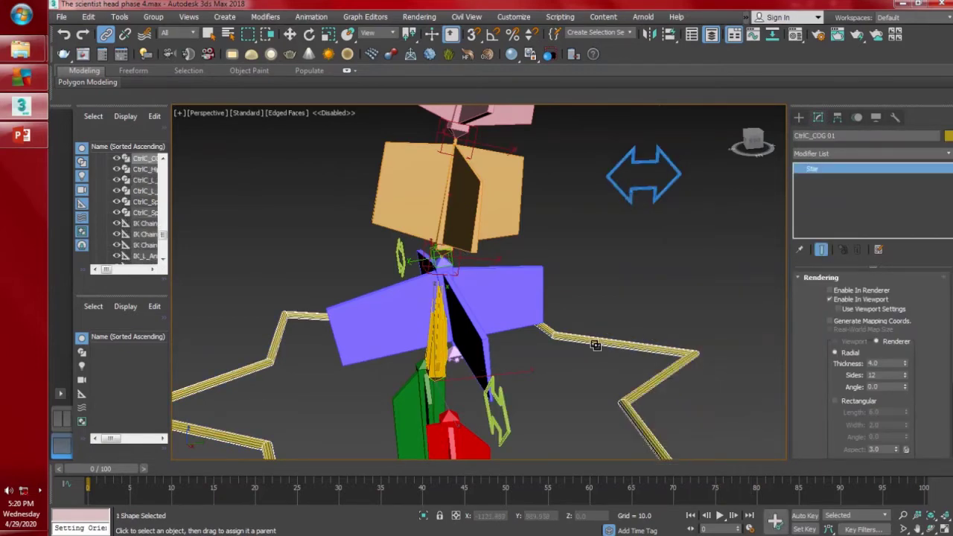
- Test the star control by moving it upward and rotating it, undoing each change
key("w")
scroll(595, 337, "down", 5)
scroll(625, 354, "down", 3)
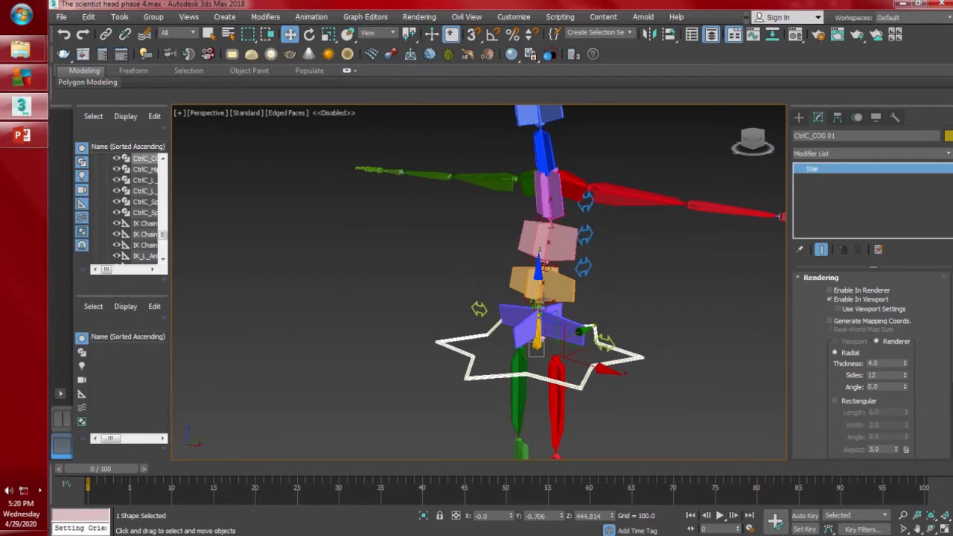
scroll(544, 292, "down", 4)
mouse_move(542, 290)
left_mouse_down()
mouse_move(541, 236)
mouse_move(547, 328)
mouse_move(544, 280)
left_mouse_up()
key("ctrl+z")
middle_click_drag(572, 326, 603, 332, "alt")
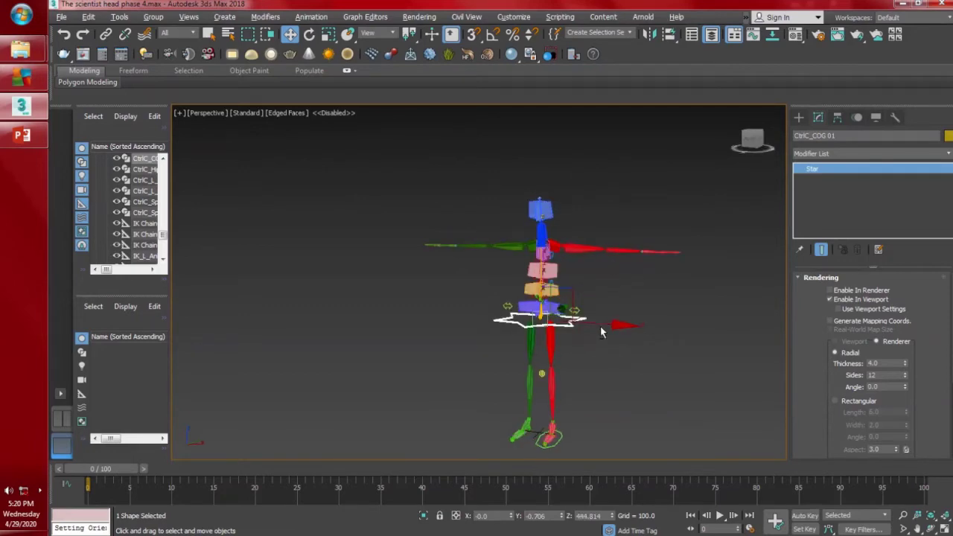
scroll(572, 319, "up", 3)
key("r")
key("e")
mouse_move(594, 286)
left_mouse_down()
mouse_move(621, 334)
mouse_move(594, 277)
left_mouse_up()
key("ctrl+z")
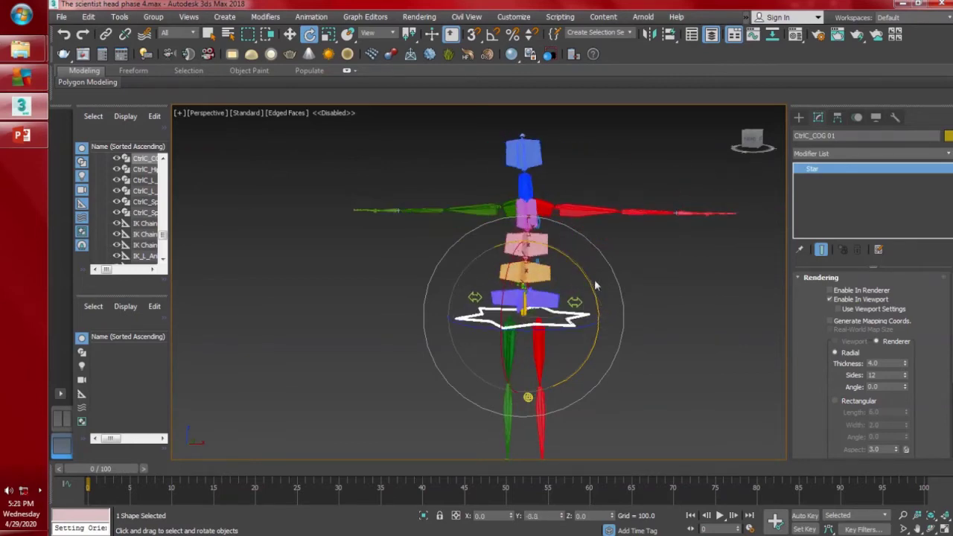
- Test the CtrlC_Chest 01 arrow control with a small rotation and undo it
middle_click_drag(607, 270, 558, 272, "alt")
scroll(581, 255, "up", 3)
left_click(574, 193)
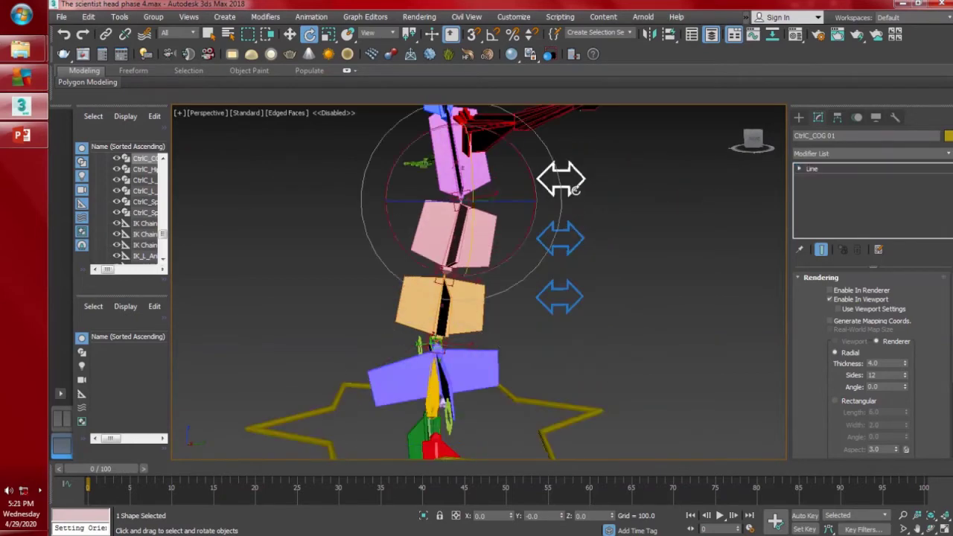
mouse_move(528, 174)
left_mouse_down()
mouse_move(511, 132)
mouse_move(525, 164)
left_mouse_up()
key("ctrl+z")
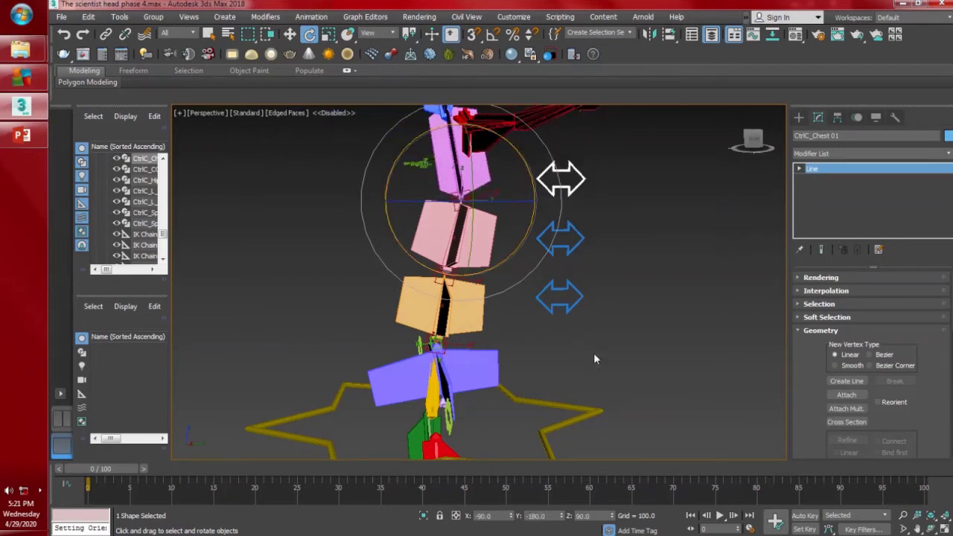
- Freeze the transforms of the CtrlC_COG 01 star control
middle_click_drag(590, 347, 588, 318)
left_click(554, 380)
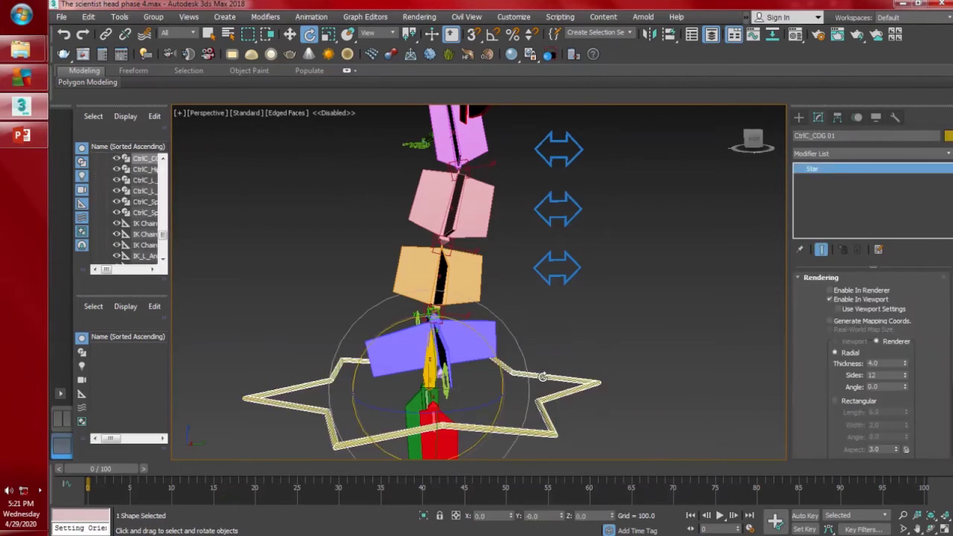
right_click(542, 378)
left_click(495, 337)
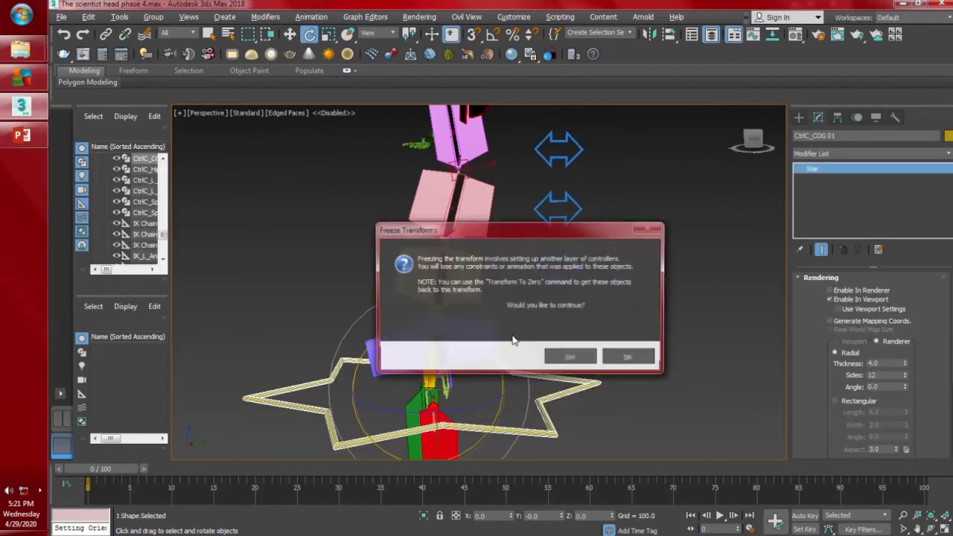
left_click(568, 359)
middle_click_drag(564, 355, 560, 400, "alt")
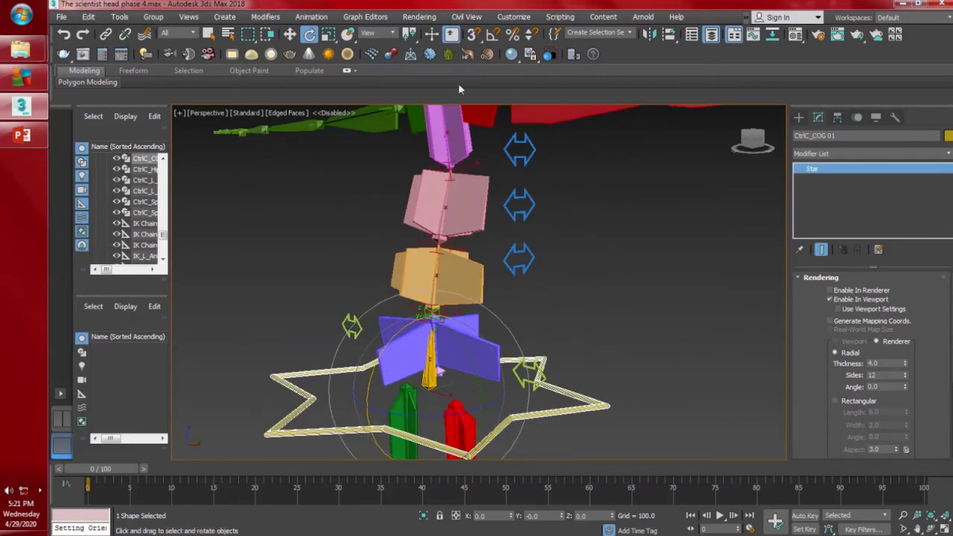
- Draw a circle spline with a radius of about 37.7 at the skeleton's centre in the Top view
scroll(355, 364, "down", 4)
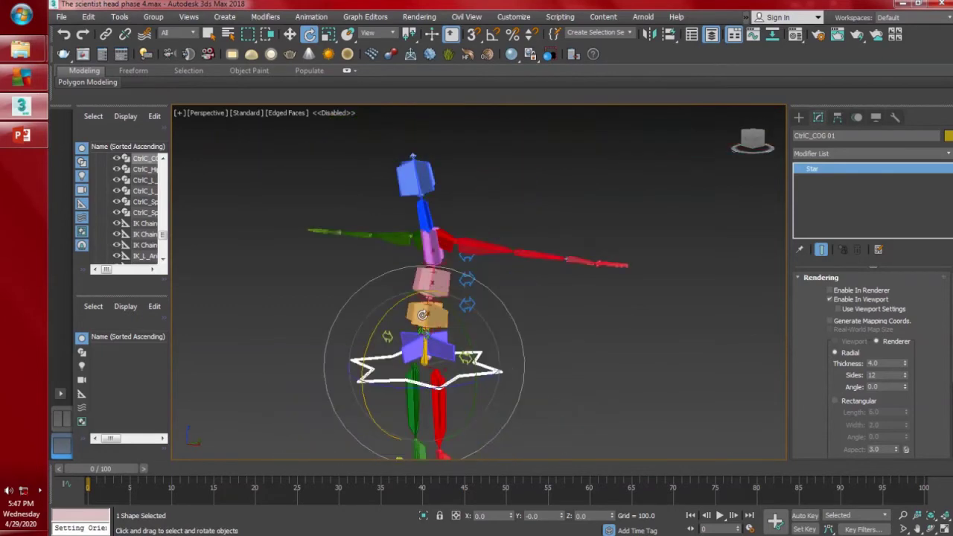
key("t")
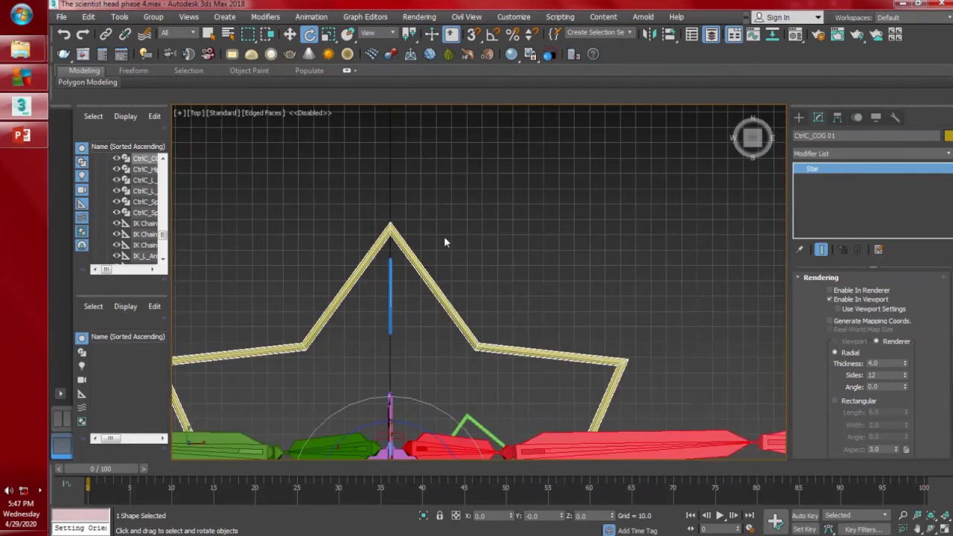
left_click(799, 119)
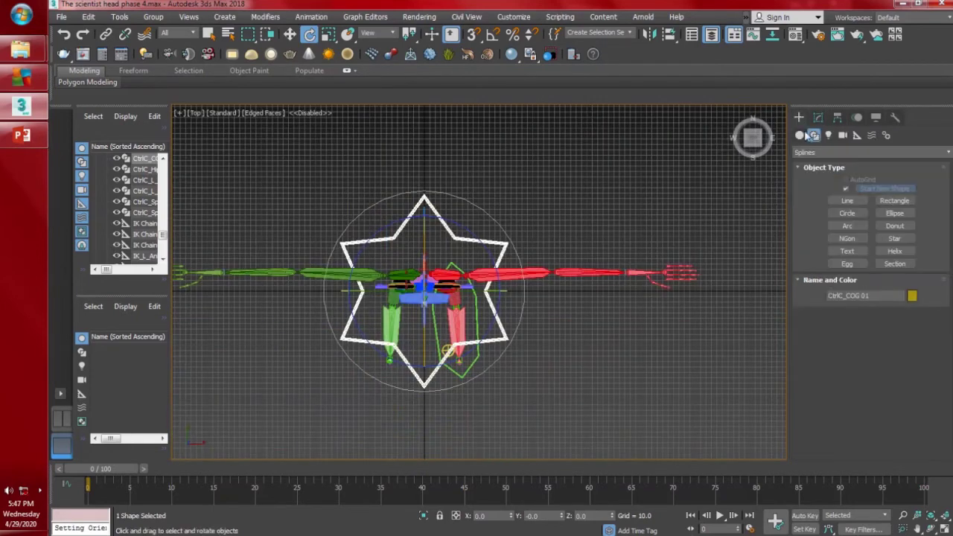
left_click(847, 213)
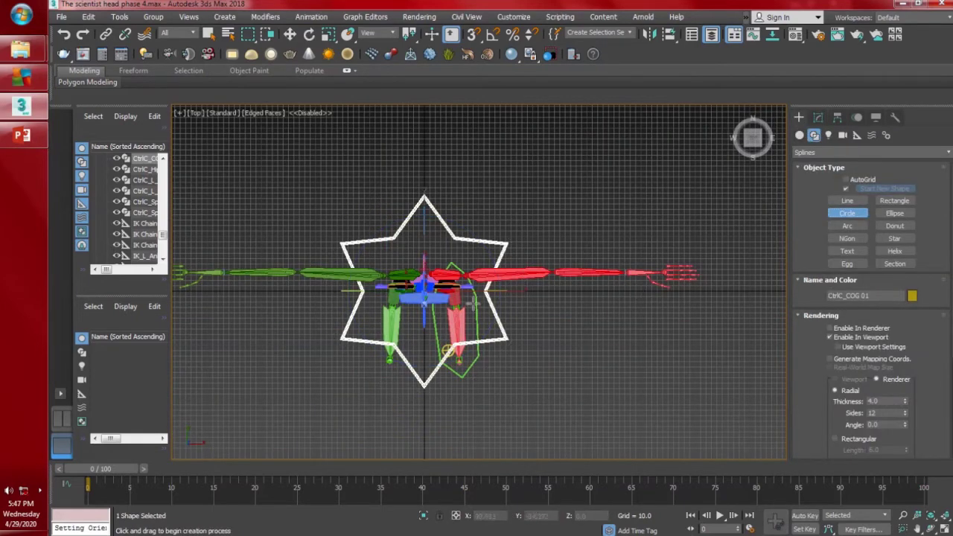
left_click(424, 286)
left_click_drag(425, 297, 427, 303)
middle_click_drag(434, 302, 413, 270, "alt")
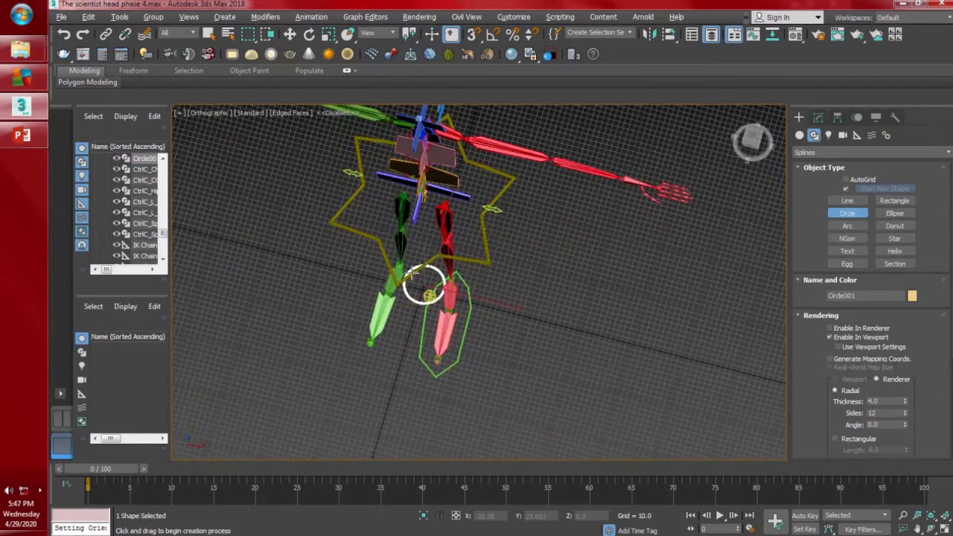
- Align the circle's position to the base of the neck bone, Bn_Neck 01, in the Perspective view
key("p")
middle_click_drag(513, 239, 489, 302)
scroll(490, 302, "down", 4)
middle_click_drag(488, 263, 462, 235, "alt")
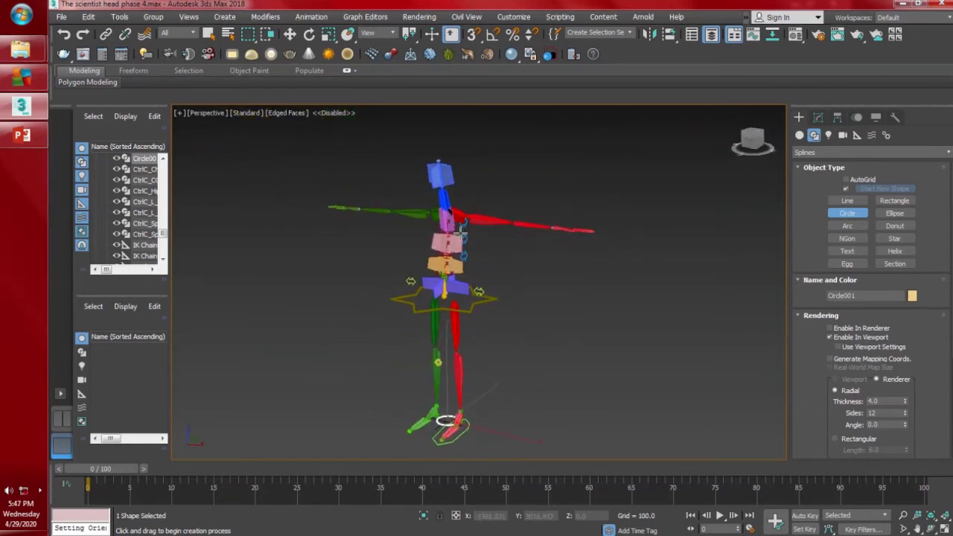
key("alt+a")
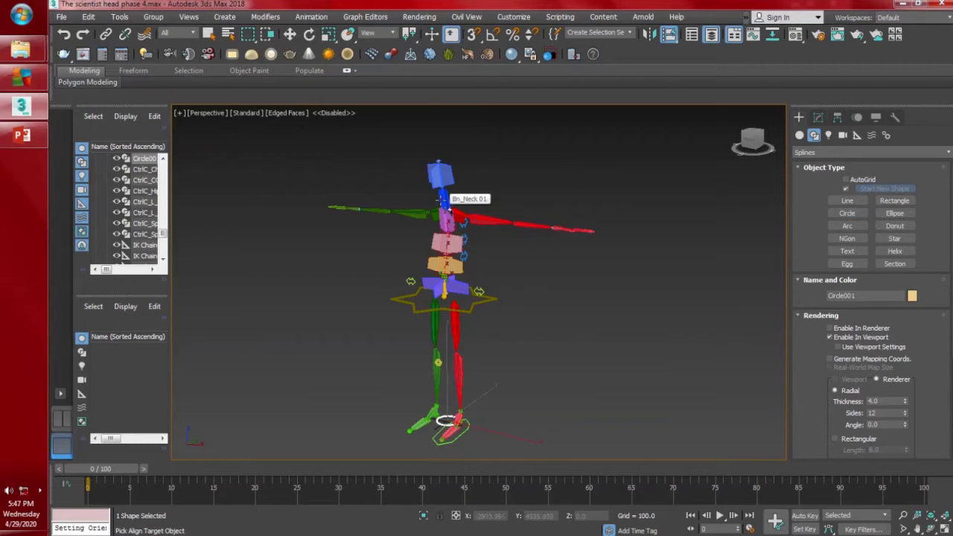
key("w")
scroll(446, 210, "up", 8)
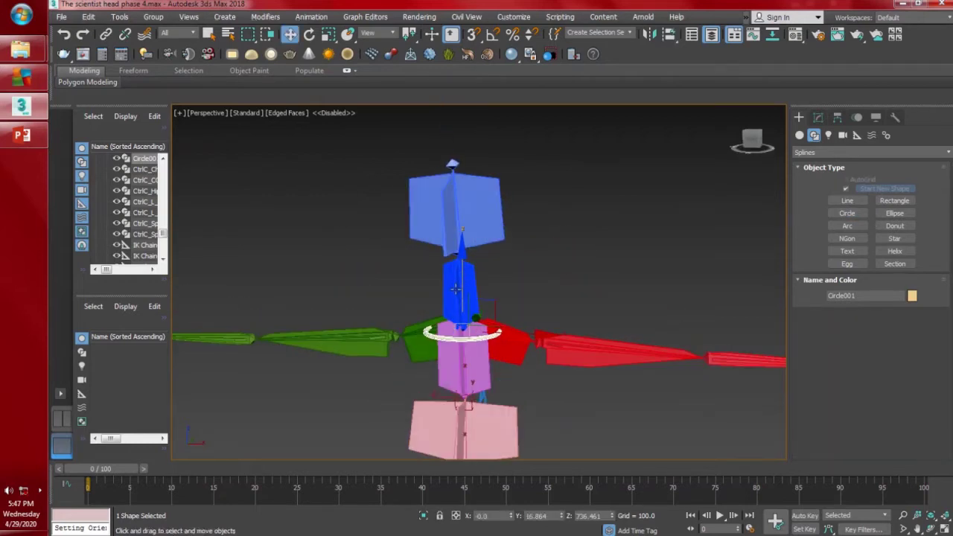
- Scale the circle uniformly to about 175% so it rings the base of the neck
key("r")
mouse_move(470, 314)
left_mouse_down()
mouse_move(475, 255)
mouse_move(485, 321)
left_mouse_up()
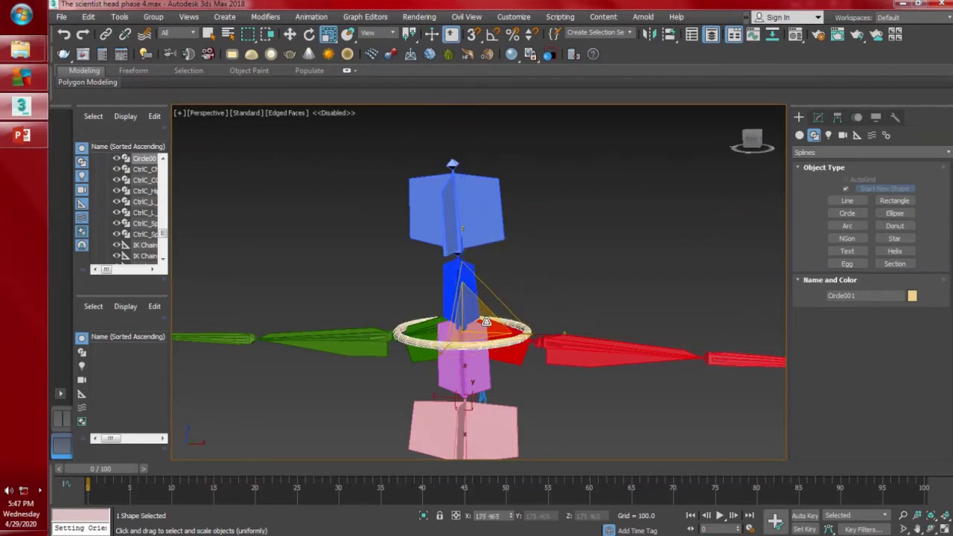
middle_click_drag(482, 319, 464, 310, "alt")
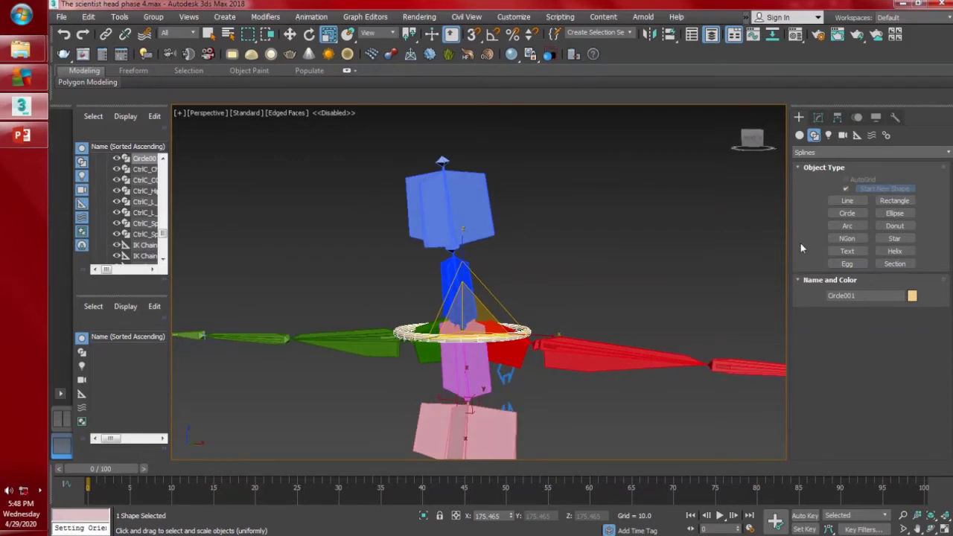
- Rename the circle spline as CtrlC_Neck 01
left_click(818, 117)
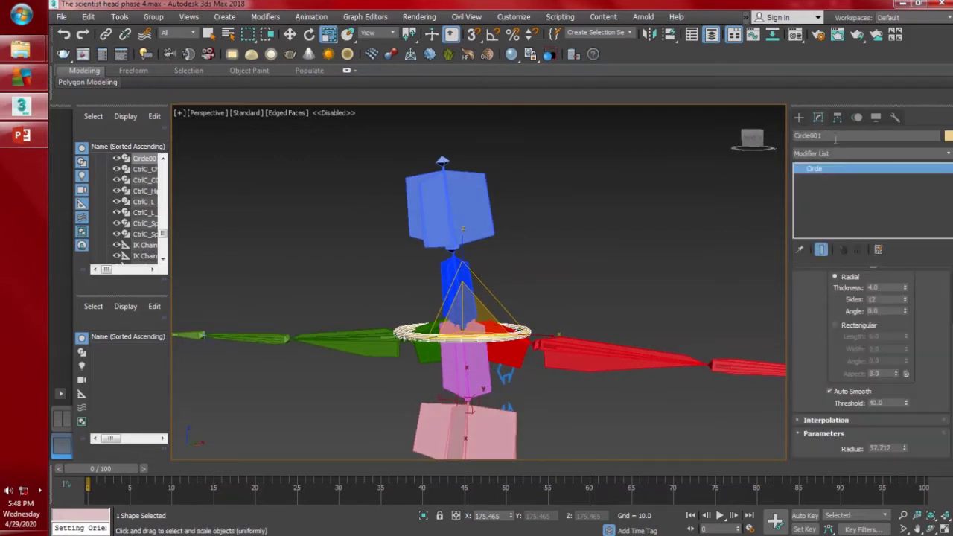
left_click_drag(826, 135, 782, 134)
type("C_Neck")
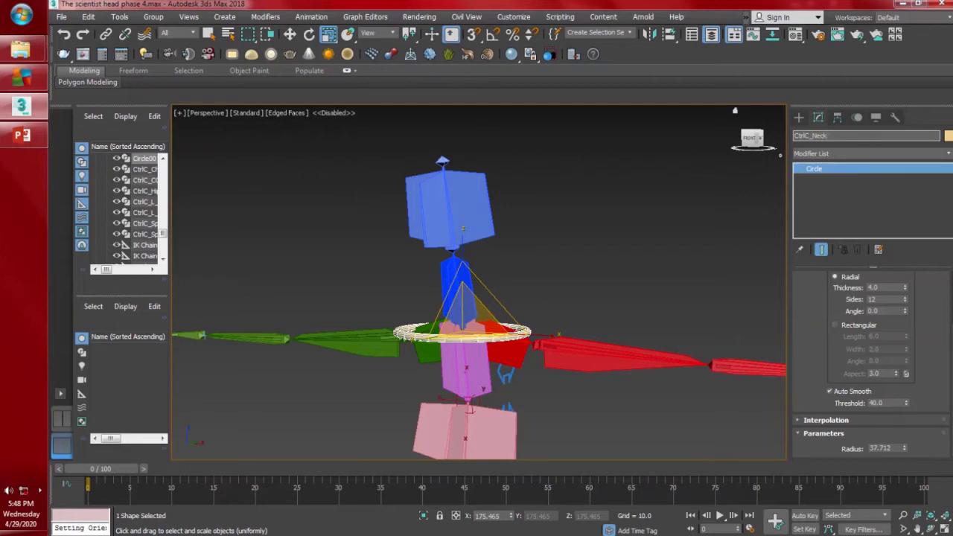
key("Return")
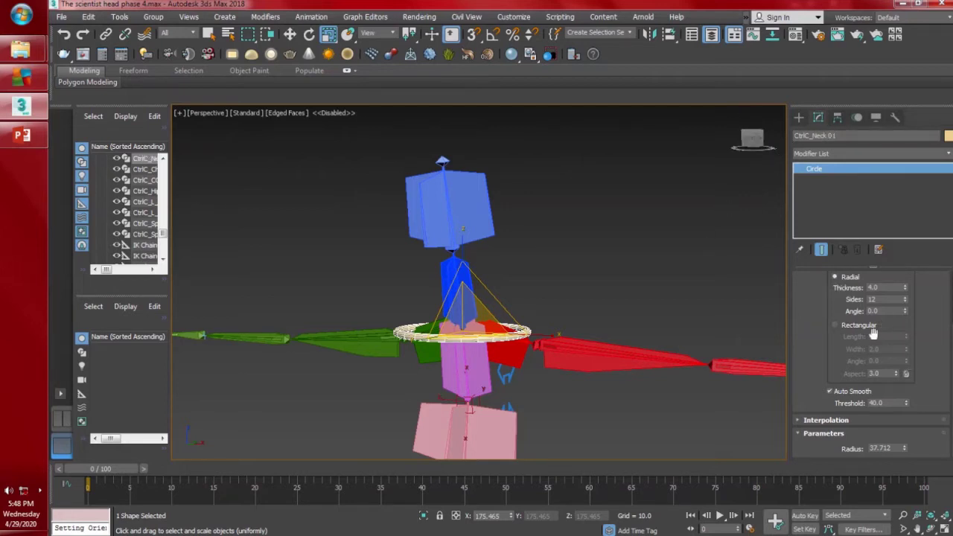
- Set the neck control circle's rendering thickness to 2.0 and deselect it
left_click(893, 287)
type("2")
key("Return")
type("2")
key("Return")
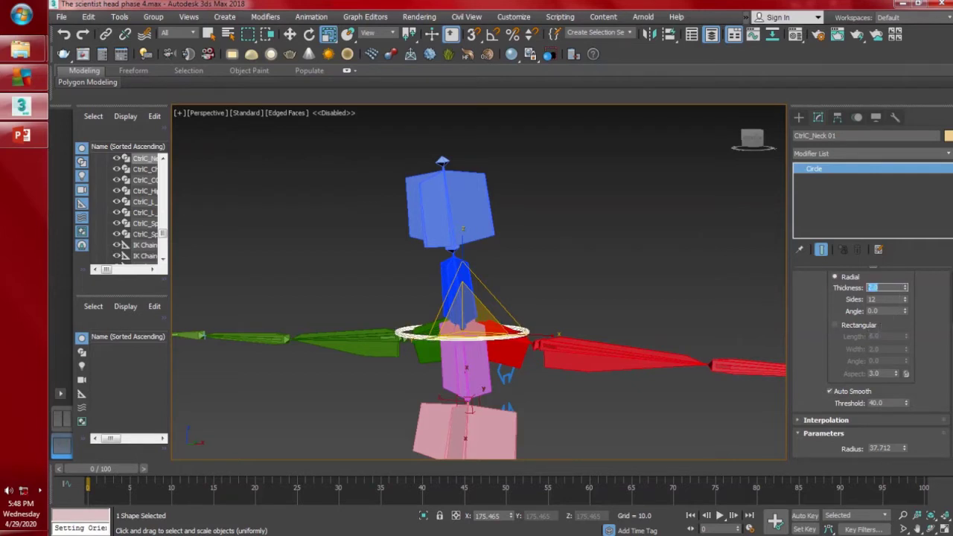
middle_click_drag(639, 277, 636, 290)
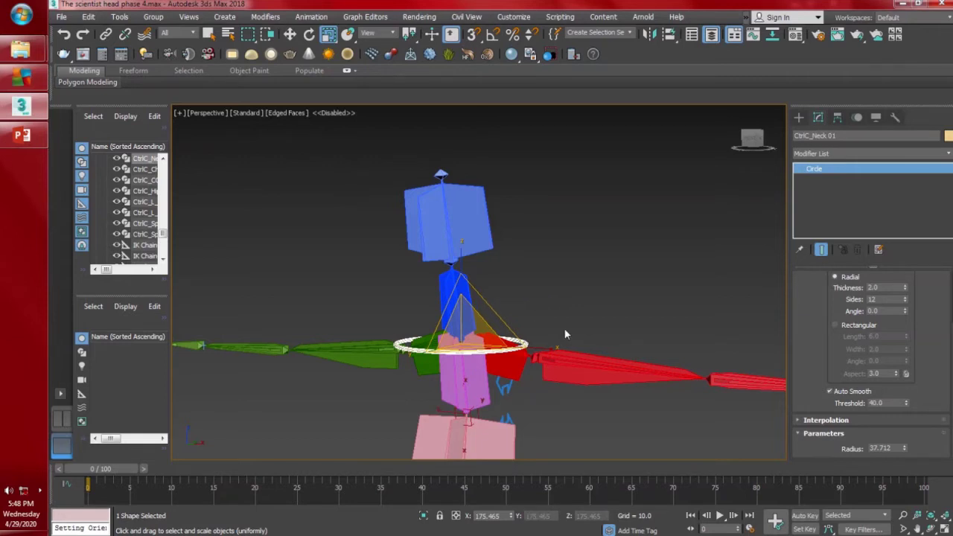
key("alt+a")
key("w")
left_click(580, 300)
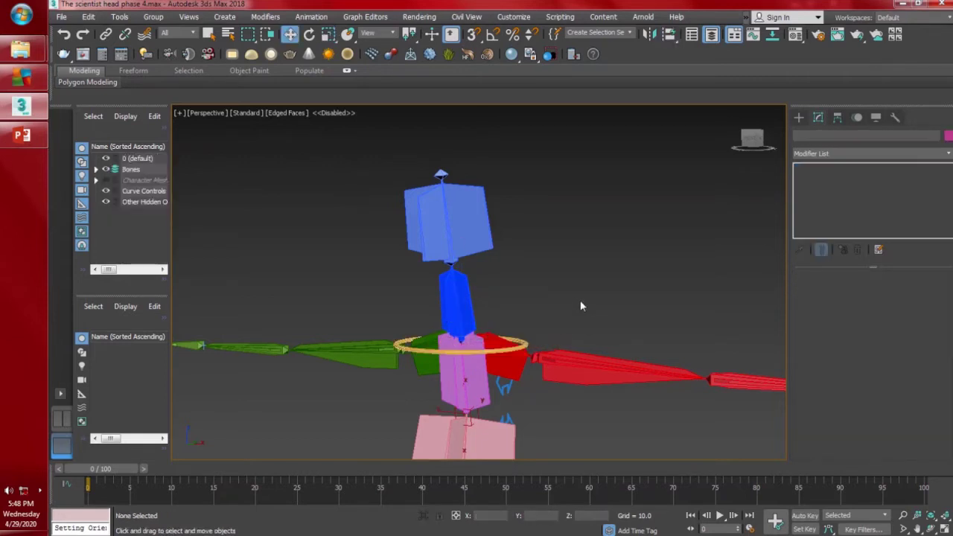
- Clone the chest point helper, PointCtrl_Chest 01, as a copy named PointCtrl_Neck 01
middle_click_drag(580, 309, 574, 294)
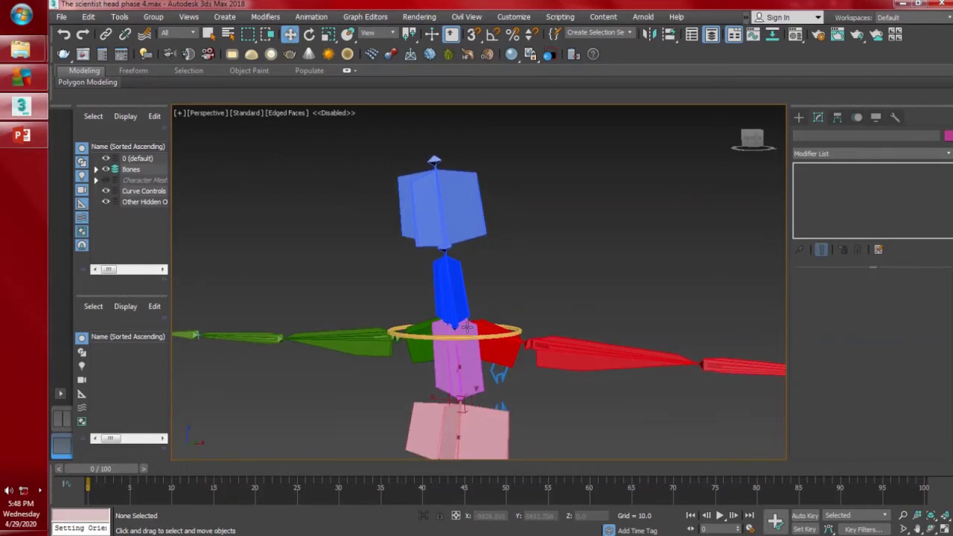
scroll(466, 326, "up", 3)
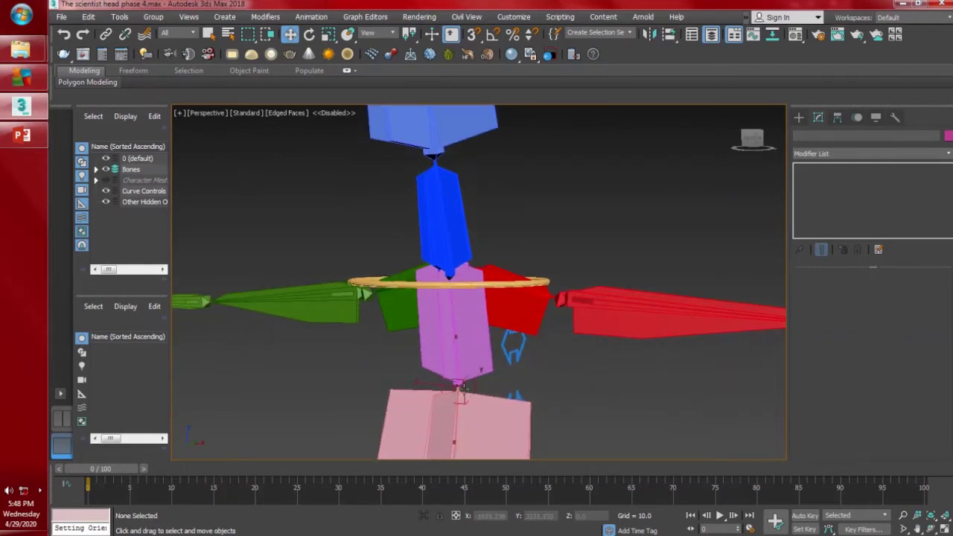
left_click(461, 387)
key("ctrl+v")
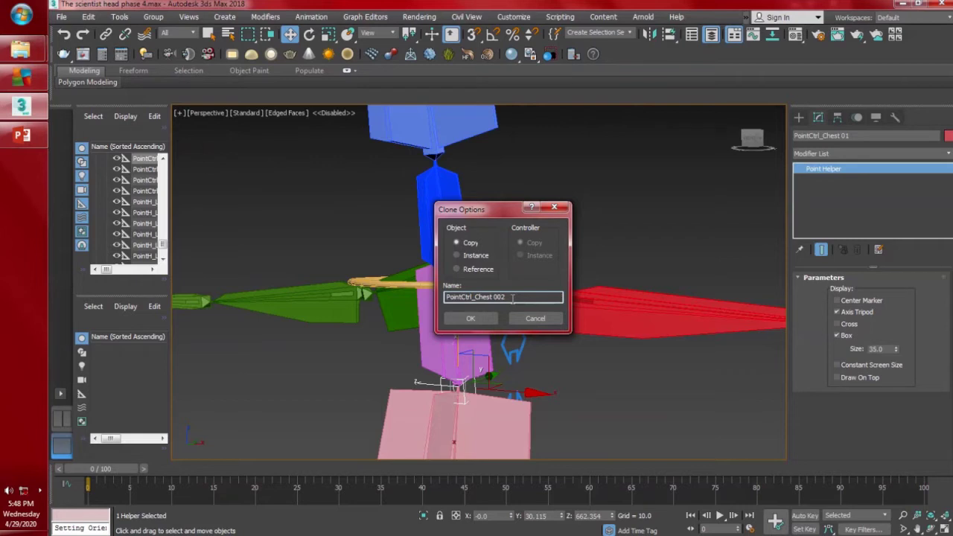
left_click_drag(516, 296, 476, 295)
type("Neck 01")
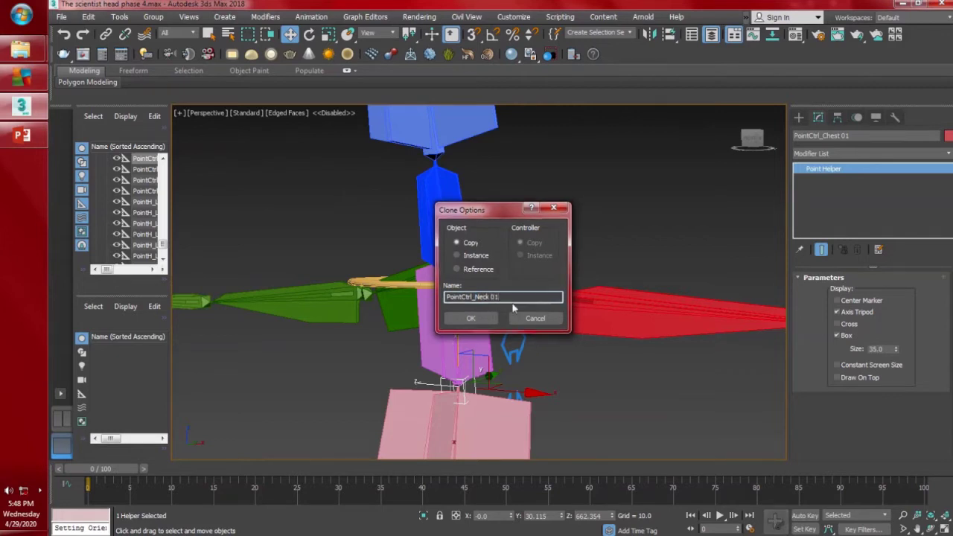
key("Return")
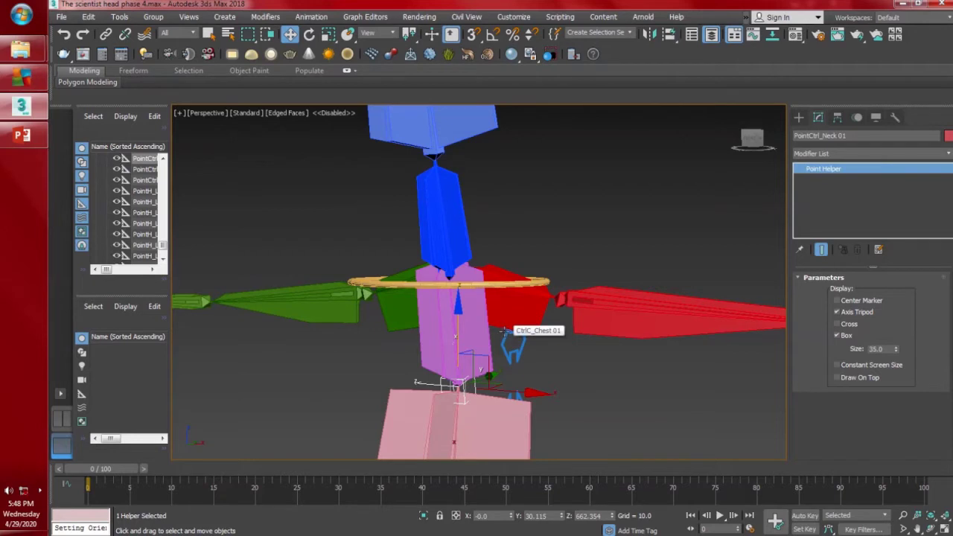
- Align PointCtrl_Neck 01 to Bn_Neck 01, pivot to pivot, in position and orientation on all axes
key("alt+a")
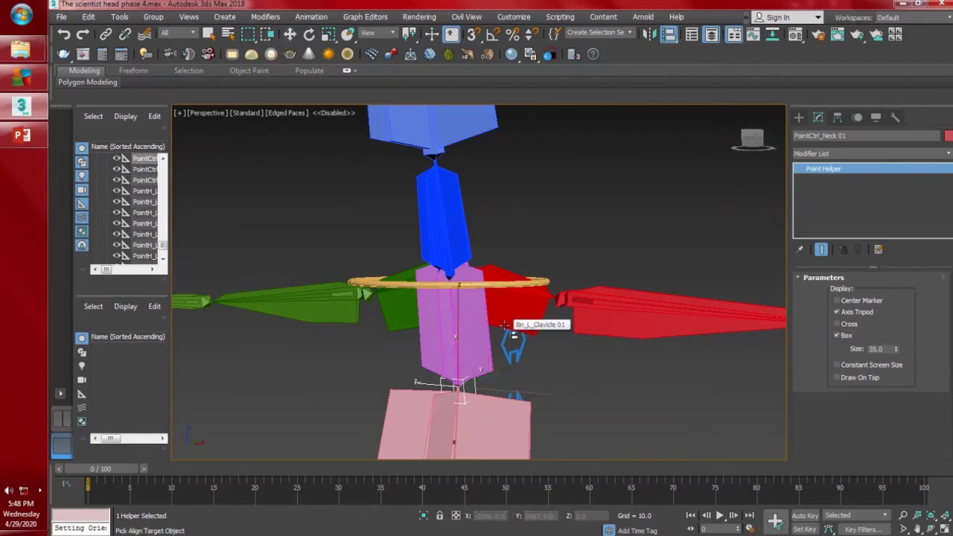
left_click(435, 231)
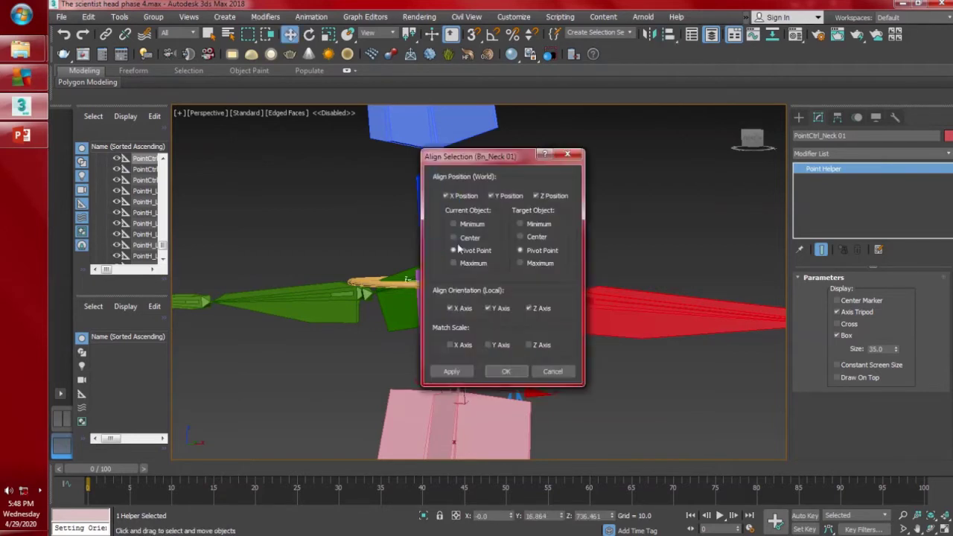
left_click(506, 370)
- Apply an Orientation Constraint to the neck bone, Bn_Neck 01, with the PointCtrl_Neck 01 helper as its target
middle_click_drag(463, 260, 483, 287, "alt")
scroll(462, 287, "up", 4)
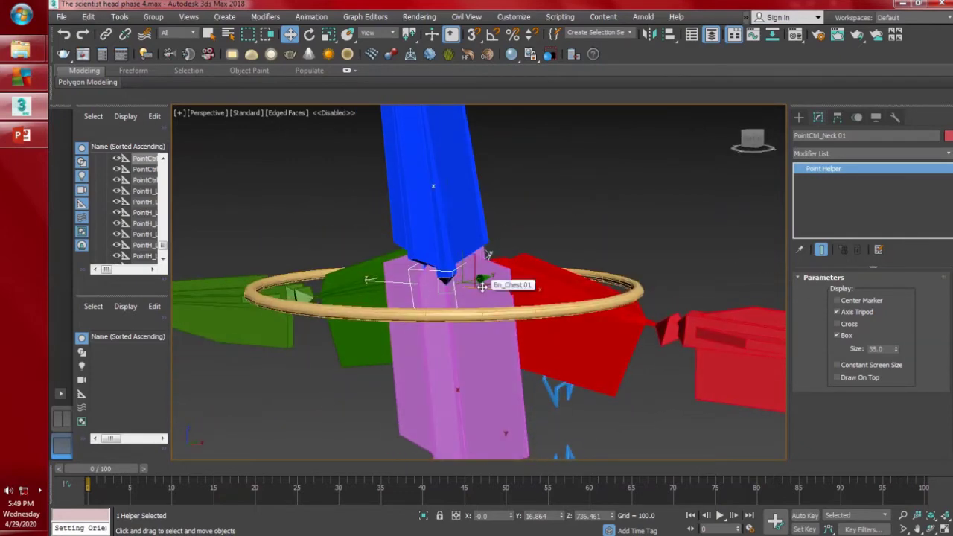
middle_click_drag(483, 287, 485, 291, "alt")
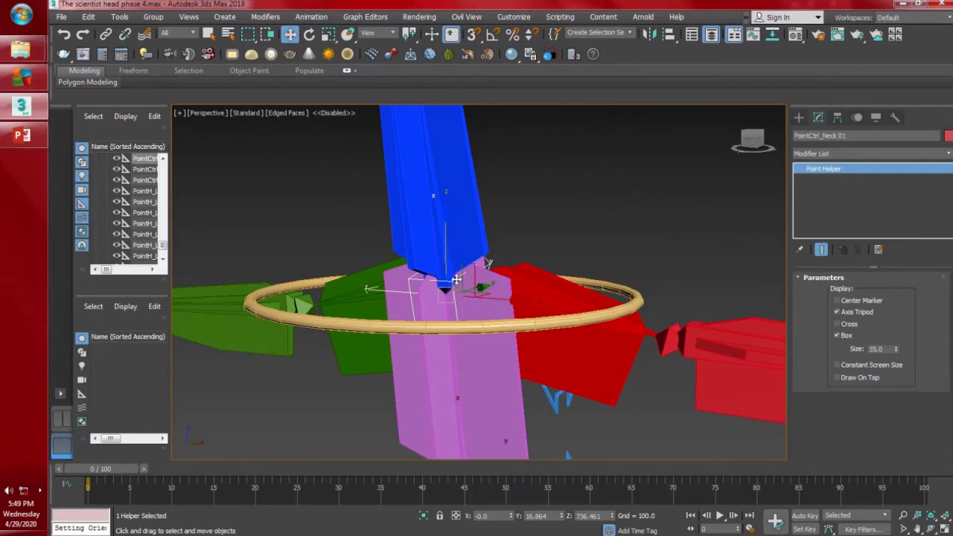
middle_click_drag(482, 248, 481, 270, "alt")
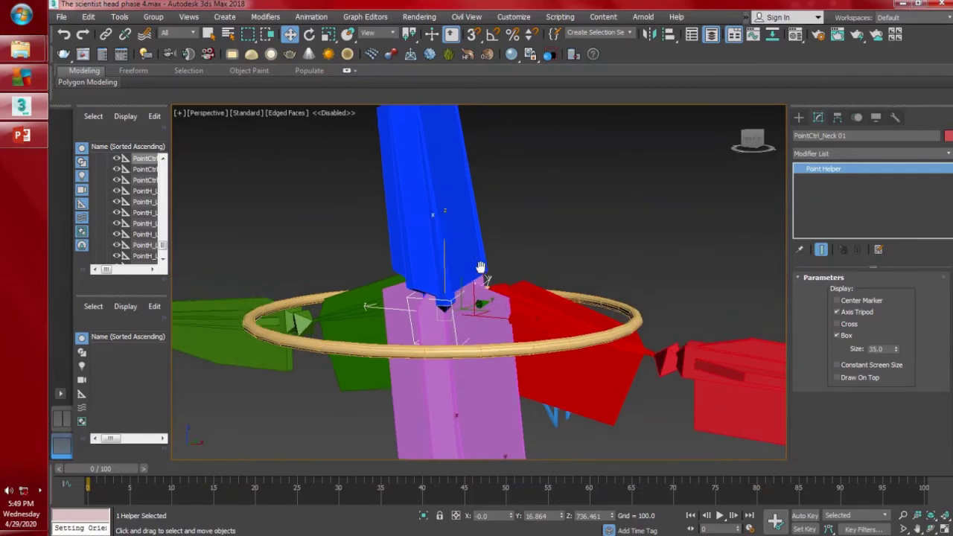
left_click(421, 204)
left_click(311, 16)
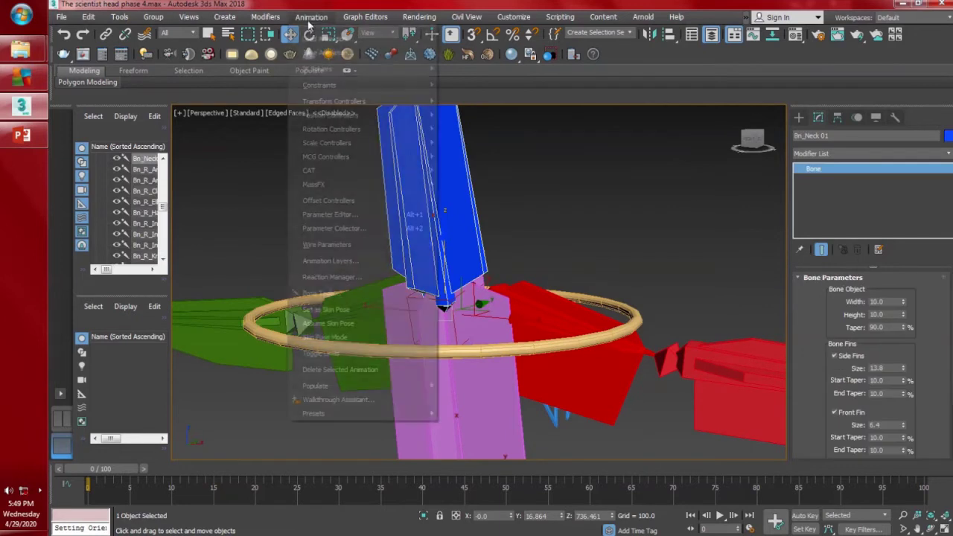
mouse_move(362, 85)
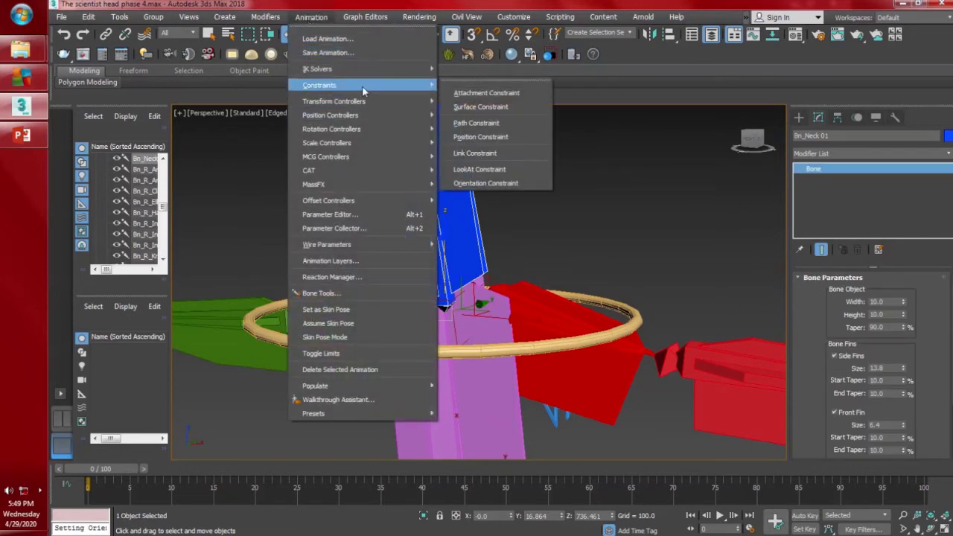
left_click(495, 186)
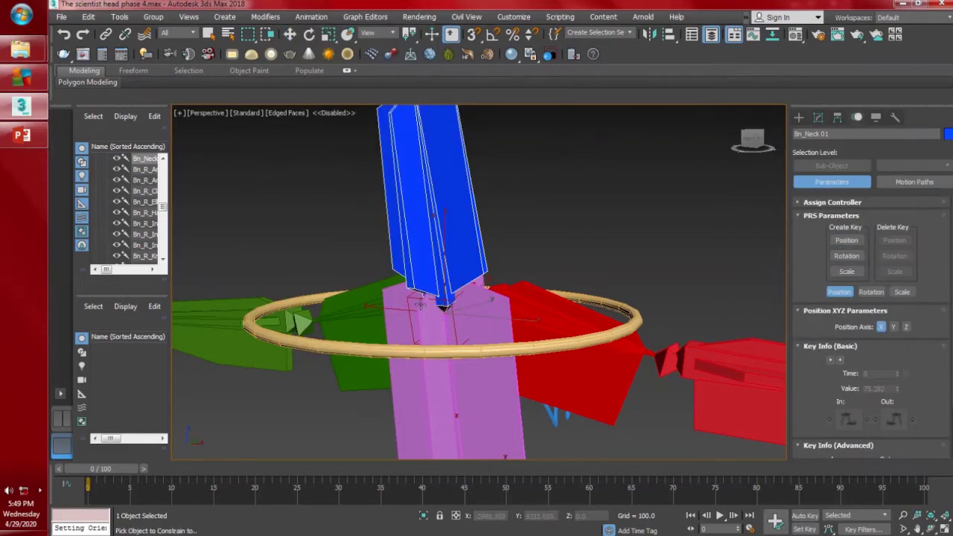
left_click(480, 304)
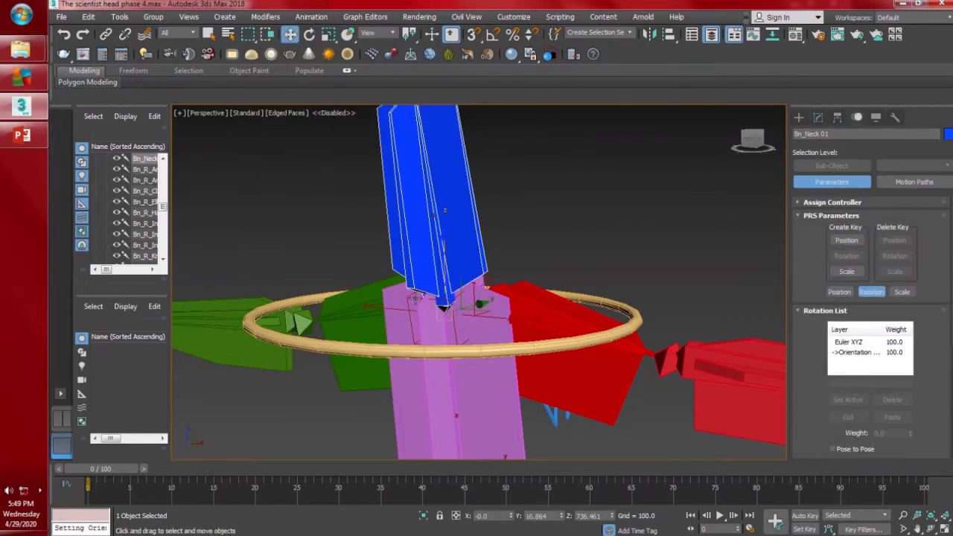
- Link the PointCtrl_Neck 01 helper to the circular control CtrlC_Neck 01 as its parent
left_click(415, 298)
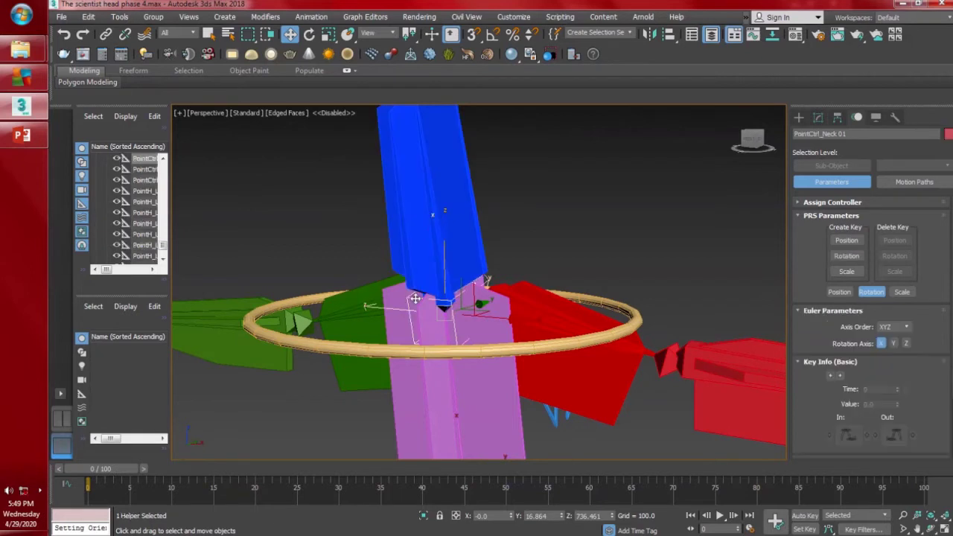
left_click(107, 35)
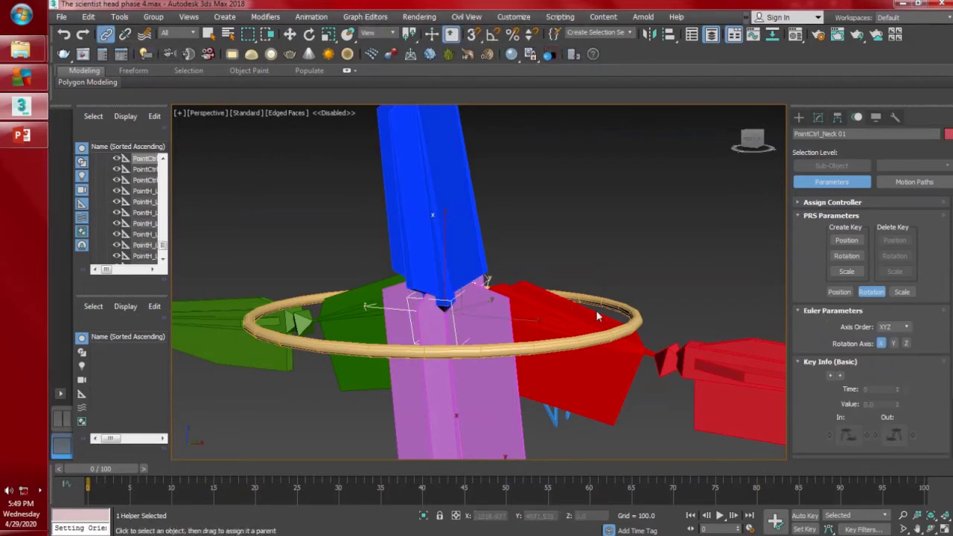
left_click(454, 306)
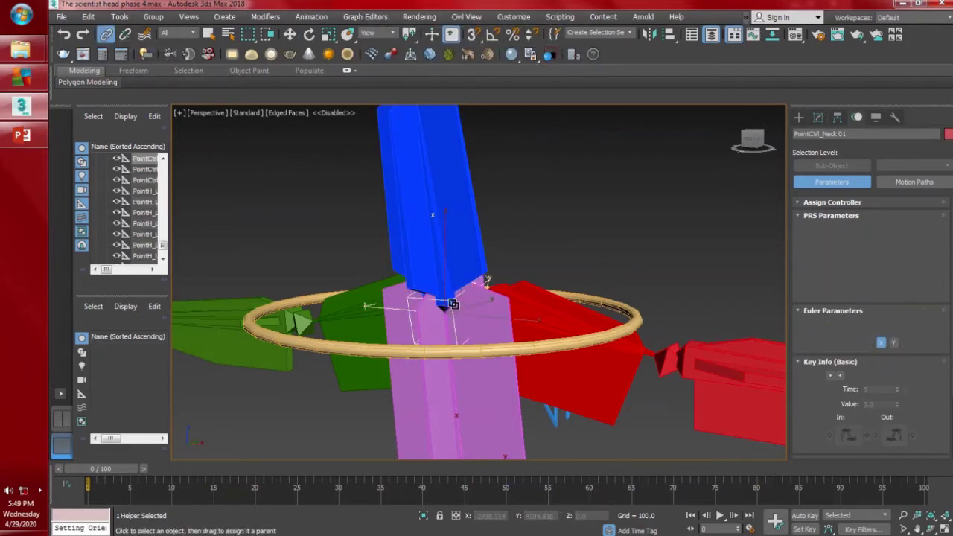
left_click_drag(456, 307, 633, 313)
left_click(633, 313)
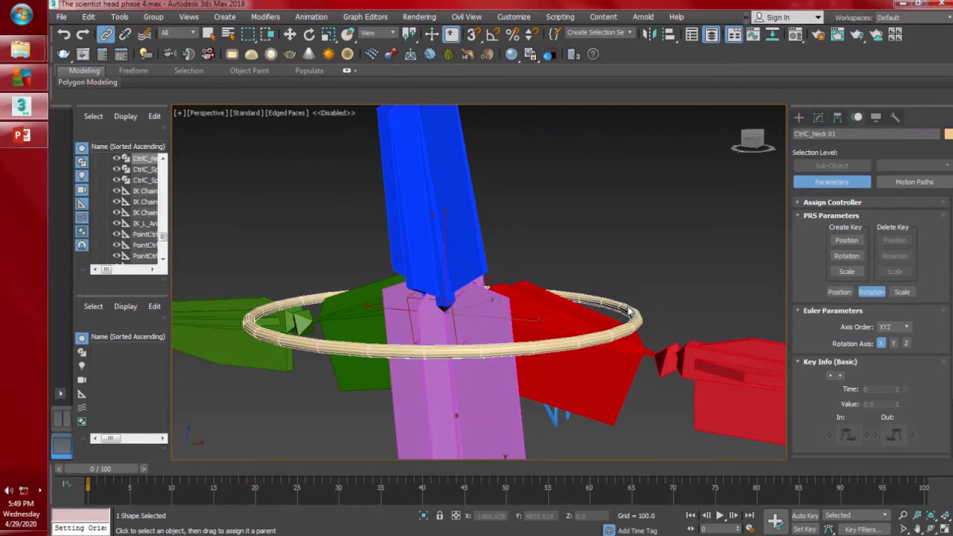
- Link the circular neck control to the chest arrow control, CtrlC_Chest 01, as its parent
scroll(631, 307, "down", 5)
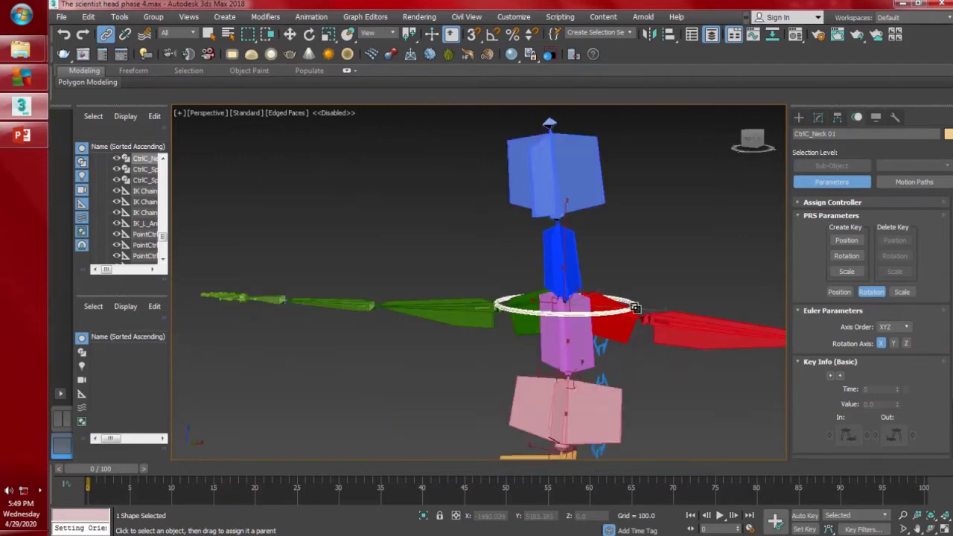
mouse_move(631, 325)
middle_mouse_down("alt")
mouse_move(564, 337)
mouse_move(630, 318)
middle_mouse_up("alt")
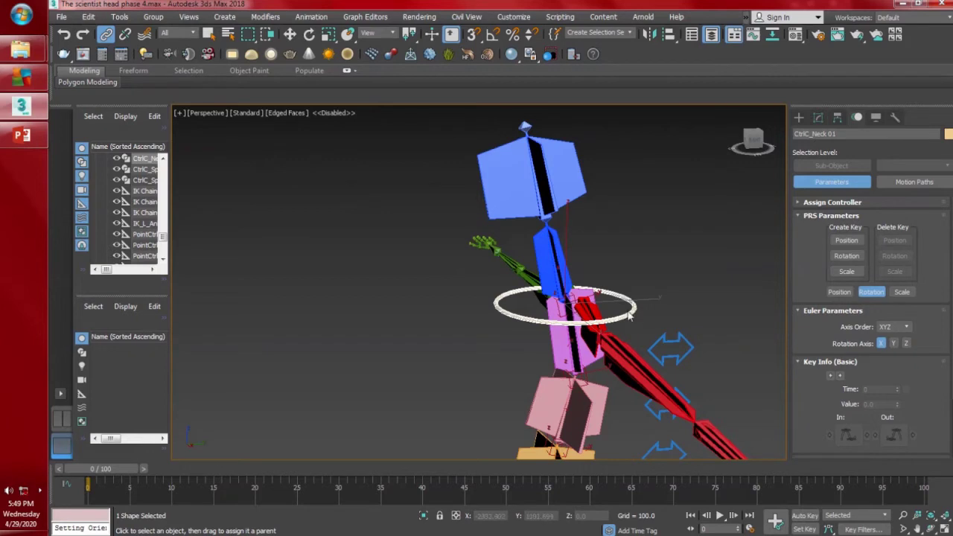
left_click(673, 345)
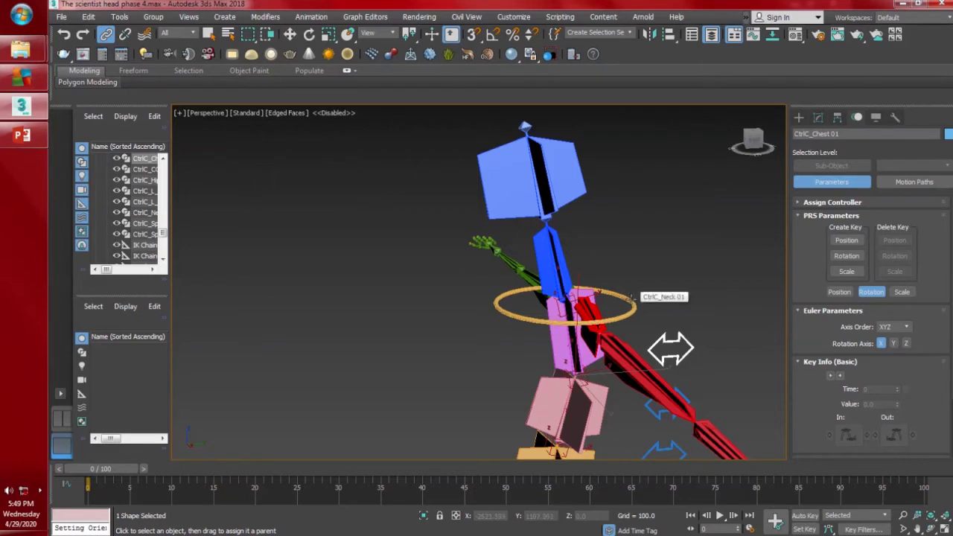
- Freeze the transforms of the circular neck control, CtrlC_Neck 01
left_click(637, 305)
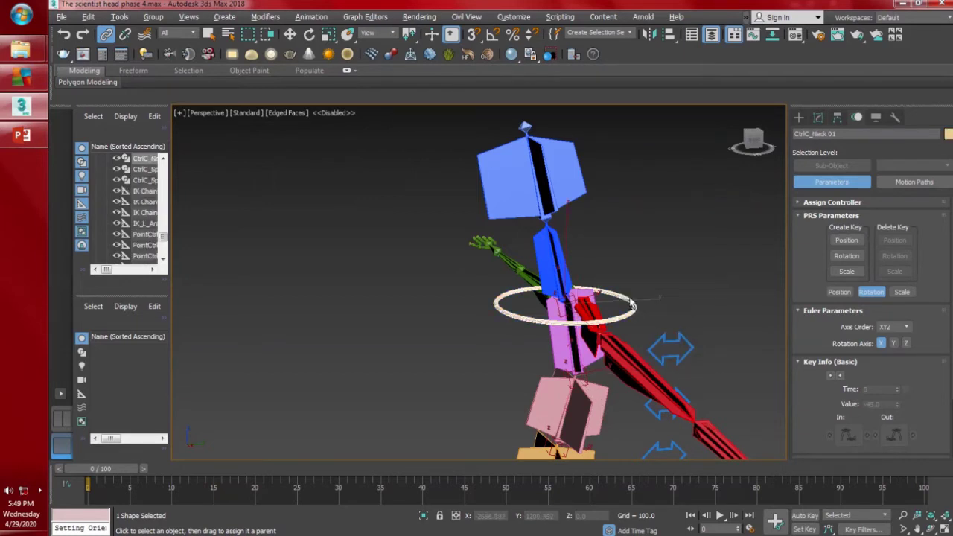
right_click(631, 304)
left_click(623, 257)
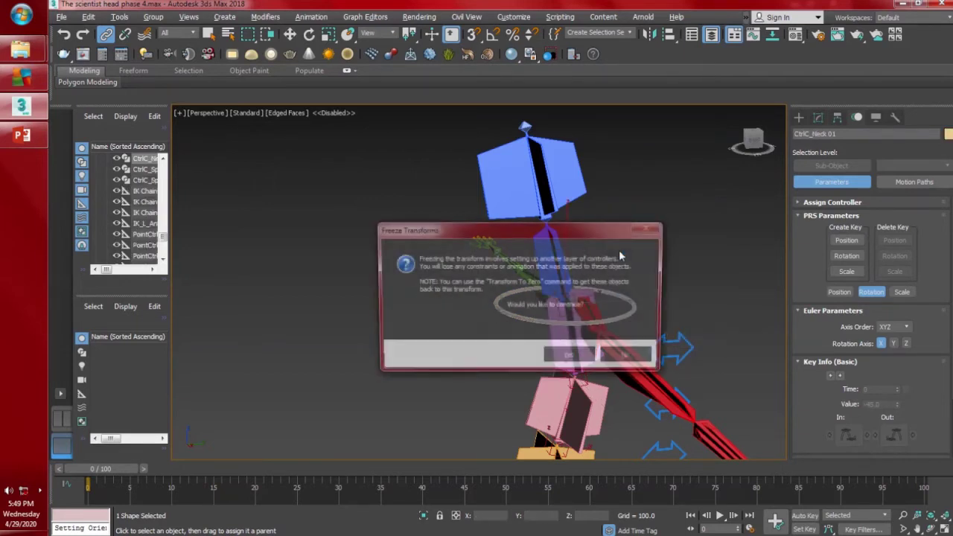
left_click(571, 358)
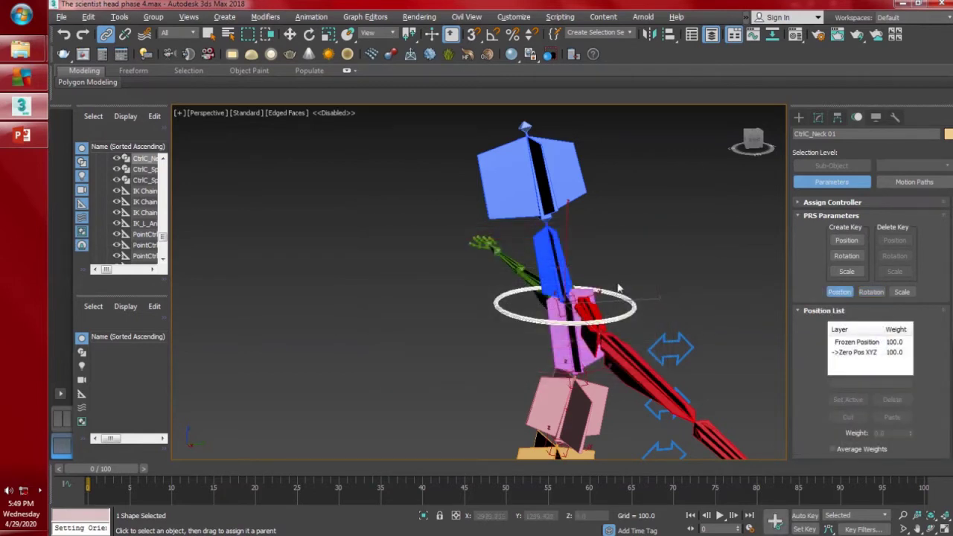
- Test the rig by rotating the neck control and the chest control, undoing each rotation
key("w")
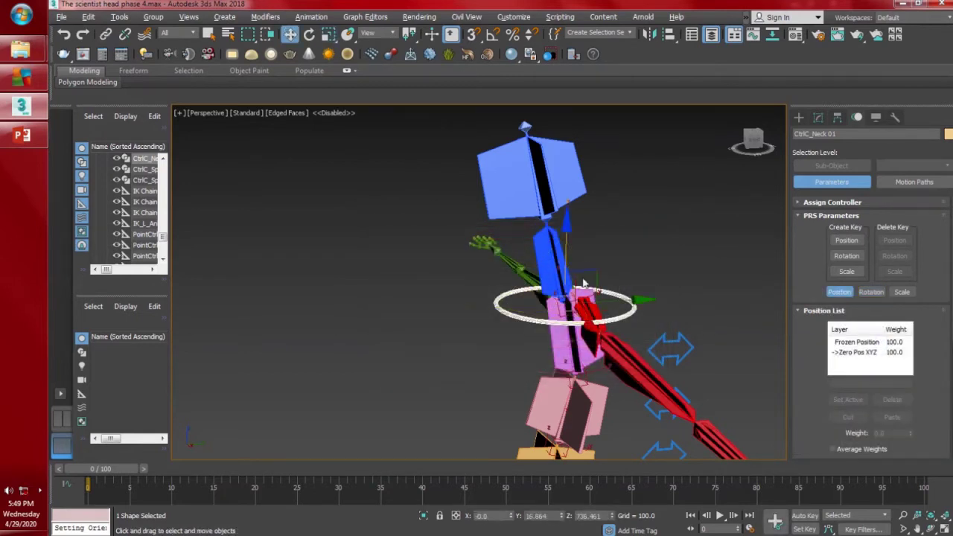
key("e")
left_click_drag(519, 250, 540, 248)
key("ctrl+z")
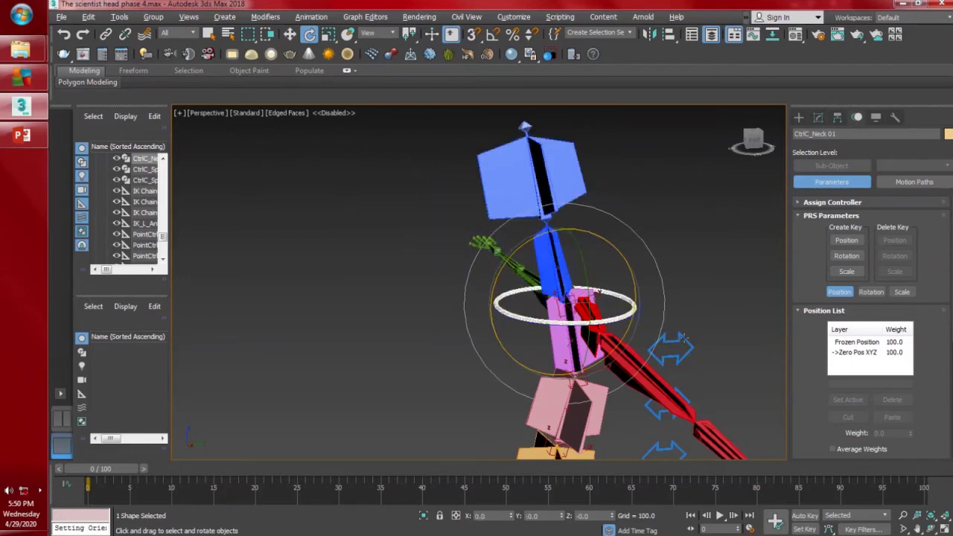
left_click(674, 343)
left_click_drag(622, 319, 554, 322)
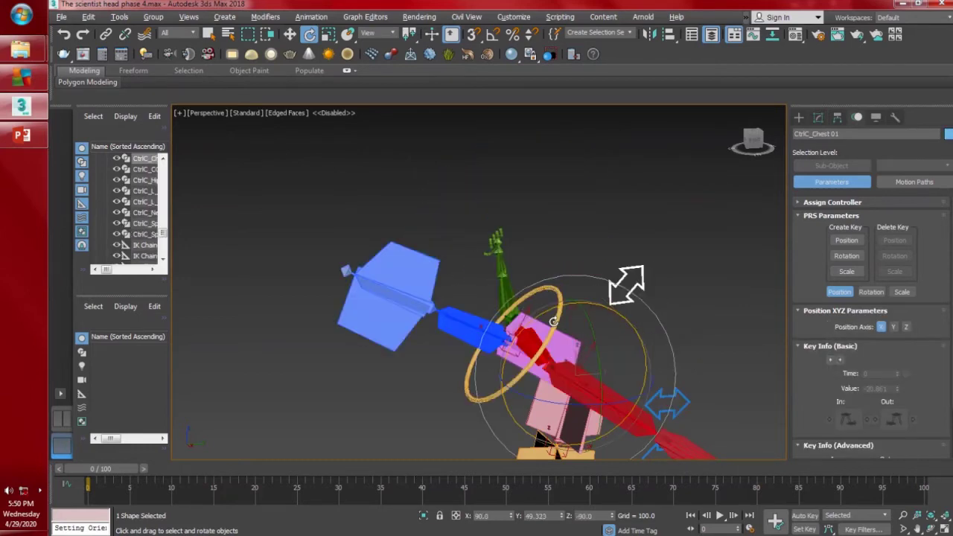
key("ctrl+z")
- Draw an arc spline beside the head bone in the front view
middle_click_drag(655, 245, 681, 246, "alt")
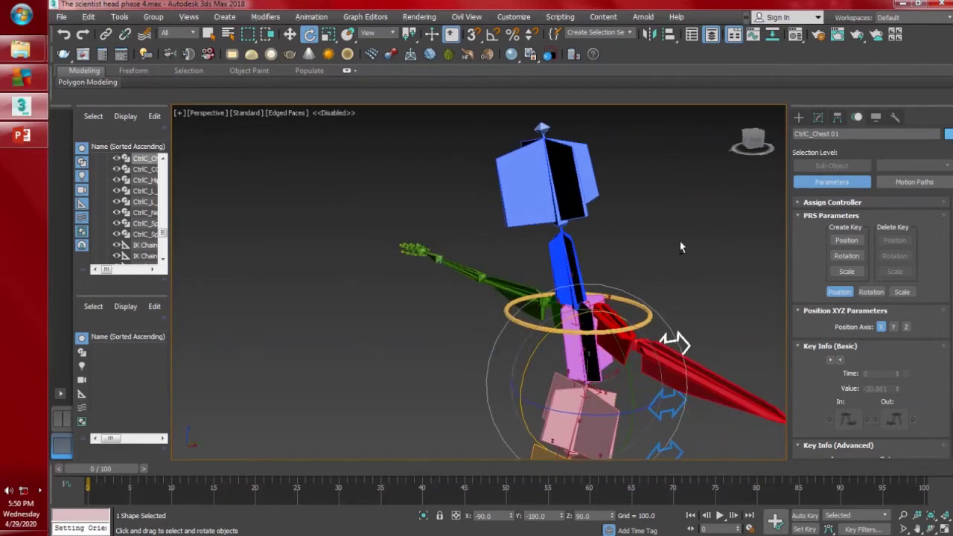
key("f")
scroll(678, 234, "down", 3)
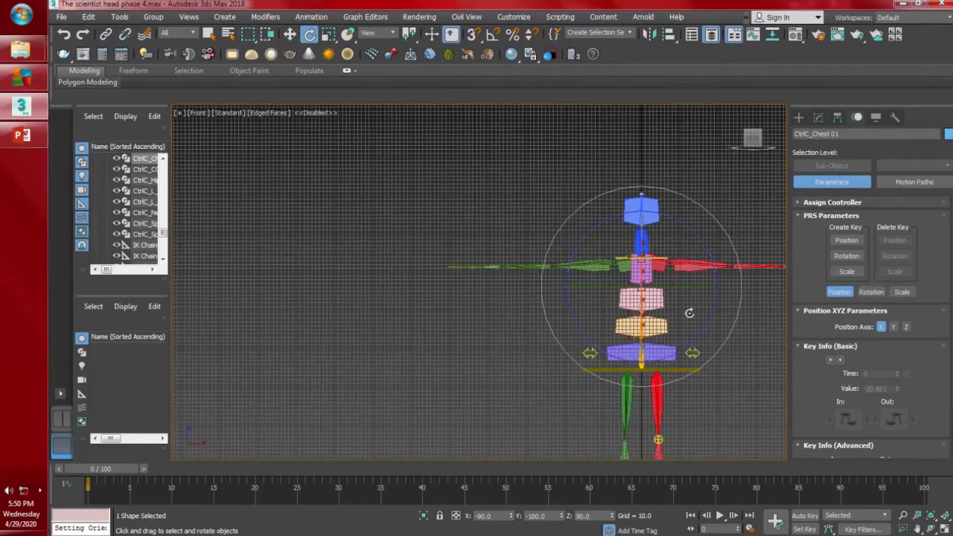
left_click(800, 117)
left_click(848, 225)
left_click_drag(637, 245, 668, 266)
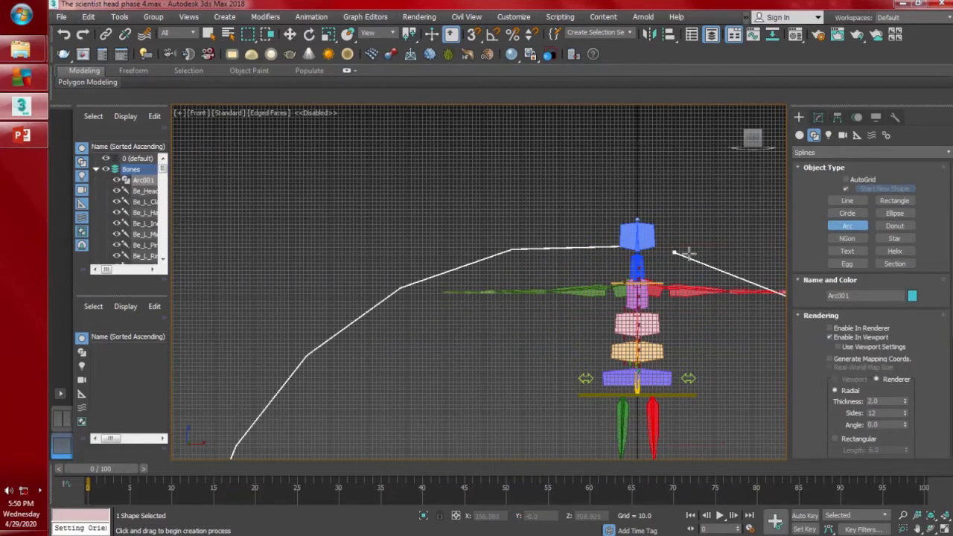
right_click(676, 247)
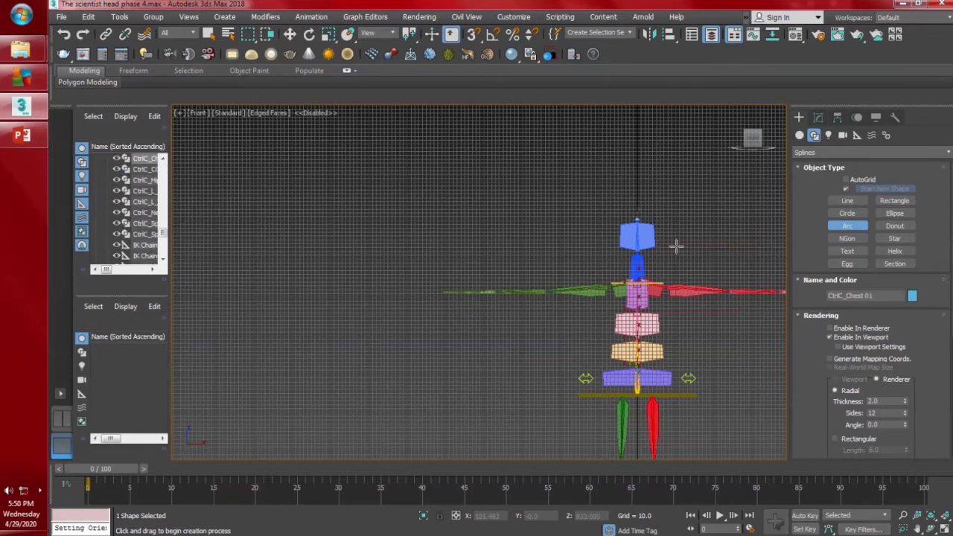
middle_click_drag(653, 248, 647, 265)
scroll(639, 260, "up", 2)
left_click_drag(627, 263, 660, 264)
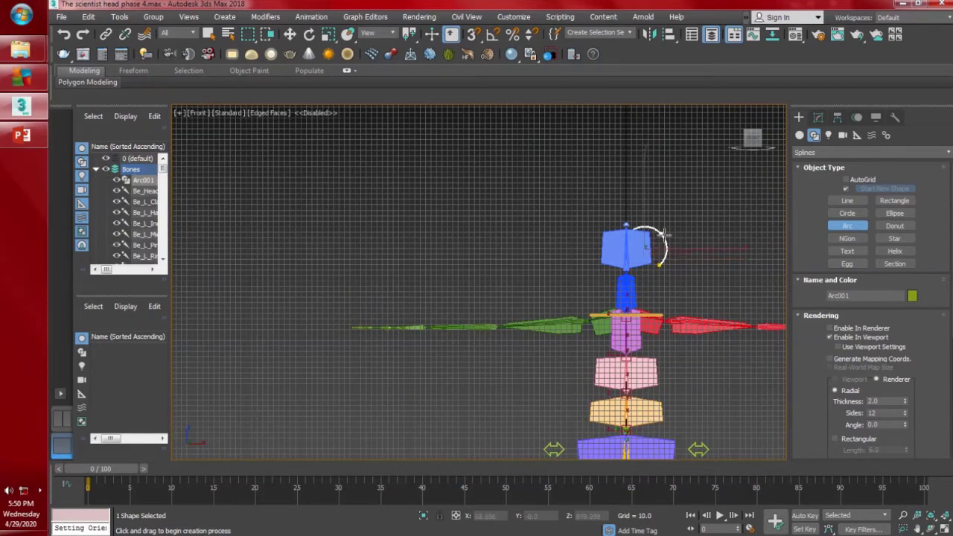
left_click(676, 214)
right_click(676, 214)
- Center the arc around the head bone with its gap facing the neck, scaling it uniformly to about 122%
mouse_move(645, 225)
left_mouse_down()
mouse_move(632, 247)
mouse_move(642, 220)
left_mouse_up()
key("r")
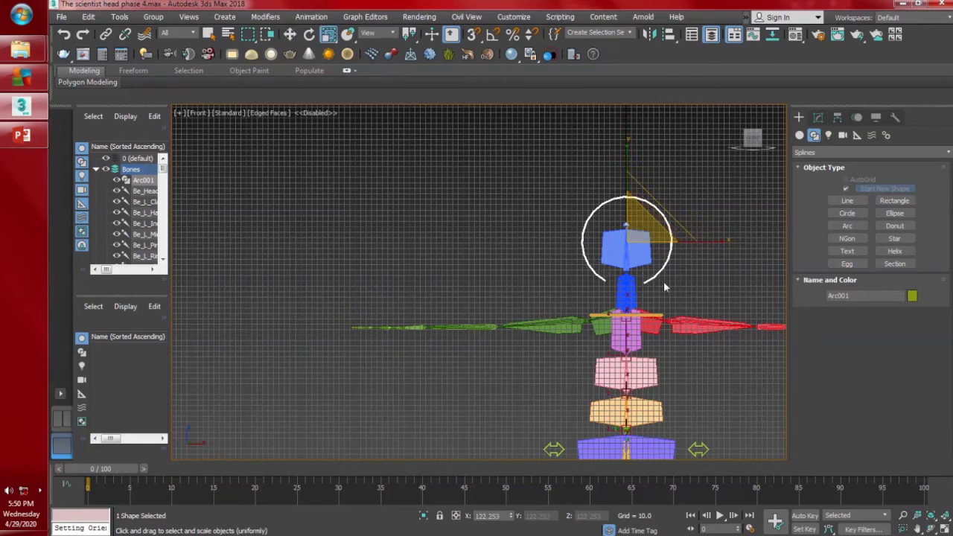
middle_click_drag(664, 278, 638, 261, "alt")
scroll(654, 249, "up", 4)
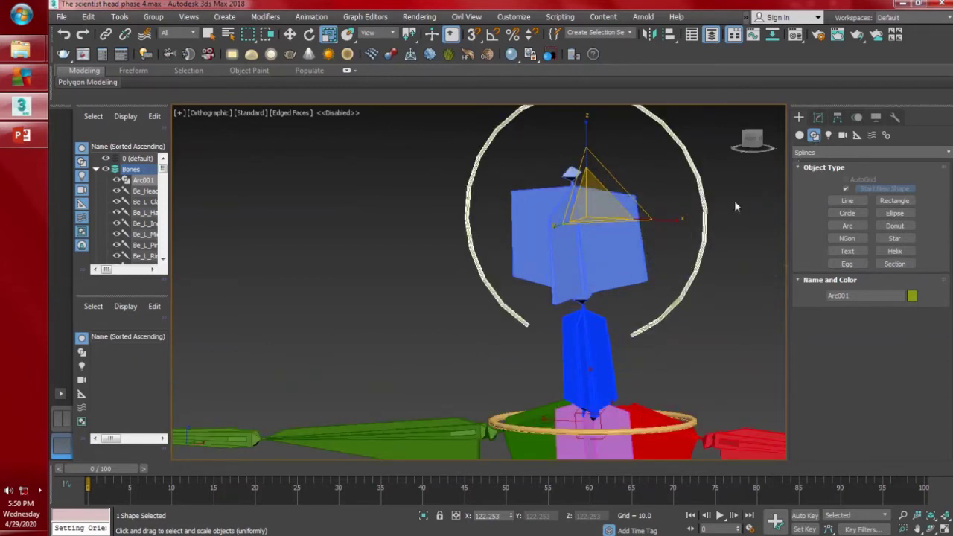
- Align only the arc's pivot to the pivot of the head bone, Bn_Head 01
left_click(837, 118)
left_click(877, 201)
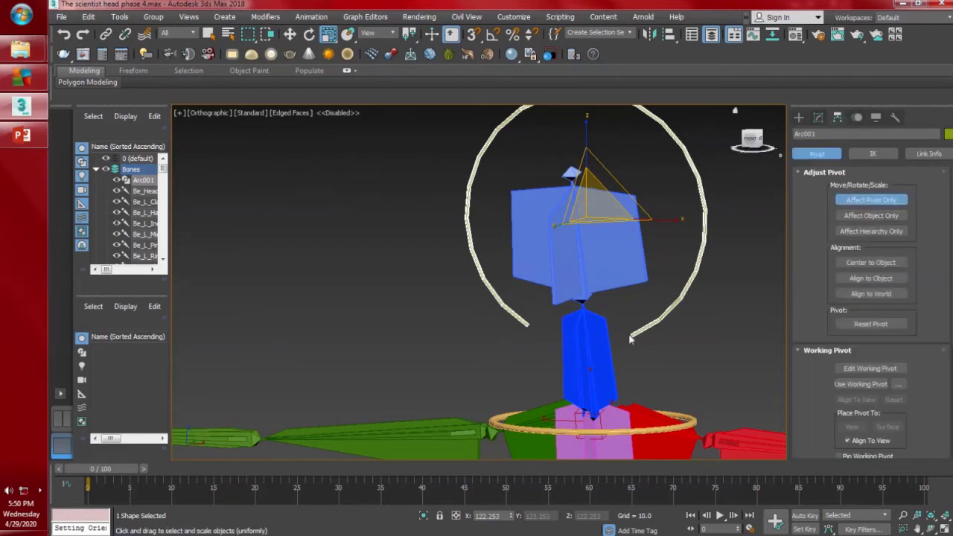
key("alt+a")
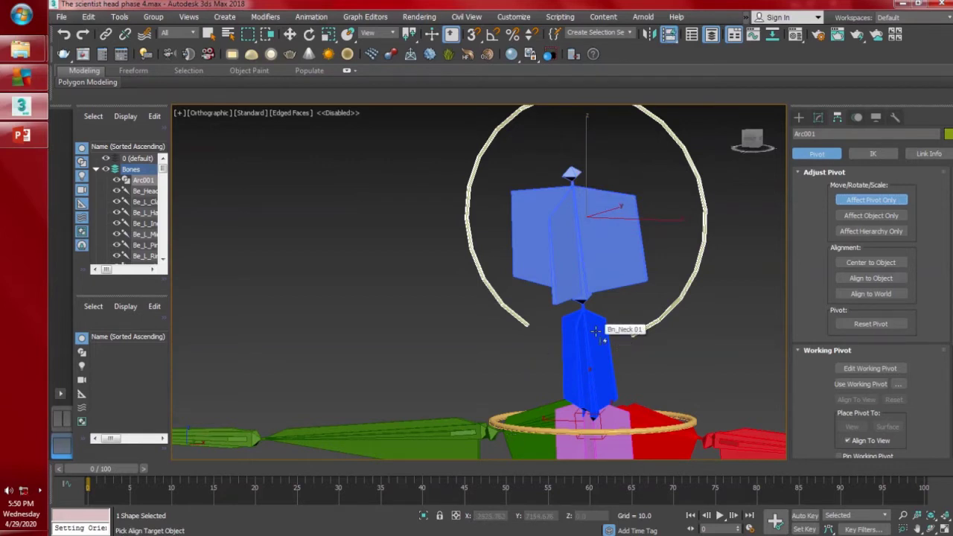
left_click(592, 263)
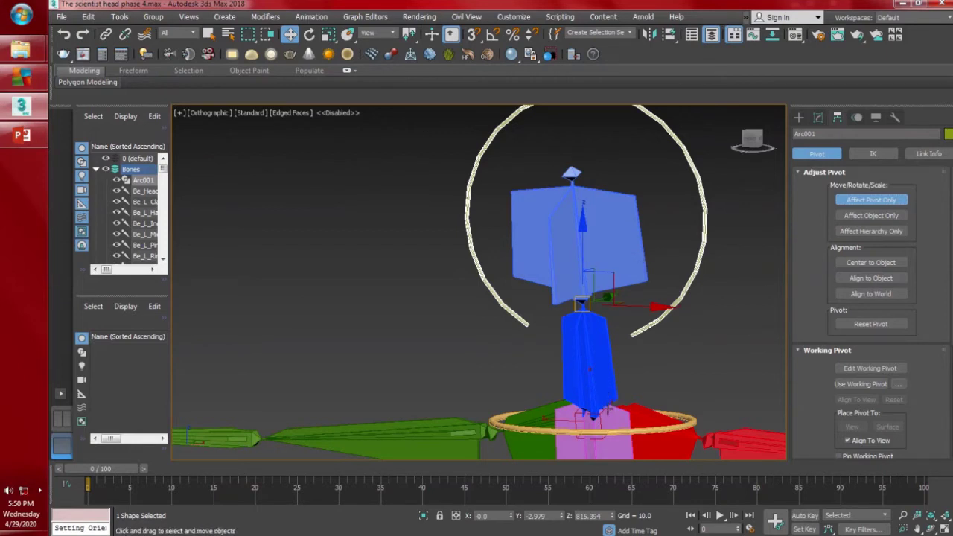
left_click(868, 199)
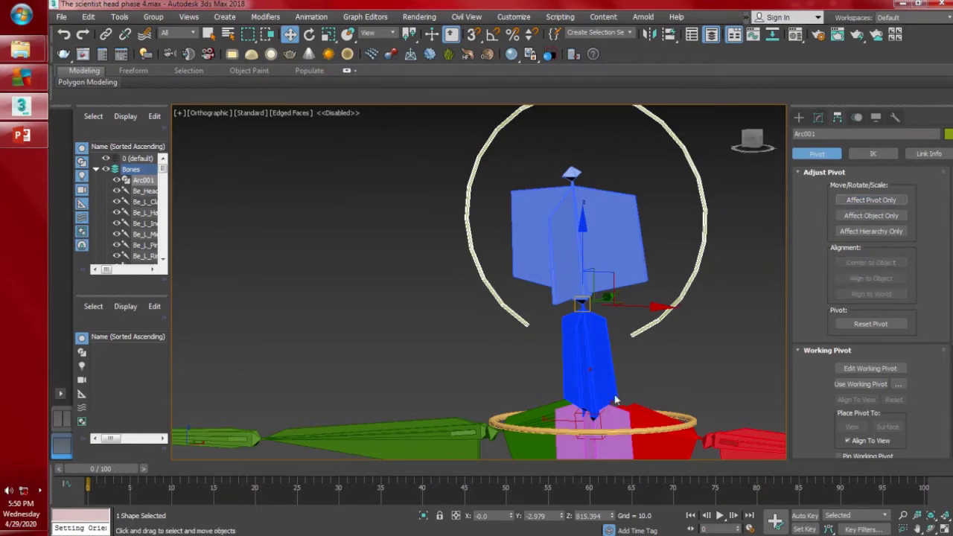
- Clone the PointCtrl_Neck 01 helper as a copy named PointCtrl_Head 01
left_click(596, 415)
key("ctrl+v")
left_click_drag(493, 290, 476, 291)
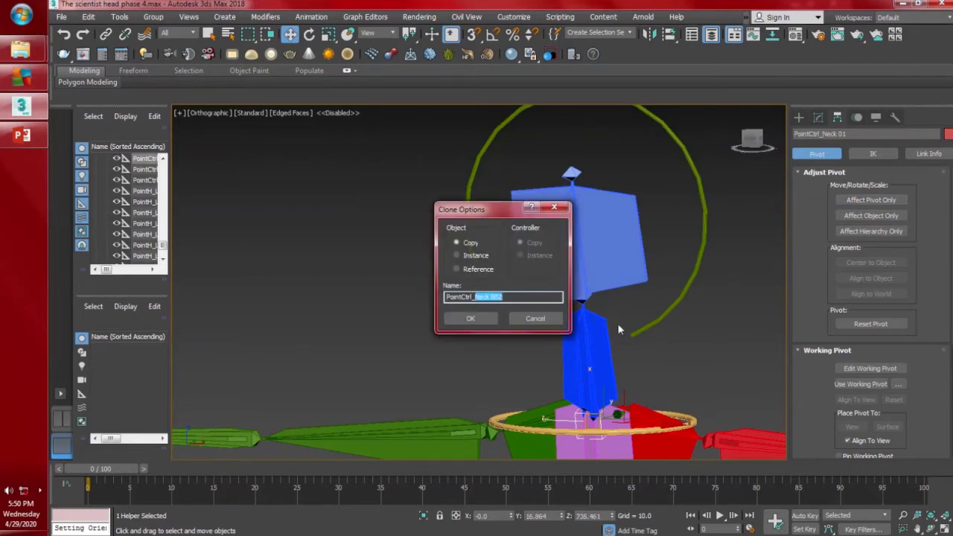
type("Head")
key("Return")
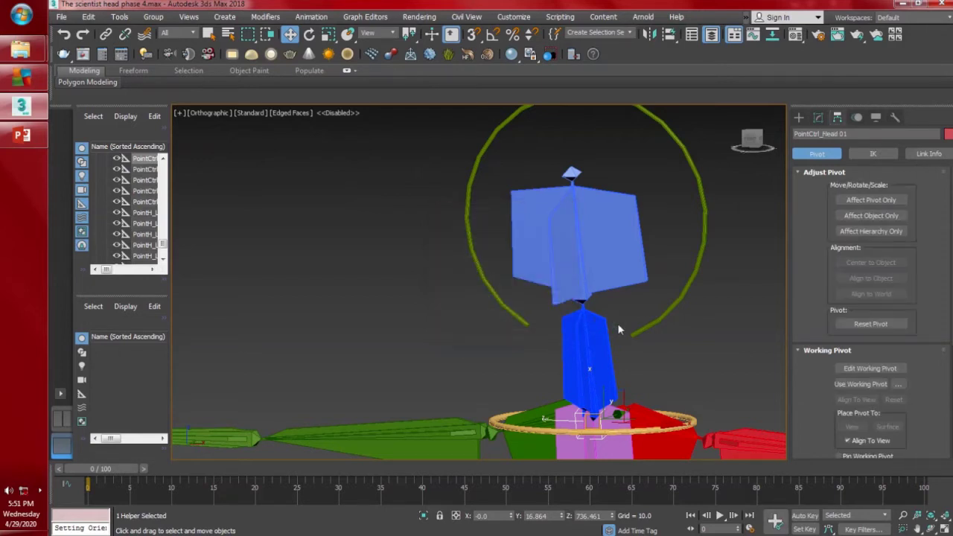
- Align the PointCtrl_Head 01 helper to Bn_Head 01 in X, Y, Z position by pivot point and in orientation on all axes
key("alt+a")
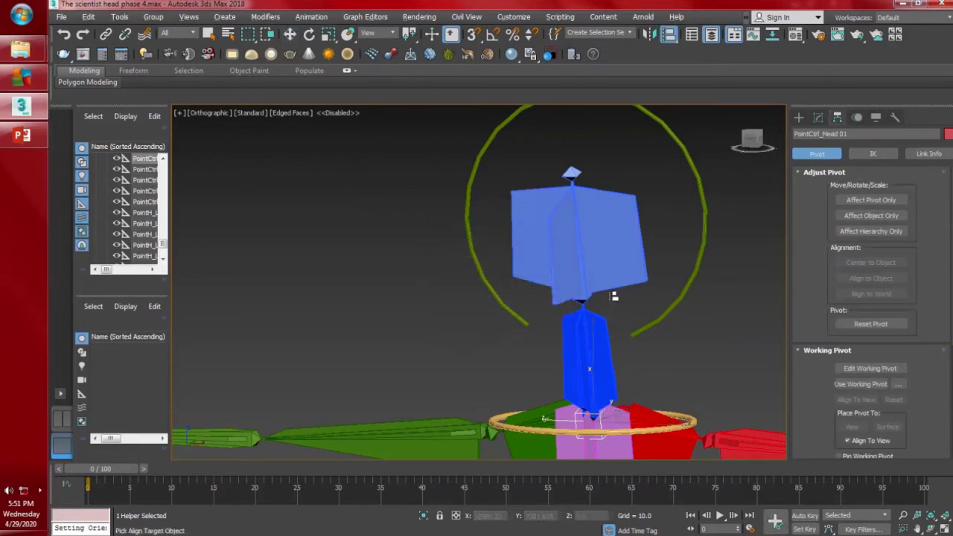
left_click(580, 260)
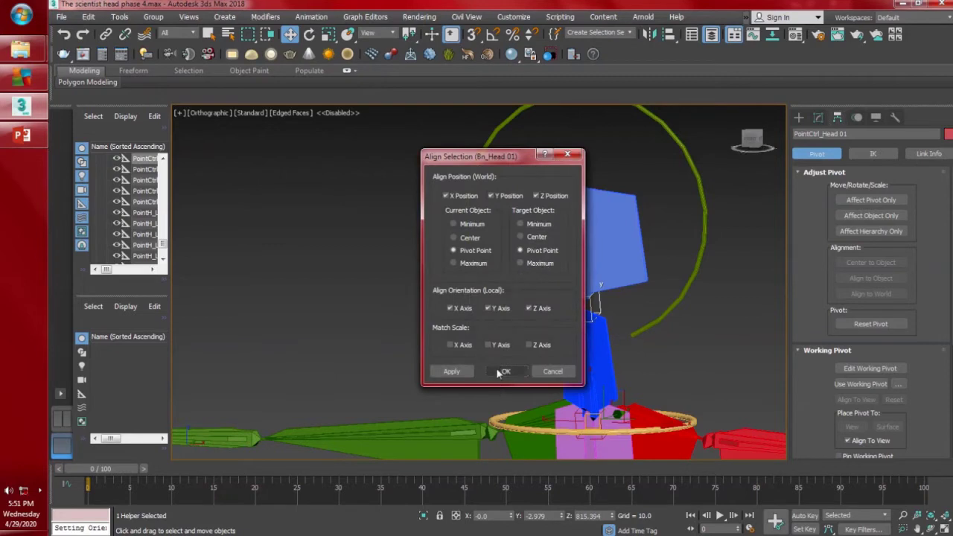
left_click(452, 371)
left_click(514, 377)
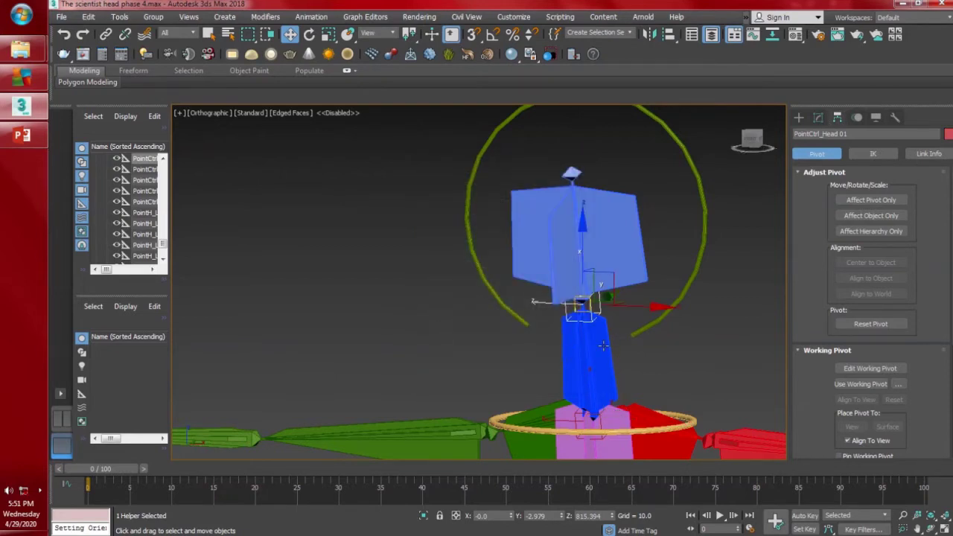
- Apply an Orientation Constraint to the head bone, Bn_Head 01, with PointCtrl_Head 01 as its target
scroll(600, 332, "up", 2)
left_click(619, 260)
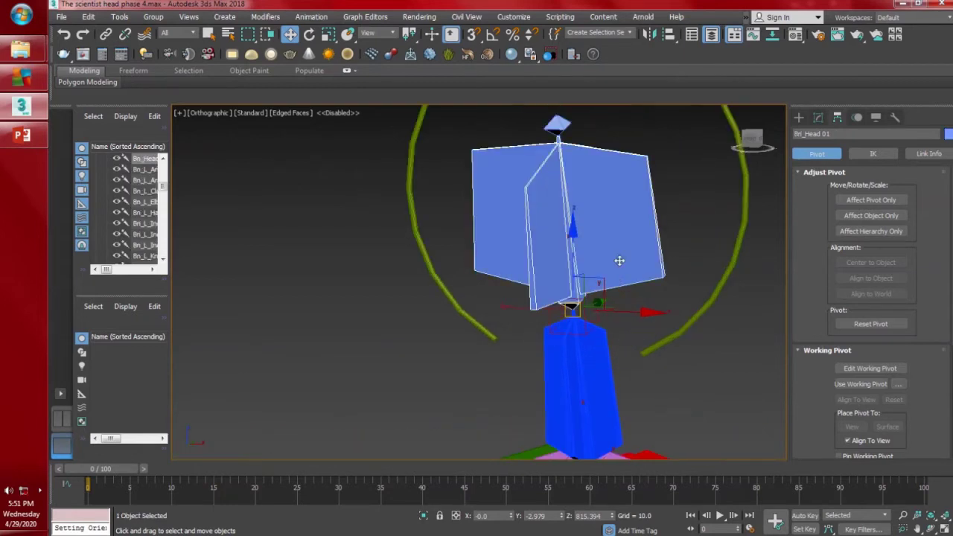
left_click(311, 16)
mouse_move(340, 92)
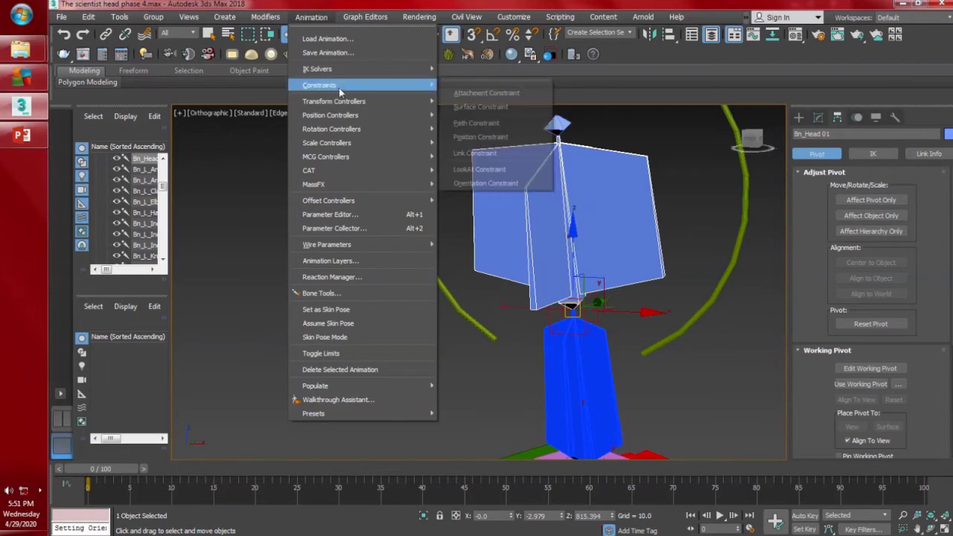
left_click(486, 184)
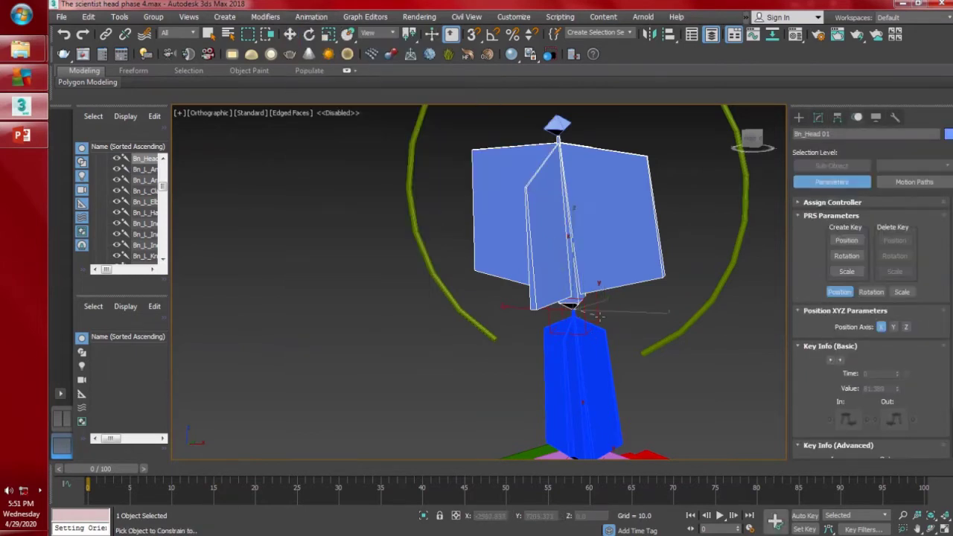
left_click(597, 315)
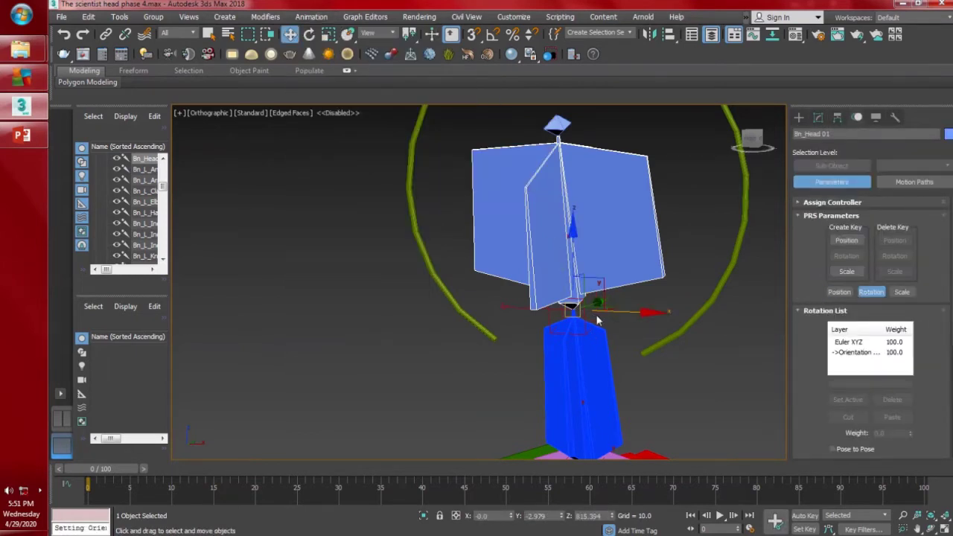
- Link the PointCtrl_Head 01 helper to the head arc, Arc001, as its parent
left_click(106, 34)
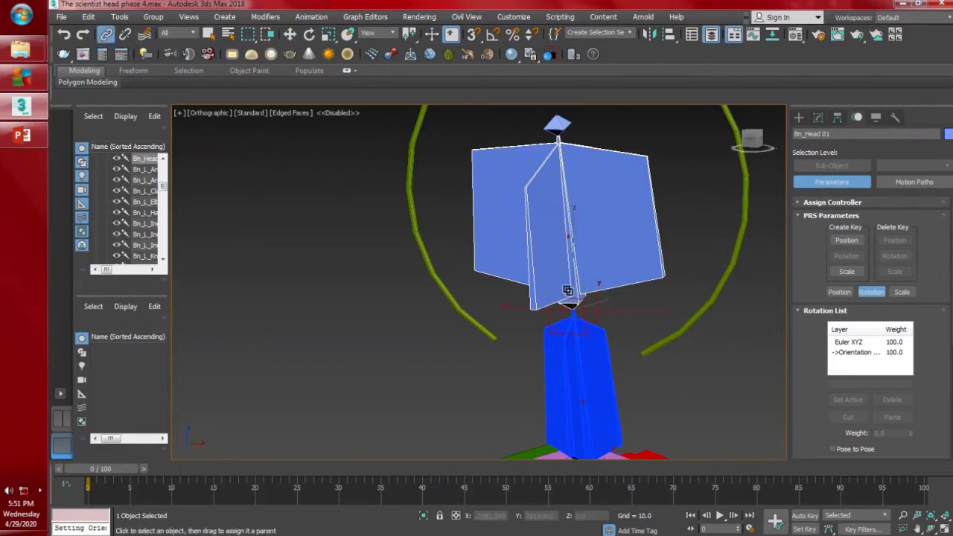
left_click(599, 317)
left_click_drag(603, 321, 680, 337)
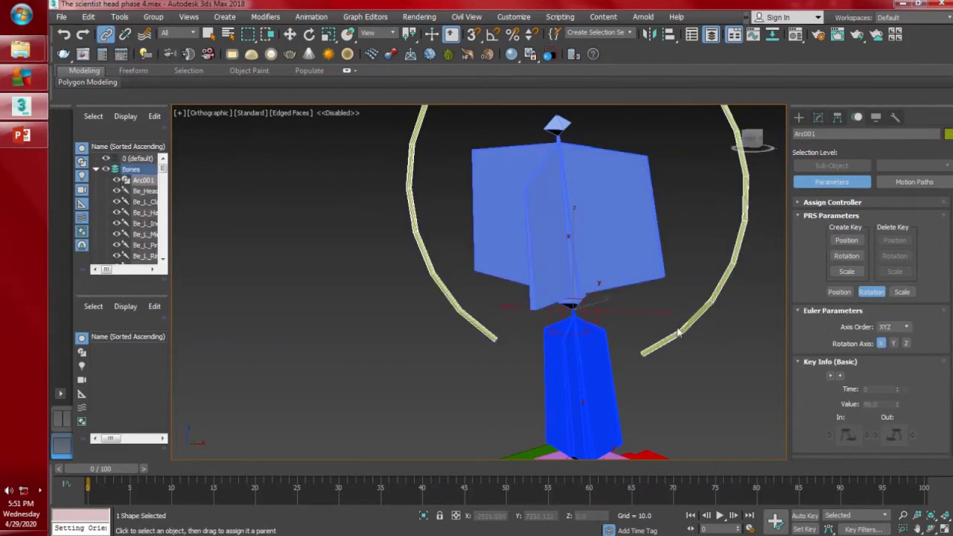
- Freeze the transforms of the head arc, Arc001
right_click(677, 325)
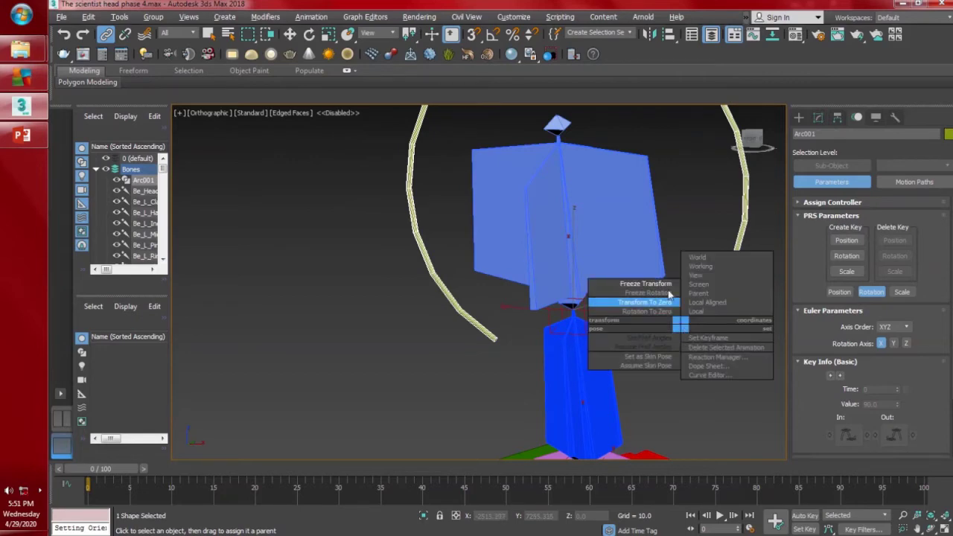
left_click(656, 285)
left_click(571, 358)
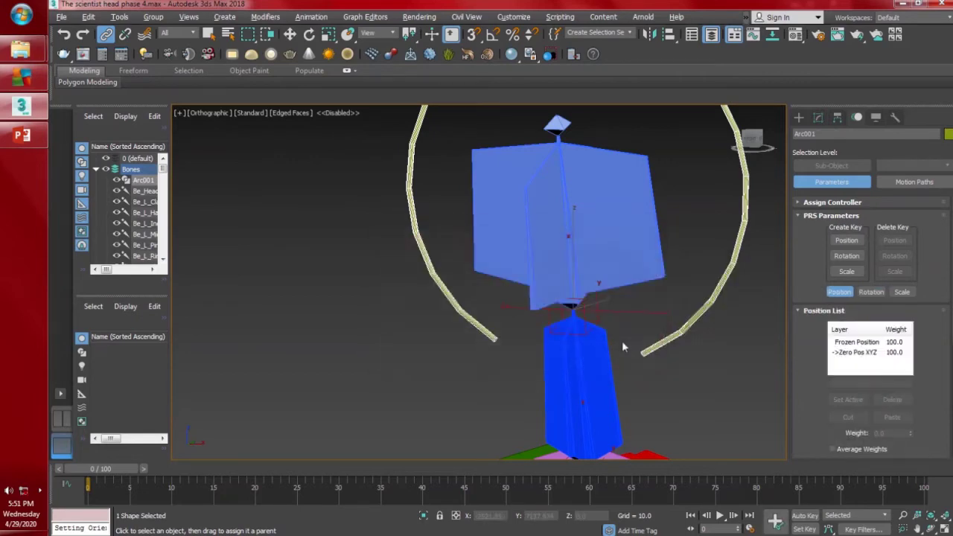
- Link the head arc to the circular neck control, CtrlC_Neck 01, as its parent
middle_click_drag(679, 339, 637, 282, "alt")
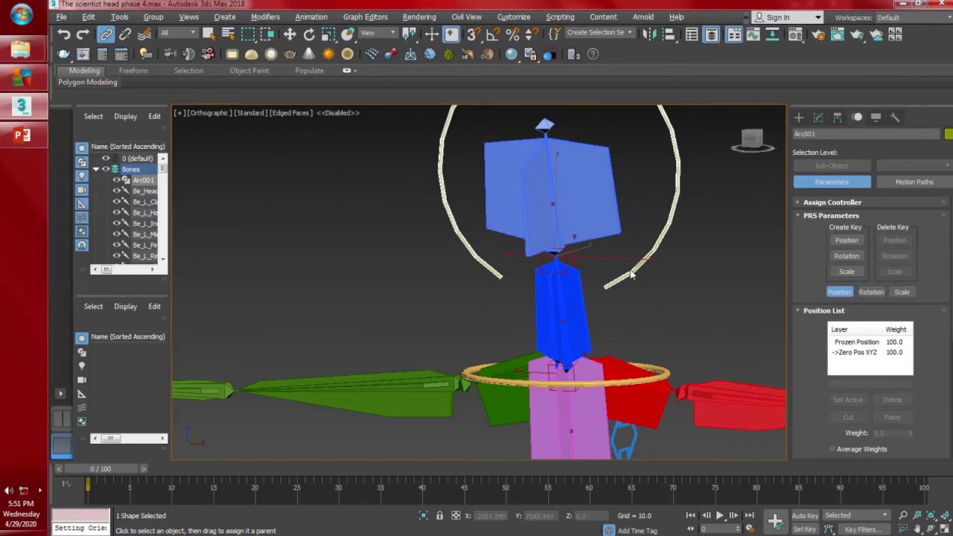
left_click_drag(634, 283, 667, 376)
middle_click_drag(655, 327, 652, 306, "alt")
scroll(651, 331, "down", 2)
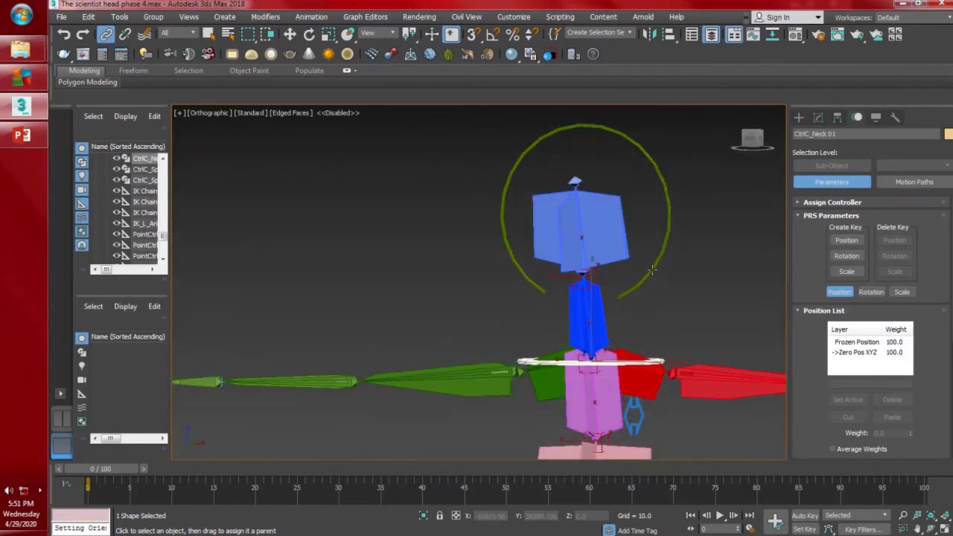
- Test the rig by rotating the head arc and the circular neck control, undoing each rotation
left_click(657, 276)
key("e")
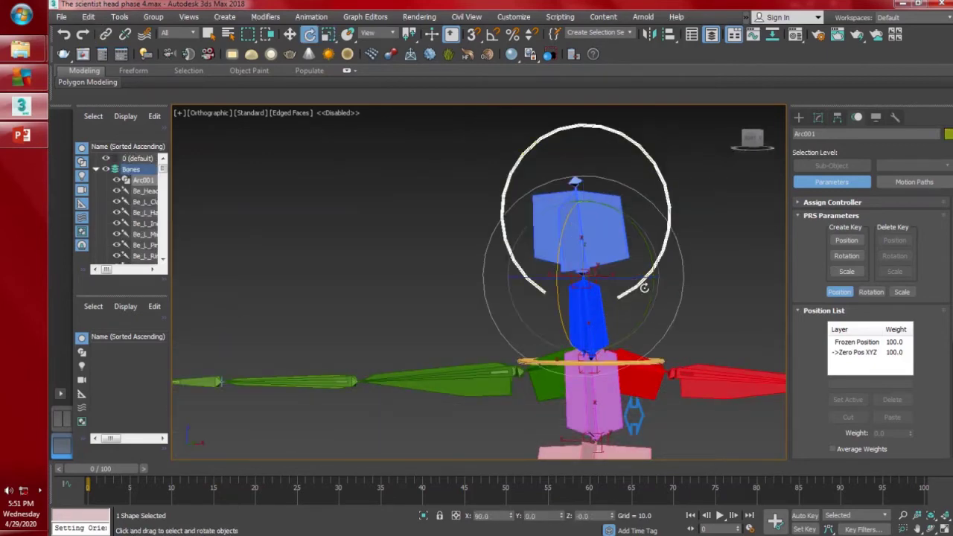
left_click_drag(636, 277, 582, 280)
key("ctrl+z")
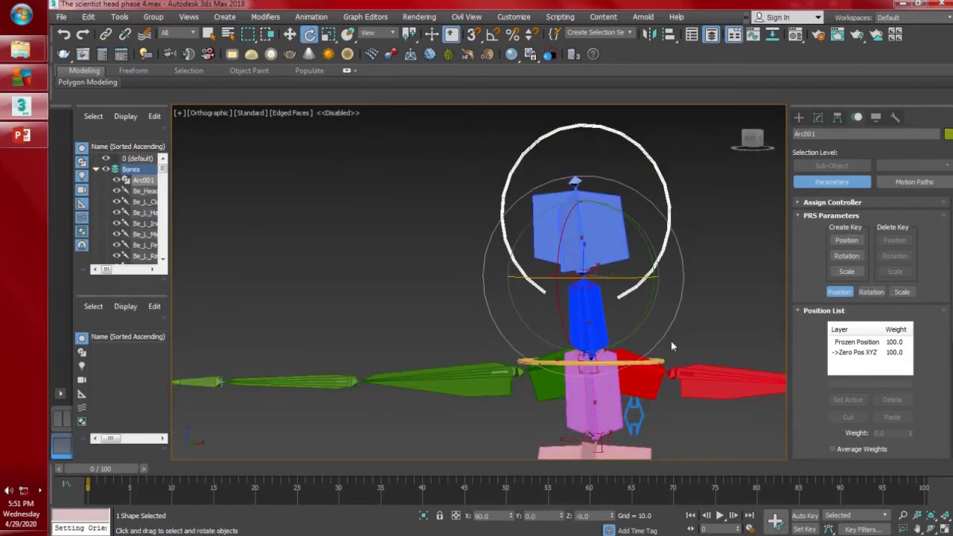
left_click(610, 364)
left_click_drag(566, 325, 569, 366)
key("ctrl+z")
- Save the scene
key("ctrl+s")
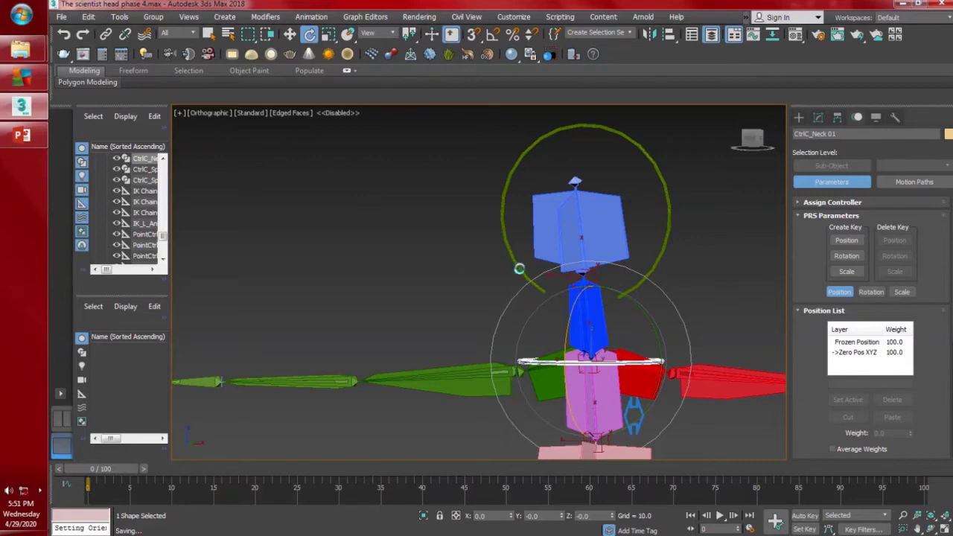
middle_click_drag(718, 260, 589, 230)
scroll(691, 266, "down", 2)
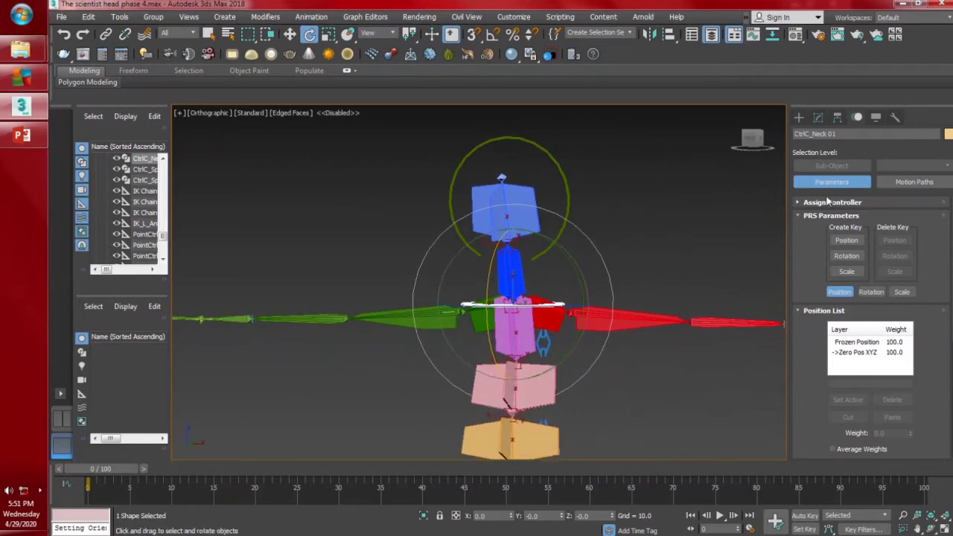
left_click(712, 36)
left_click(711, 36)
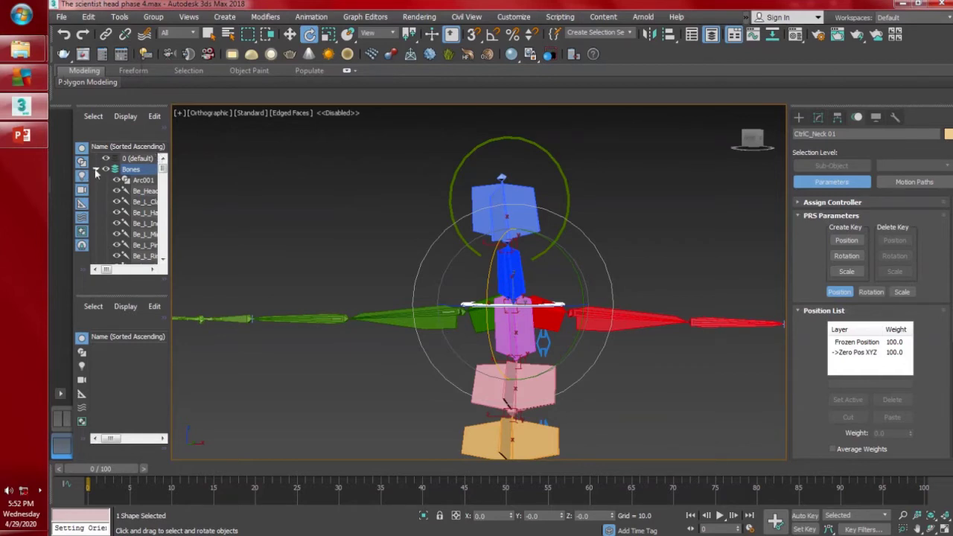
- Collapse the Bones layer and check what it contains by hiding it and showing it again
left_click(96, 170)
left_click(130, 227)
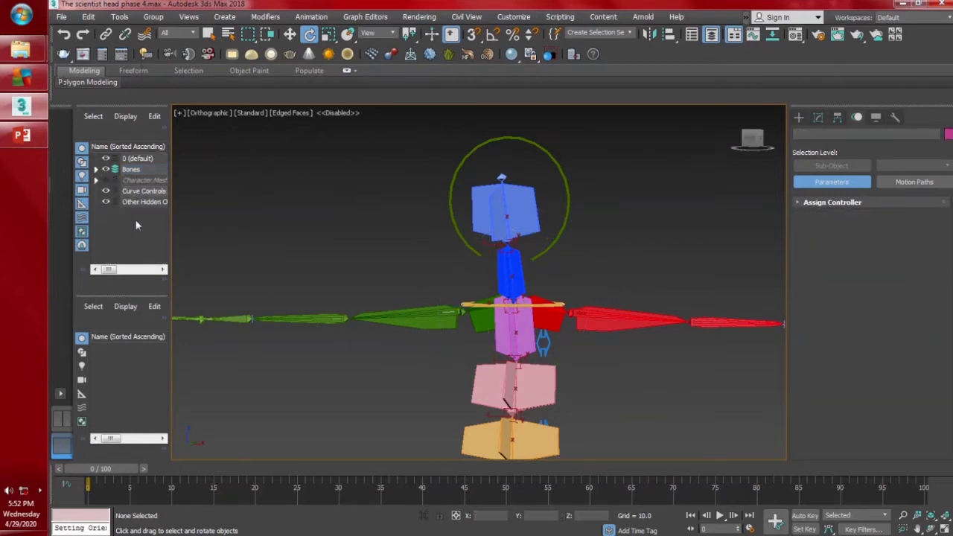
left_click(106, 170)
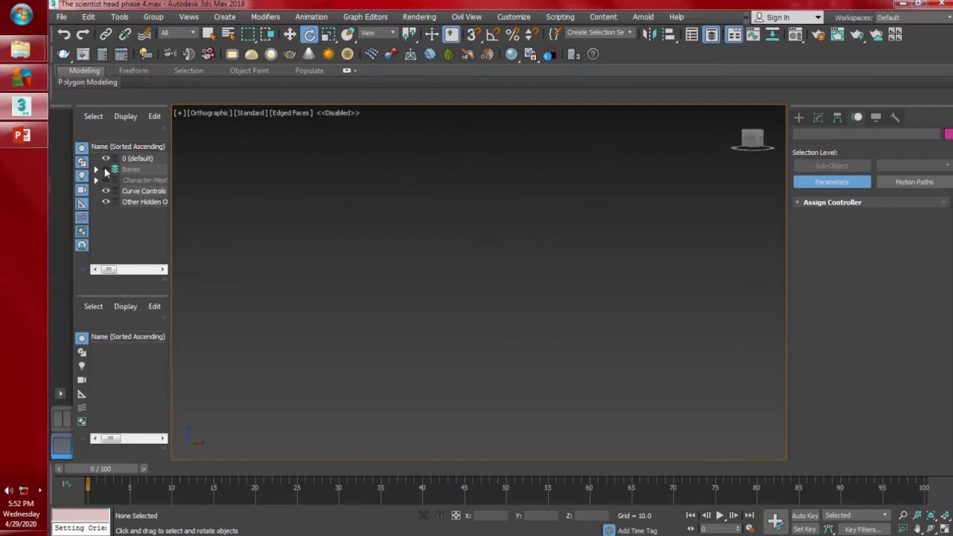
left_click(106, 170)
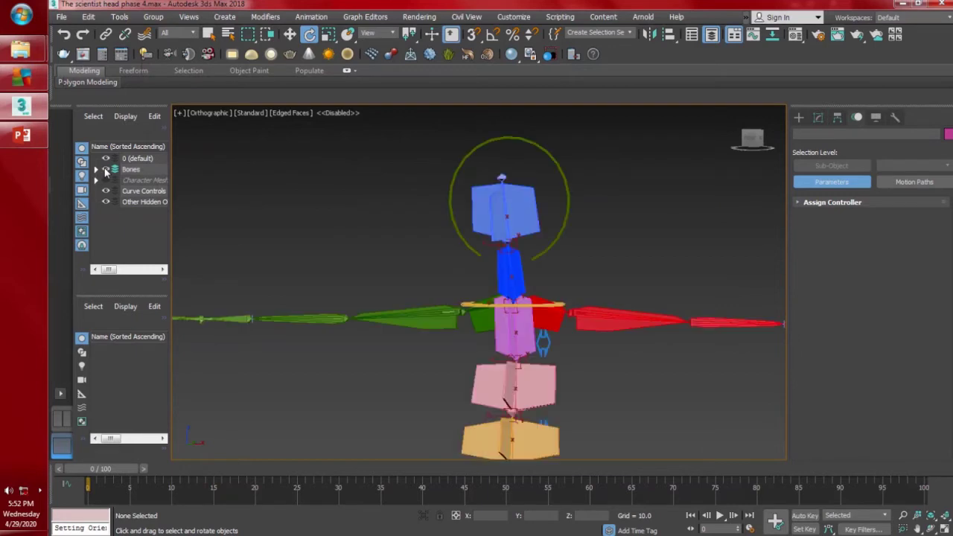
- Select the head arc, the circular neck control, the hip double-arrow control and the star-shaped pelvis control together
left_click(566, 213)
middle_click_drag(622, 286, 564, 256)
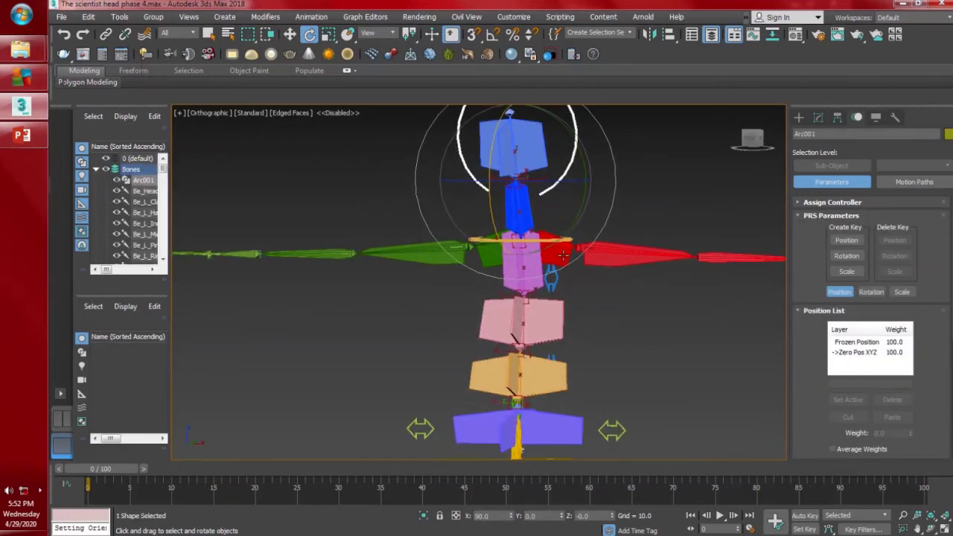
left_click_drag(560, 262, 561, 273)
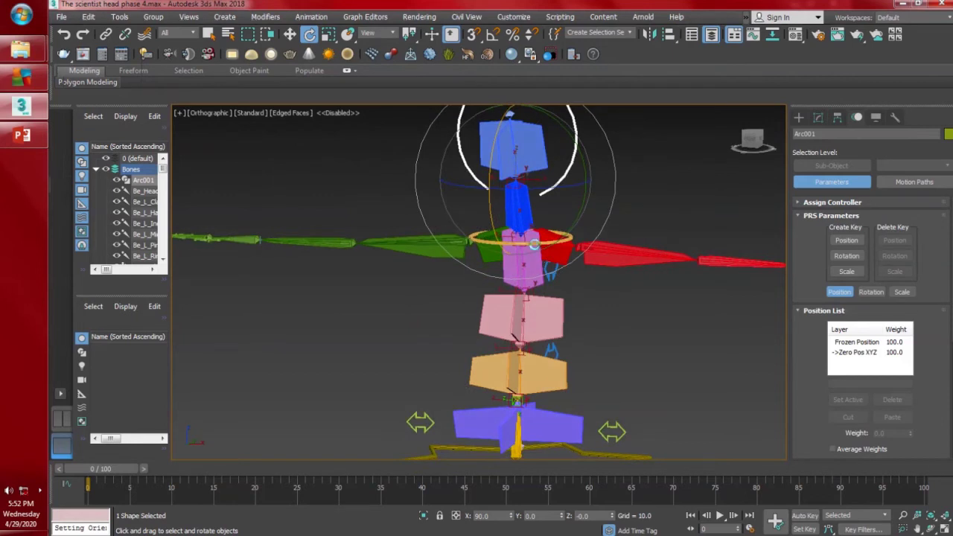
left_click(535, 244, "ctrl")
middle_click_drag(609, 382, 608, 347)
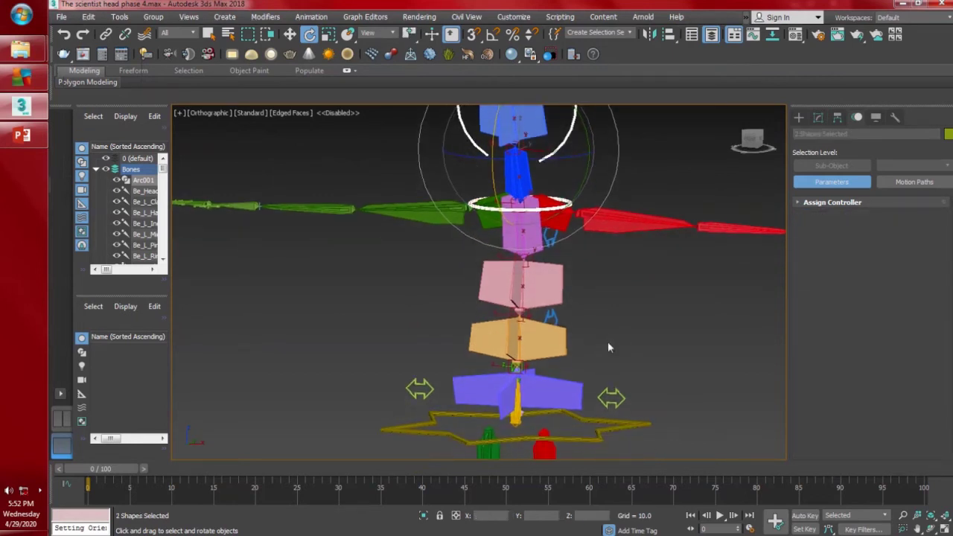
left_click(614, 393, "ctrl")
left_click(473, 417, "ctrl")
middle_click_drag(640, 364, 606, 333, "alt")
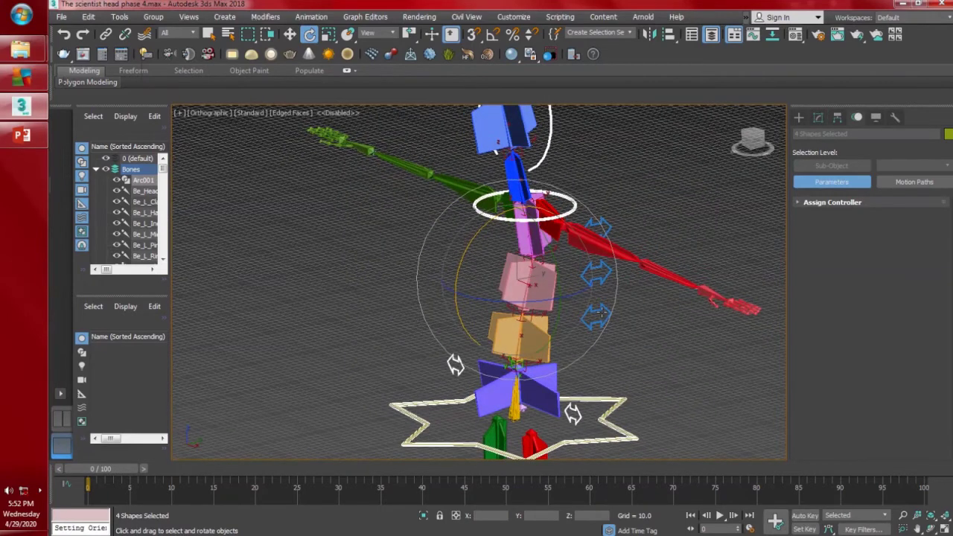
- Switch to a perspective view, add the three double-arrow torso controls to the selection and shrink the transform gizmo
key("p")
left_click(599, 314, "ctrl")
left_click(604, 272, "ctrl")
middle_click_drag(604, 277, 642, 254, "alt")
left_click(630, 229, "ctrl")
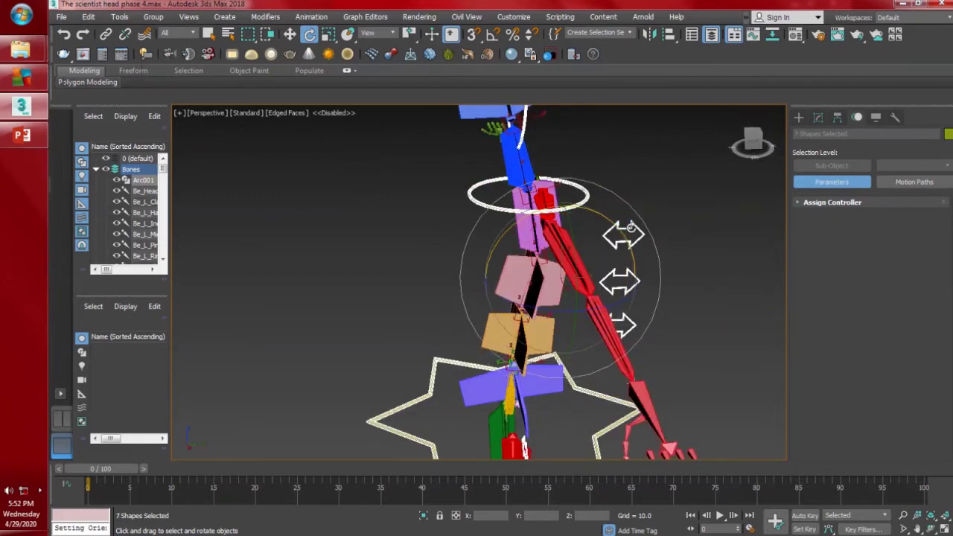
key("minus")
key("minus")
key("minus")
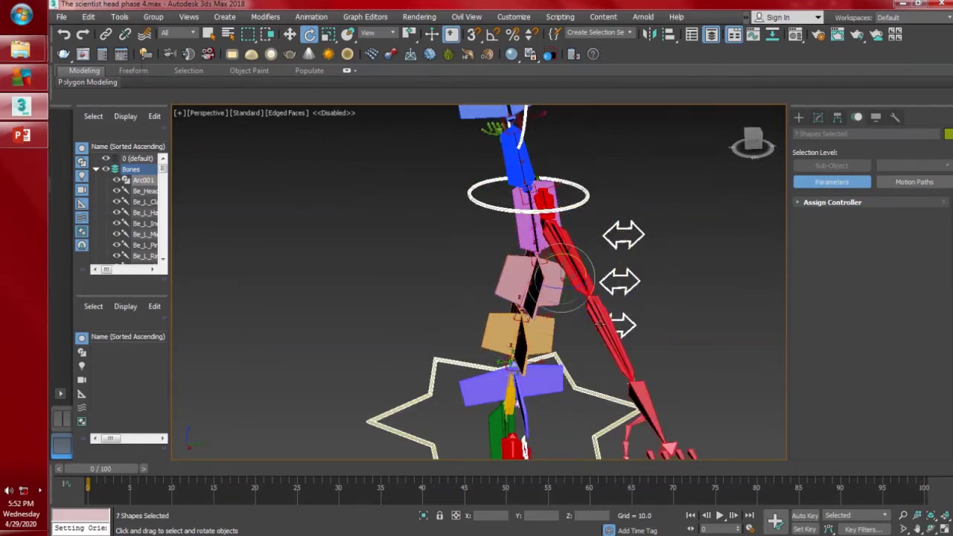
- Add the knee control and the foot outline control to the selected control shapes
middle_click_drag(606, 313, 662, 217, "alt")
middle_click_drag(594, 372, 581, 294)
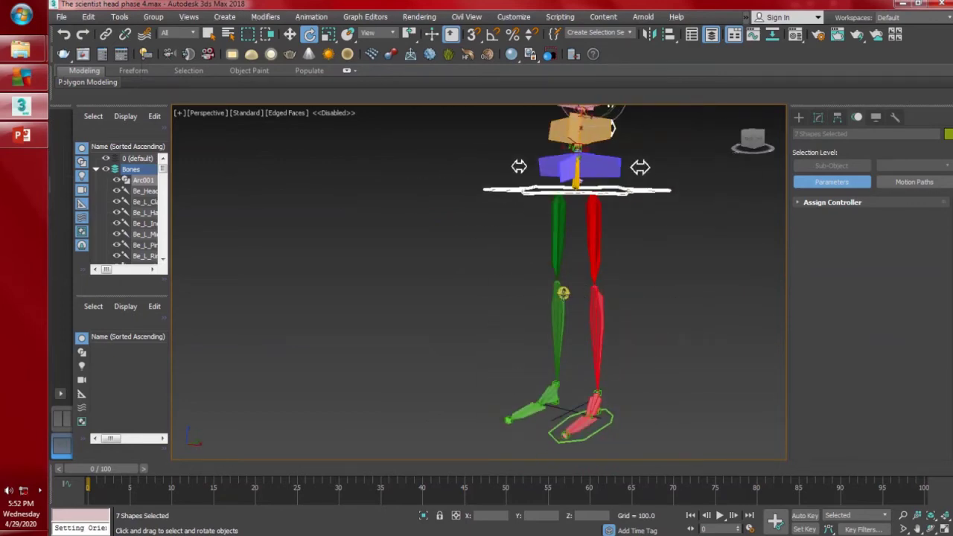
left_click(563, 293, "ctrl")
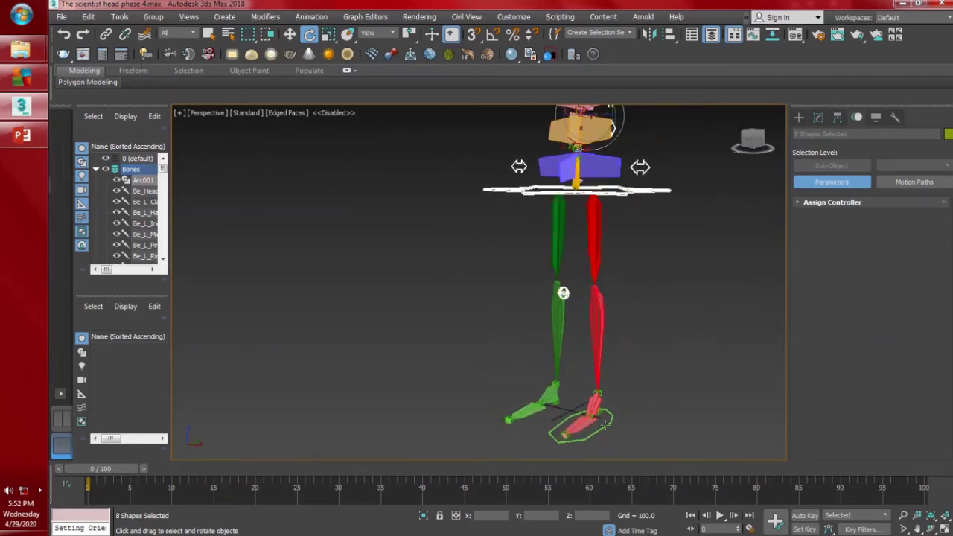
left_click(606, 423, "ctrl")
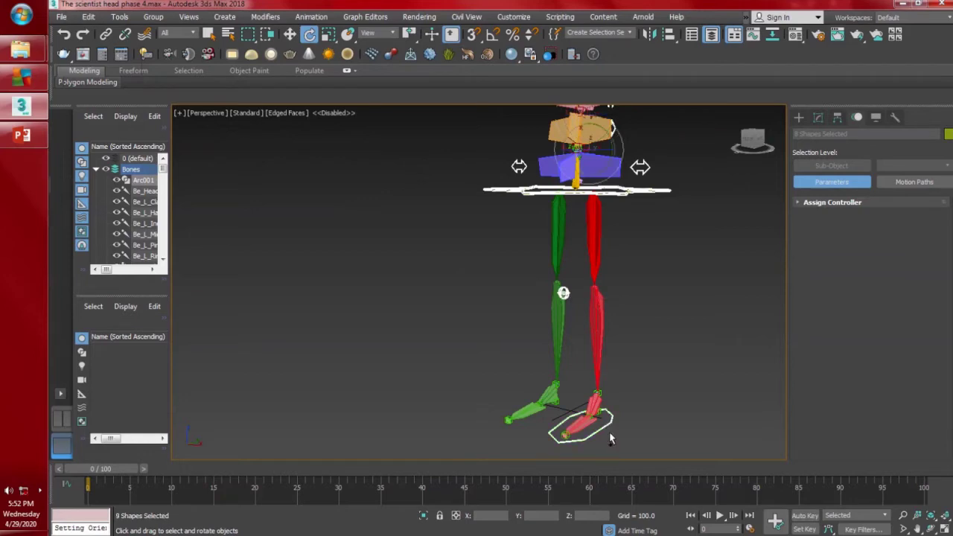
- Widen the Layer Explorer and make Curve Controls the active layer, keeping the control shapes selected
left_click(96, 170)
left_click_drag(172, 199, 311, 236)
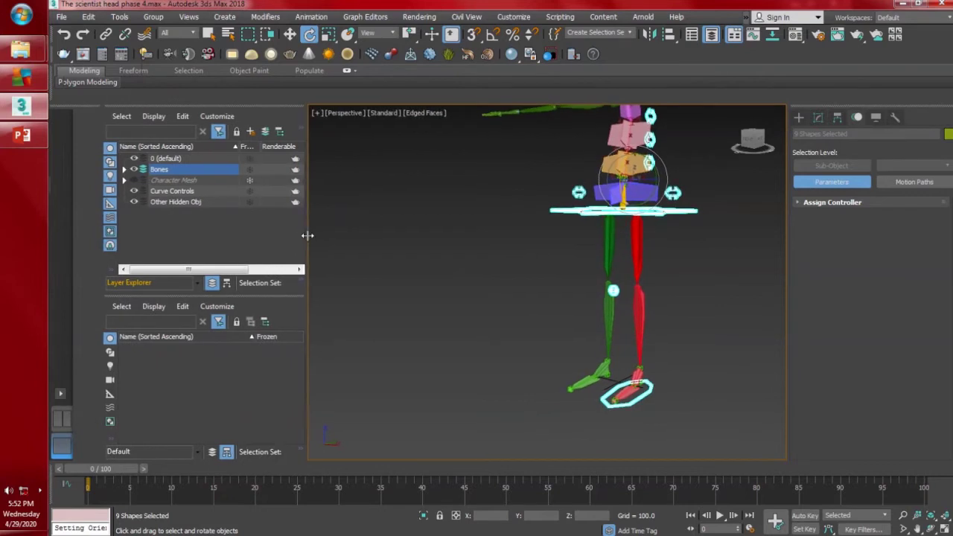
left_click(198, 192)
double_click(198, 192)
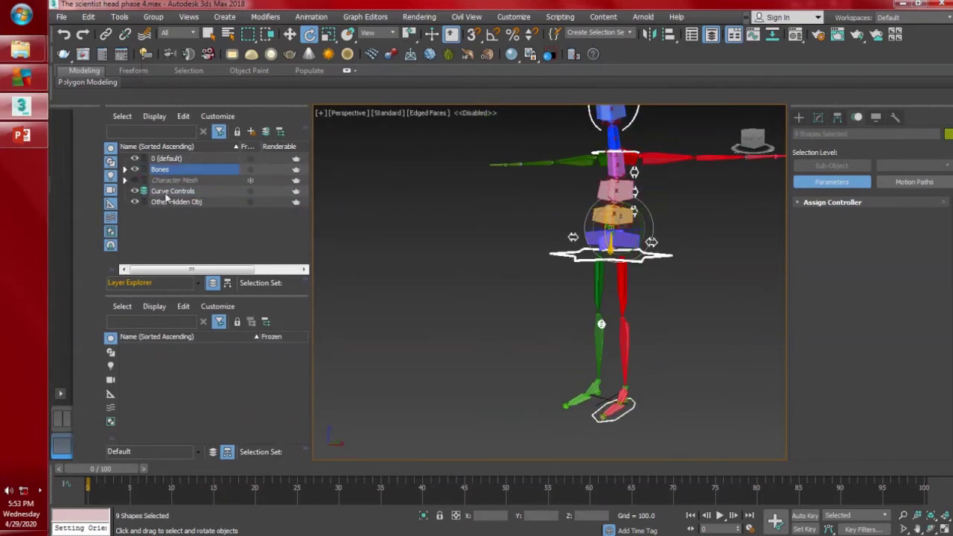
left_click(185, 193)
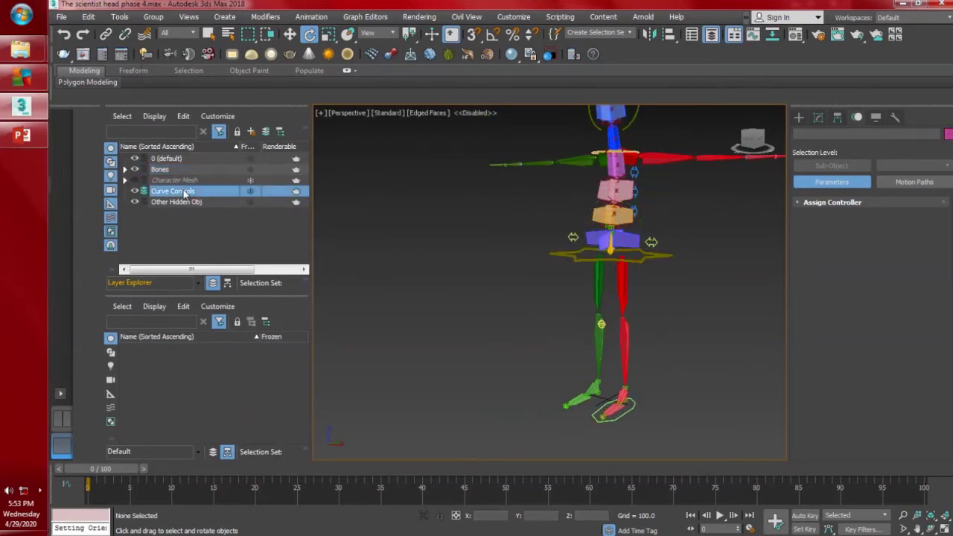
double_click(186, 193)
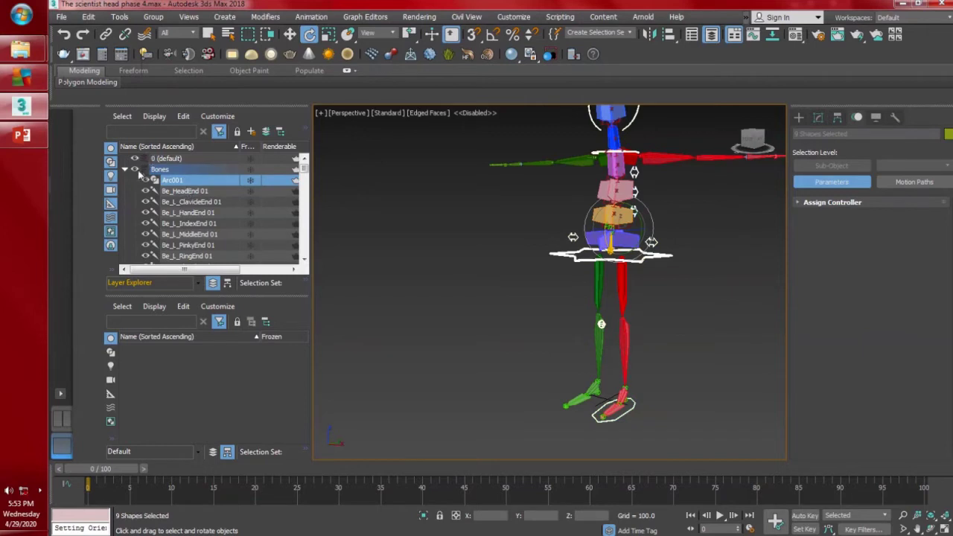
- Move the selected control shapes into the active Curve Controls layer and hide that layer
left_click(125, 170)
left_click(268, 133)
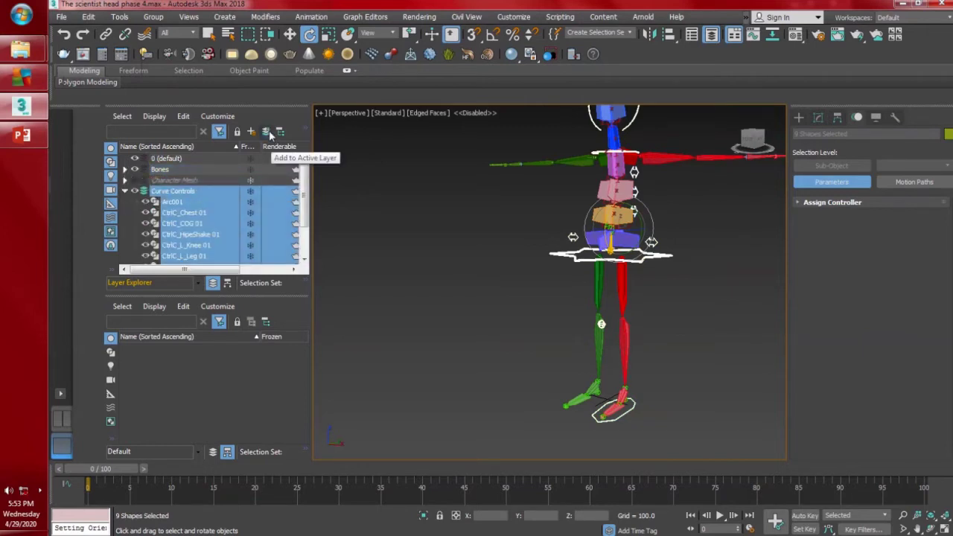
left_click(126, 192)
left_click(134, 191)
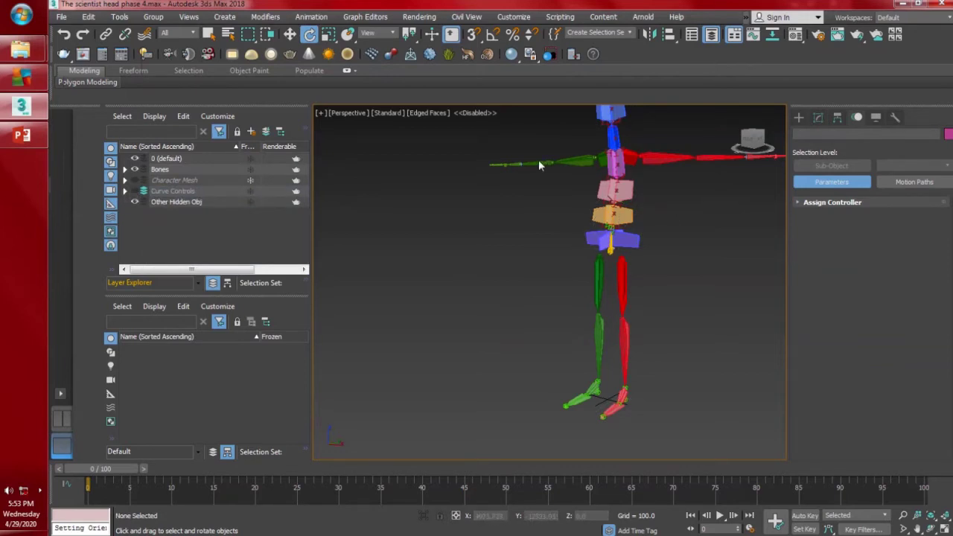
- Enlarge the Layer Explorer list and locate the chest bone and the head point helper within the Bones layer
scroll(610, 153, "up", 5)
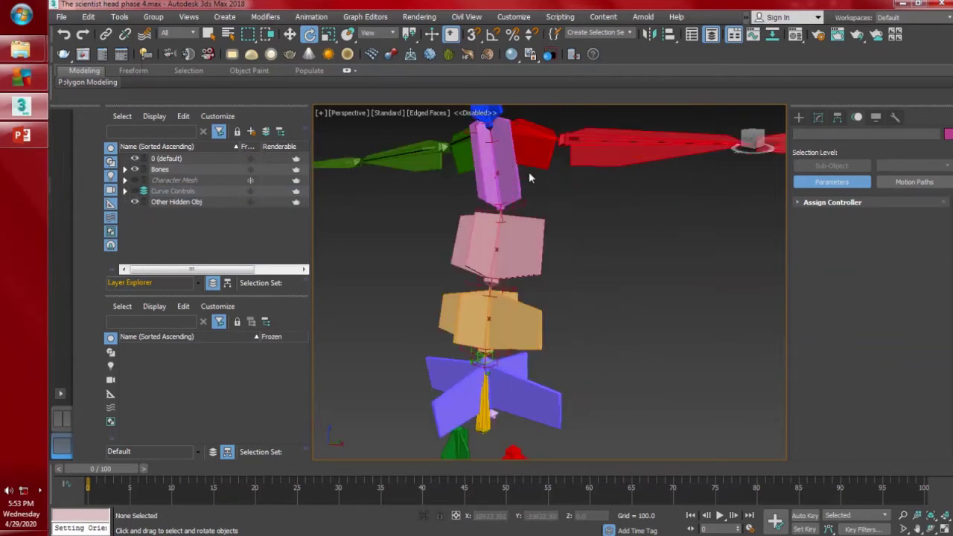
left_click(514, 174)
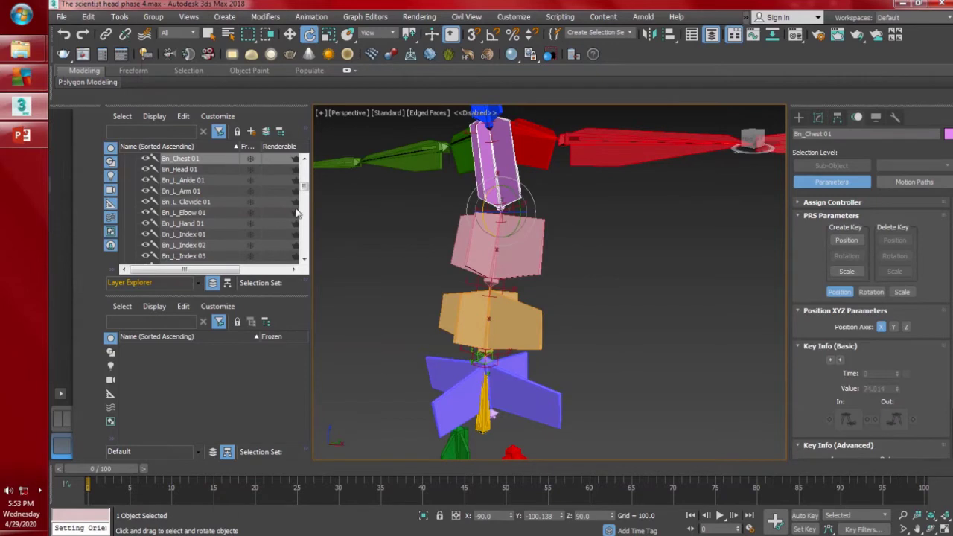
scroll(305, 192, "up", 2)
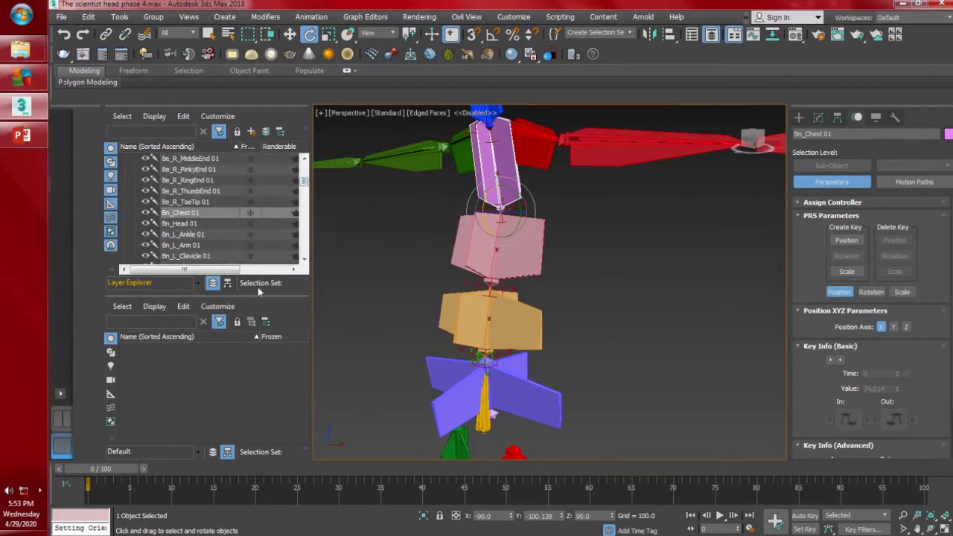
left_click_drag(263, 293, 252, 394)
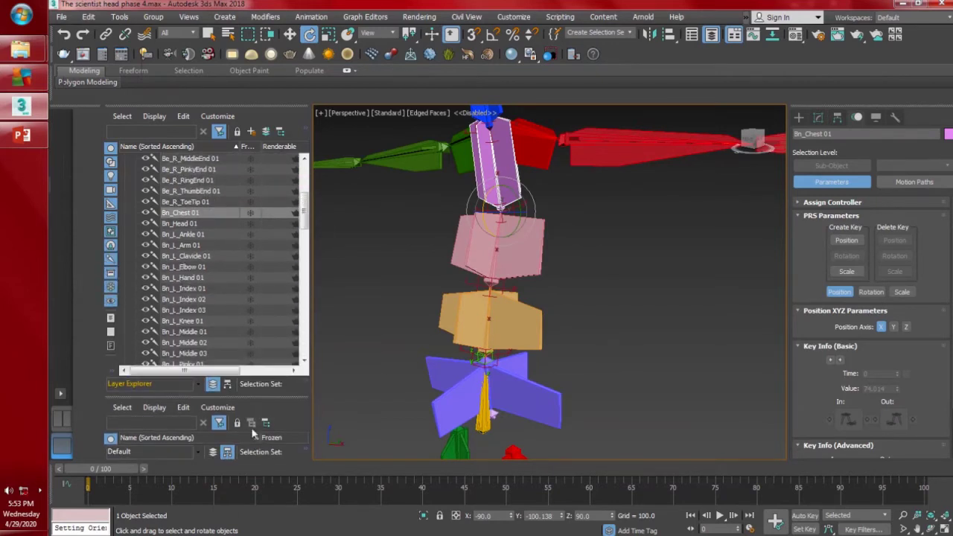
scroll(224, 265, "up", 3)
scroll(449, 237, "down", 4)
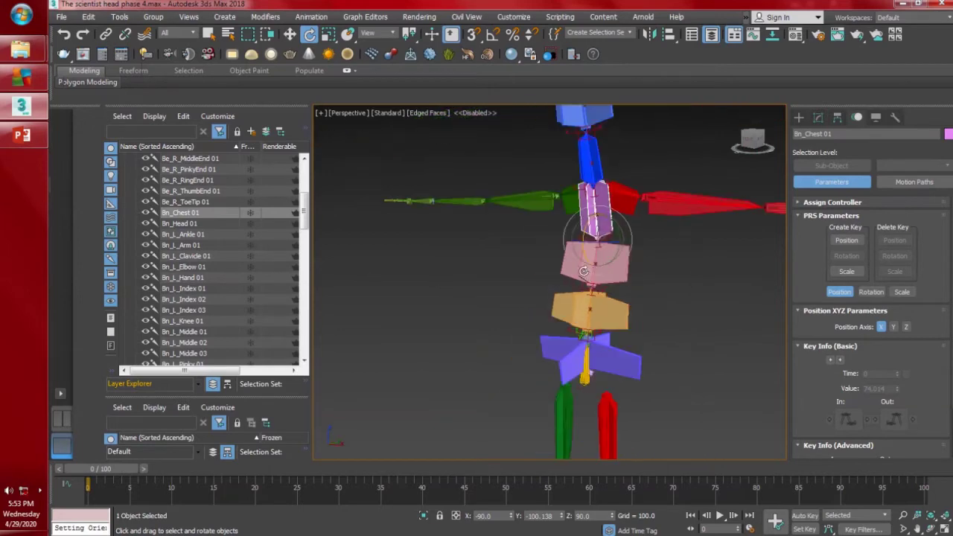
left_click(605, 140)
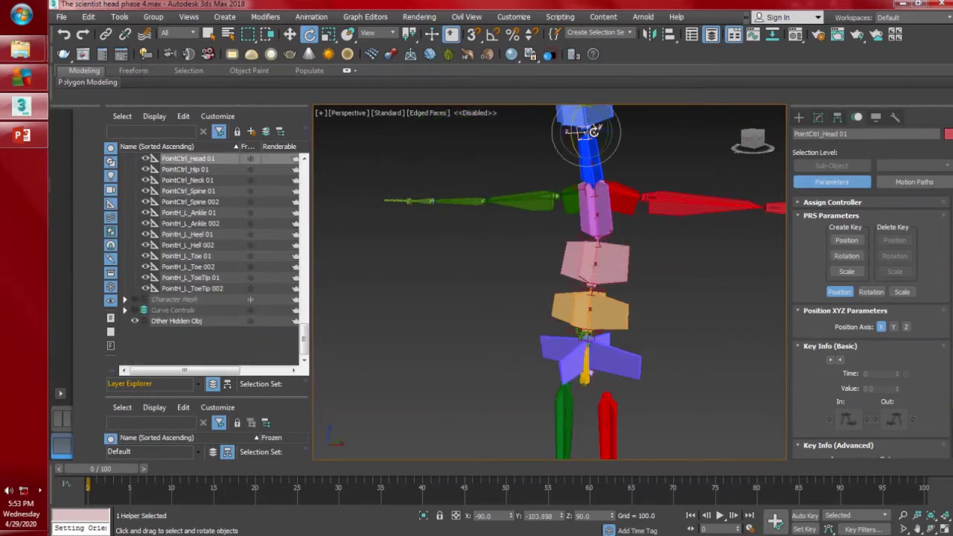
left_click(799, 119)
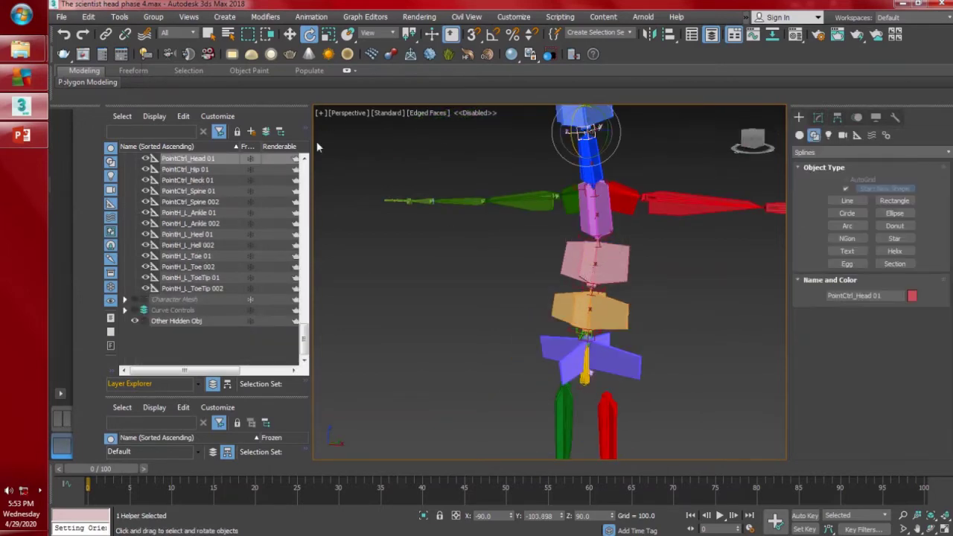
scroll(271, 206, "up", 3)
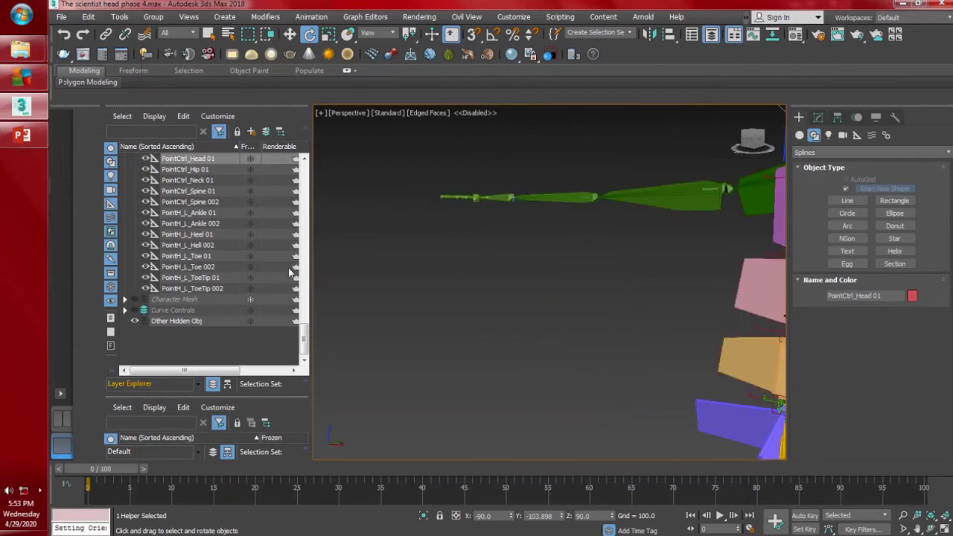
- Move all helpers from IK Chain002 through PointH_L_ToeTip 002 out of the Bones layer into the Other Hidden Obj layer
left_click(303, 160)
left_click(303, 160)
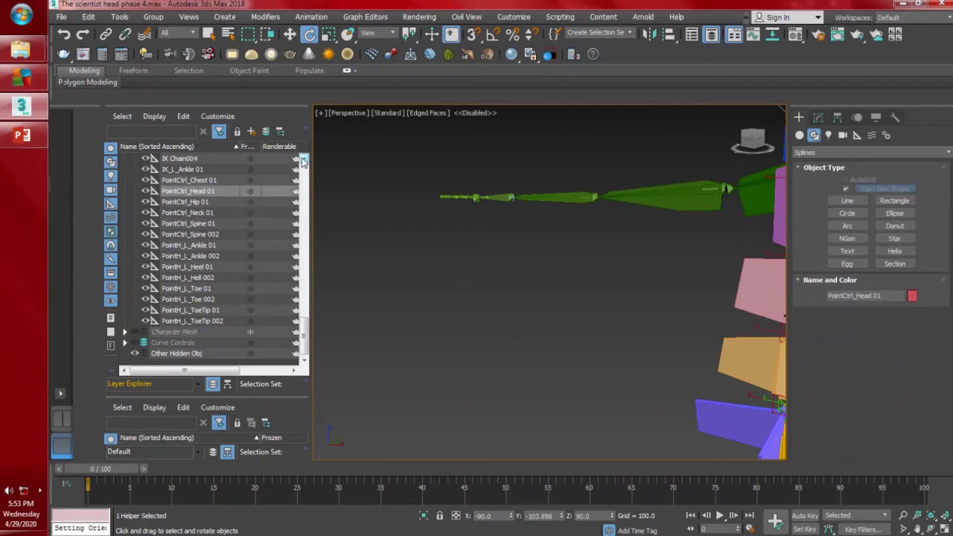
left_click(303, 160)
left_click(303, 160)
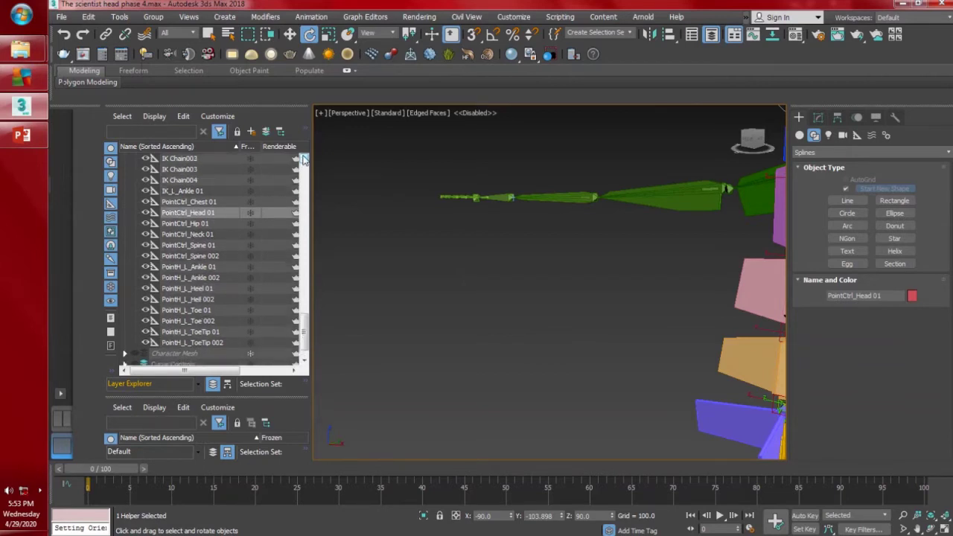
left_click(303, 161)
left_click(202, 170)
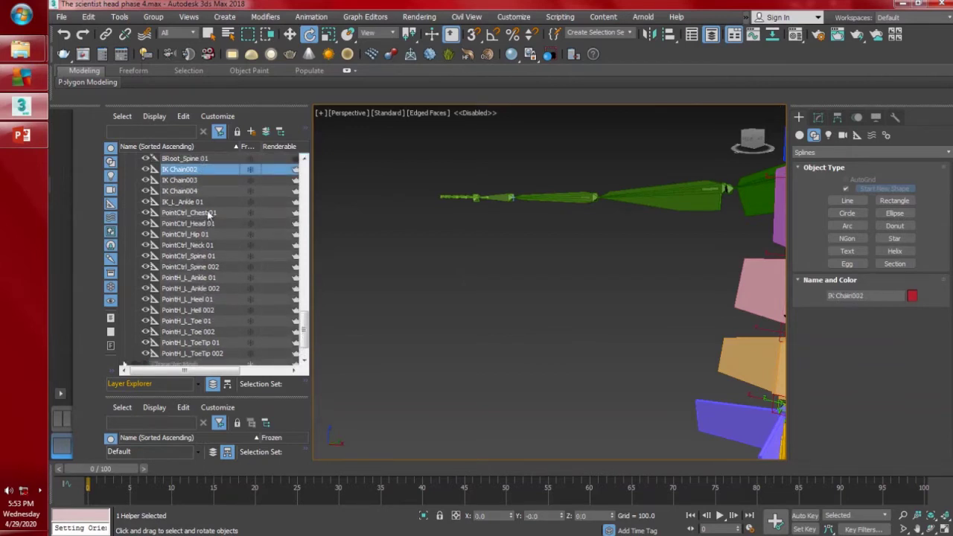
scroll(214, 261, "down", 1)
left_click(185, 322, "shift")
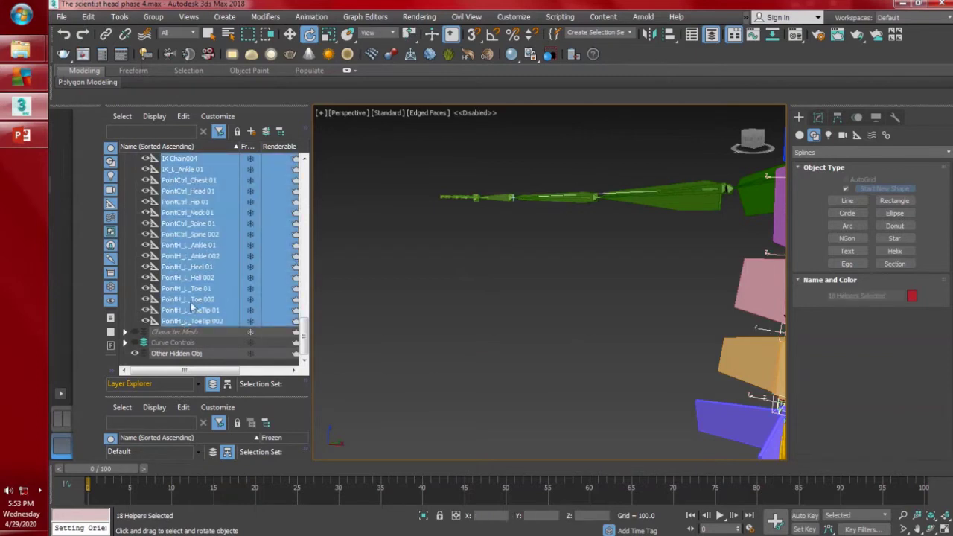
scroll(181, 358, "up", 2)
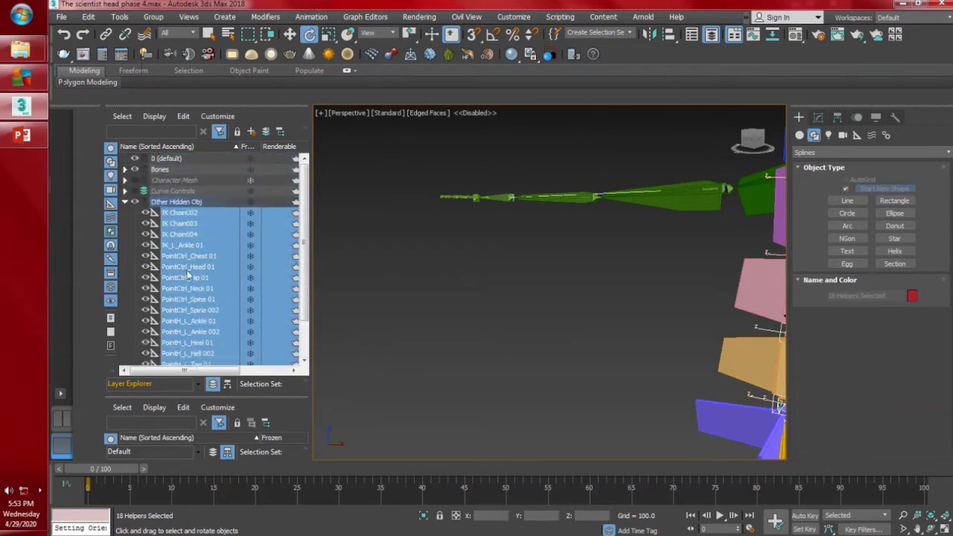
- Check the Bones layer's contents for leftover helpers and collapse the Other Hidden Obj layer
left_click(126, 171)
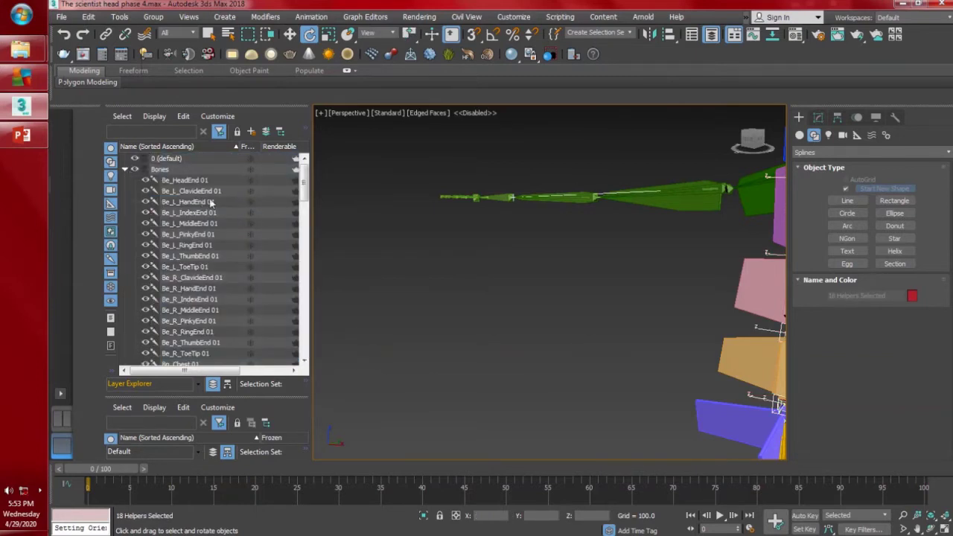
scroll(214, 292, "down", 15)
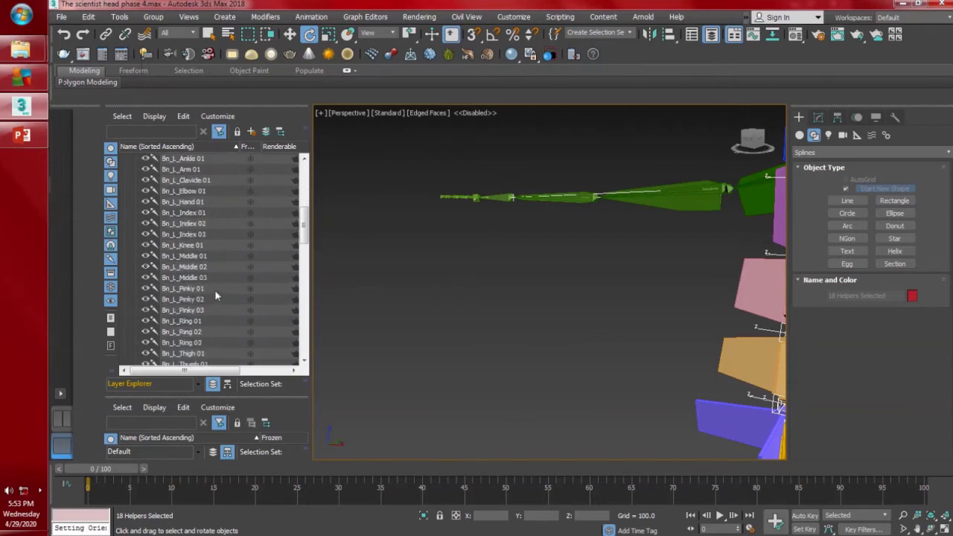
scroll(214, 290, "down", 7)
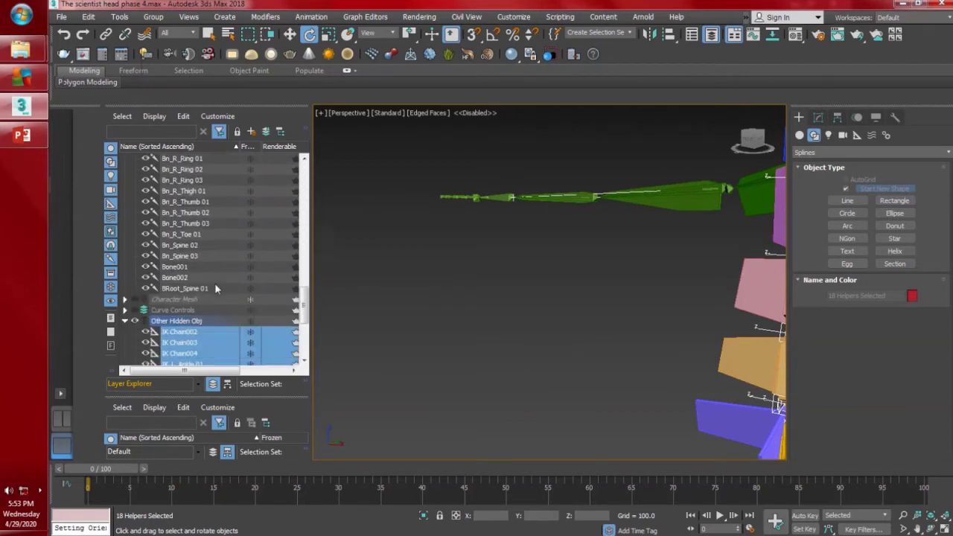
left_click(125, 320)
middle_click_drag(639, 281, 546, 283)
scroll(546, 282, "down", 8)
scroll(615, 297, "up", 4)
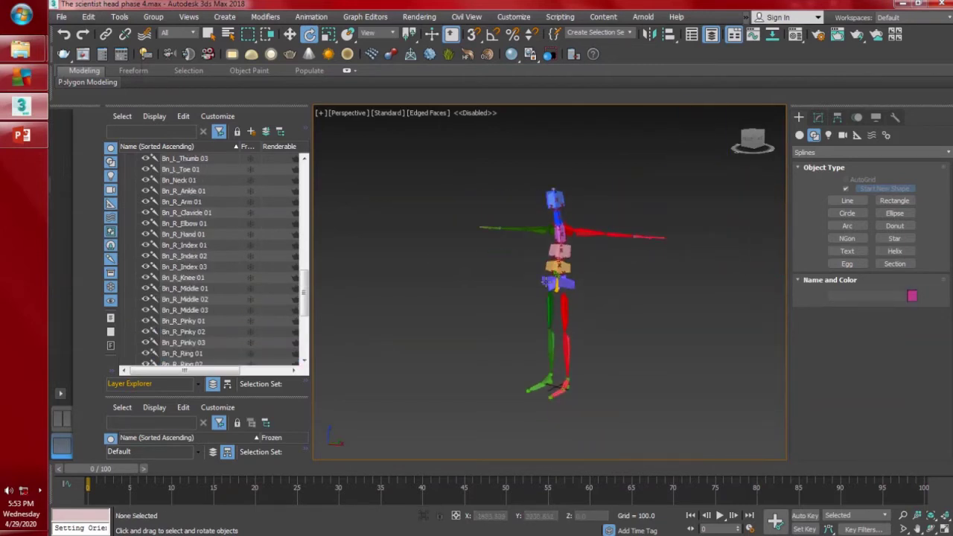
- Collapse the Bones layer and hide it to isolate the helpers in the viewport
left_click_drag(306, 286, 304, 168)
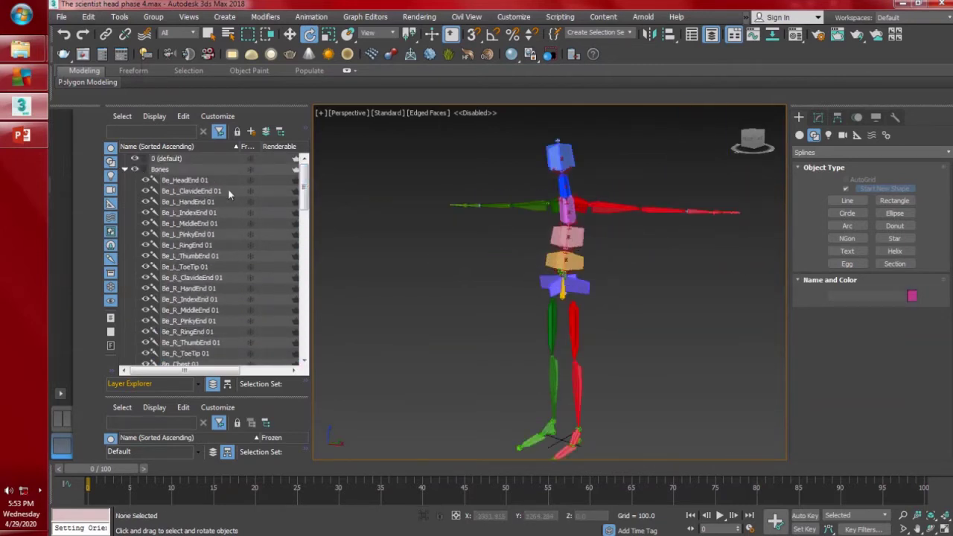
left_click(125, 170)
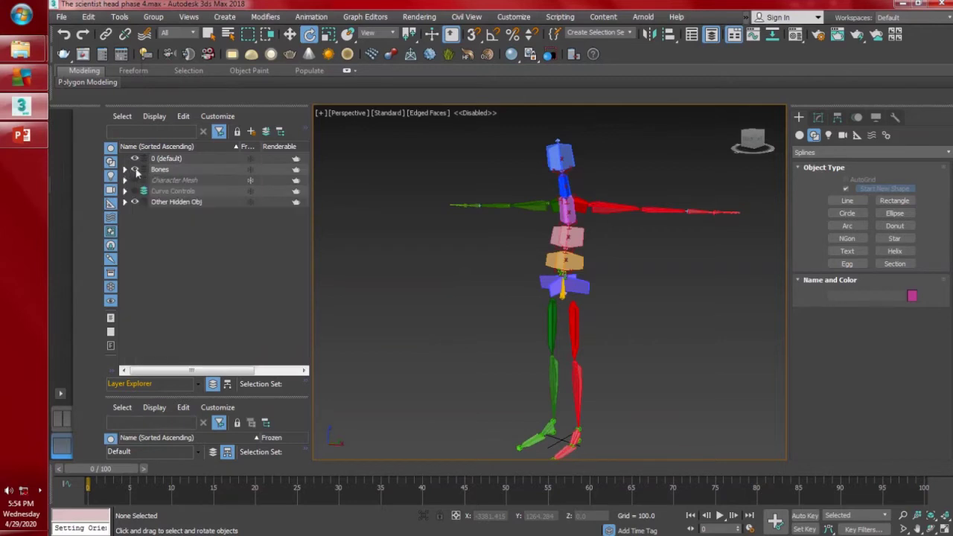
left_click(134, 170)
middle_click_drag(530, 374, 506, 306)
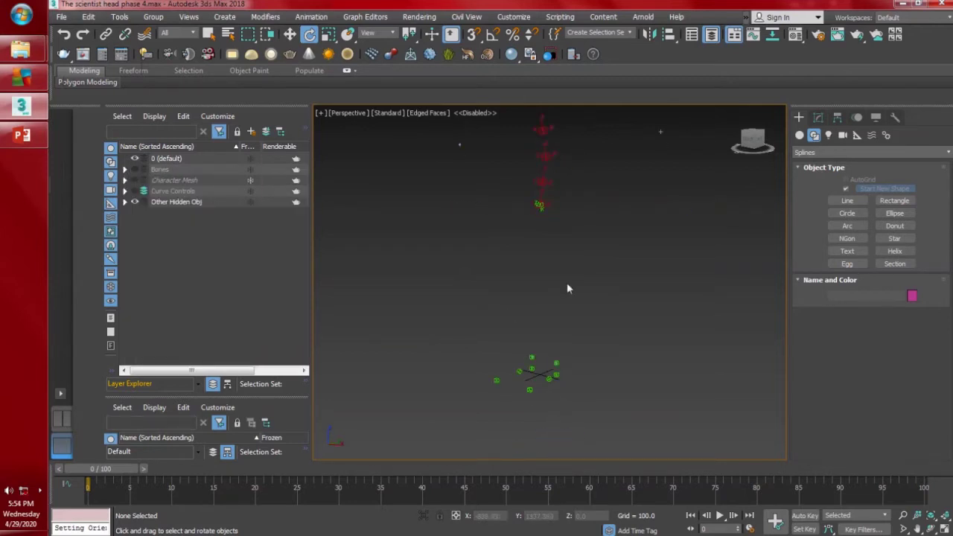
- Select all visible helpers in the Perspective view to check which layer they belong to
middle_click_drag(631, 295, 591, 274, "alt")
middle_click_drag(526, 223, 595, 361, "alt")
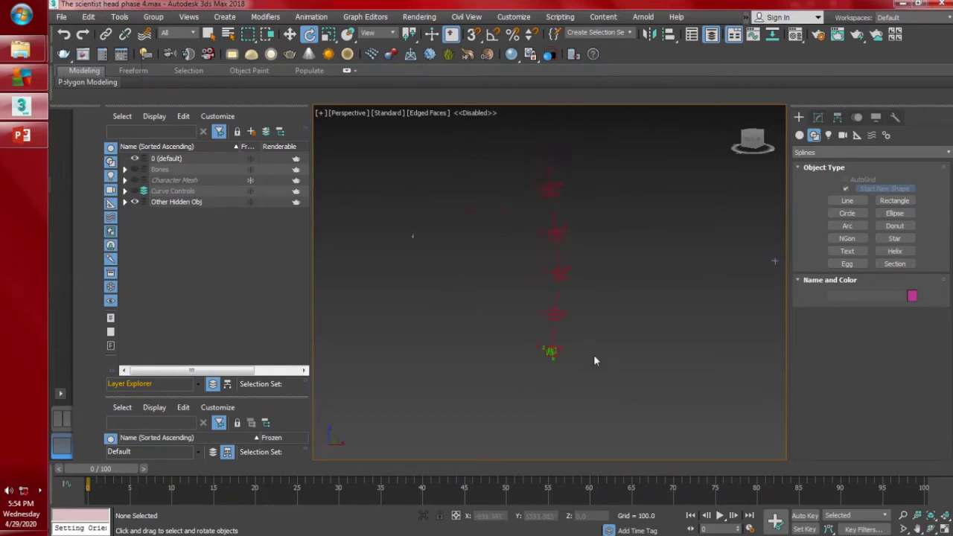
middle_click_drag(540, 236, 654, 397, "alt")
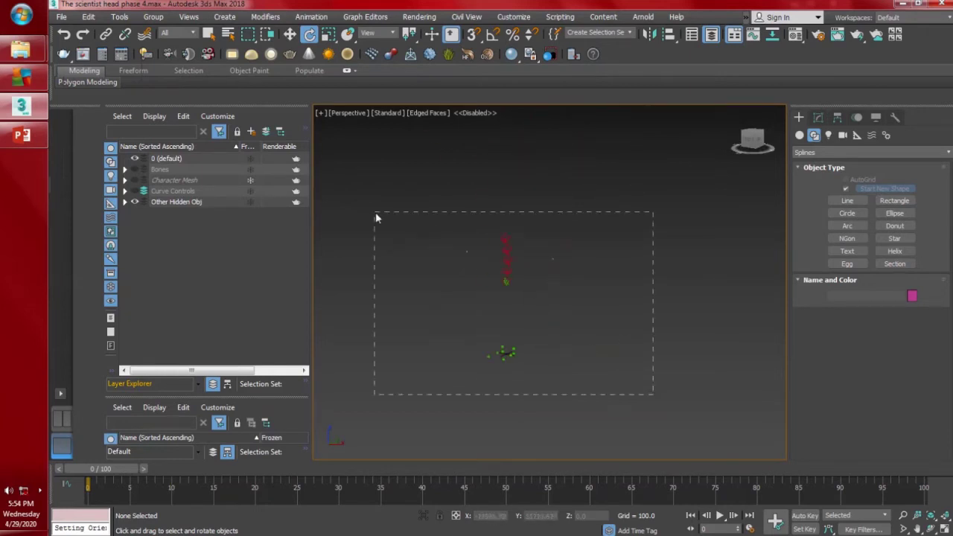
left_click_drag(654, 396, 376, 217)
middle_click_drag(581, 312, 602, 284, "alt")
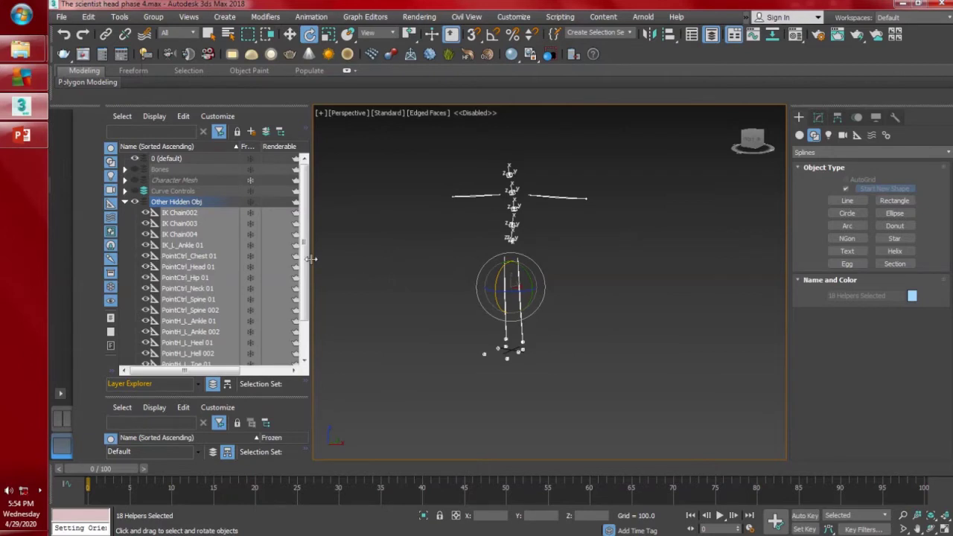
- Collapse and hide the Other Hidden Obj layer and make the Bones layer visible again
left_click(124, 203)
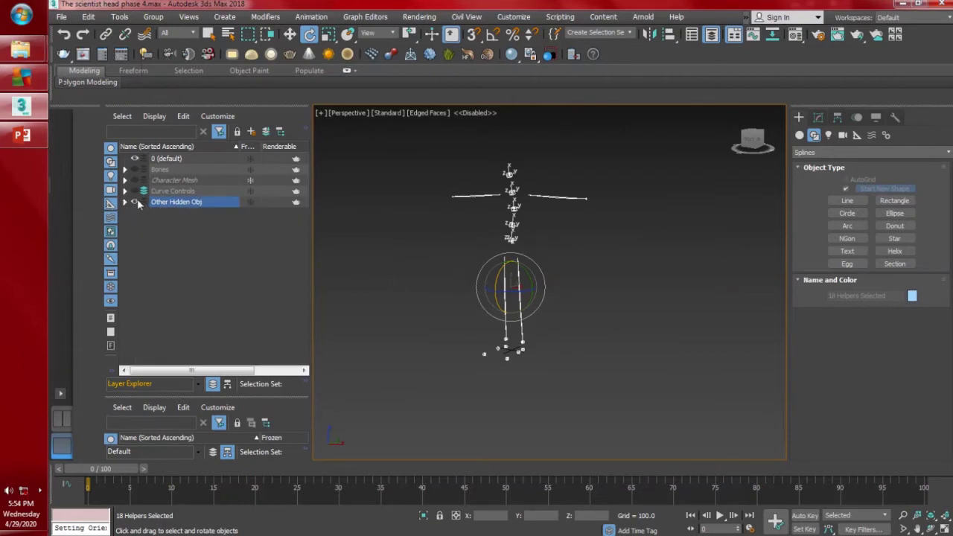
left_click(134, 202)
left_click(134, 169)
- Draw a rectangle spline about 19 by 20 units in the Front view, beside the neck bone above the left clavicle
scroll(493, 217, "up", 8)
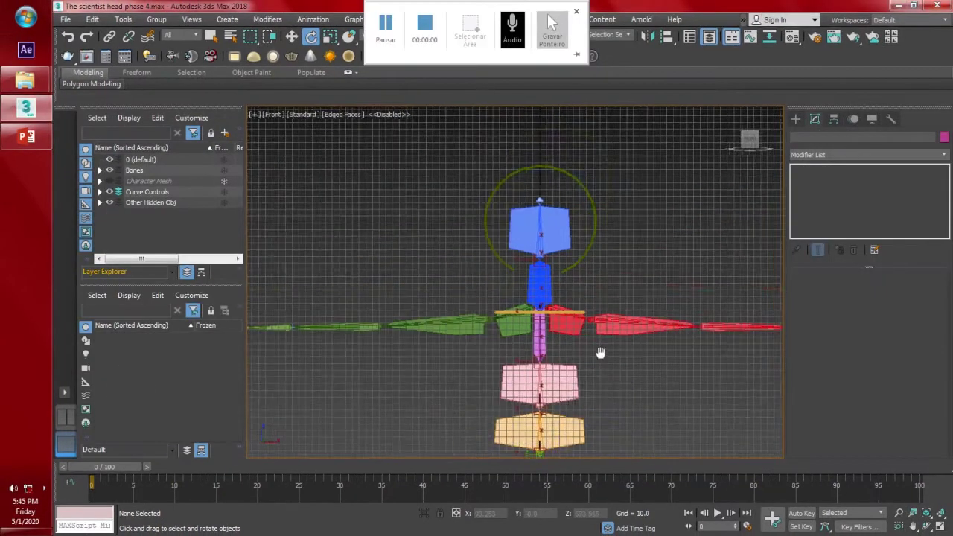
scroll(555, 321, "up", 5)
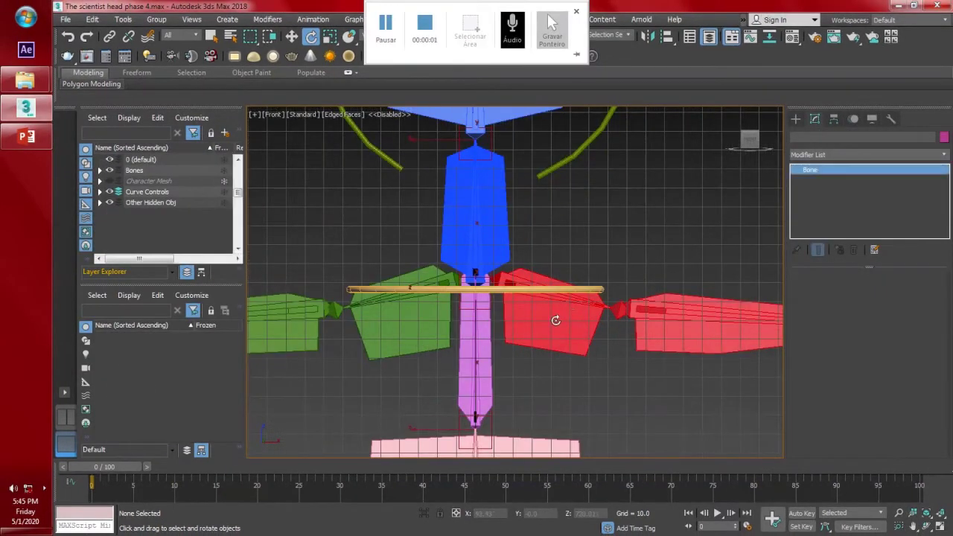
left_click(556, 320)
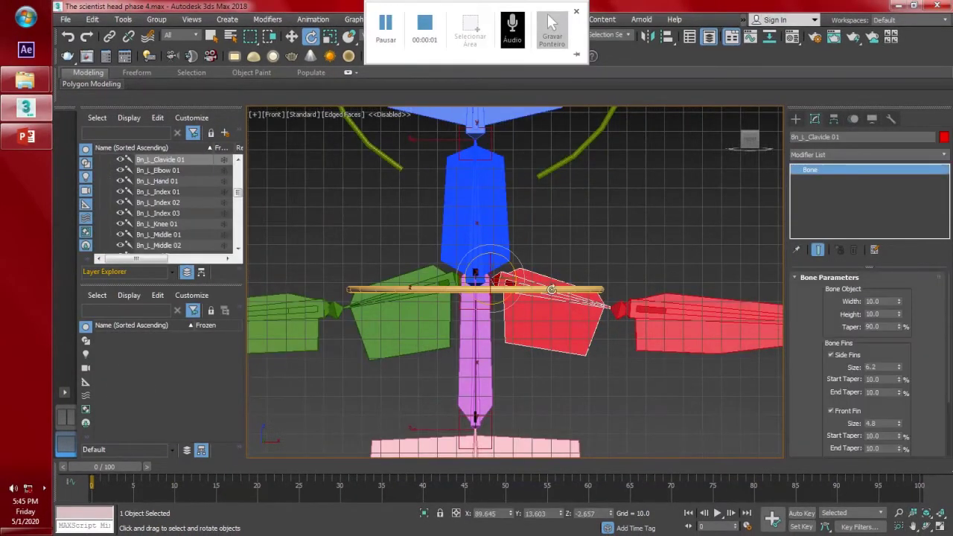
left_click(796, 120)
left_click(671, 233)
scroll(671, 233, "down", 8)
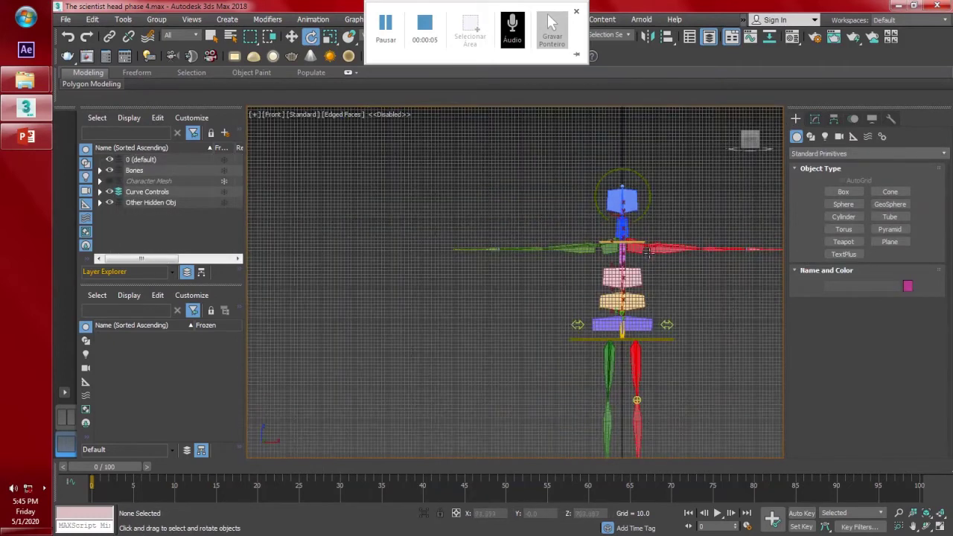
scroll(640, 224, "up", 6)
scroll(646, 283, "down", 2)
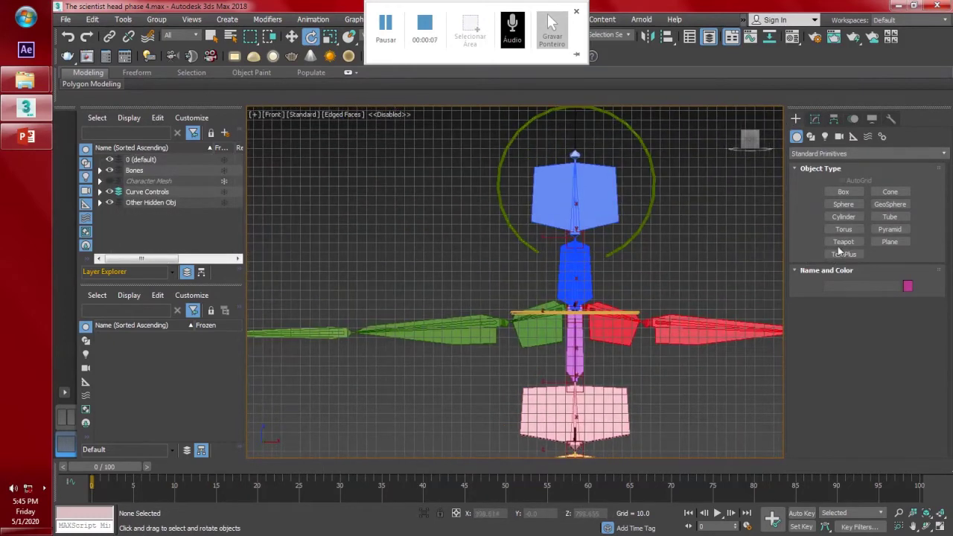
left_click(812, 136)
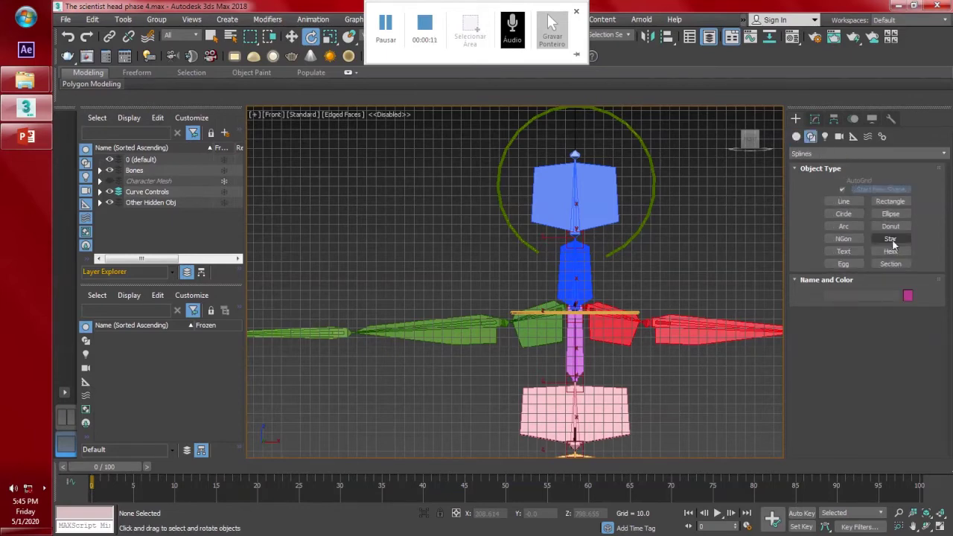
left_click(891, 202)
scroll(659, 273, "up", 5)
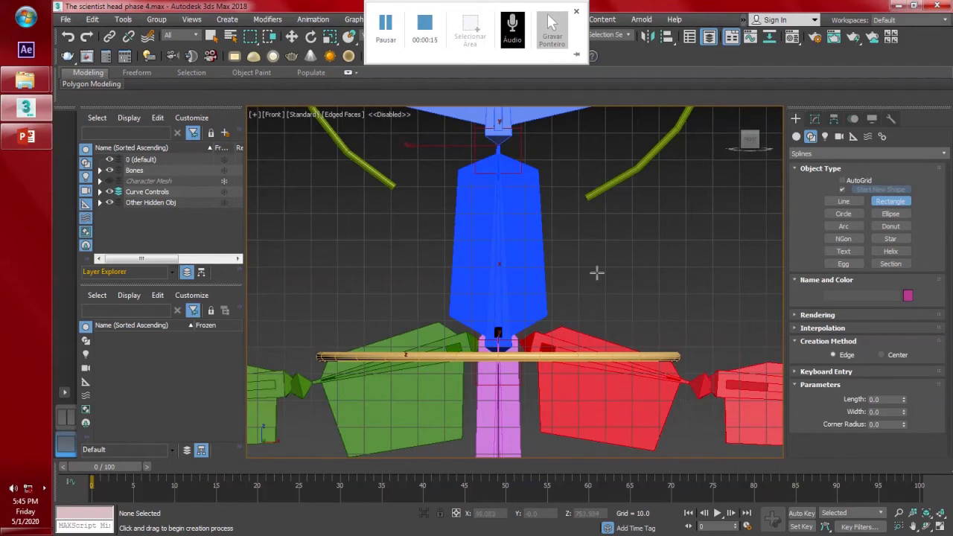
left_click_drag(616, 270, 672, 324)
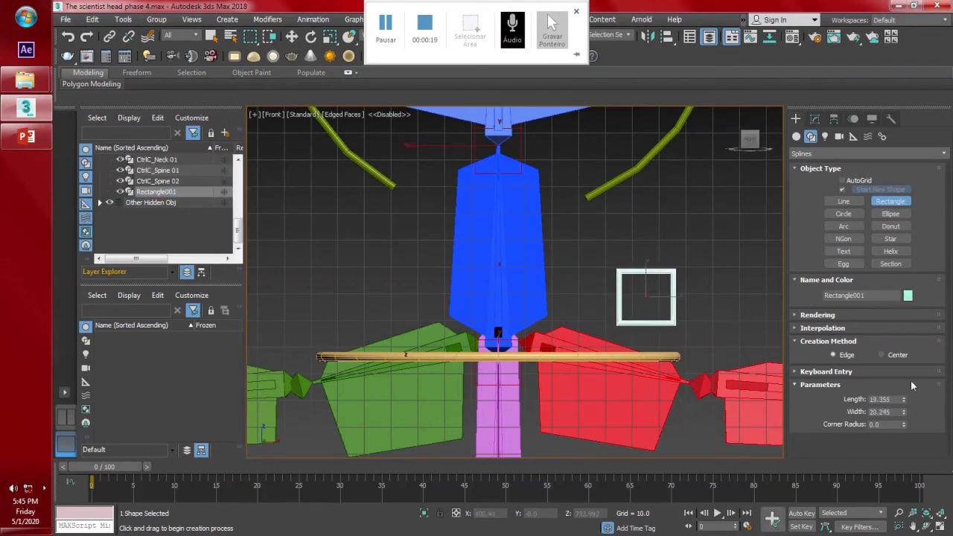
- Set the rectangle's length and width both to 20
double_click(882, 399)
type("20")
key("Tab")
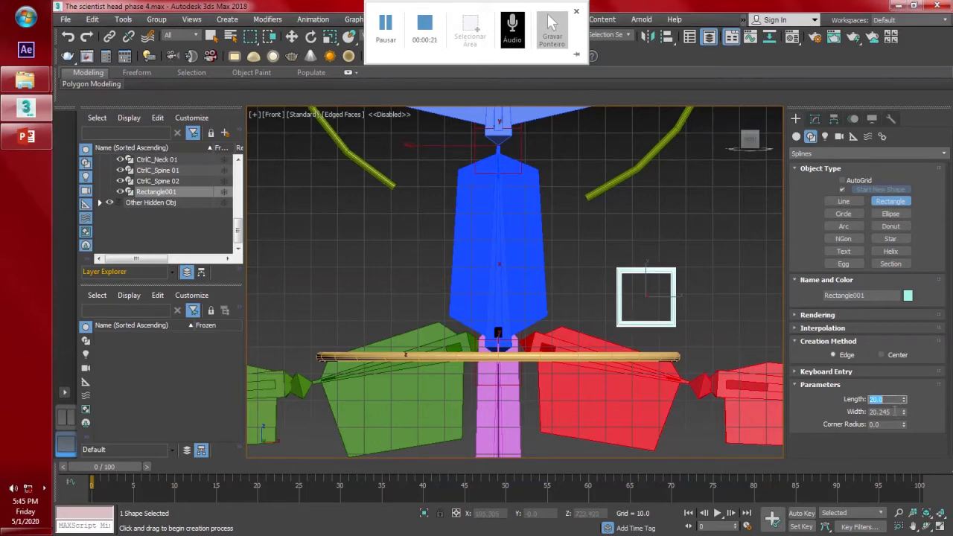
type("20")
key("Return")
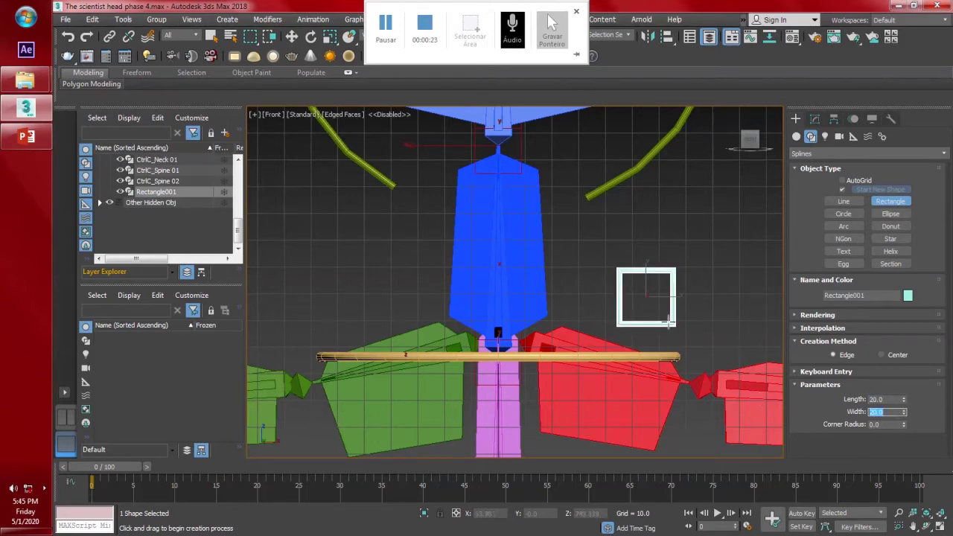
key("super")
key("super")
- Align the rectangle to the base of the red left clavicle bone
mouse_move(673, 315)
middle_mouse_down("alt")
mouse_move(663, 335)
mouse_move(671, 328)
middle_mouse_up("alt")
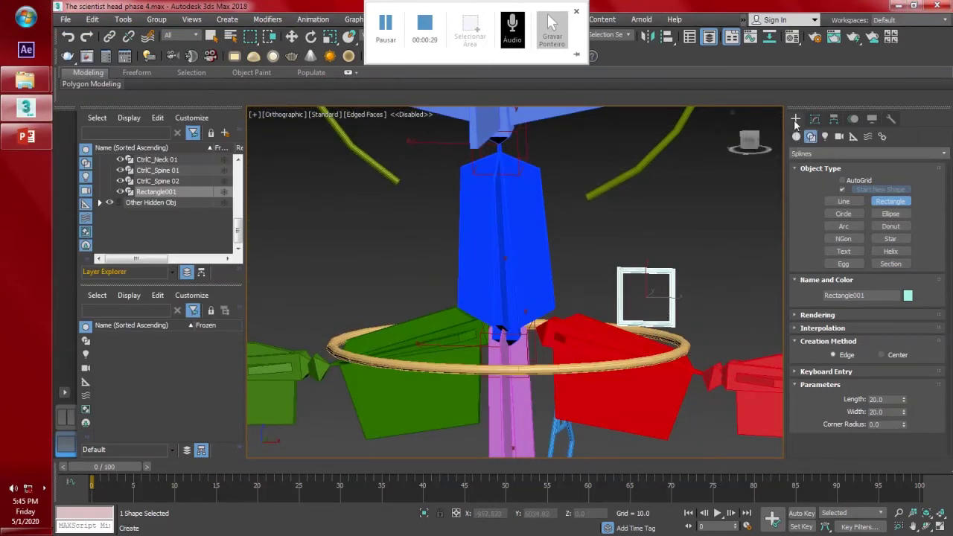
key("alt+a")
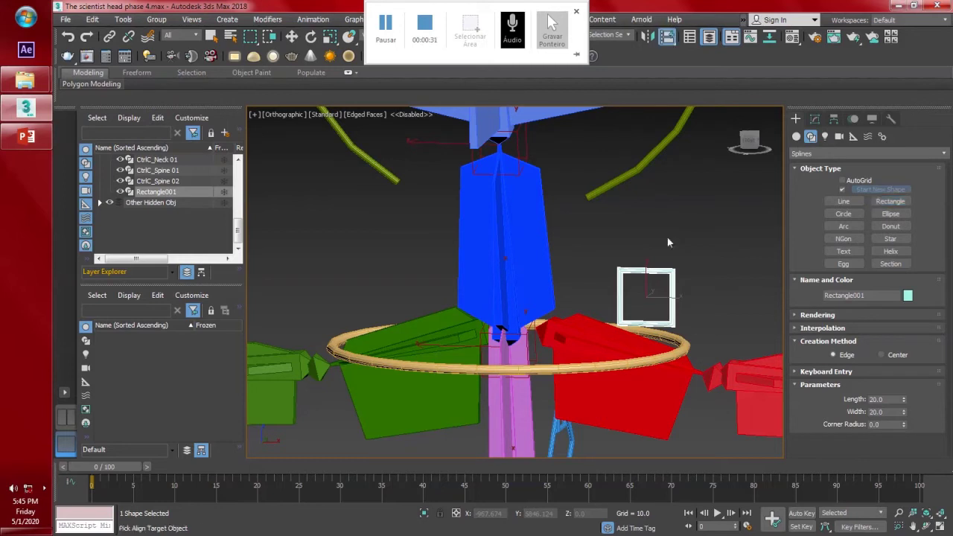
left_click(594, 341)
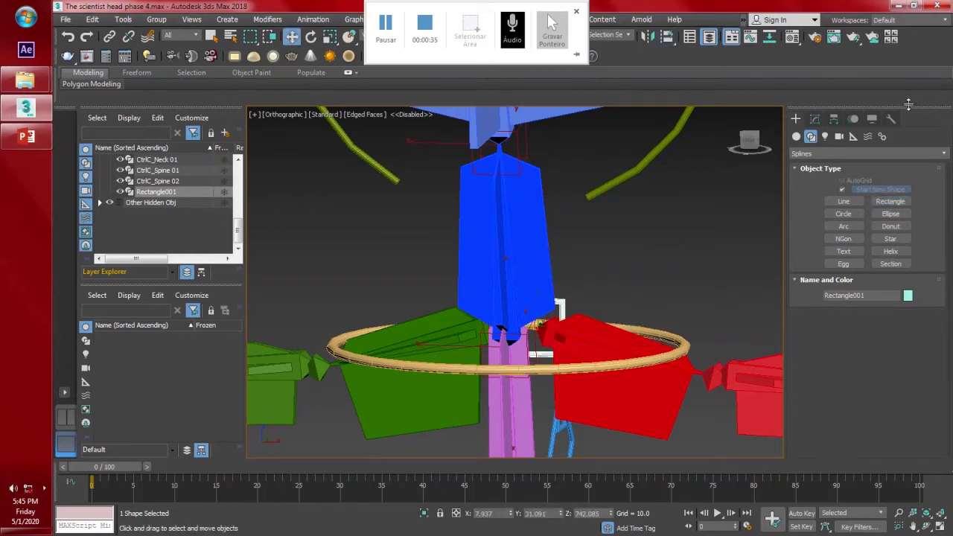
- Using Affect Object Only in the Front view, move the rectangle shape out beside the neck bone, leaving its pivot at the clavicle's base
left_click(853, 122)
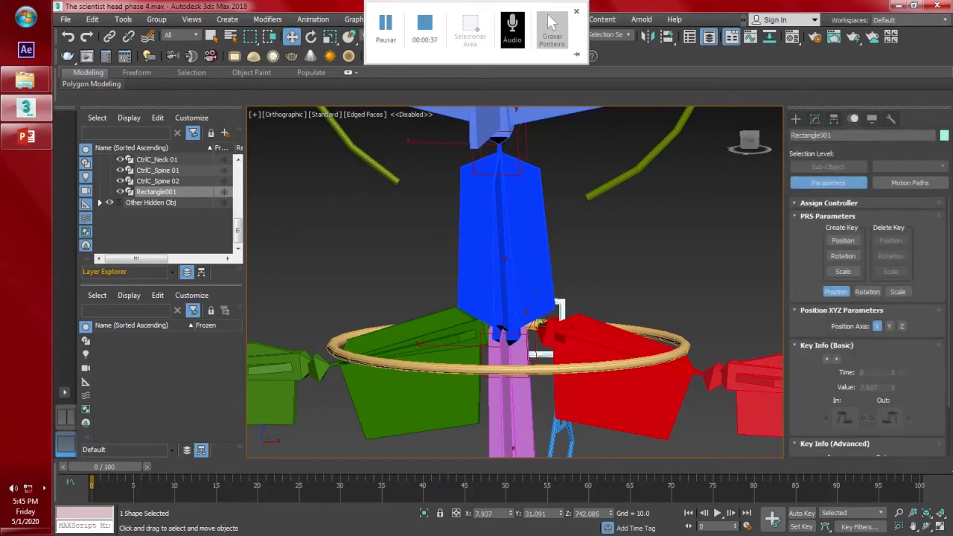
left_click(575, 57)
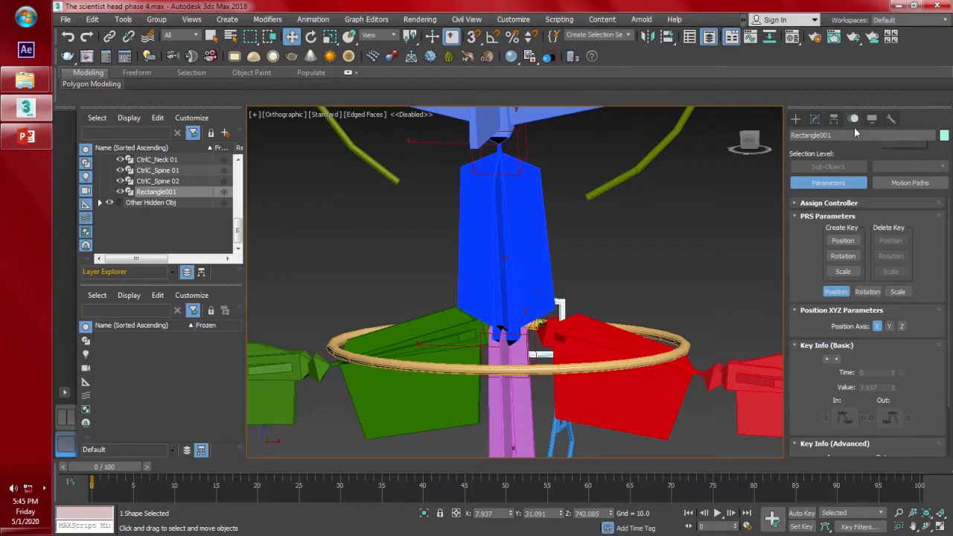
left_click(834, 120)
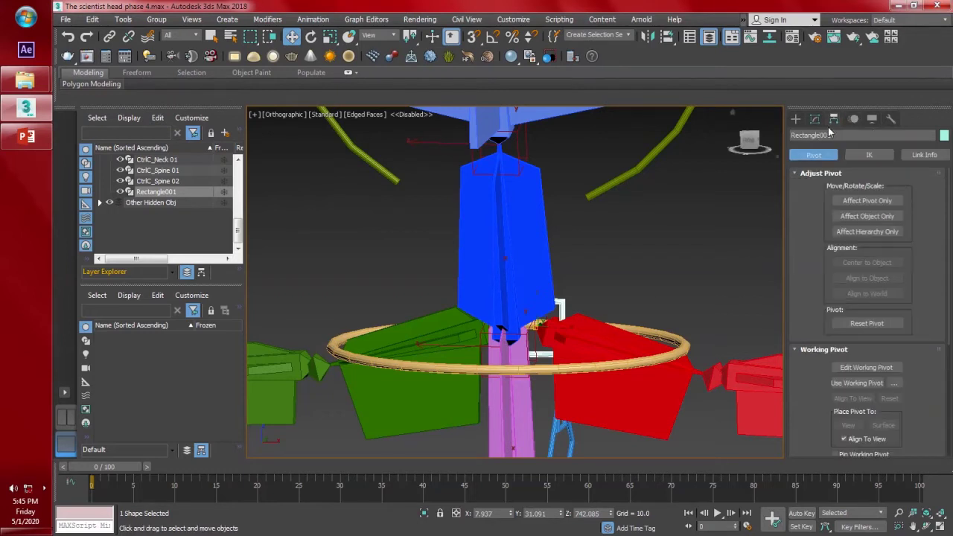
left_click(871, 216)
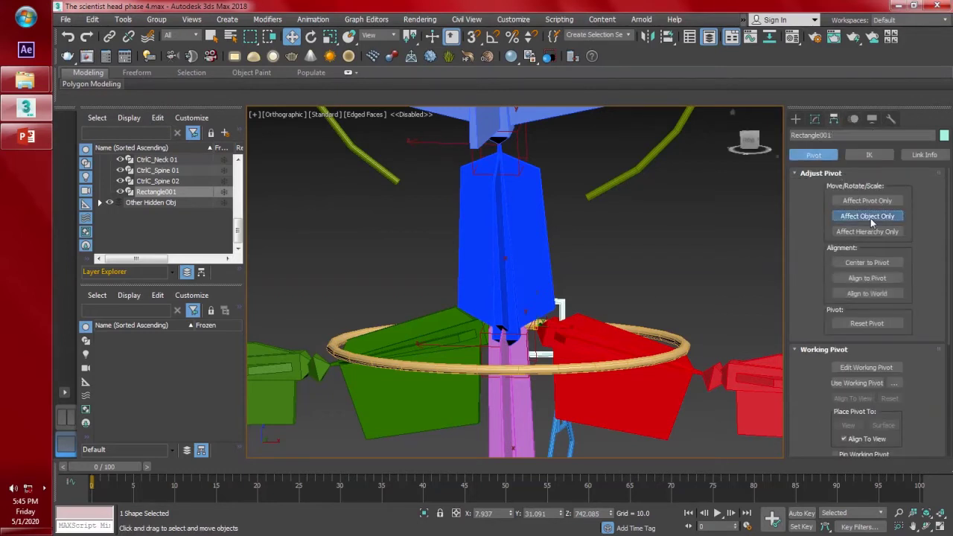
key("f")
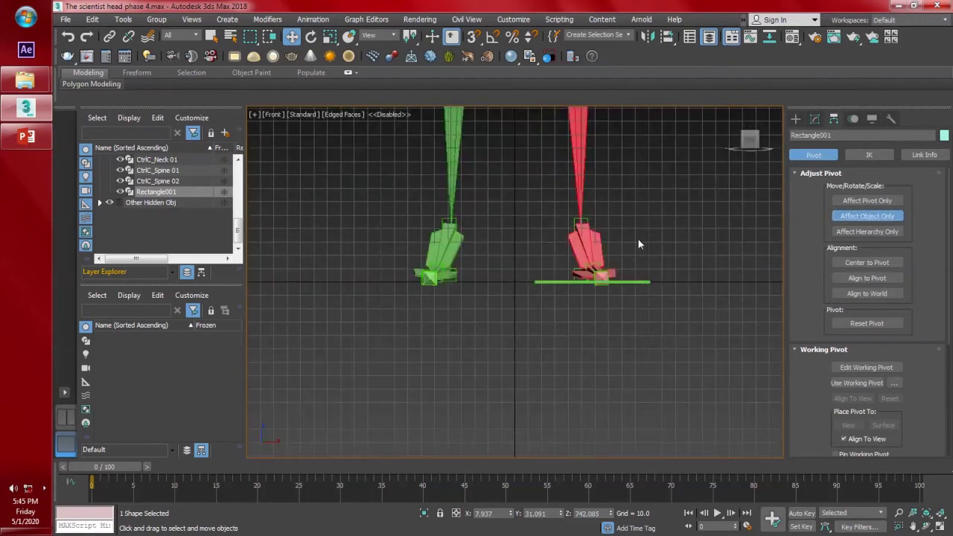
key("z")
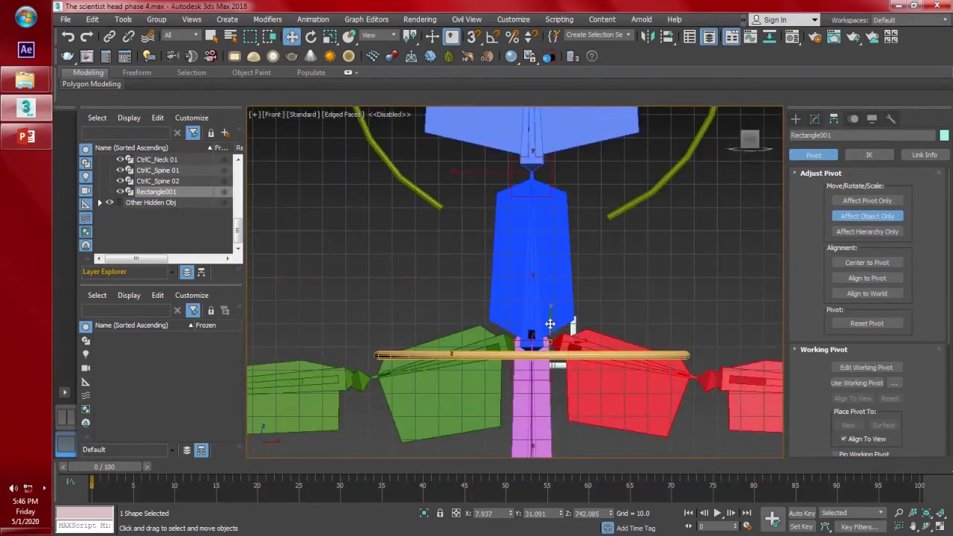
scroll(572, 290, "down", 2)
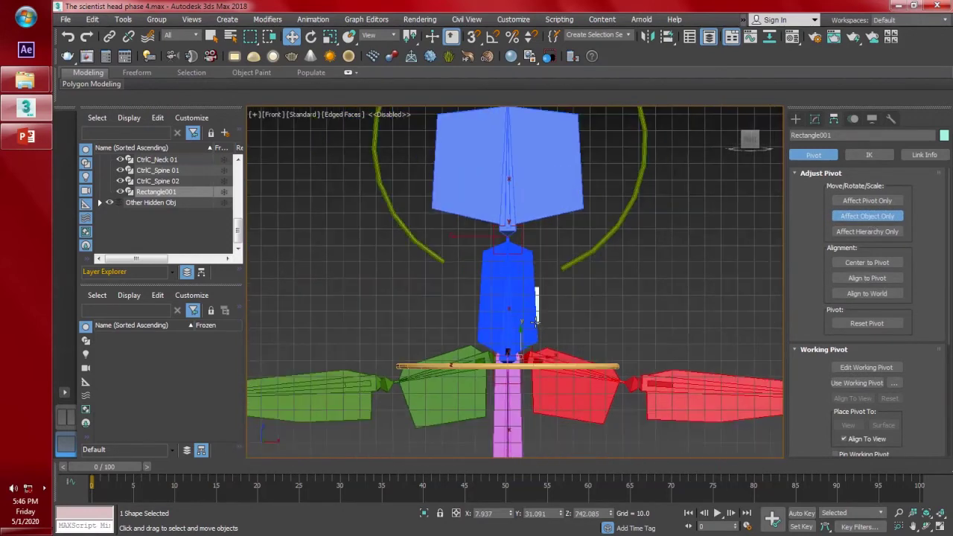
left_click_drag(543, 357, 645, 360)
left_click_drag(524, 340, 524, 327)
left_click(867, 216)
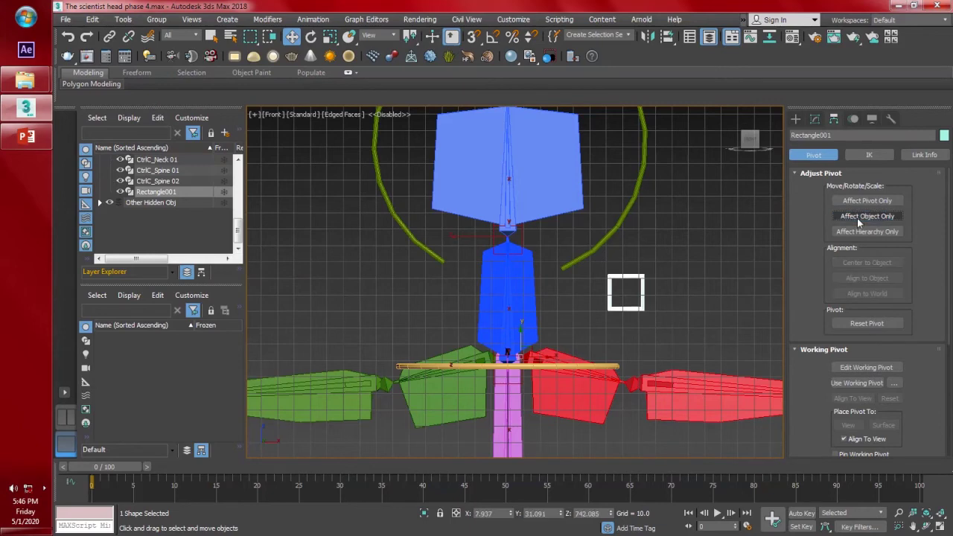
- Rename the rectangle control as CtrlC_L_Clavicle 01
scroll(569, 368, "up", 3)
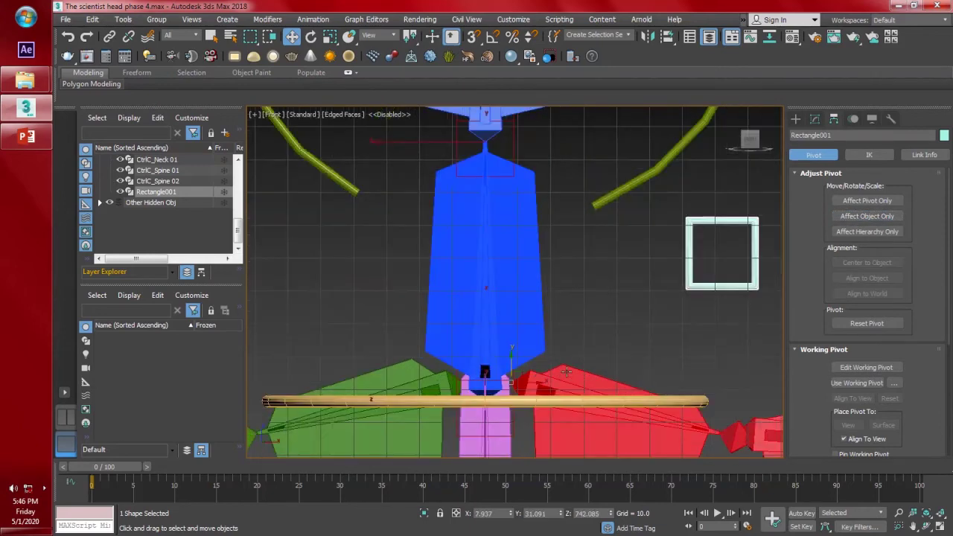
scroll(566, 370, "down", 2)
middle_click_drag(650, 365, 603, 357)
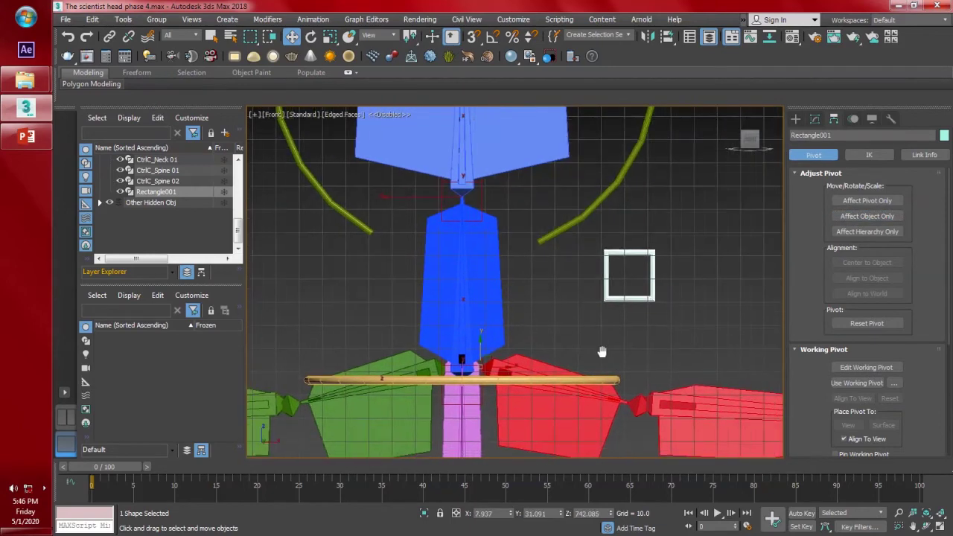
left_click(815, 120)
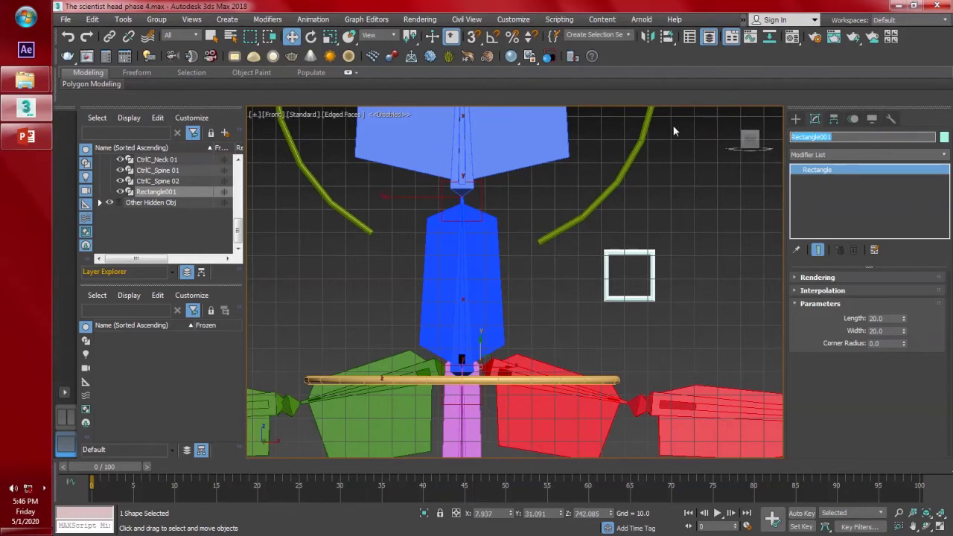
type("Ctrl_L_Clavicle")
key("Return")
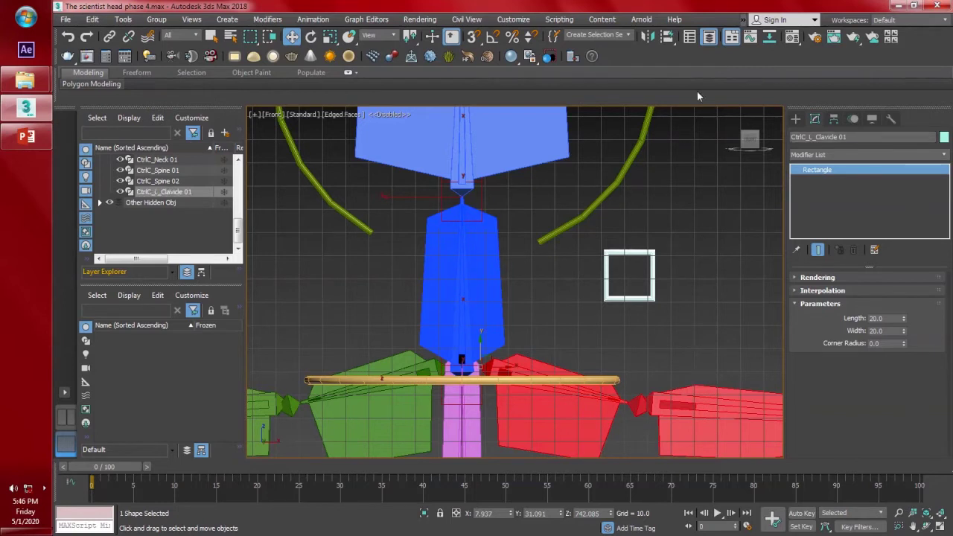
- Create a size 20 point helper displayed as Axis Tripod and Box, without Cross, beside the square clavicle control
left_click(795, 119)
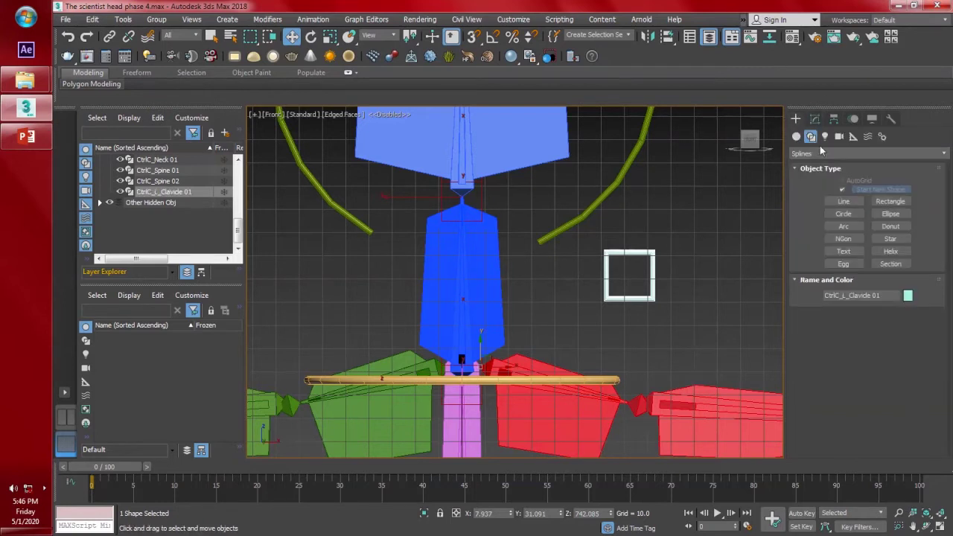
left_click(855, 137)
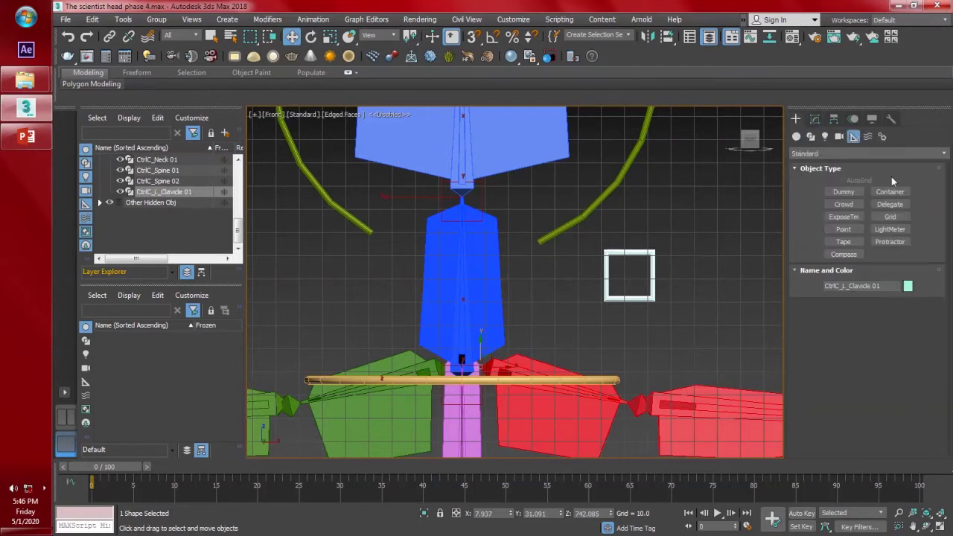
left_click(858, 231)
middle_click_drag(688, 288, 646, 298)
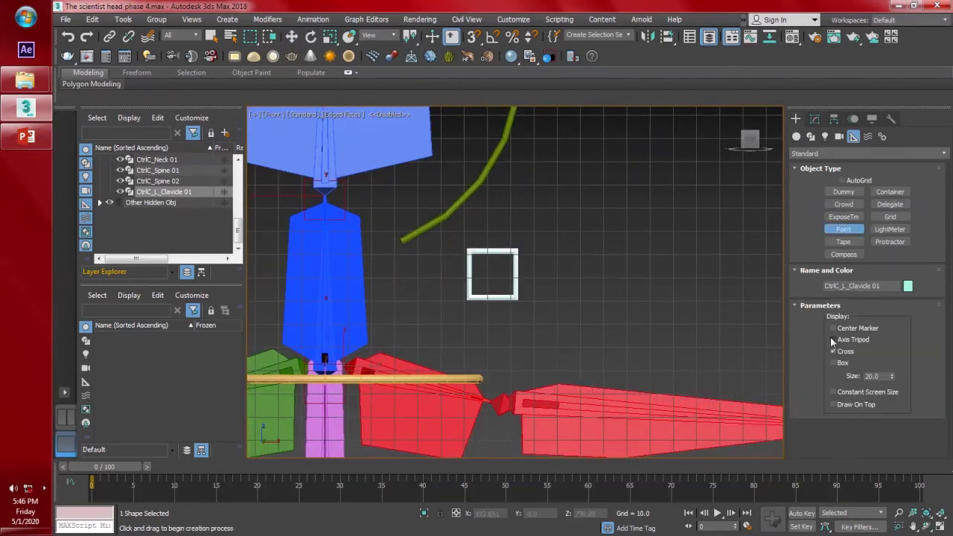
left_click(833, 362)
left_click(631, 264)
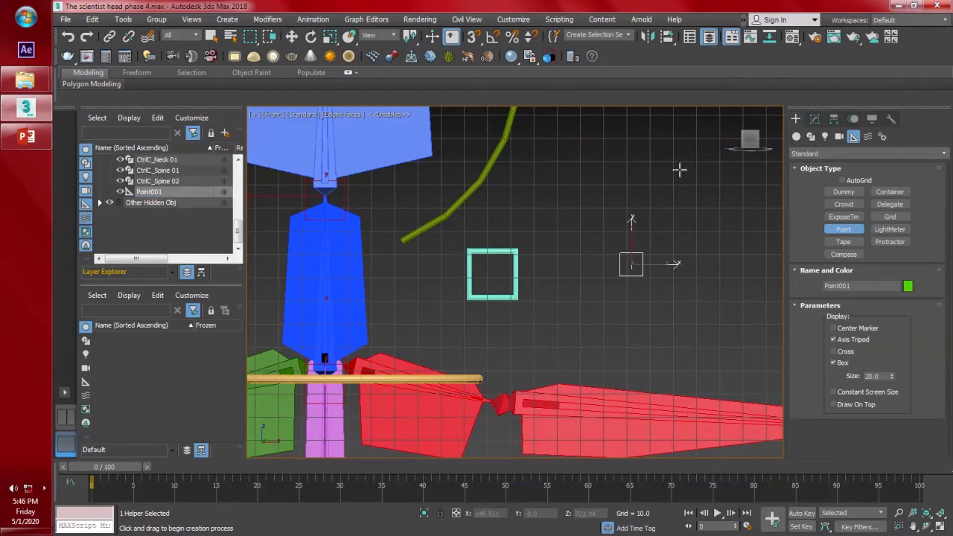
- Rename the new point helper as PointCtrl_L_Clavicle 01
left_click(815, 119)
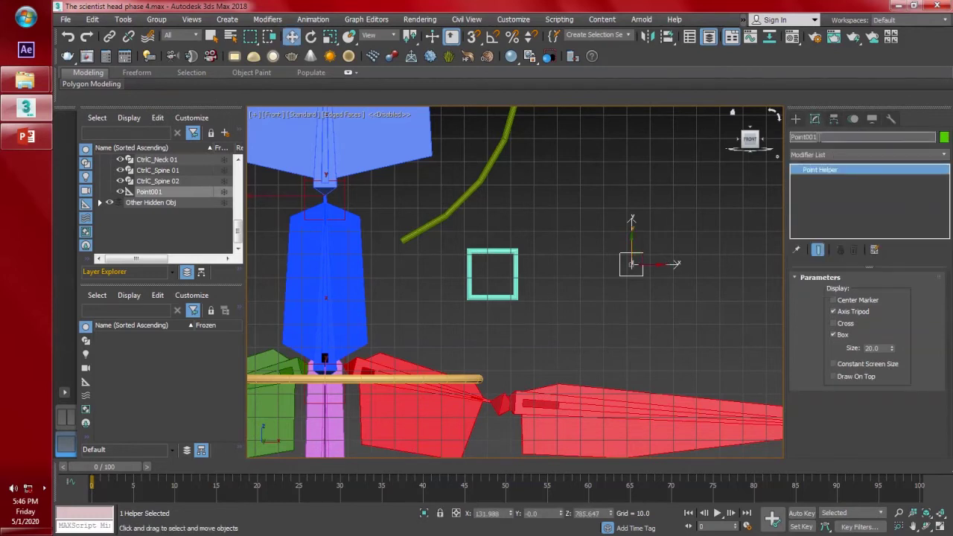
type("Poni")
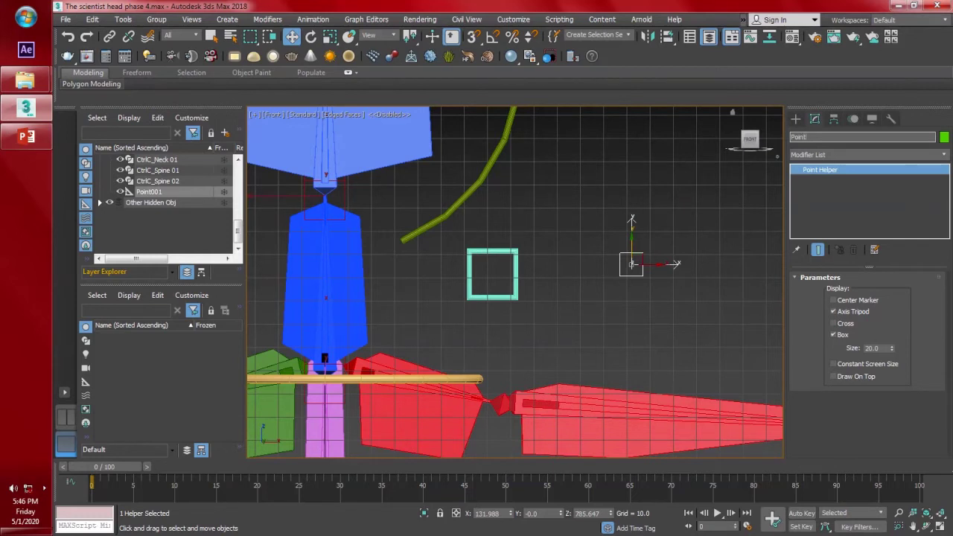
type("tCtr")
type("01")
key("Return")
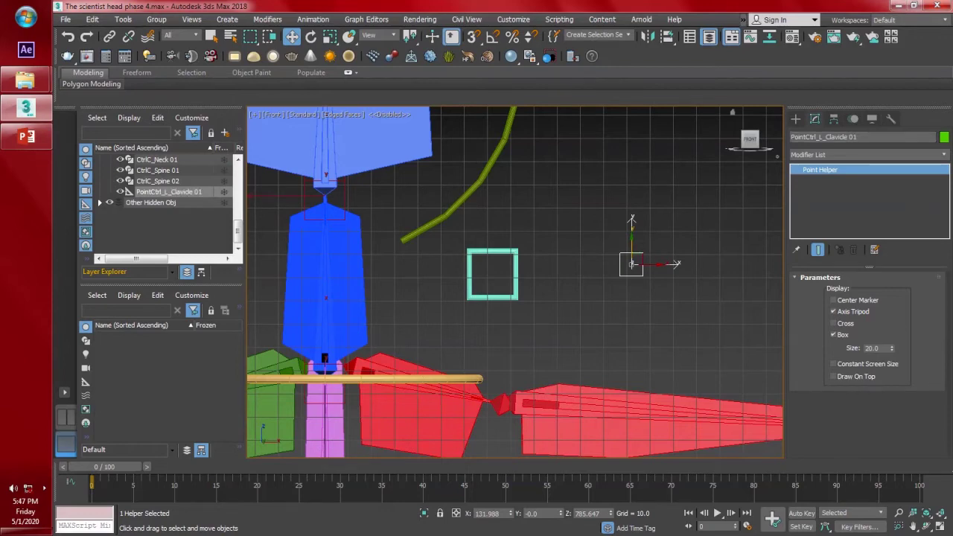
- Align the point helper to Bn_L_Clavicle 01, pivot to pivot in X, Y and Z position, with X, Y and Z orientation matched
middle_click_drag(544, 339, 566, 307)
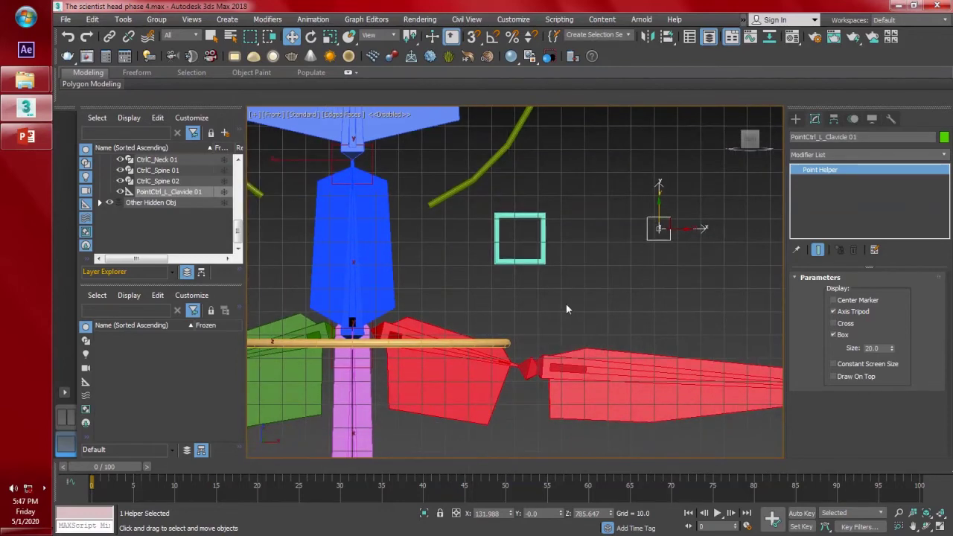
key("alt+a")
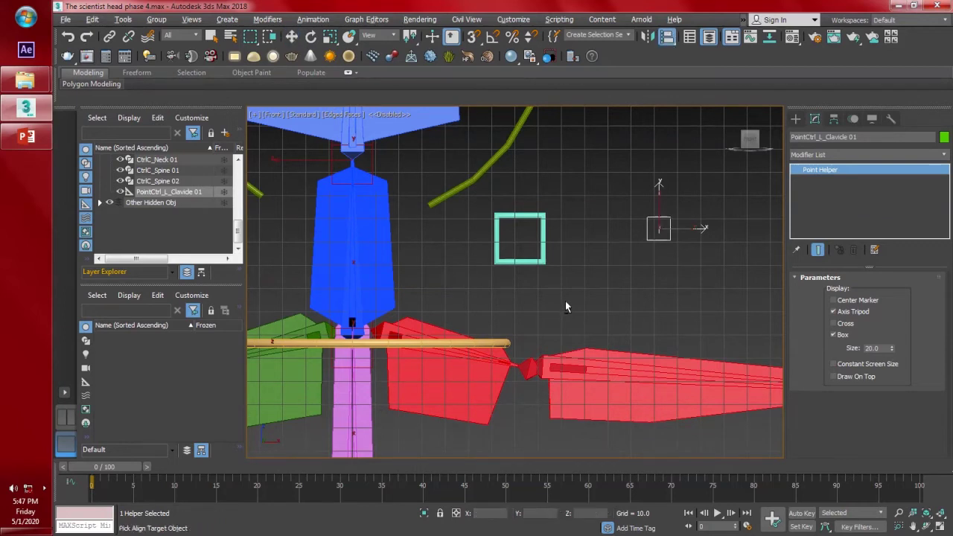
left_click(435, 377)
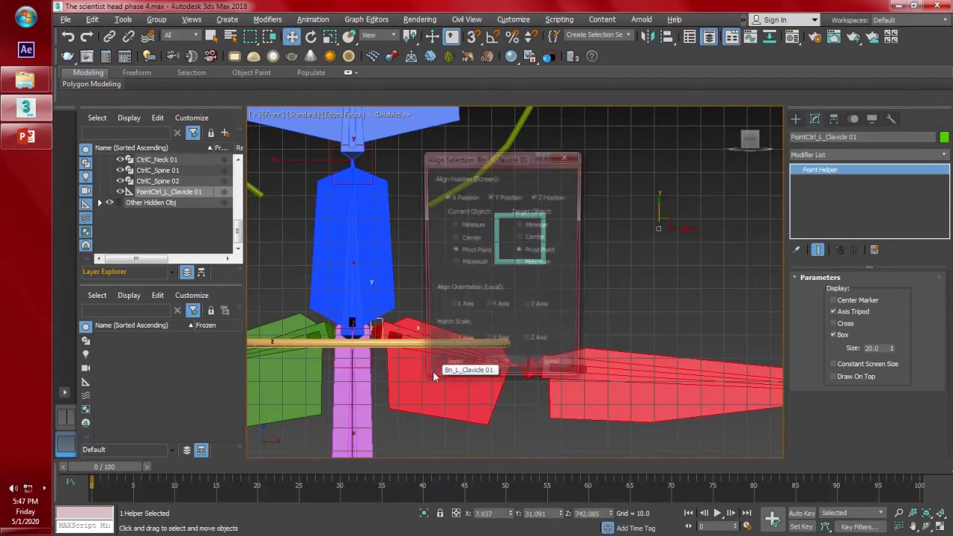
left_click(450, 308)
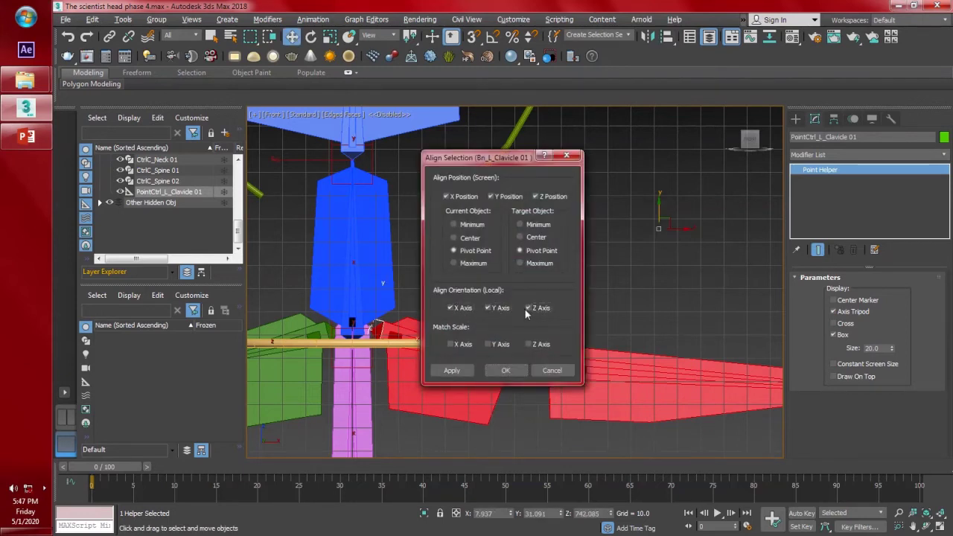
left_click(464, 372)
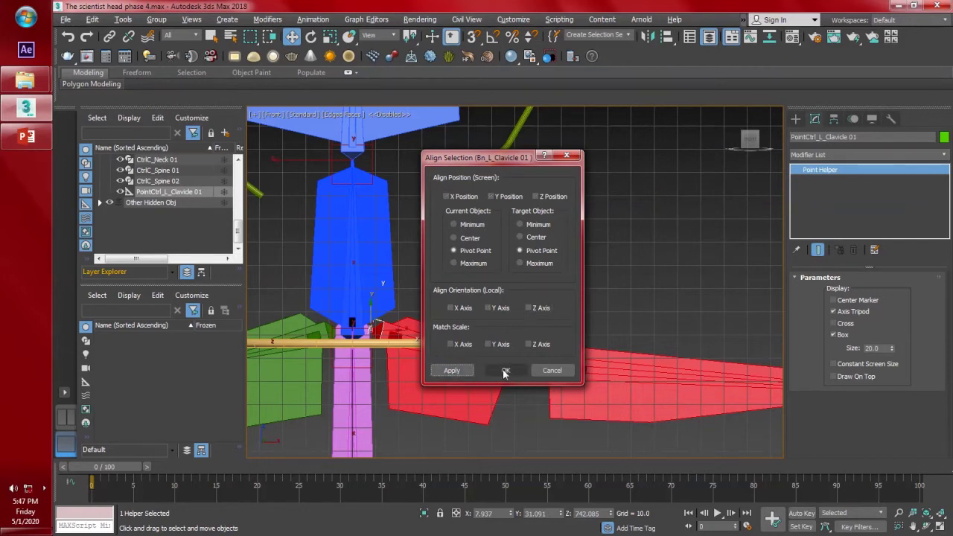
left_click(505, 371)
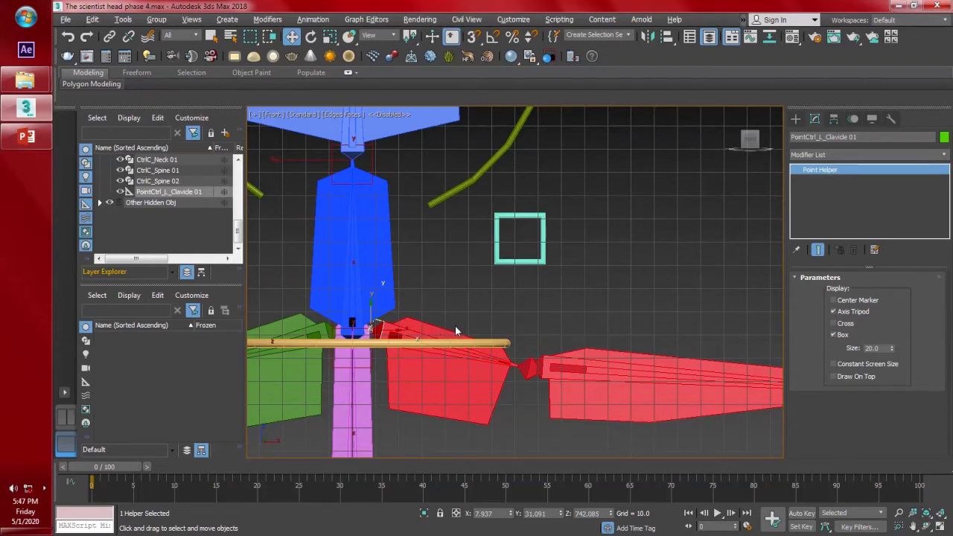
- Apply an Orientation Constraint from the left clavicle bone to the point helper at its base
left_click(444, 399)
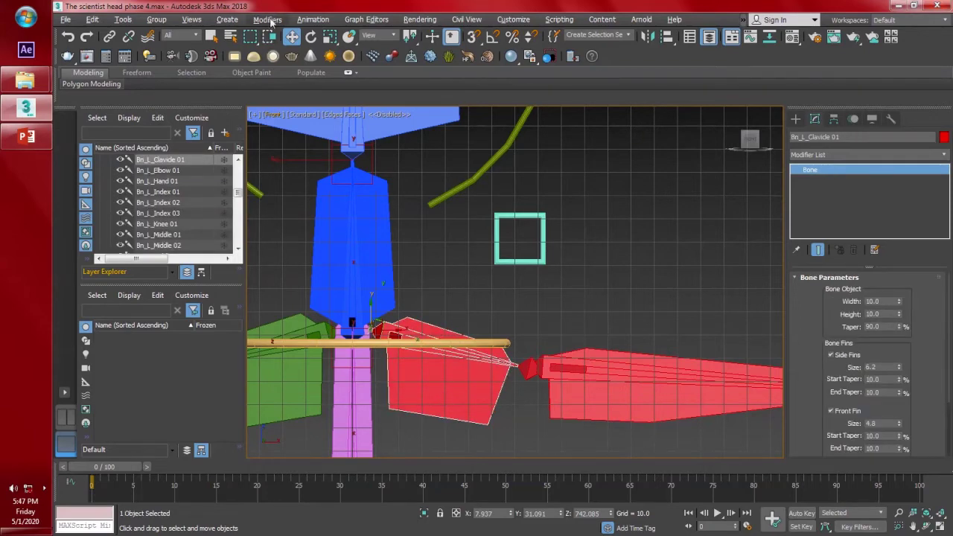
left_click(313, 19)
mouse_move(337, 90)
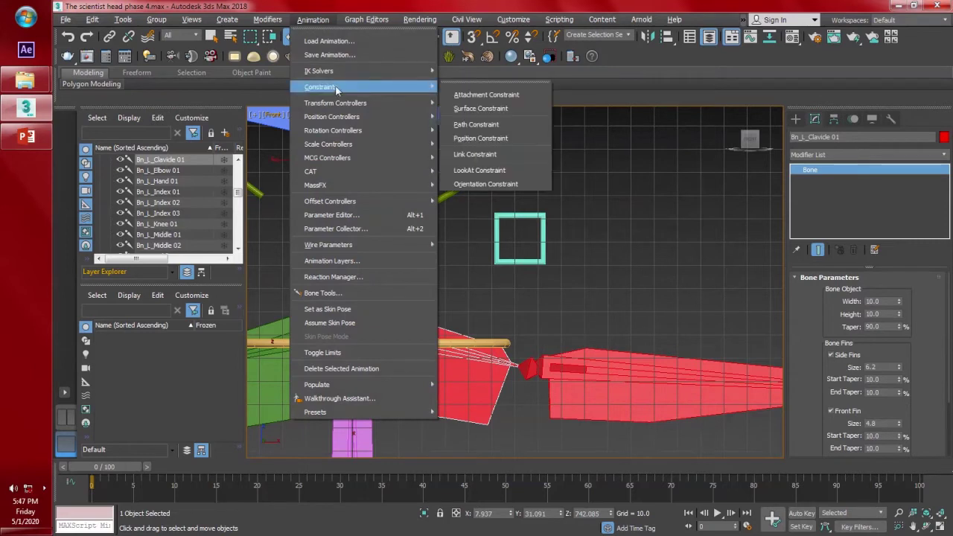
left_click(488, 192)
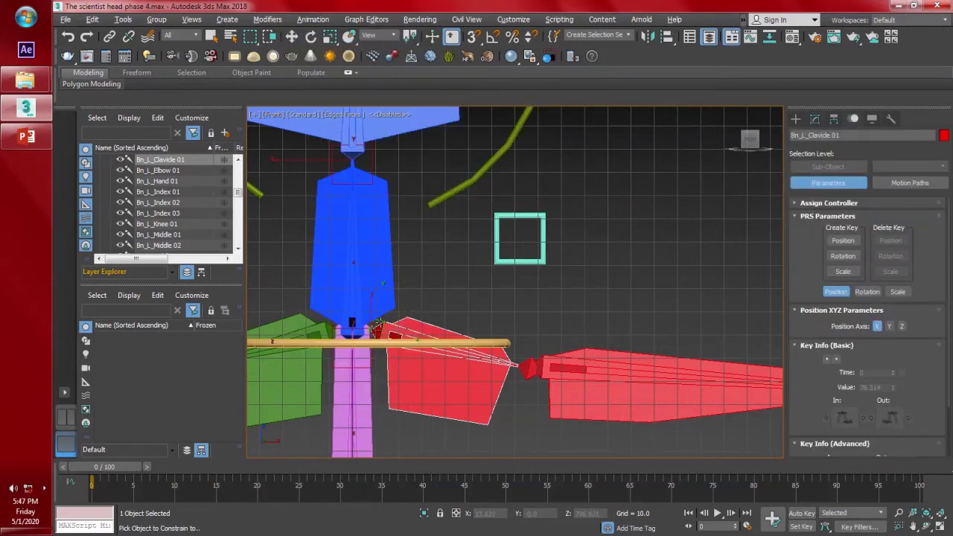
left_click(377, 322)
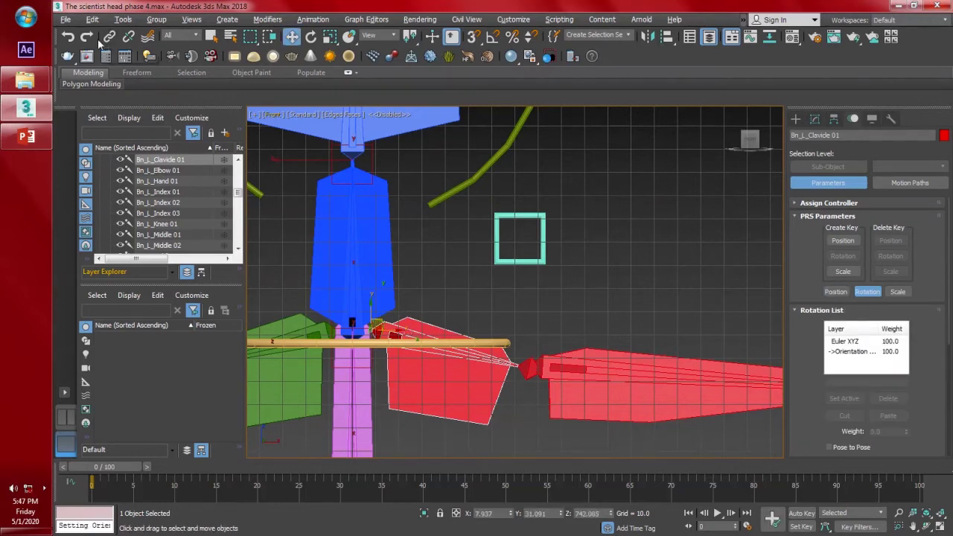
- Link the left clavicle point helper as a child of the square CtrlC_L_Clavicle 01 control
left_click(444, 277)
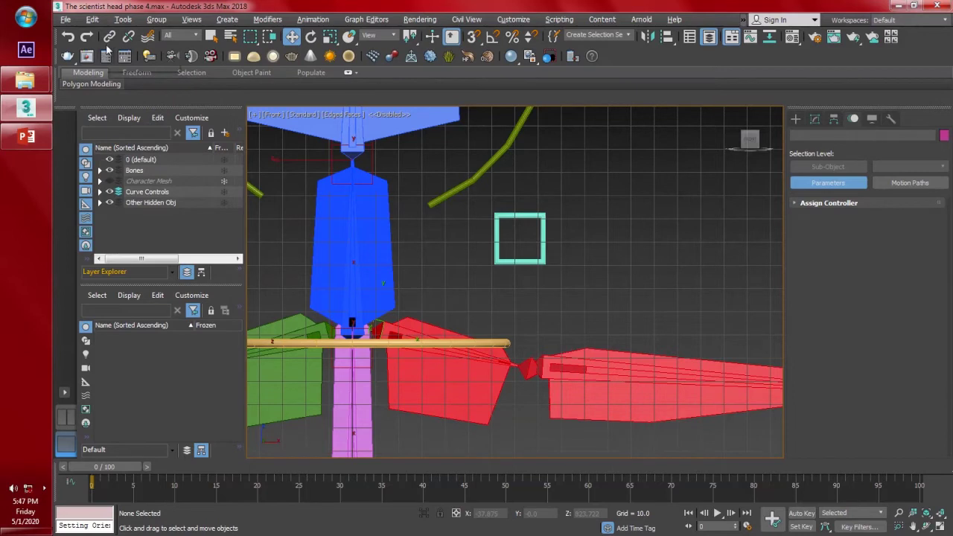
left_click(109, 37)
left_click(380, 326)
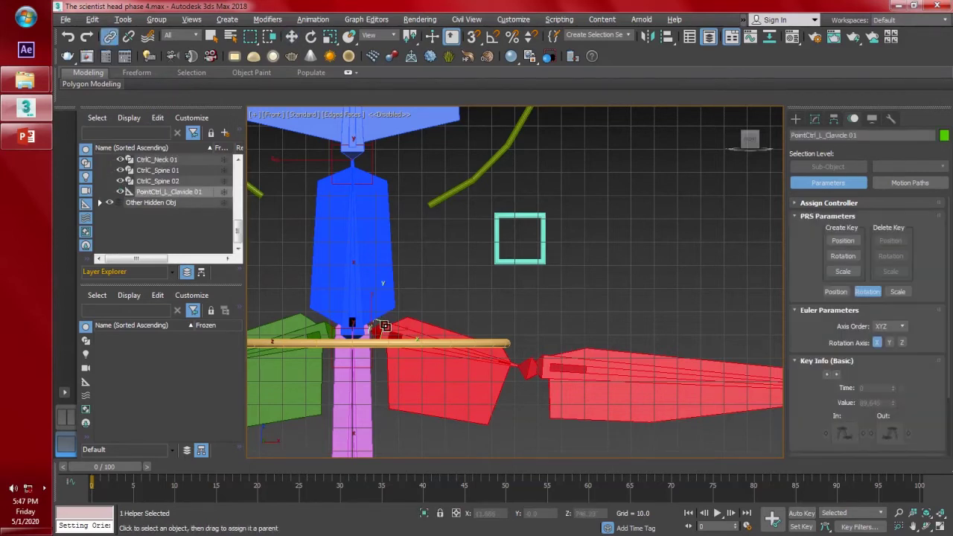
left_click_drag(382, 326, 520, 266)
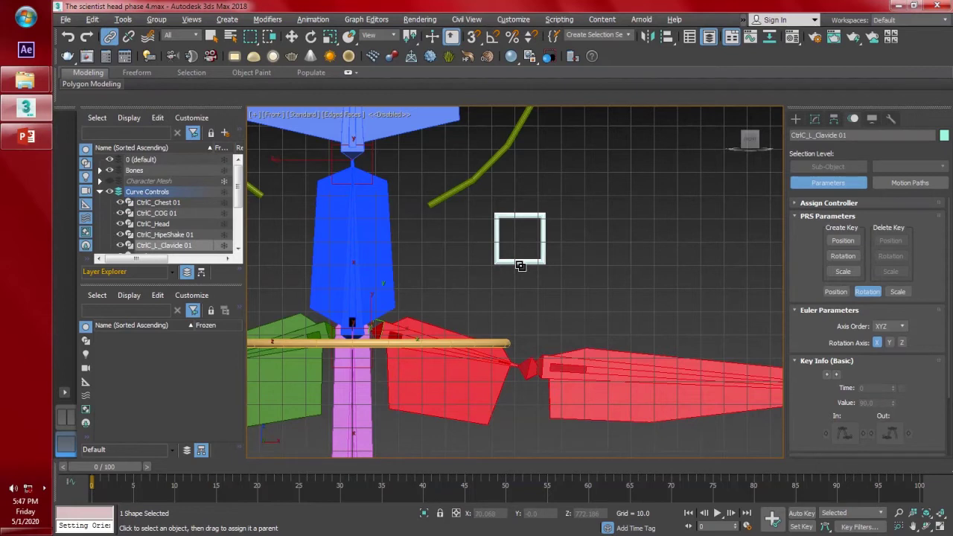
- Link the square left clavicle control to the CtrlC_Chest 01 double-arrow control in the Perspective view
left_click_drag(524, 220, 510, 340)
scroll(515, 298, "down", 3)
middle_click_drag(516, 332, 534, 302, "alt")
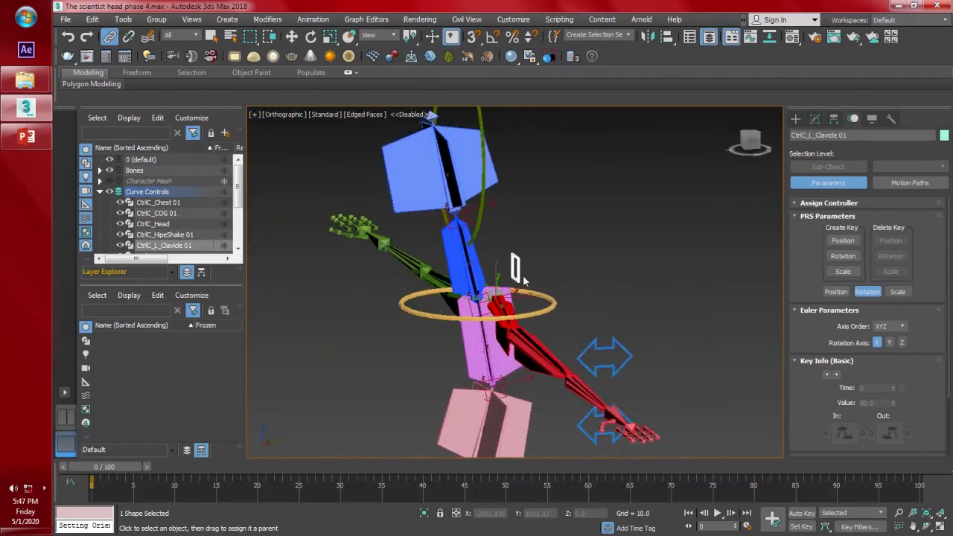
key("p")
left_click_drag(522, 272, 605, 344)
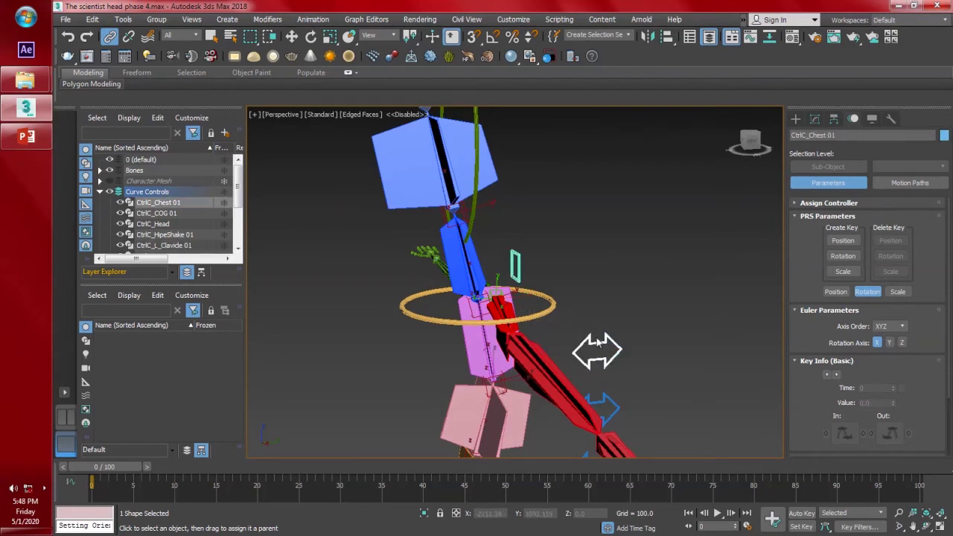
- Apply Freeze Transform to the CtrlC_Chest 01 control
middle_click_drag(597, 341, 595, 323)
middle_click_drag(527, 249, 563, 246, "alt")
right_click(569, 248)
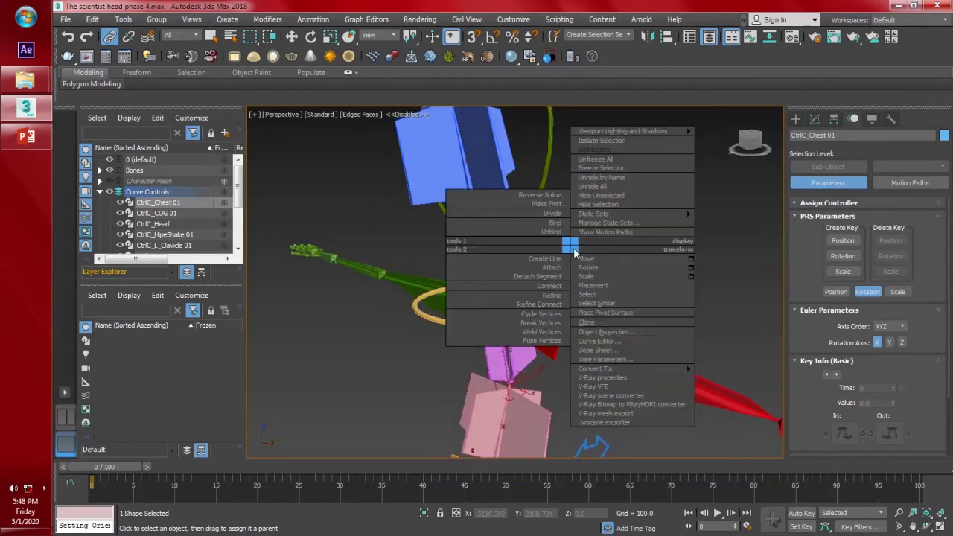
left_click(726, 277)
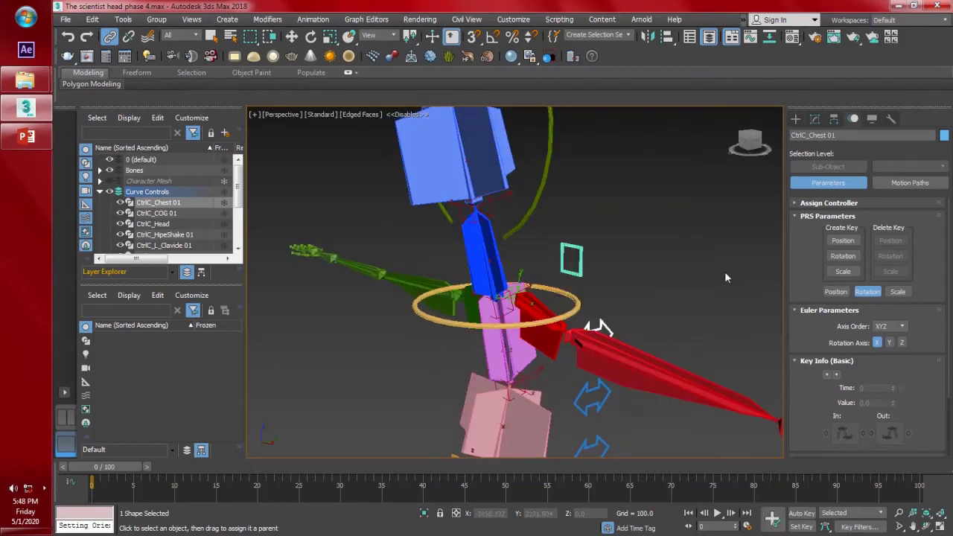
right_click(574, 248)
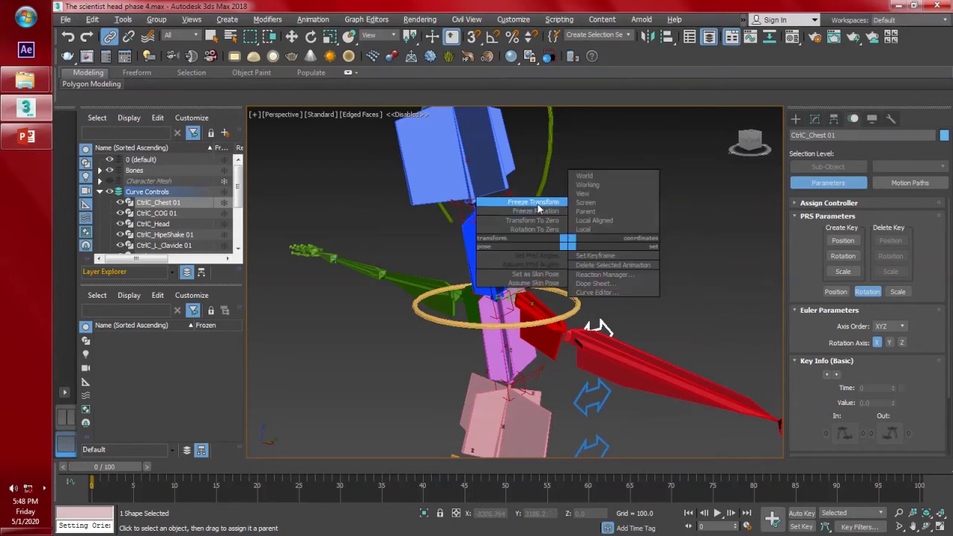
left_click(541, 207)
left_click(557, 344)
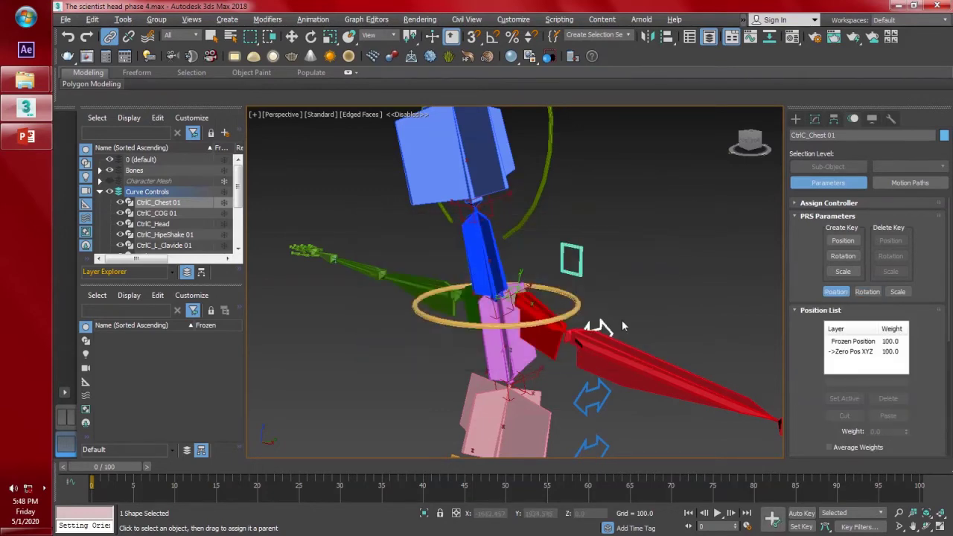
- Test-rotate the chest control to check the linked upper body, and undo the rotation
scroll(589, 320, "down", 5)
middle_click_drag(568, 334, 559, 317, "alt")
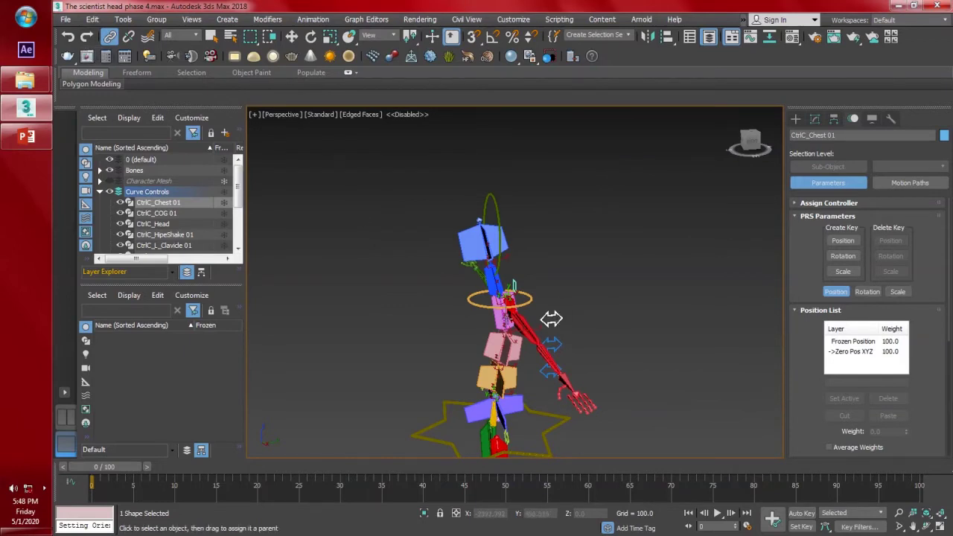
key("w")
key("e")
left_click_drag(551, 319, 570, 348)
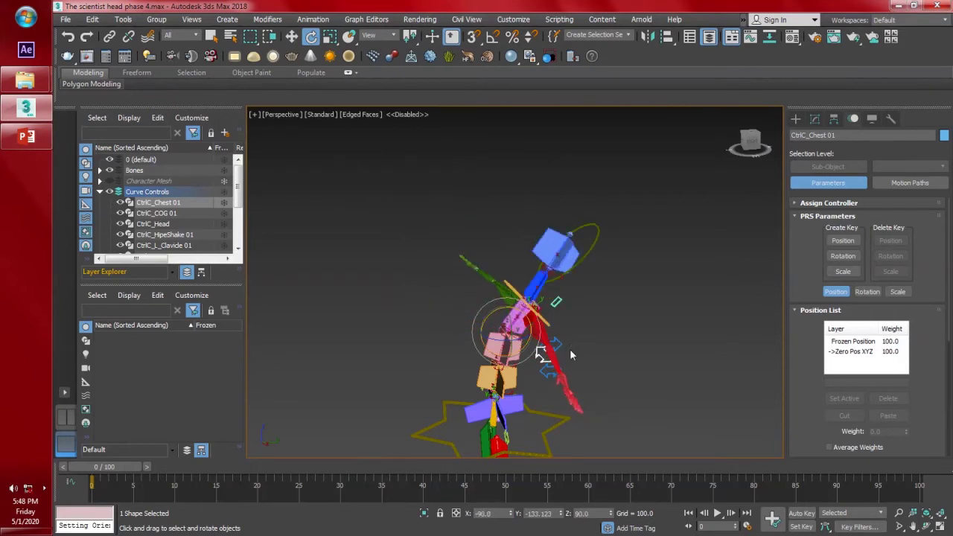
key("ctrl+z")
- Test-rotate the square left clavicle control to check the arm, undo the rotation and clear the selection
scroll(536, 298, "up", 2)
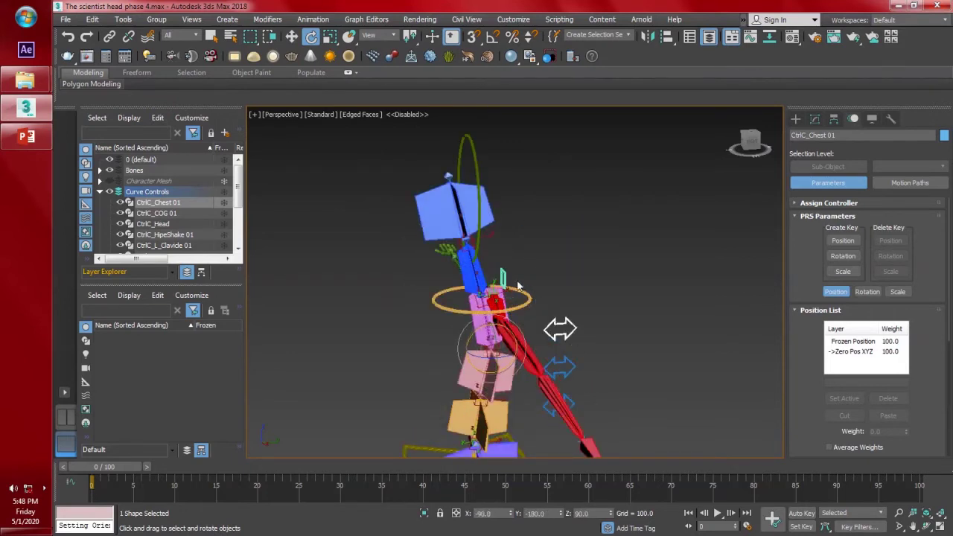
left_click(504, 278)
mouse_move(555, 302)
middle_mouse_down("alt")
mouse_move(615, 280)
mouse_move(552, 312)
middle_mouse_up("alt")
key("w")
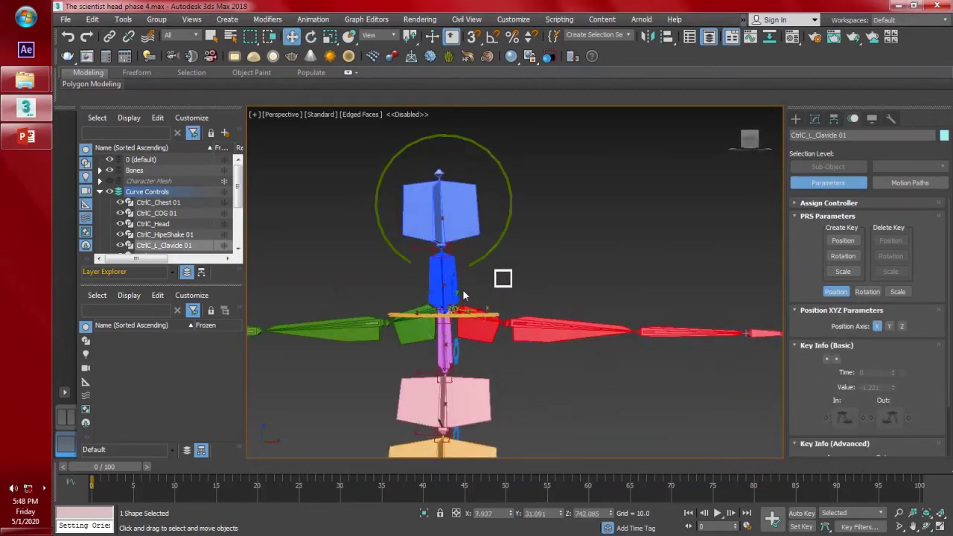
mouse_move(454, 289)
left_mouse_down()
mouse_move(454, 265)
mouse_move(461, 285)
left_mouse_up()
key("e")
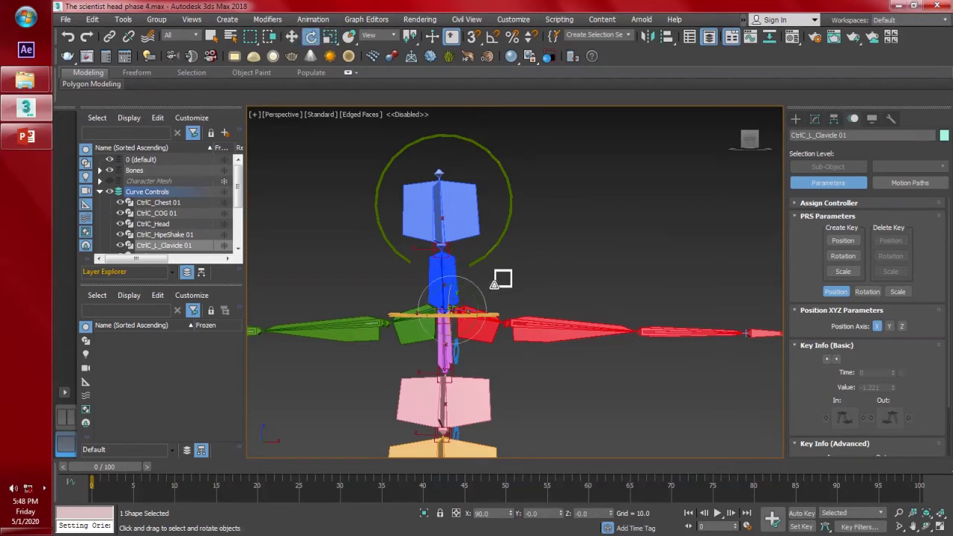
left_click_drag(477, 298, 471, 256)
key("ctrl+z")
left_click(574, 263)
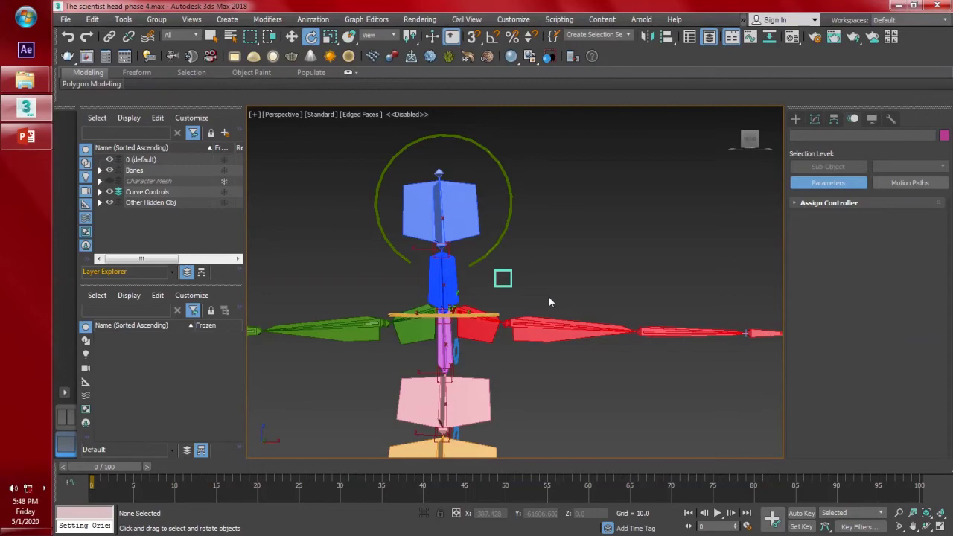
- Draw a closed, straight-segment Line spline around the left hand bones in the Top view, from the wrist around the fingers and thumb
key("t")
middle_click_drag(549, 297, 260, 278)
middle_click_drag(538, 252, 440, 278)
middle_click_drag(592, 249, 542, 262)
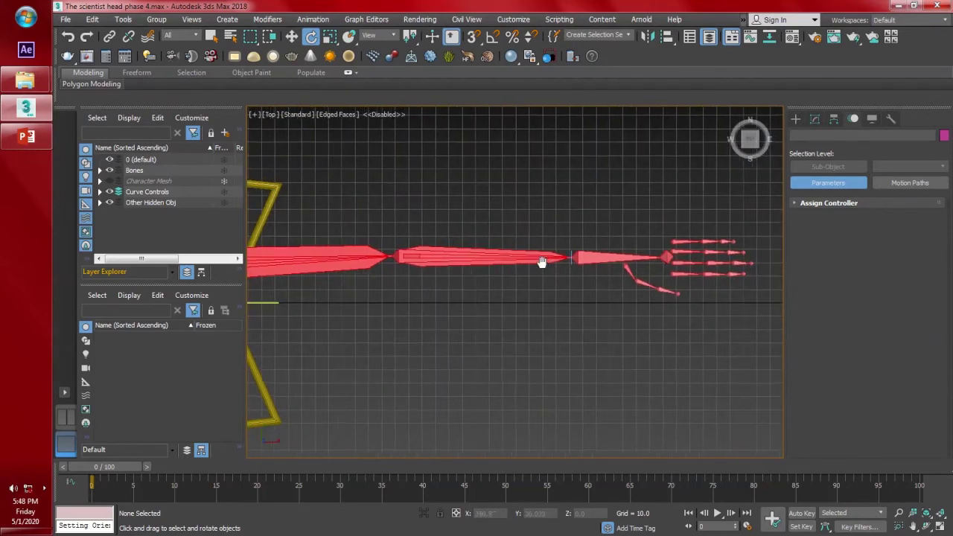
left_click(795, 120)
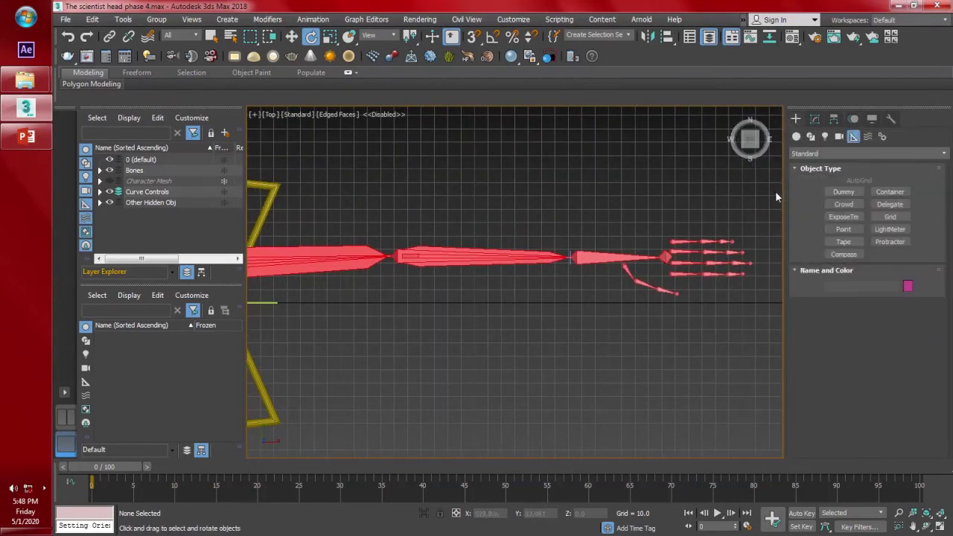
left_click(810, 136)
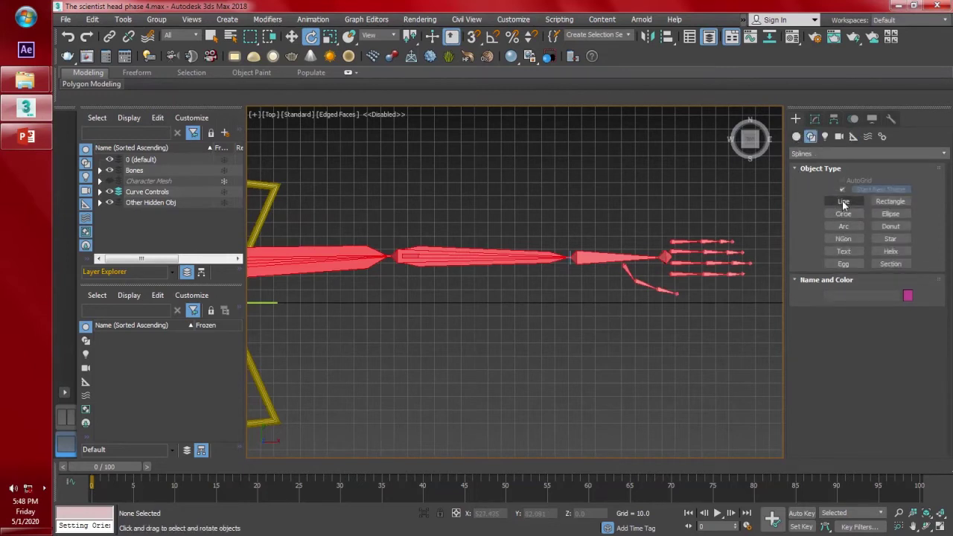
left_click(843, 201)
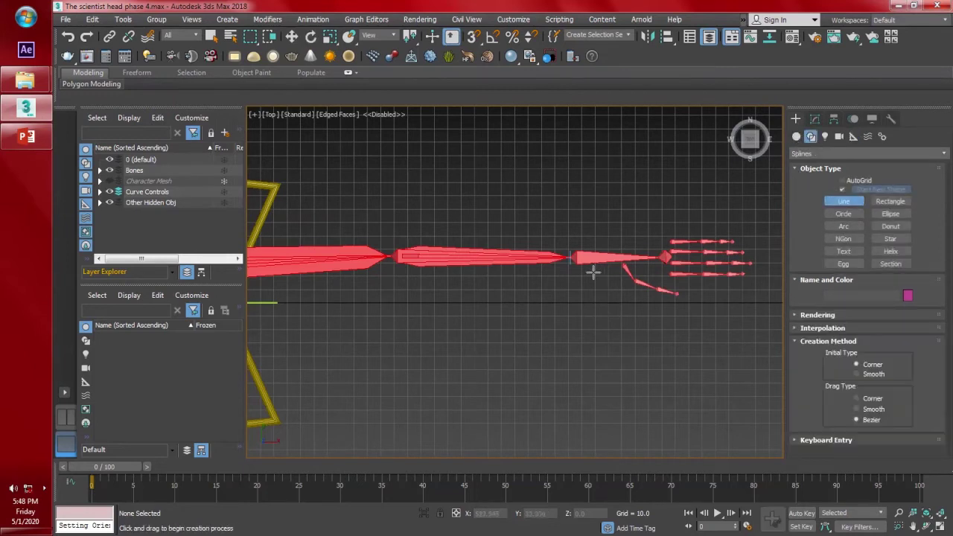
left_click(556, 286)
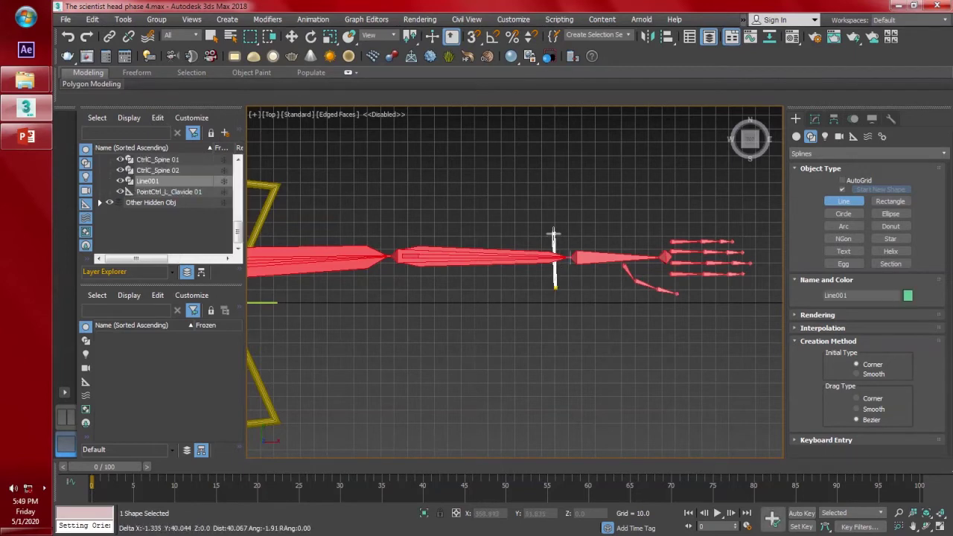
left_click(556, 230)
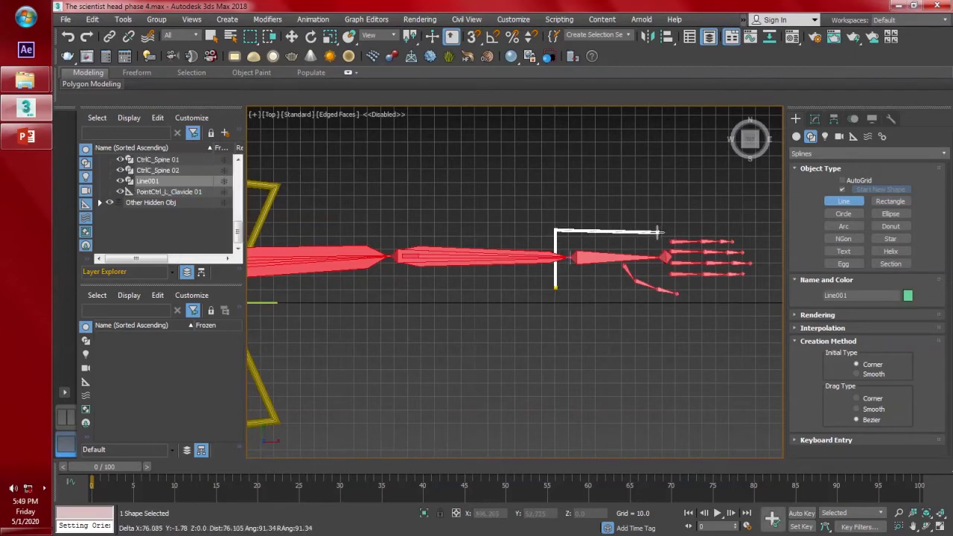
left_click(656, 230)
left_click(719, 203)
left_click(783, 270)
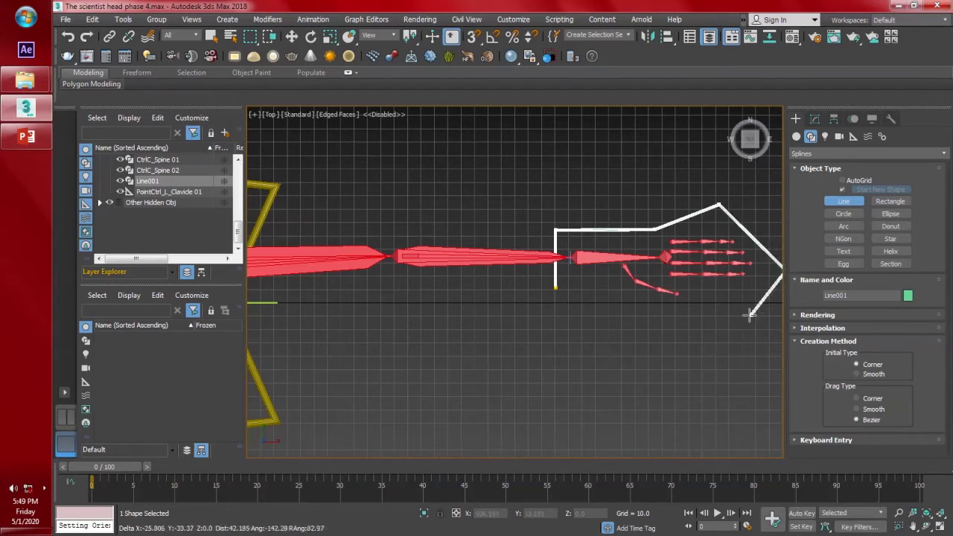
left_click(716, 295)
left_click(698, 321)
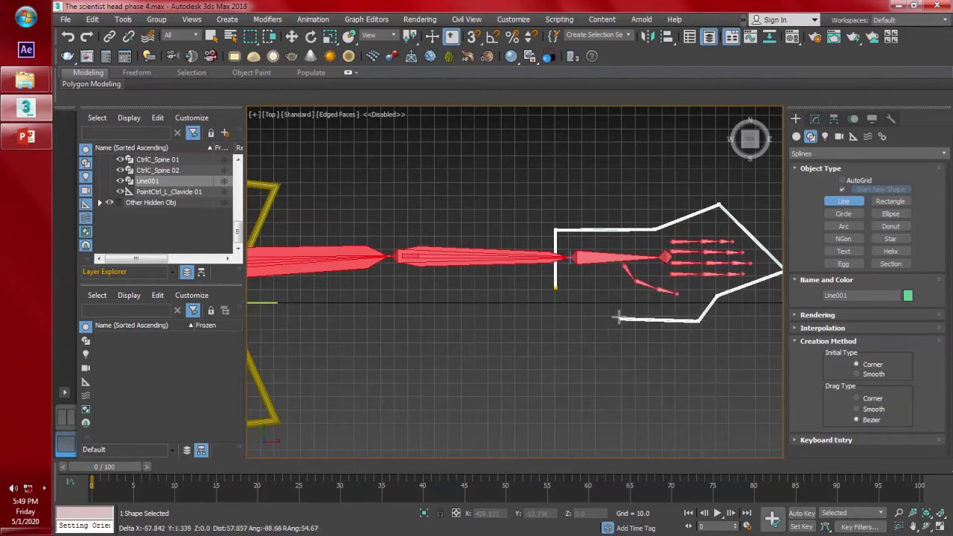
left_click(556, 287)
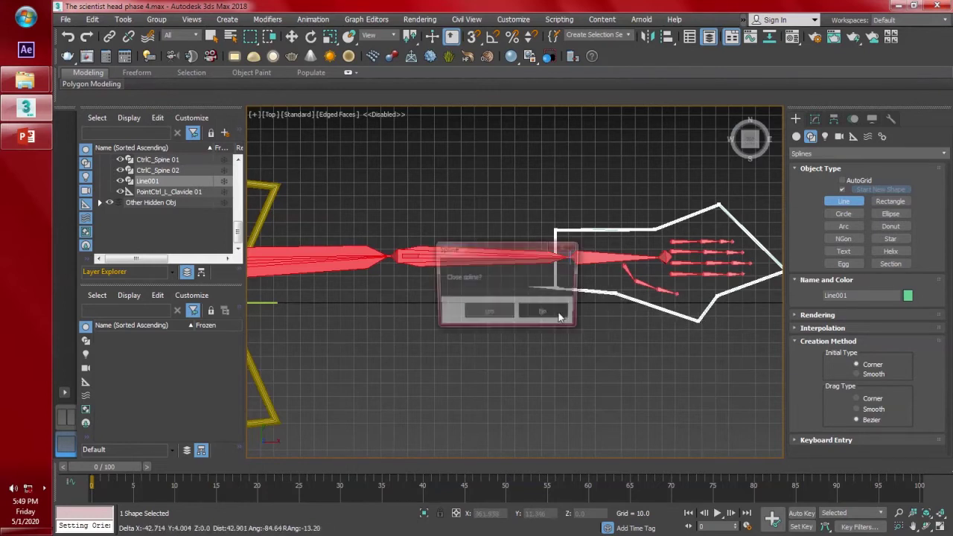
left_click(488, 312)
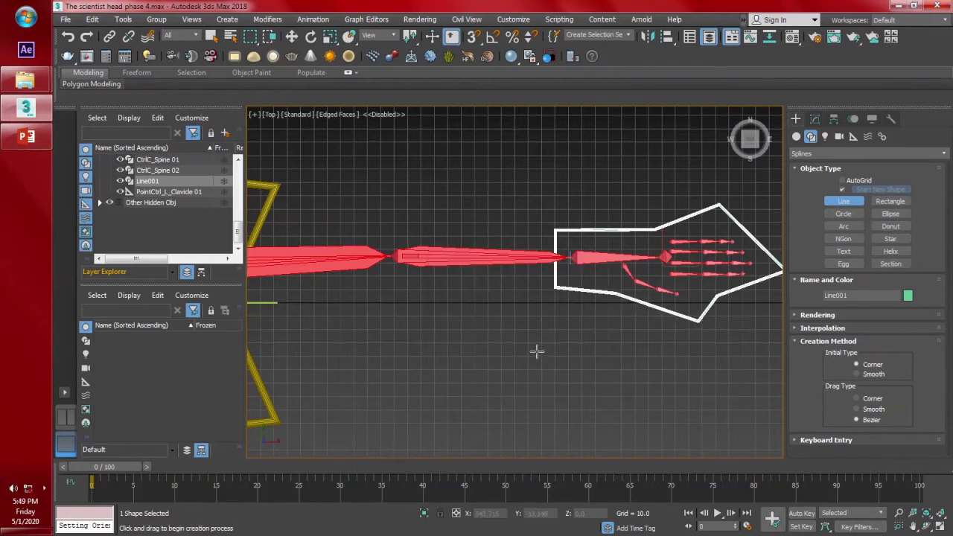
- Rename the new hand outline spline as CtrlC_R_Hand 01
key("e")
left_click(815, 120)
left_click(842, 137)
type("CtrlC_R_Hand 01")
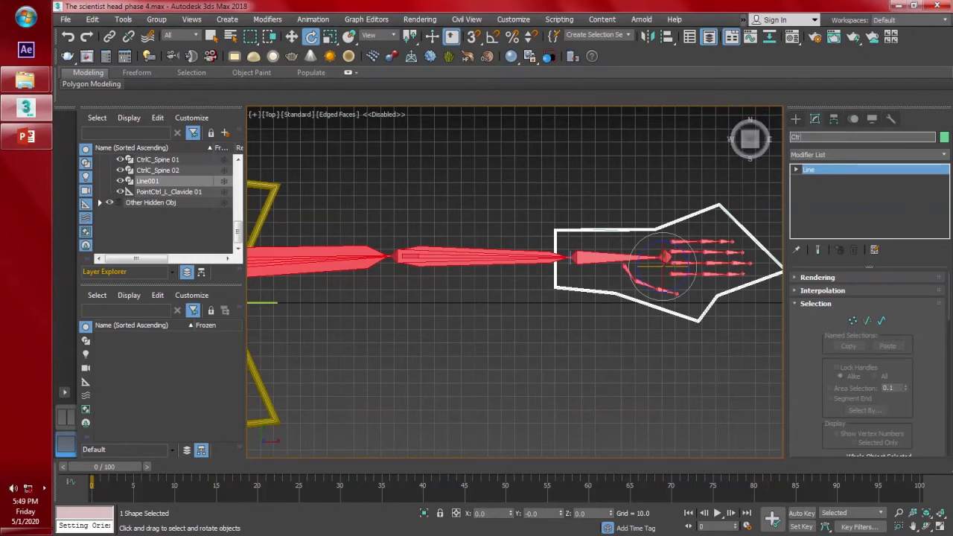
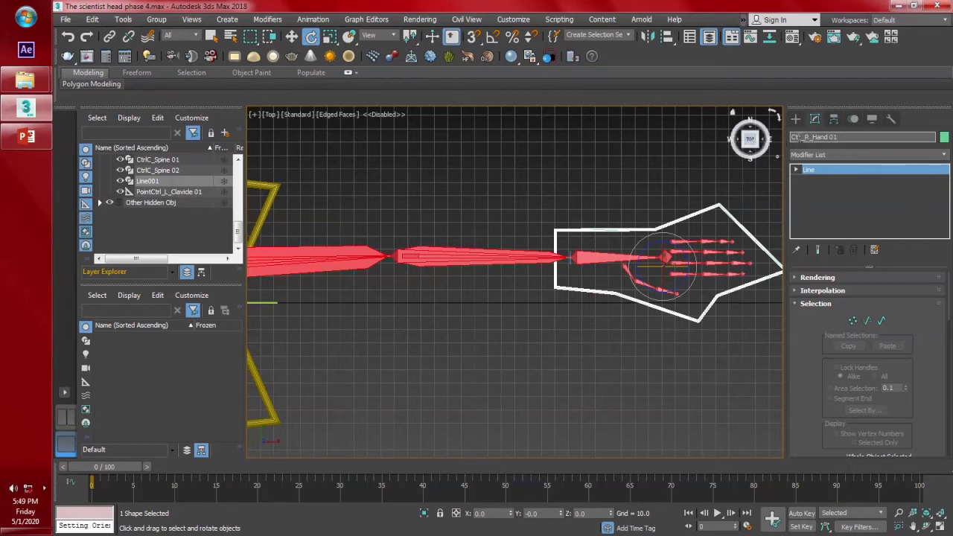
type("C")
key("Return")
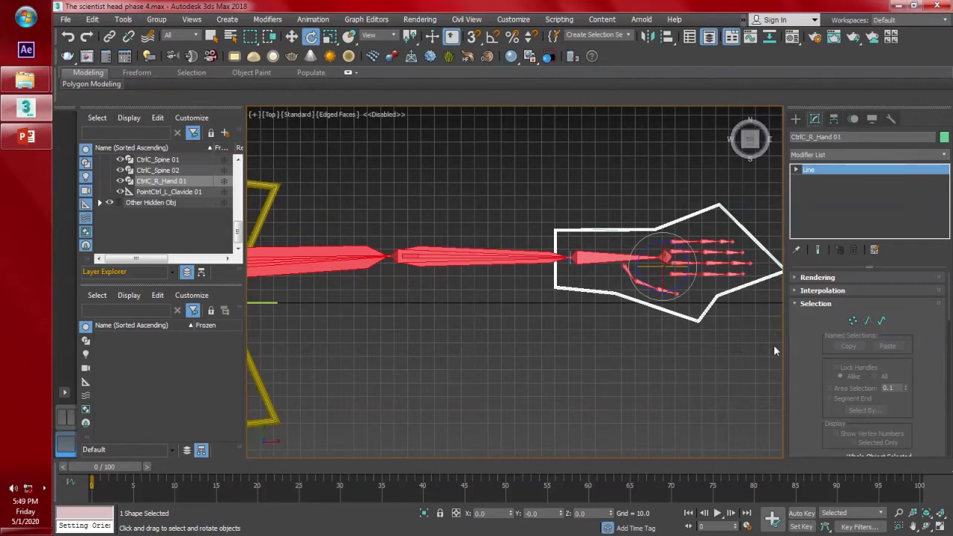
- Move the hand outline's thumb-side wrist corner vertex down to straighten the adjoining edge, and leave vertex editing
left_click(853, 321)
left_click(556, 287)
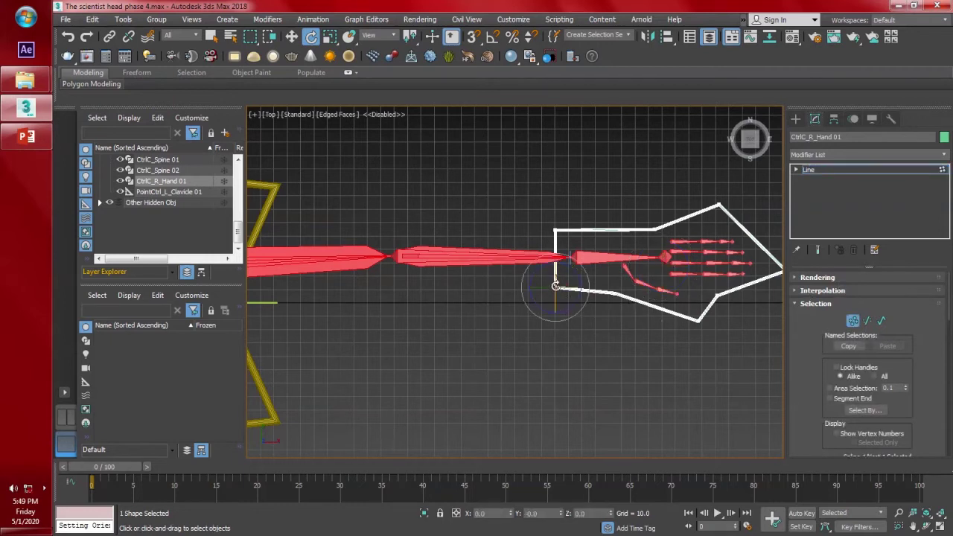
key("w")
left_click_drag(555, 261, 552, 274)
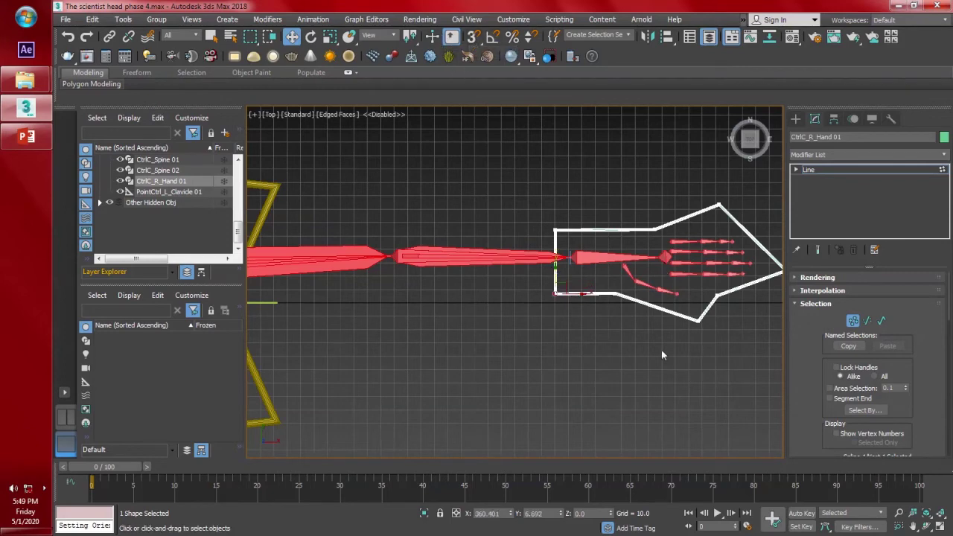
middle_click_drag(661, 350, 622, 333)
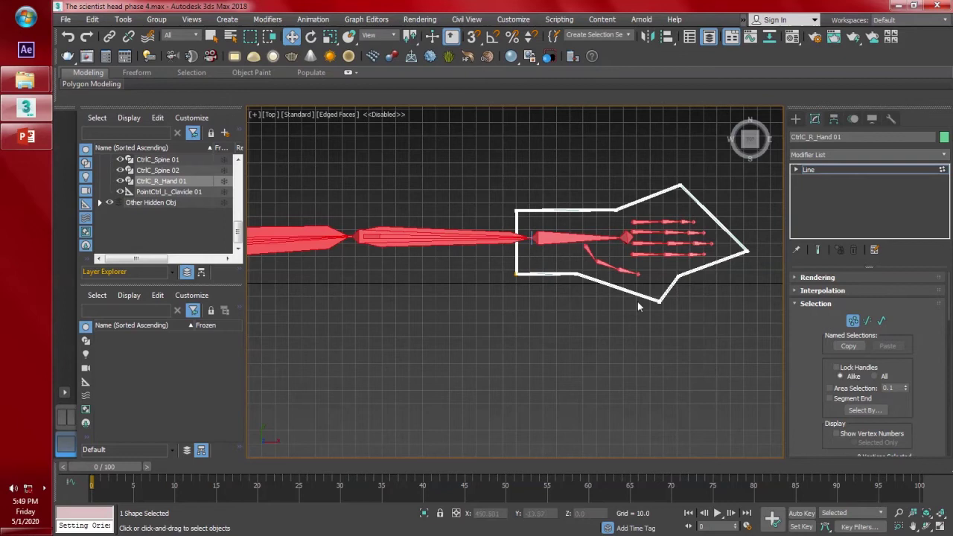
left_click(795, 119)
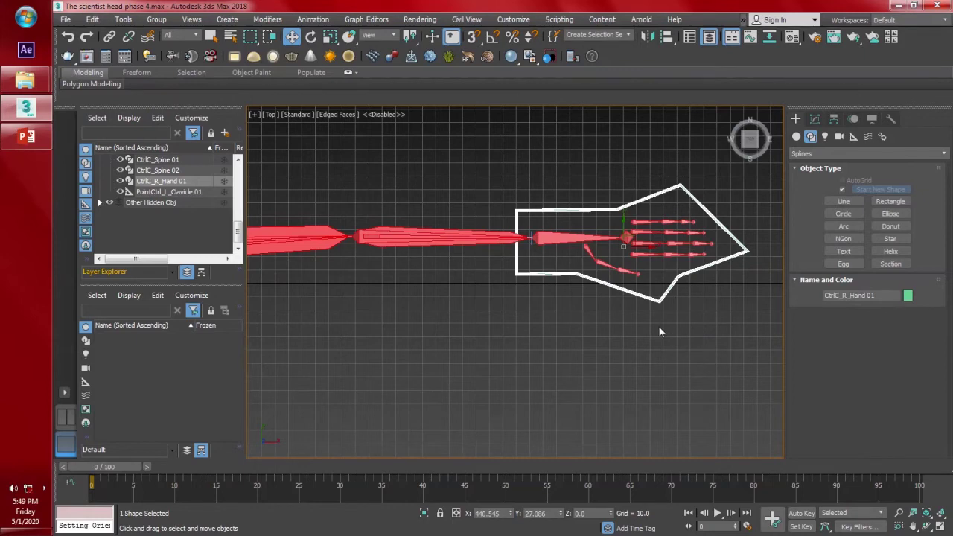
- Align the CtrlC_R_Hand 01 outline to the cross marker at the left wrist in the Perspective view
middle_click_drag(658, 332, 649, 311, "alt")
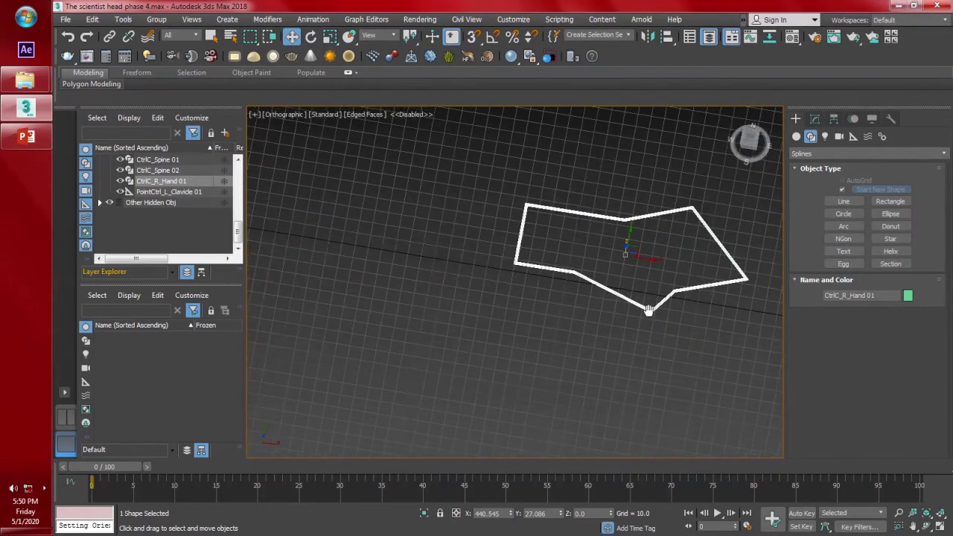
key("p")
scroll(648, 310, "down", 3)
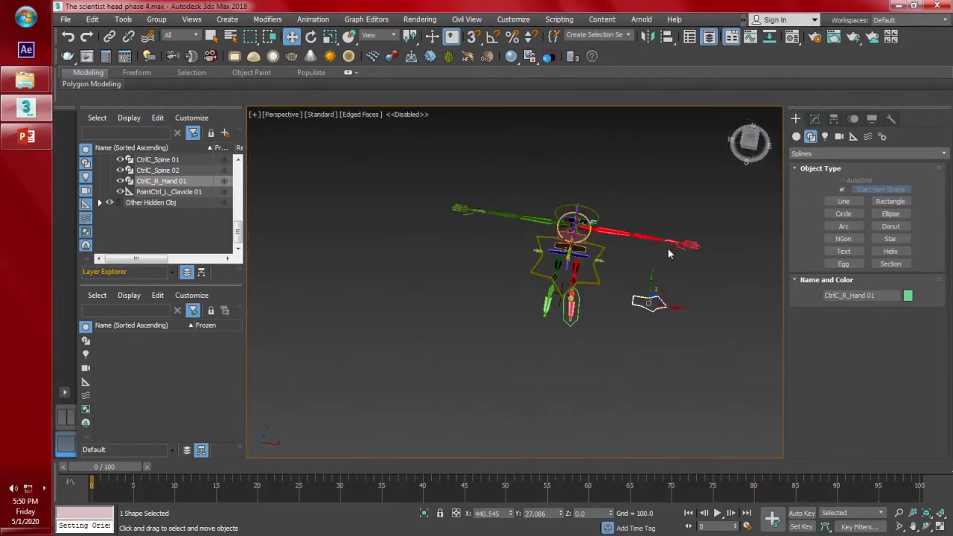
key("alt+a")
scroll(656, 257, "up", 6)
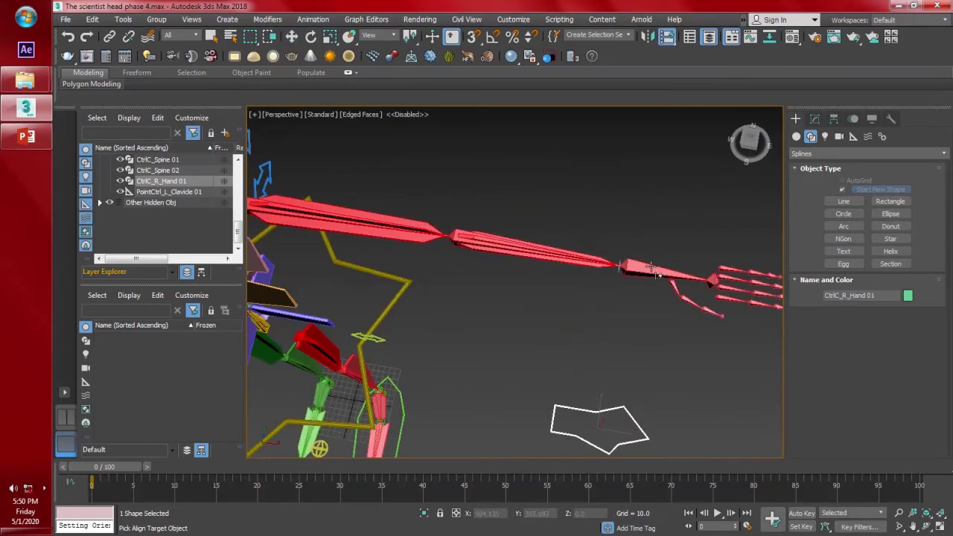
scroll(635, 267, "up", 2)
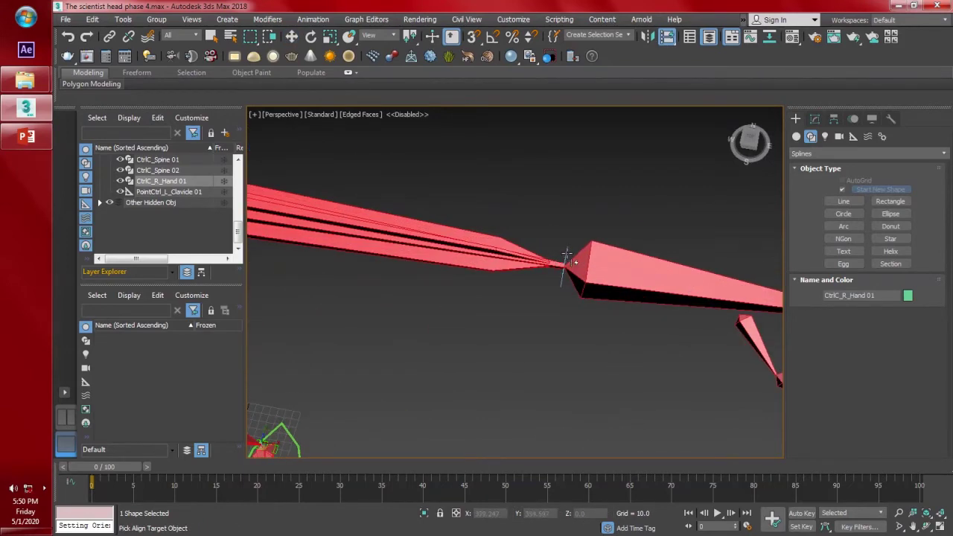
left_click(567, 256)
scroll(566, 256, "down", 7)
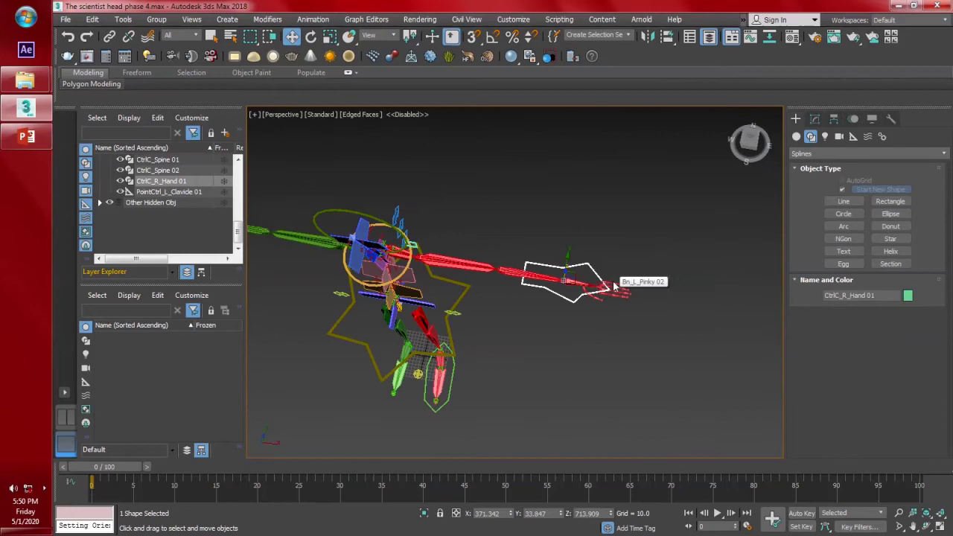
- Shift only the hand outline's geometry to surround the hand and finger bones in the Top view, leaving its pivot at the wrist
middle_click_drag(613, 286, 634, 279, "alt")
key("t")
key("z")
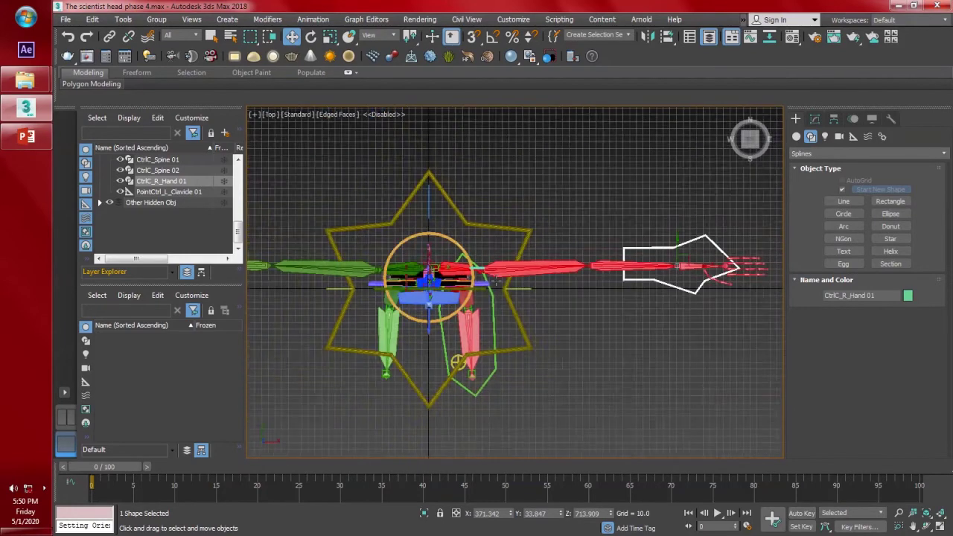
scroll(551, 297, "down", 2)
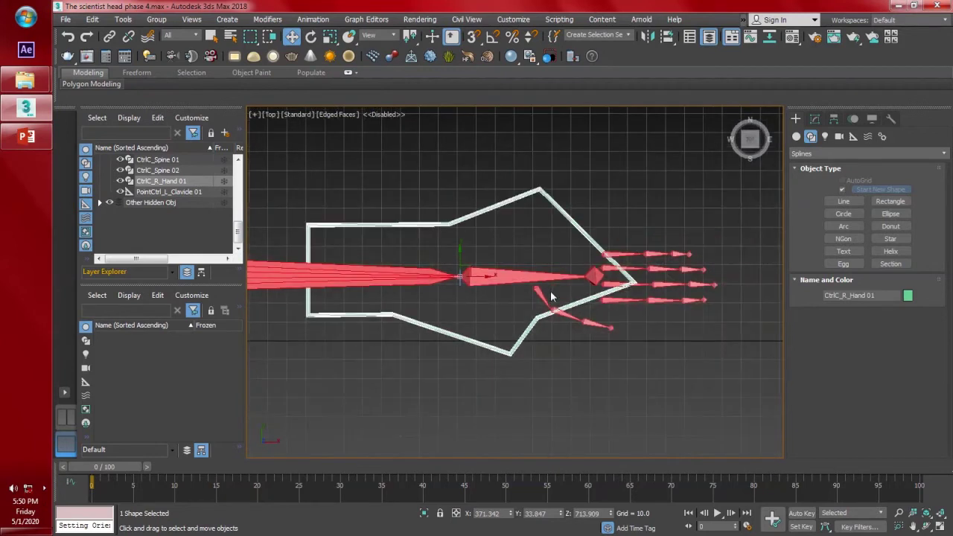
left_click(834, 119)
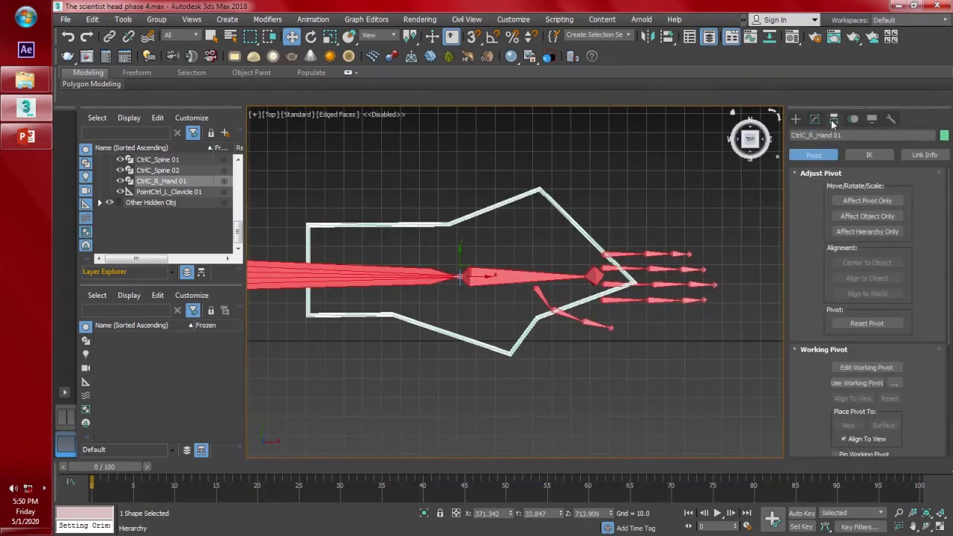
left_click(867, 216)
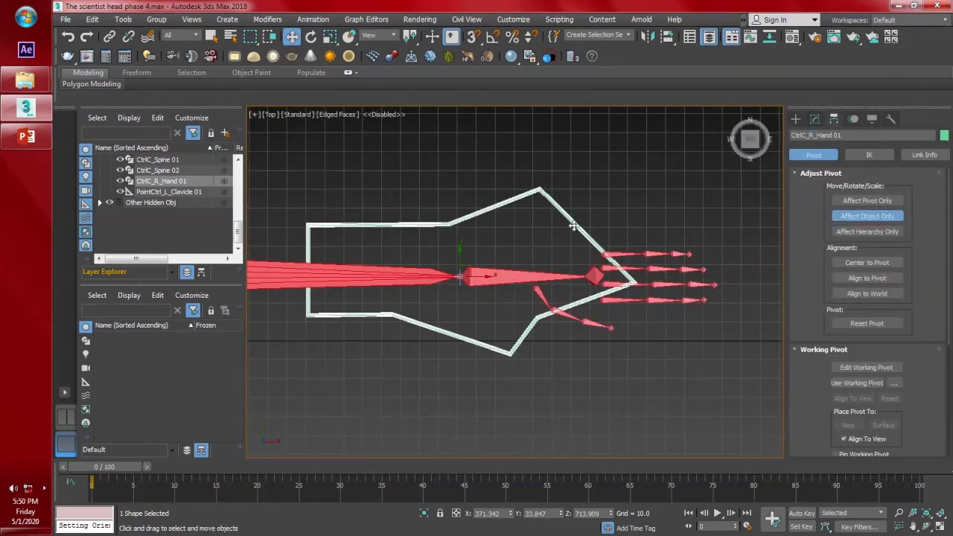
left_click_drag(480, 277, 602, 278)
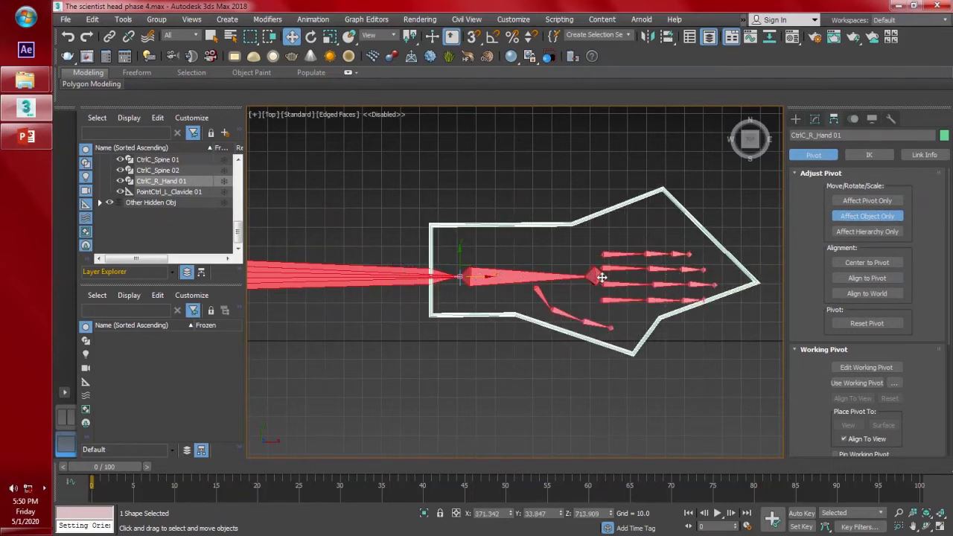
left_click_drag(460, 257, 461, 269)
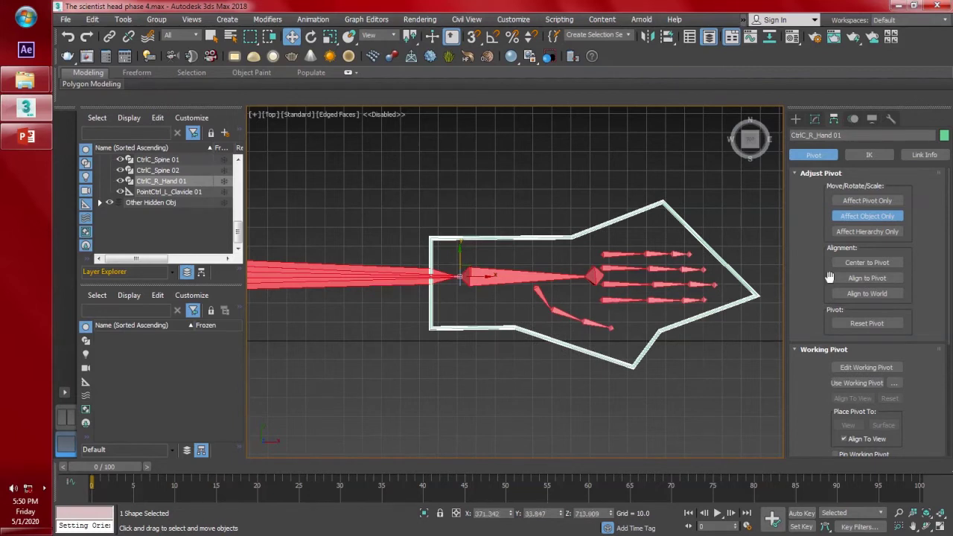
left_click(867, 216)
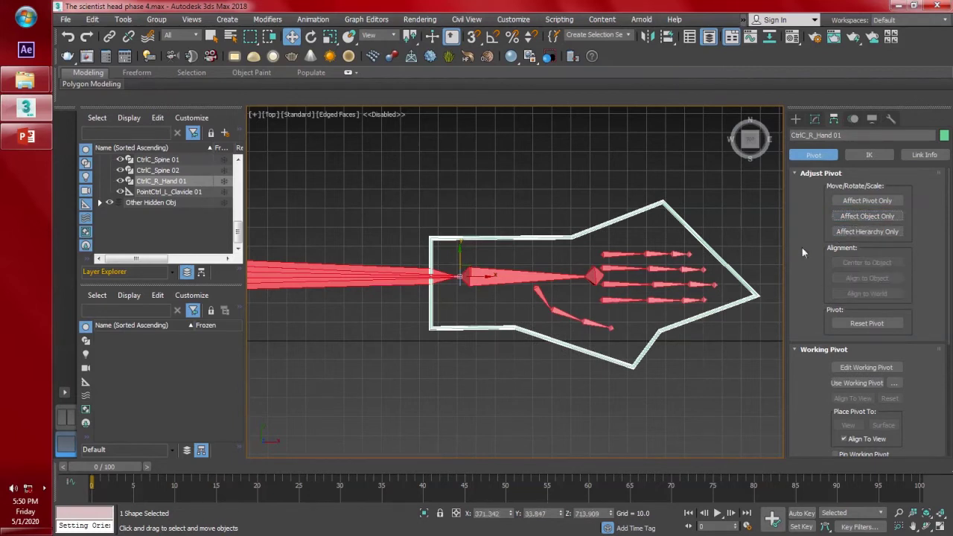
- Create a Point helper beside the left hand outline in the Top view
left_click(580, 191)
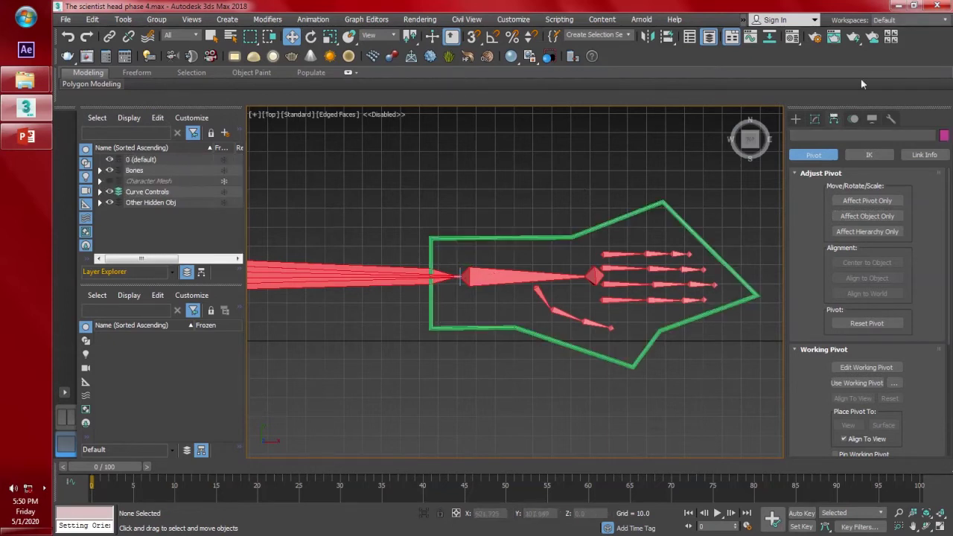
left_click(797, 119)
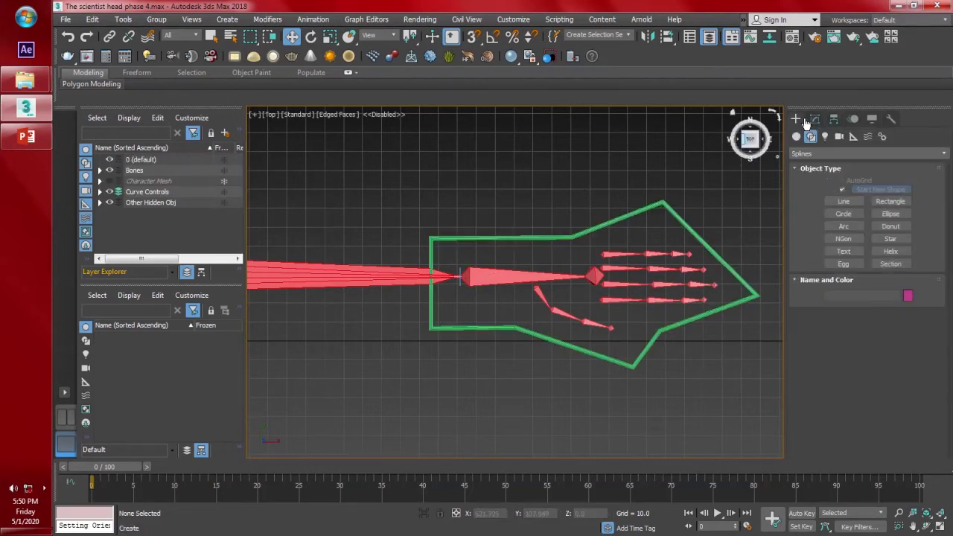
left_click(853, 137)
left_click(843, 229)
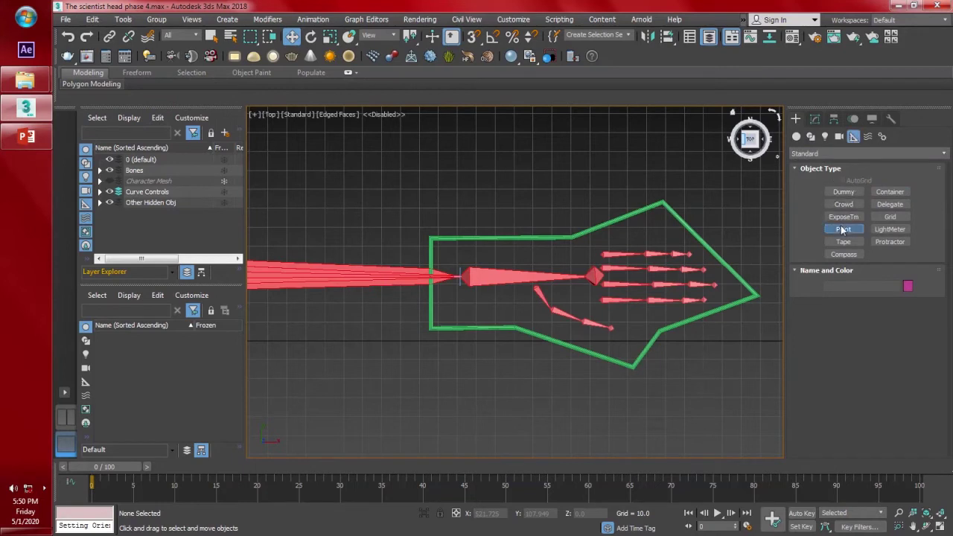
left_click(527, 185)
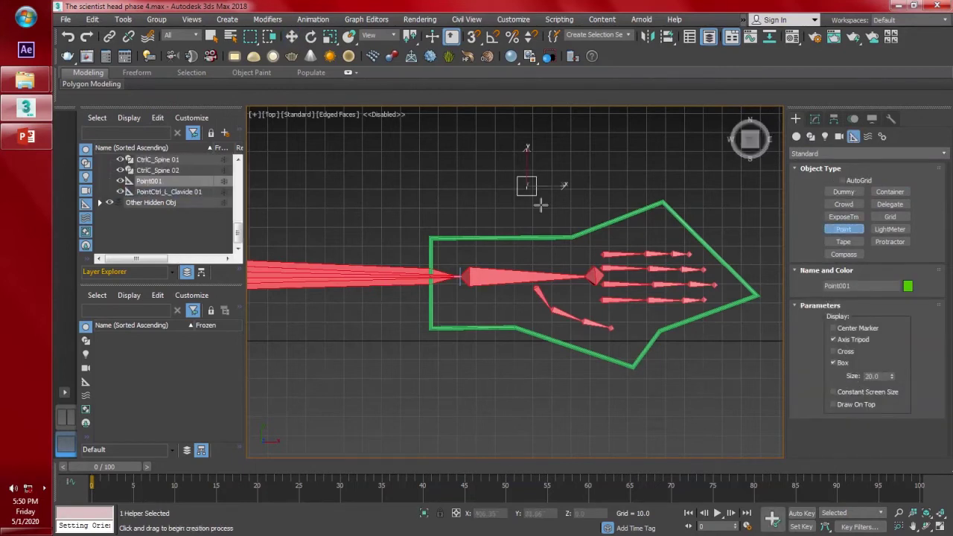
- Rename the new point helper as PointCtrl_L_Hand 01
left_click(815, 121)
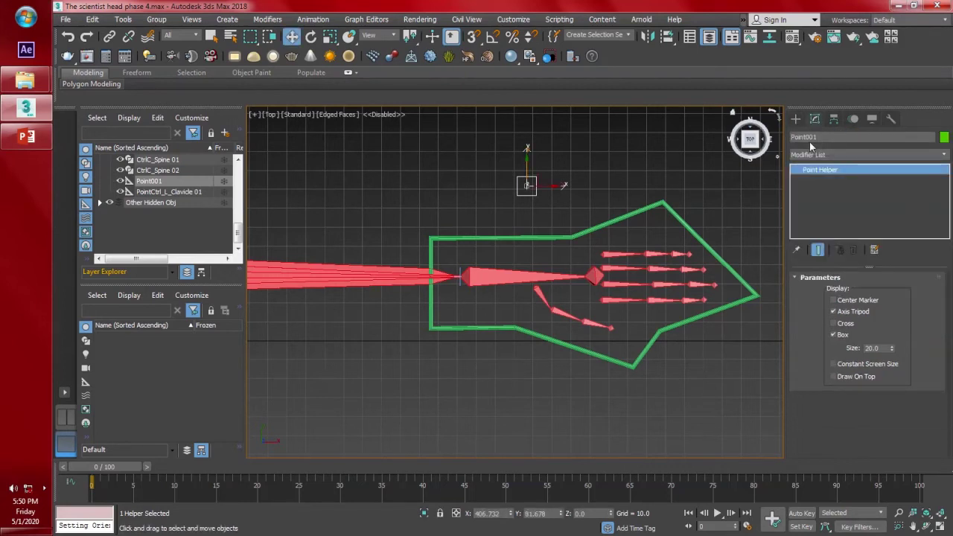
left_click(809, 139)
type("PointCtrl_L")
type("_Hand 01")
key("Return")
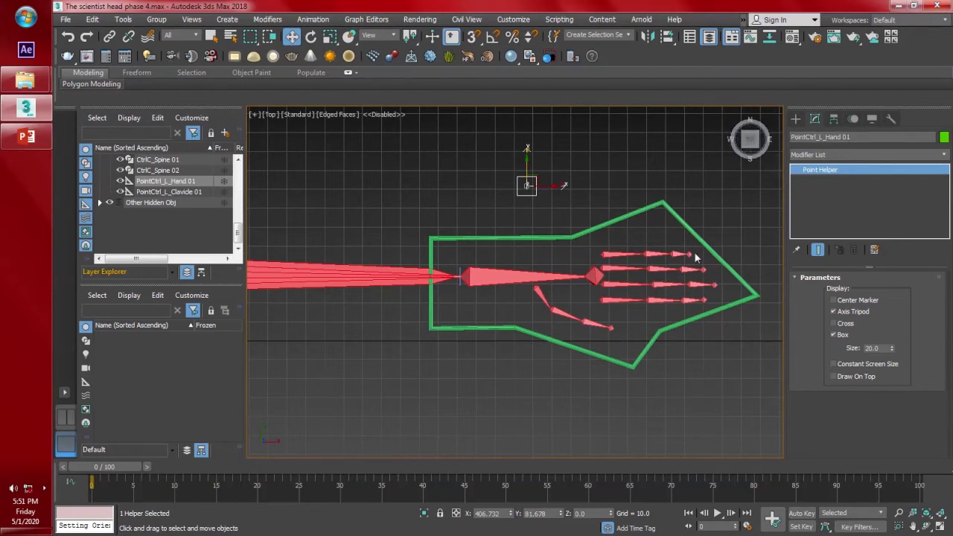
- Align PointCtrl_L_Hand 01 to the Bn_L_Hand 01 bone, matching X, Y and Z position pivot to pivot, and its orientation
key("alt+a")
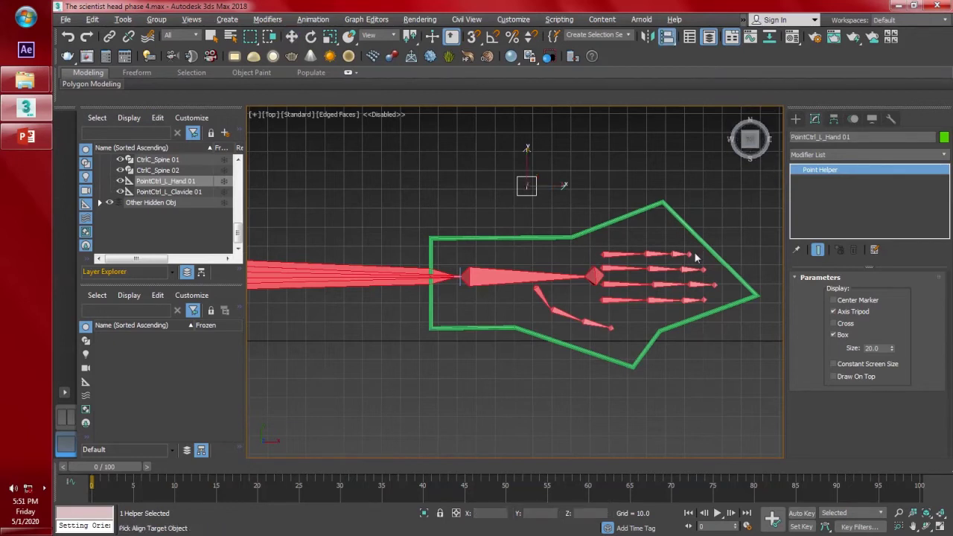
left_click(491, 286)
left_click(446, 197)
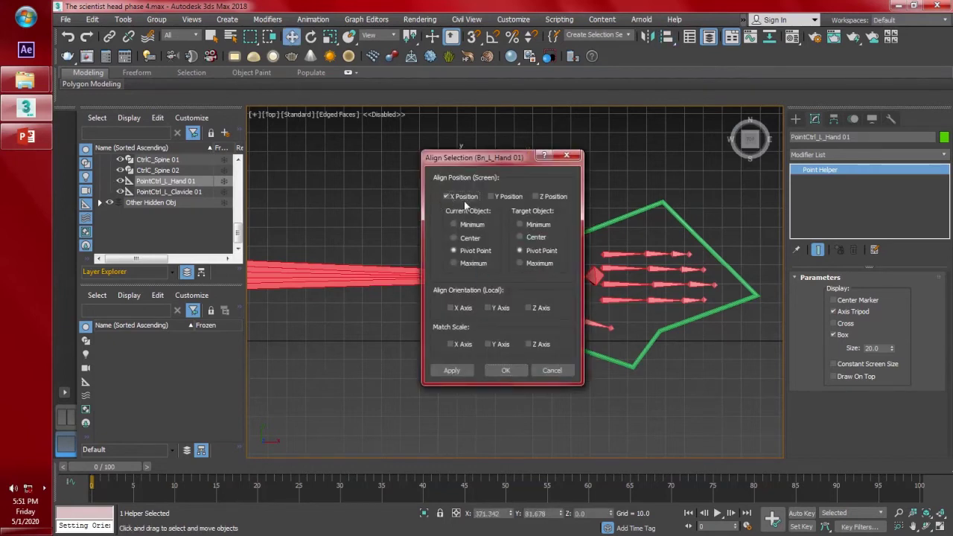
left_click(491, 196)
left_click(535, 196)
left_click(452, 369)
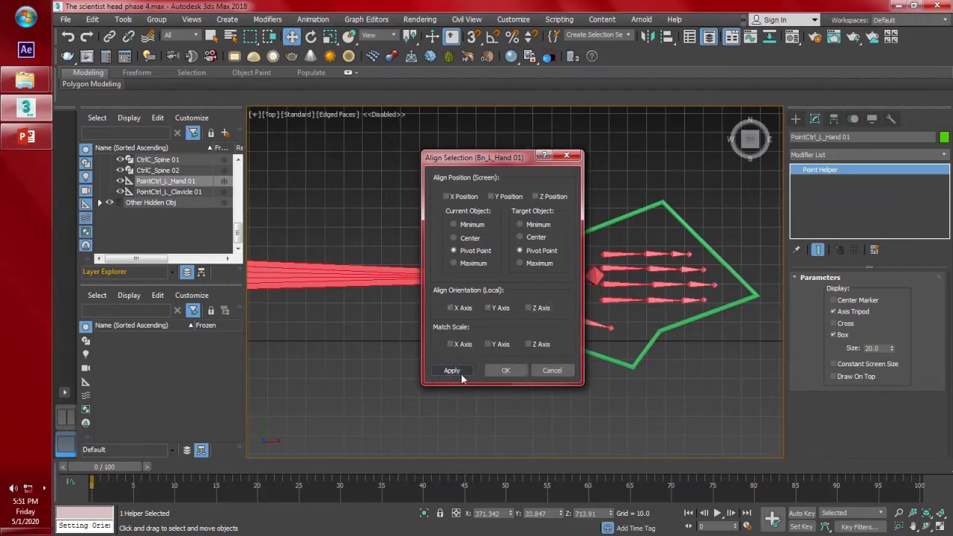
left_click(512, 371)
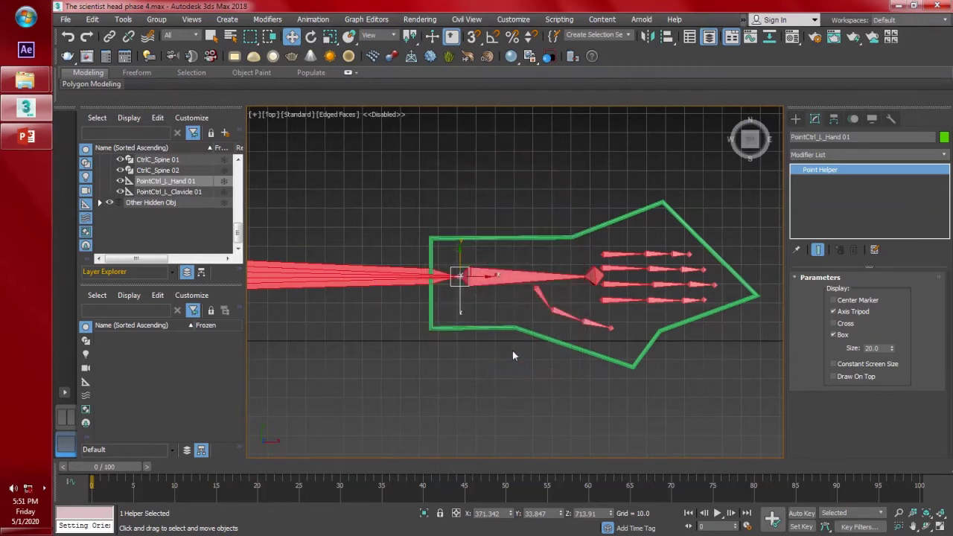
- Add an Orientation Constraint from the Bn_L_Hand 01 bone to the PointCtrl_L_Hand 01 helper
middle_click_drag(476, 291, 477, 300)
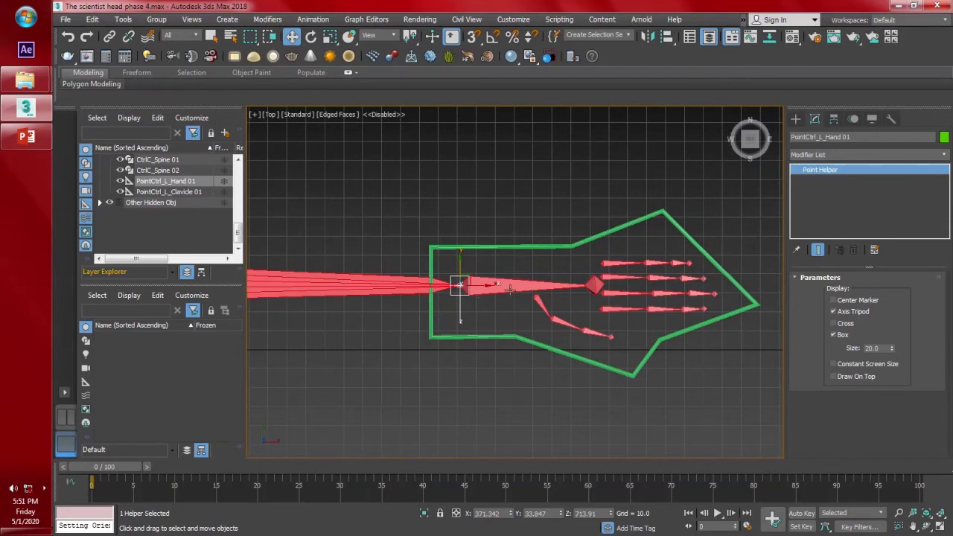
left_click(508, 288)
left_click(313, 19)
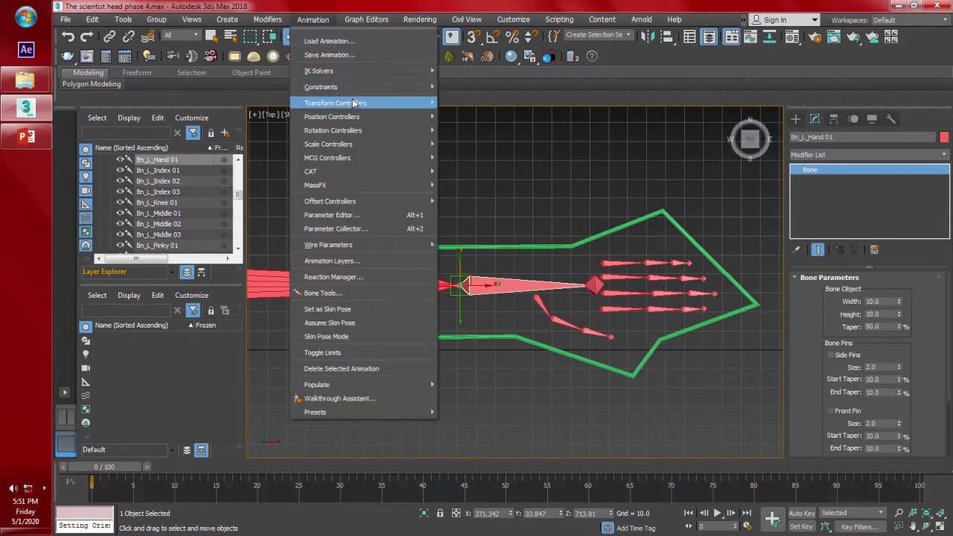
mouse_move(362, 84)
left_click(484, 184)
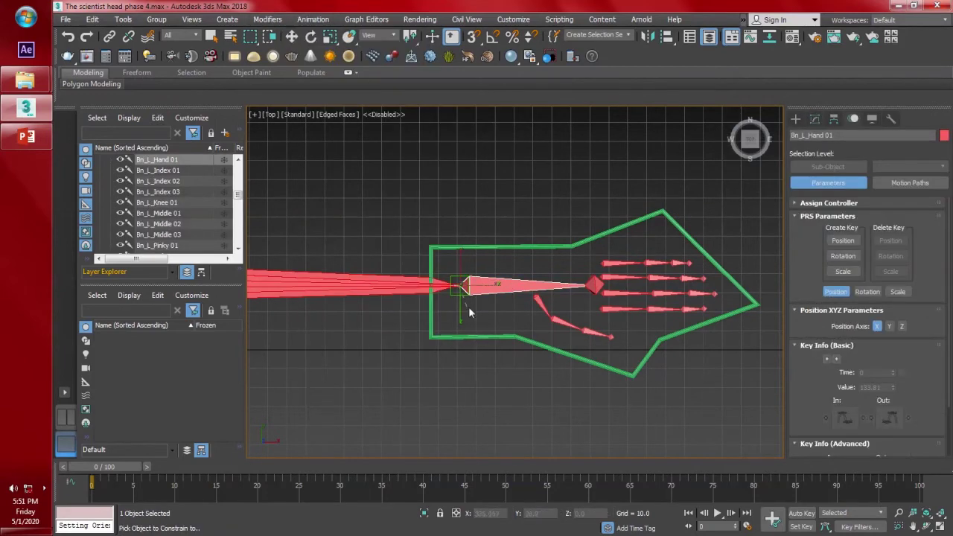
left_click(459, 281)
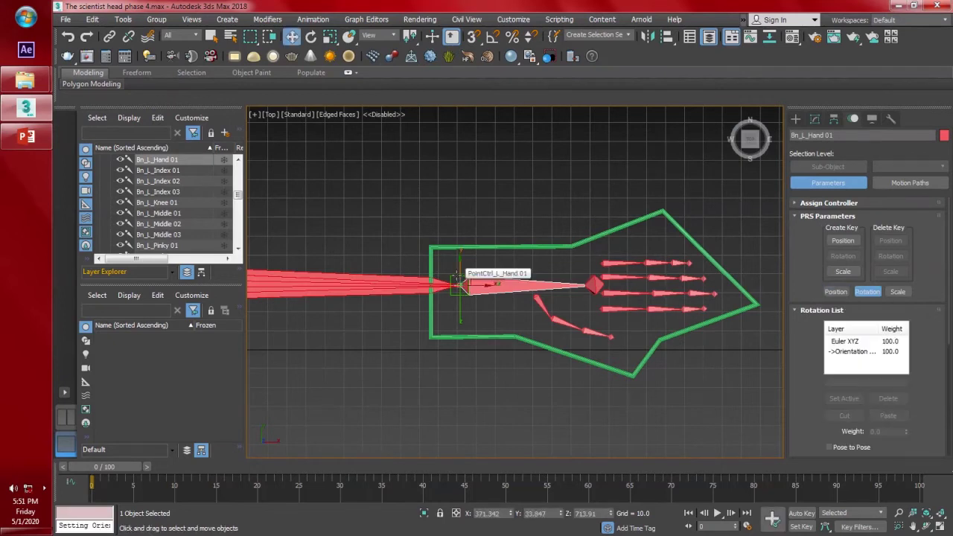
- Link the PointCtrl_L_Hand 01 helper to the CtrlC_R_Hand 01 outline as its parent
left_click(500, 267)
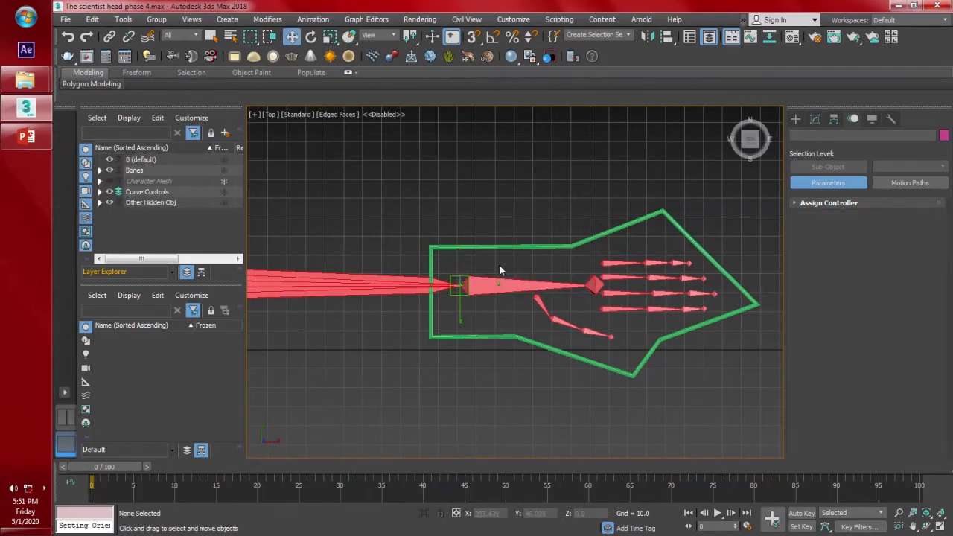
left_click(110, 36)
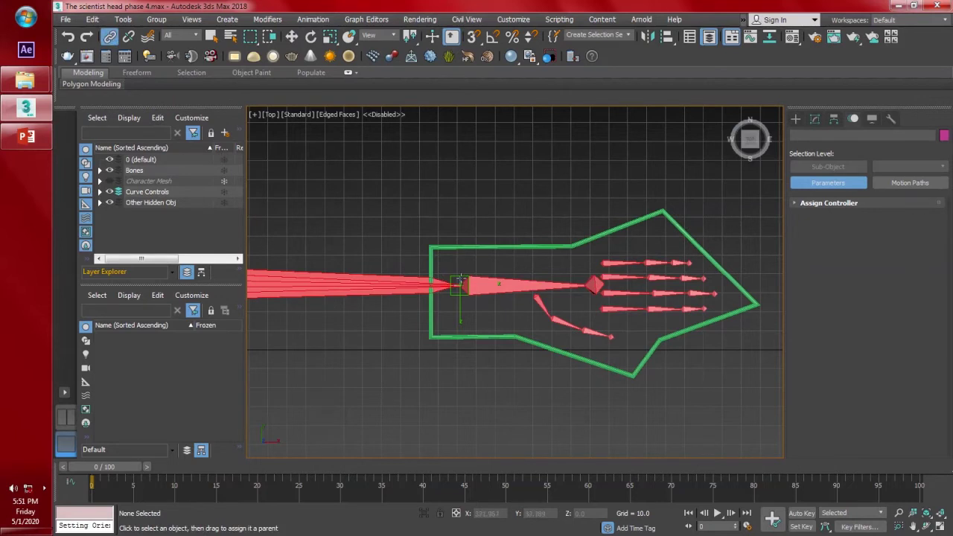
left_click_drag(459, 283, 515, 250)
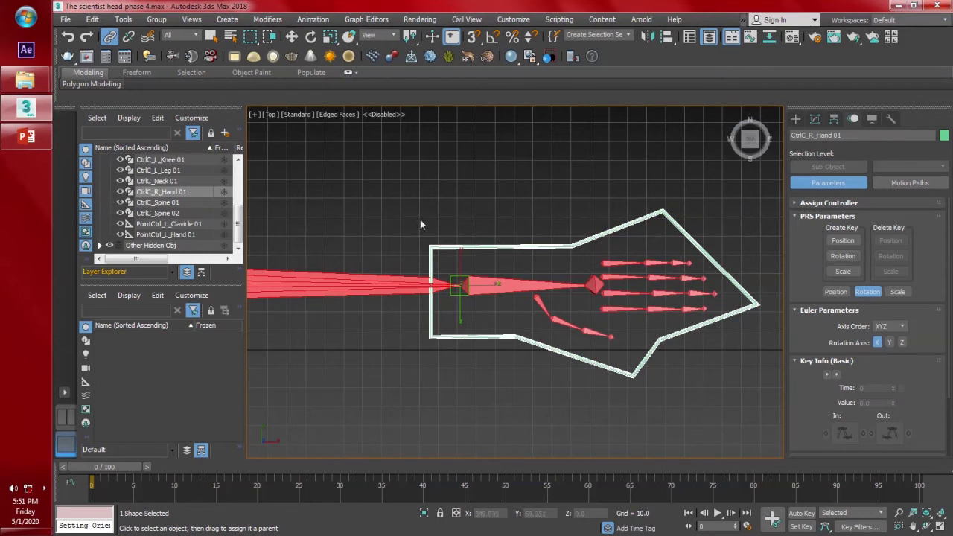
- Apply Freeze Transform to the CtrlC_R_Hand 01 outline and clear the selection
right_click(530, 247)
right_click(550, 247, "alt")
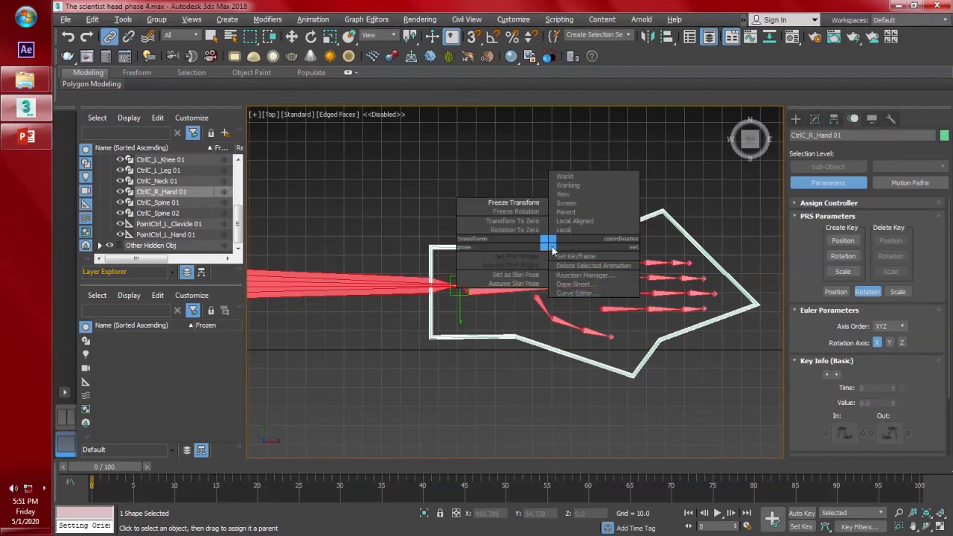
left_click(513, 203)
left_click(558, 347)
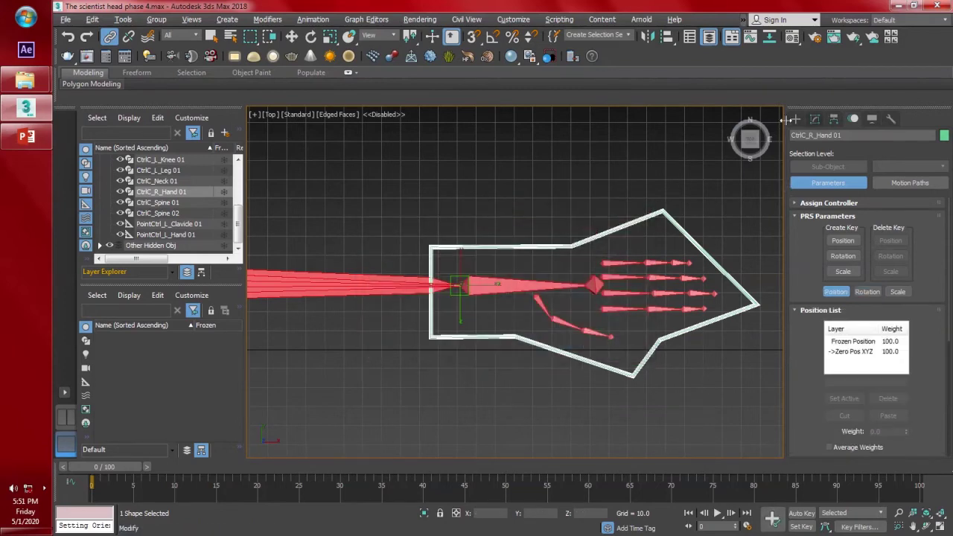
left_click(794, 119)
left_click(590, 177)
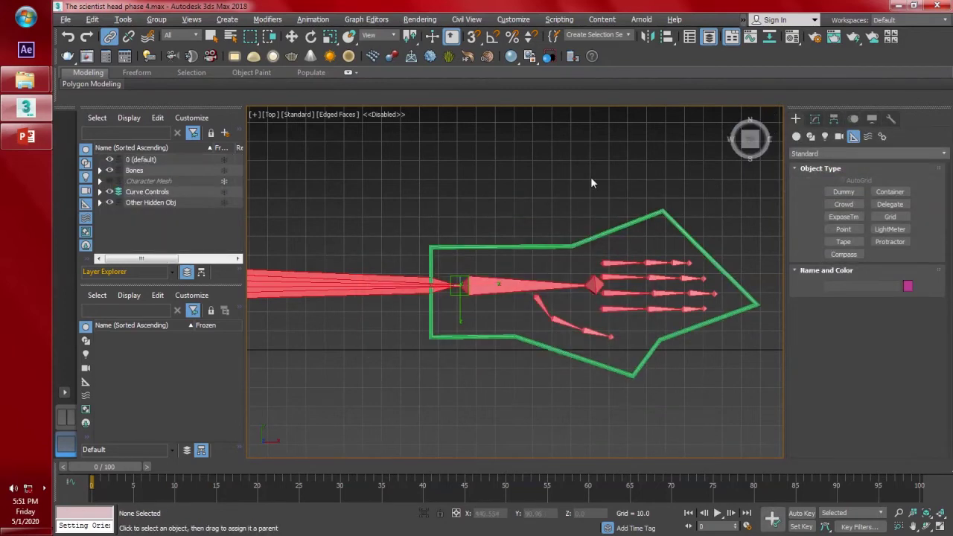
- Add a Position Constraint from IK Chain003 at the left wrist to the PointCtrl_L_Hand 01 helper
scroll(463, 281, "up", 5)
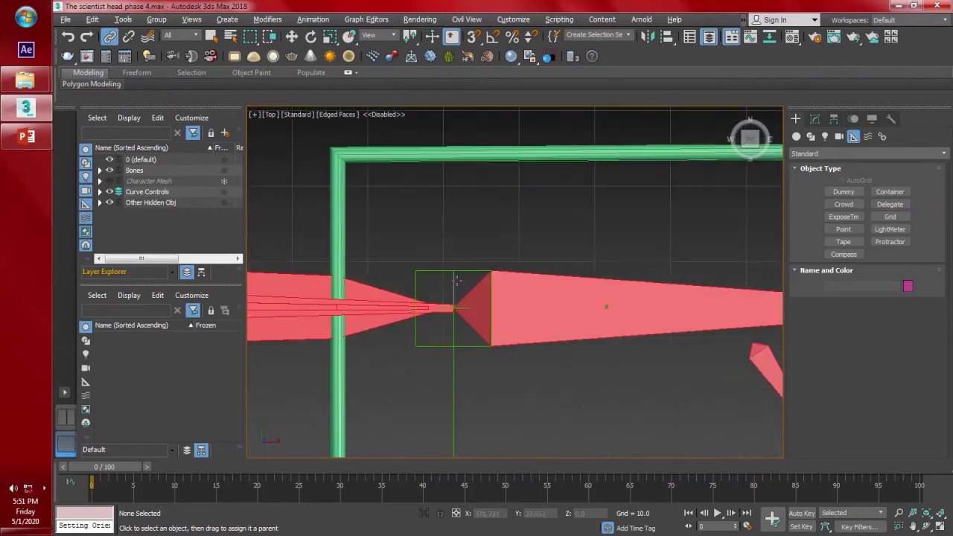
left_click(454, 283)
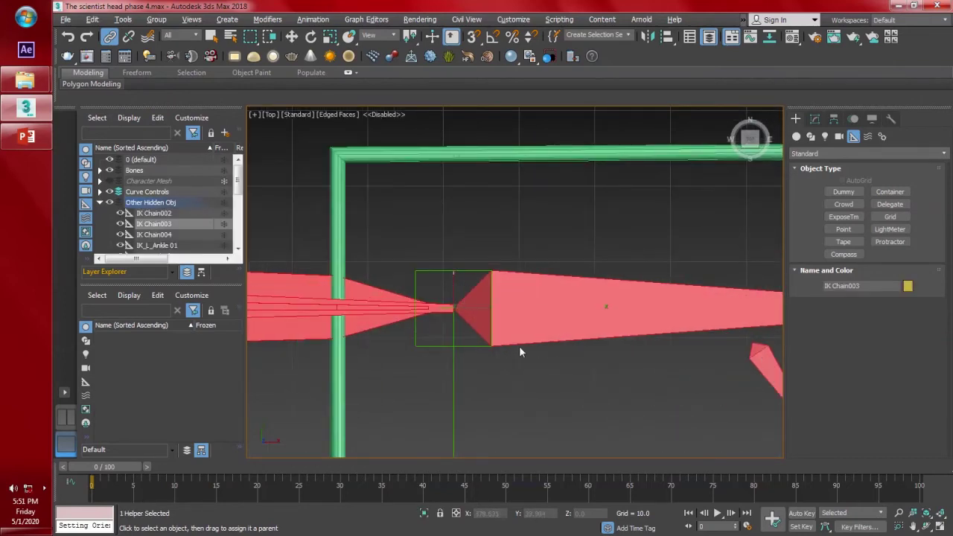
scroll(489, 308, "down", 4)
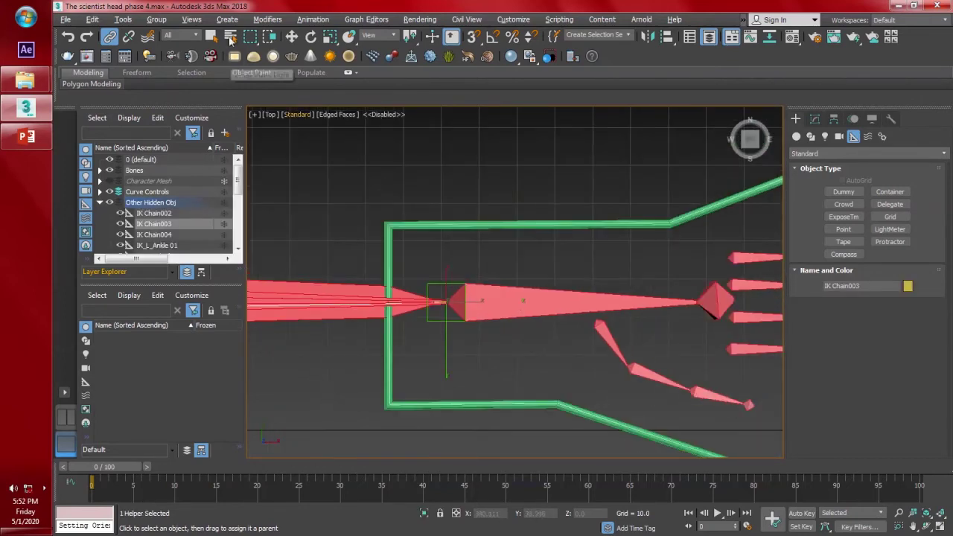
left_click(311, 20)
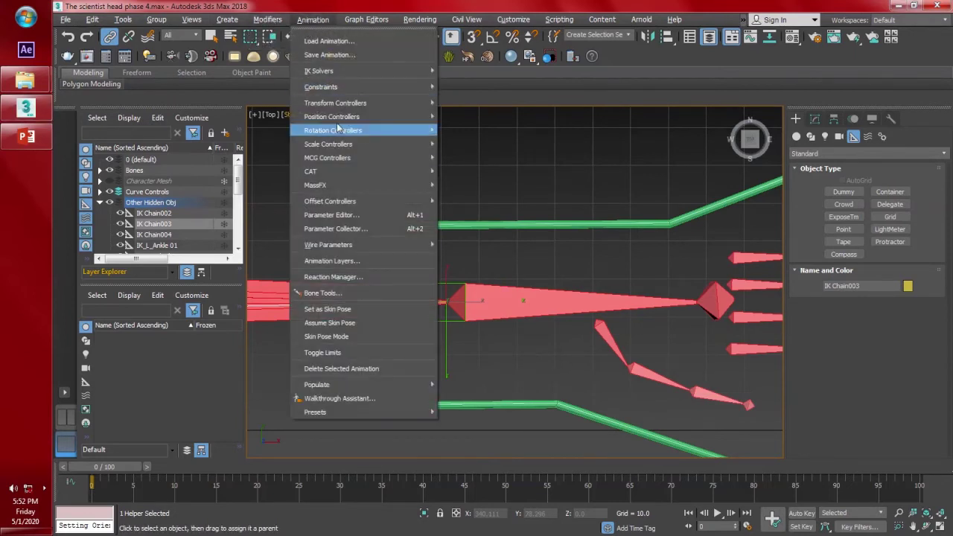
mouse_move(369, 86)
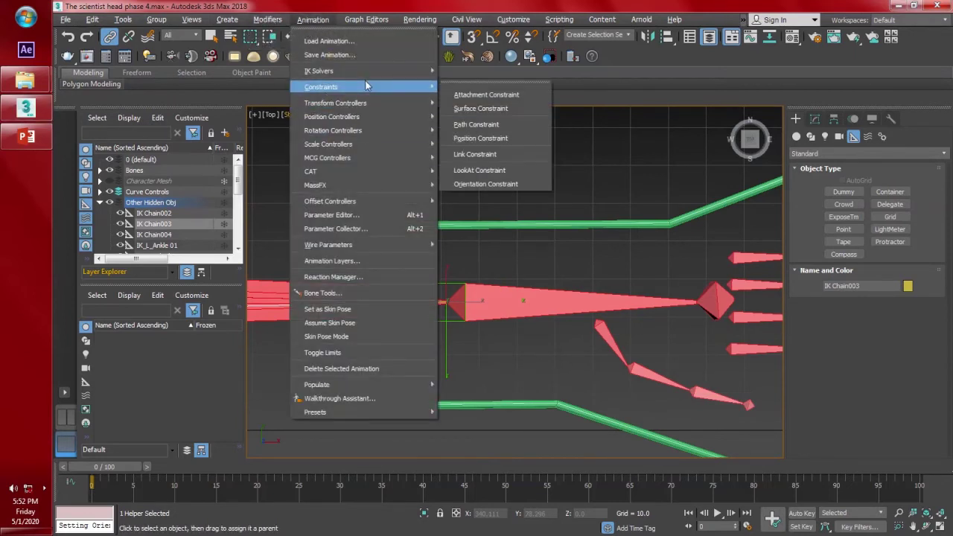
left_click(508, 139)
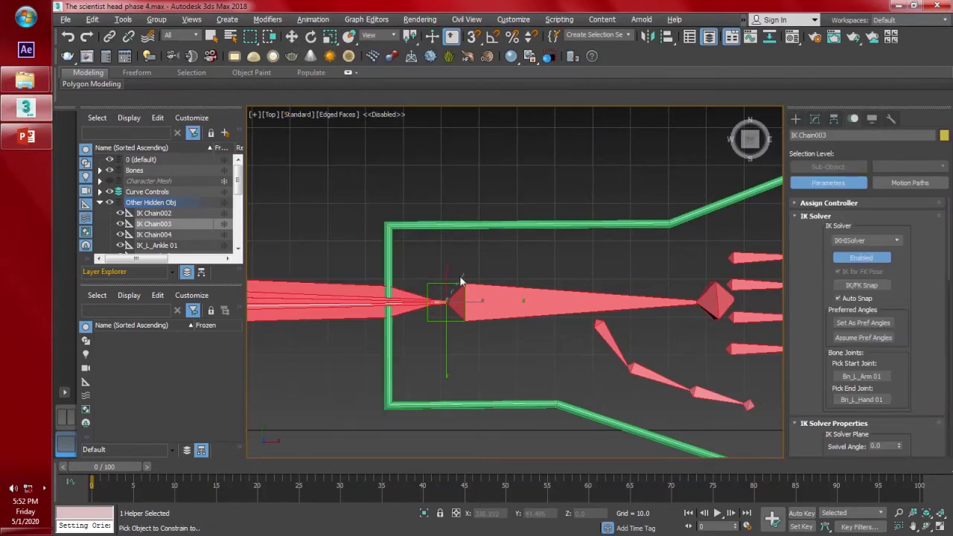
left_click(454, 284)
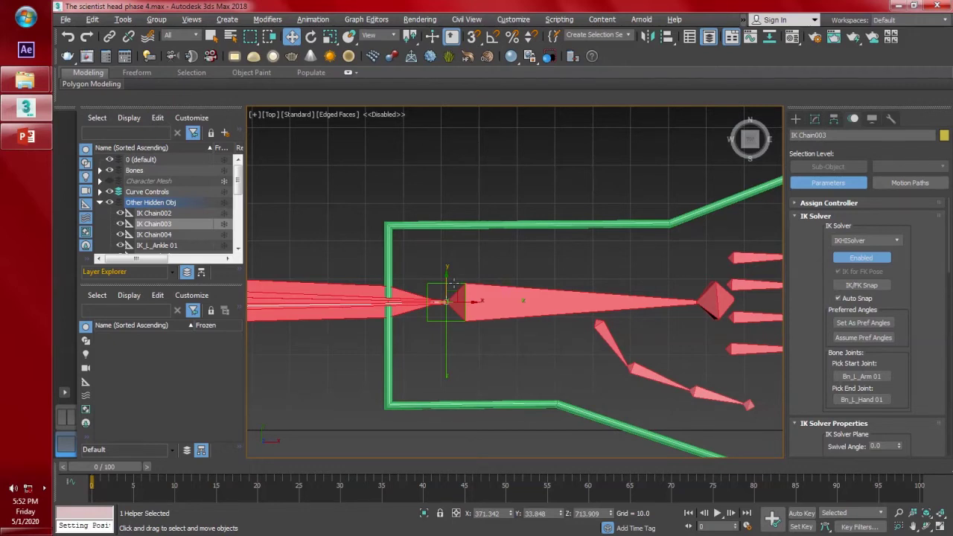
left_click(454, 284)
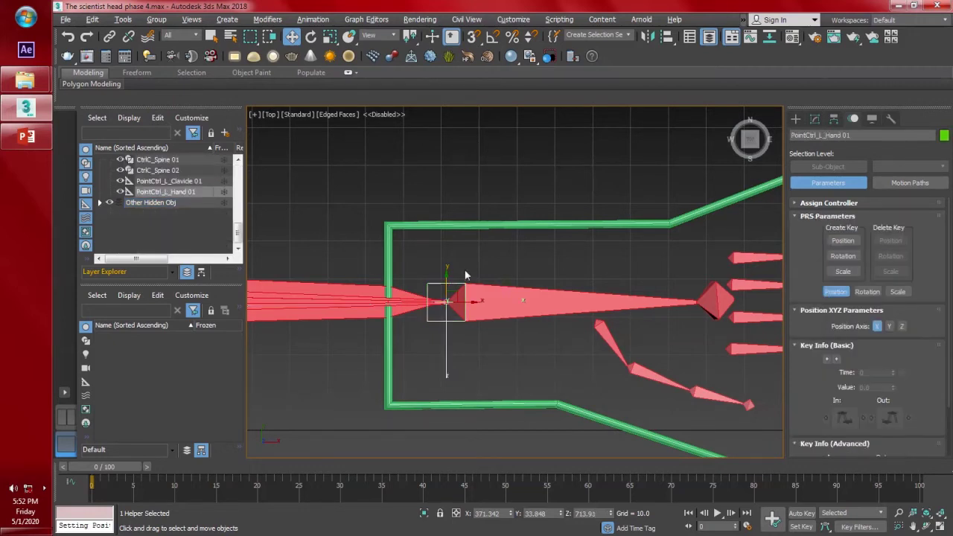
left_click(466, 274)
- Test the left arm rig by moving and rotating CtrlC_R_Hand 01 in the Perspective view
scroll(472, 284, "down", 3)
middle_click_drag(538, 337, 535, 296, "alt")
key("p")
scroll(519, 280, "down", 5)
scroll(529, 232, "up", 5)
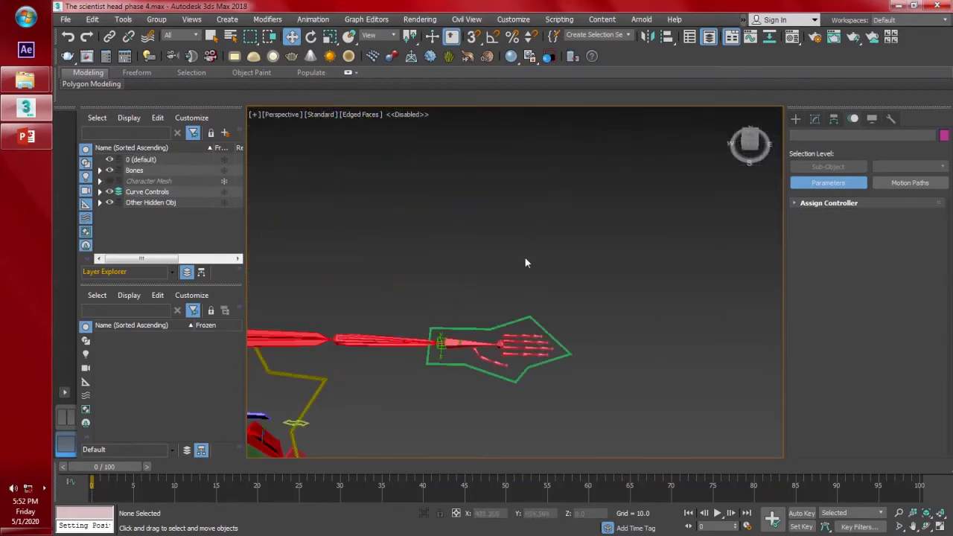
left_click(516, 322)
middle_click_drag(540, 339, 534, 260, "alt")
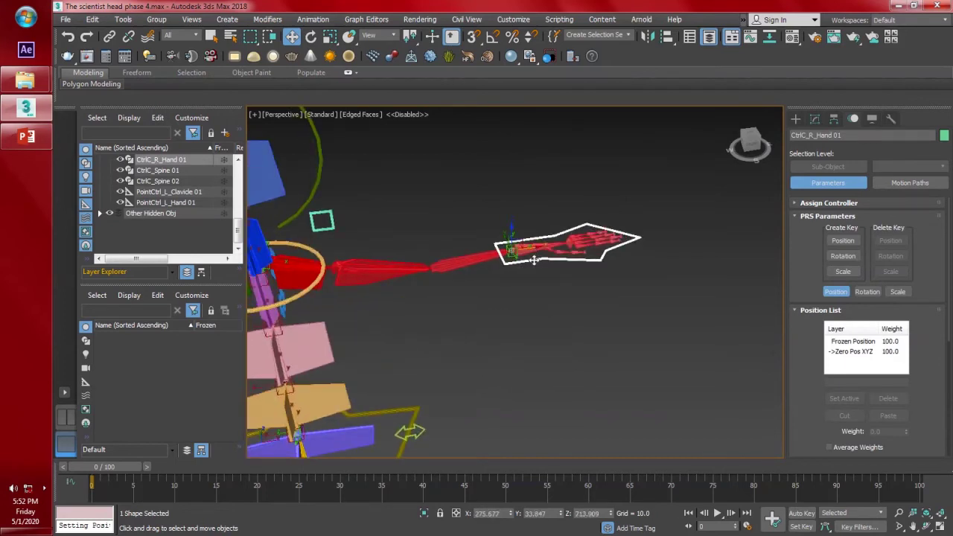
key("e")
left_click_drag(527, 229, 558, 322)
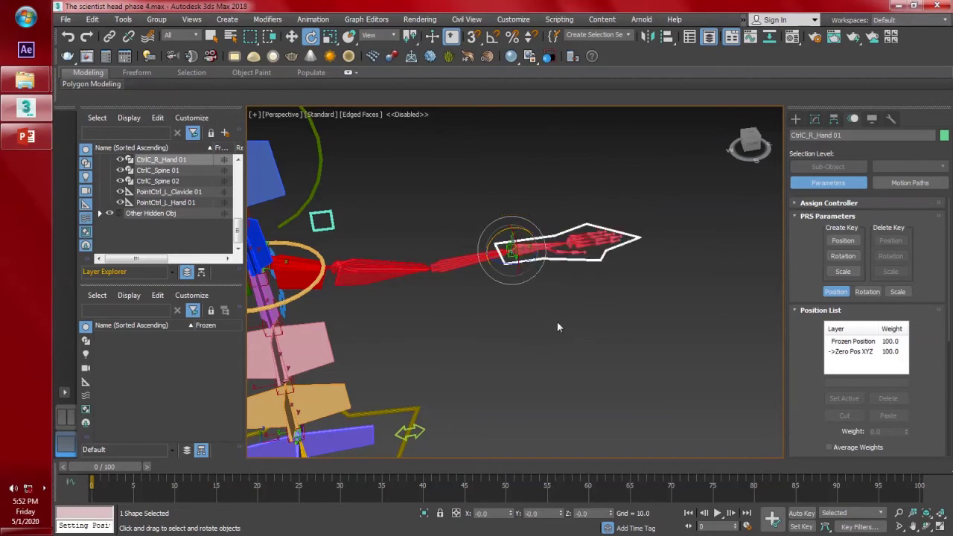
- Reset the CtrlC_R_Hand 01 control with Transform To Zero and Rotation To Zero
right_click(558, 233)
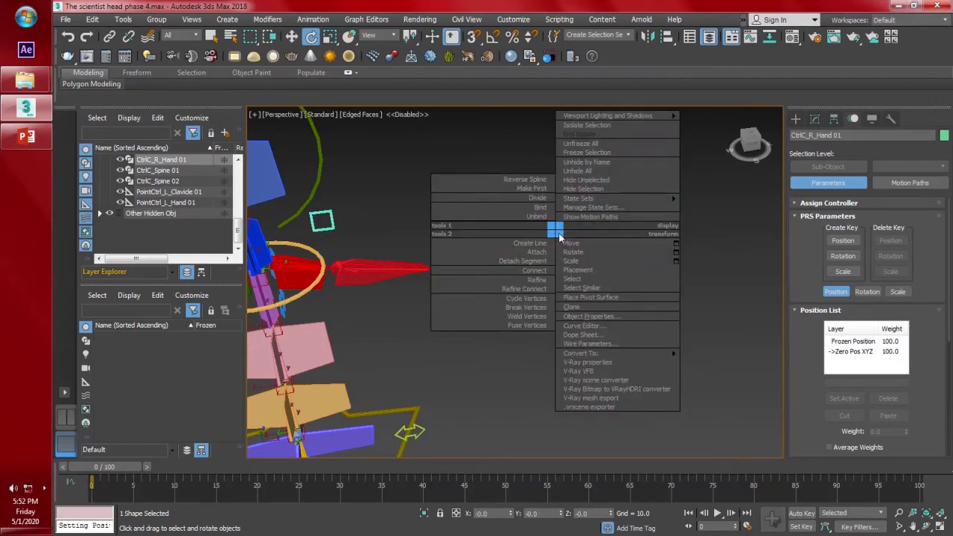
left_click(448, 405)
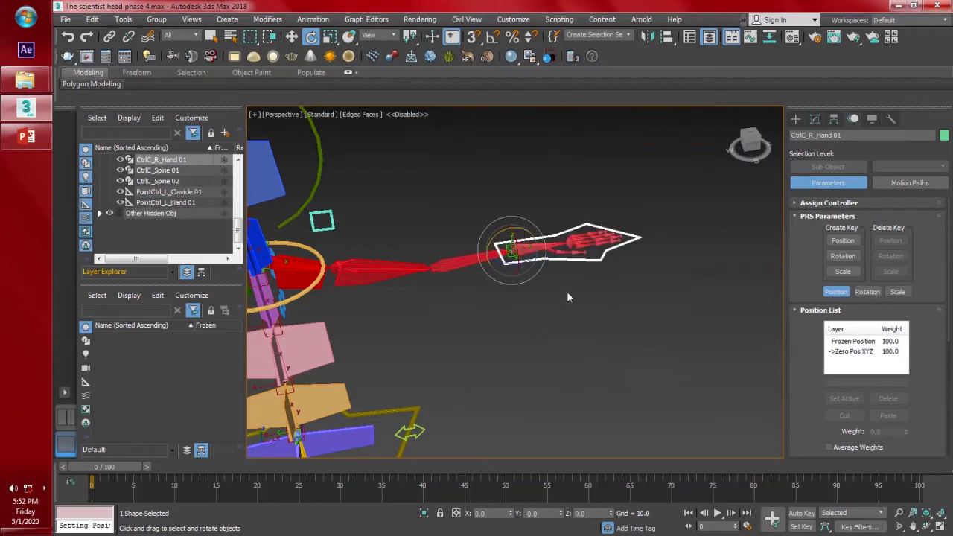
right_click(559, 234, "alt")
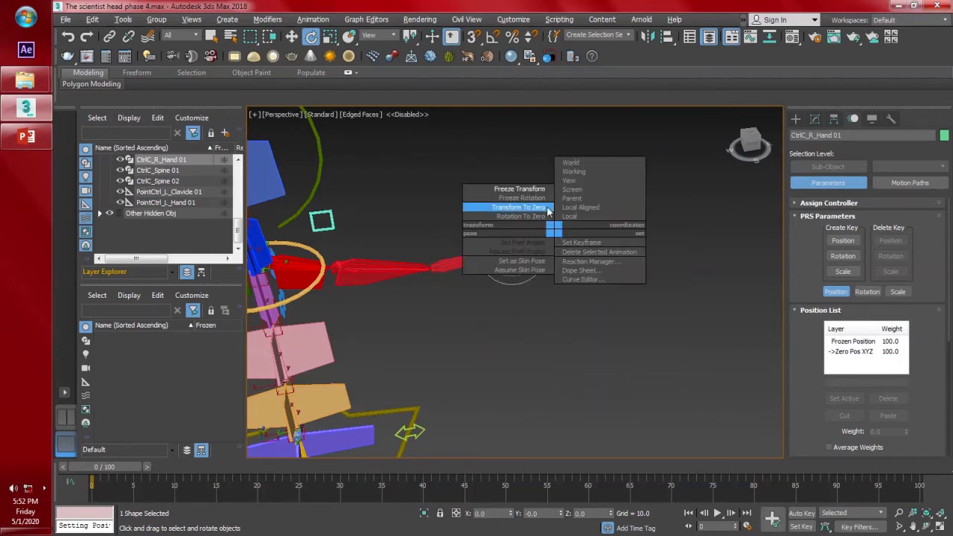
left_click(540, 207)
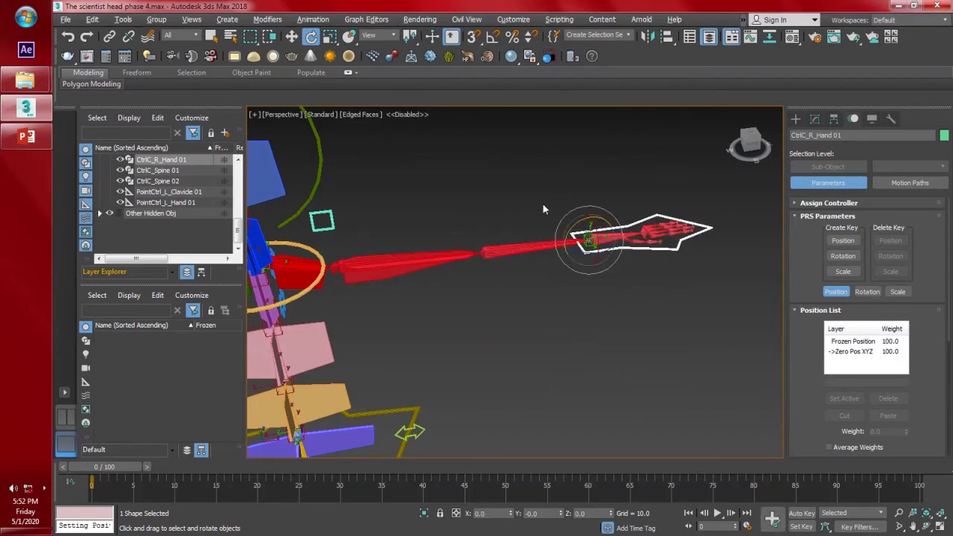
right_click(629, 224, "alt")
left_click(597, 208)
- Test-rotate CtrlC_R_Hand 01 about 67 degrees around Y and return it with Transform To Zero
left_click_drag(604, 221, 618, 297)
right_click(618, 296, "alt")
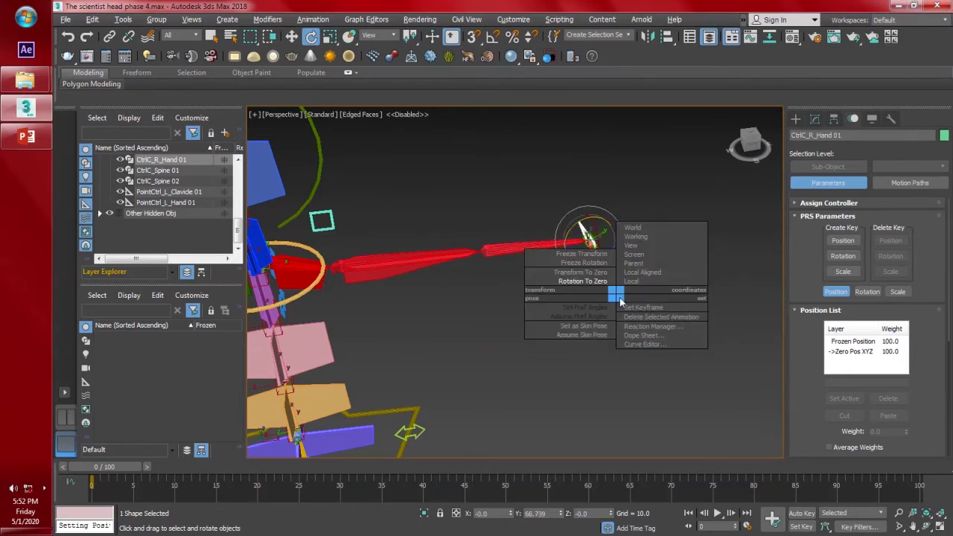
left_click(586, 274)
left_click(597, 294)
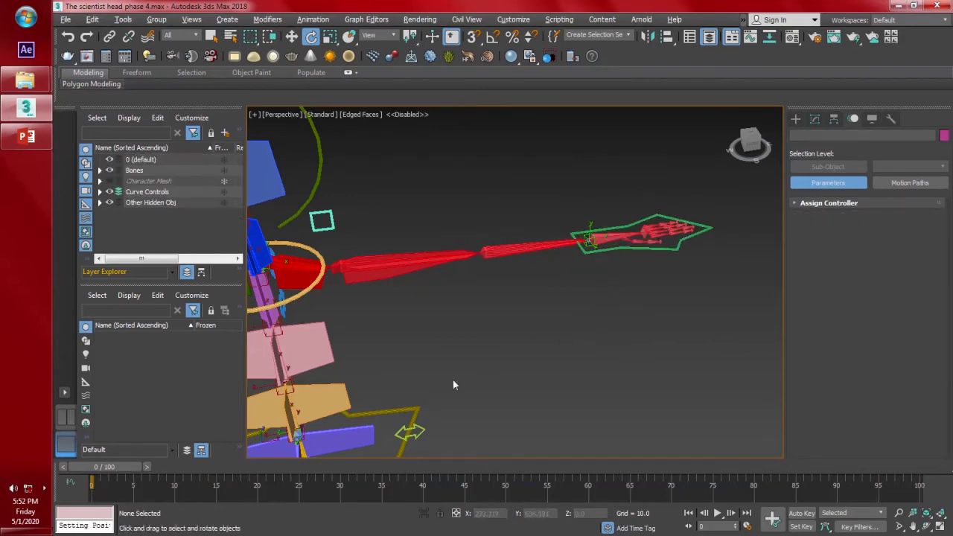
- Draw a rectangle spline about 16 long and 18 wide beside the left elbow in the Top view
middle_click_drag(547, 340, 425, 347, "alt")
key("t")
middle_click_drag(633, 320, 558, 347)
left_click(795, 119)
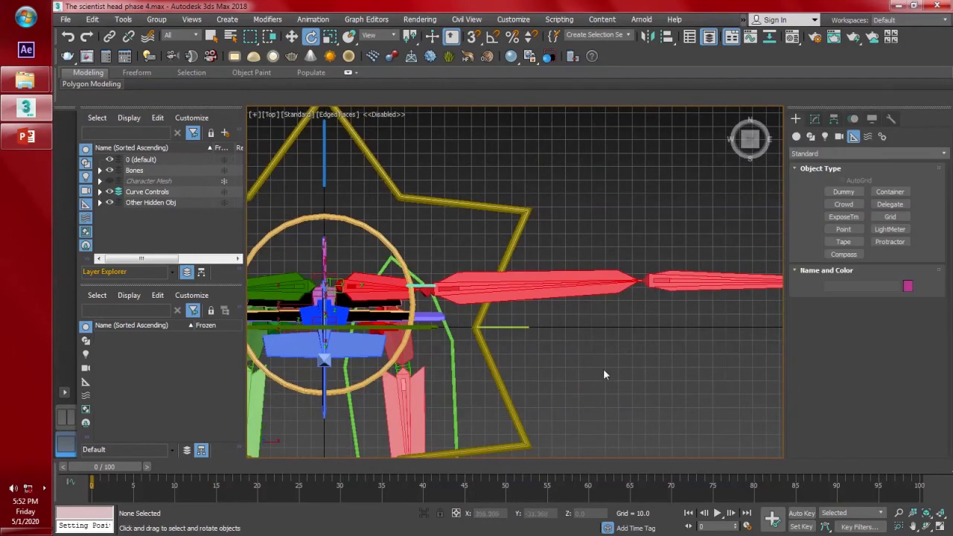
middle_click_drag(604, 375, 620, 263)
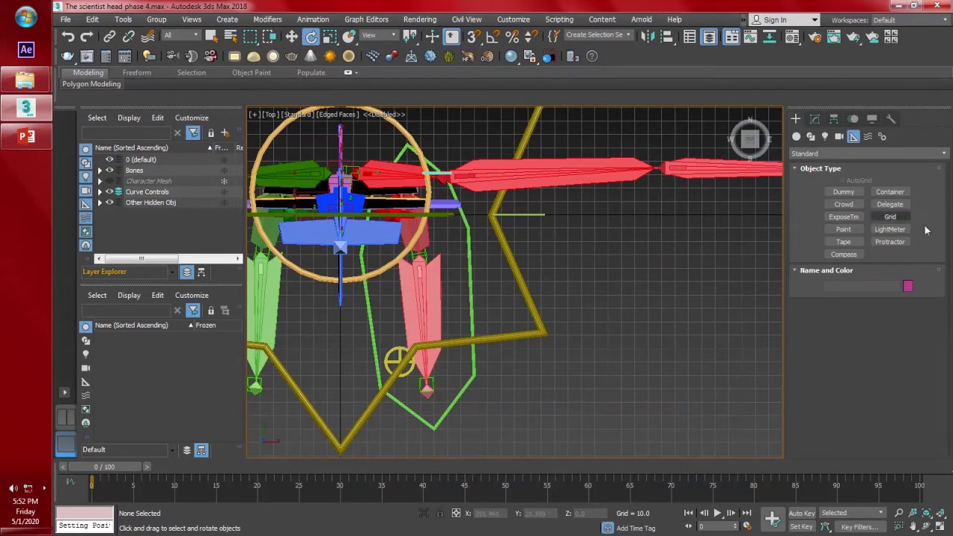
left_click(810, 137)
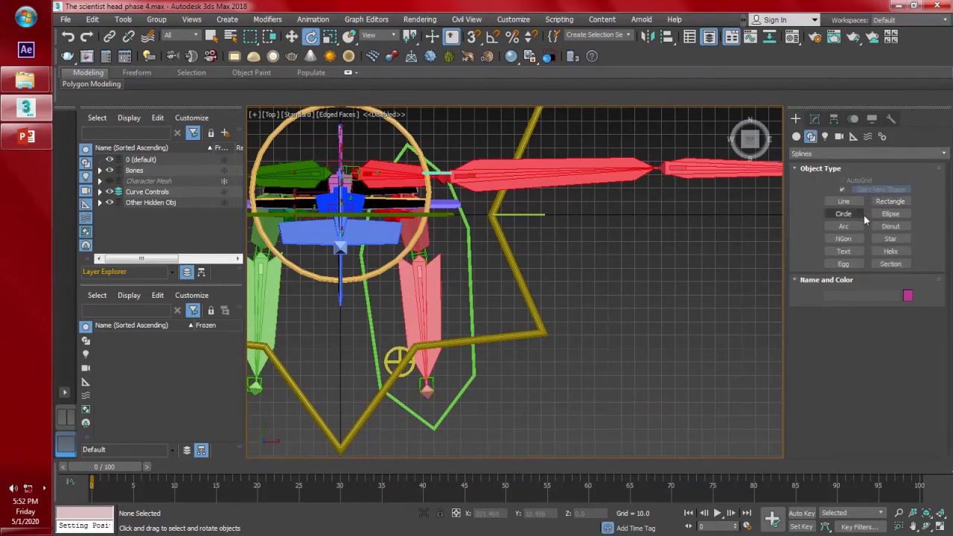
left_click(891, 201)
middle_click_drag(685, 183, 606, 313)
left_click_drag(546, 264, 573, 285)
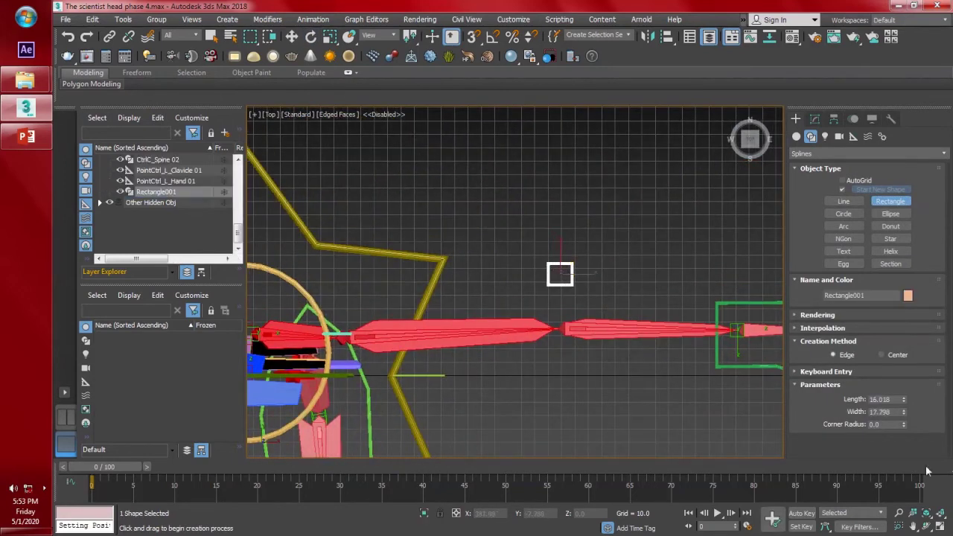
- Set both the length and the width of the new rectangle by the left elbow to 15
double_click(890, 399)
type("15")
key("Return")
key("Tab")
type("15")
key("Return")
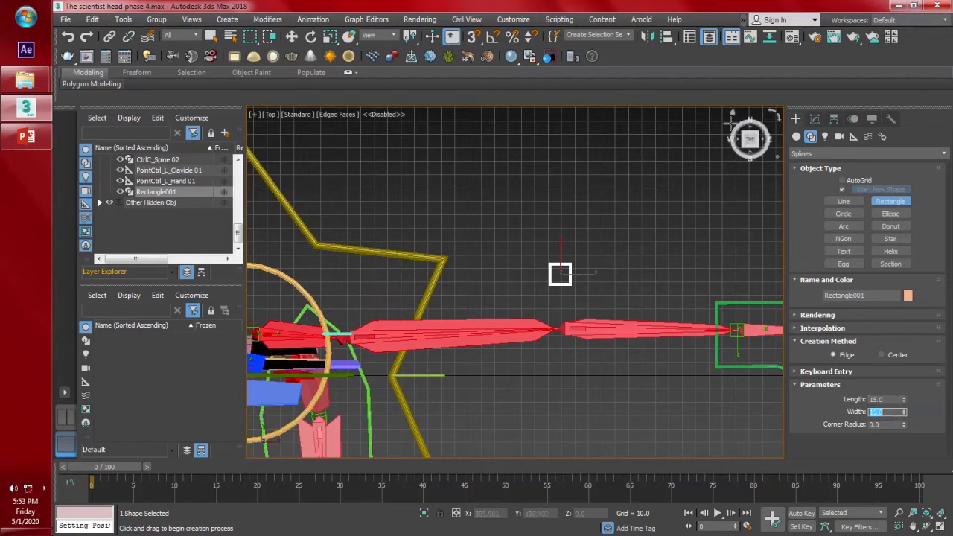
- Turn on angle snap and make two rotated copies of the square at 90-degree turns, forming three mutually perpendicular squares
left_click(493, 37)
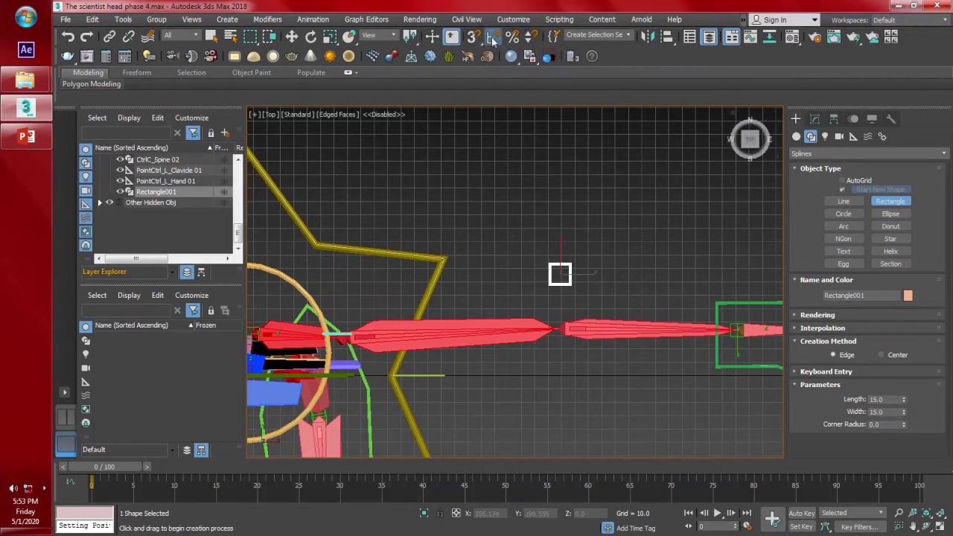
right_click(585, 280)
key("e")
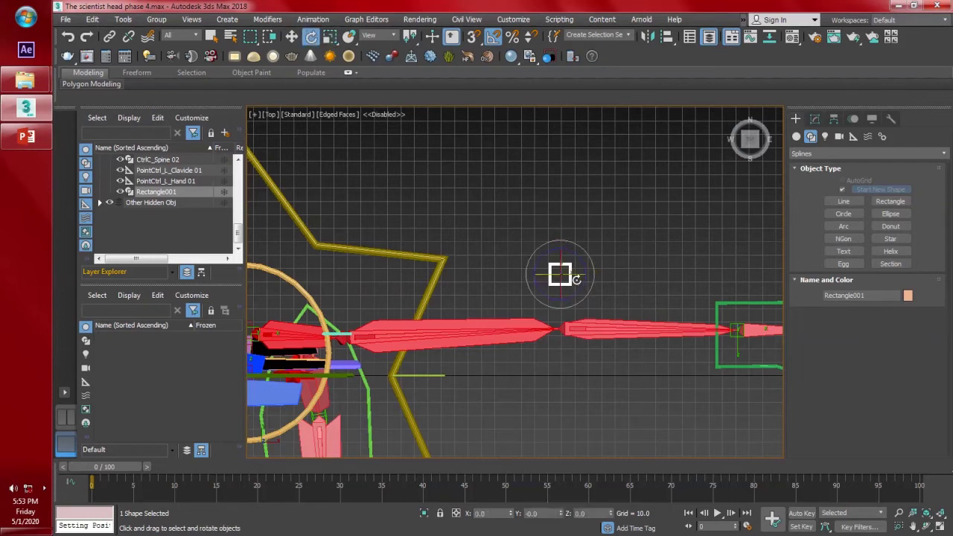
left_click_drag(571, 275, 623, 286)
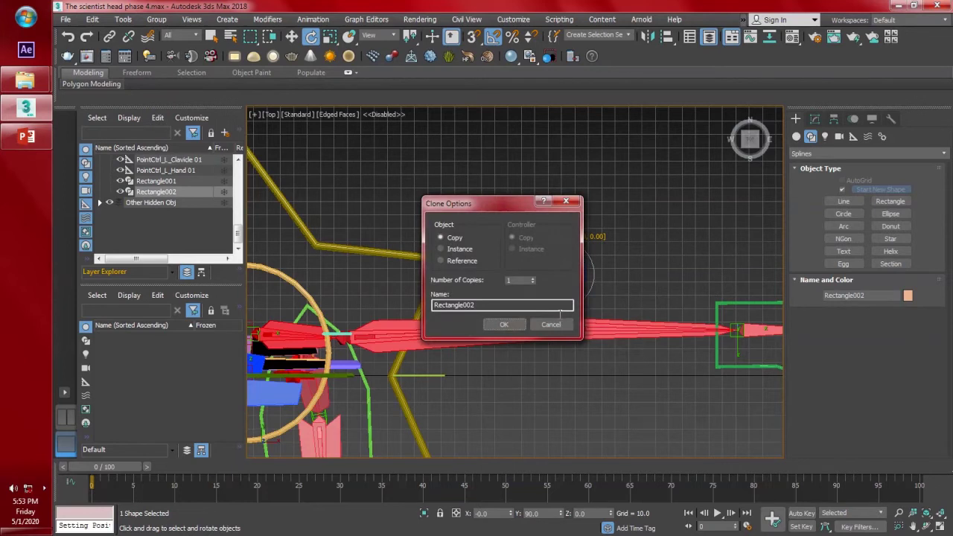
left_click(514, 325)
left_click_drag(583, 257, 593, 315)
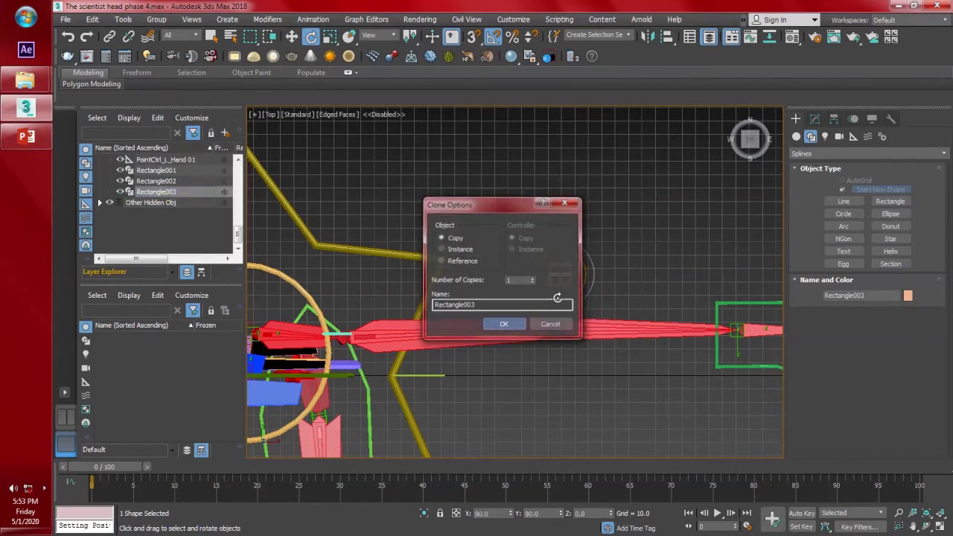
key("Return")
- Convert the original square, Rectangle001, to an Editable Spline
left_click(596, 251)
scroll(571, 273, "up", 6)
left_click(573, 261)
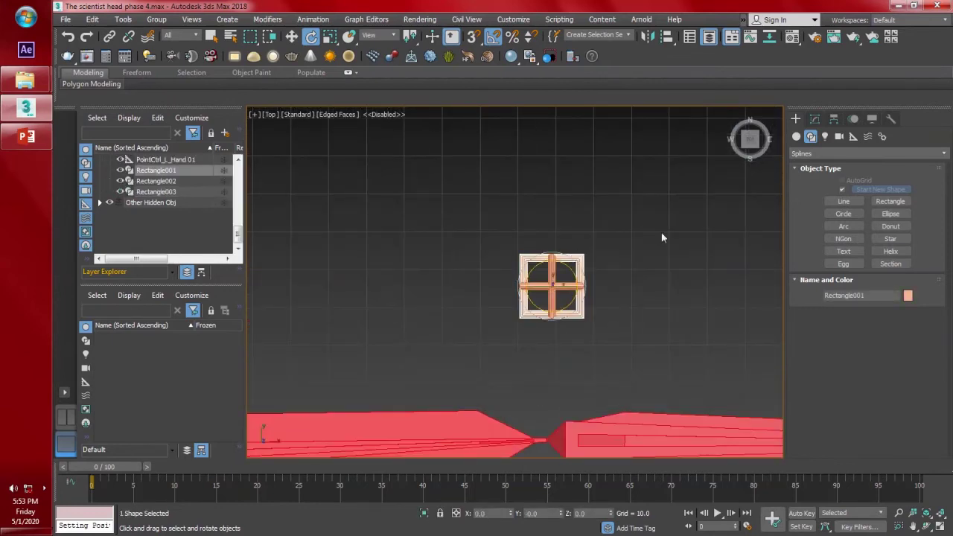
left_click(815, 119)
left_click(831, 290)
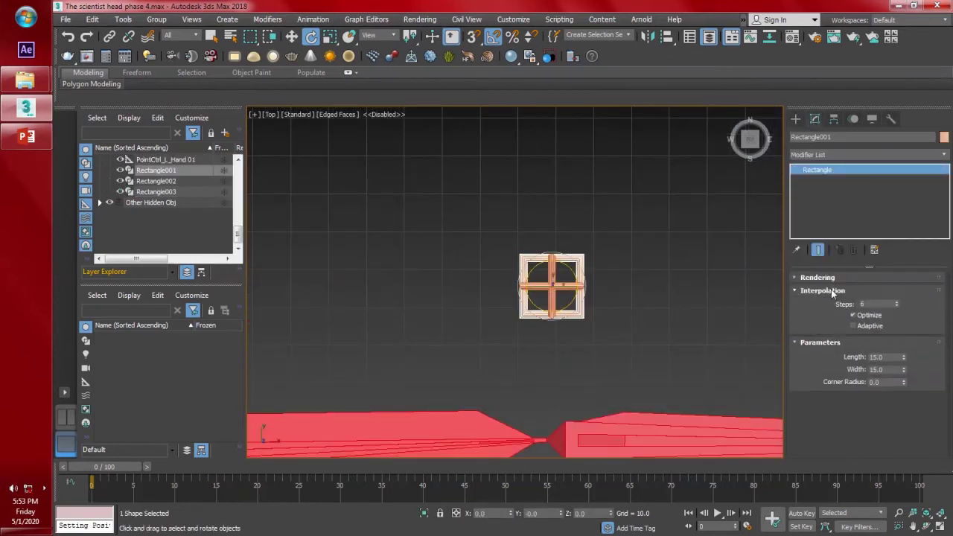
left_click(826, 278)
scroll(834, 287, "down", 3)
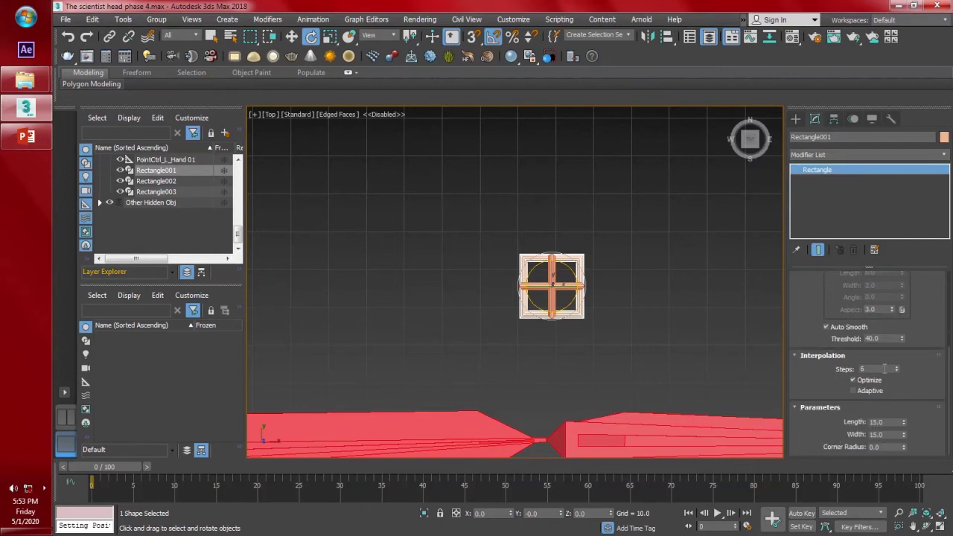
right_click(577, 260)
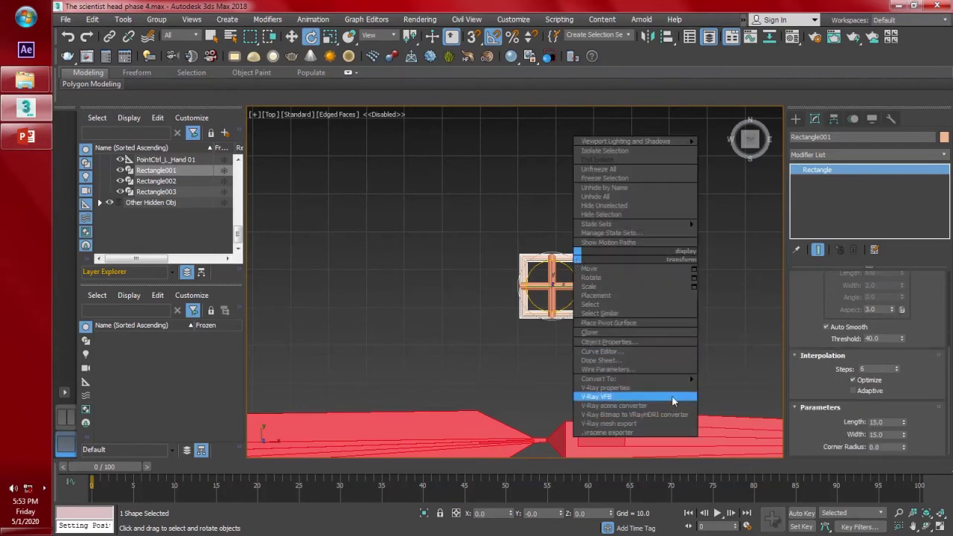
mouse_move(671, 381)
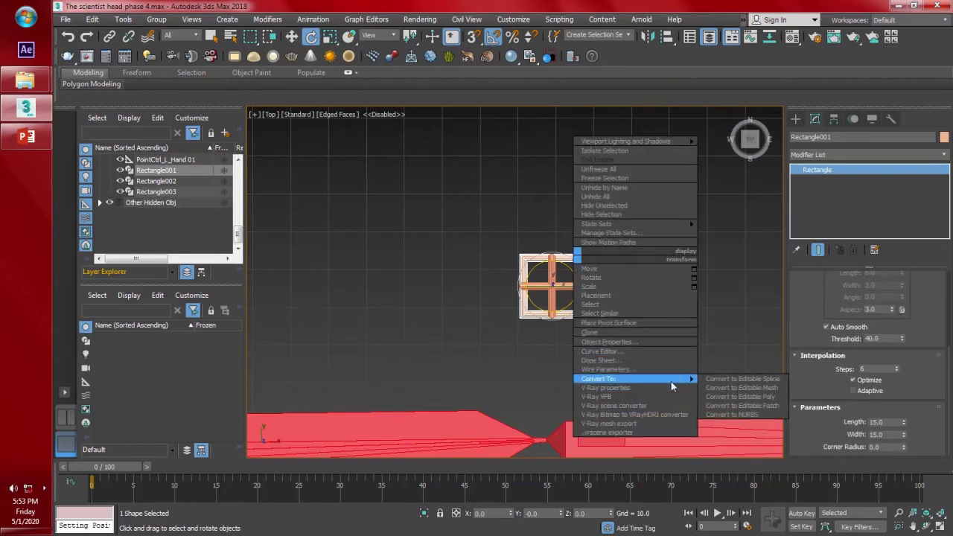
left_click(743, 379)
- Attach the two rotated square copies to Rectangle001 as one spline shape, then deselect it
scroll(931, 388, "down", 5)
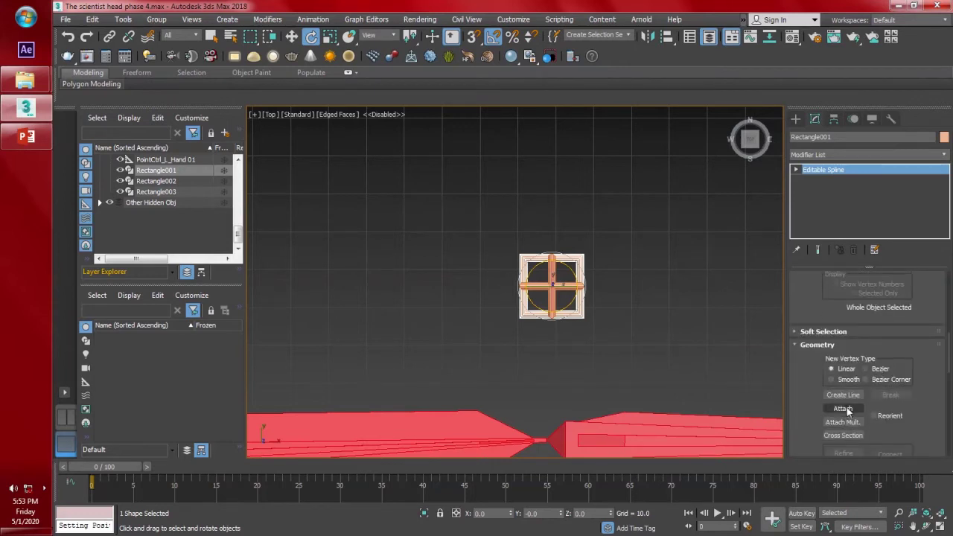
left_click(843, 408)
left_click(570, 287)
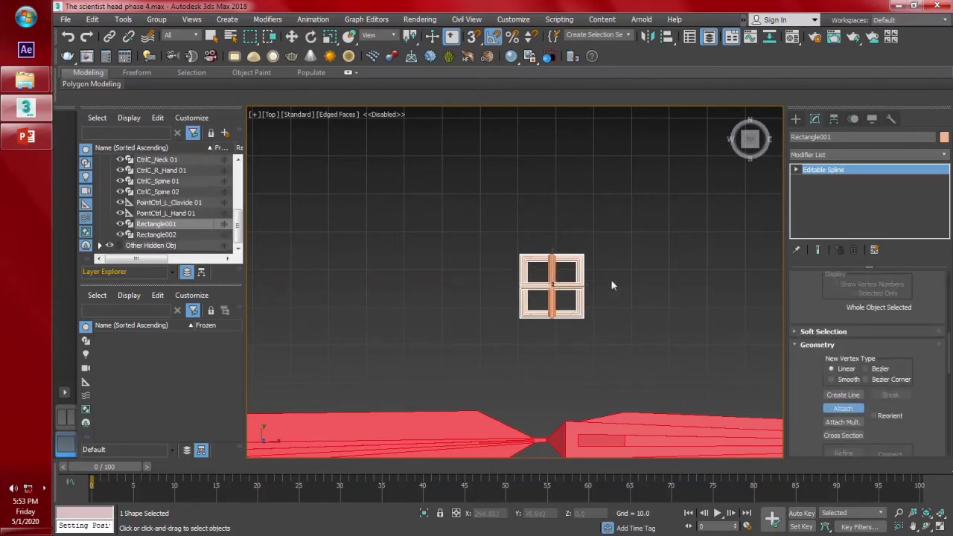
left_click(553, 274)
key("w")
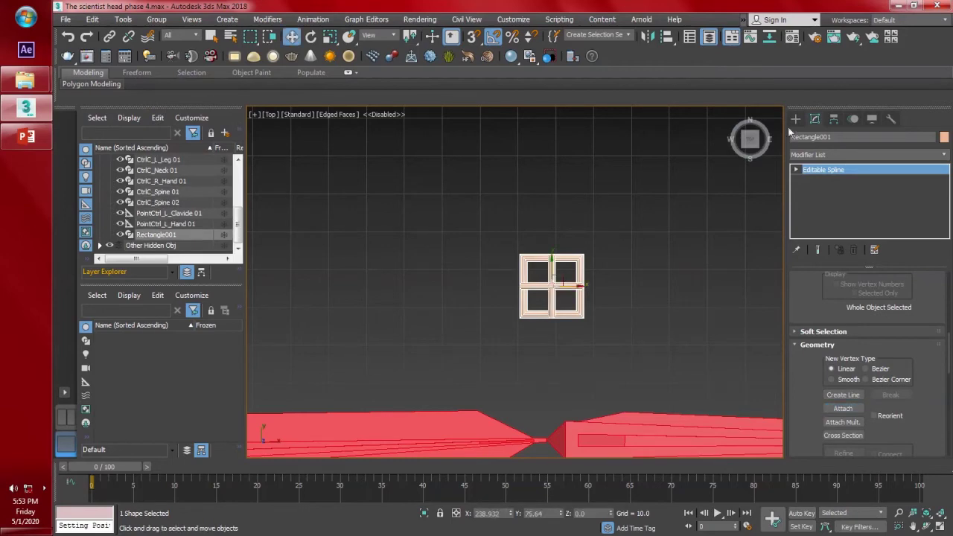
left_click(795, 119)
left_click(664, 274)
scroll(655, 281, "down", 5)
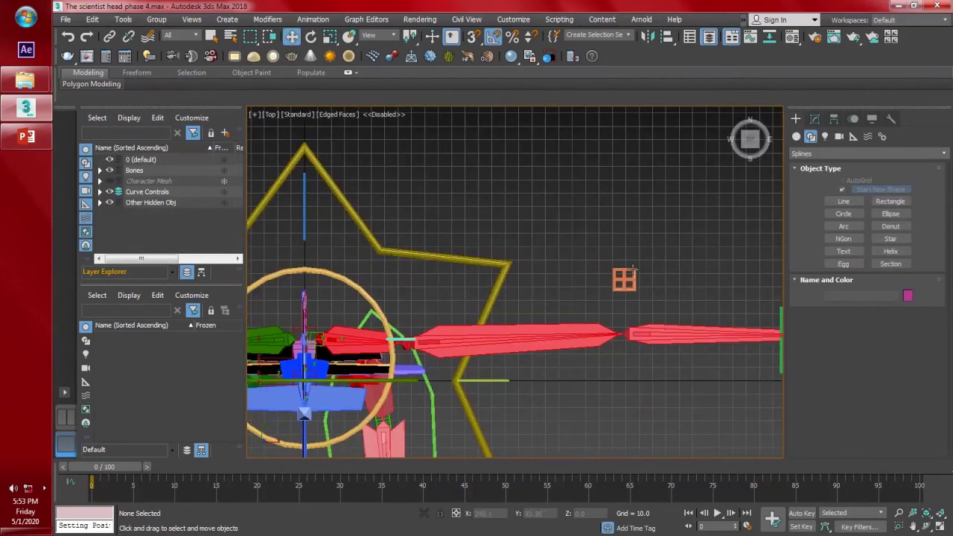
- Align the square control shape to the left forearm bone's start, and move it along Y to about 108.5, behind the elbow
left_click(627, 273)
left_click_drag(620, 264, 637, 217)
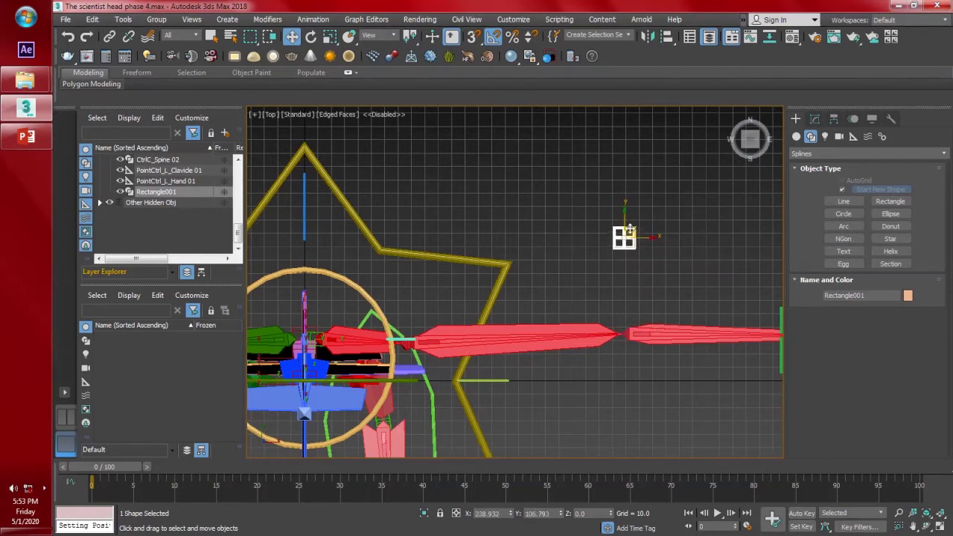
key("alt+a")
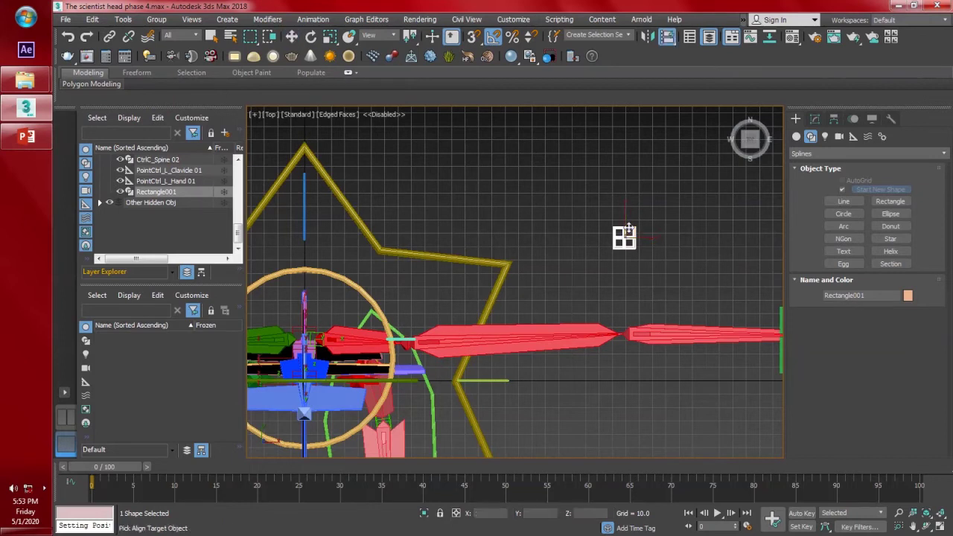
left_click(654, 334)
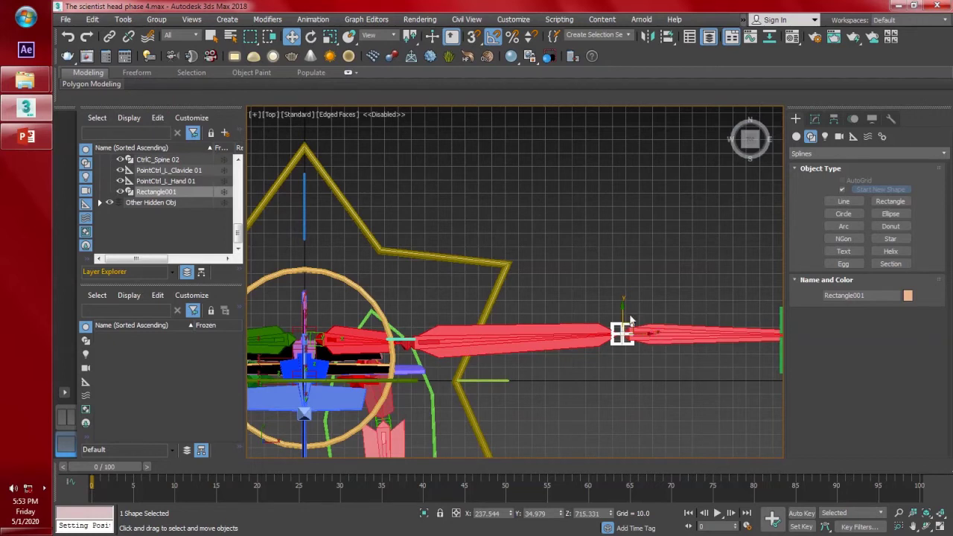
left_click_drag(623, 313, 632, 215)
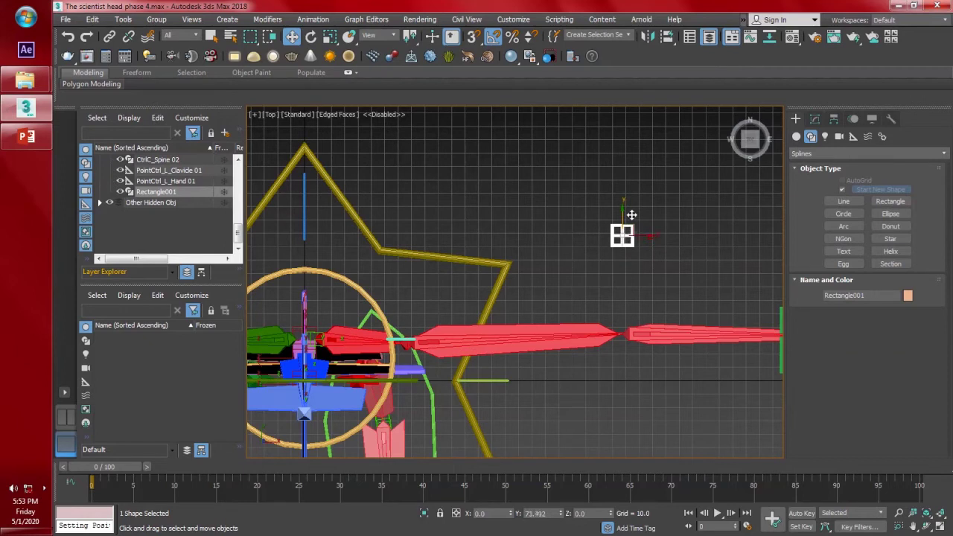
- Rename the square control shape as CtrlC_L_Elbow 01
left_click(815, 120)
left_click_drag(850, 137, 673, 148)
type("Ctl")
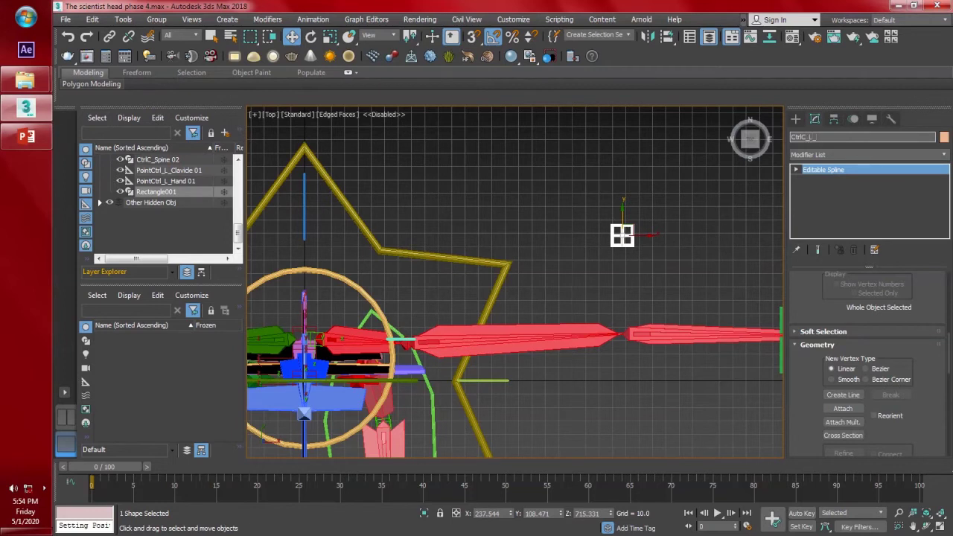
type("0")
key("Return")
- Set CtrlC_L_Elbow 01 as the IK Solver Plane target of IK Chain003 at the left wrist
scroll(692, 313, "up", 10)
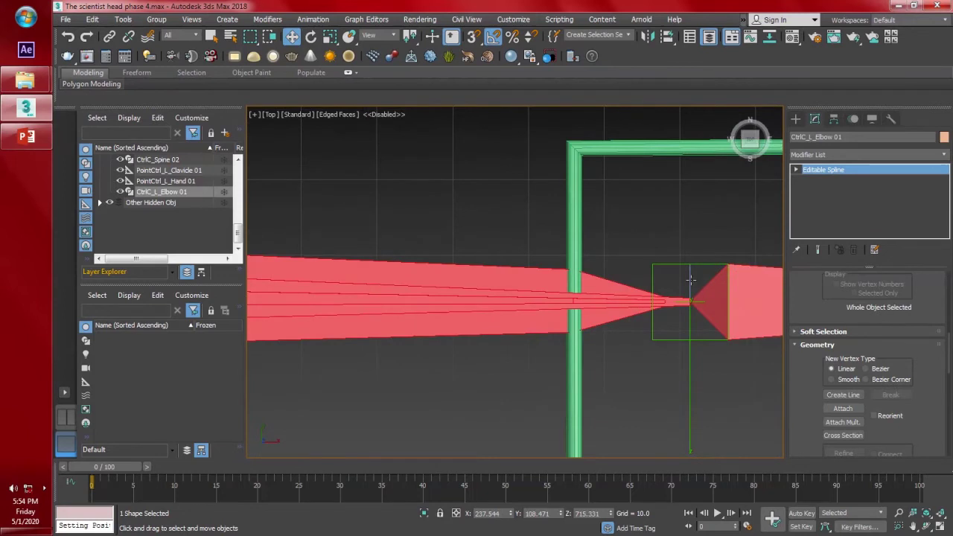
left_click(691, 281)
left_click(855, 120)
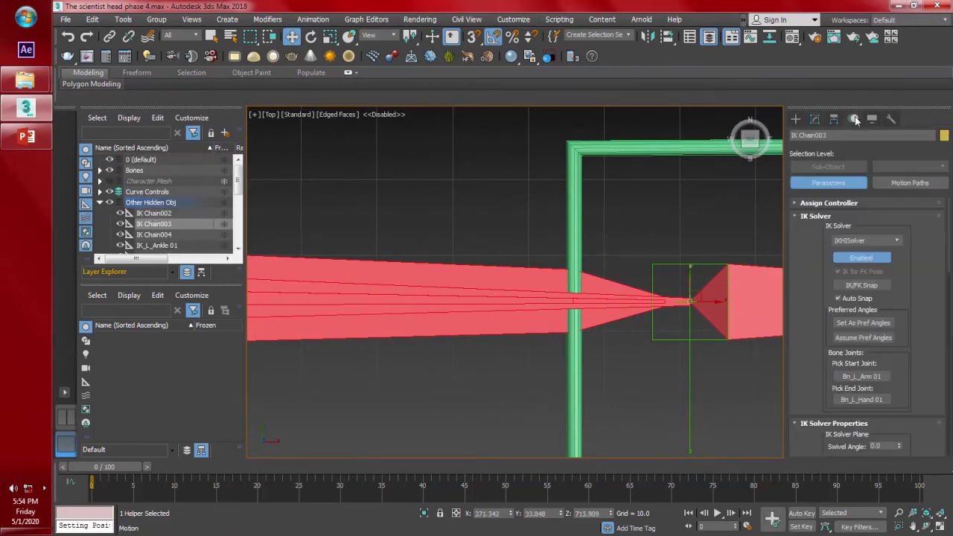
scroll(941, 321, "down", 2)
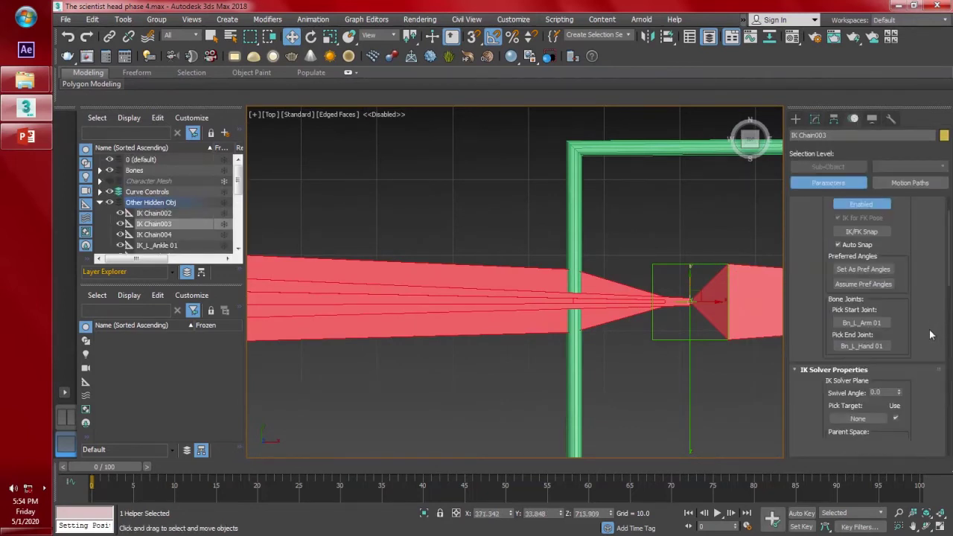
left_click(858, 419)
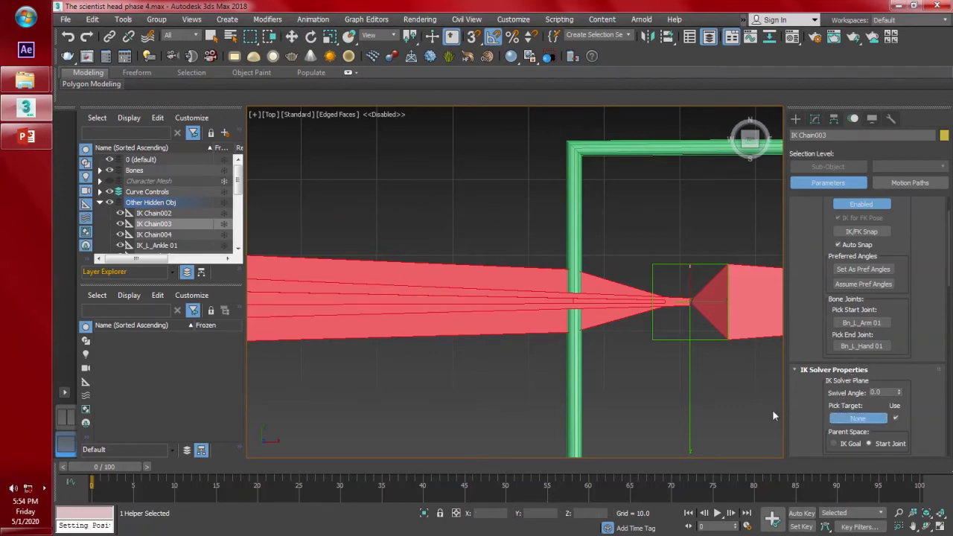
scroll(525, 264, "down", 2)
scroll(560, 322, "down", 3)
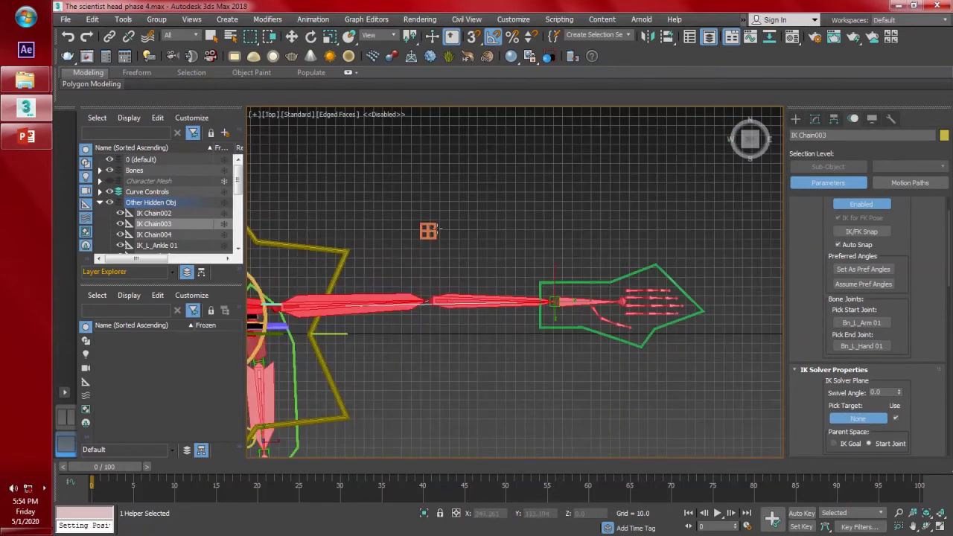
left_click(429, 229)
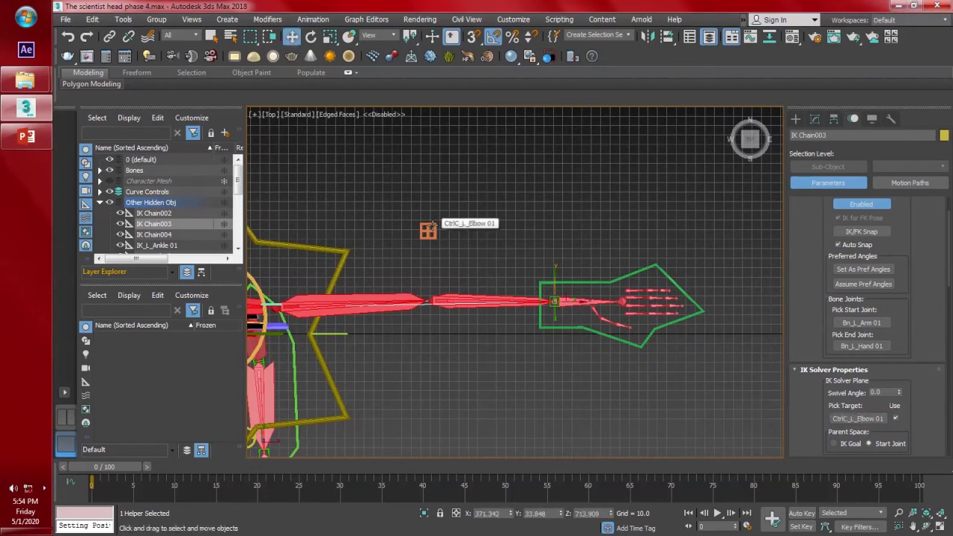
- Freeze the transforms of the CtrlC_L_Elbow 01 control
left_click(429, 229)
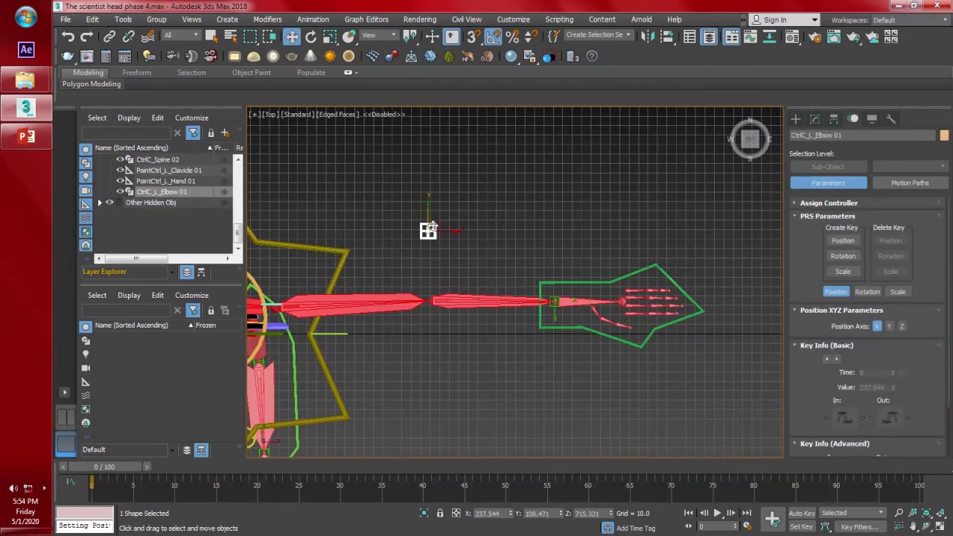
right_click(430, 229)
left_click(421, 183)
left_click(551, 344)
left_click(795, 120)
- Test the left arm IK in the perspective view by moving the hand control inward and raising the elbow control
middle_click_drag(547, 335, 559, 244, "alt")
key("p")
scroll(562, 261, "down", 2)
key("z")
scroll(564, 270, "down", 5)
scroll(610, 291, "up", 4)
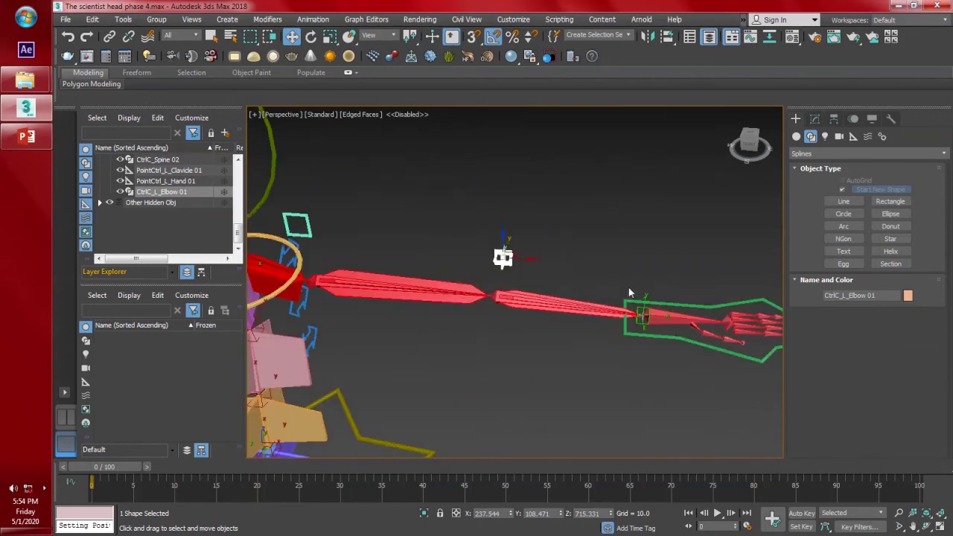
left_click(673, 306)
left_click_drag(663, 317, 637, 332)
left_click(506, 254)
left_click_drag(506, 254, 508, 138)
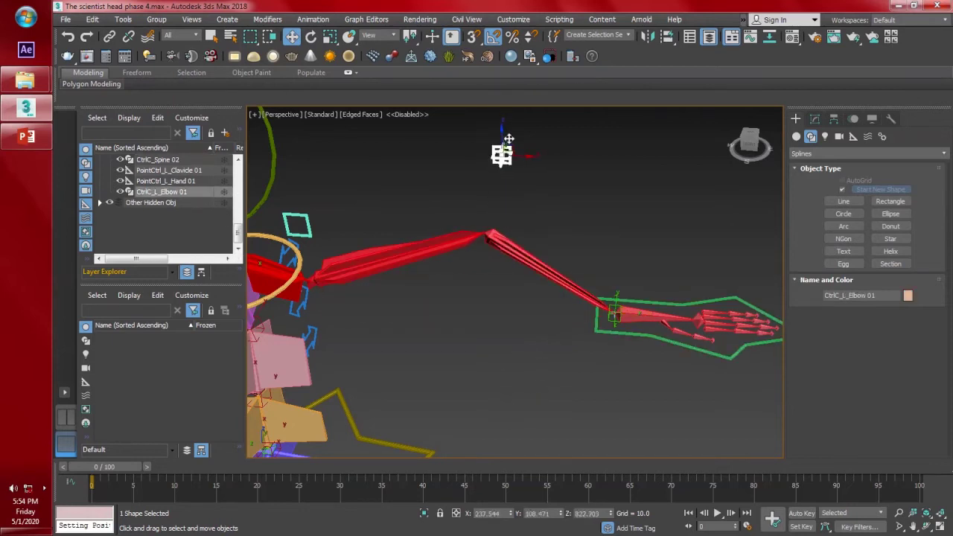
- Undo the test moves of the elbow and hand controls
key("ctrl+z")
key("ctrl+z")
middle_click_drag(596, 286, 365, 185, "alt")
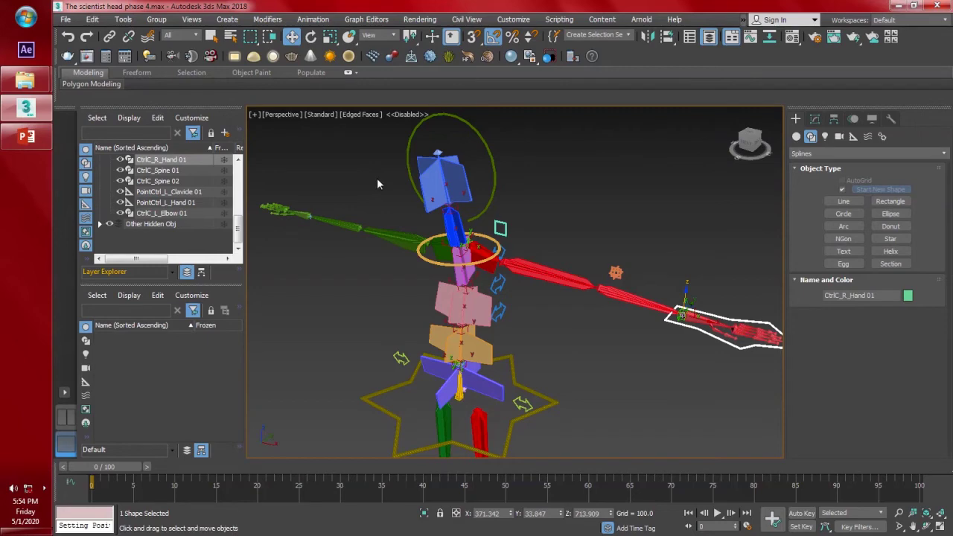
key("z")
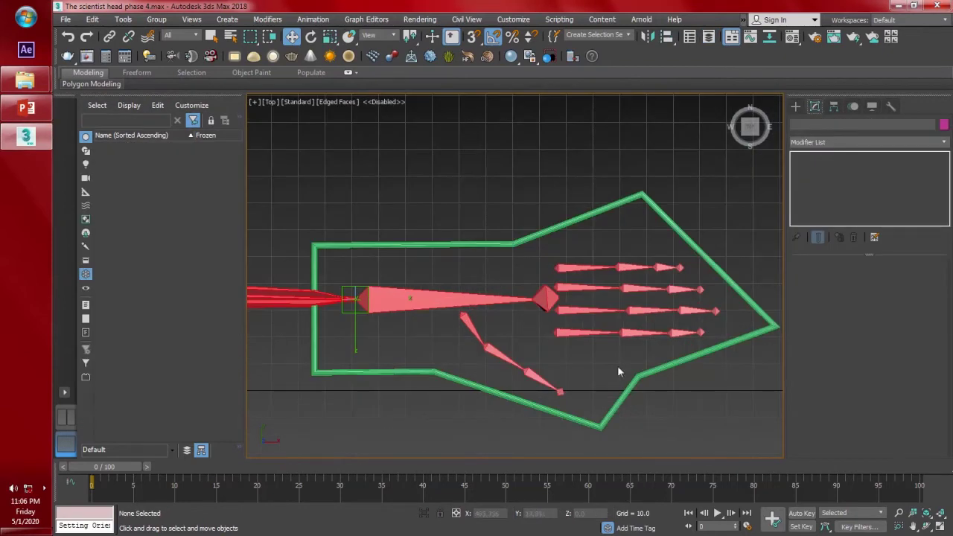
- Draw a four-sided NGon with a radius of about 7.5 beside the left hand, and scale it uniformly to about 57%
left_click(795, 106)
left_click(838, 227)
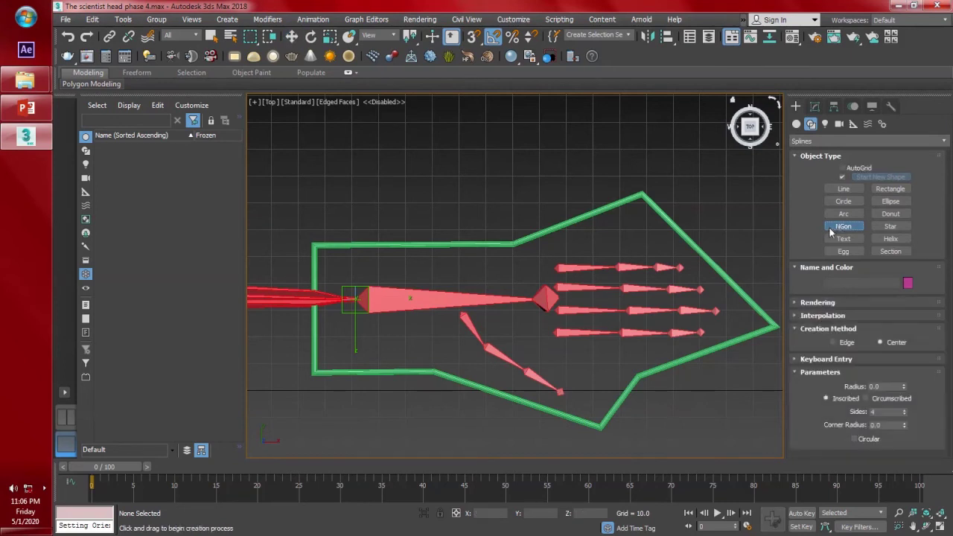
left_click_drag(447, 178, 457, 196)
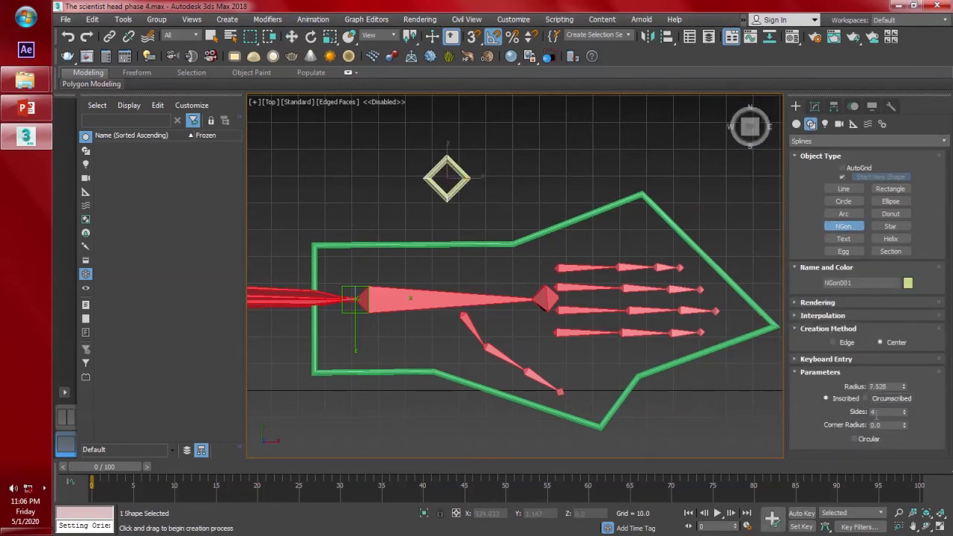
left_click(797, 302)
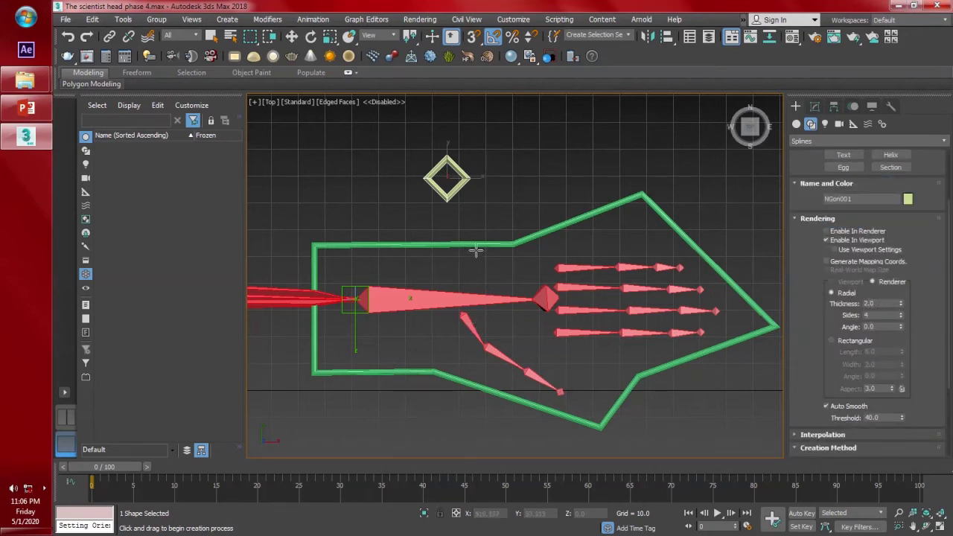
key("r")
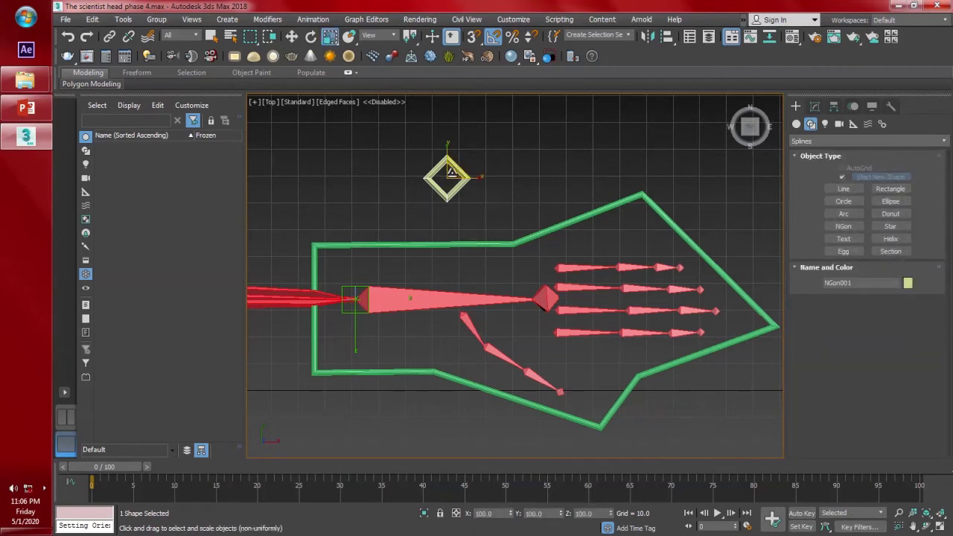
left_click_drag(452, 172, 442, 247)
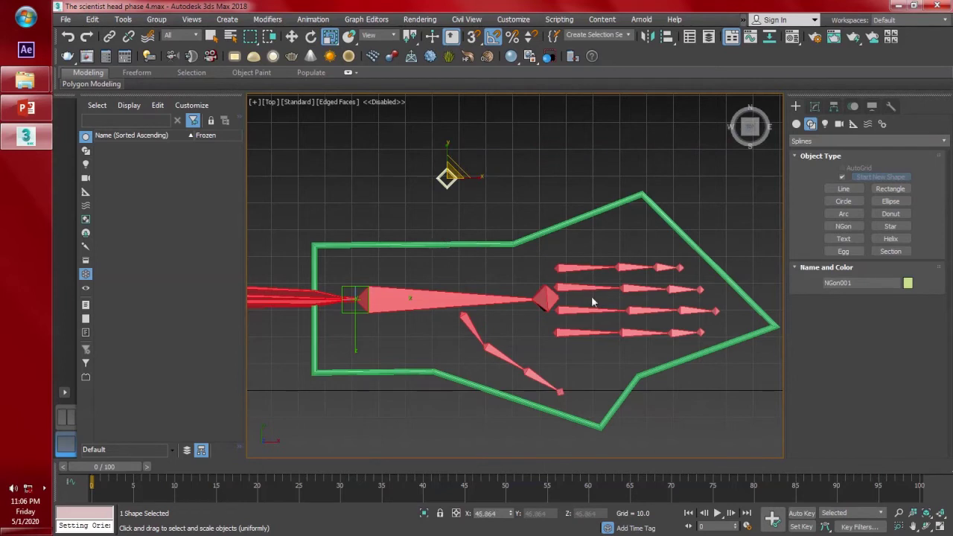
left_click_drag(450, 178, 450, 208)
- Rename the NGon as CtrlC_L_Tumb 01
left_click(815, 106)
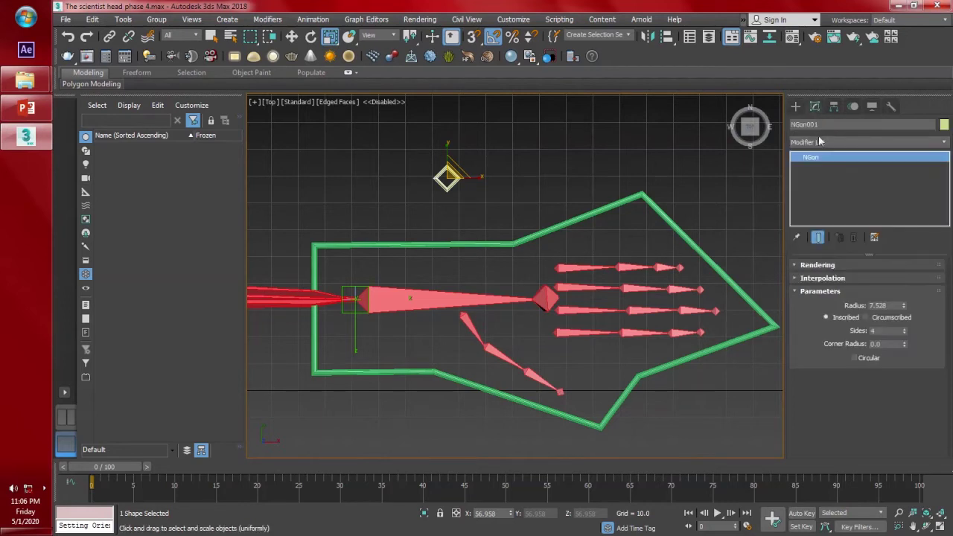
type("CtrlC_L_Tu")
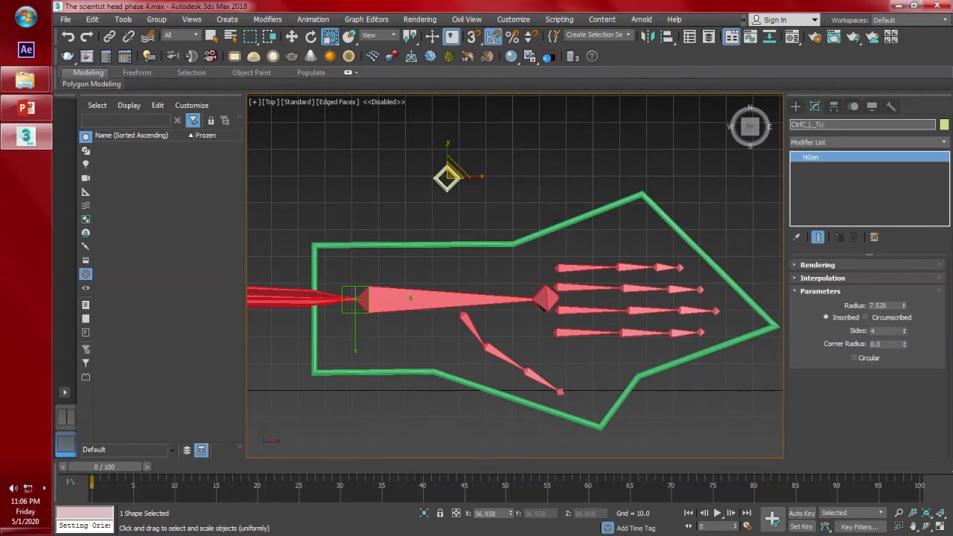
type("mb 01")
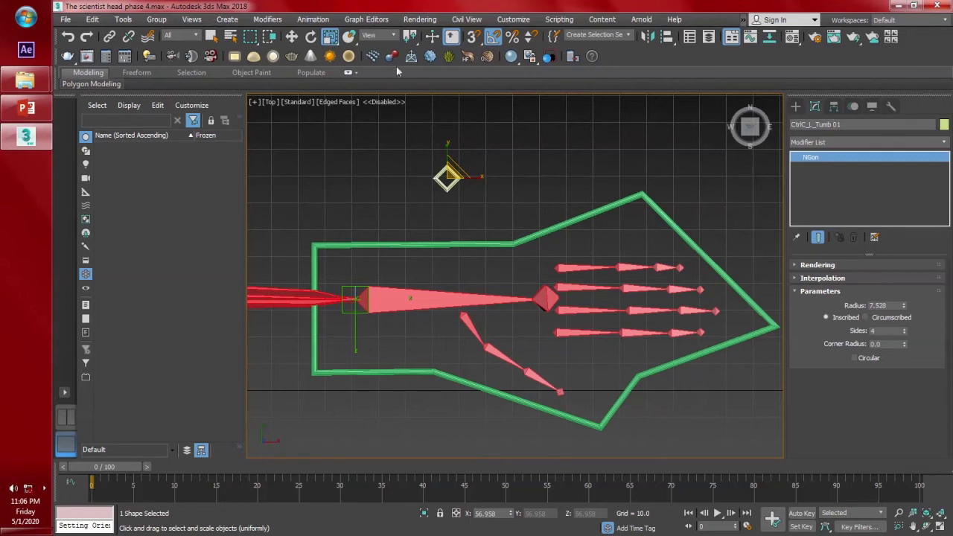
- Align CtrlC_L_Tumb 01 to bone Bn_L_Thumb 01, pivot to pivot, on X, Y and Z for both position and orientation
type("w")
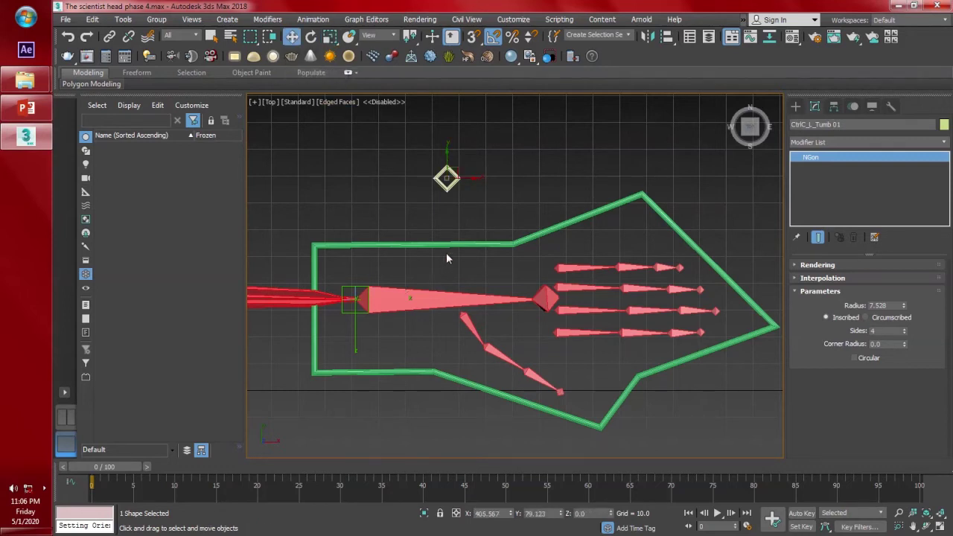
key("alt+a")
left_click(467, 326)
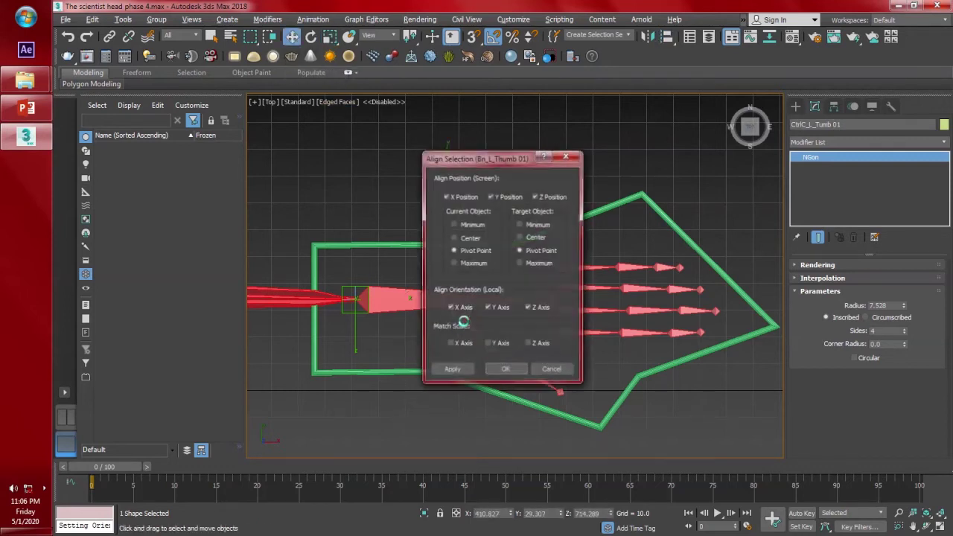
left_click(504, 370)
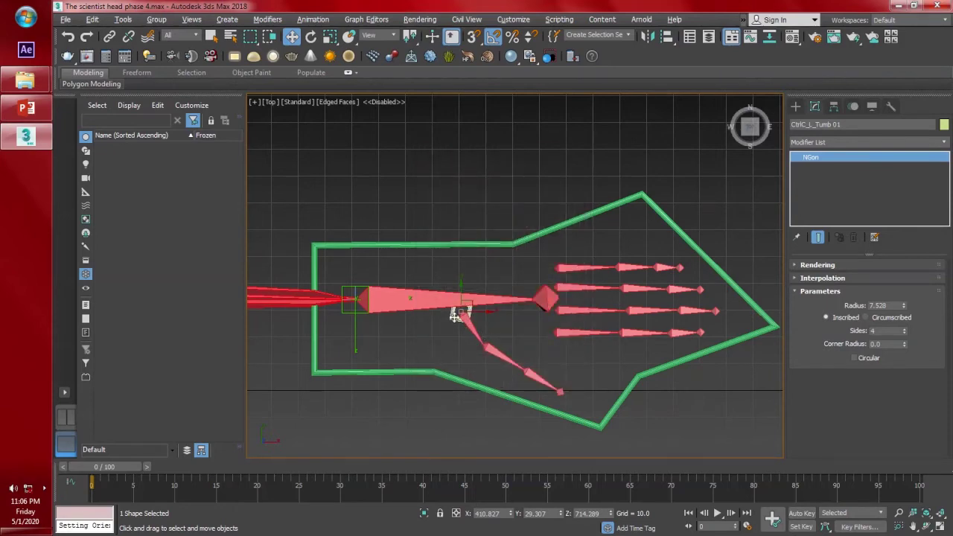
- Convert the CtrlC_L_Tumb 01 shape to an Editable Spline
scroll(476, 319, "up", 8)
right_click(477, 334)
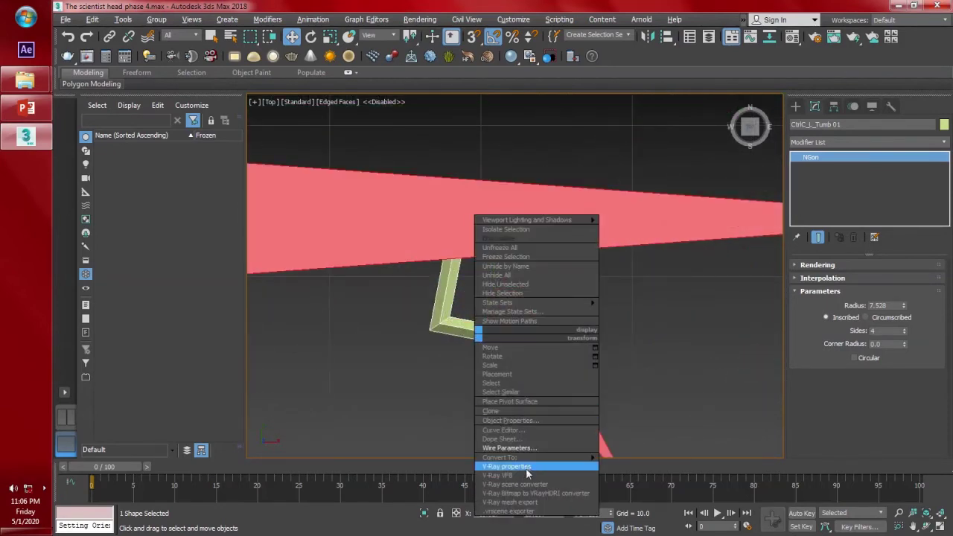
mouse_move(566, 462)
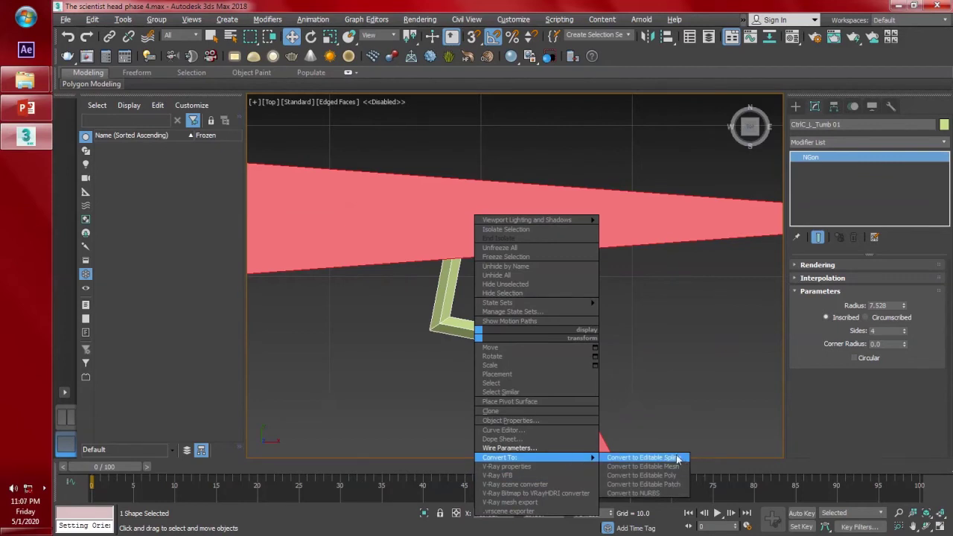
left_click(642, 457)
- Rotate the thumb control's spline at Spline sub-object level in Local coordinates so that it stands edge-on at the thumb bone's base
left_click(797, 158)
left_click(821, 188)
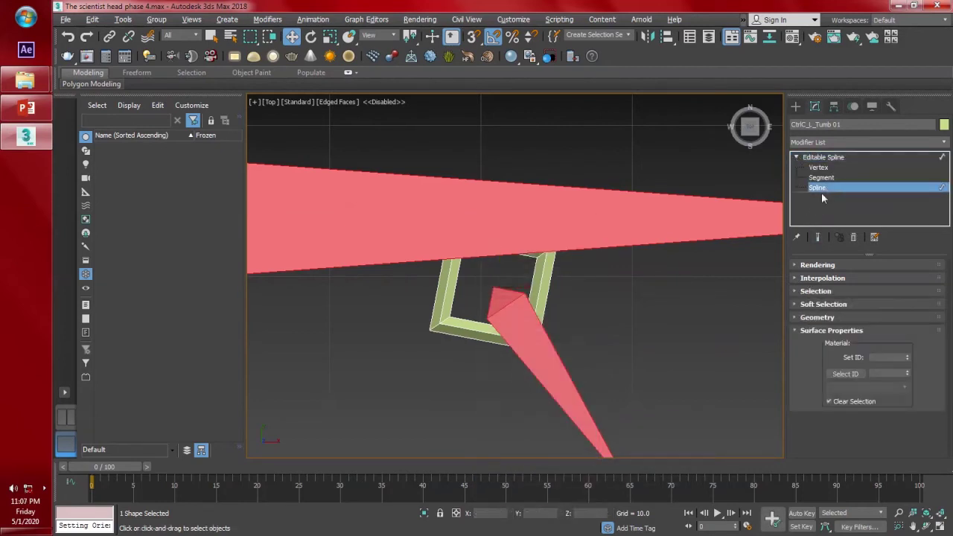
left_click(540, 286)
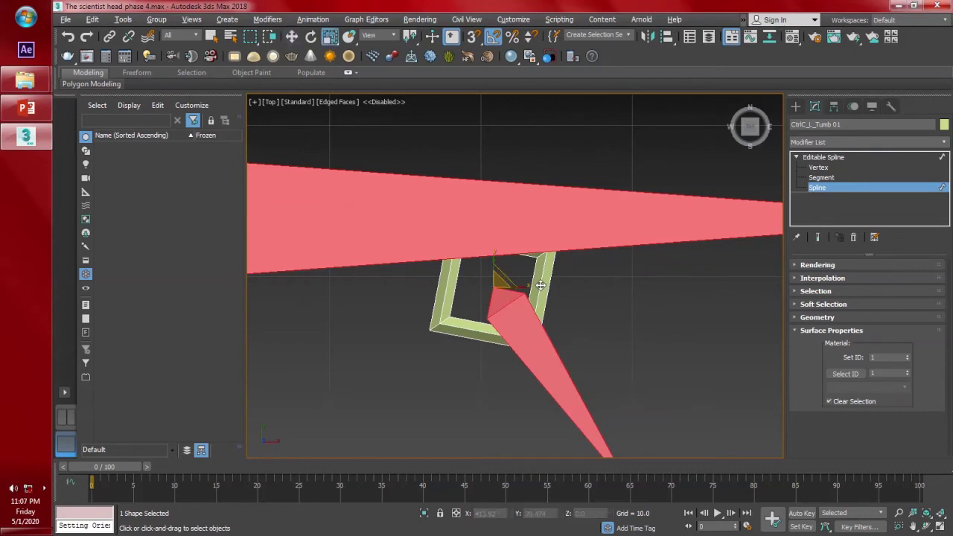
key("e")
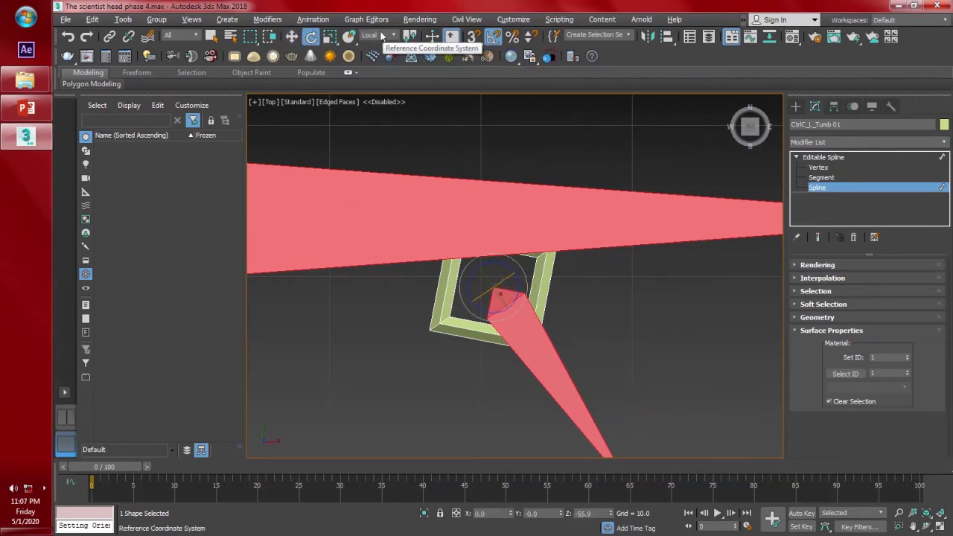
left_click_drag(507, 285, 554, 264)
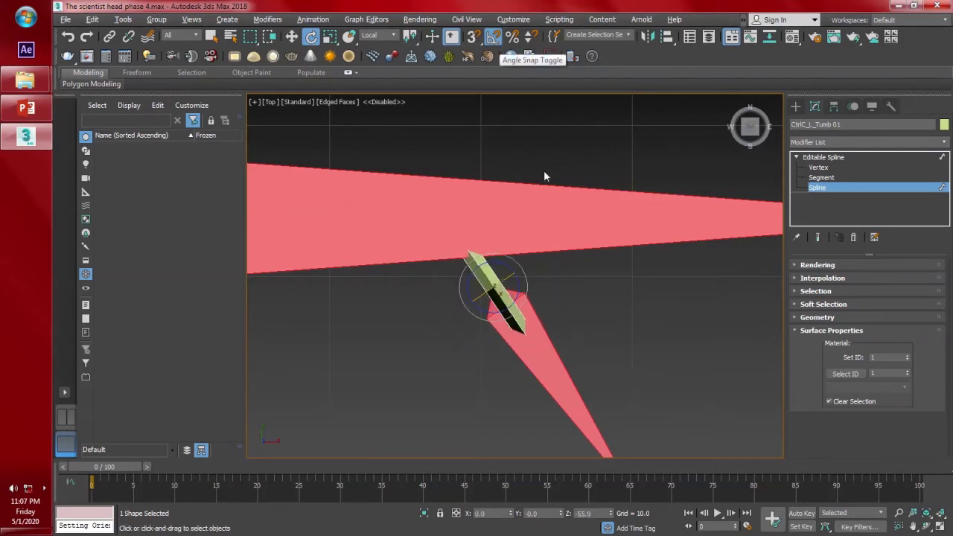
- Switch the reference coordinate system to View and leave the Spline sub-object level of CtrlC_L_Tumb 01
left_click(671, 290)
left_click(494, 293)
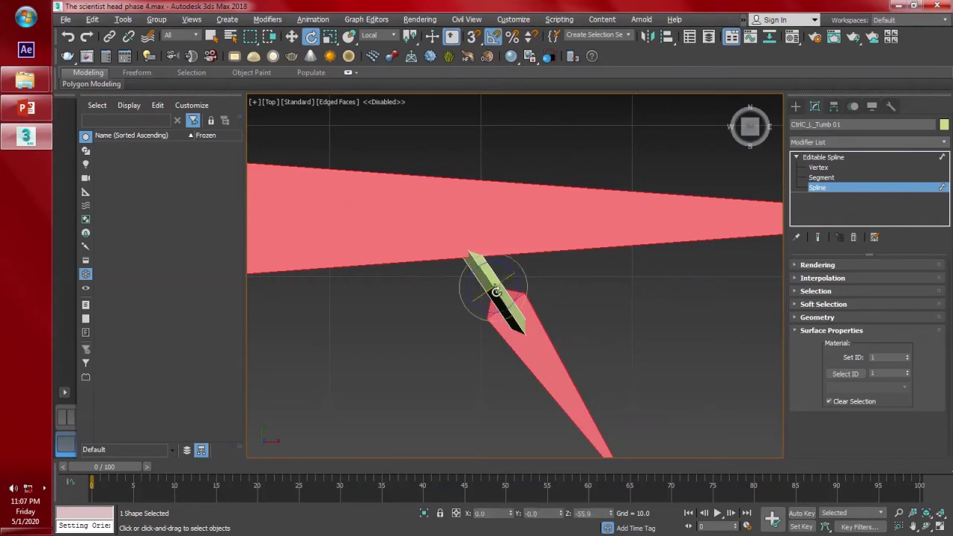
left_click(380, 35)
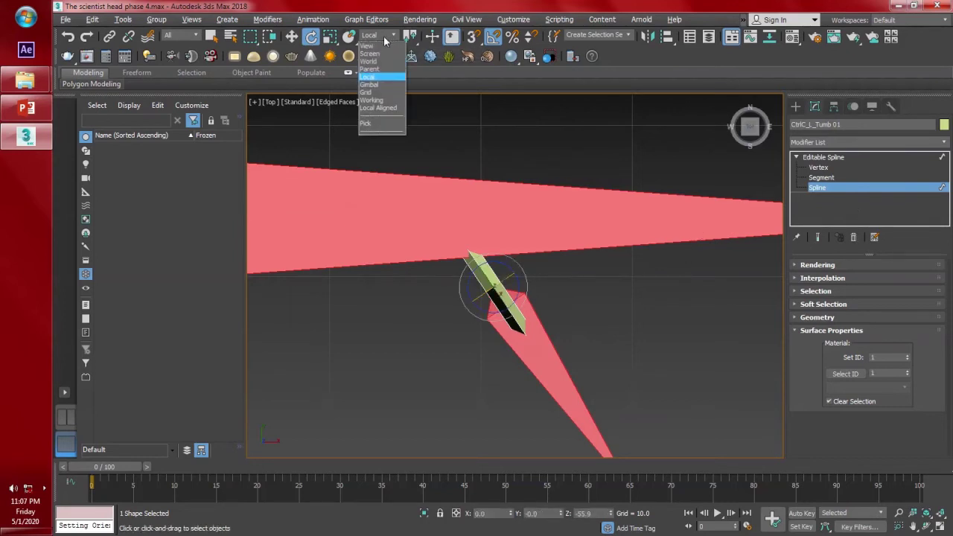
left_click(381, 48)
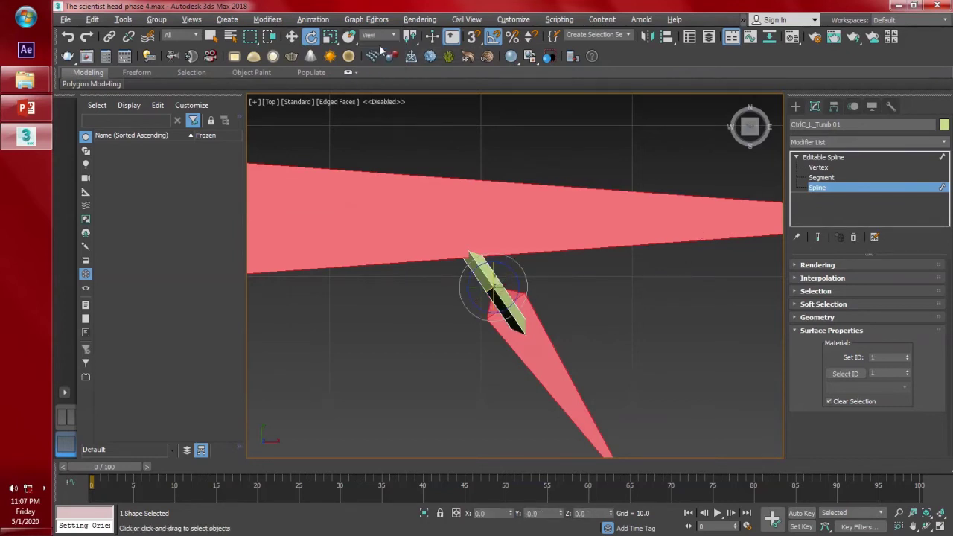
left_click(795, 106)
left_click(816, 108)
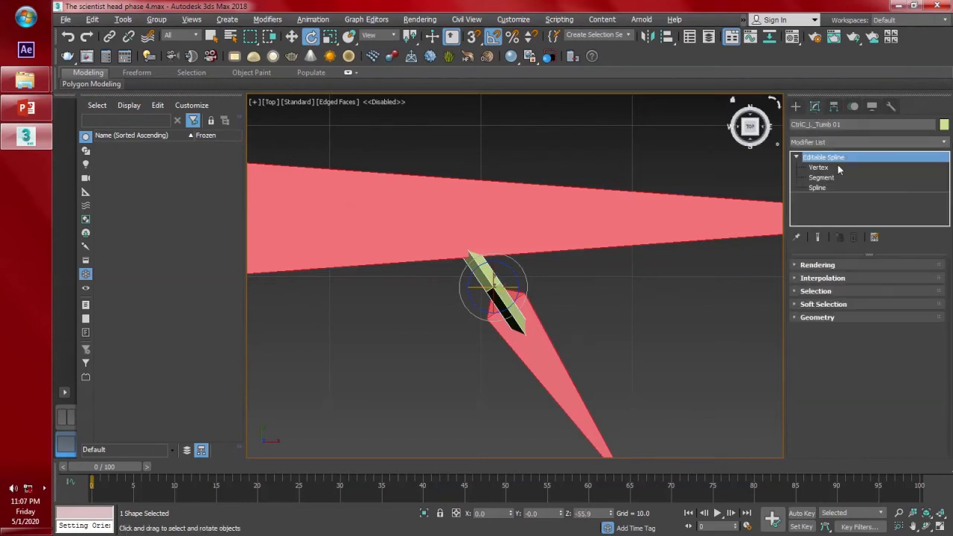
- With Affect Object Only, move the thumb control's shape straight up in the Front view, clear of the arm bones, leaving its pivot in place
left_click(834, 107)
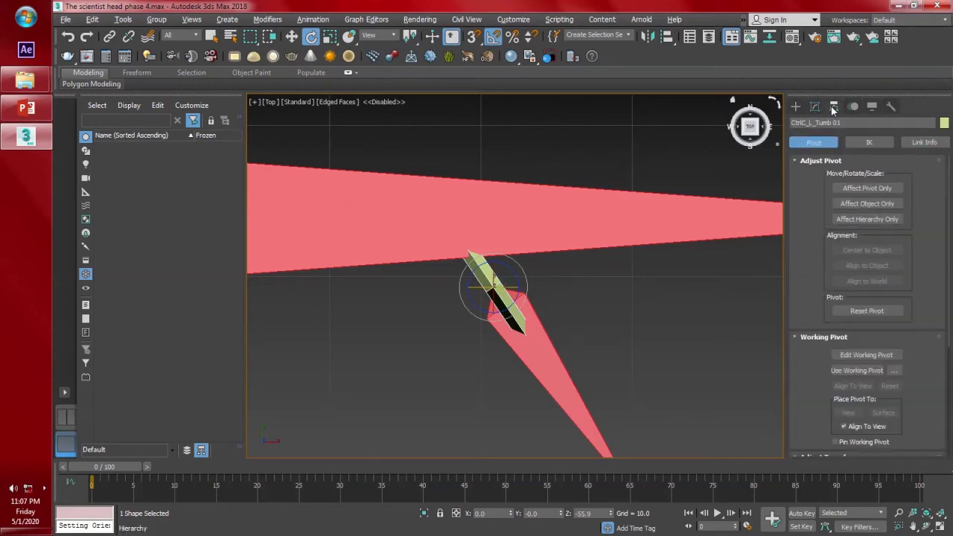
left_click(851, 205)
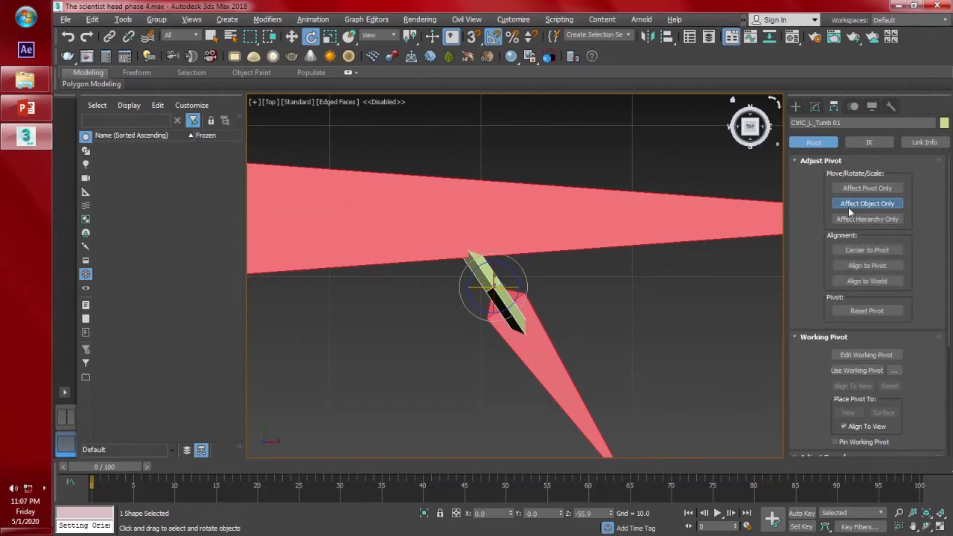
key("f")
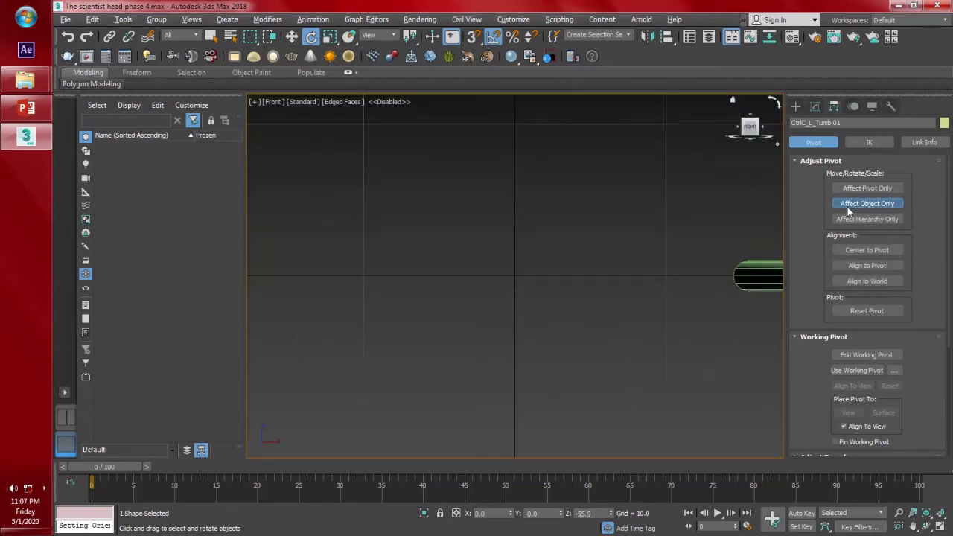
key("z")
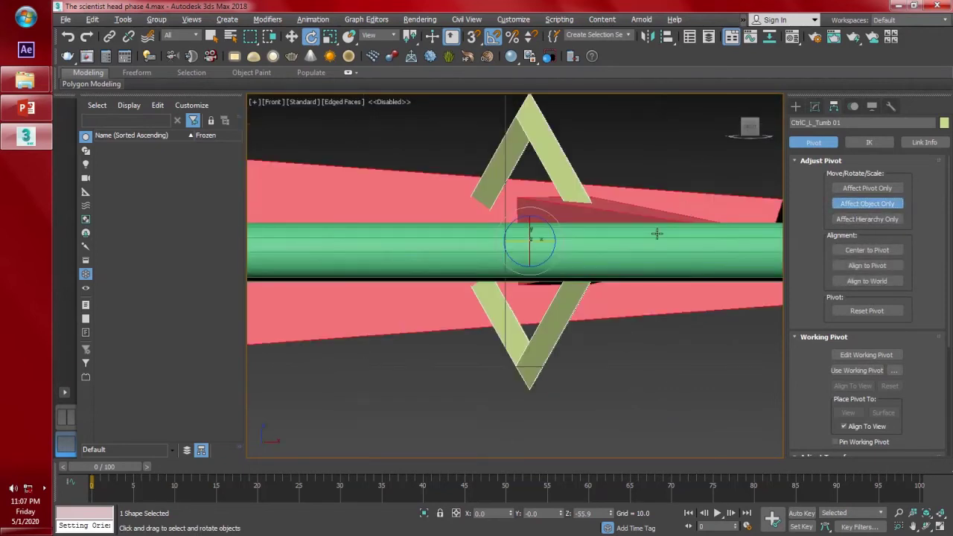
scroll(546, 322, "down", 2)
scroll(545, 322, "down", 8)
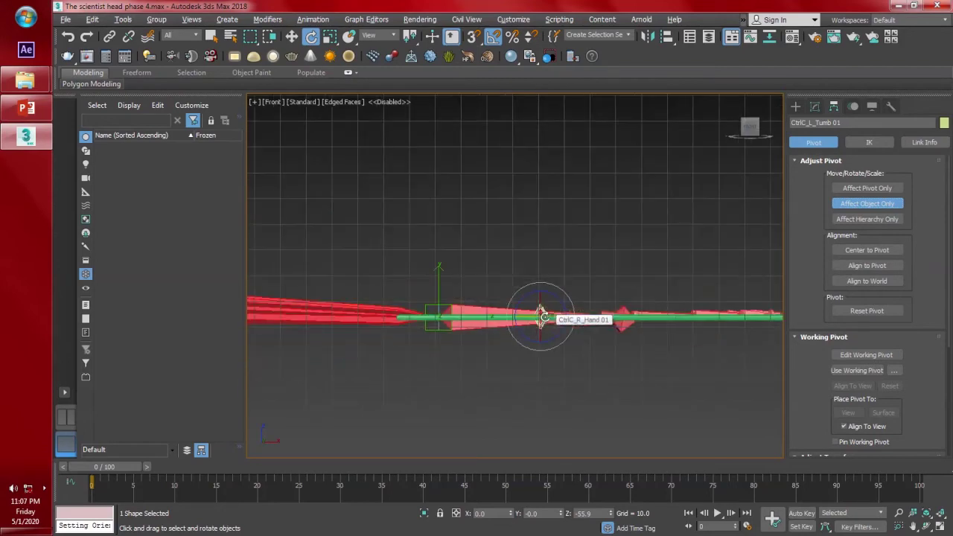
key("w")
left_click_drag(543, 292, 545, 211)
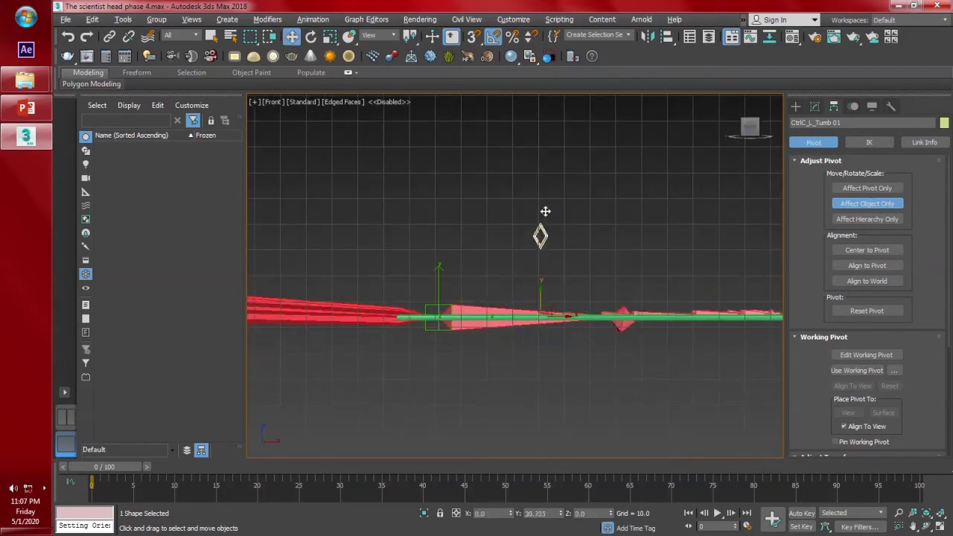
left_click(862, 204)
- Apply an Orientation Constraint to bone Bn_L_Thumb 01 with CtrlC_L_Tumb 01 as its target
middle_click_drag(580, 314, 594, 358, "alt")
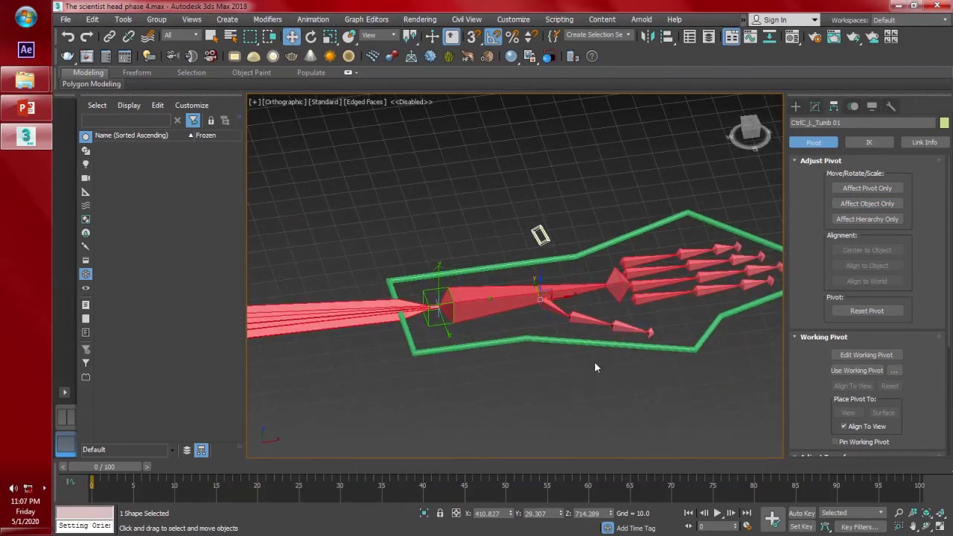
scroll(561, 285, "up", 2)
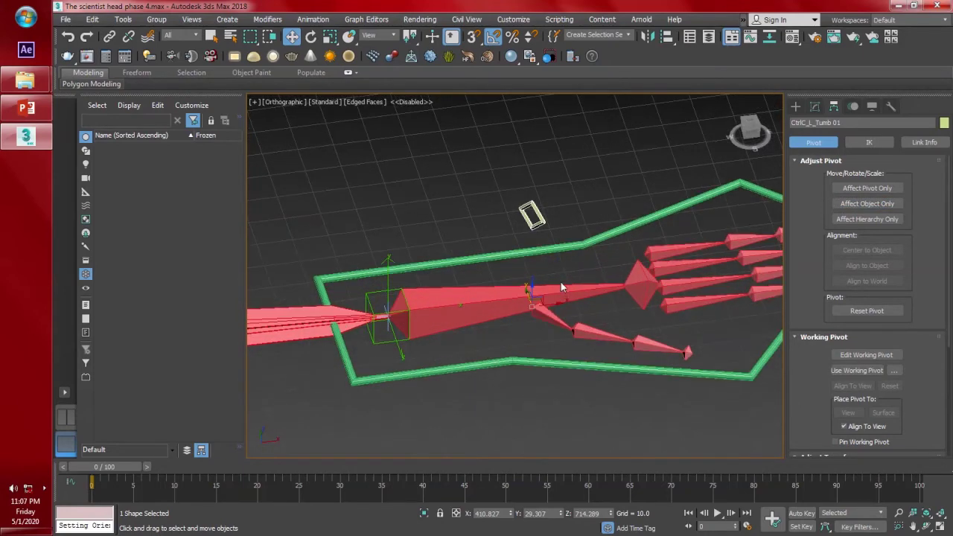
key("p")
scroll(561, 284, "up", 2)
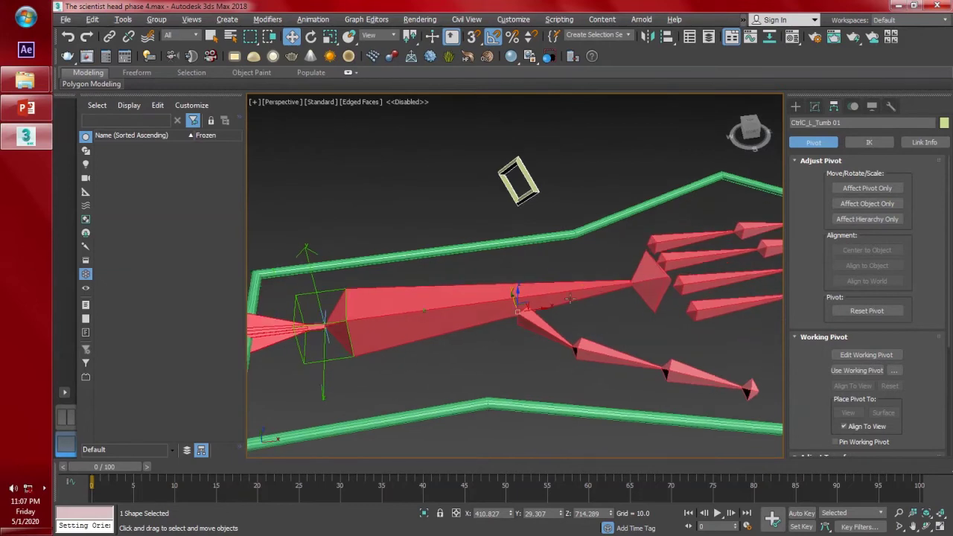
middle_click_drag(570, 299, 569, 305, "alt")
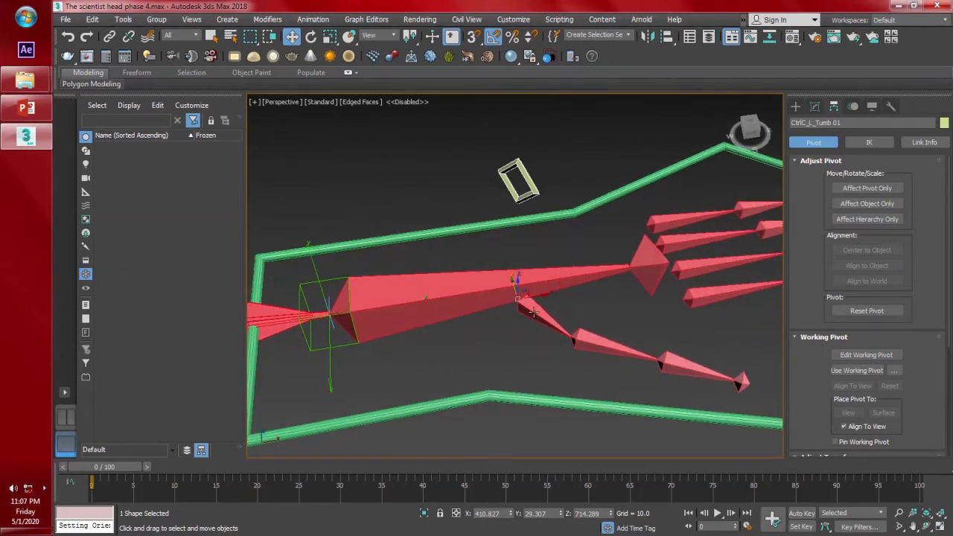
left_click(533, 312)
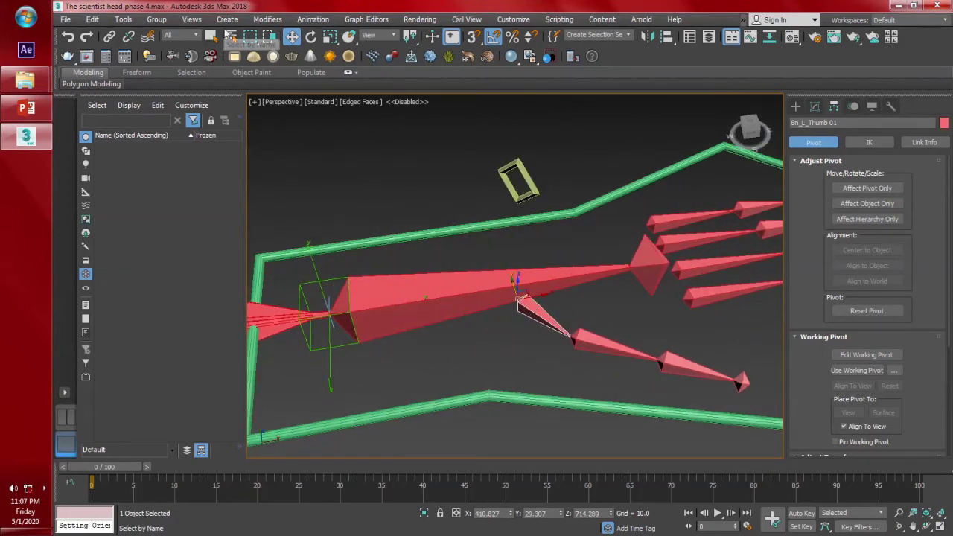
left_click(313, 20)
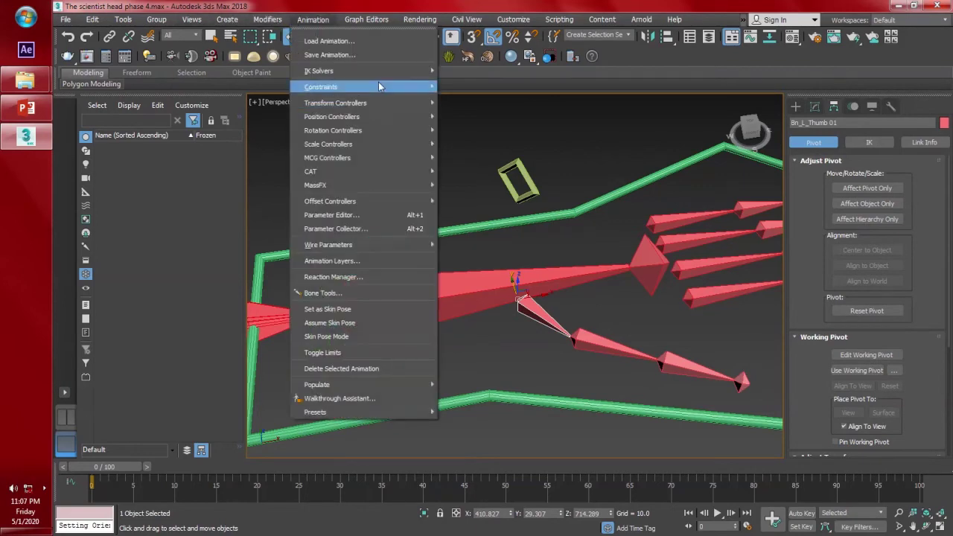
mouse_move(383, 88)
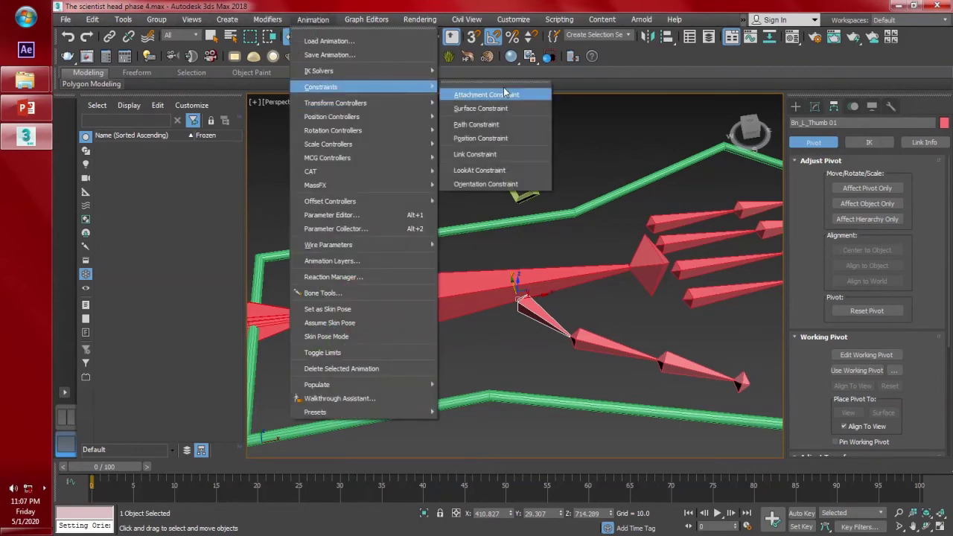
left_click(488, 184)
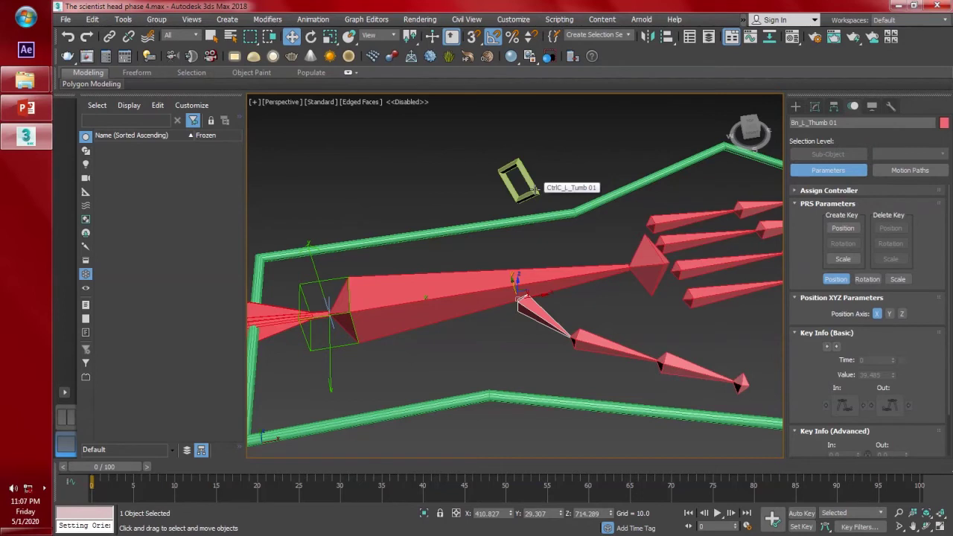
left_click(532, 188)
- Link the thumb control CtrlC_L_Tumb 01 to the hand outline control CtrlC_R_Hand 01 as its parent
left_click(109, 37)
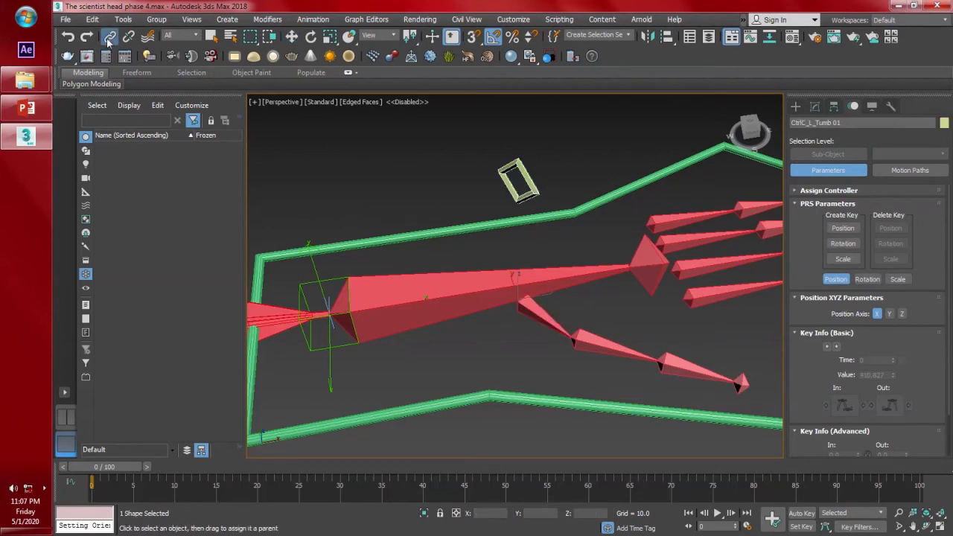
left_click_drag(522, 200, 507, 401)
scroll(506, 399, "down", 5)
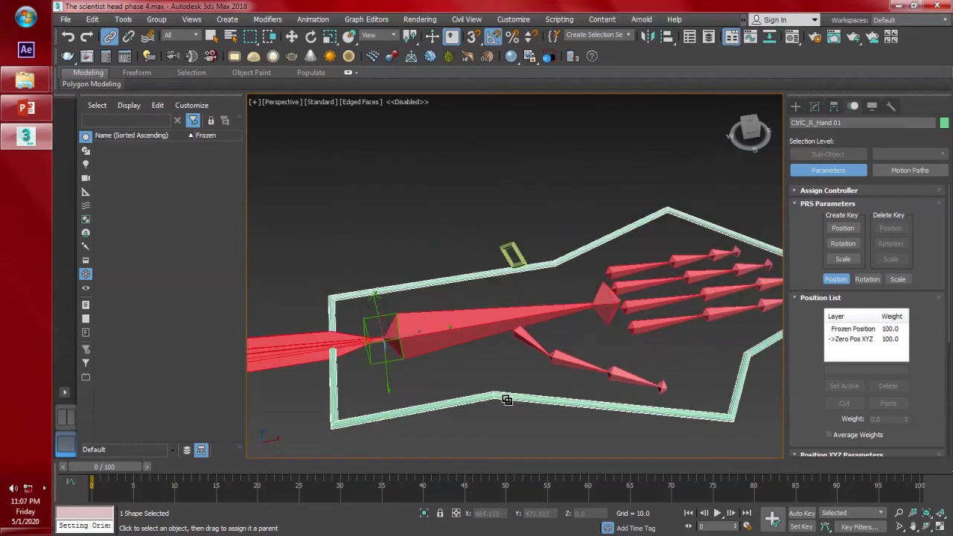
- Try moving the hand control CtrlC_R_Hand 01 up by about 60 units to test the link, and undo the move
key("w")
middle_click_drag(428, 330, 398, 164, "alt")
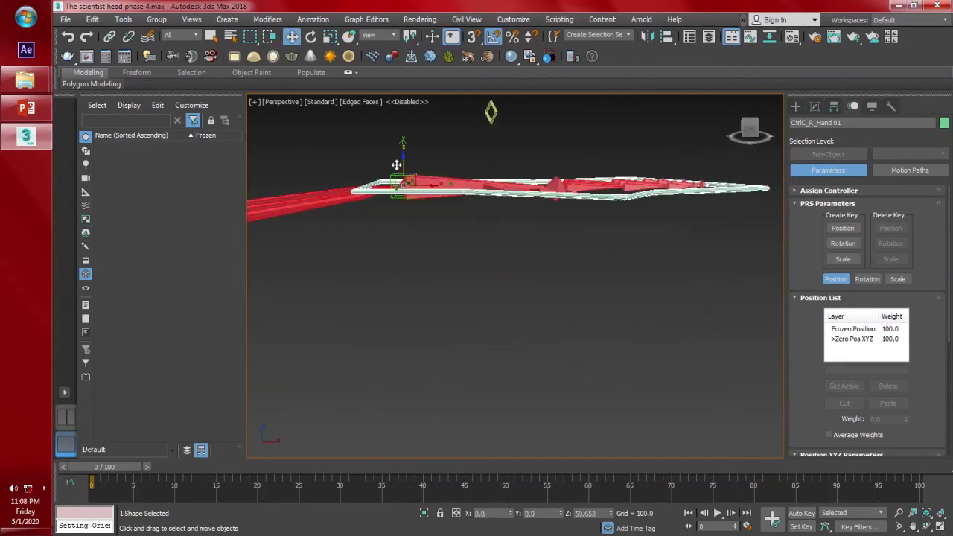
key("shift+z")
scroll(514, 262, "up", 6)
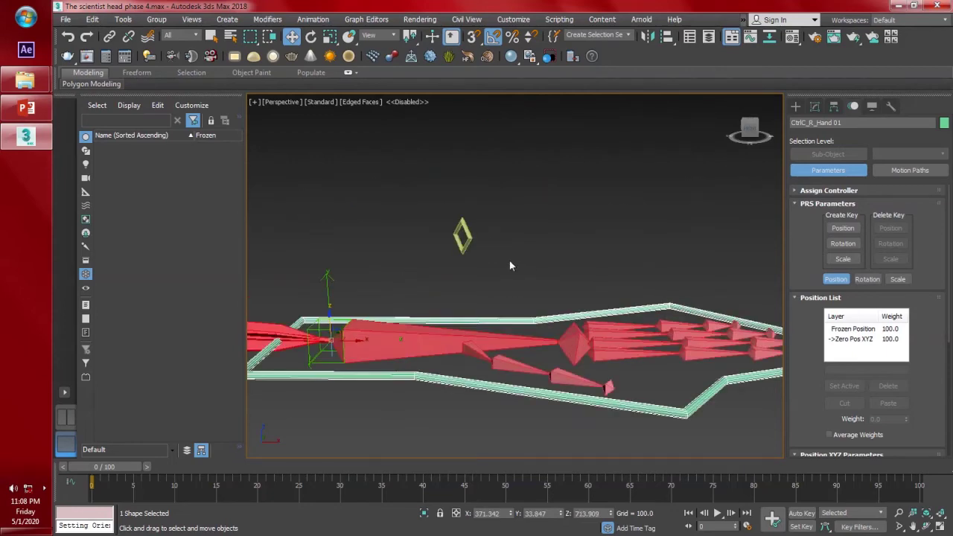
- Freeze the transform and the rotation of the thumb control CtrlC_L_Tumb 01
left_click(454, 253)
middle_click_drag(454, 254, 477, 258, "alt")
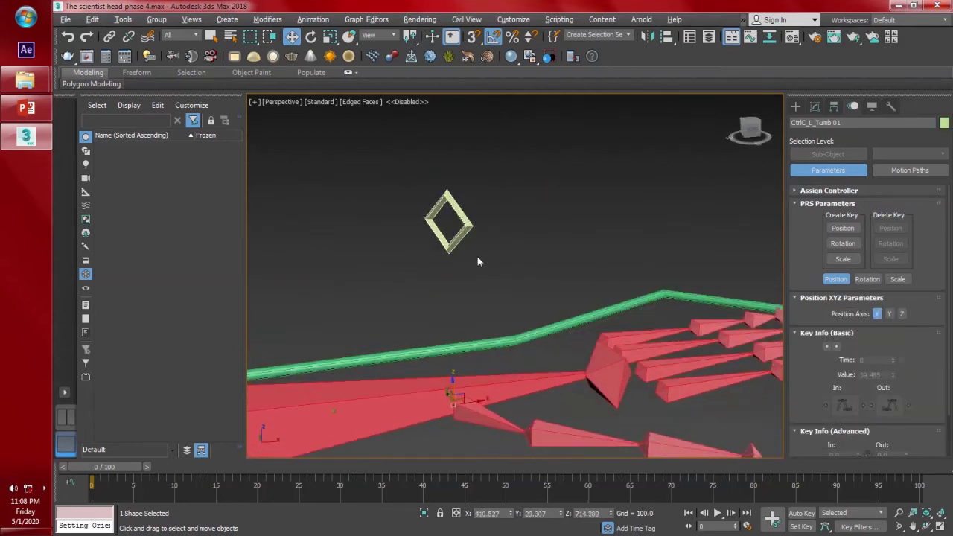
right_click(432, 229, "alt")
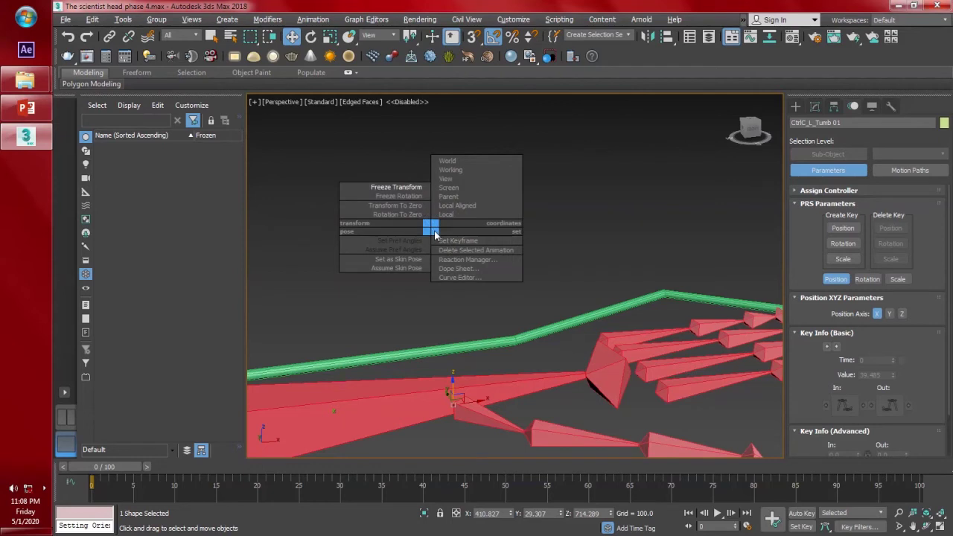
left_click(419, 188)
left_click(553, 341)
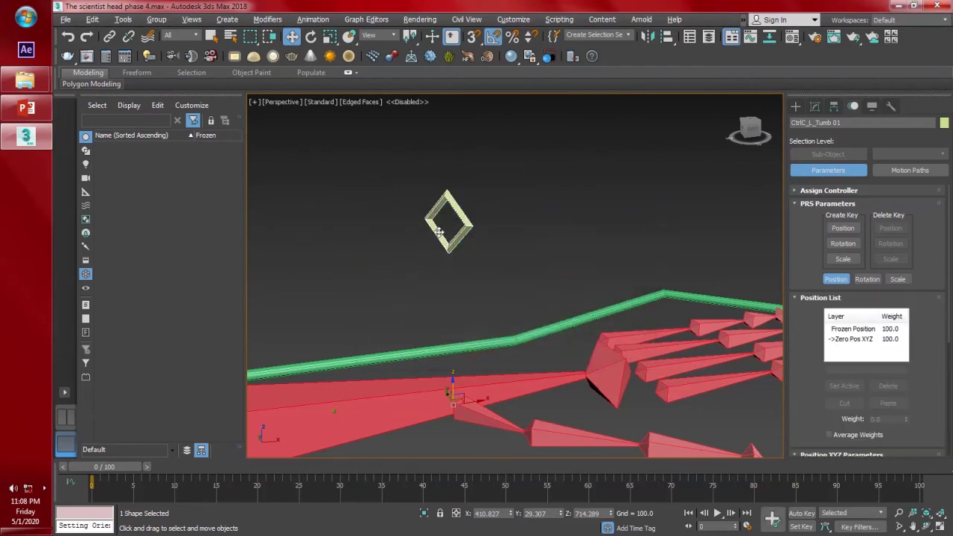
right_click(439, 233, "alt")
left_click(412, 202)
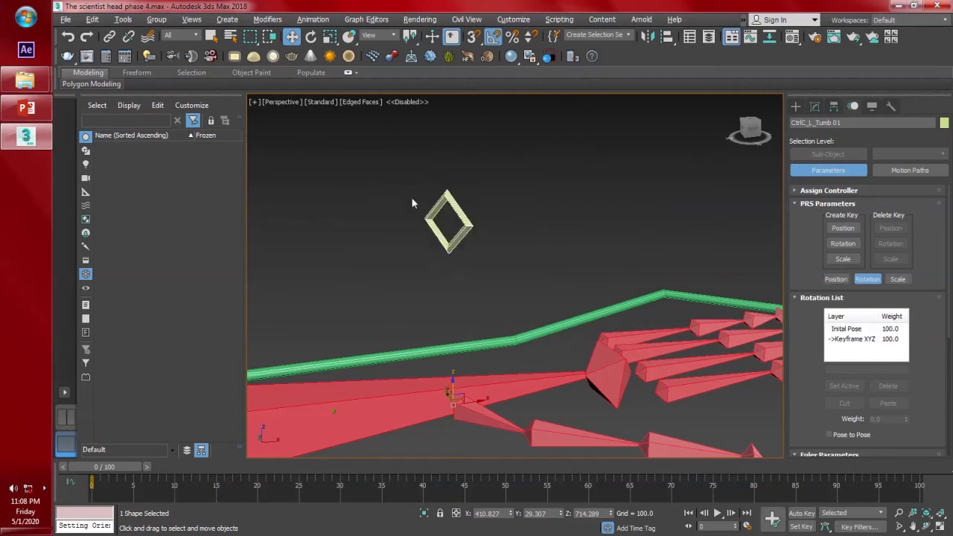
right_click(439, 236, "alt")
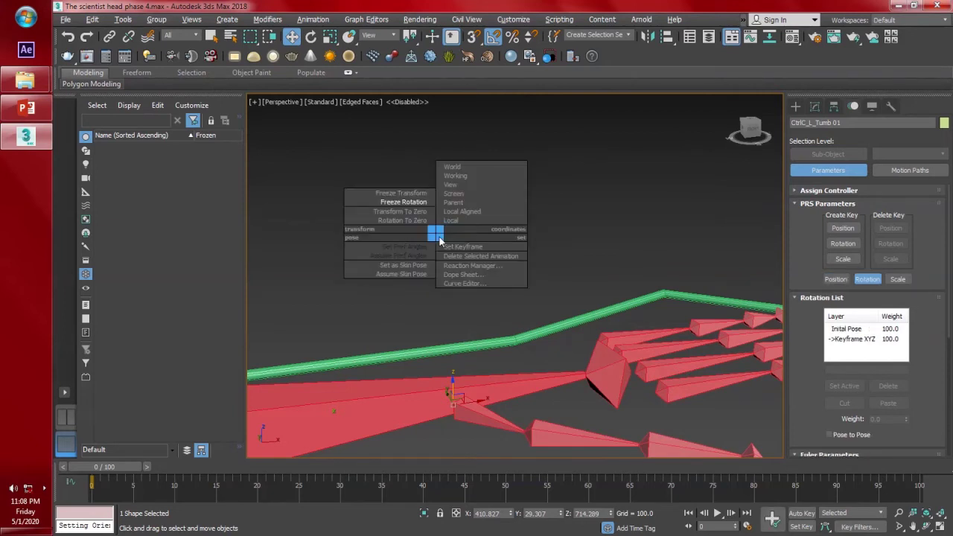
- Add an Attribute Holder modifier to the thumb control CtrlC_L_Tumb 01
scroll(506, 251, "down", 4)
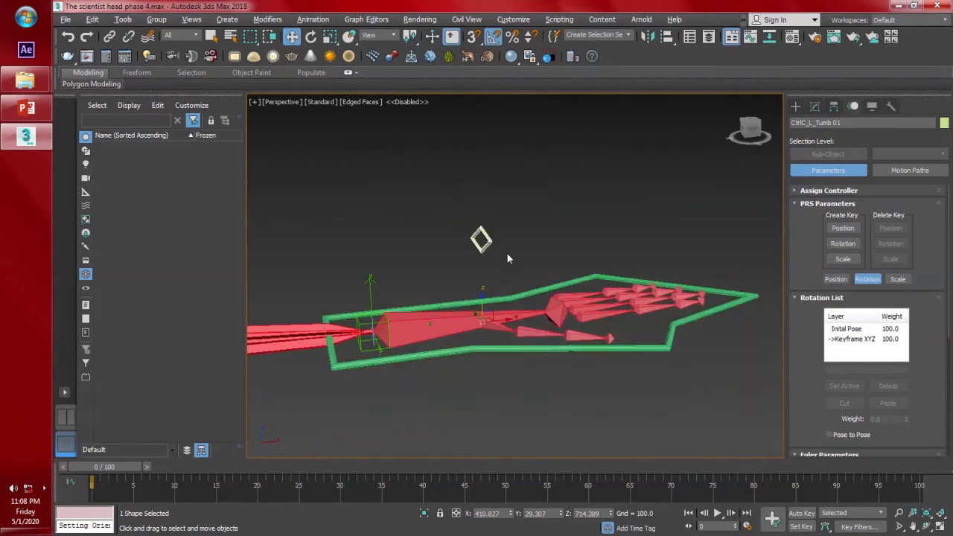
middle_click_drag(492, 300, 471, 325, "alt")
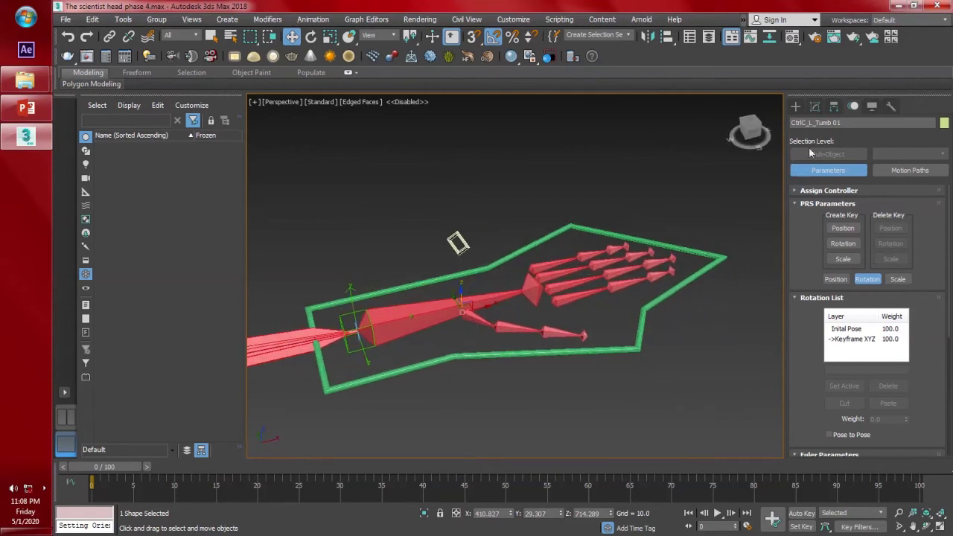
left_click(816, 111)
left_click(945, 142)
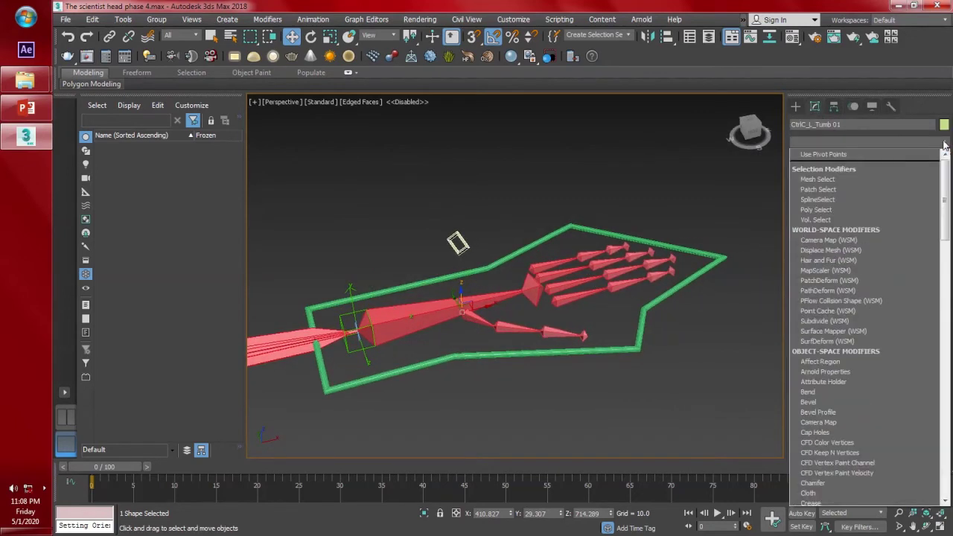
type("at")
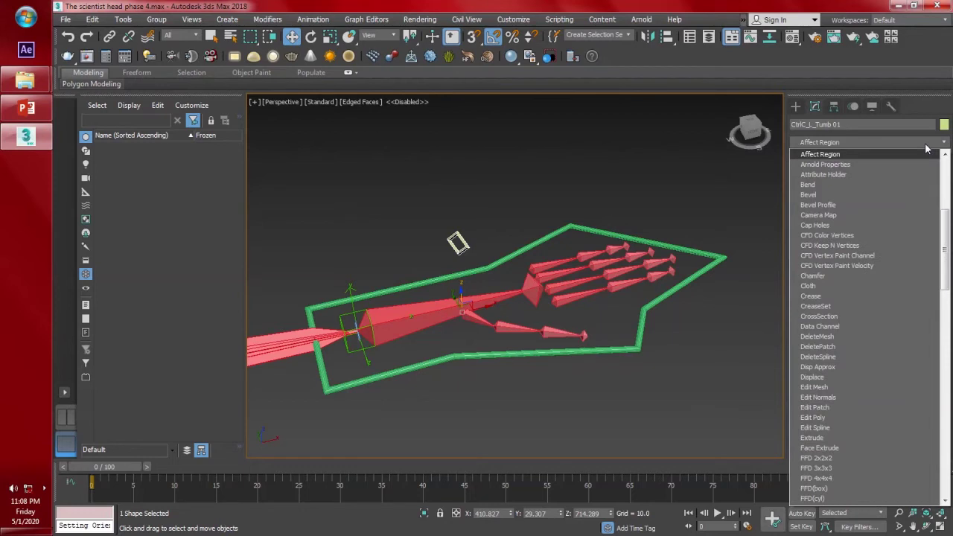
key("Return")
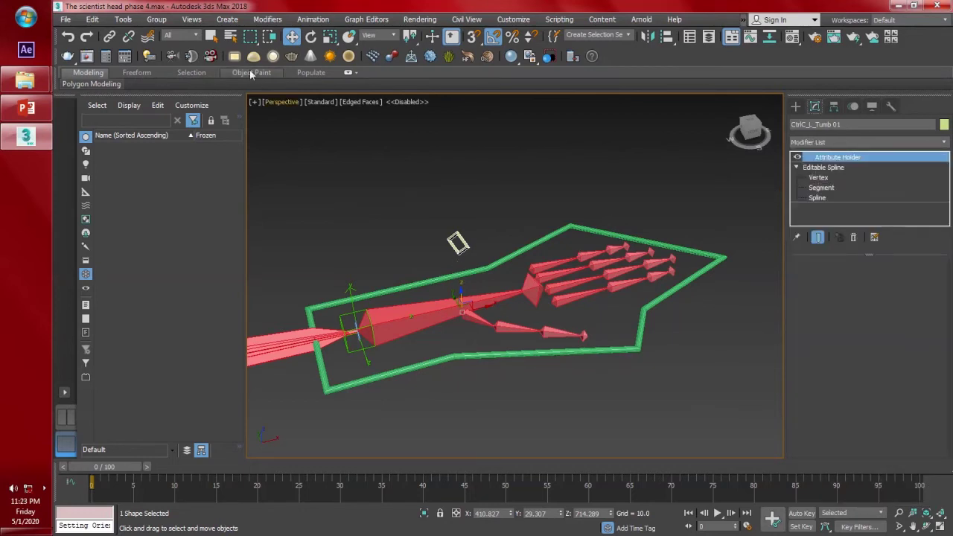
- Open the Parameter Editor and define a String attribute named Thumb for the thumb control CtrlC_L_Tumb 01
left_click(302, 21)
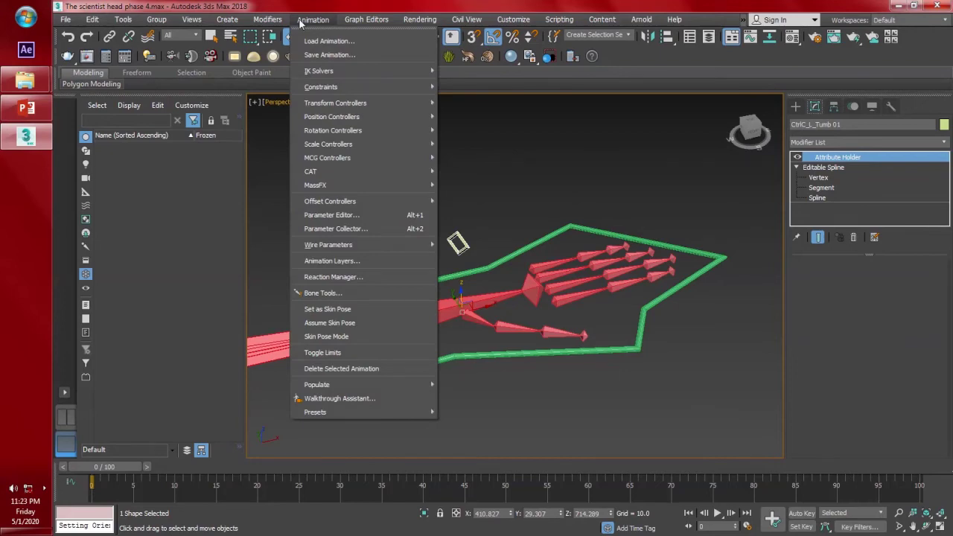
left_click(364, 214)
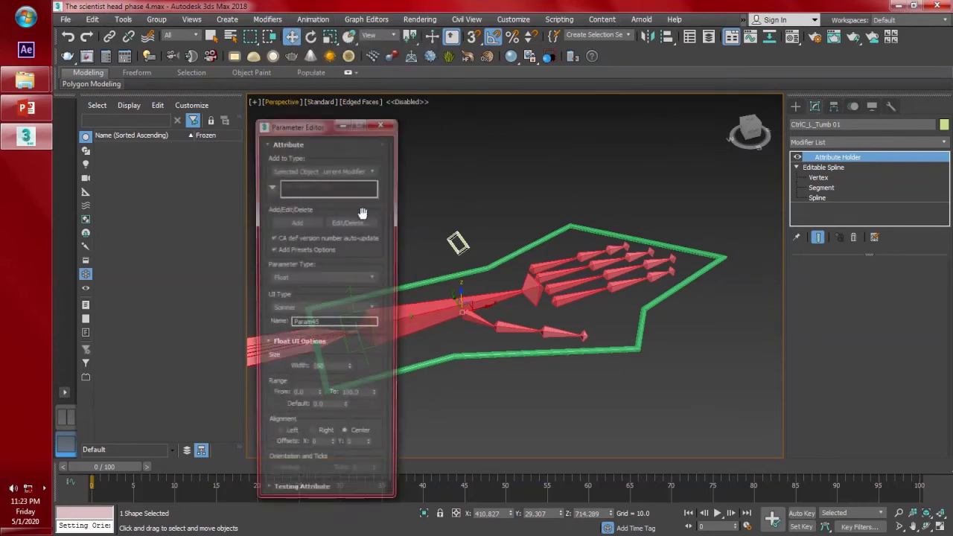
double_click(321, 323)
type("Thumb")
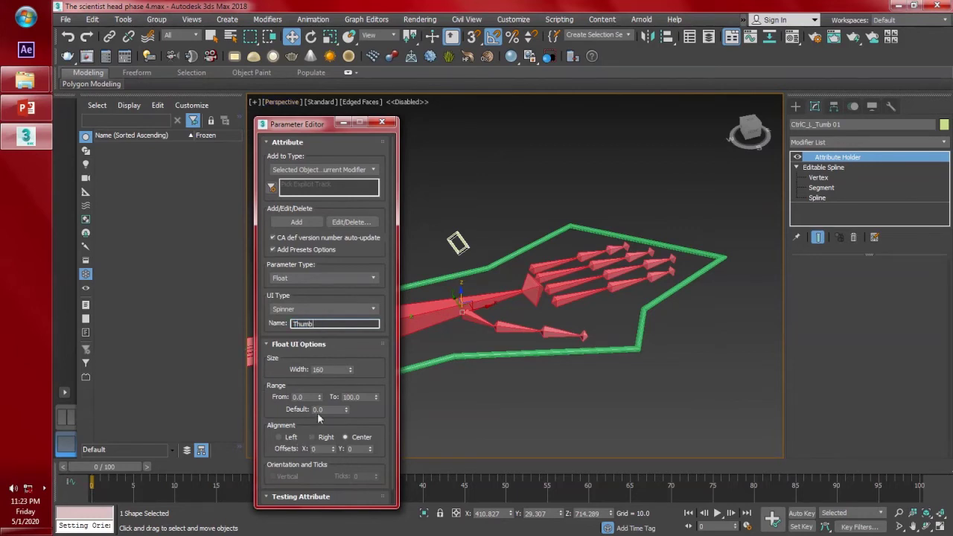
left_click(296, 276)
left_click(301, 367)
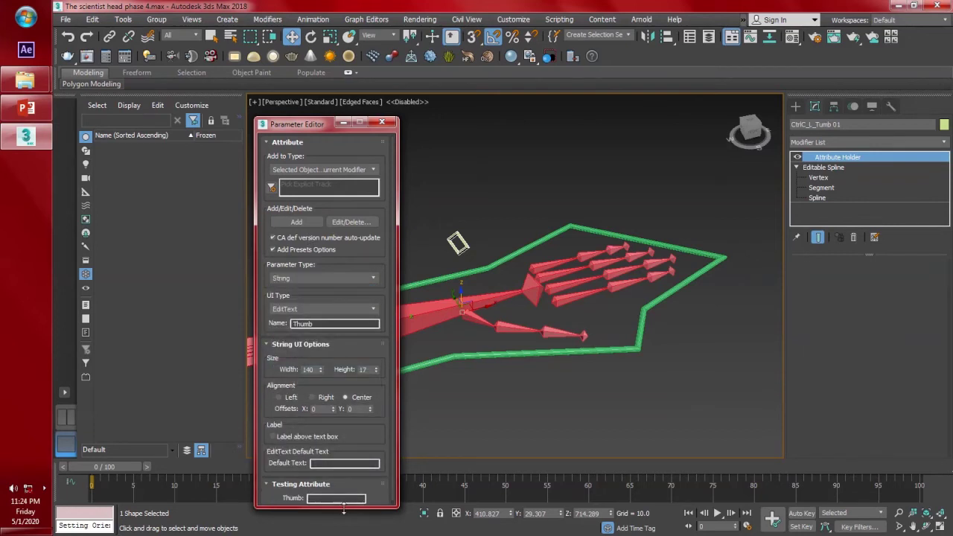
- Set the Thumb attribute's default text to Secondary Control and add the attribute to the thumb control's Attribute Holder
type("Contr")
key("BackSpace")
key("BackSpace")
key("BackSpace")
key("BackSpace")
key("BackSpace")
type("dar")
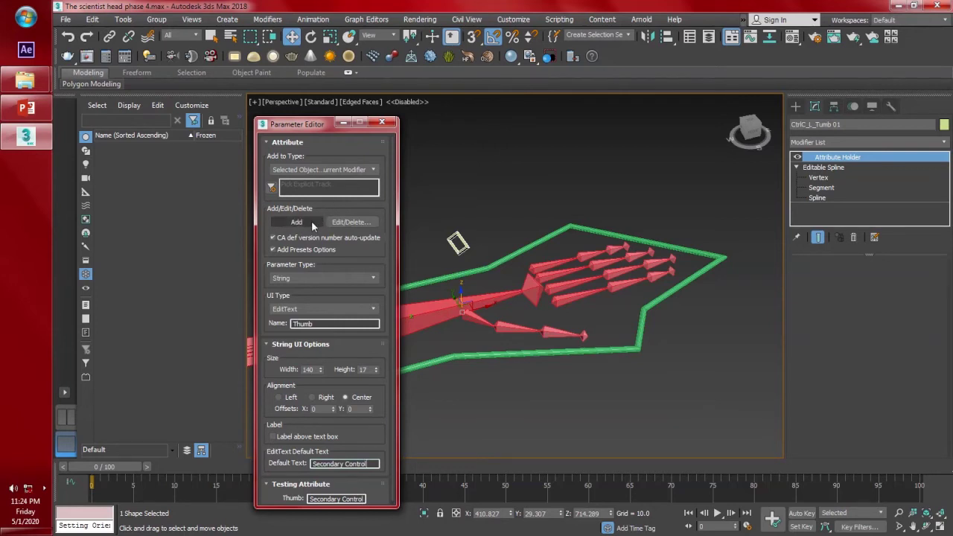
left_click(297, 222)
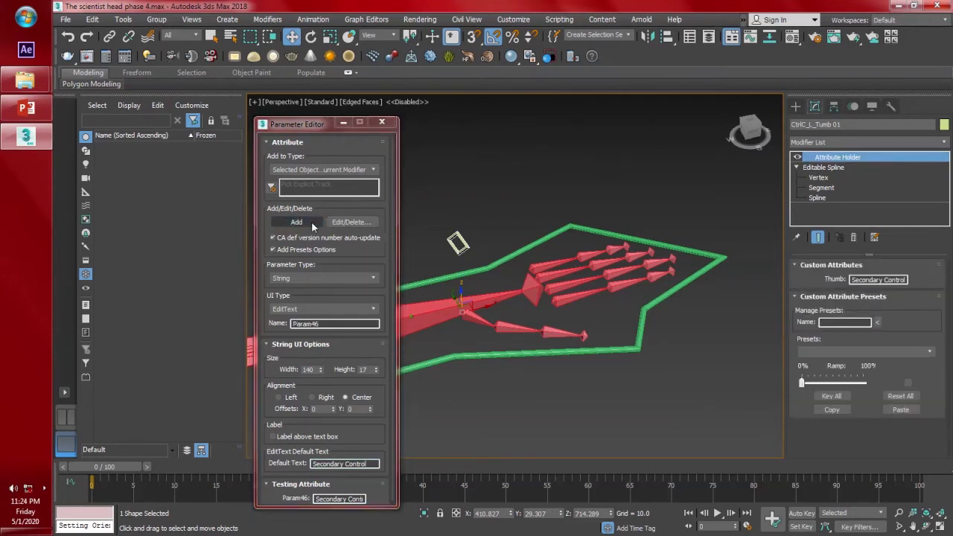
- Define a new Float attribute with a spinner, named Thumb Middle Z
left_click(309, 279)
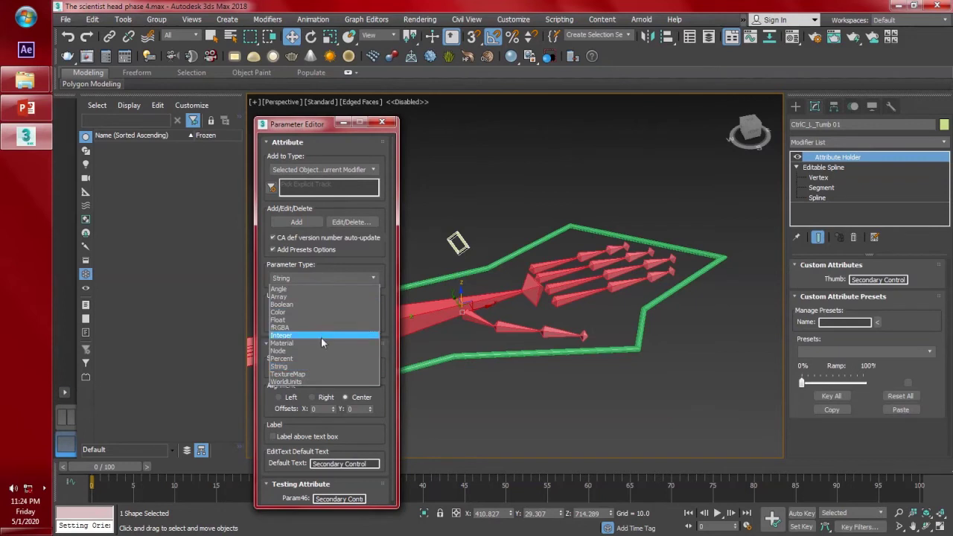
left_click(317, 320)
left_click_drag(329, 323, 237, 318)
type("Thumb Middle Z")
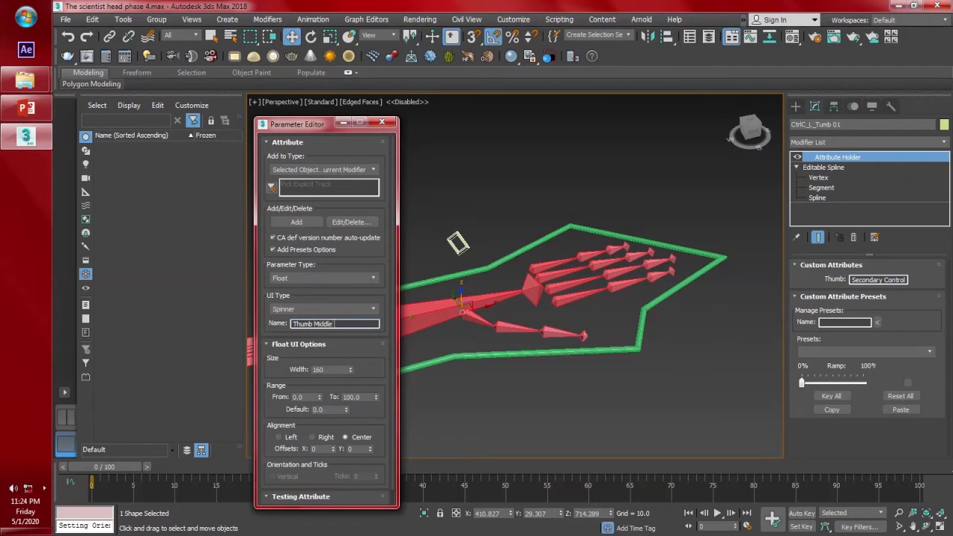
- Give the Thumb Middle Z spinner a width of 100 and a range from -360 to 360, and add it to the thumb control
double_click(333, 370)
type("100")
key("Return")
double_click(309, 398)
type("-360")
double_click(363, 397)
type("360")
left_click(287, 220)
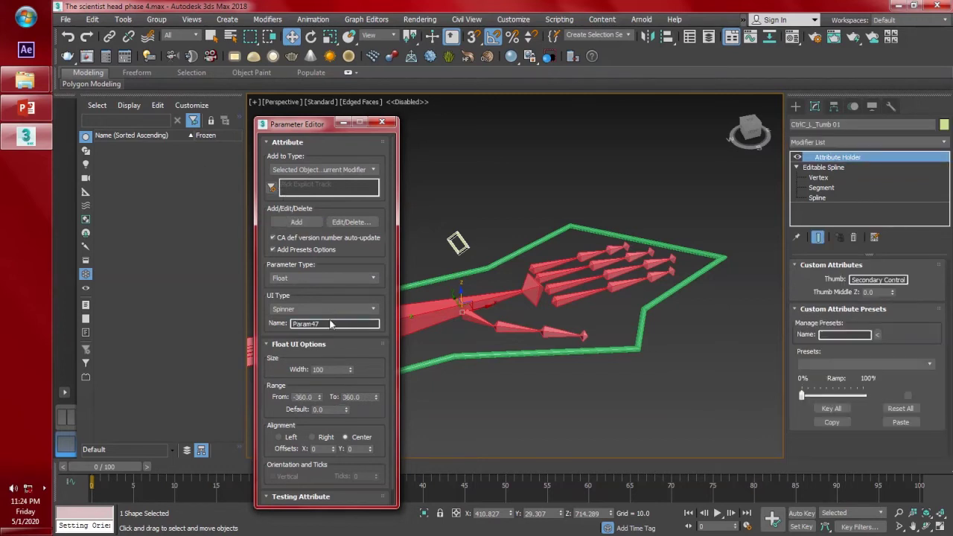
- Add another Float attribute named Thumb End Z with the same spinner settings, and close the Parameter Editor
left_click_drag(331, 326, 246, 325)
type("Thumb End Z")
left_click(296, 222)
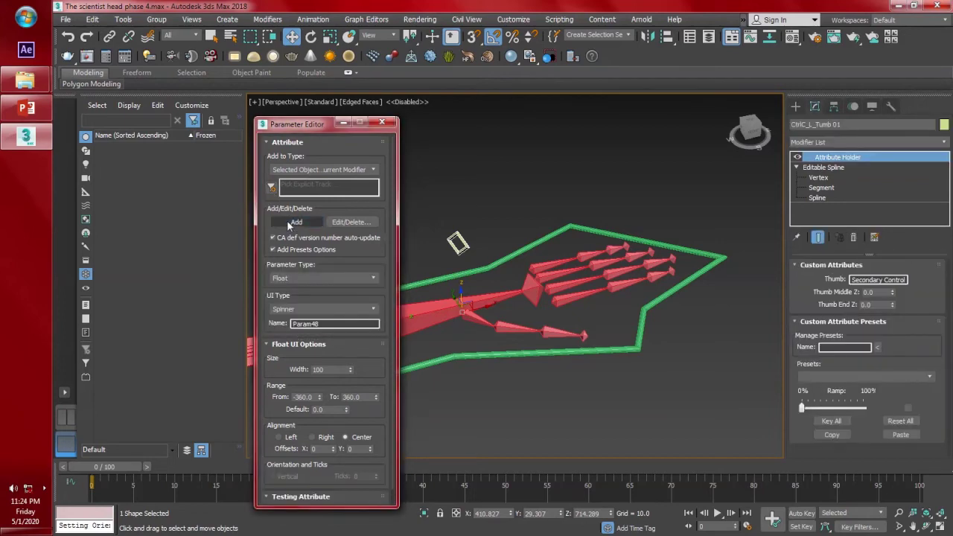
left_click(796, 322)
left_click(381, 121)
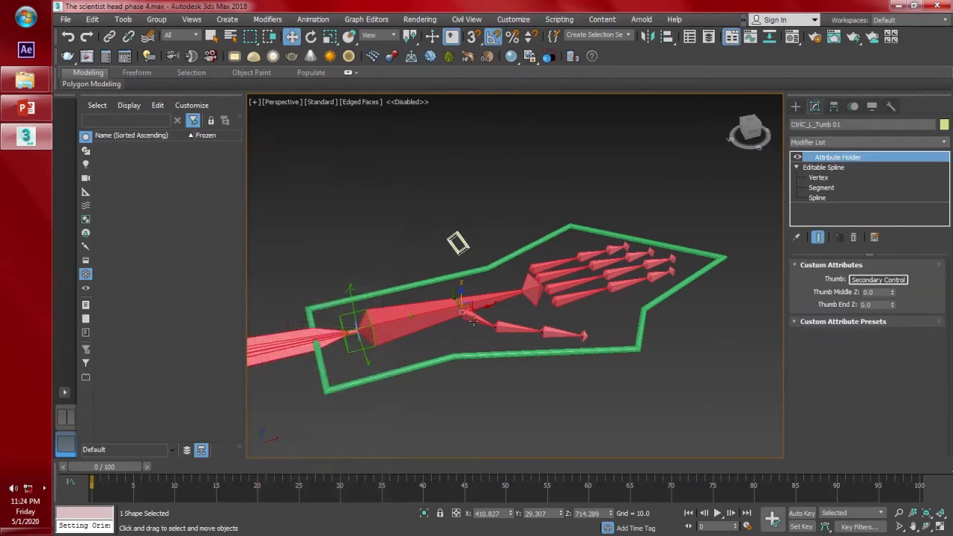
- Start wiring the thumb control's Thumb Middle Z attribute to the Z Rotation of the middle thumb bone Bn_L_Thumb 02
middle_click_drag(457, 251, 458, 258)
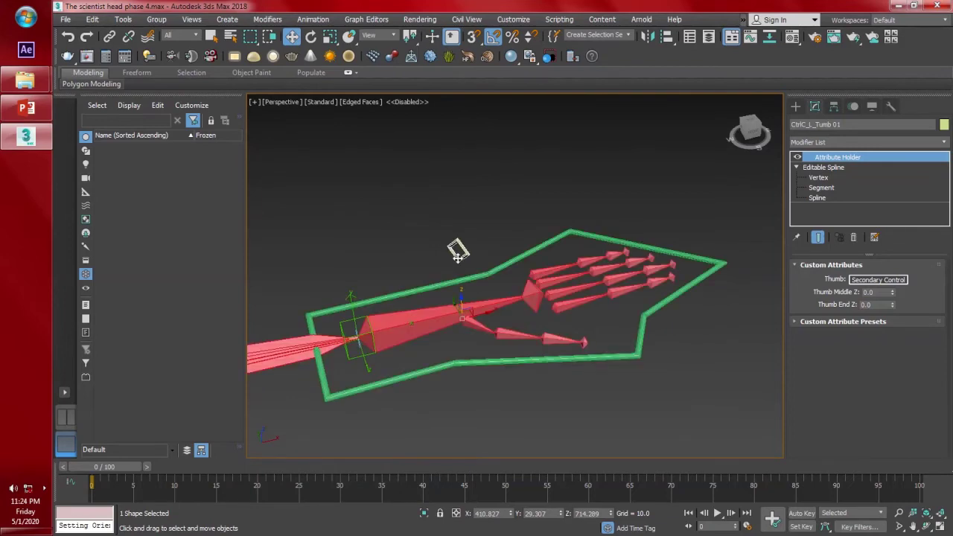
right_click(463, 255)
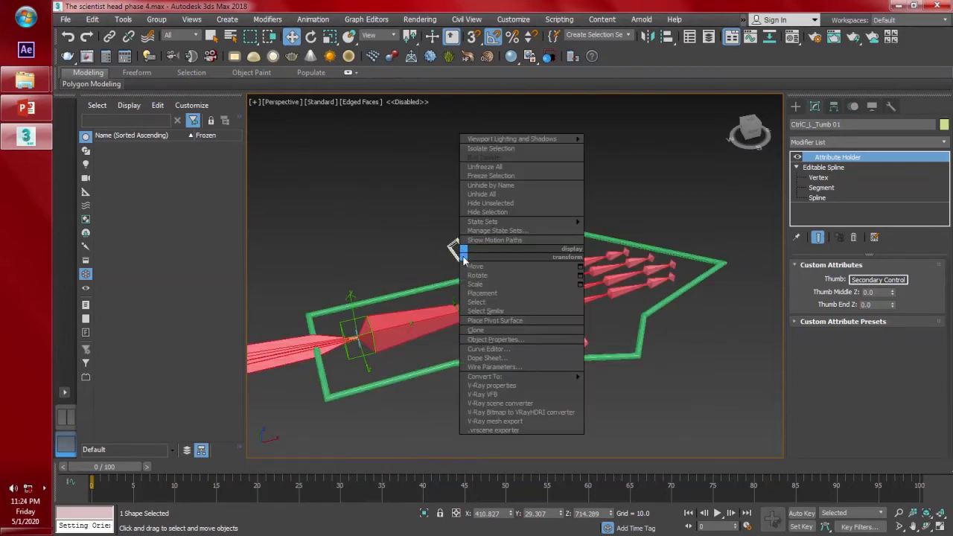
left_click(513, 368)
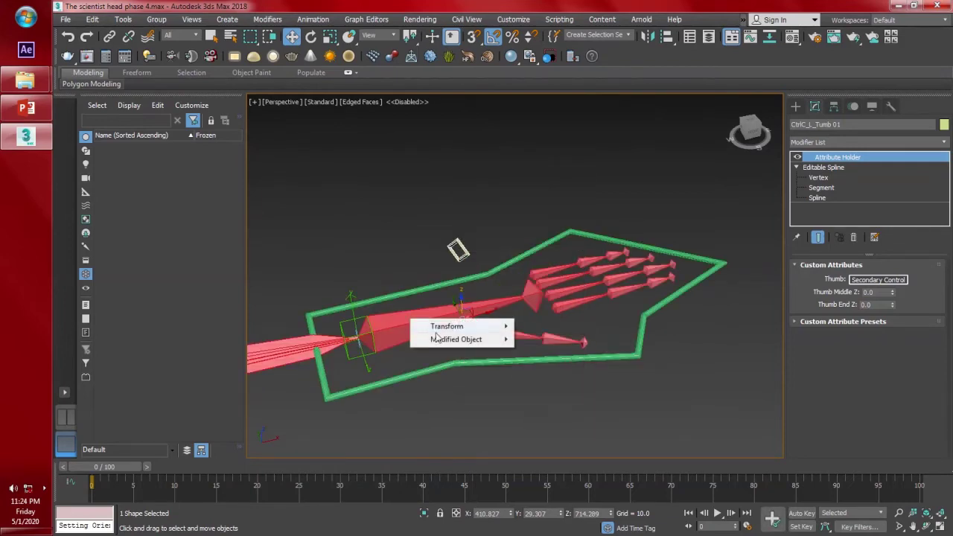
mouse_move(439, 339)
mouse_move(584, 341)
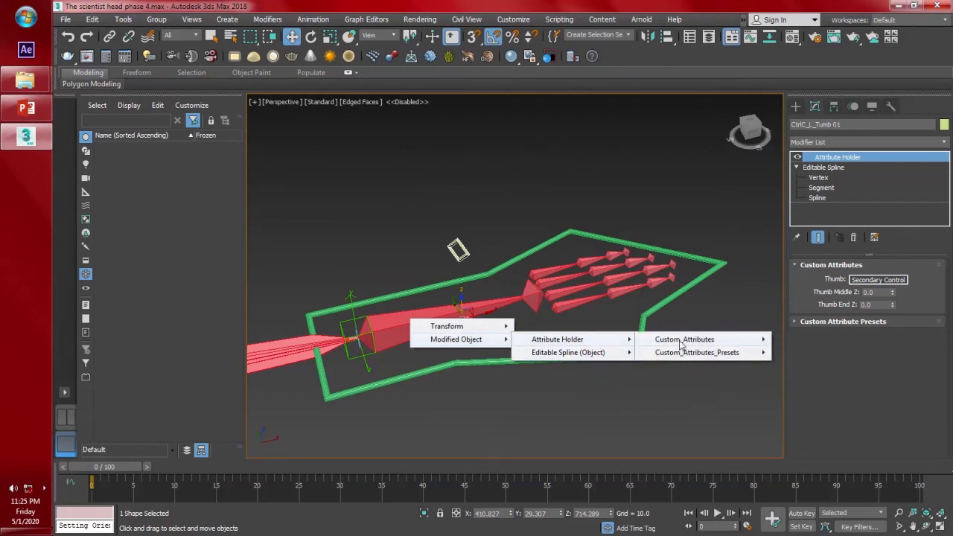
mouse_move(760, 344)
left_click(804, 340)
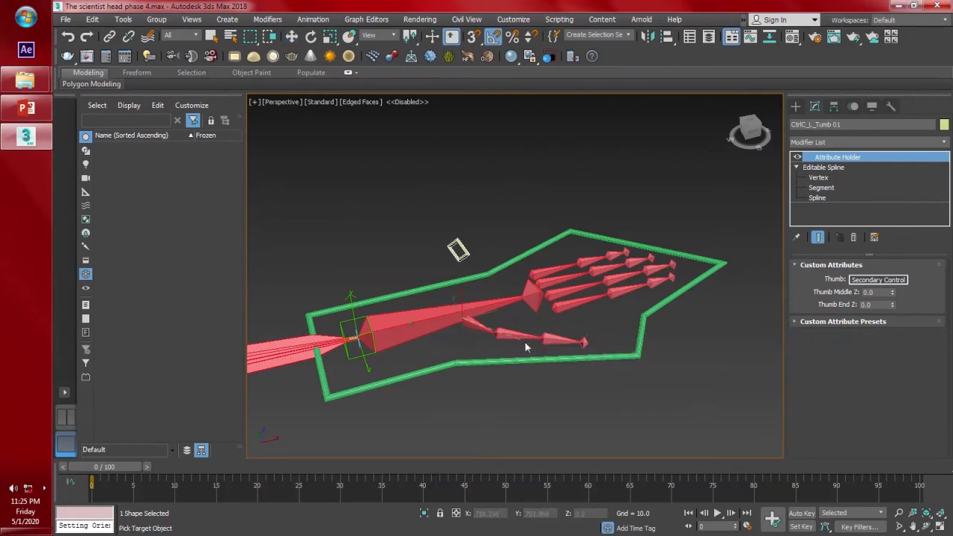
left_click(514, 336)
mouse_move(520, 348)
mouse_move(610, 361)
left_click(693, 383)
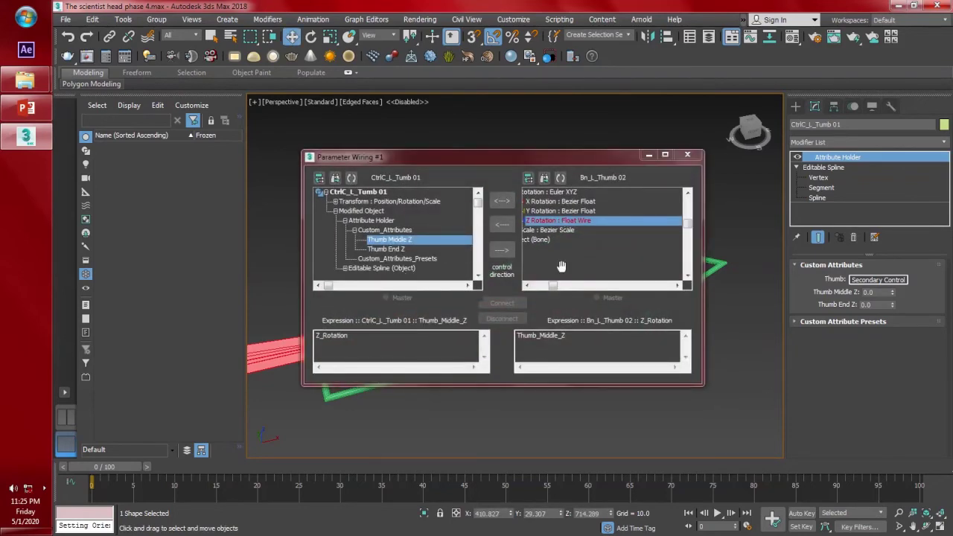
- Connect Thumb Middle Z one-way to the middle thumb bone's Z Rotation with the expression DegToRad(Thumb_Middle_Z), and close the wiring dialog
left_click(502, 249)
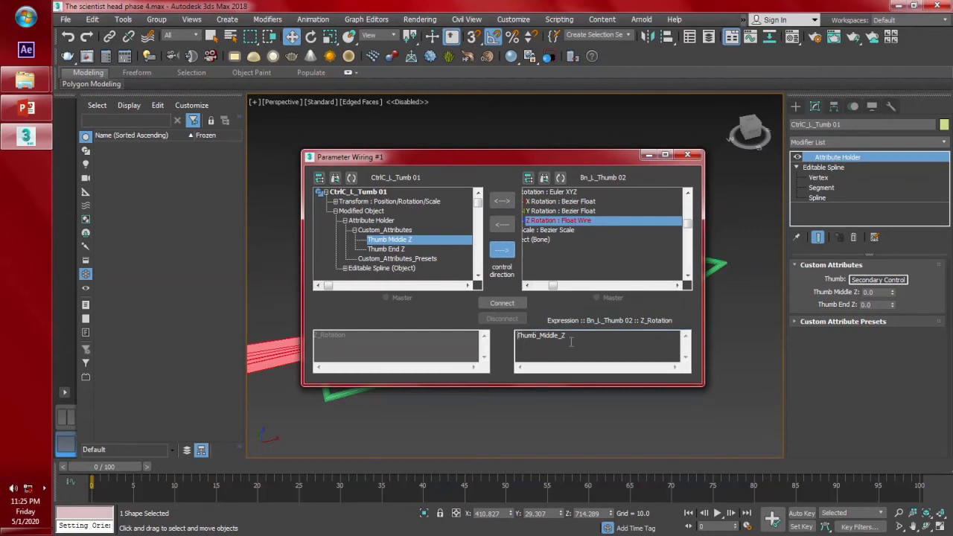
type("DegTO")
key("BackSpace")
type("oRad(")
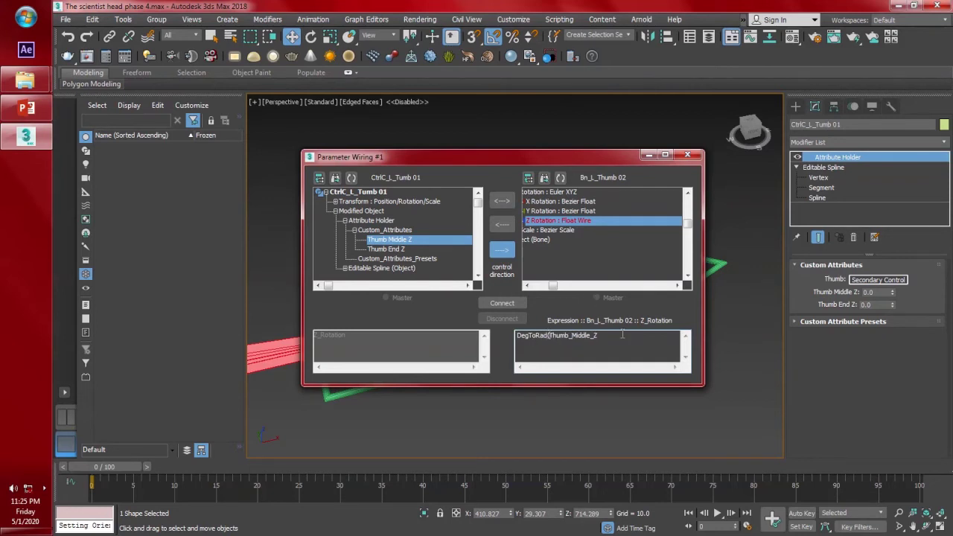
left_click(494, 302)
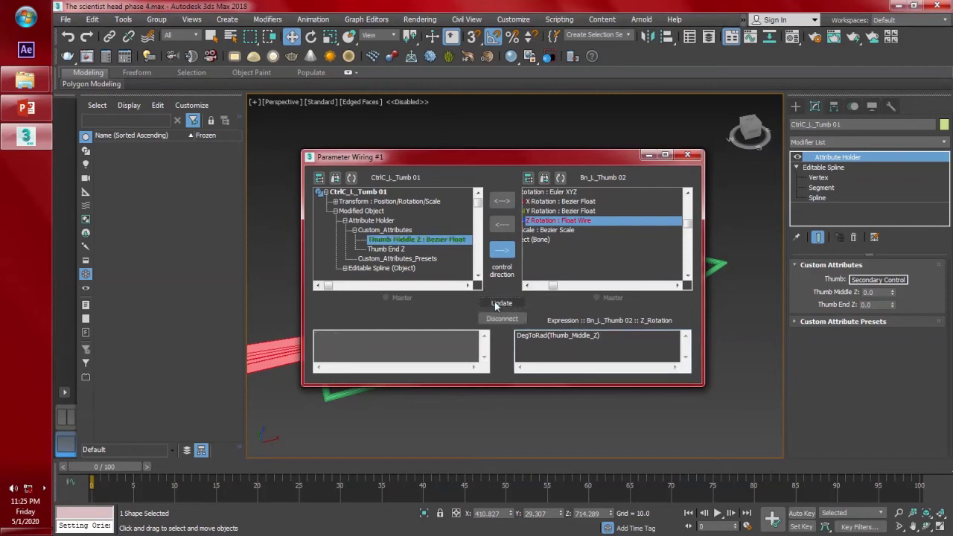
left_click(688, 156)
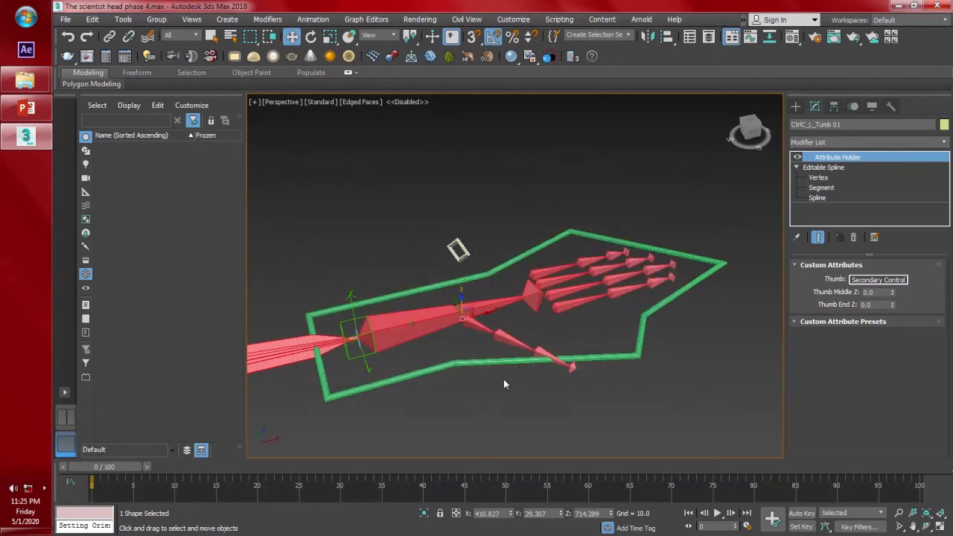
- Start wiring the thumb control's Thumb End Z attribute to the Z Rotation of the end thumb bone Bn_L_Thumb 03
scroll(505, 349, "up", 5)
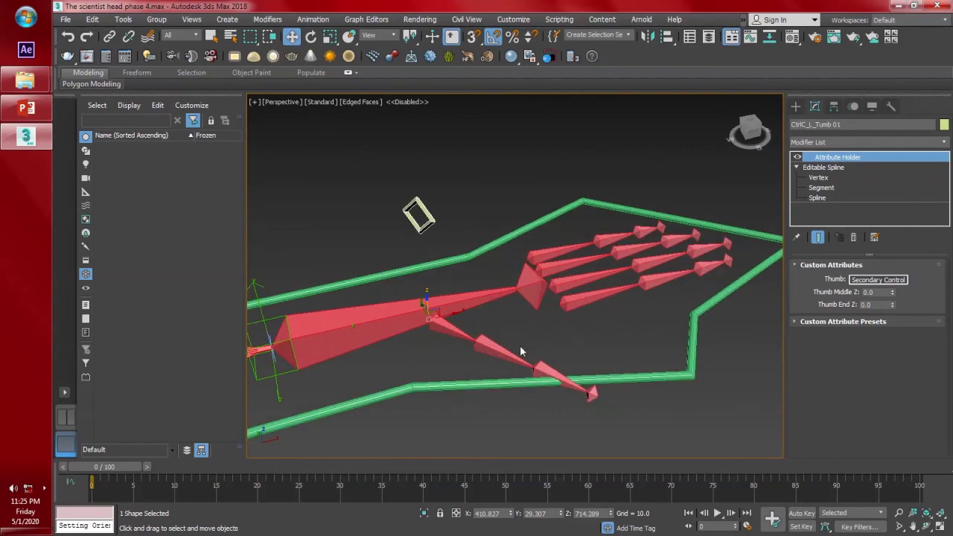
right_click(422, 223)
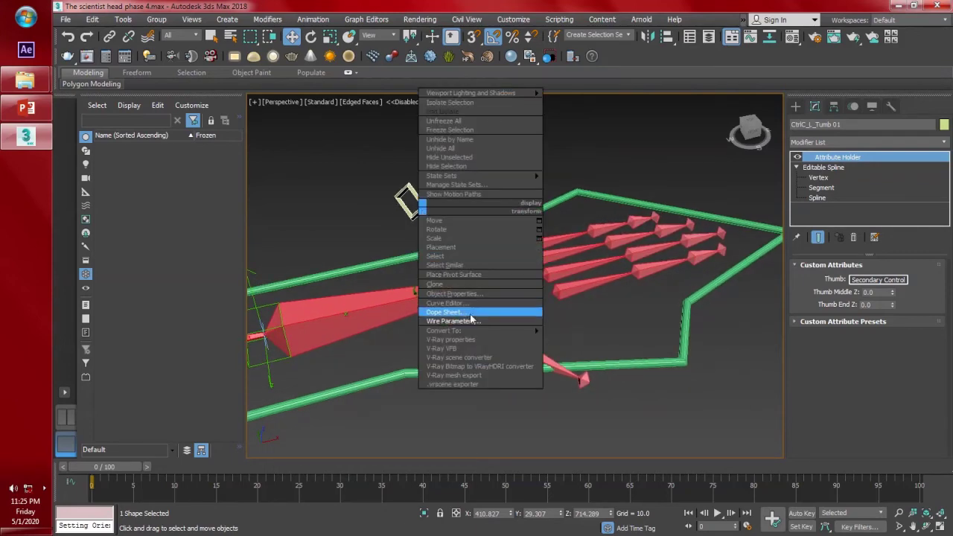
mouse_move(476, 320)
mouse_move(429, 318)
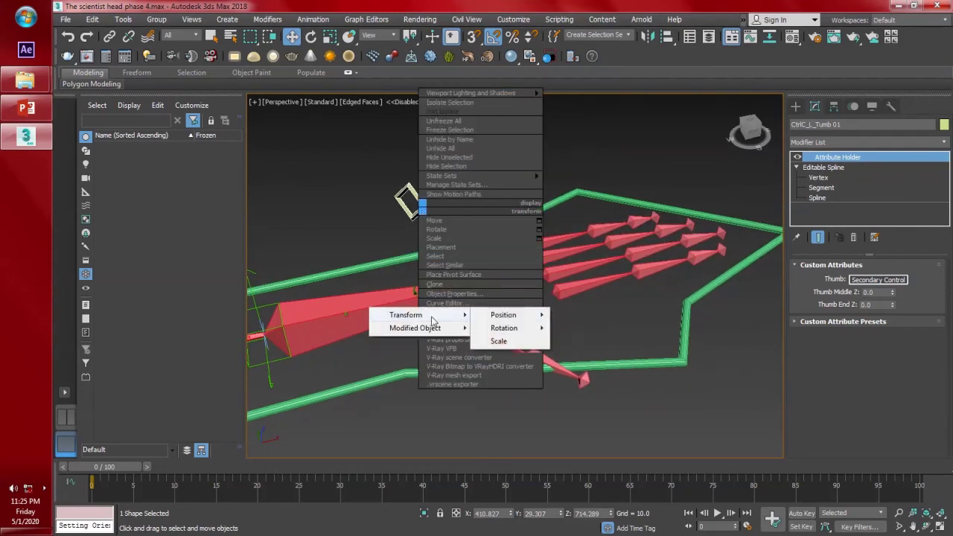
mouse_move(530, 333)
mouse_move(631, 332)
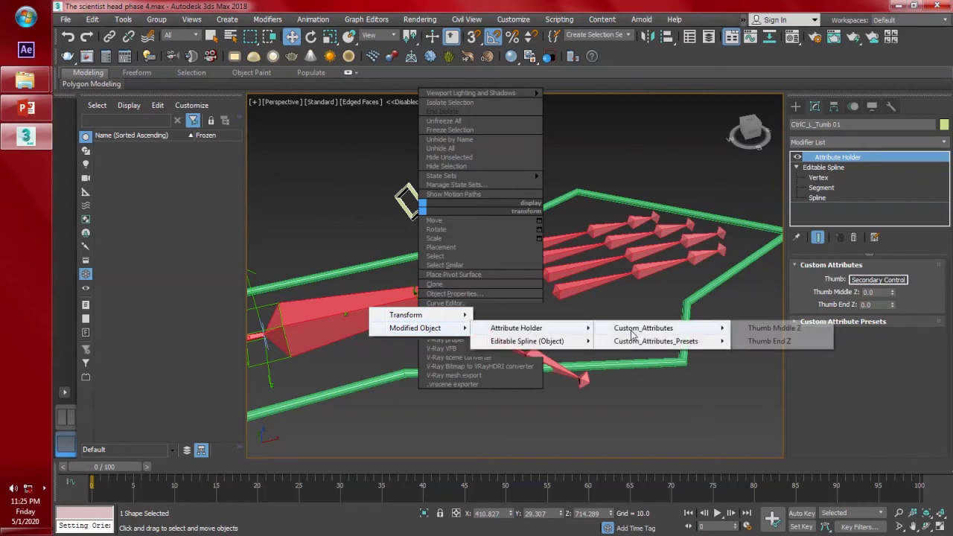
left_click(811, 347)
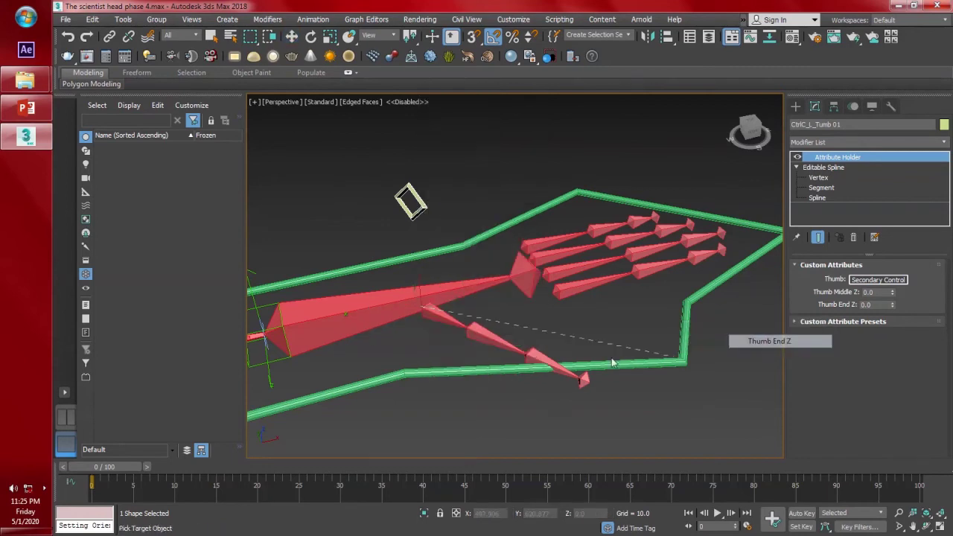
left_click(564, 371)
mouse_move(572, 387)
mouse_move(642, 394)
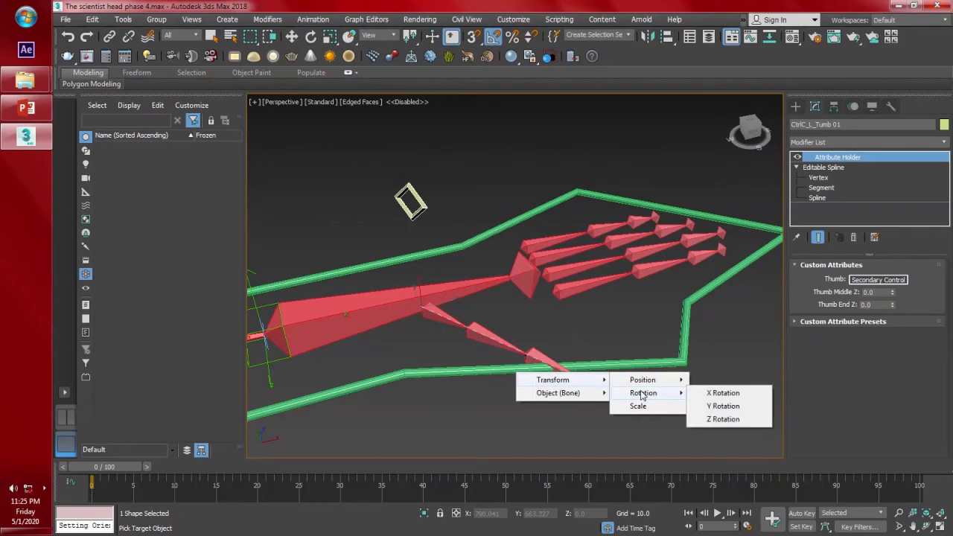
left_click(721, 419)
- Connect Thumb End Z one-way to the end thumb bone's Z Rotation with the expression DegToRad(Thumb_End_Z), and close the wiring dialog
left_click(502, 251)
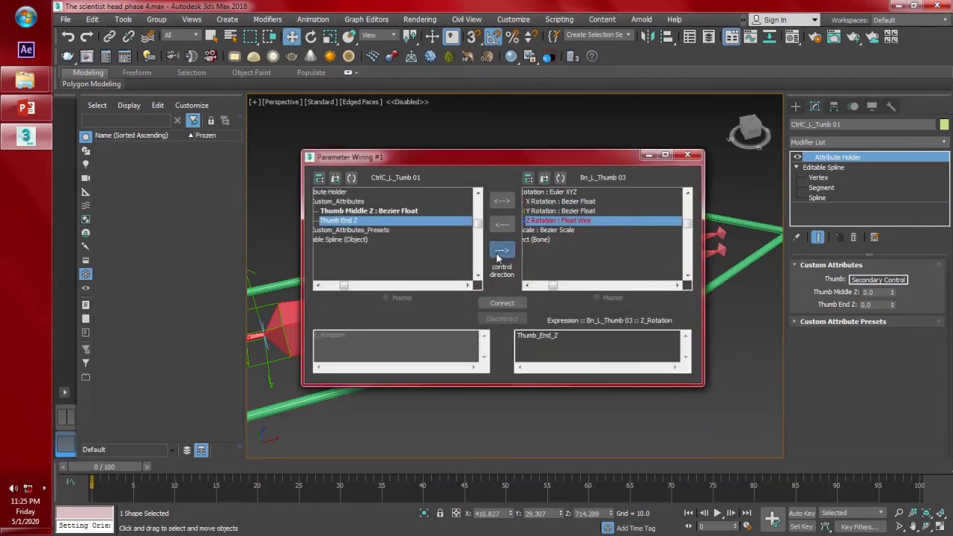
left_click(517, 335)
type("GedTo")
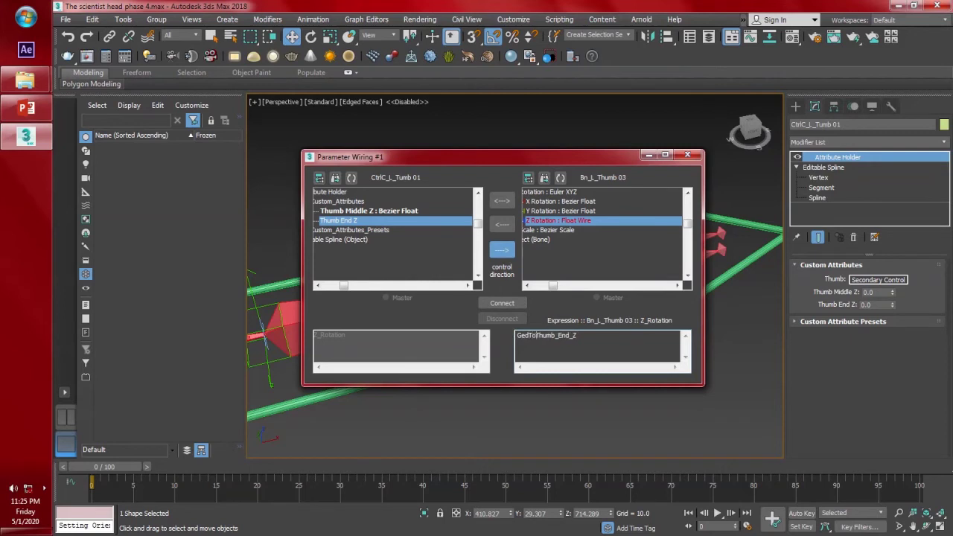
type("Rad(")
key("BackSpace")
type("D")
key("BackSpace")
type("g")
left_click(508, 306)
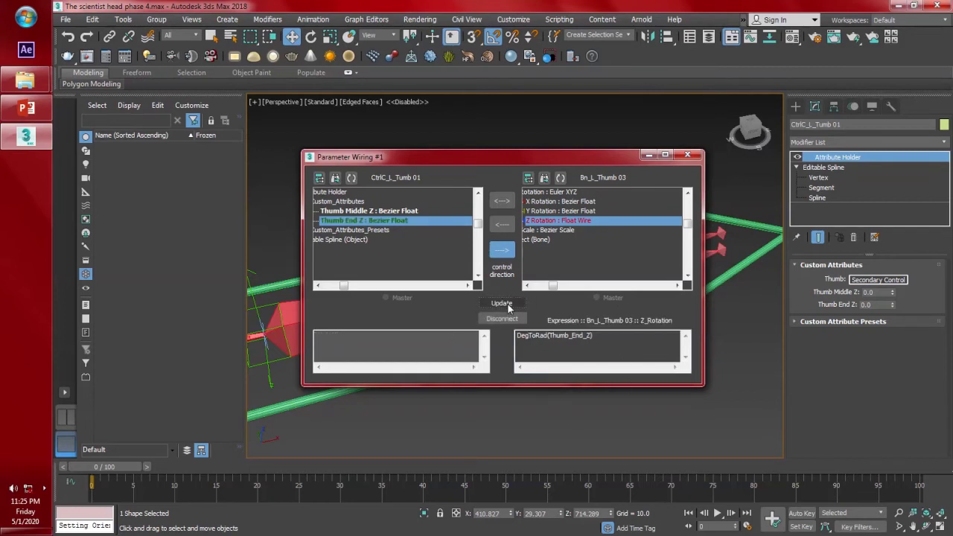
left_click(687, 154)
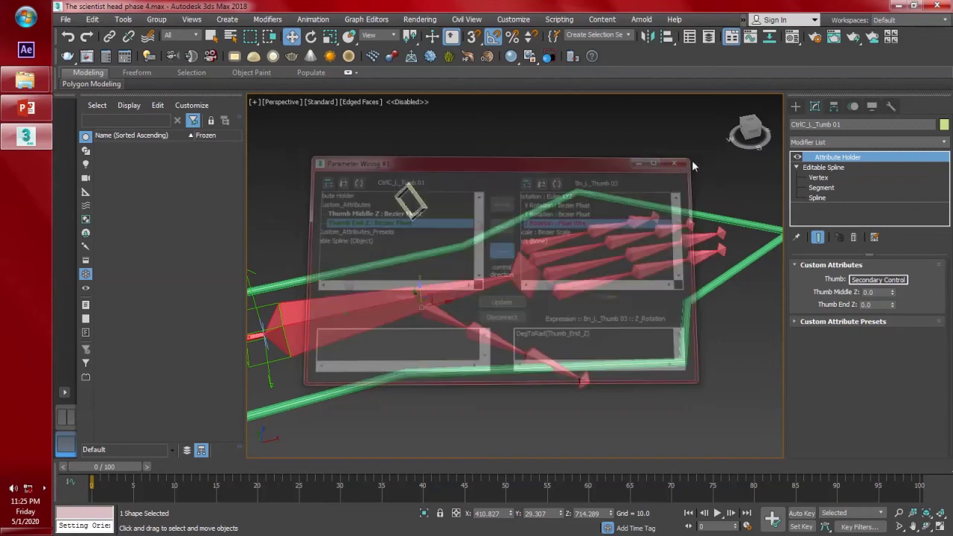
- Set the thumb control's Thumb Middle Z to 28.5 and Thumb End Z to 10.3 to straighten the thumb bones
left_click_drag(893, 292, 897, 119)
left_click_drag(892, 305, 902, 246)
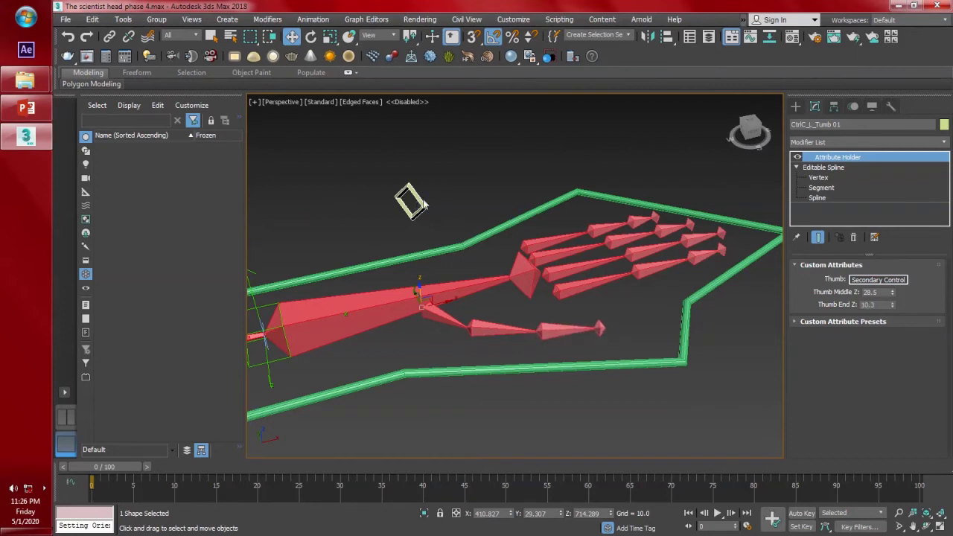
- Try rotating the thumb control CtrlC_L_Tumb 01 to test the thumb bones, and revert the rotation
key("e")
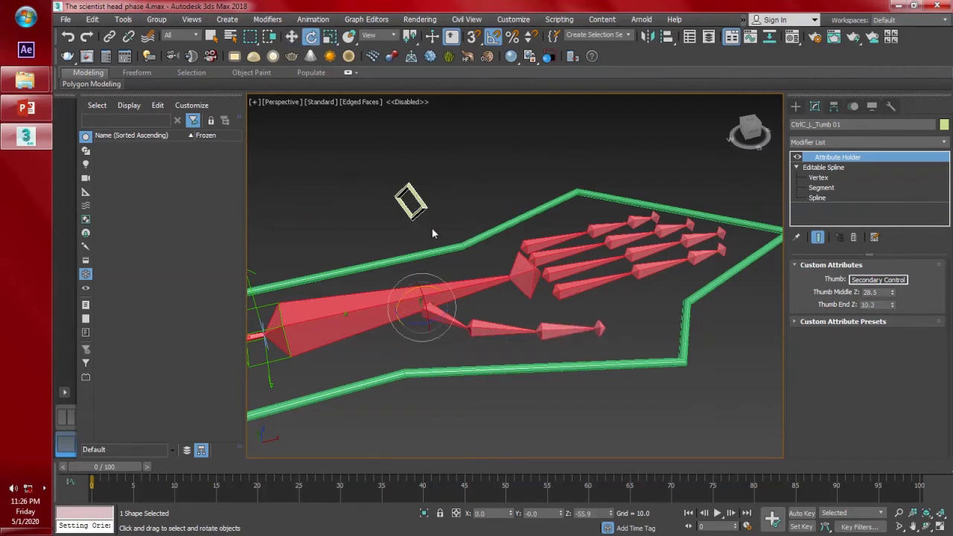
mouse_move(425, 288)
left_mouse_down()
mouse_move(409, 271)
mouse_move(417, 273)
mouse_move(370, 273)
mouse_move(428, 284)
mouse_move(408, 295)
left_mouse_up()
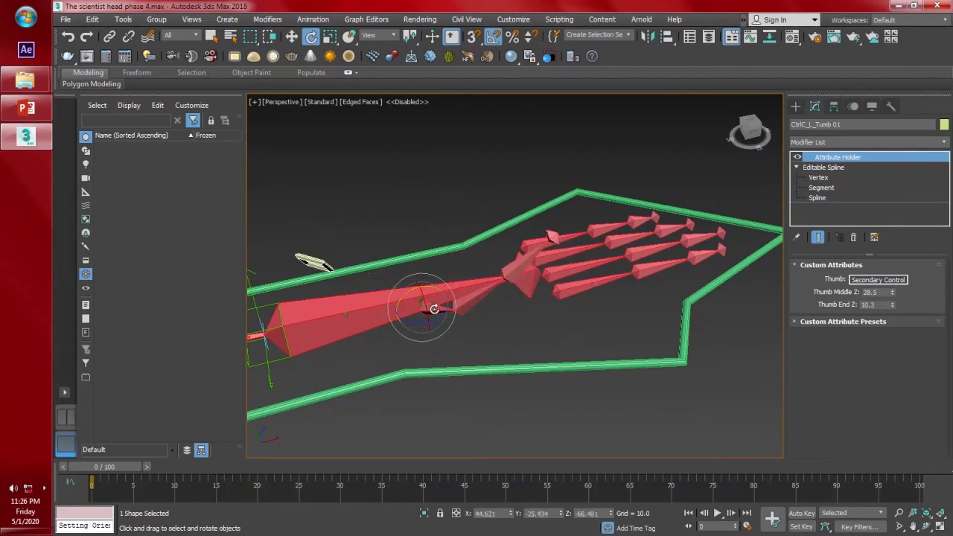
right_click(429, 308)
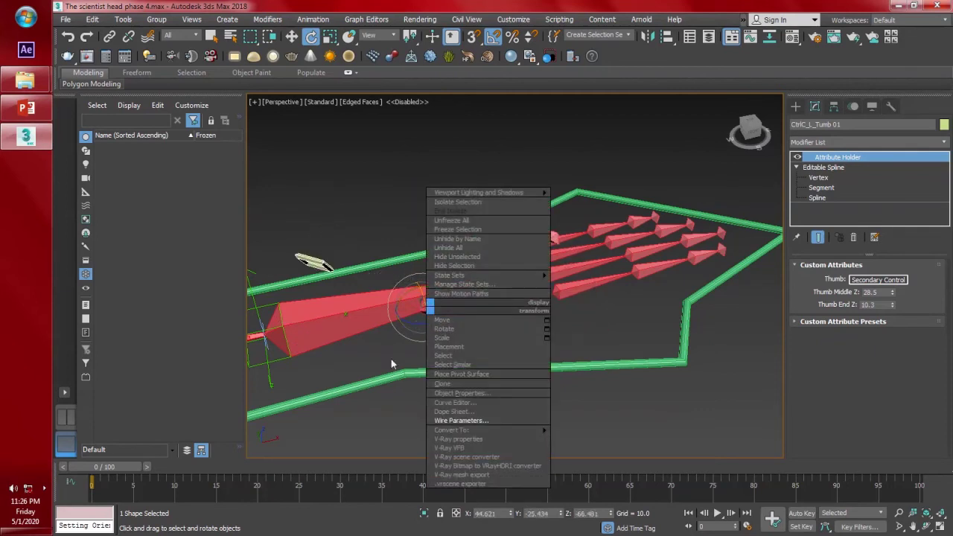
left_click(361, 431)
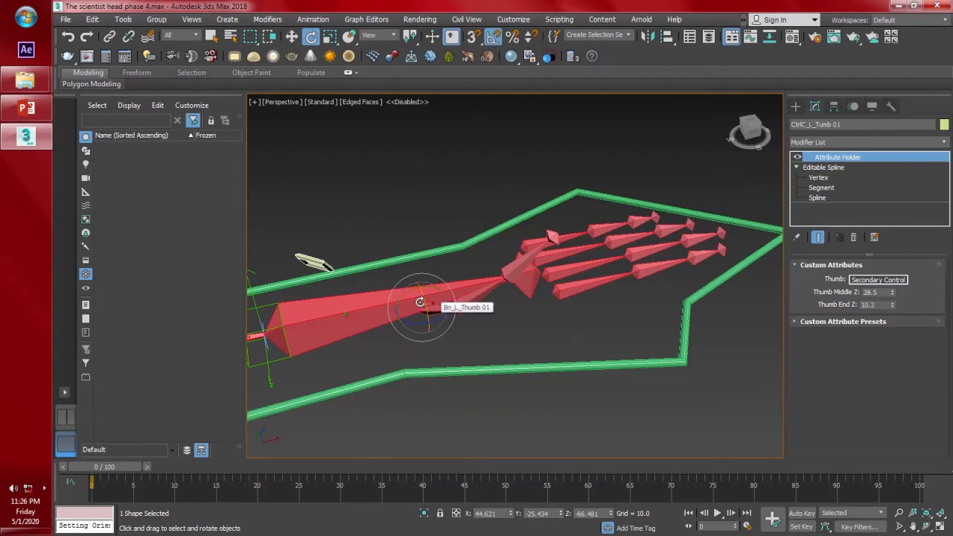
right_click(317, 257, "alt")
left_click(287, 244)
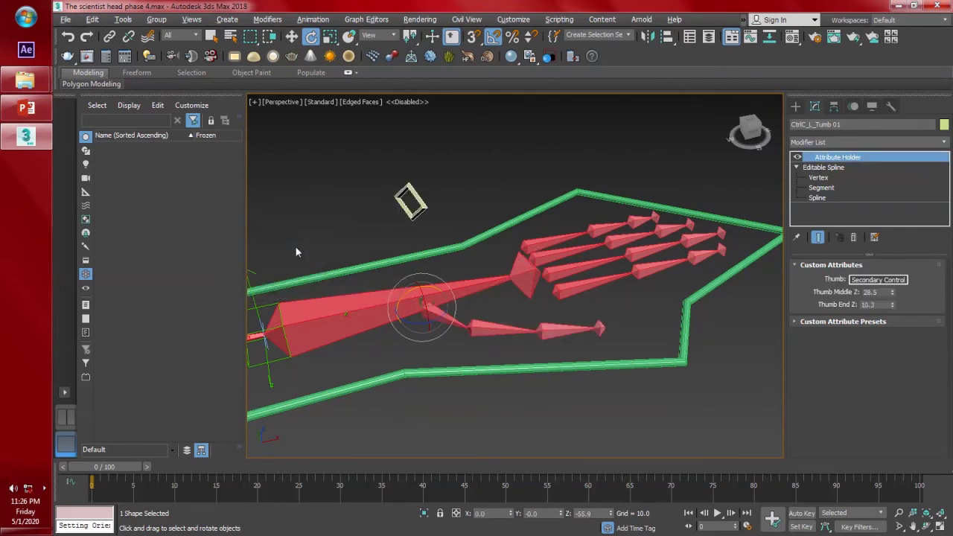
- Draw a four-sided NGon spline with a radius of about 4.76 near the left hand's finger bones
middle_click_drag(539, 387, 504, 402, "alt")
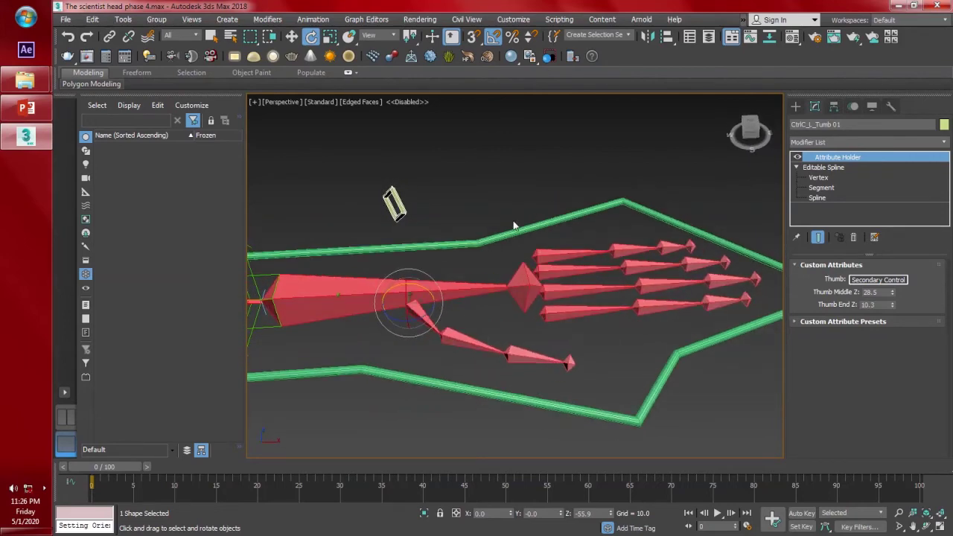
middle_click_drag(574, 333, 487, 336, "alt")
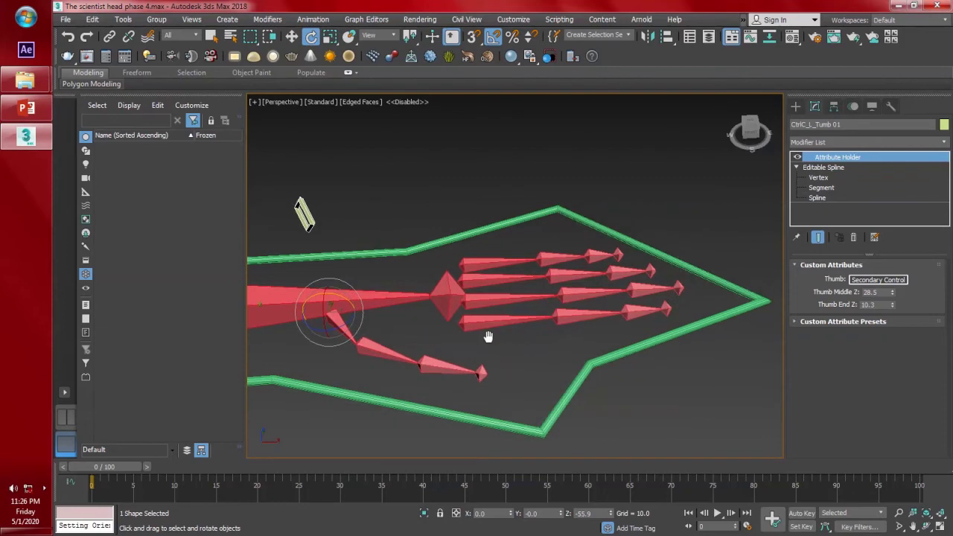
scroll(524, 317, "up", 2)
scroll(524, 317, "down", 2)
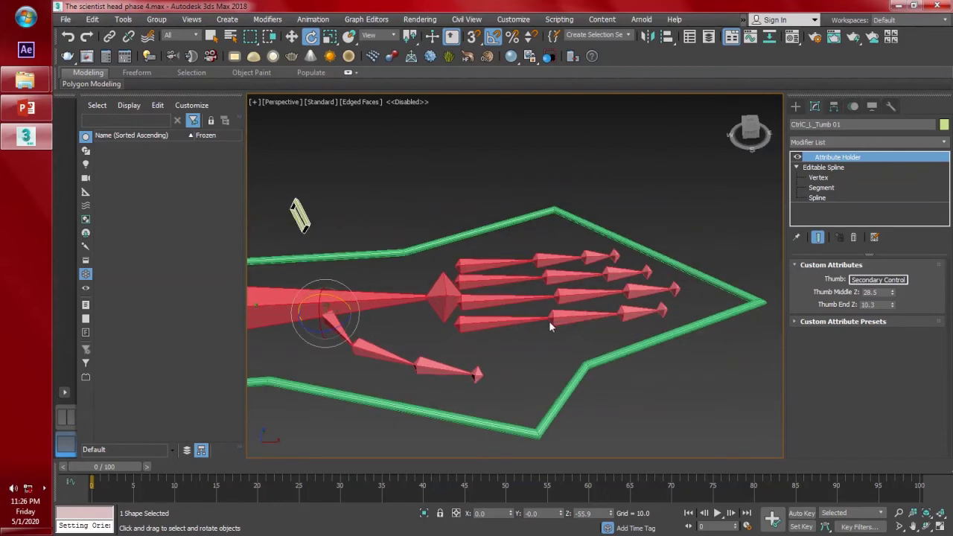
middle_click_drag(536, 330, 534, 333)
left_click(796, 107)
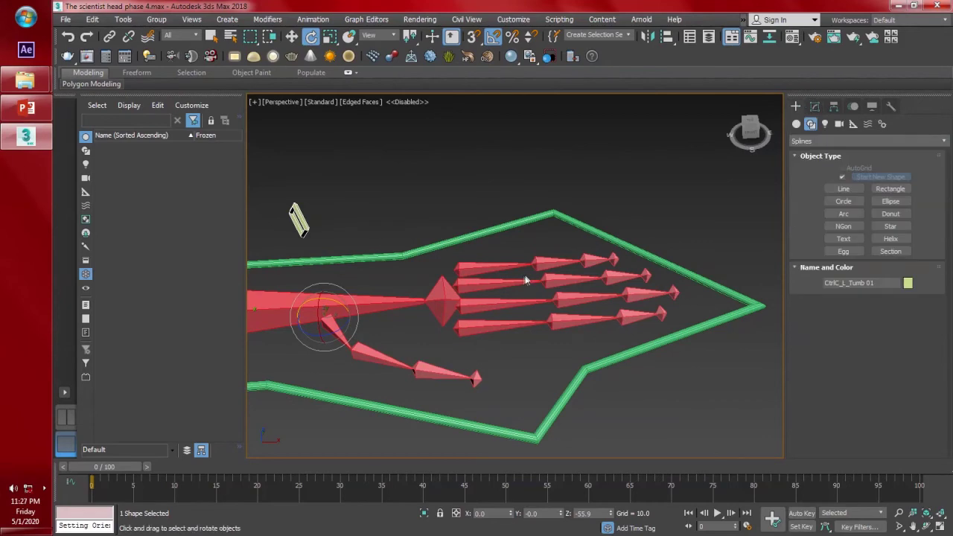
middle_click_drag(525, 280, 544, 275, "alt")
left_click(844, 225)
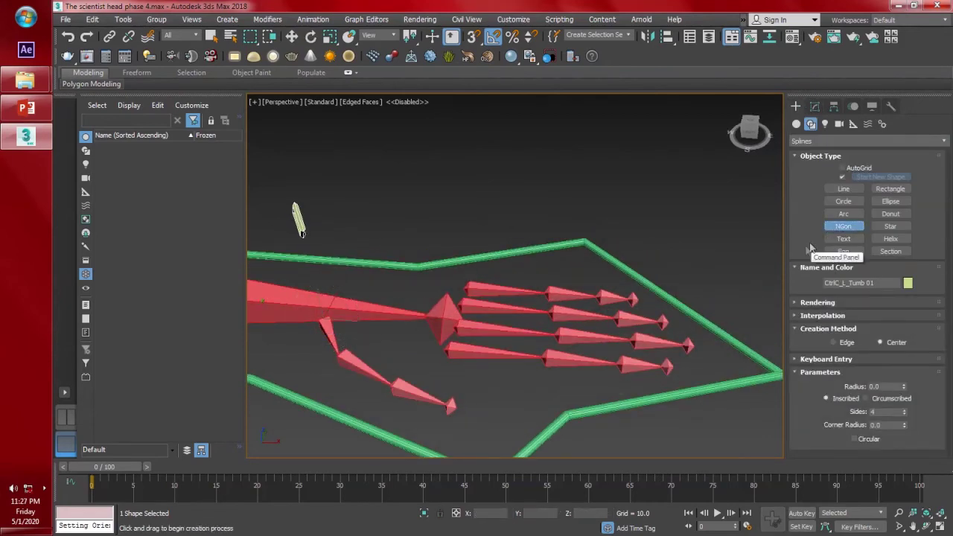
key("f")
key("t")
key("z")
scroll(609, 302, "down", 5)
left_click_drag(542, 134, 566, 149)
- Align the NGon's pivot position and X, Y and Z orientation to the first index finger bone Bn_L_Index 01
middle_click_drag(600, 232, 472, 300, "alt")
key("alt+a")
left_click(546, 262)
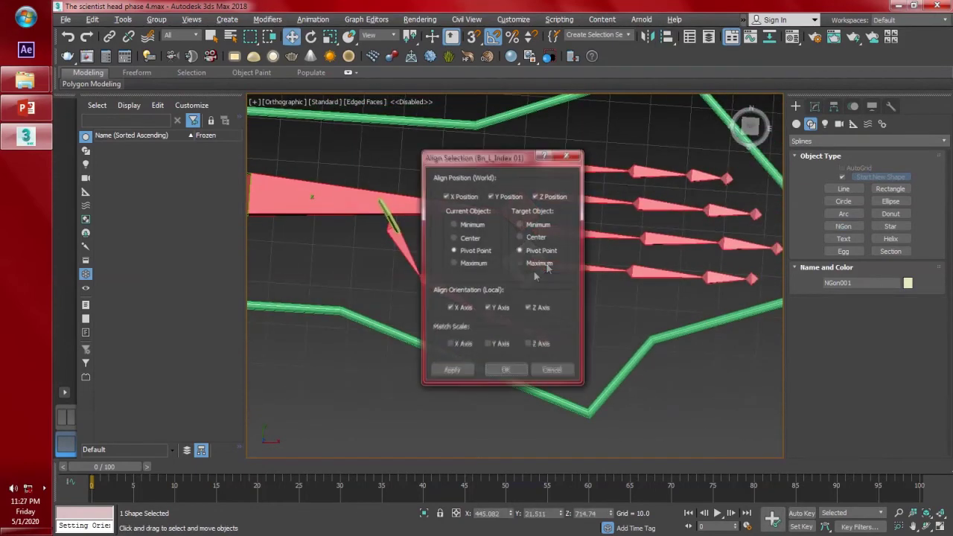
left_click(505, 368)
- Convert the NGon at the index finger's base to an Editable Spline
middle_click_drag(589, 397, 548, 306, "alt")
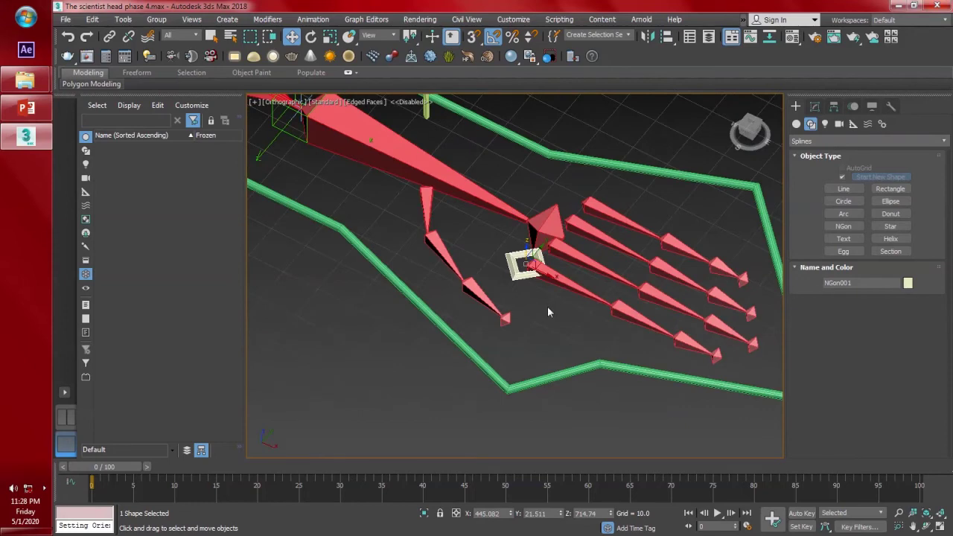
key("p")
key("z")
left_click(810, 108)
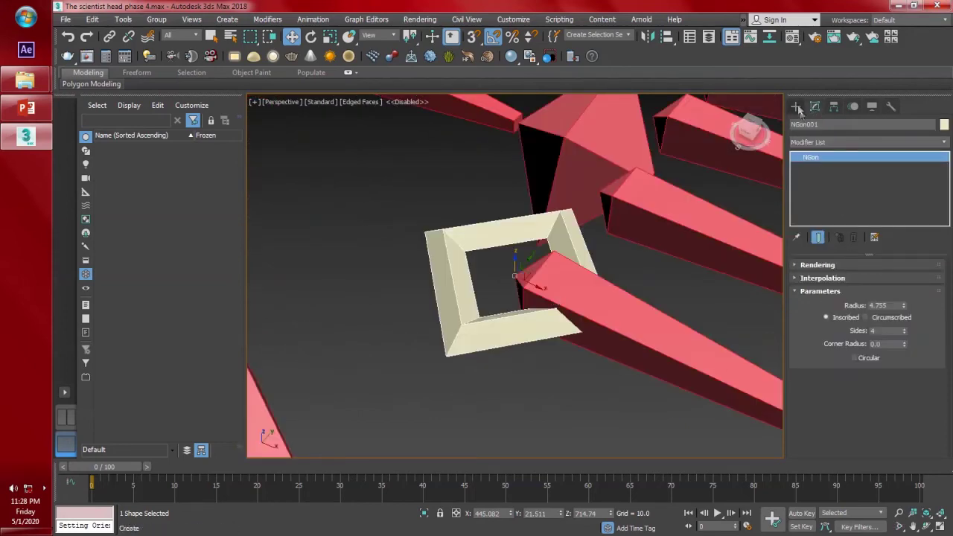
right_click(557, 238)
mouse_move(633, 364)
left_click(756, 362)
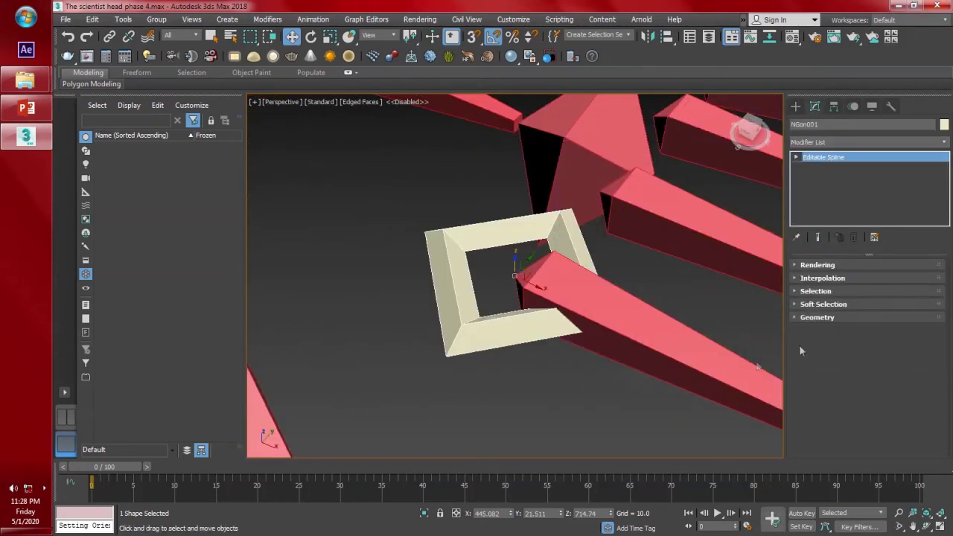
- Rotate the NGon's spline sub-object in the Top view so the shape stands edge-on, in line with the index bone
left_click(795, 157)
left_click(825, 188)
key("t")
scroll(457, 249, "down", 5)
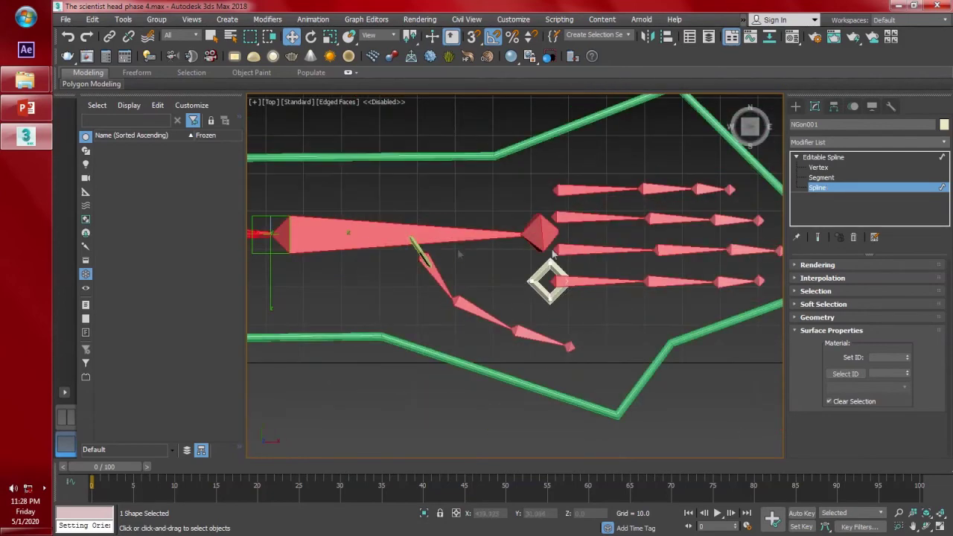
scroll(549, 266, "up", 3)
key("e")
left_click_drag(557, 269, 556, 327)
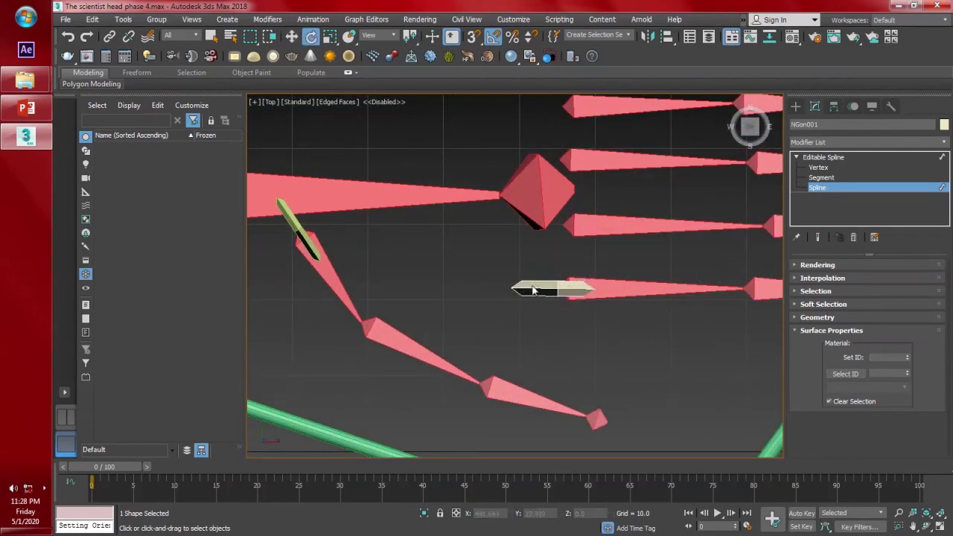
- Move only the NGon object, not its pivot, straight up so it floats above the hand bones
key("f")
key("z")
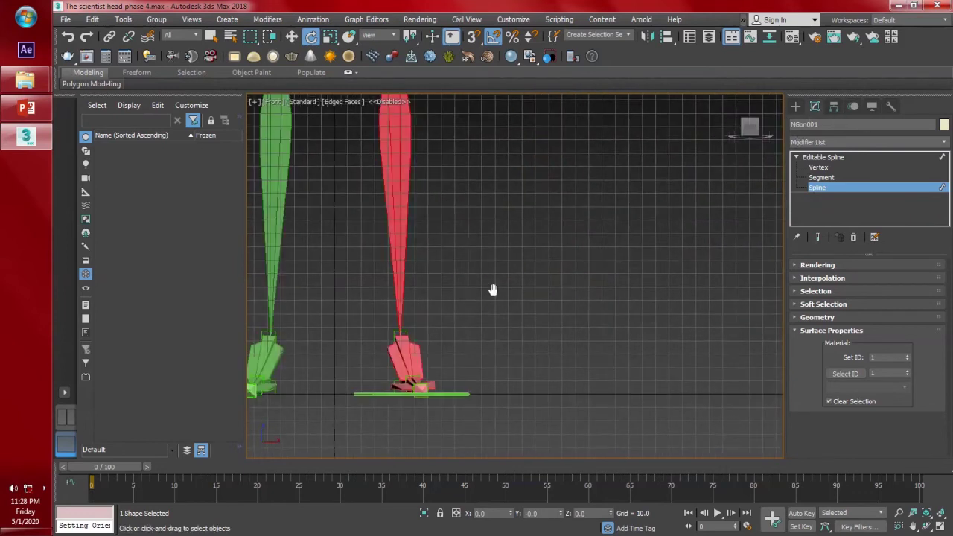
left_click(835, 108)
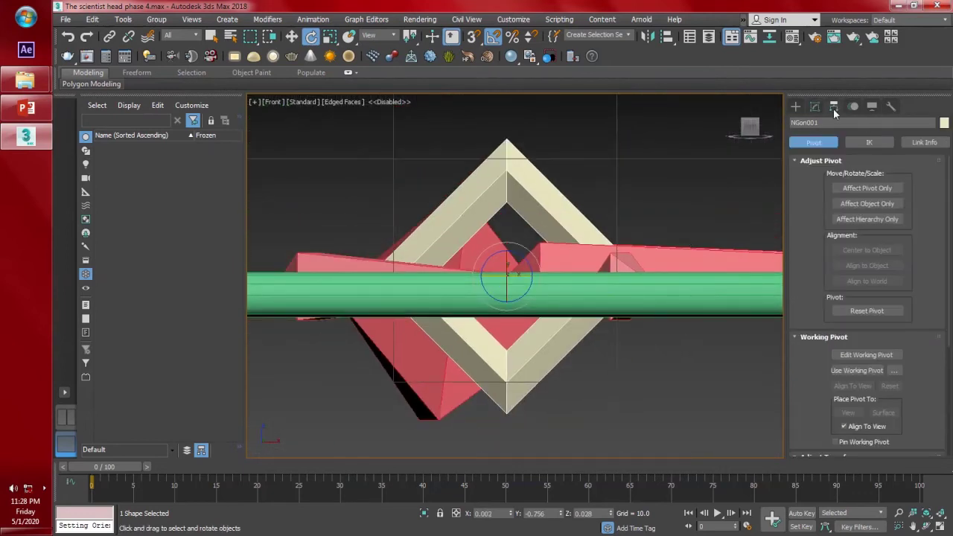
left_click(869, 203)
scroll(428, 323, "down", 10)
key("w")
left_click_drag(447, 295, 458, 174)
scroll(445, 207, "up", 2)
middle_click_drag(445, 207, 516, 291, "alt")
- Rename the NGon control shape as CtrlC_L_Index
key("p")
left_click(815, 107)
left_click(825, 124)
type("Ctrl_L_Index")
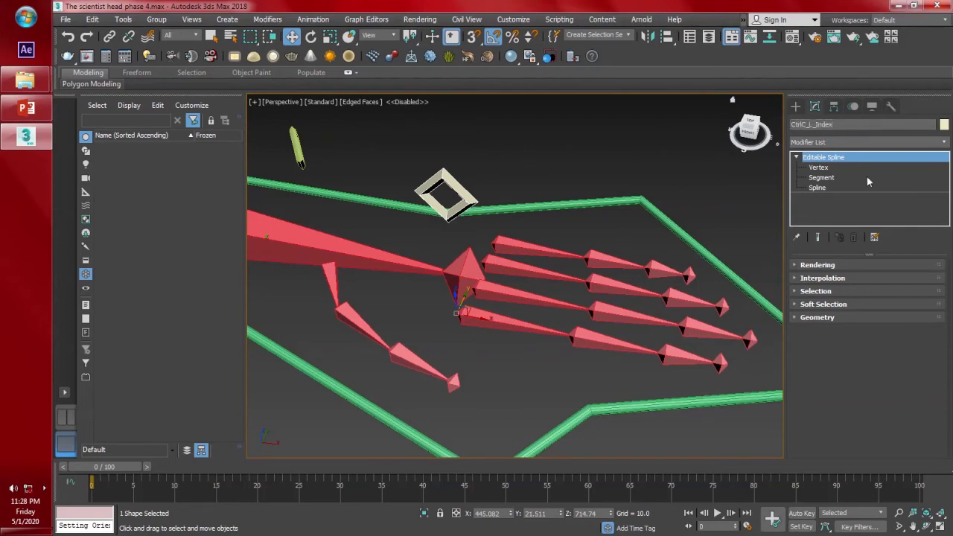
- Clone the index control sideways across the hand as three independent copies
left_click(859, 142)
left_click(859, 142)
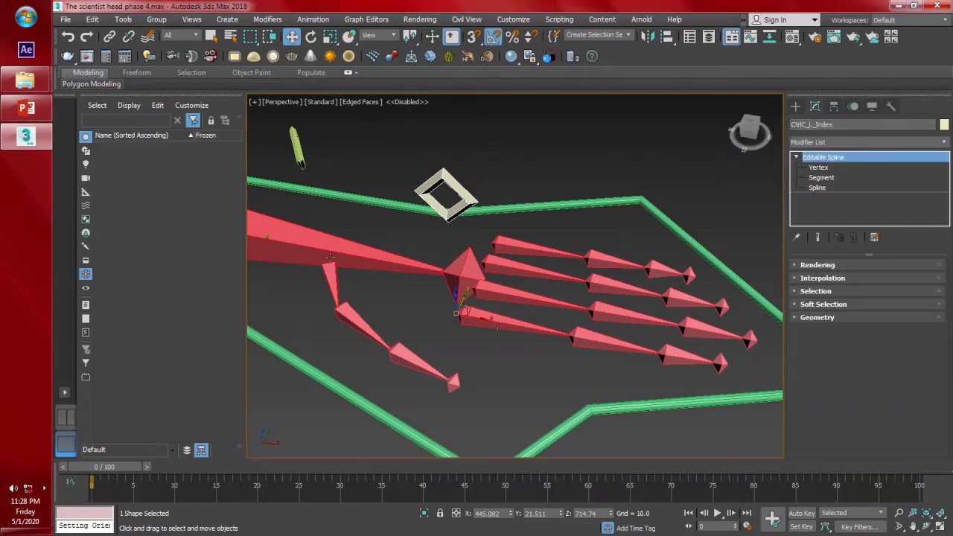
left_click(502, 328)
left_click(452, 213)
left_click_drag(464, 296, 484, 275, "shift")
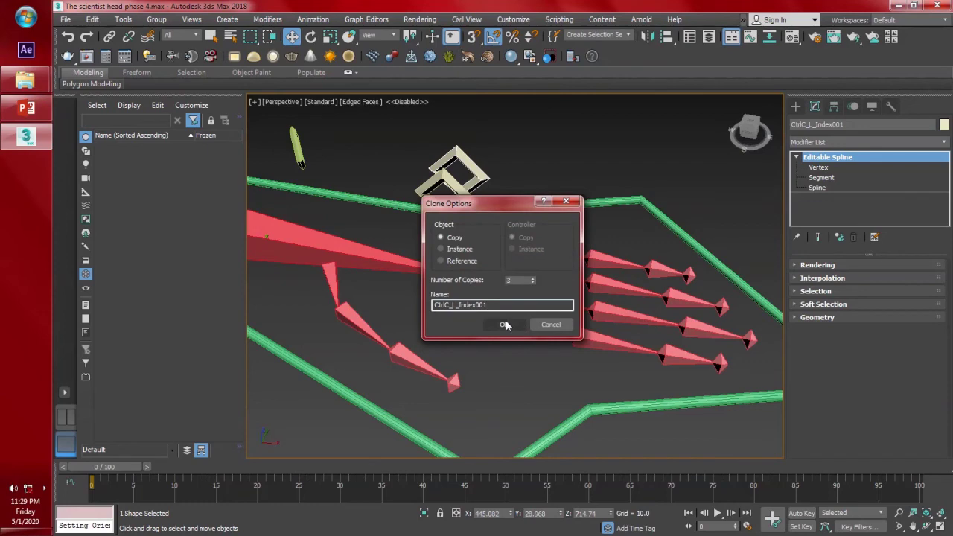
left_click(503, 324)
- Align the first copied control to the base bone of the middle finger
left_click(474, 180)
key("alt+a")
left_click(505, 298)
left_click(492, 374)
- Align the second and third copied controls to the base bones of the ring finger and pinky respectively
left_click(487, 159)
key("alt+a")
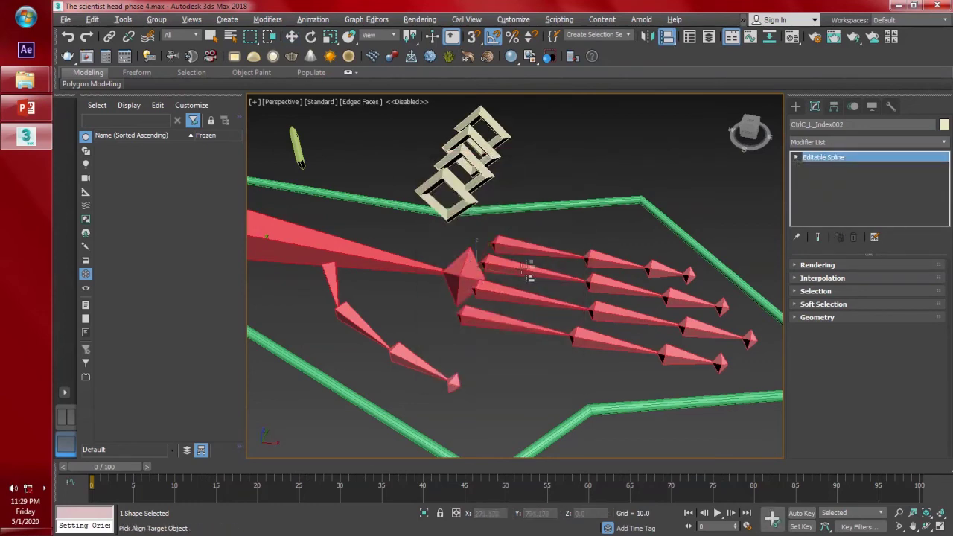
left_click(530, 265)
left_click(505, 369)
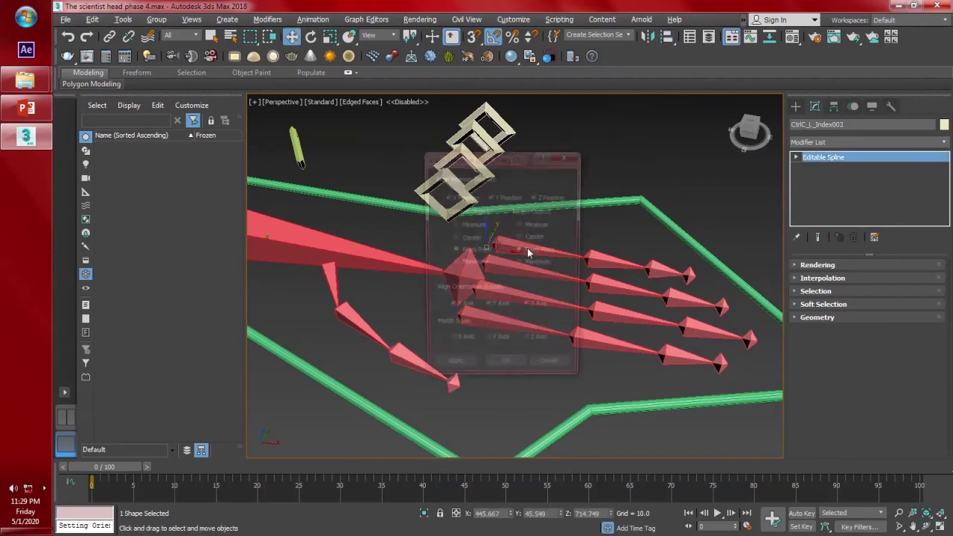
left_click(503, 369)
- Add an Orientation Constraint to Bn_L_Index 01 with CtrlC_L_Index as its target
middle_click_drag(526, 290, 414, 350, "alt")
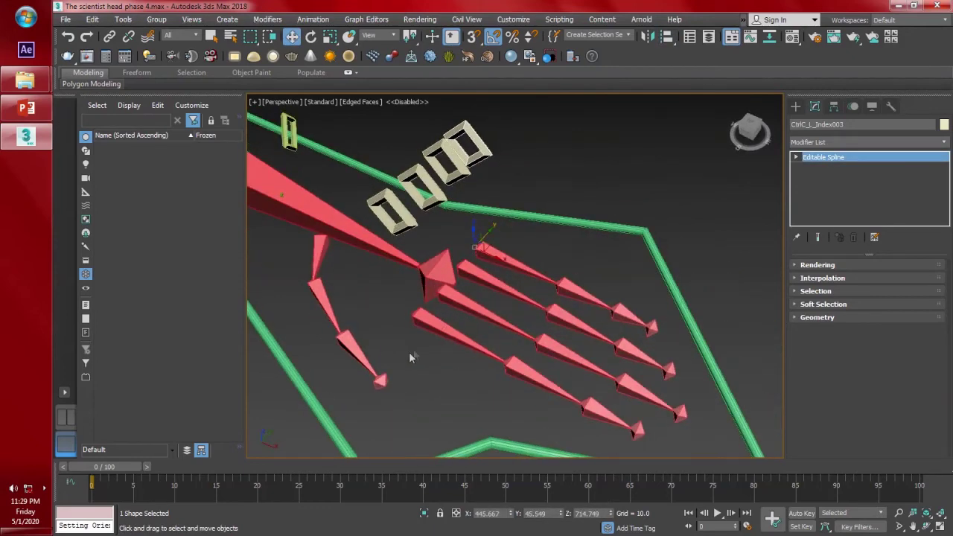
left_click(424, 316)
left_click(312, 19)
mouse_move(423, 91)
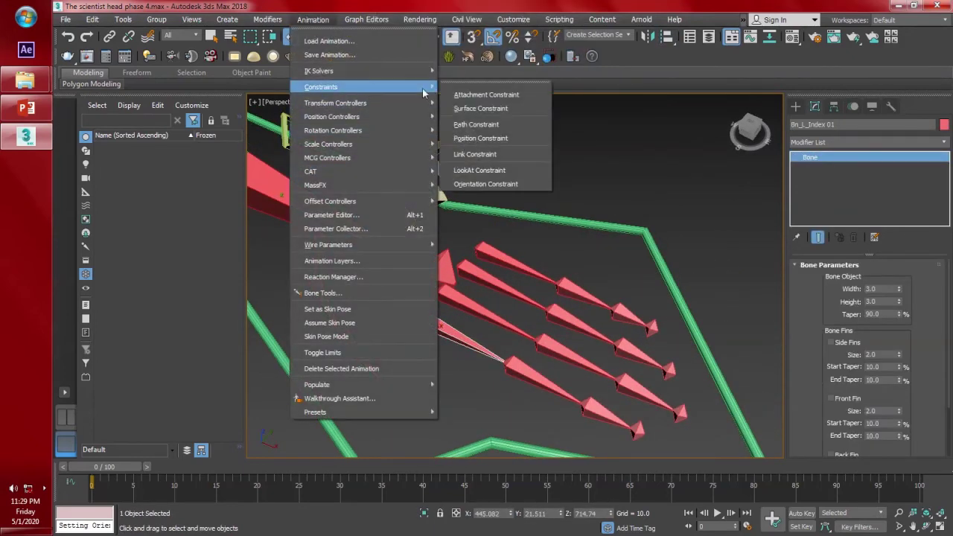
left_click(486, 184)
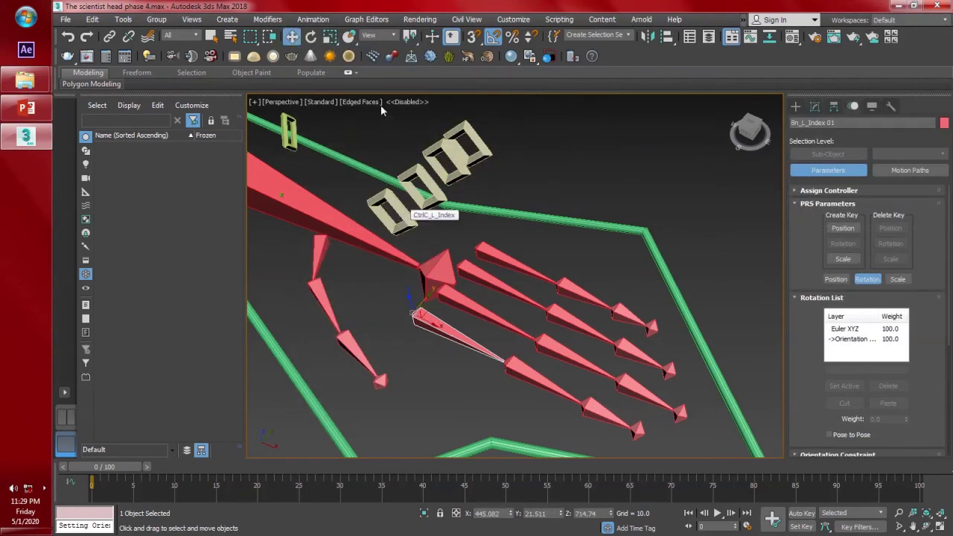
- Add an Orientation Constraint to Bn_L_Middle 01 with the control above the middle finger as its target
left_click(473, 320)
left_click(313, 19)
mouse_move(417, 87)
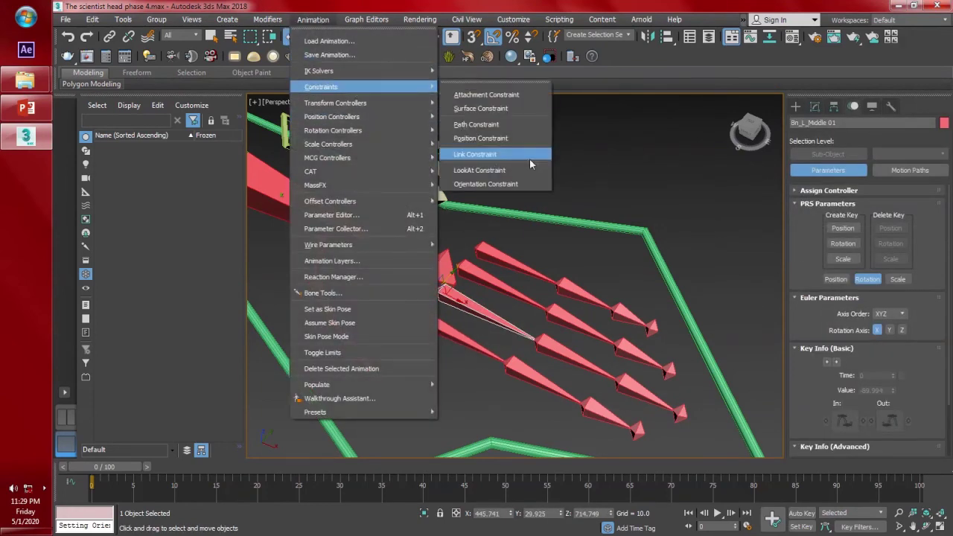
left_click(506, 186)
left_click(432, 196)
- Add an Orientation Constraint to Bn_L_Ring 01 with the control above the ring finger as its target
left_click(488, 280)
left_click(305, 21)
mouse_move(321, 86)
left_click(486, 184)
left_click(453, 267)
left_click(315, 20)
mouse_move(372, 88)
left_click(486, 184)
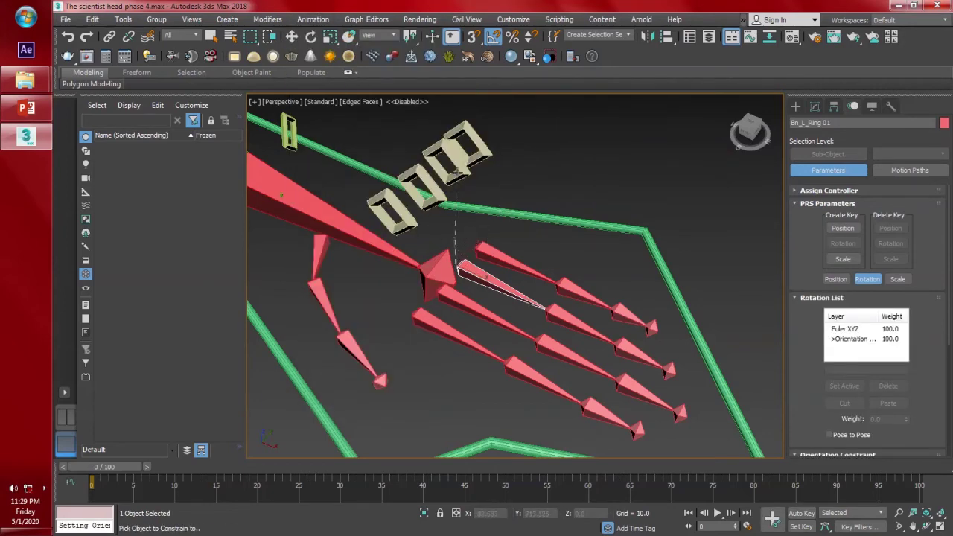
left_click(458, 173)
left_click(560, 321)
- Add an Orientation Constraint to Bn_L_Pinky 01 with the control above the pinky as its target
left_click(504, 255)
left_click(316, 20)
mouse_move(354, 85)
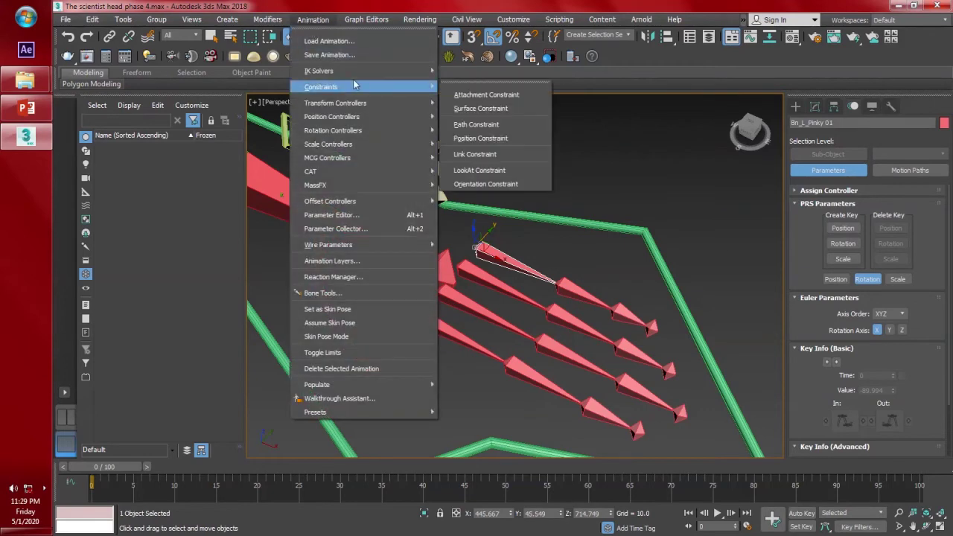
left_click(485, 184)
left_click(478, 140)
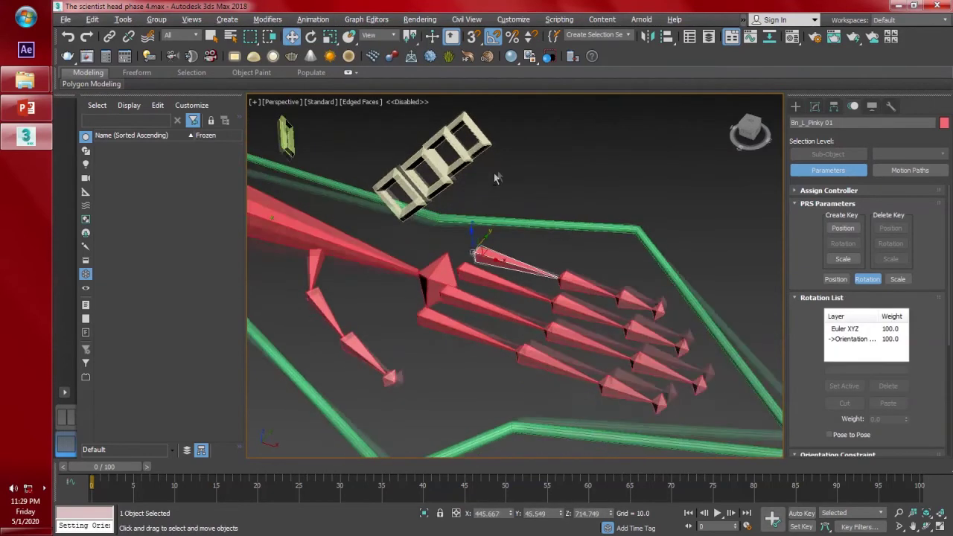
- Link the four finger controls to the green hand control shape as their parent
middle_click_drag(494, 177, 516, 162, "alt")
left_click(516, 161)
left_click(110, 37)
left_click_drag(526, 194, 398, 126)
left_click_drag(455, 170, 530, 232)
left_click(530, 231)
middle_click_drag(519, 236, 465, 199, "alt")
- Rename the middle finger's control as CtrlC_L_Middle
left_click(432, 184)
left_click(845, 123)
left_click(440, 151)
right_click(483, 171)
left_click_drag(845, 123, 817, 123)
type("Middle")
key("Return")
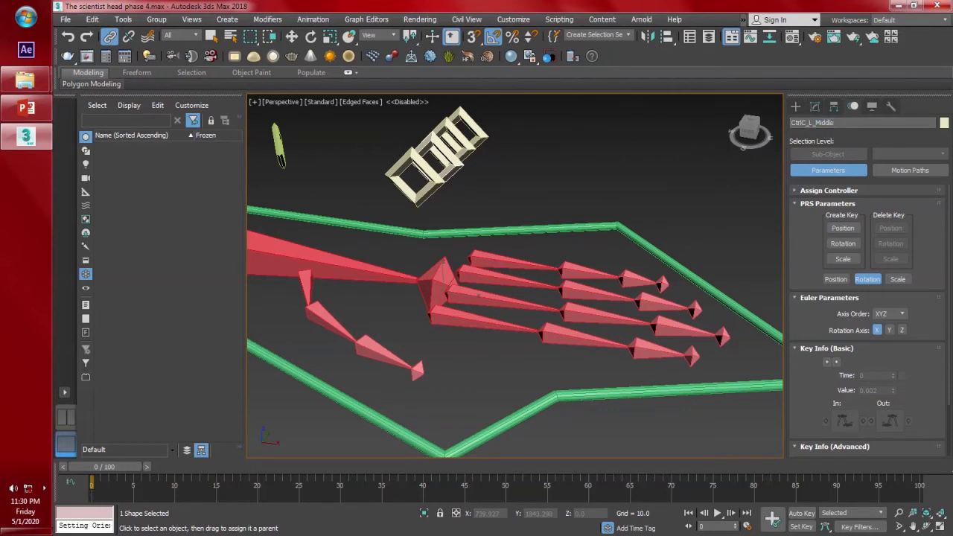
- Rename the ring finger's control as CtrlC_L_Ring 01 and name the last copied control after the pinky in the same style
left_click(460, 147)
left_click_drag(844, 122, 833, 121)
type("Ring 01")
key("Return")
left_click(477, 132)
left_click_drag(846, 123, 820, 118)
key("Right")
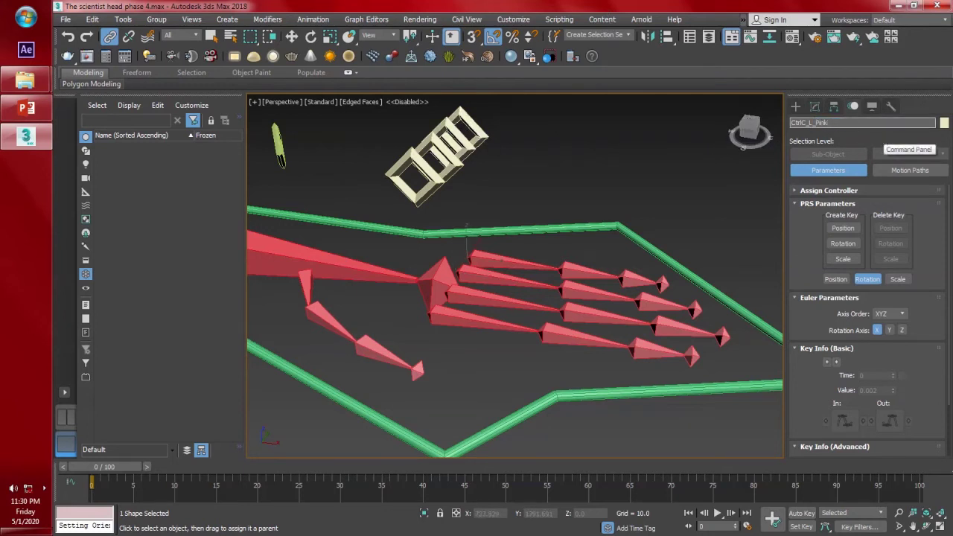
- Append the number 01 to the middle control's name and rename the index control as CtrlC_L_Index 01
left_click(440, 175)
left_click(843, 124)
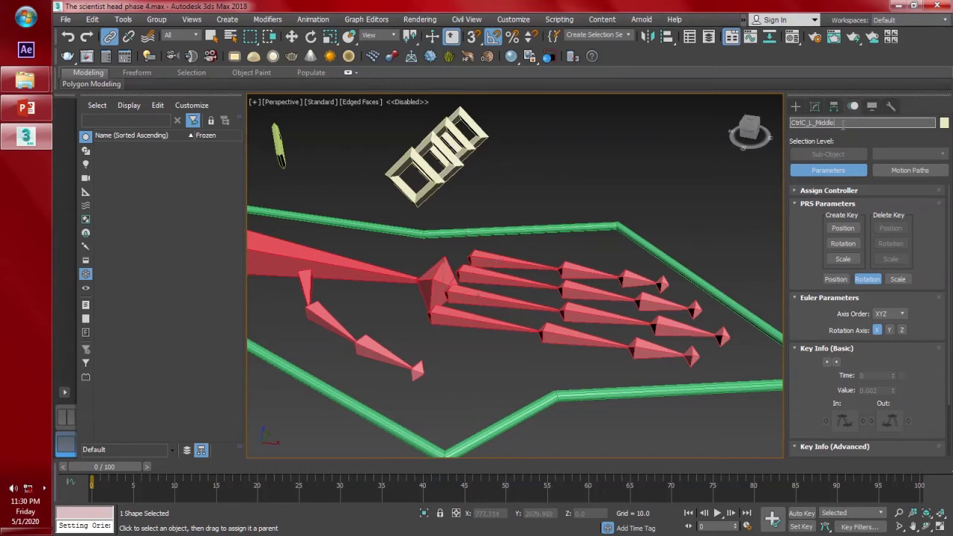
type("_01")
left_click(418, 196)
left_click(844, 122)
type("01")
key("Return")
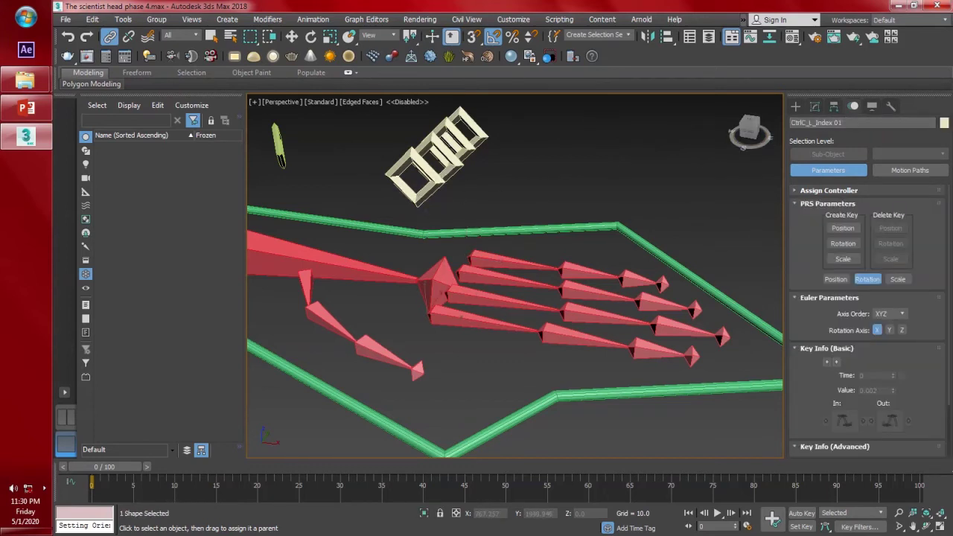
- Select the index, middle, ring and pinky control shapes together and apply Freeze Transform to them
left_click(282, 158)
left_click(423, 226)
left_click(430, 196)
left_click_drag(477, 163, 383, 111)
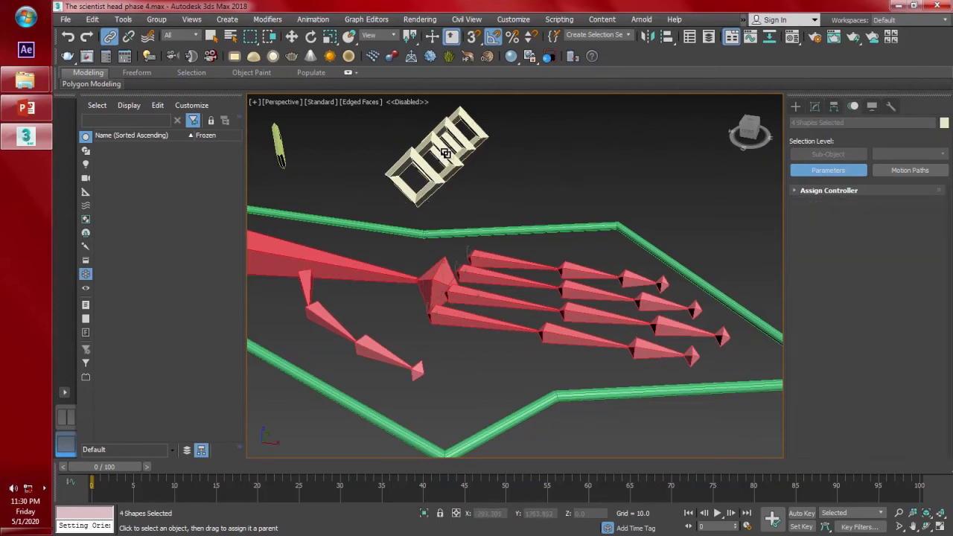
right_click(448, 131)
left_click(417, 98)
left_click(551, 343)
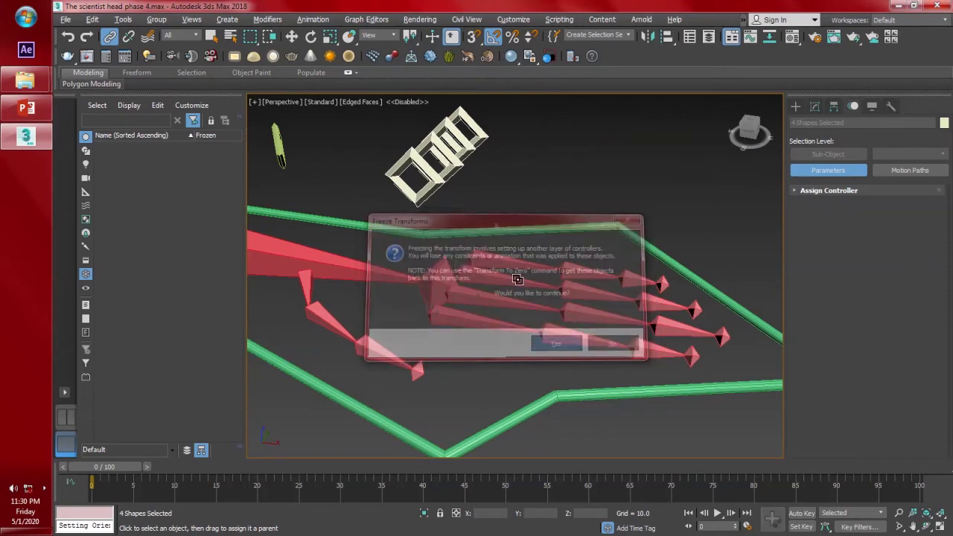
right_click(455, 143)
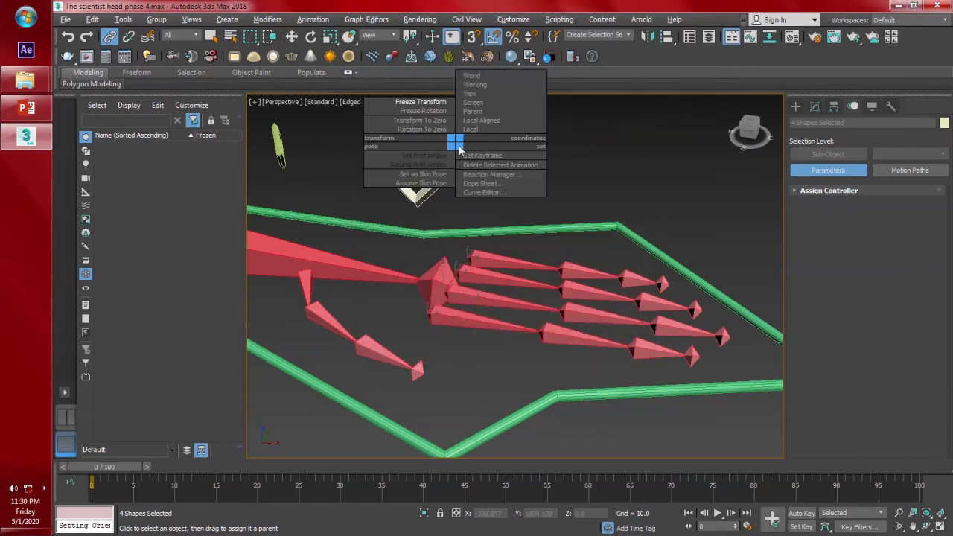
- Apply an Attribute Holder modifier to the index finger's control shape
left_click(815, 106)
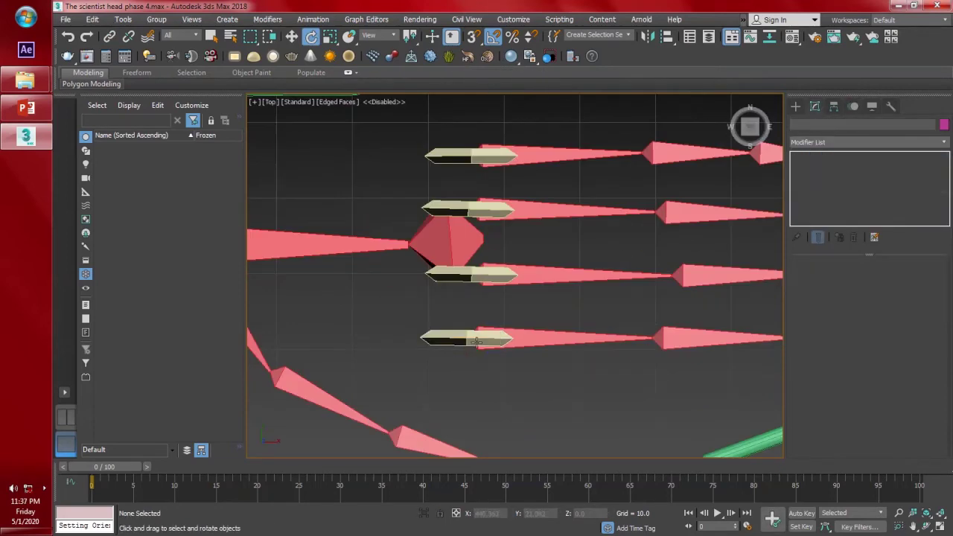
left_click(476, 342)
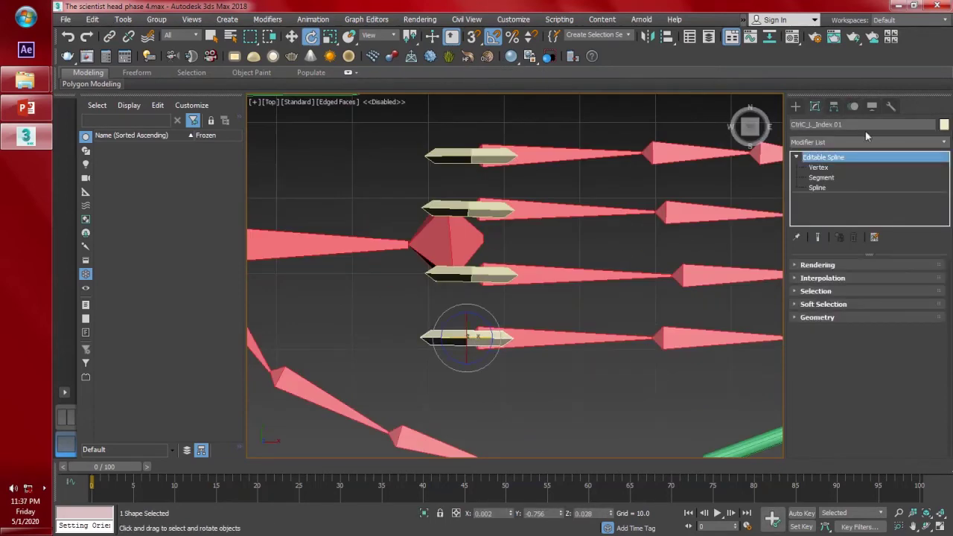
left_click(879, 142)
type("at")
key("Return")
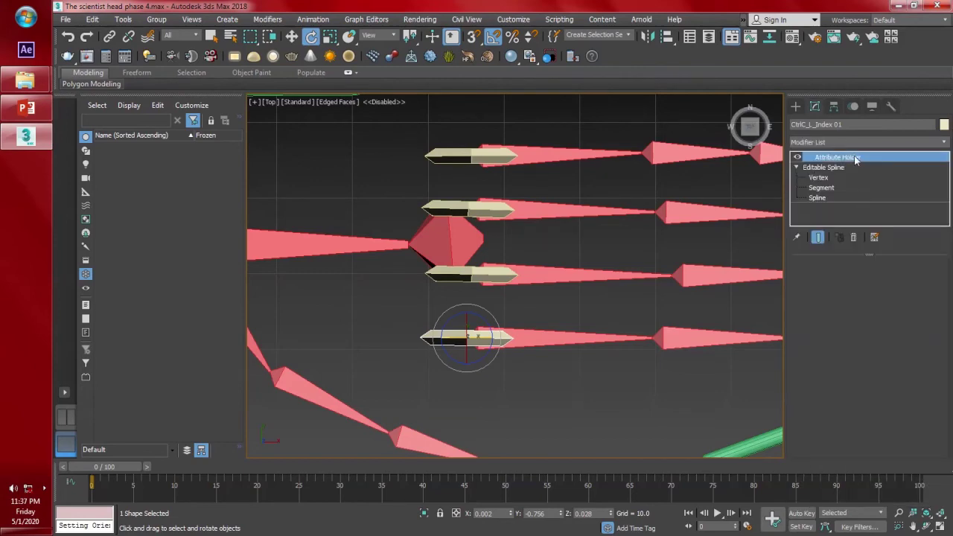
- Using the Parameter Editor, add a String attribute named Index with the default text Secondary Control to the index control
left_click(270, 20)
mouse_move(313, 20)
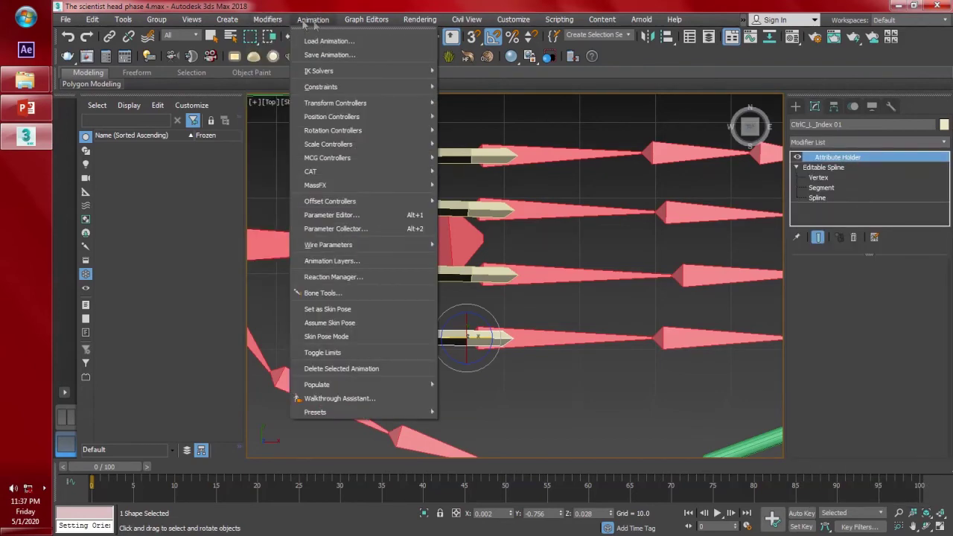
left_click(375, 216)
left_click(299, 279)
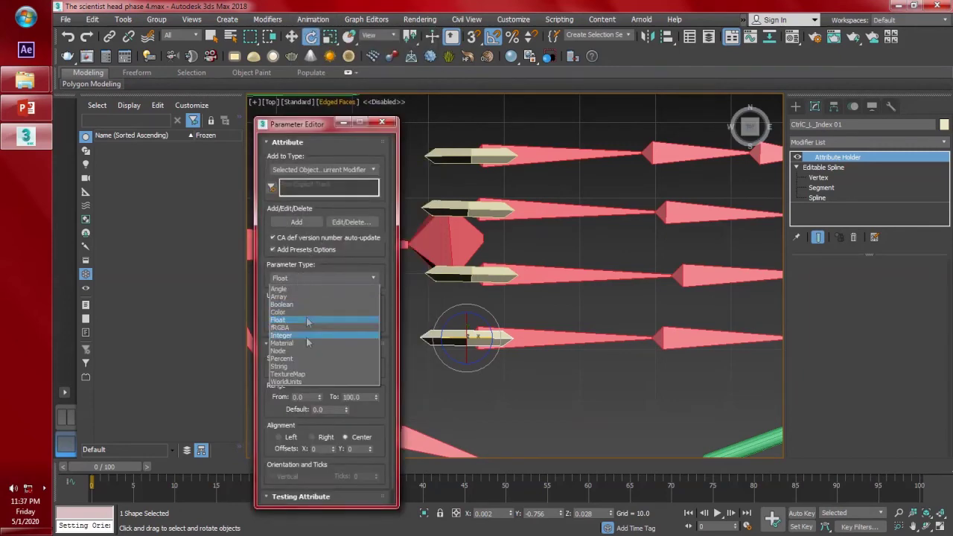
left_click(309, 320)
type("inde")
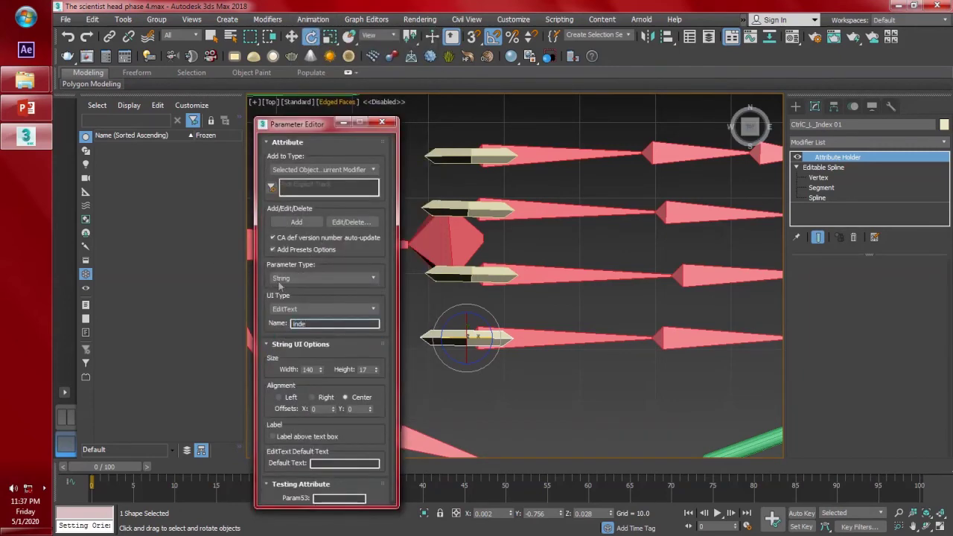
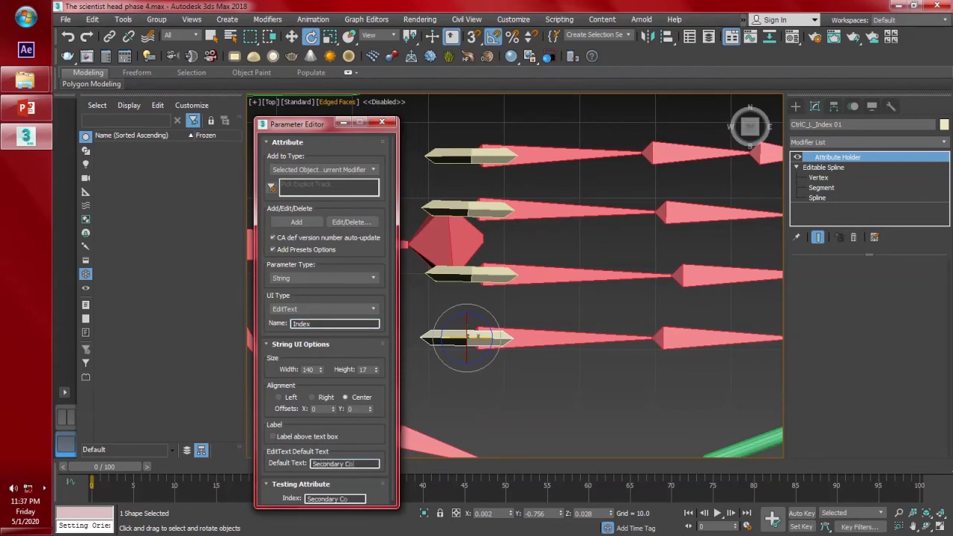
left_click(297, 222)
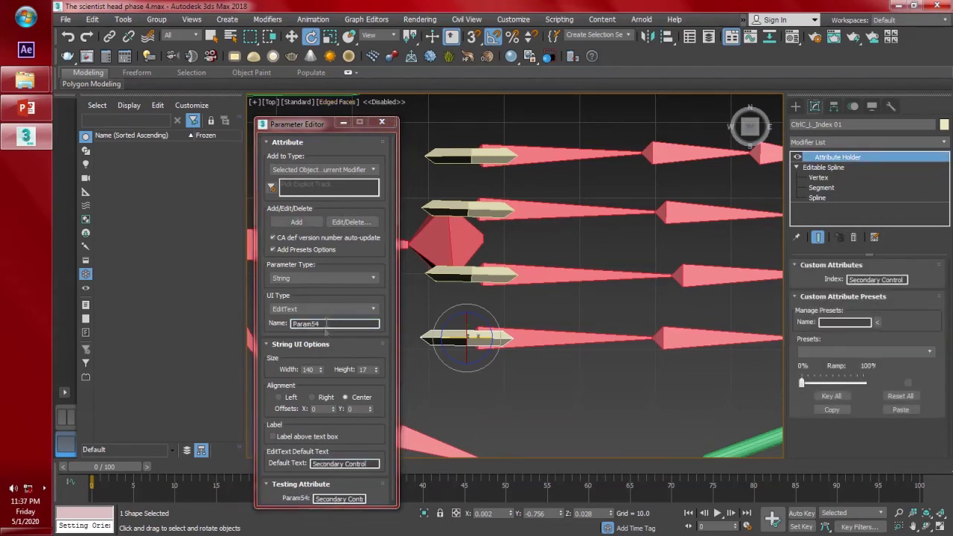
- Add Float spinner attributes Index Middle Y and Index End Y to the index control, with width 100 and range -360 to 360
left_click(320, 278)
left_click(301, 320)
double_click(302, 323)
type("Index Middle")
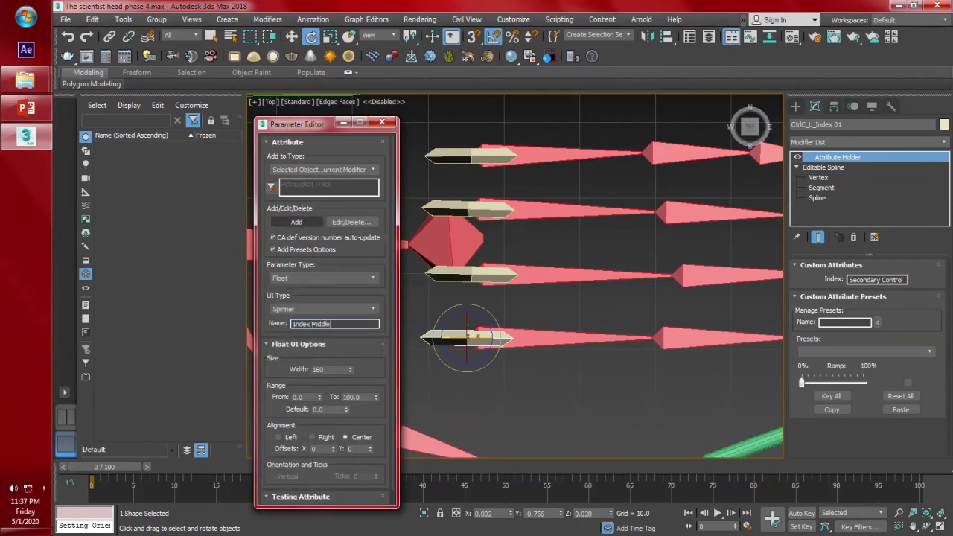
type("Index Middle Y")
left_click(330, 370)
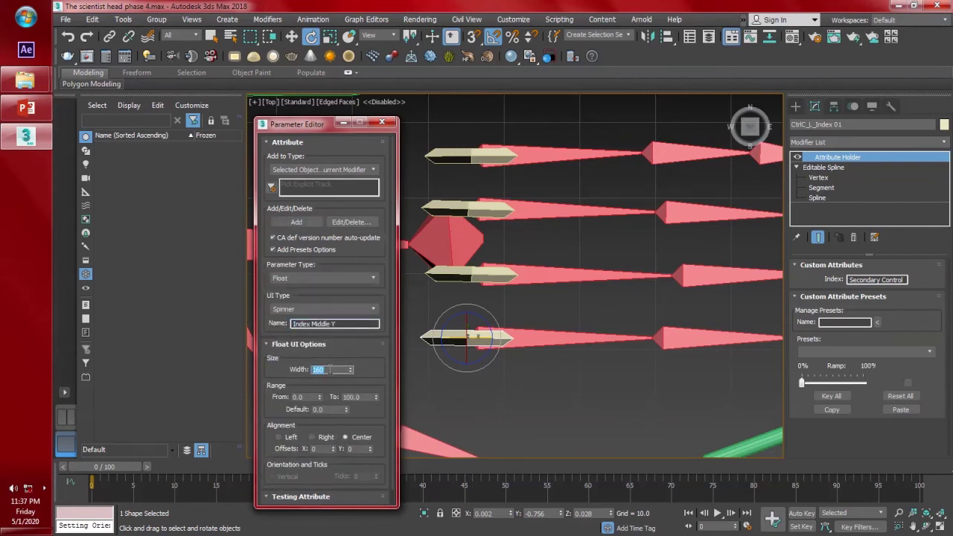
left_click(311, 397)
type("-360")
left_click(364, 397)
type("360")
left_click(296, 222)
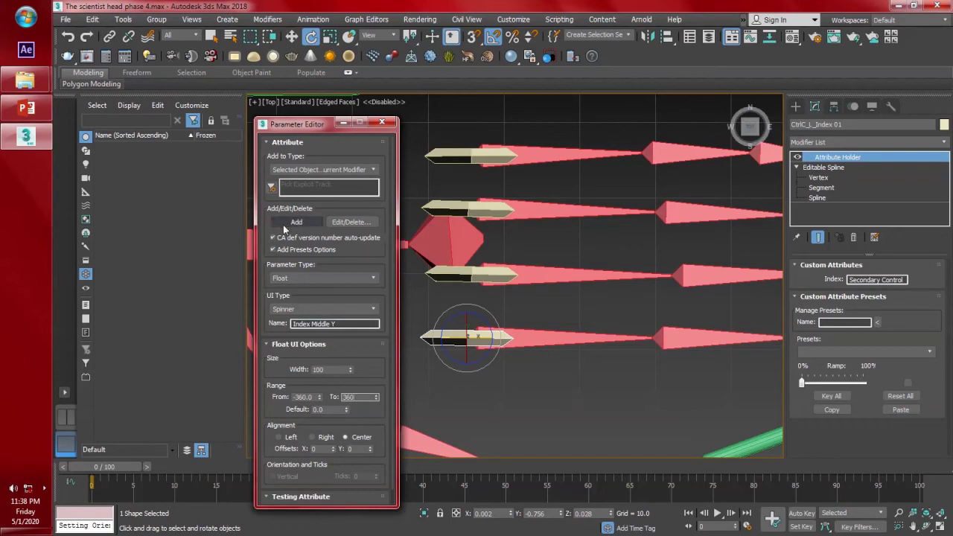
type("Index End")
left_click(301, 223)
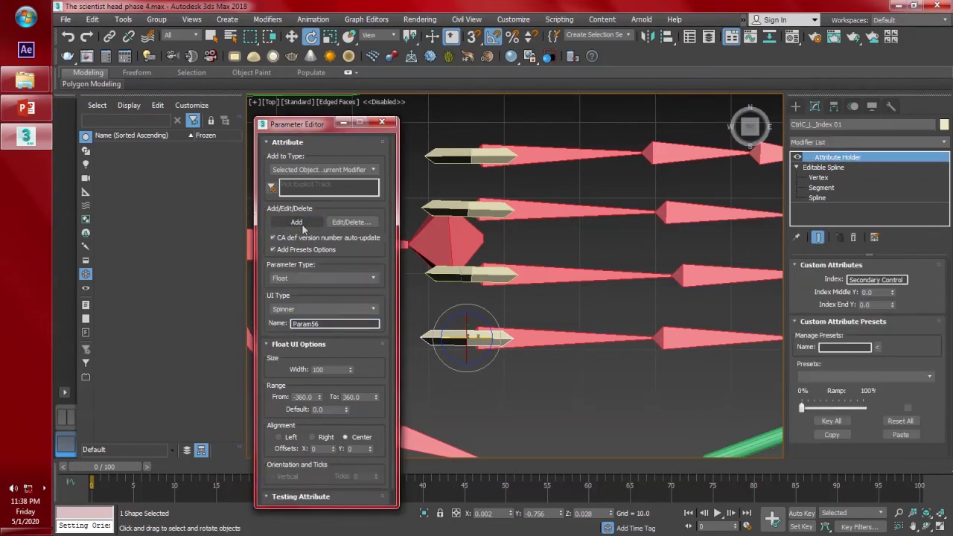
- Apply an Attribute Holder modifier to the middle finger's control shape
left_click(484, 274)
left_click(938, 143)
key("a")
scroll(940, 150, "down", 1)
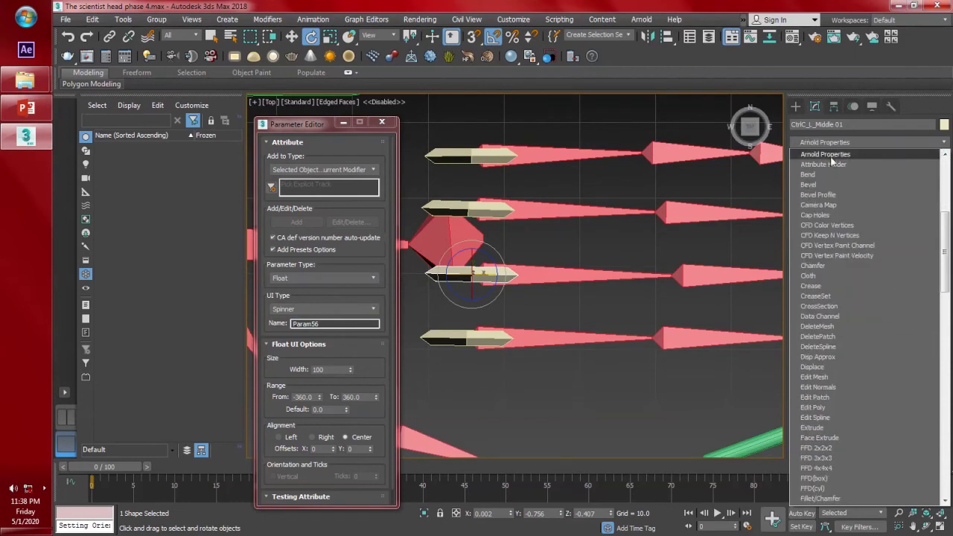
left_click(832, 164)
- Add a String attribute named Middle with the default text Secondary Control to the middle finger's control
left_click(318, 283)
left_click(308, 368)
left_click_drag(350, 323, 239, 320)
type("M")
left_click(350, 466)
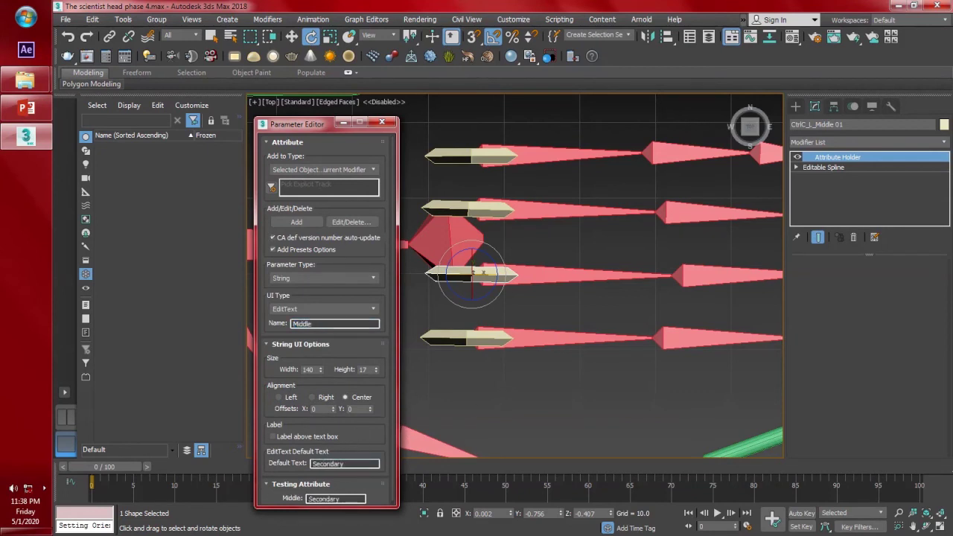
left_click(297, 222)
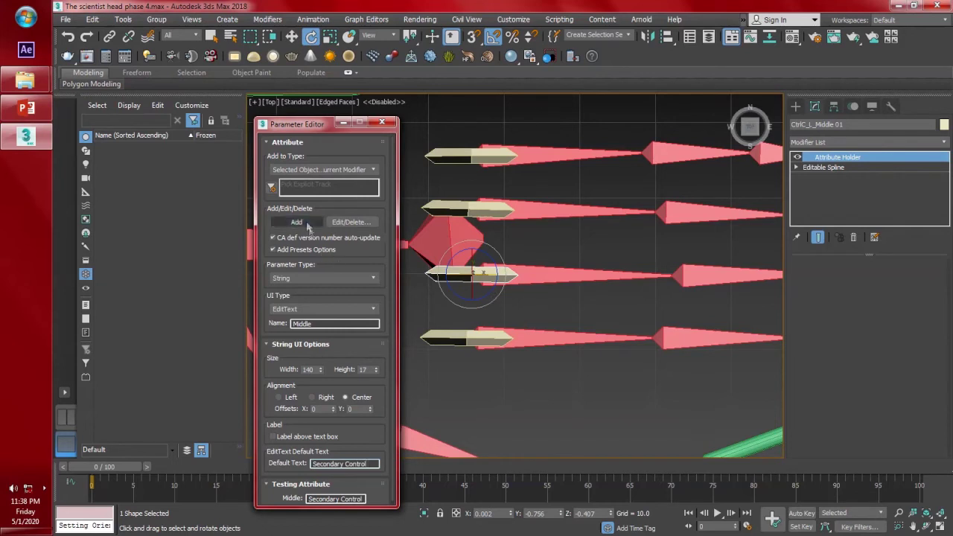
- Add Float spinner attributes Middle Middle Y and Middle End Y to the middle control, with width 100 and range -360 to 360
left_click(323, 278)
left_click(301, 321)
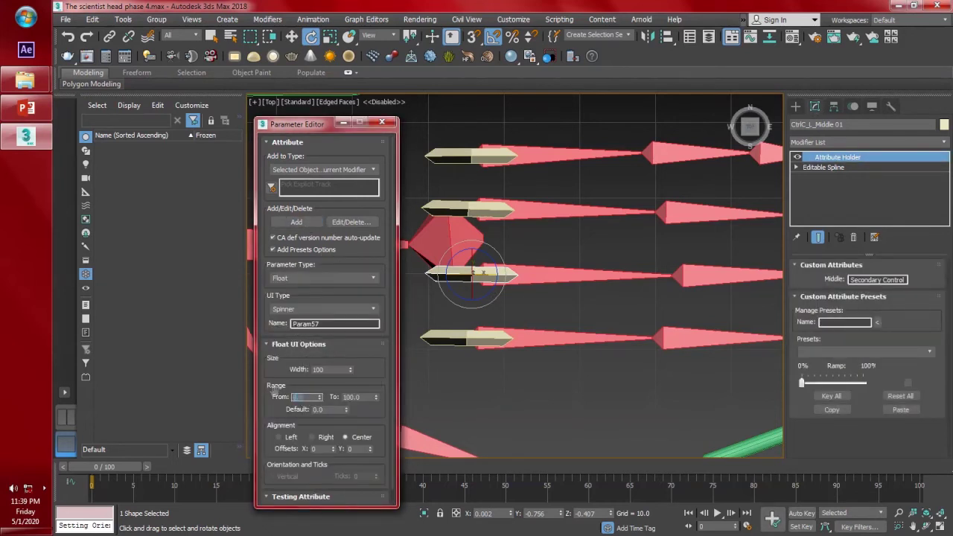
key("Tab")
type("3")
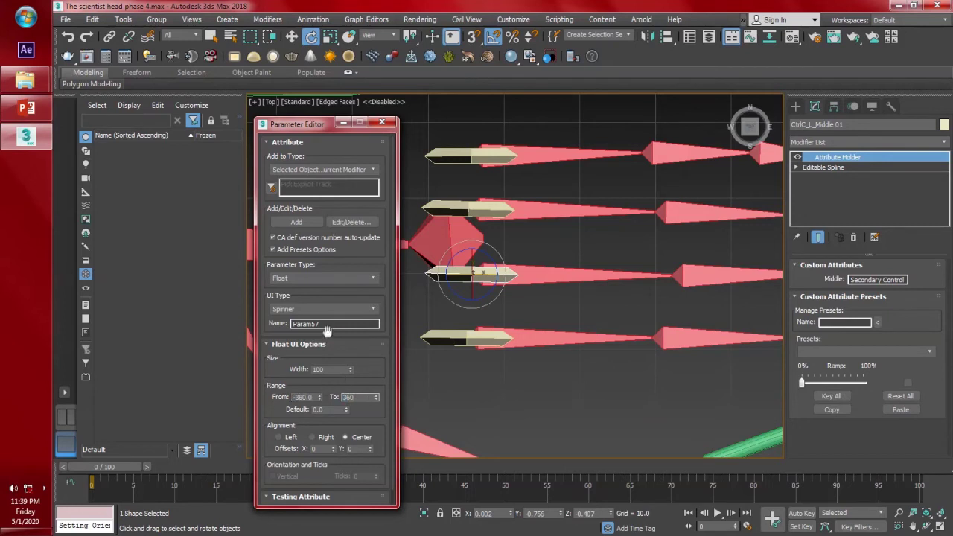
double_click(328, 325)
type("Middle Middle Y")
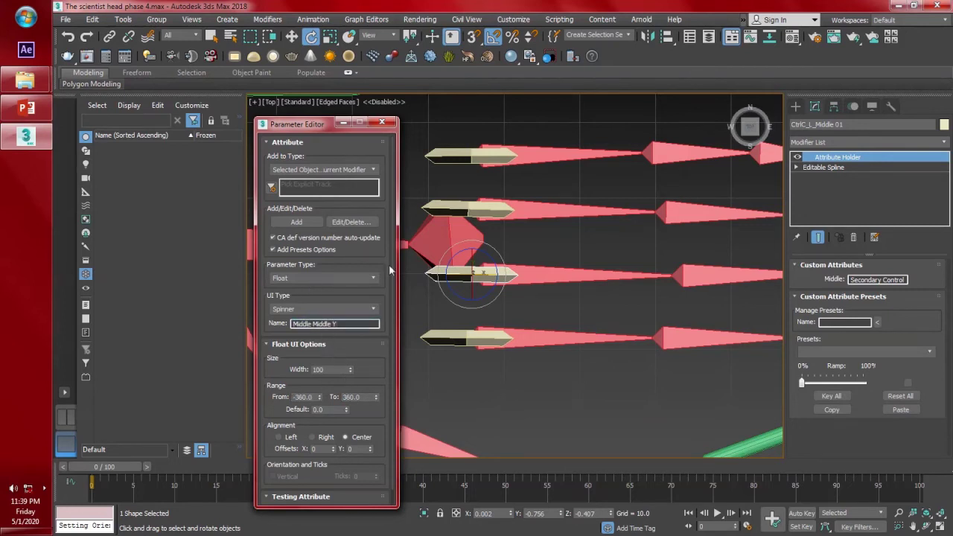
left_click(297, 222)
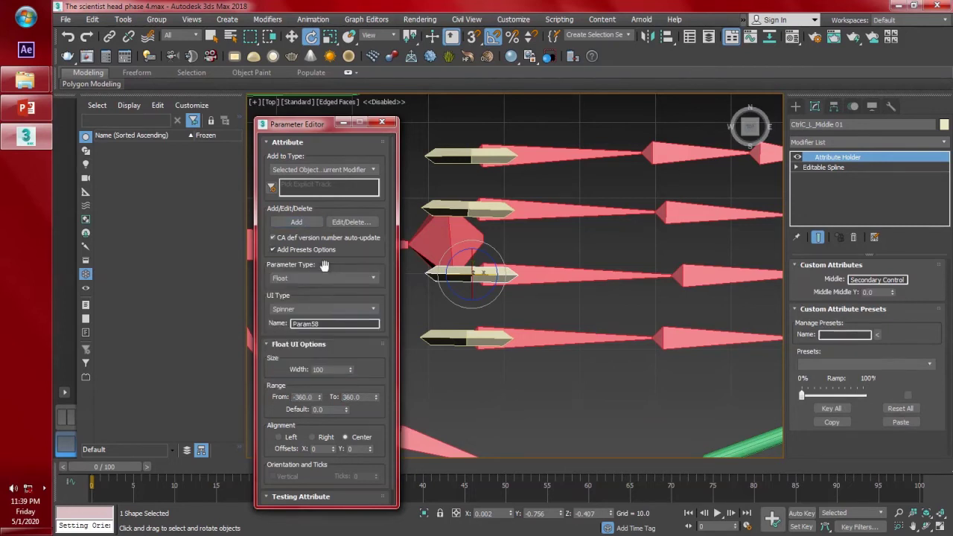
double_click(335, 323)
type("Middle End Y")
left_click(297, 222)
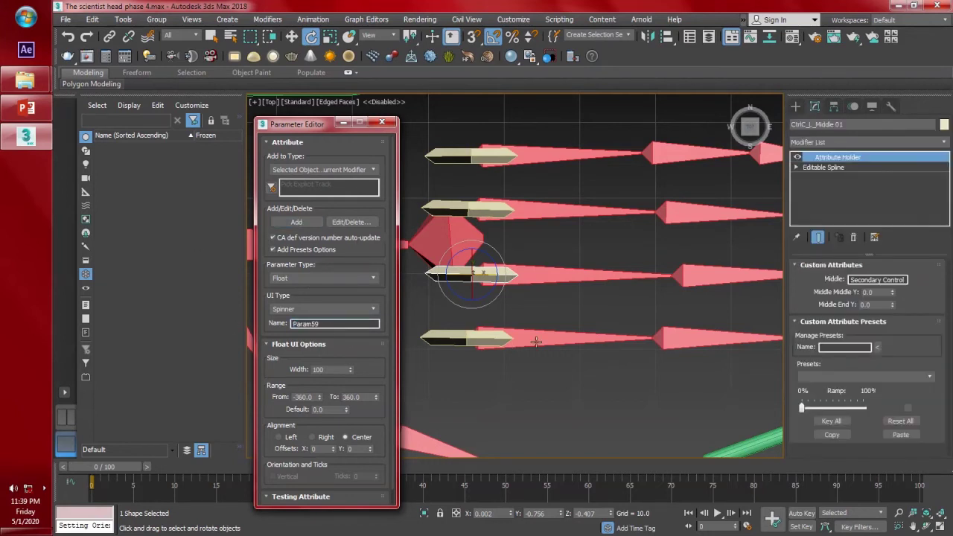
- Apply an Attribute Holder modifier to the ring finger's control shape
left_click(477, 212)
left_click(922, 147)
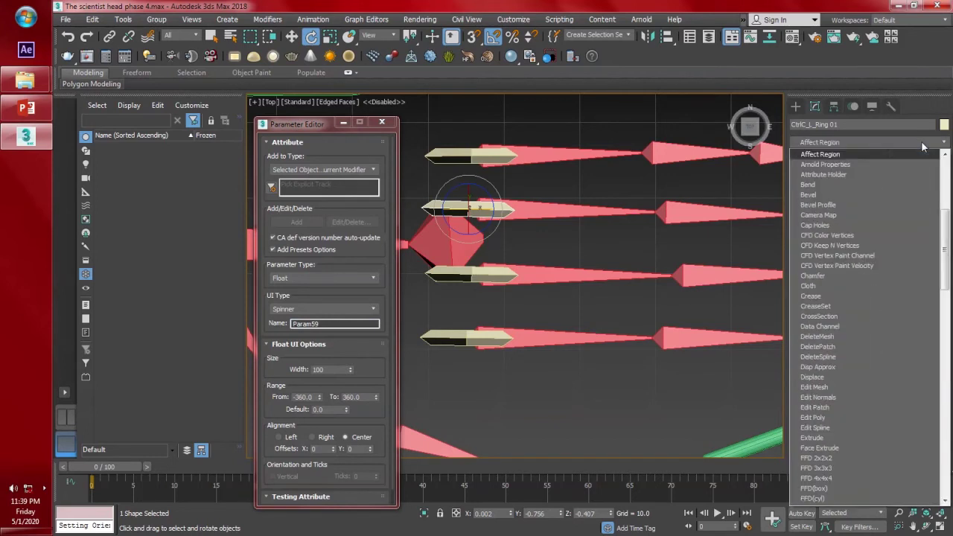
left_click(857, 171)
- Add a String attribute named Ring with the default text Secondary Control to the ring finger's control
left_click(317, 280)
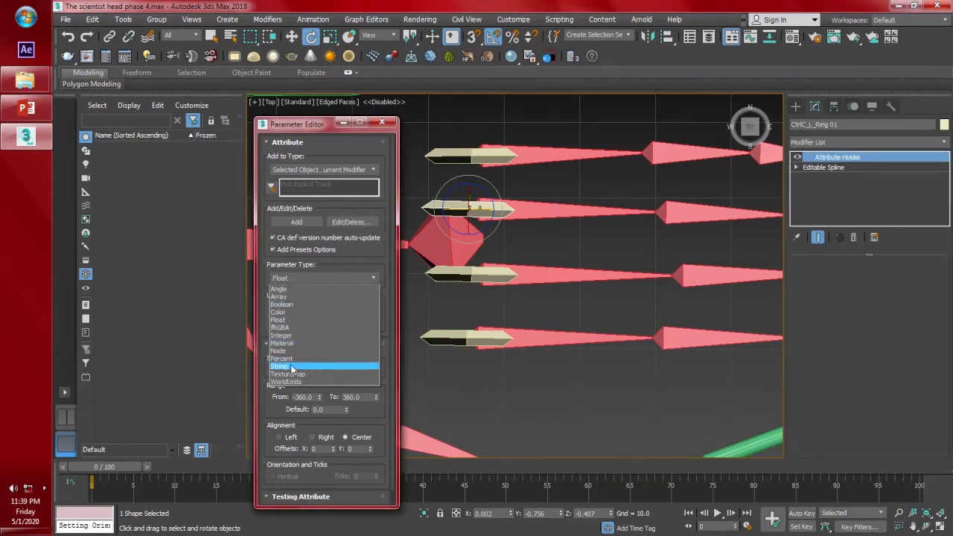
left_click(298, 367)
double_click(313, 323)
type("Rinf")
key("BackSpace")
type("g")
left_click(321, 464)
type("Secondary Control")
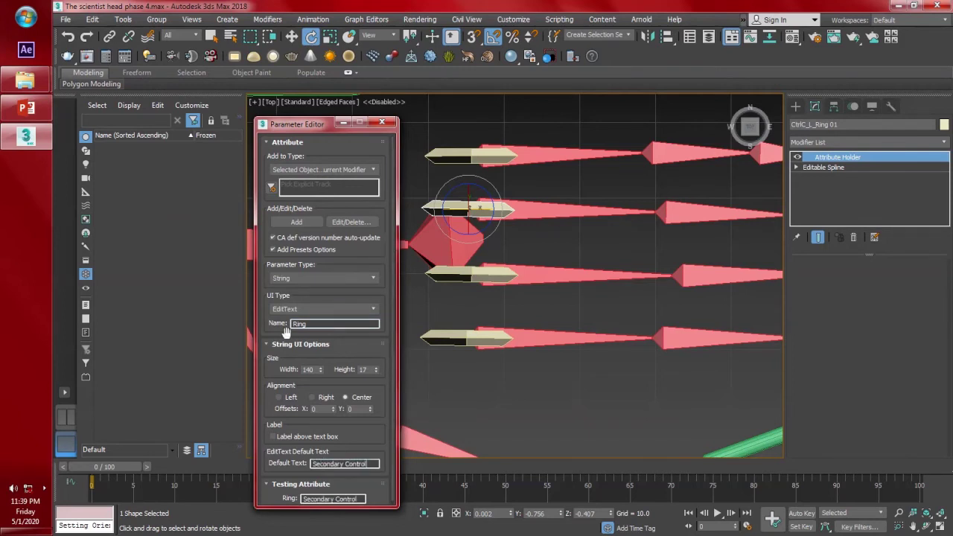
left_click(296, 222)
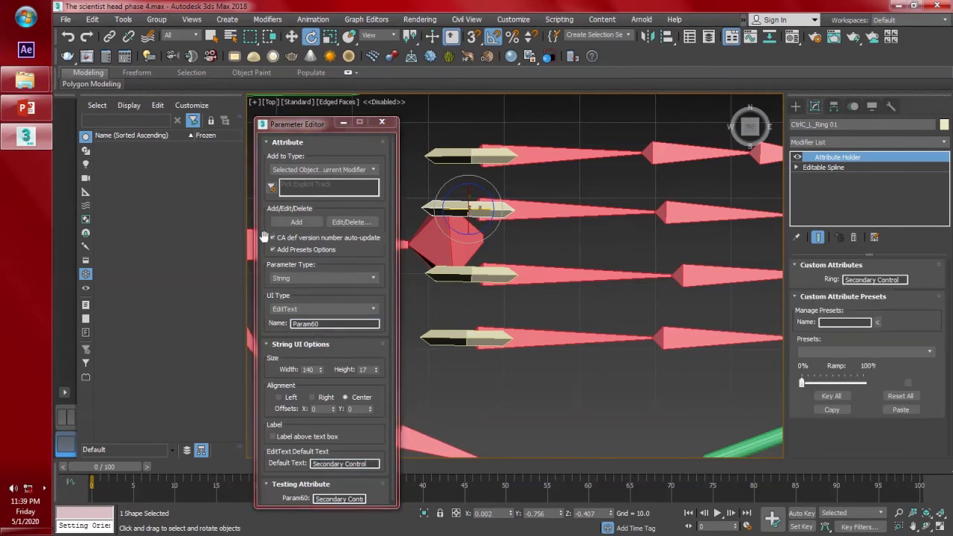
- Add the Float spinner attribute Ring Middle Y, width 100 and range -360 to 360, plus a second ring attribute with the same settings
left_click(316, 279)
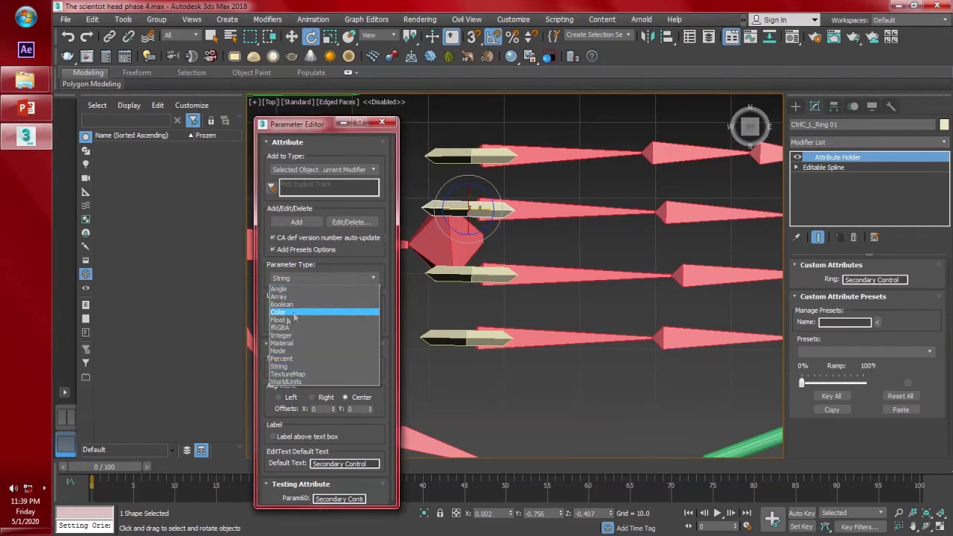
left_click(298, 309)
double_click(328, 323)
type("Ring Middle Y")
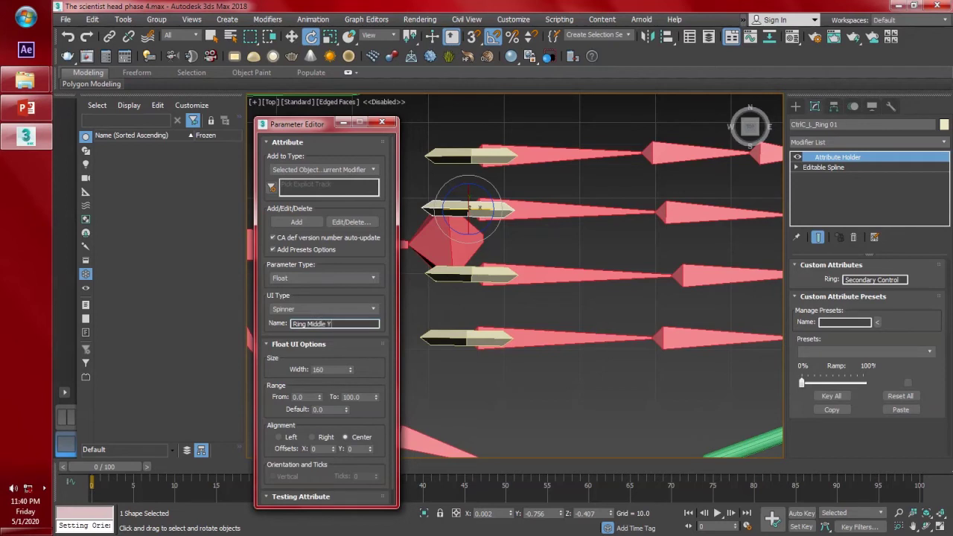
double_click(326, 369)
type("100-360")
key("Tab")
type("360")
left_click(296, 223)
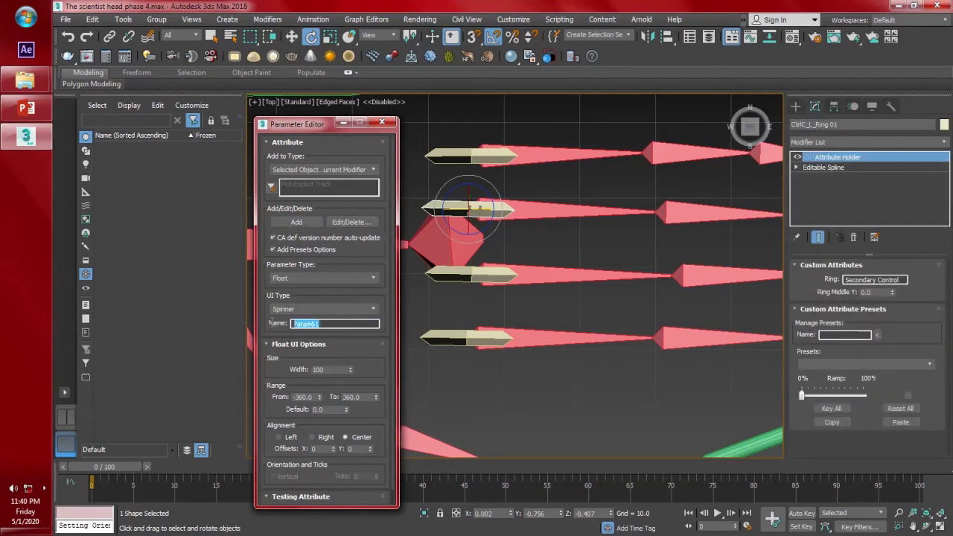
type("Rin")
left_click(295, 222)
- Apply an Attribute Holder modifier to the pinky's control shape
left_click(497, 158)
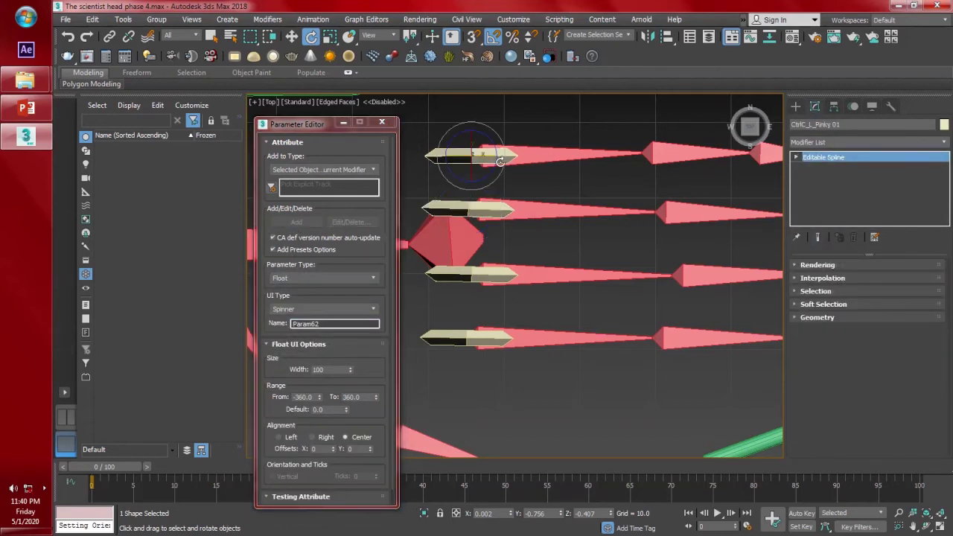
left_click(893, 140)
left_click(868, 156)
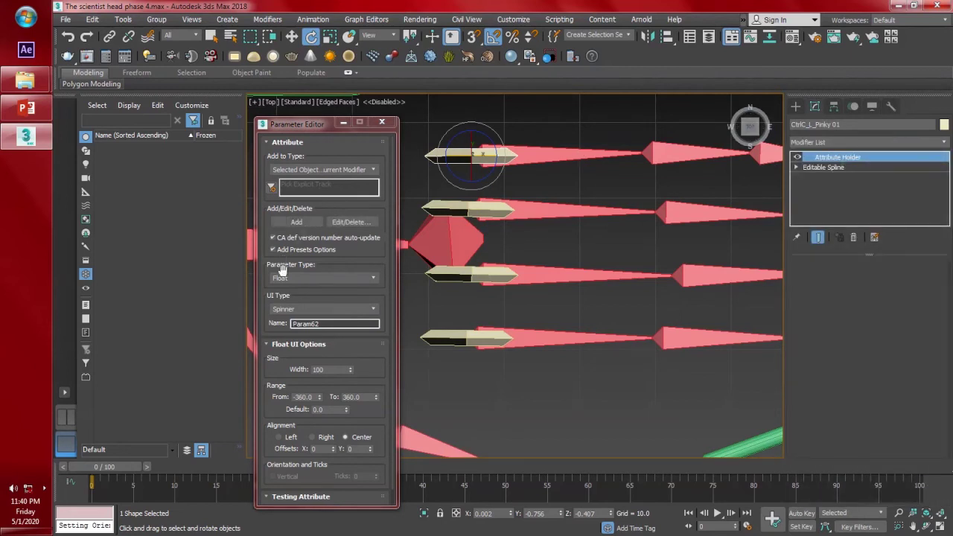
- Add a String attribute named Pinky with the default text Secondary Control to the pinky control
left_click(322, 278)
left_click(286, 368)
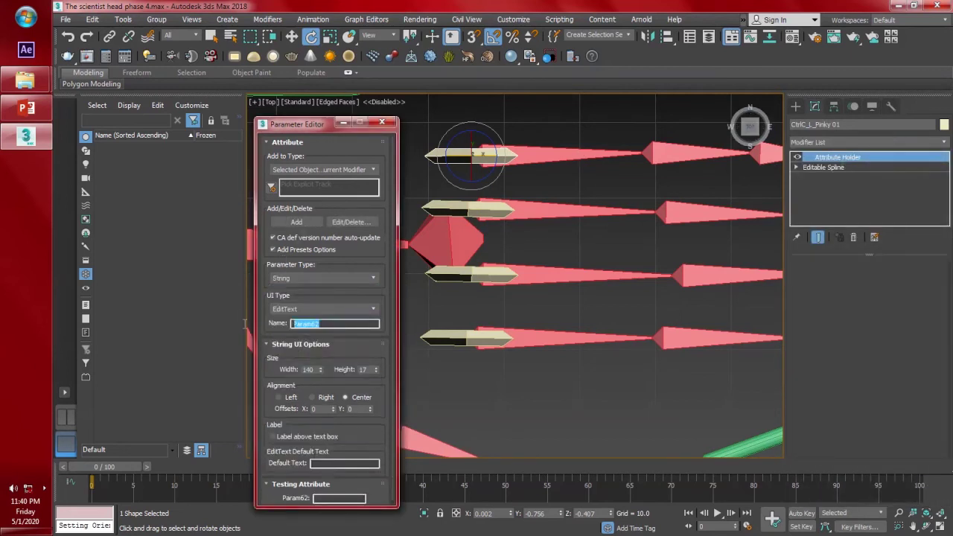
type("Pinky")
left_click(340, 462)
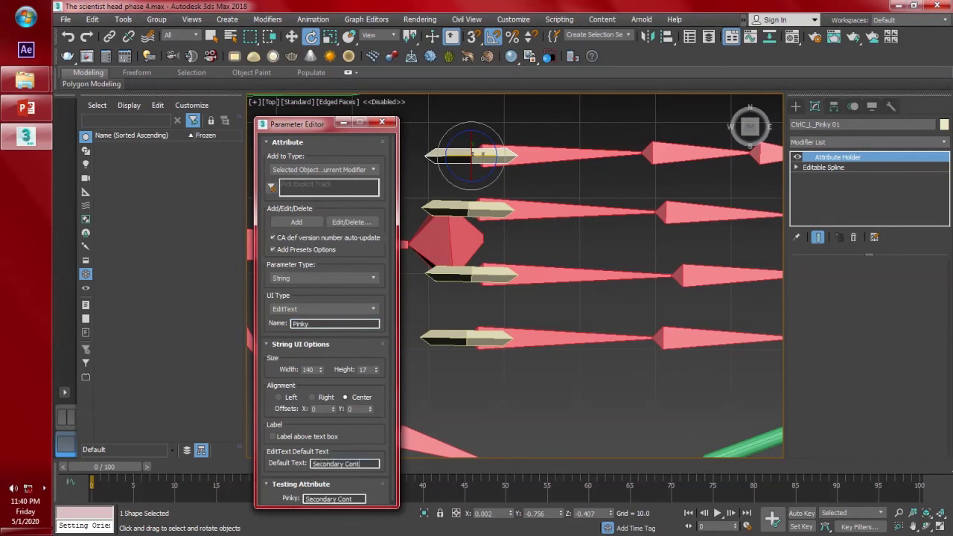
left_click(308, 220)
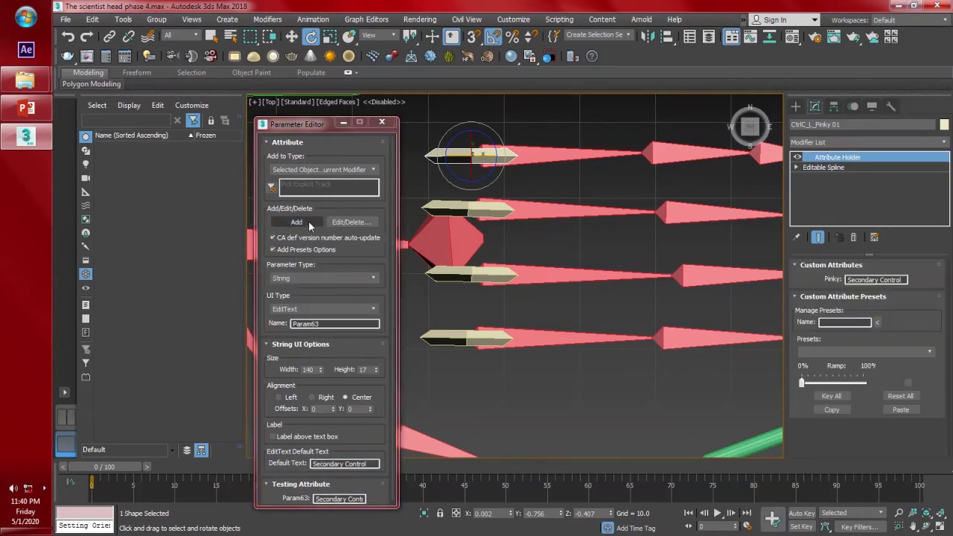
- Add the Float spinner attribute Pinky Middle Y to the pinky control, width 100 and range -360 to 360
left_click(302, 278)
left_click(318, 325)
left_click_drag(317, 325, 243, 324)
type("Pinky Middle Y")
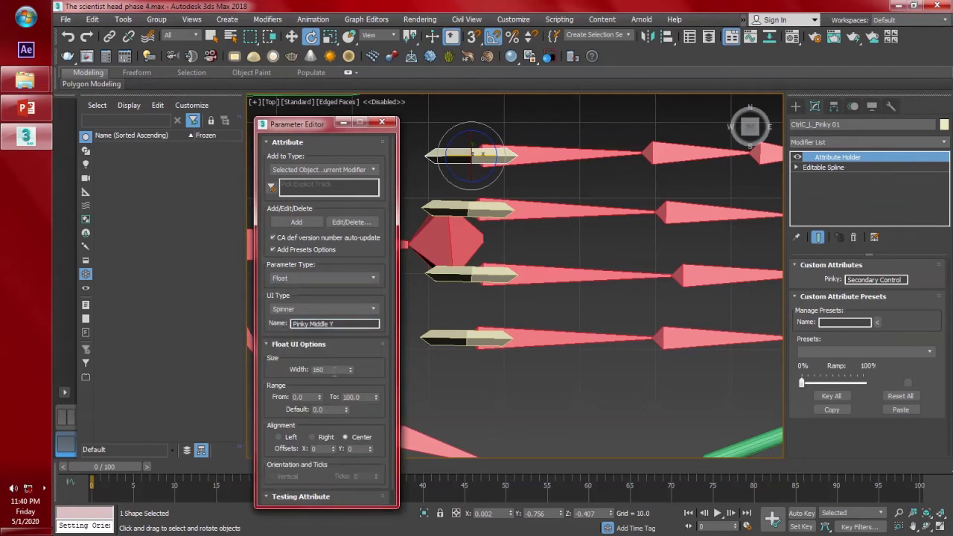
double_click(328, 369)
left_click_drag(305, 398, 273, 398)
key("Tab")
type("360")
left_click(296, 222)
- Add a second pinky attribute named Pinky End Y with the same settings and close the Parameter Editor
double_click(326, 322)
type("Pin")
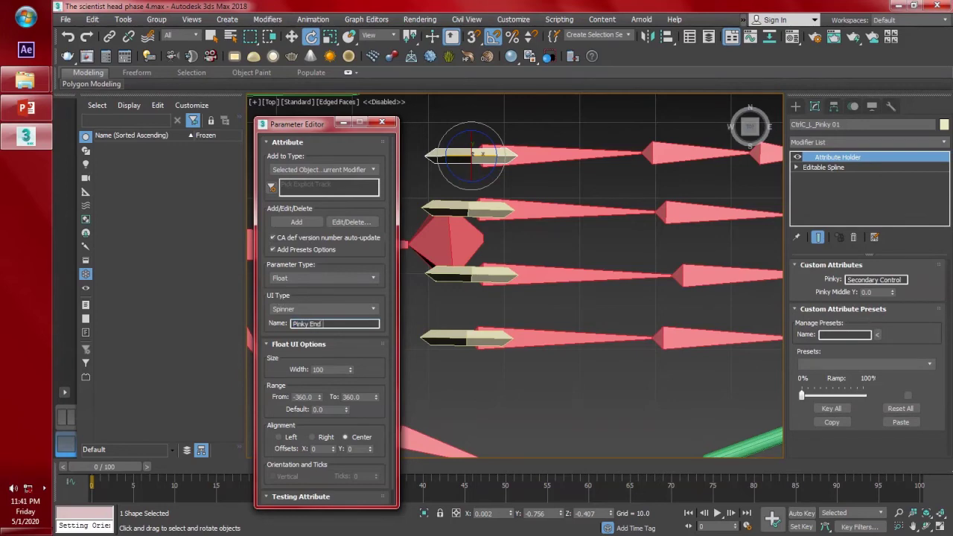
left_click(297, 222)
left_click(382, 121)
middle_click_drag(547, 298, 398, 326)
left_click(335, 358)
right_click(314, 358)
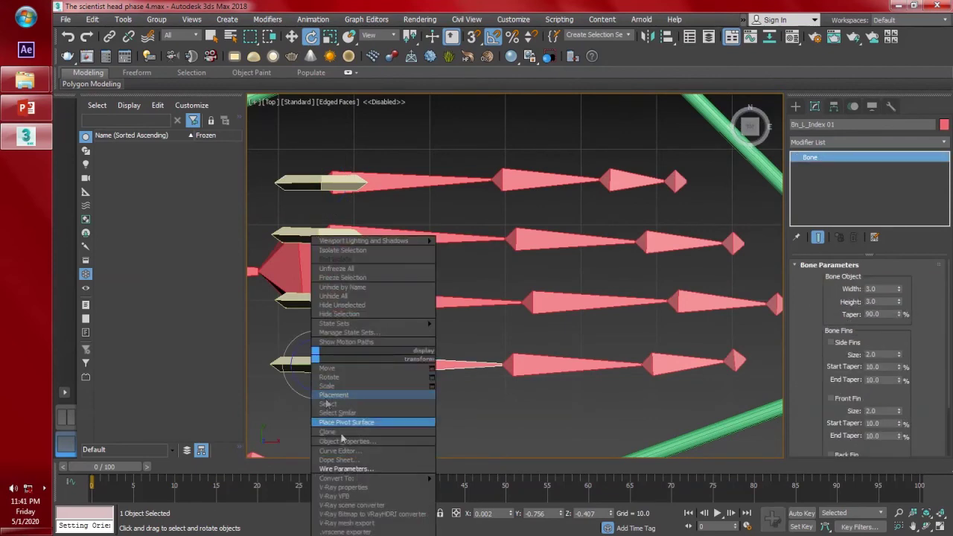
left_click(338, 471)
mouse_move(319, 376)
left_click(323, 437)
left_click(331, 299)
- Open parameter wiring from the index control's Index Middle Y attribute to the Y Rotation of bone Bn_L_Index 02
left_click(327, 367)
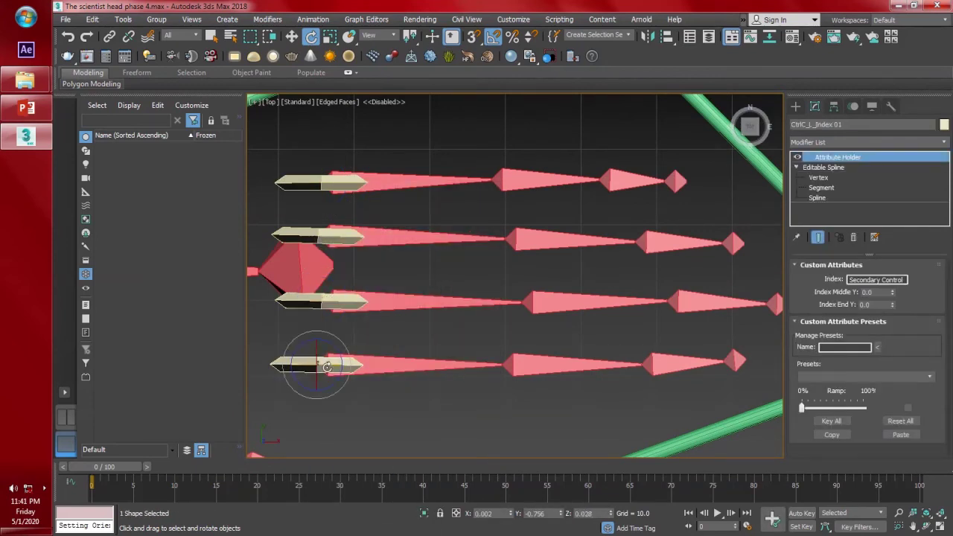
right_click(327, 367)
left_click(402, 470)
mouse_move(312, 381)
mouse_move(405, 385)
mouse_move(528, 385)
left_click(669, 386)
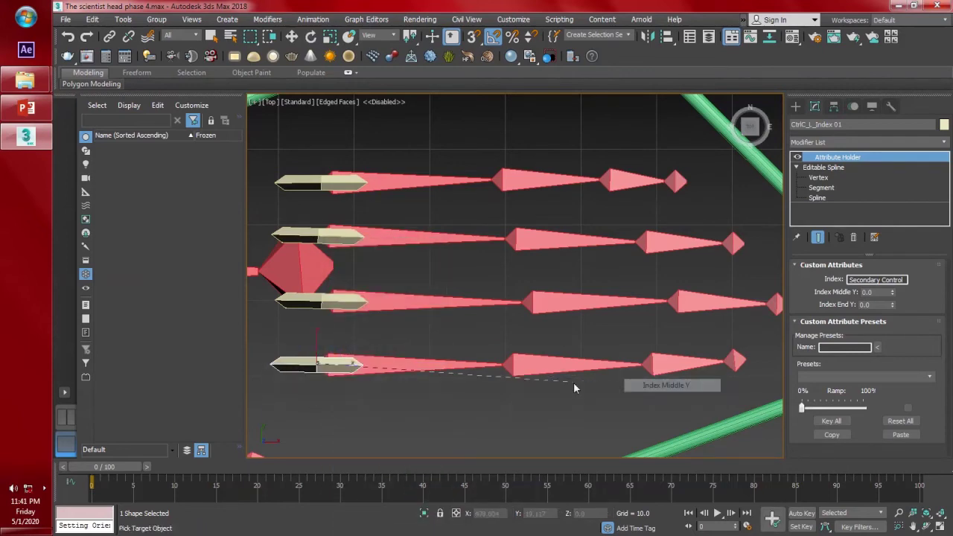
left_click(514, 367)
mouse_move(567, 375)
mouse_move(643, 385)
left_click(717, 398)
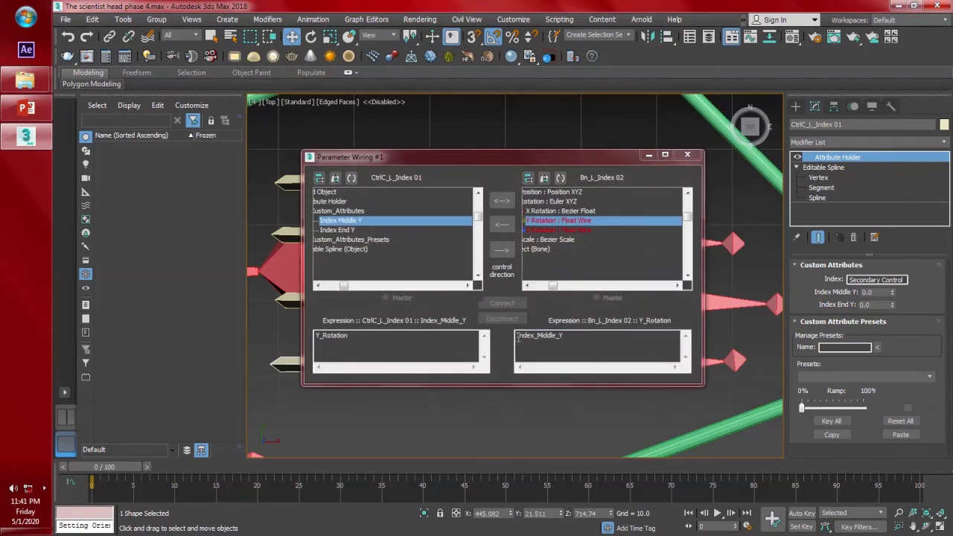
- Set the Bn_L_Index 02 expression to DegToRad(Index_Middle_Y), connect the wire and close the wiring dialog
type("DegToRad(")
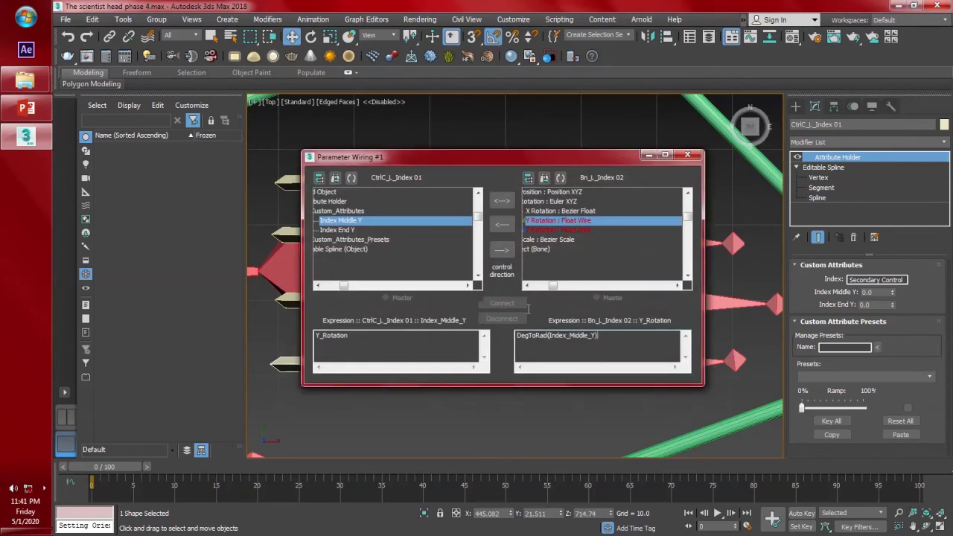
left_click(502, 303)
left_click(688, 154)
- Open parameter wiring from the index control's Index End Y attribute to the Y Rotation of bone Bn_L_Index 03
right_click(309, 360)
left_click(340, 468)
mouse_move(327, 385)
mouse_move(398, 387)
mouse_move(570, 391)
left_click(670, 398)
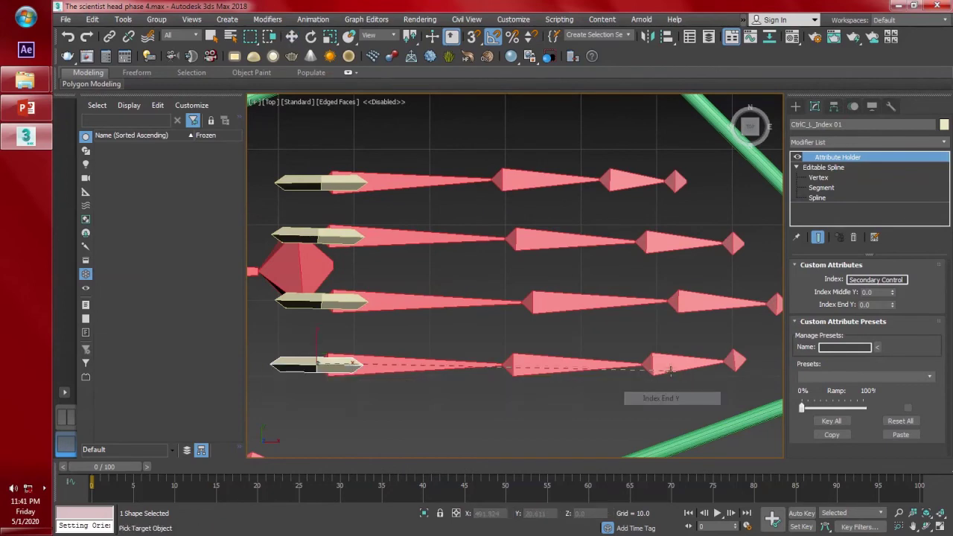
left_click(670, 370)
mouse_move(659, 375)
mouse_move(749, 389)
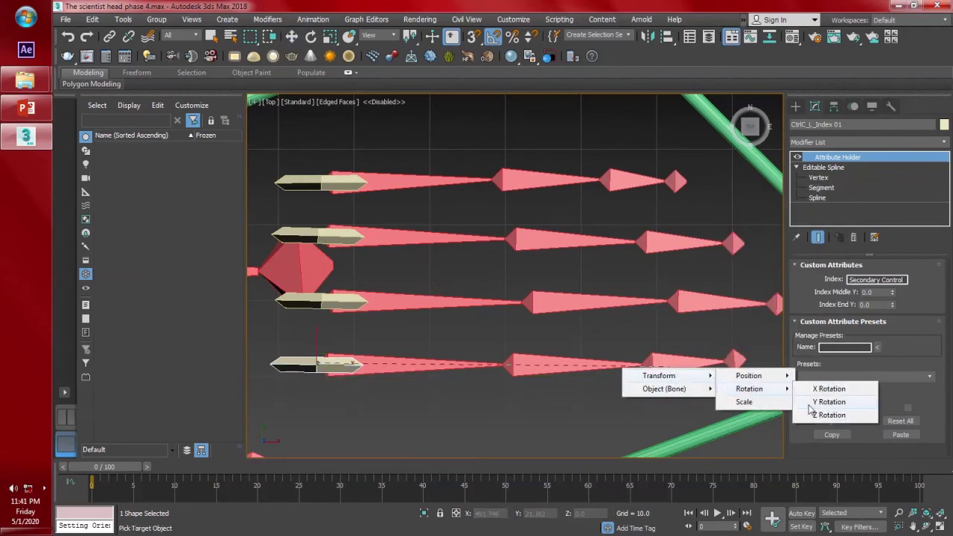
left_click(845, 404)
- Set the Bn_L_Index 03 expression to DegToRad(Index_End_Y) and connect it one-way from control to bone
left_click(519, 338)
type("DegToRad(")
left_click(603, 340)
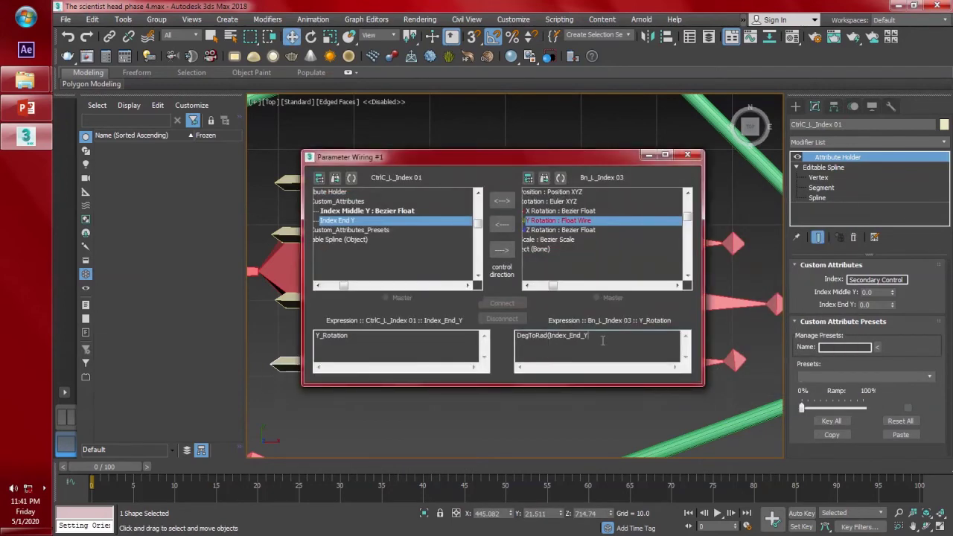
type(")")
left_click(502, 303)
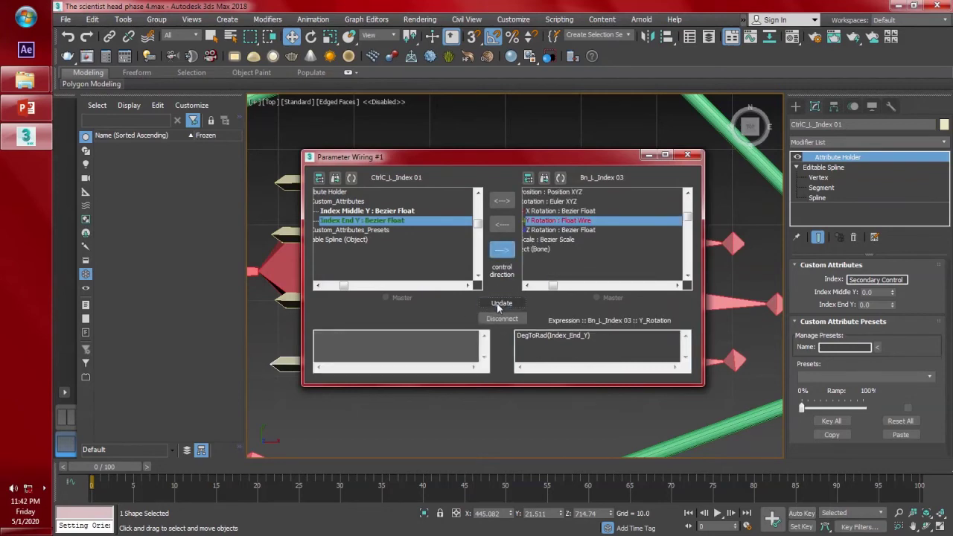
left_click(688, 154)
- Open parameter wiring from the middle finger control's Middle Middle Y attribute to the Y Rotation of bone Bn_L_Middle 02
right_click(328, 328)
left_click(382, 417)
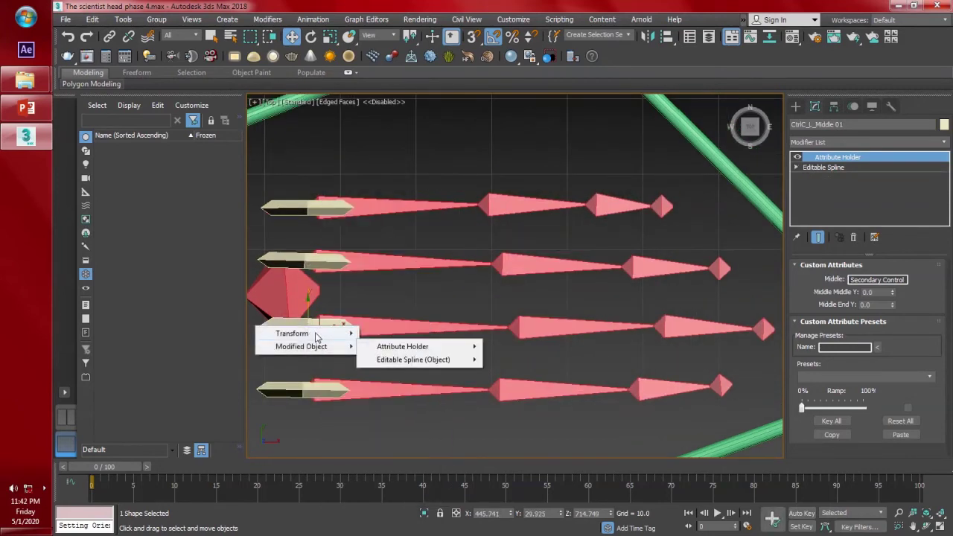
left_click(659, 347)
left_click(477, 328)
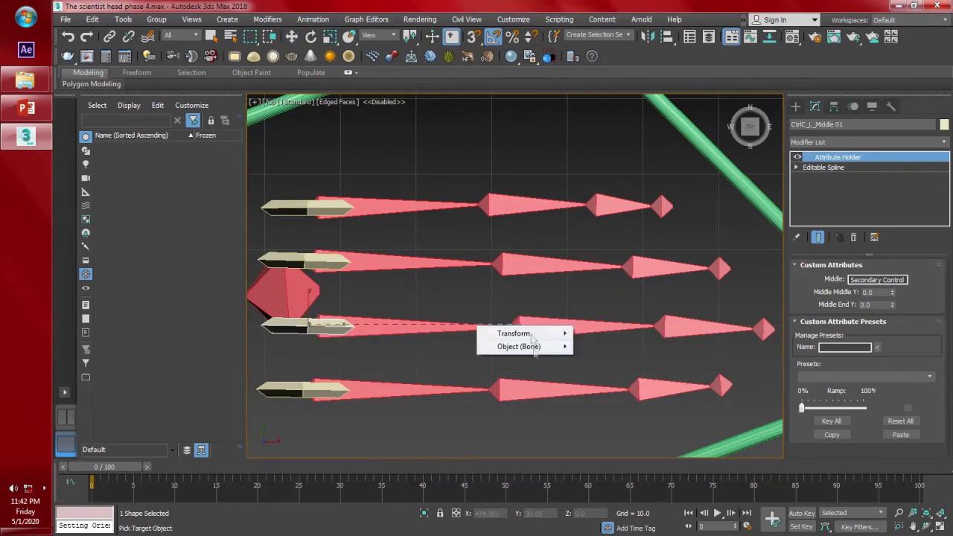
mouse_move(522, 333)
mouse_move(604, 346)
left_click(681, 360)
- Set the Bn_L_Middle 02 expression to DegToRad(Middle_Middle_Y) and connect it one-way from control to bone
left_click(517, 336)
type("DegToRad(")
left_click(610, 335)
type(")")
left_click(499, 254)
left_click(509, 305)
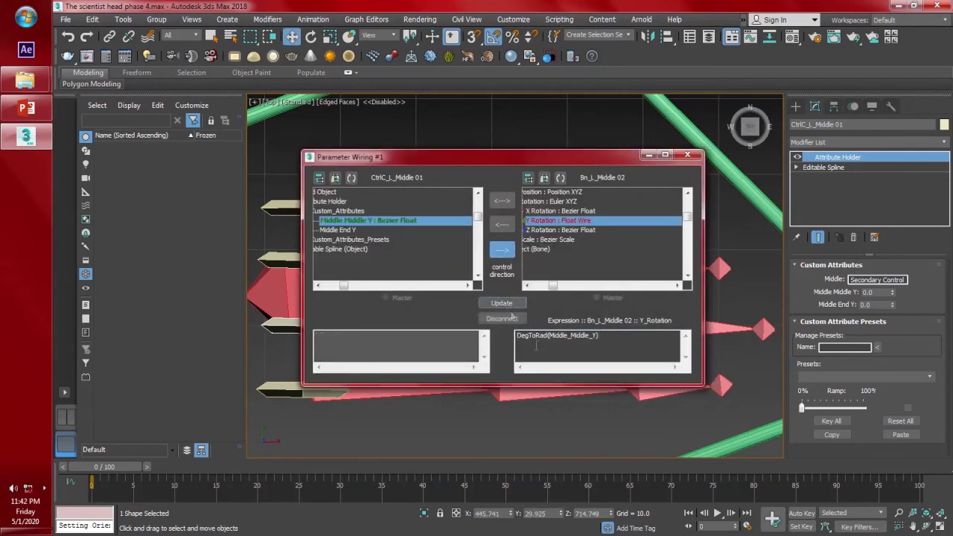
left_click(686, 154)
- Open parameter wiring from the middle finger control's Middle End Y attribute to the Y Rotation of bone Bn_L_Middle 03
right_click(324, 327)
left_click(383, 436)
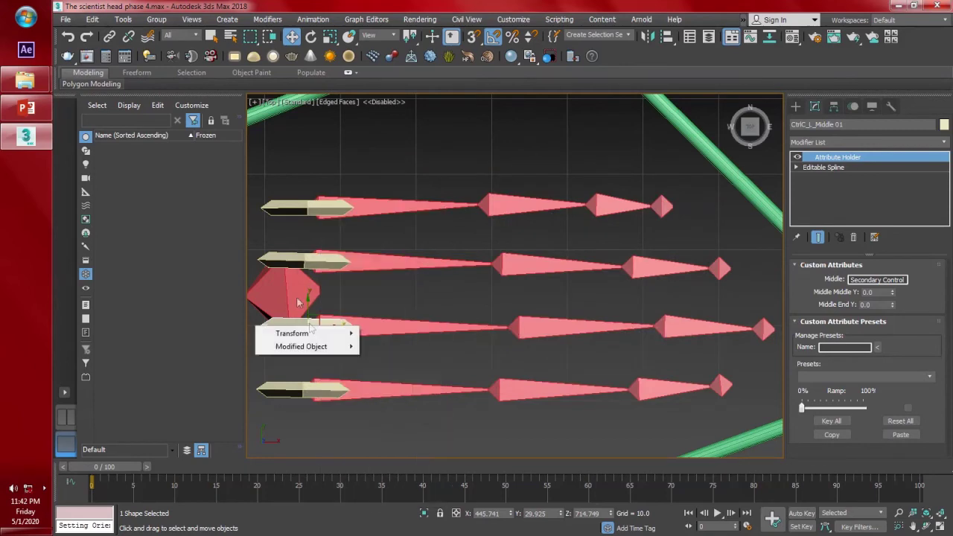
mouse_move(313, 346)
mouse_move(402, 347)
mouse_move(581, 347)
left_click(669, 359)
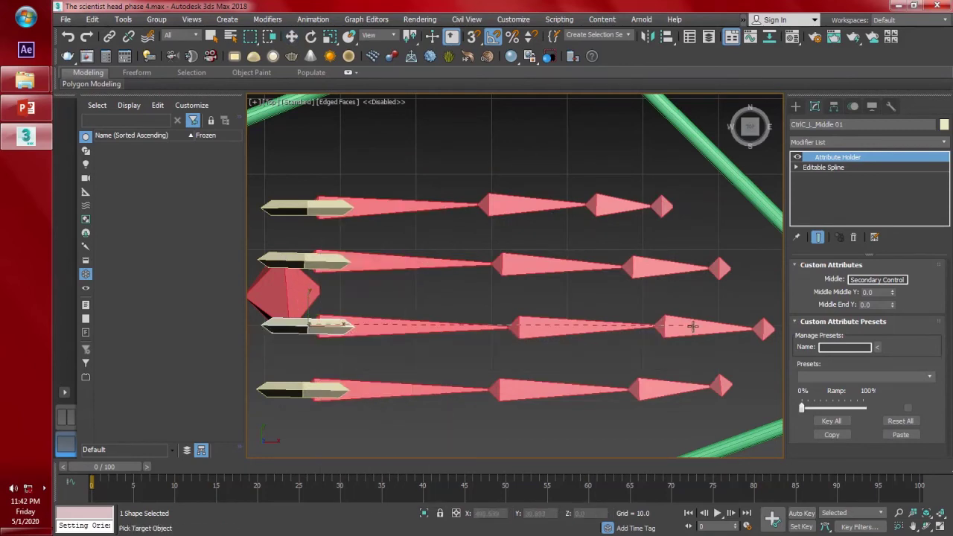
left_click(659, 328)
mouse_move(696, 336)
mouse_move(790, 359)
left_click(853, 359)
- Set the Bn_L_Middle 03 expression to DegToRad(Middle_End_Y) and connect it one-way from control to bone
left_click(581, 339)
key("Home")
type("DegToRad(")
type(")")
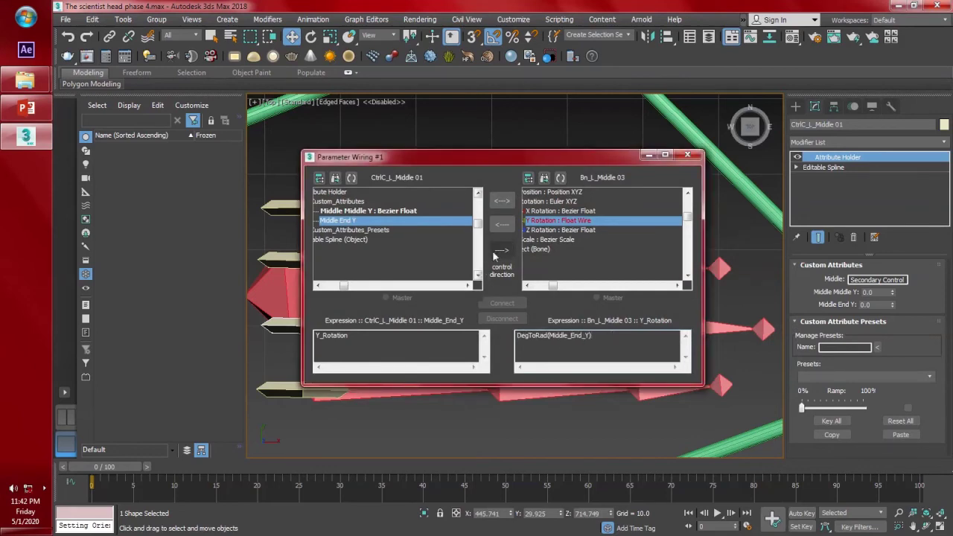
left_click(502, 250)
left_click(502, 303)
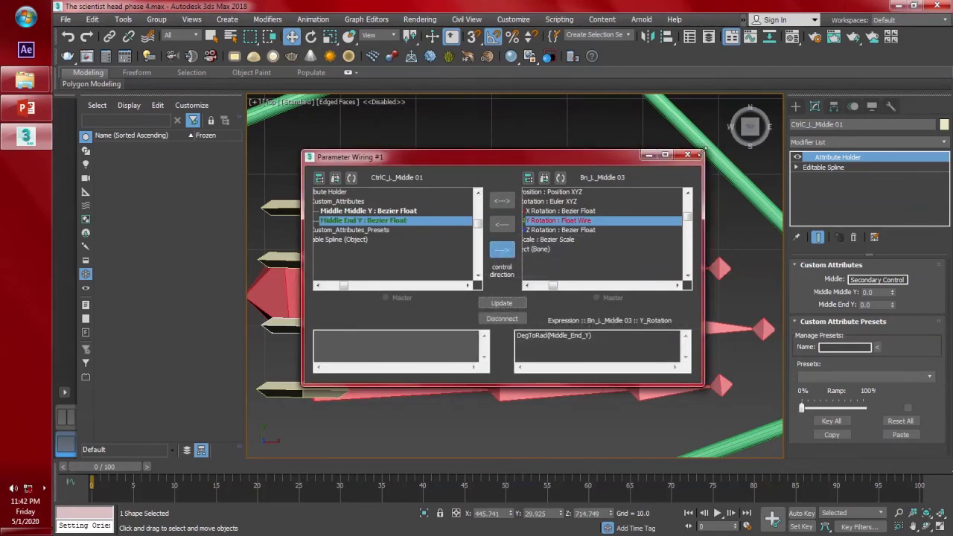
left_click(687, 155)
left_click(316, 258)
right_click(322, 260)
left_click(359, 376)
mouse_move(330, 285)
mouse_move(411, 282)
mouse_move(548, 285)
left_click(639, 281)
left_click(528, 263)
left_click(612, 289)
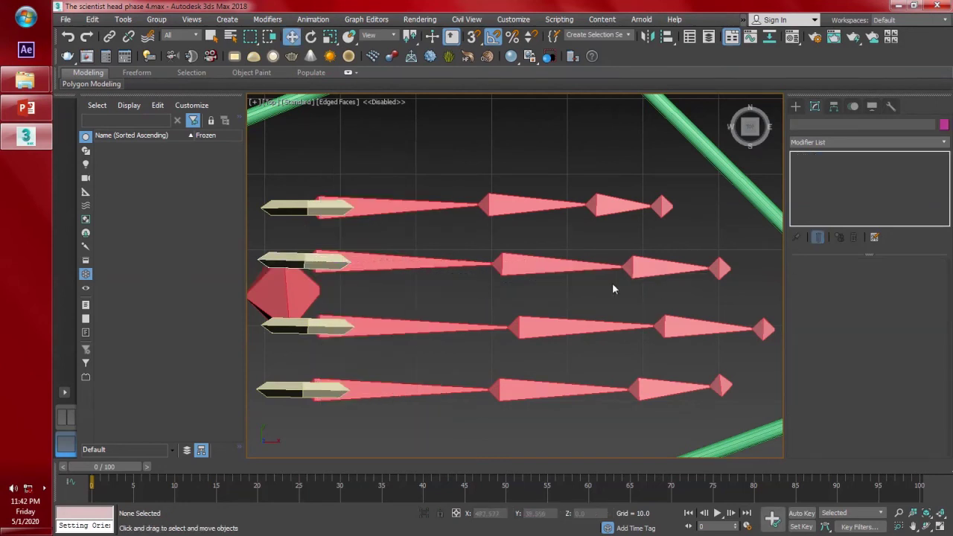
- Open parameter wiring from the ring control's Ring Middle Y attribute to the Y Rotation of bone Bn_L_Ring 02
left_click(319, 259)
right_click(322, 259)
left_click(358, 371)
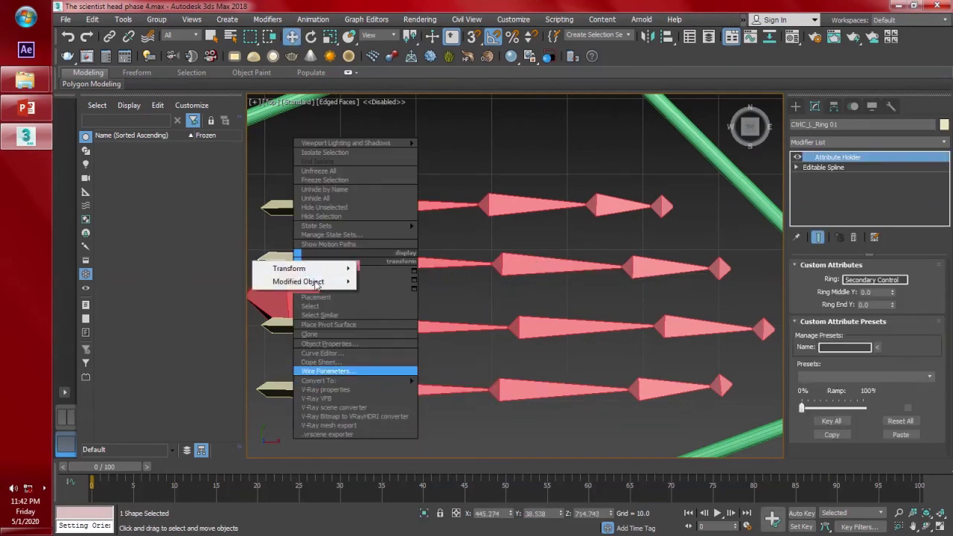
mouse_move(306, 282)
mouse_move(406, 283)
mouse_move(559, 281)
left_click(646, 281)
left_click(539, 266)
mouse_move(645, 289)
left_click(681, 306)
- Set the Bn_L_Ring 02 expression to DegToRad(Ring_Middle_Y), connect the wire and close the wiring dialog
left_click(518, 336)
type("DegToRad(")
left_click(604, 337)
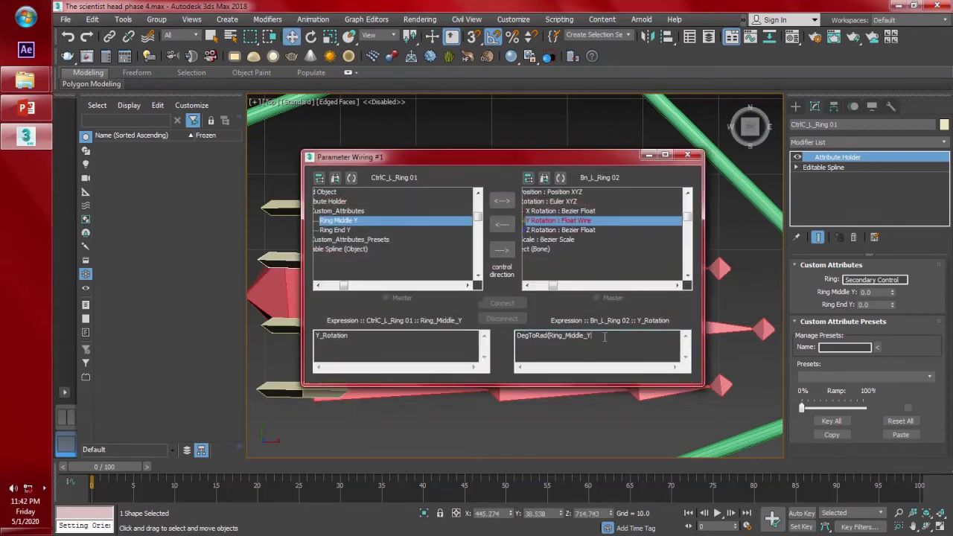
left_click(502, 302)
left_click(688, 155)
- Open parameter wiring from the ring control's Ring End Y attribute to the Y Rotation of bone Bn_L_Ring 03
right_click(309, 257)
left_click(340, 370)
mouse_move(309, 281)
mouse_move(428, 281)
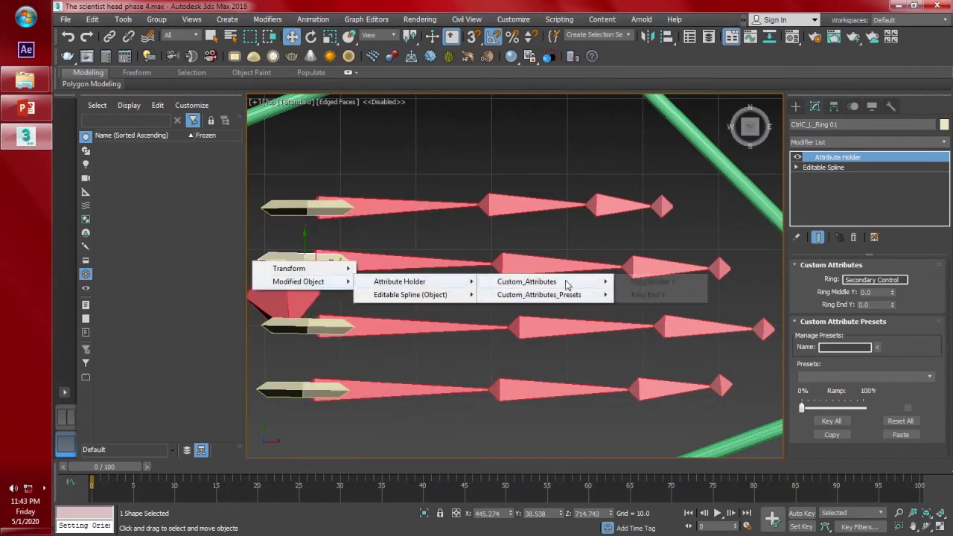
mouse_move(570, 283)
left_click(652, 294)
left_click(645, 267)
mouse_move(645, 278)
mouse_move(727, 289)
left_click(800, 304)
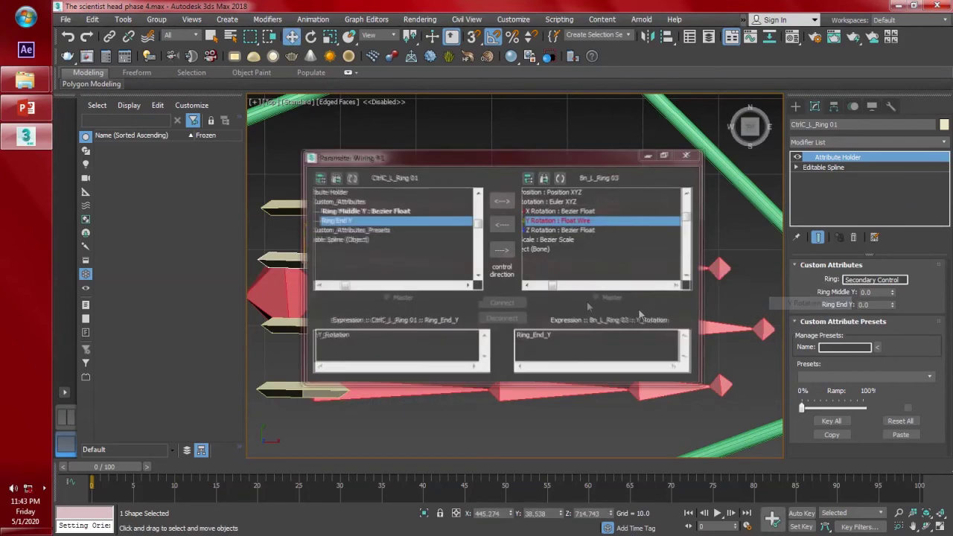
- Set the Bn_L_Ring 03 expression to DegToRad(Ring_End_Y), connect the wire and close the wiring dialog
left_click(518, 336)
type("DegToRad(")
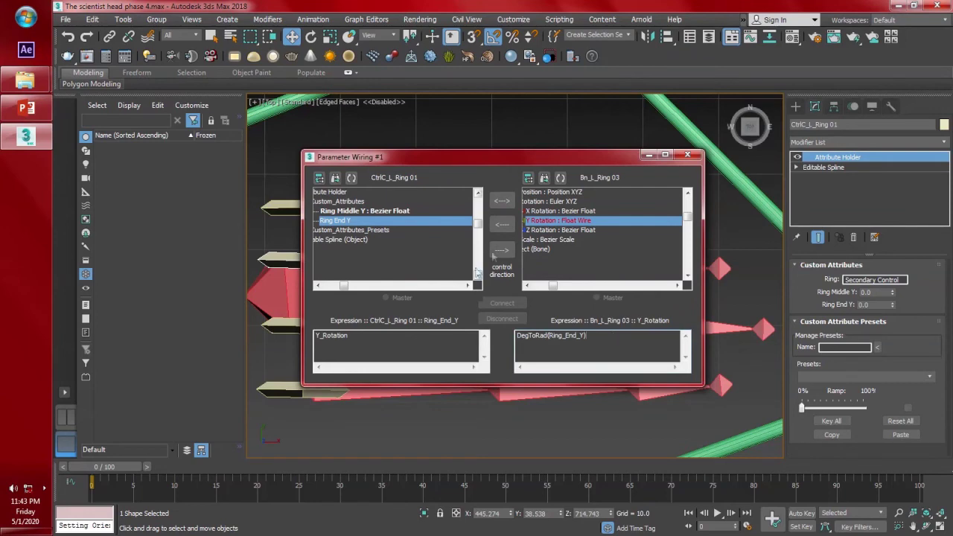
left_click(502, 303)
left_click(686, 154)
- Open parameter wiring from the pinky control's Pinky Middle Y attribute to the Y Rotation of the second pinky bone
left_click(302, 209)
right_click(311, 207)
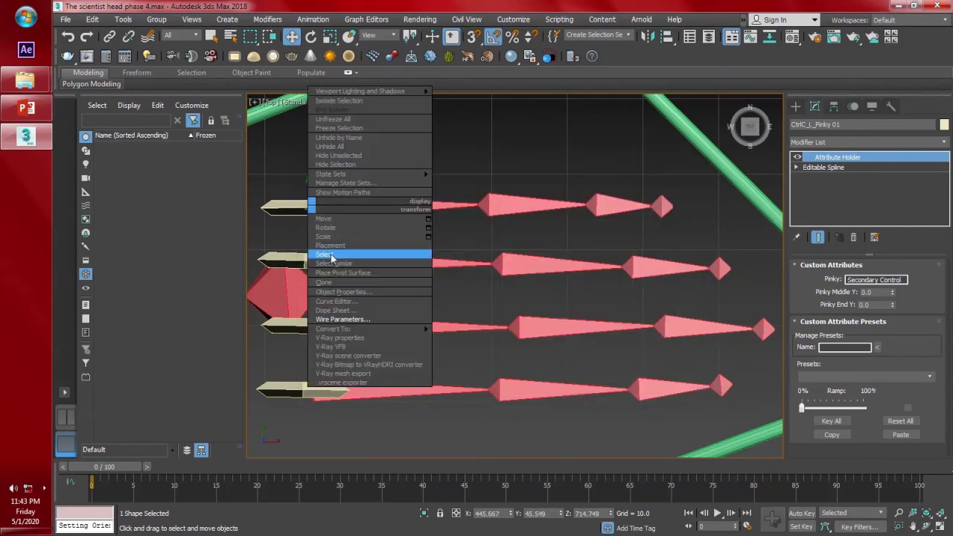
left_click(342, 319)
mouse_move(313, 223)
mouse_move(417, 228)
mouse_move(551, 229)
left_click(659, 228)
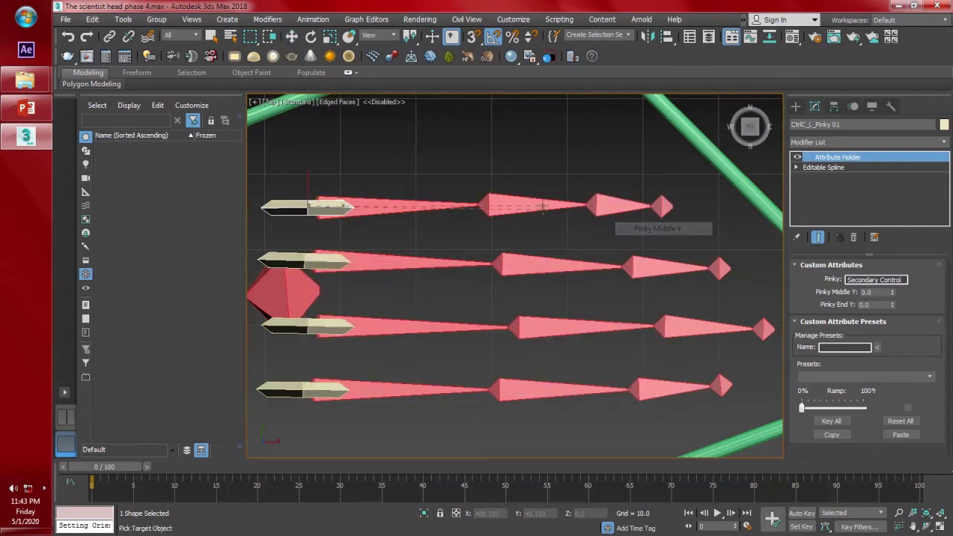
left_click(543, 210)
mouse_move(511, 206)
mouse_move(611, 221)
left_click(695, 236)
- Wrap the second pinky bone's Y Rotation expression in DegToRad() and connect it one-way from control to bone
left_click(518, 336)
type("DegToRad(")
left_click(502, 250)
left_click(503, 304)
left_click(688, 155)
- Open parameter wiring from the pinky control's Pinky End Y attribute to the Y Rotation of bone Bn_L_Pinky 03
right_click(326, 209)
left_click(346, 322)
mouse_move(301, 228)
mouse_move(405, 224)
mouse_move(531, 224)
left_click(630, 240)
left_click(599, 211)
mouse_move(608, 217)
mouse_move(674, 227)
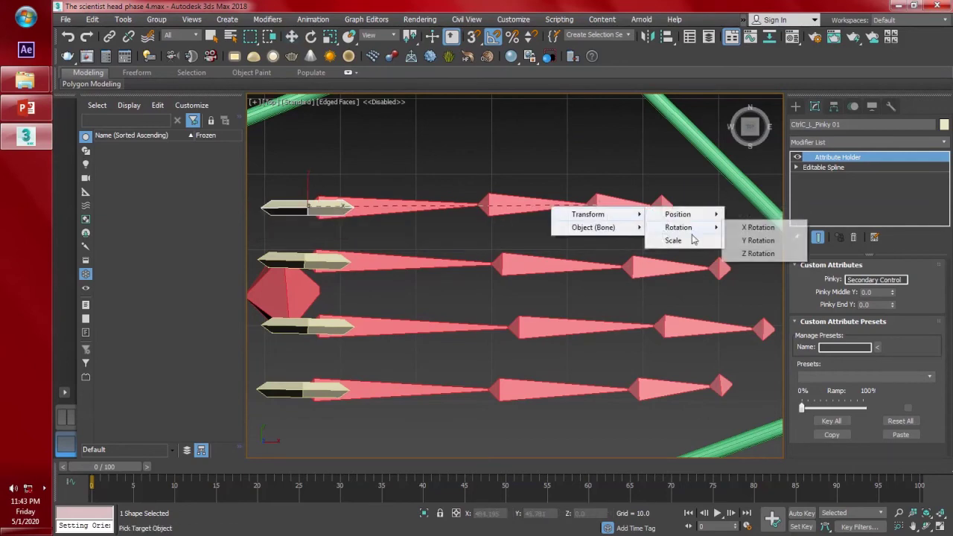
left_click(752, 240)
- Set the Bn_L_Pinky 03 expression to DegToRad(Pinky_End_Y) and connect it one-way from control to bone
left_click(518, 336)
type("DegToRad(")
left_click(605, 337)
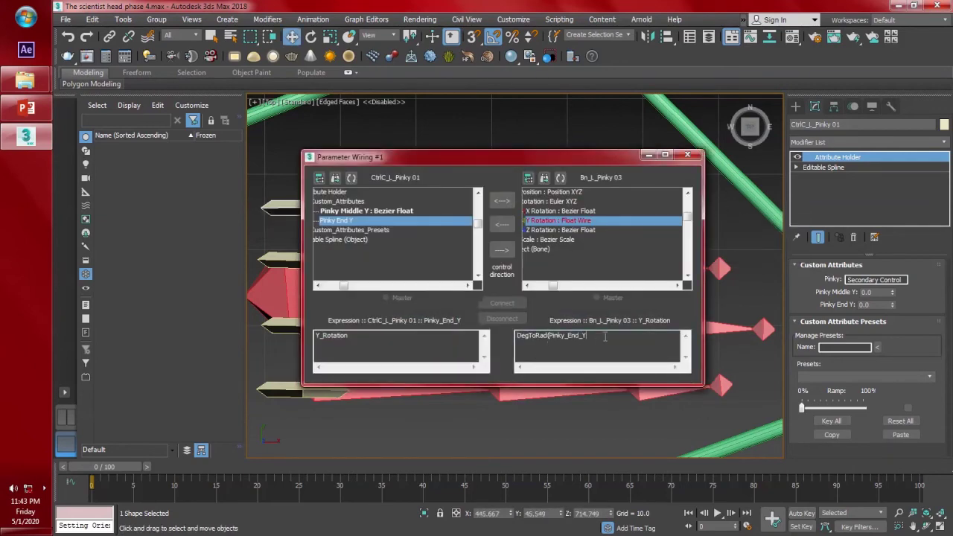
left_click(502, 249)
left_click(505, 304)
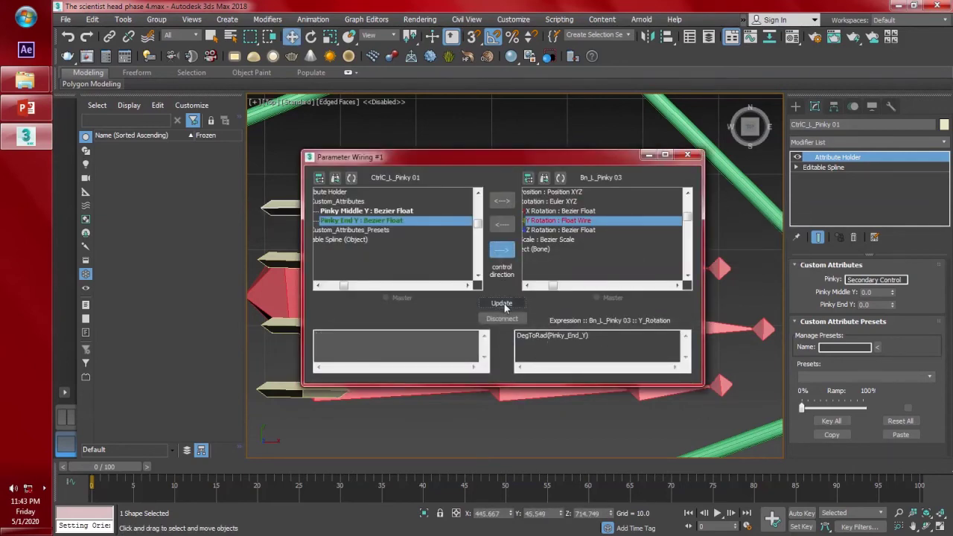
left_click(689, 155)
- Test the pinky rig in the perspective view by rotating its control and raising Pinky Middle Y to about 67
key("p")
key("z")
scroll(514, 305, "down", 8)
mouse_move(523, 324)
middle_mouse_down("alt")
mouse_move(511, 302)
mouse_move(517, 286)
mouse_move(517, 328)
middle_mouse_up("alt")
key("e")
left_click_drag(517, 341, 521, 354)
left_click_drag(893, 294, 894, 279)
middle_click_drag(521, 395, 441, 413, "alt")
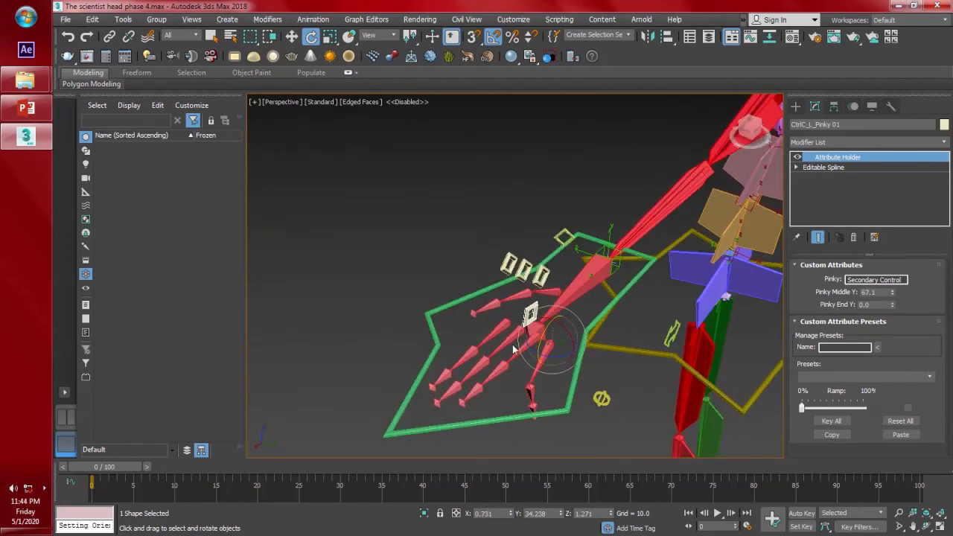
- Test the middle finger control's Middle End Y attribute, and try resetting the finger control rotations to zero
left_click(524, 273)
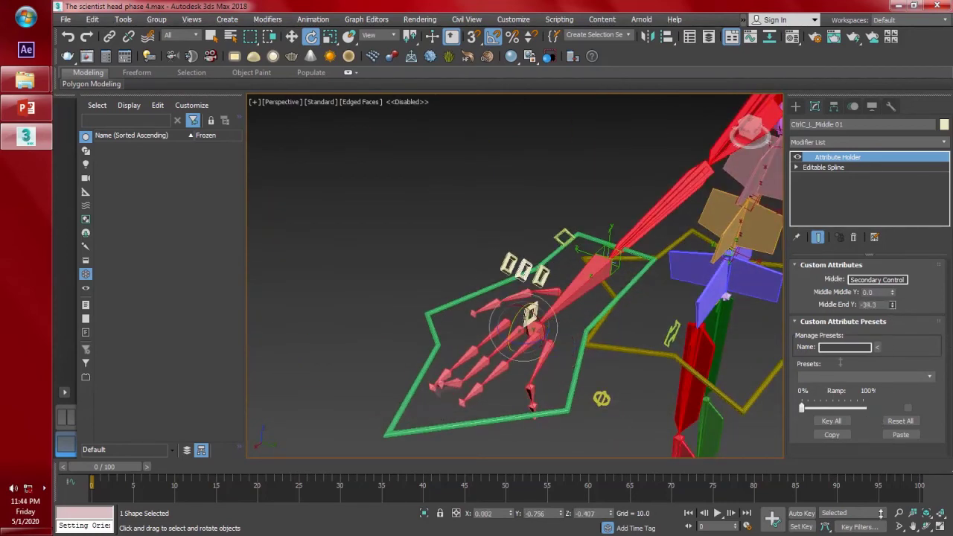
right_click(533, 310)
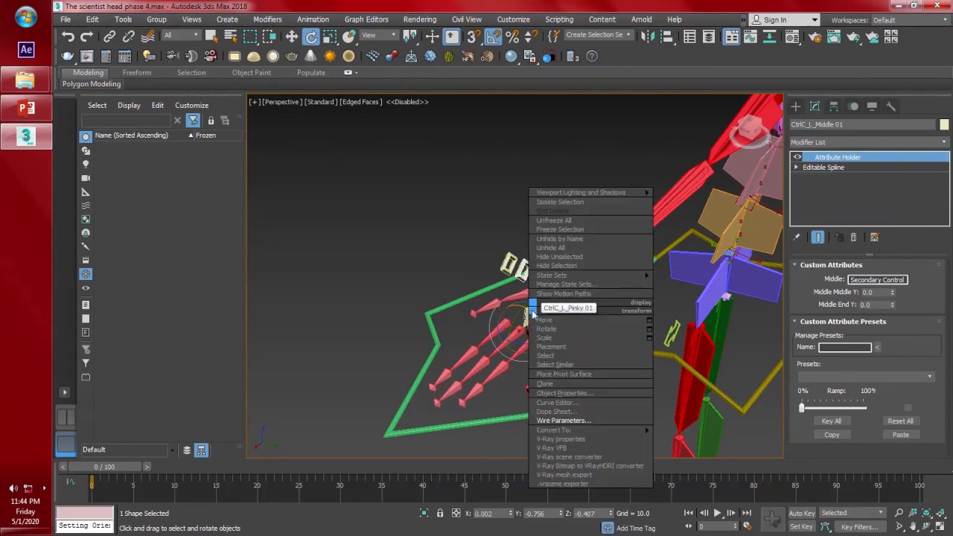
left_click(503, 320)
right_click(527, 309, "alt")
left_click(490, 275)
right_click(525, 311, "alt")
left_click(509, 292)
middle_click_drag(553, 364, 627, 339, "alt")
right_click(577, 285, "alt")
left_click(559, 267)
right_click(578, 288, "alt")
left_click(564, 276)
- Undo the last changes made to the finger controls
key("ctrl+z")
key("ctrl+z")
key("ctrl+z")
middle_click_drag(595, 307, 592, 279, "alt")
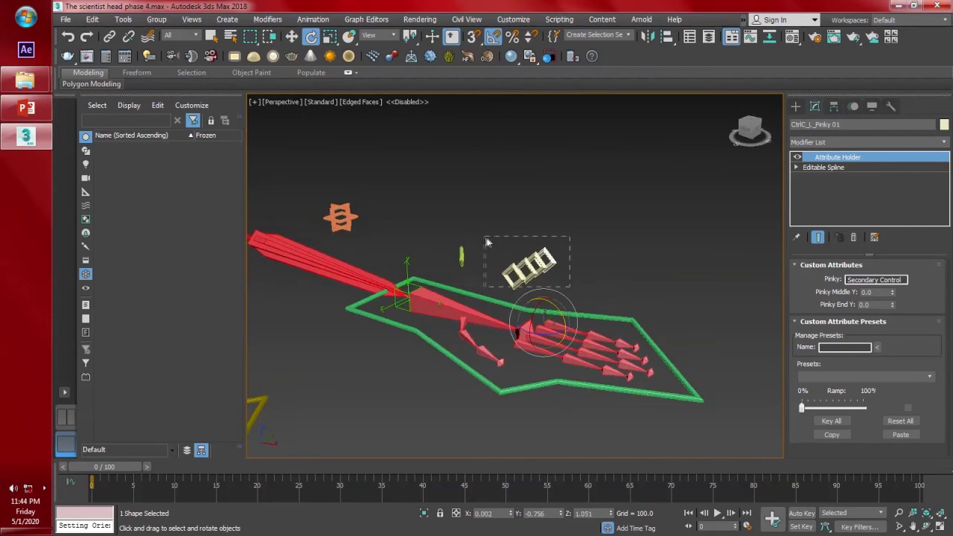
left_click_drag(485, 236, 484, 237)
right_click(530, 265)
left_click(507, 220)
left_click(564, 347)
right_click(530, 262)
left_click(576, 280)
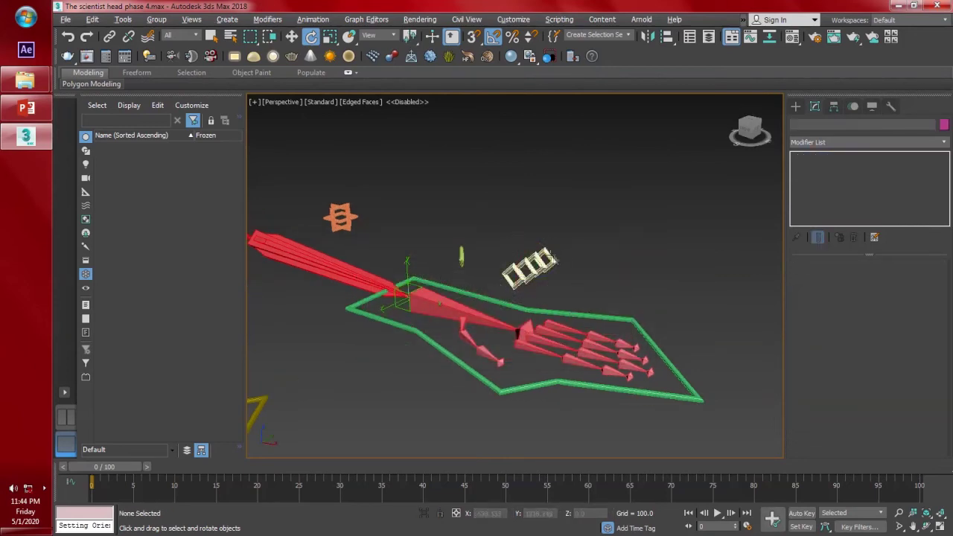
- Rotate the pinky control to test the finger bend, reset it with Rotation To Zero and clear the selection
left_click(554, 257)
left_click_drag(562, 315, 599, 314)
right_click(594, 291, "alt")
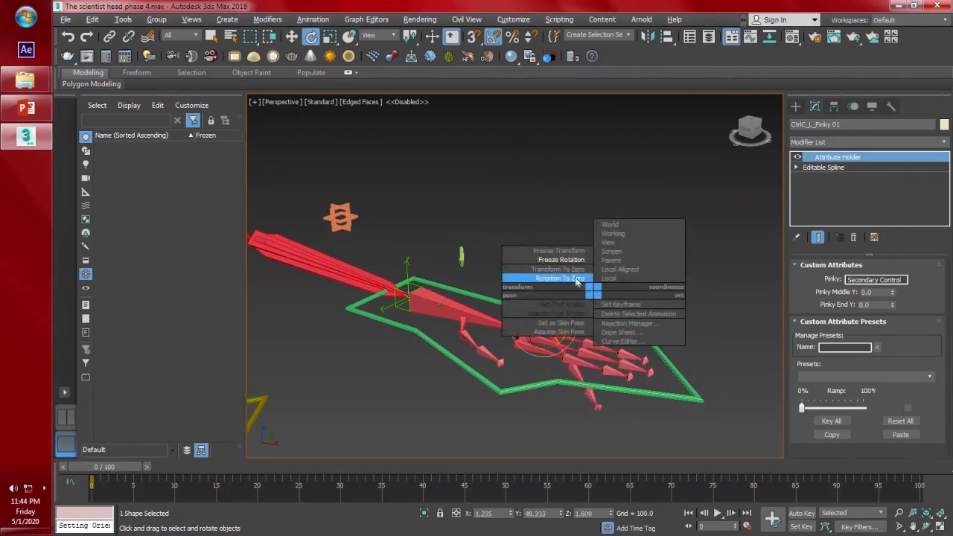
left_click(570, 279)
scroll(539, 302, "up", 3)
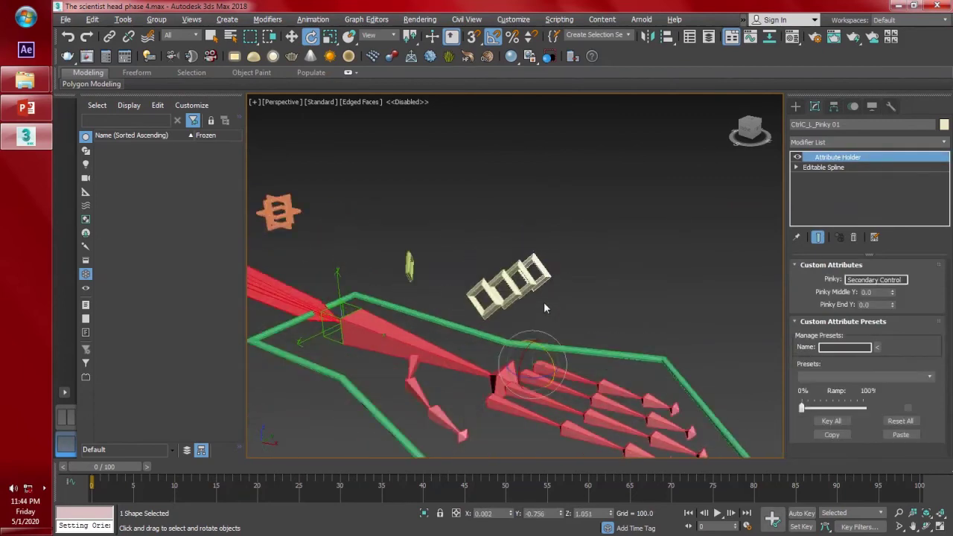
scroll(544, 308, "down", 2)
left_click(700, 263)
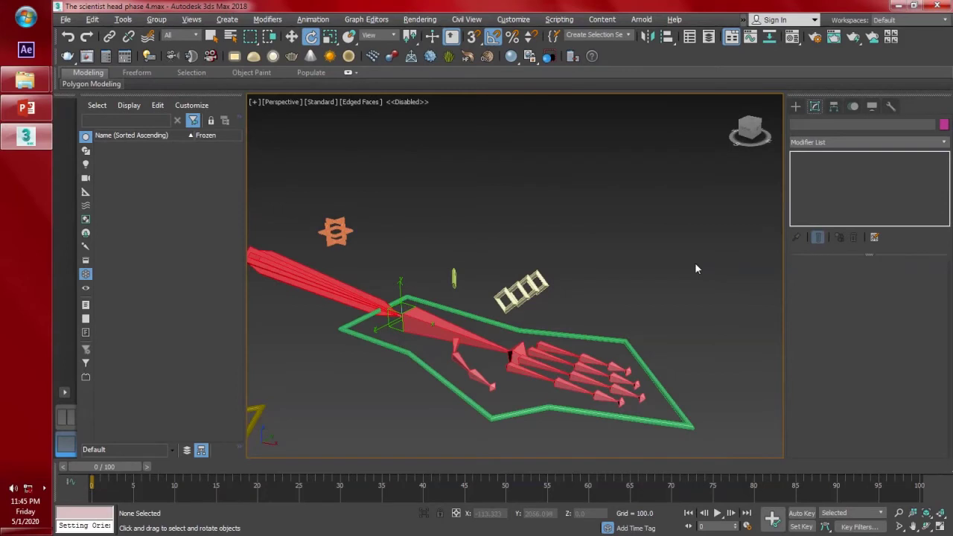
- Move the CtrlC shapes from CtrlC_L_Clavicle 01 to CtrlC_R_Hand 01 from the default layer into the Curve Controls layer
left_click(709, 37)
left_click(100, 147)
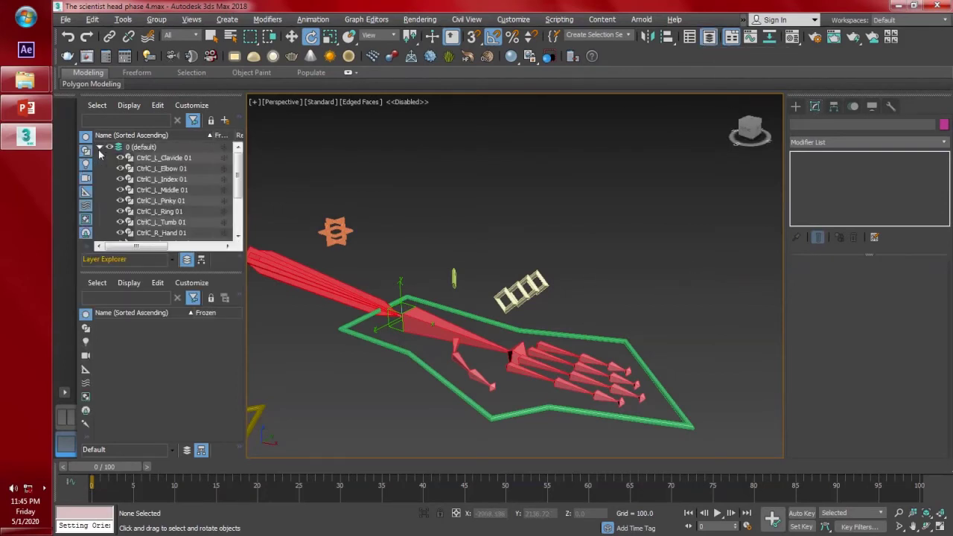
left_click(160, 158)
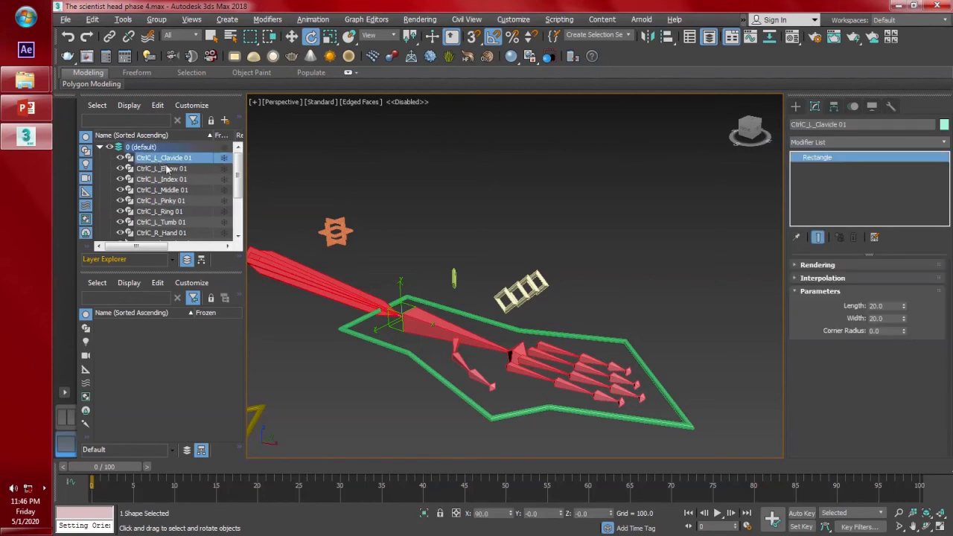
scroll(173, 207, "down", 1)
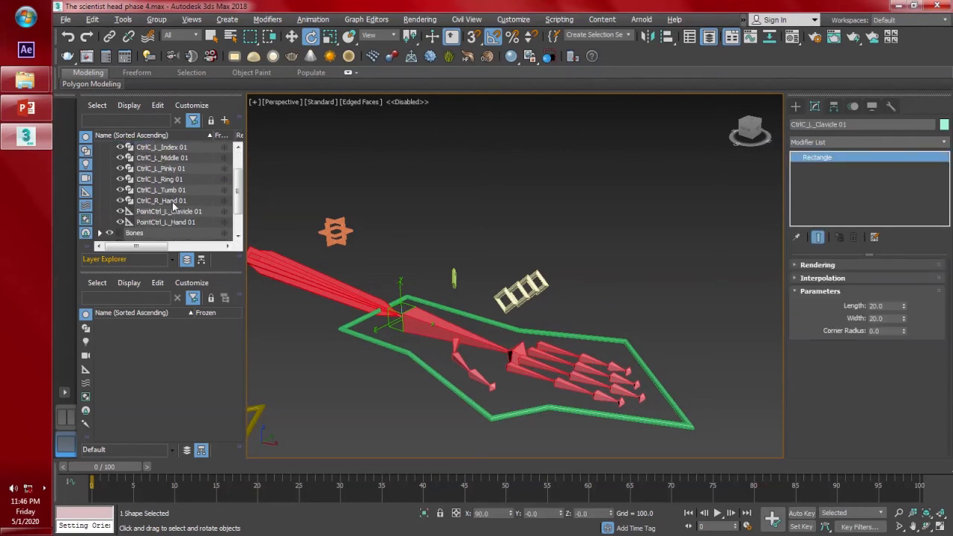
left_click(175, 202, "shift")
scroll(174, 206, "down", 1)
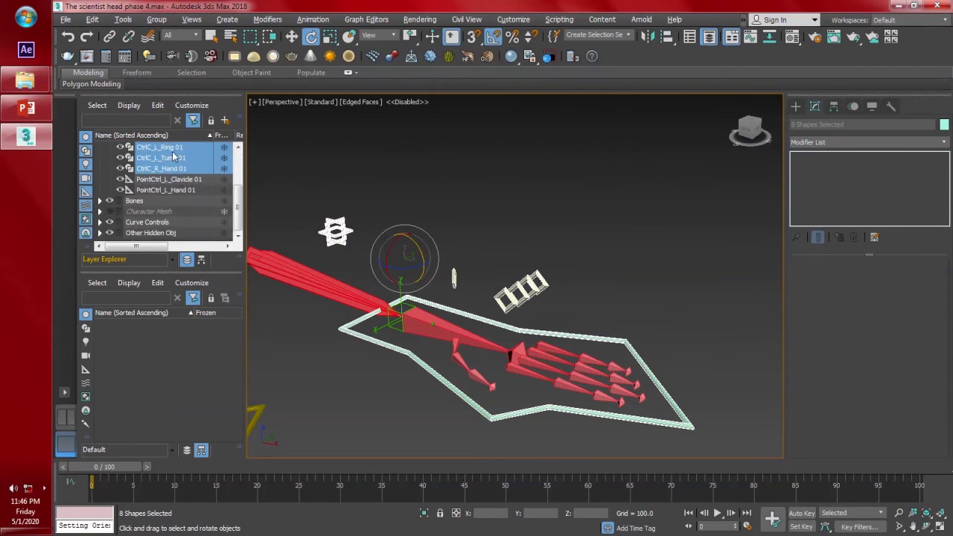
scroll(154, 221, "up", 2)
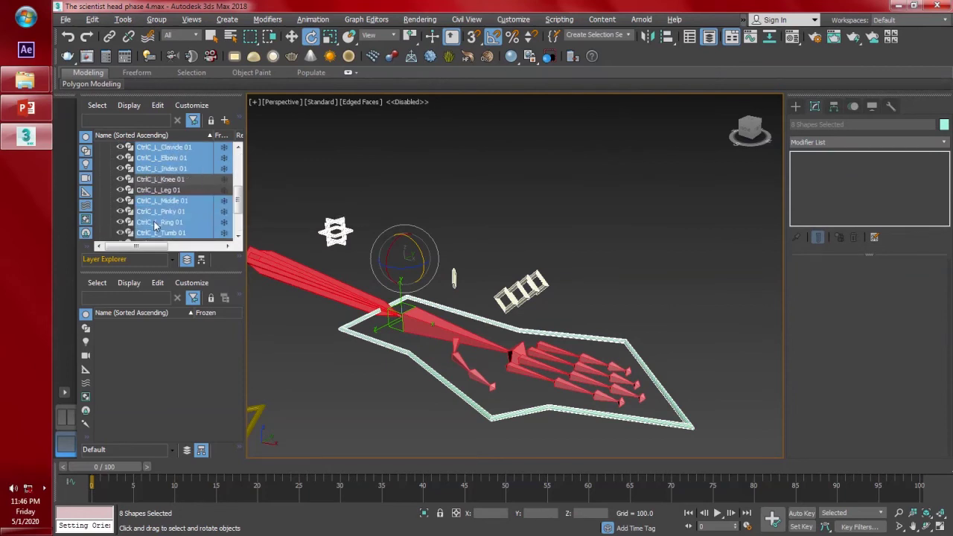
scroll(161, 210, "up", 4)
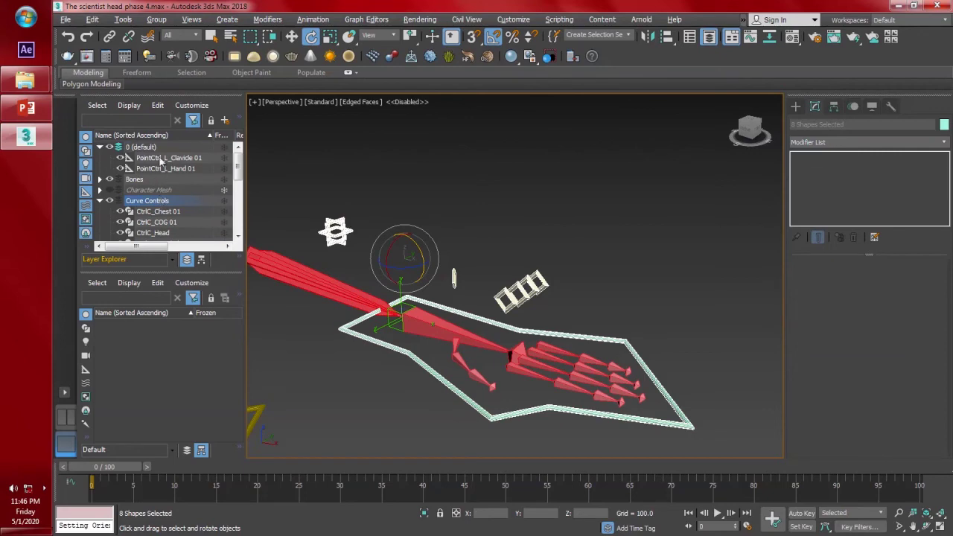
- Move the helpers PointCtrl_L_Clavicle 01 and PointCtrl_L_Hand 01 from the default layer into the Other Hidden Obj layer
left_click(161, 162)
left_click(161, 168, "ctrl")
left_click(100, 200)
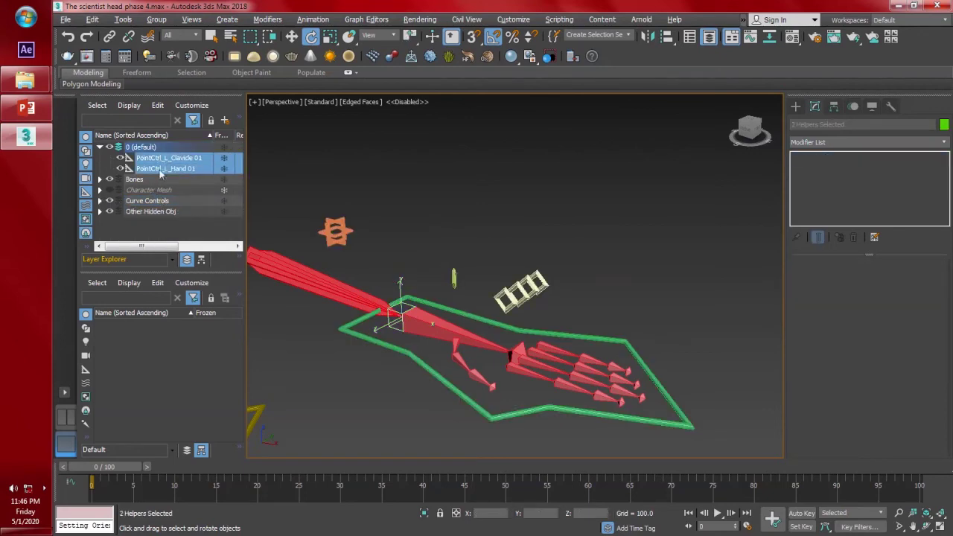
left_click_drag(171, 171, 153, 213)
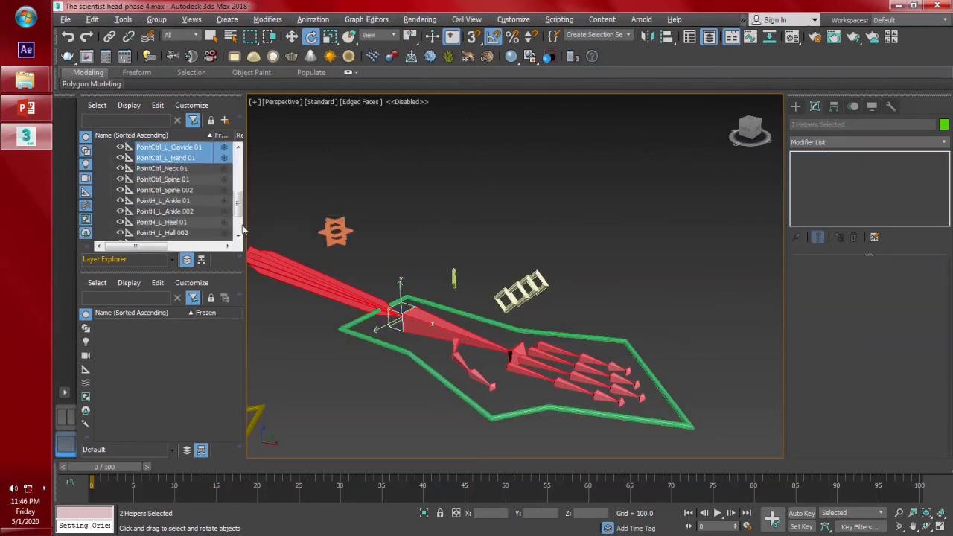
- Enlarge the layer list and toggle the visibility of the Other Hidden Obj and Curve Controls layers to check their contents
middle_click_drag(495, 204, 498, 240)
scroll(512, 246, "down", 6)
middle_click_drag(551, 254, 658, 231, "alt")
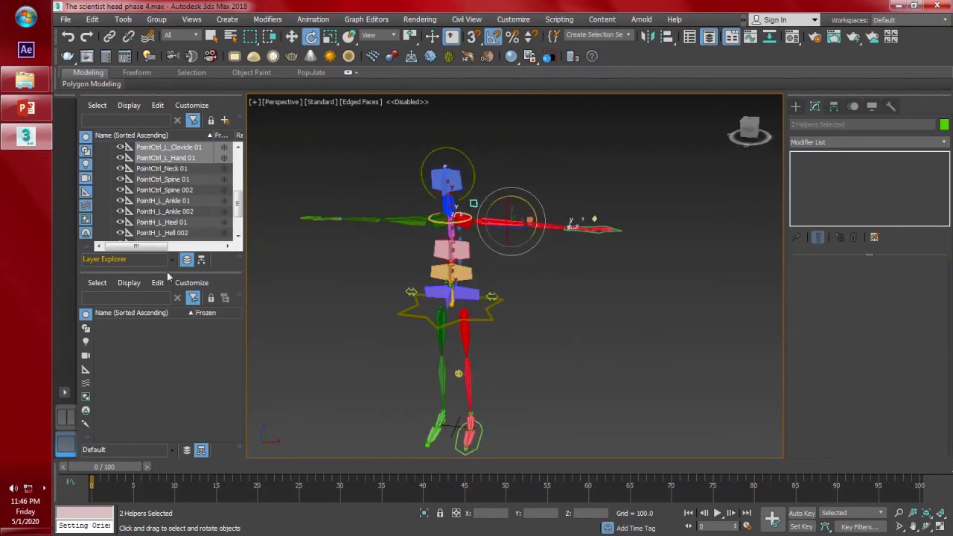
left_click_drag(167, 252, 171, 376)
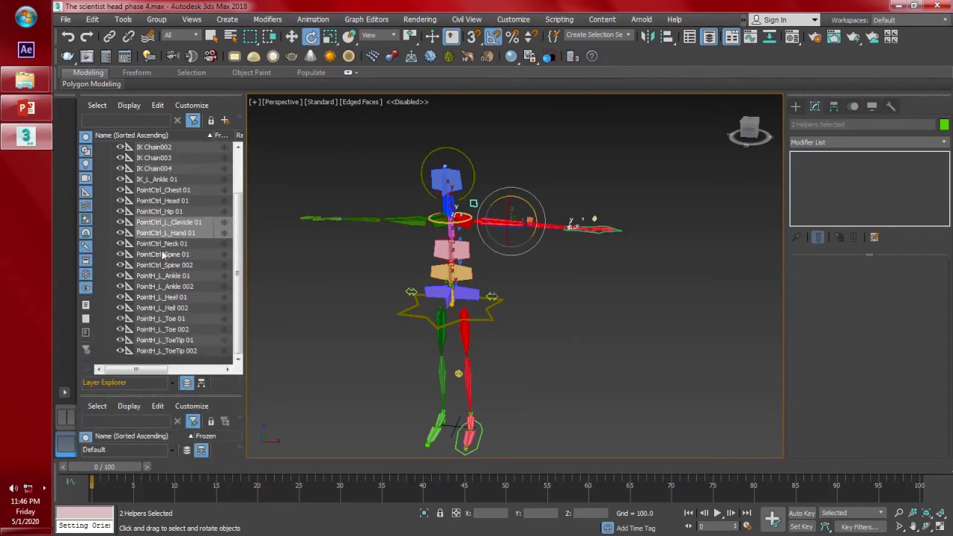
left_click_drag(240, 260, 243, 164)
left_click(100, 191)
left_click(109, 190)
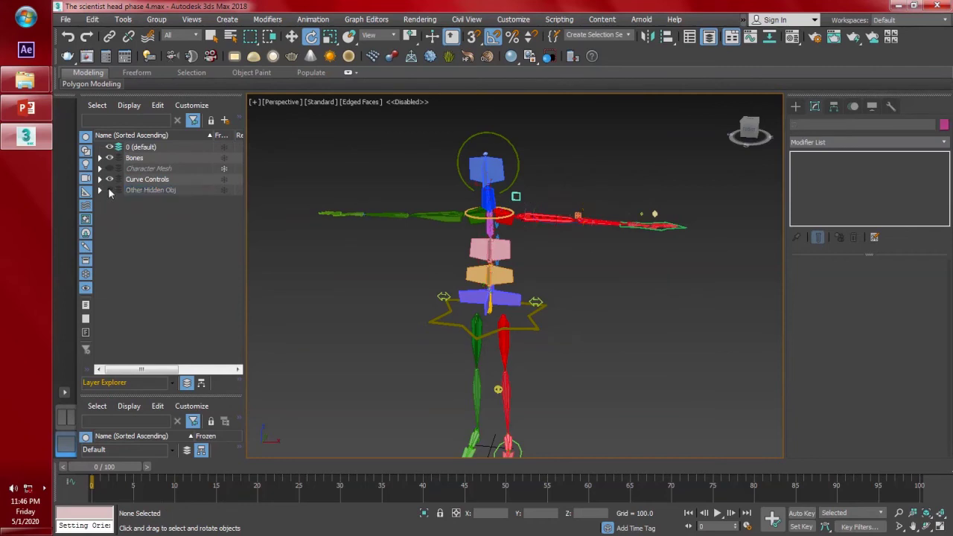
left_click(110, 190)
left_click(110, 190)
left_click(110, 179)
left_click(109, 179)
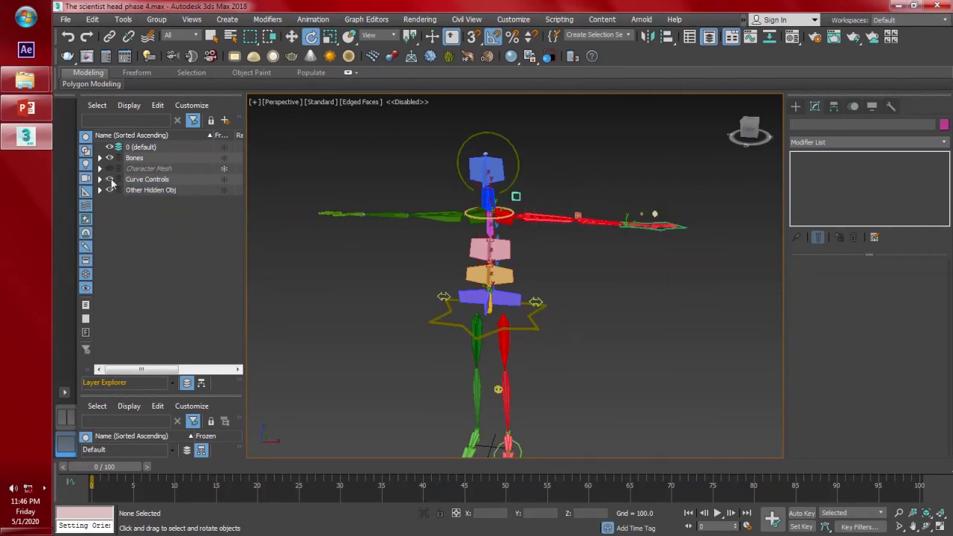
- Hide the Curve Controls and Bones layers so only Other Hidden Obj shows, and check its helpers by selecting them
left_click(110, 179)
left_click(110, 189)
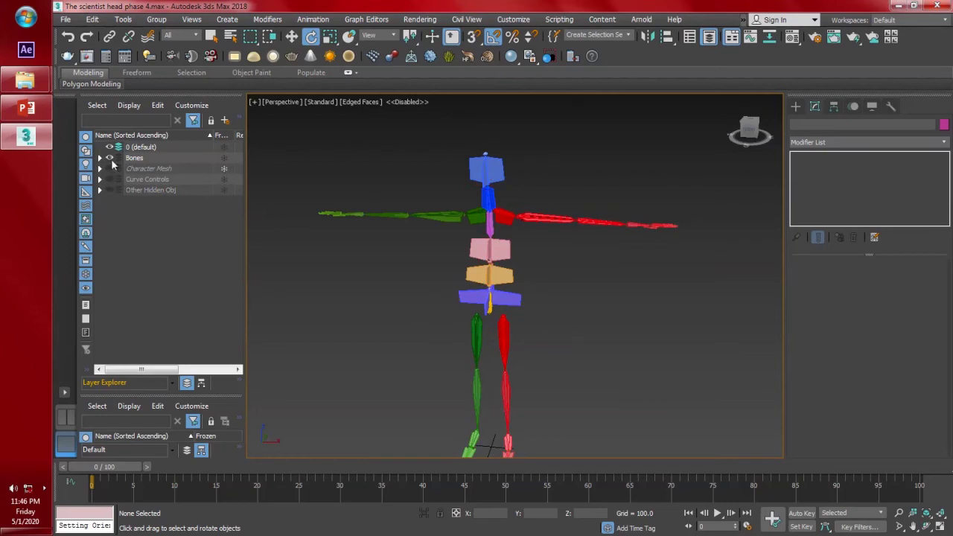
left_click(109, 158)
left_click(110, 190)
middle_click_drag(505, 251, 567, 308, "alt")
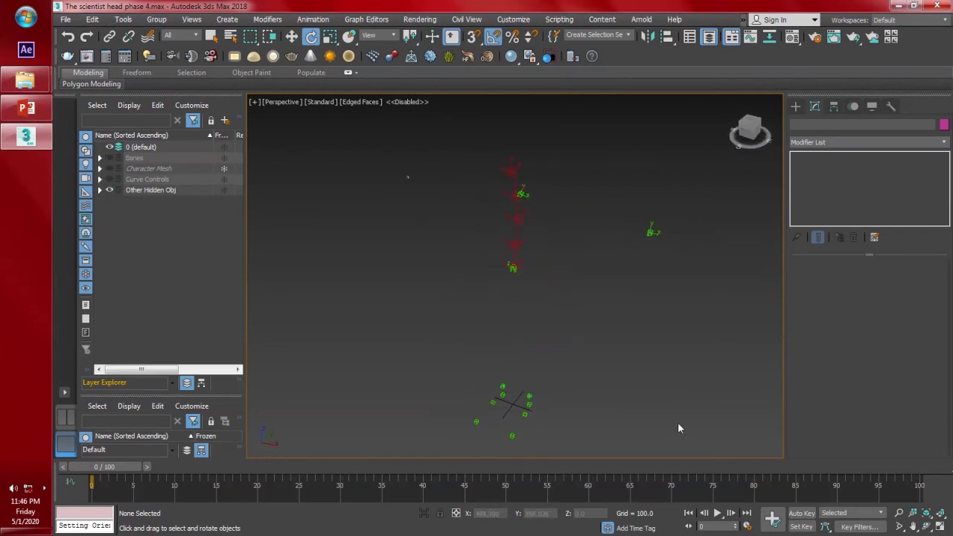
left_click_drag(421, 137, 370, 114)
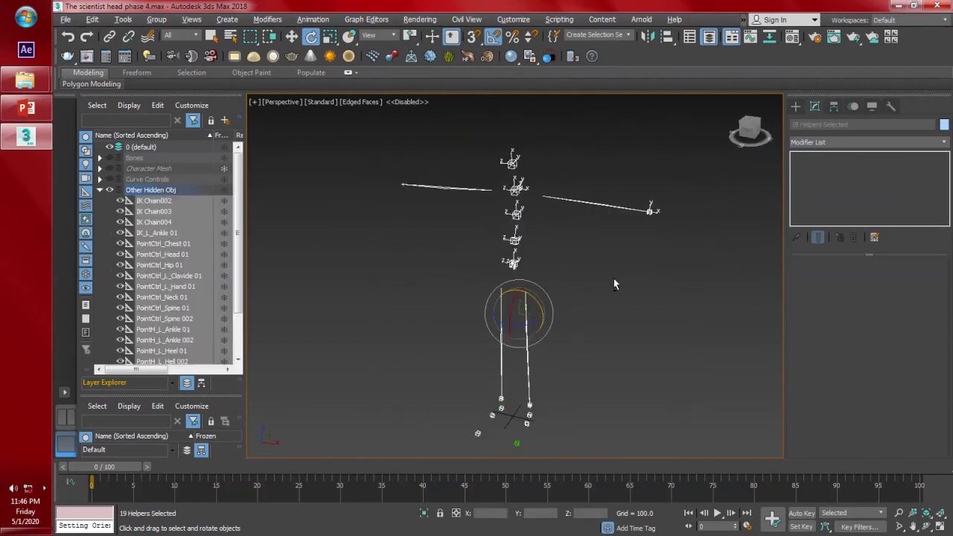
left_click(634, 299)
- Hide the Other Hidden Obj layer, show Curve Controls and select all of its control shapes
left_click(110, 190)
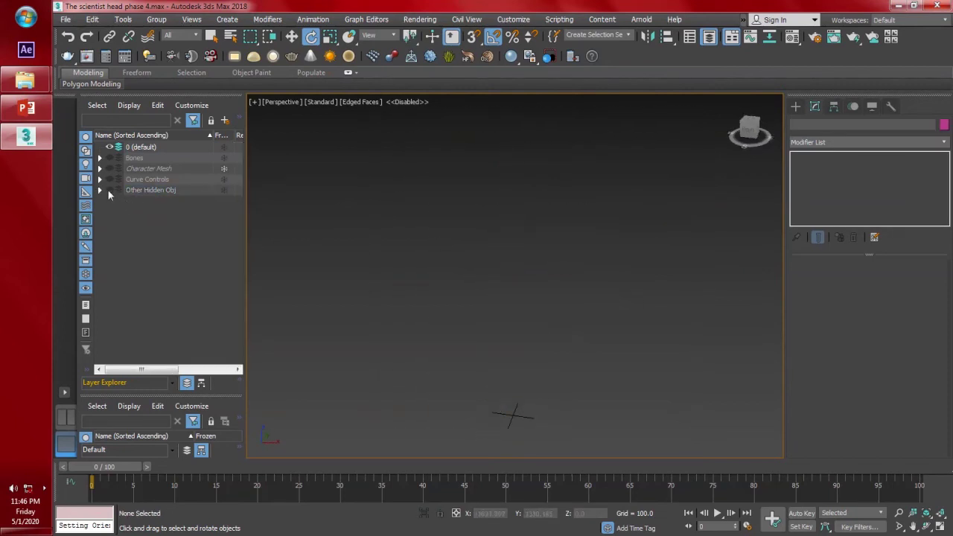
left_click(110, 179)
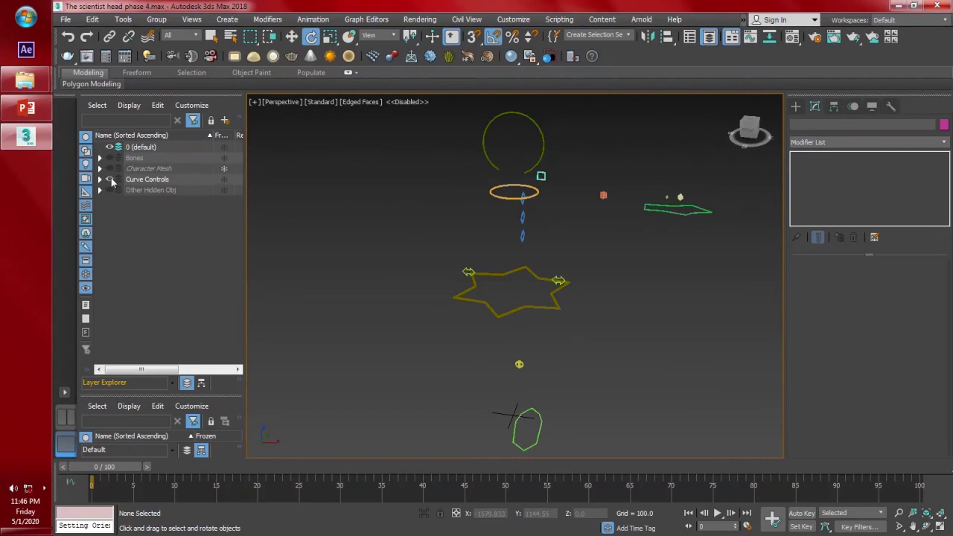
middle_click_drag(549, 277, 208, 255, "alt")
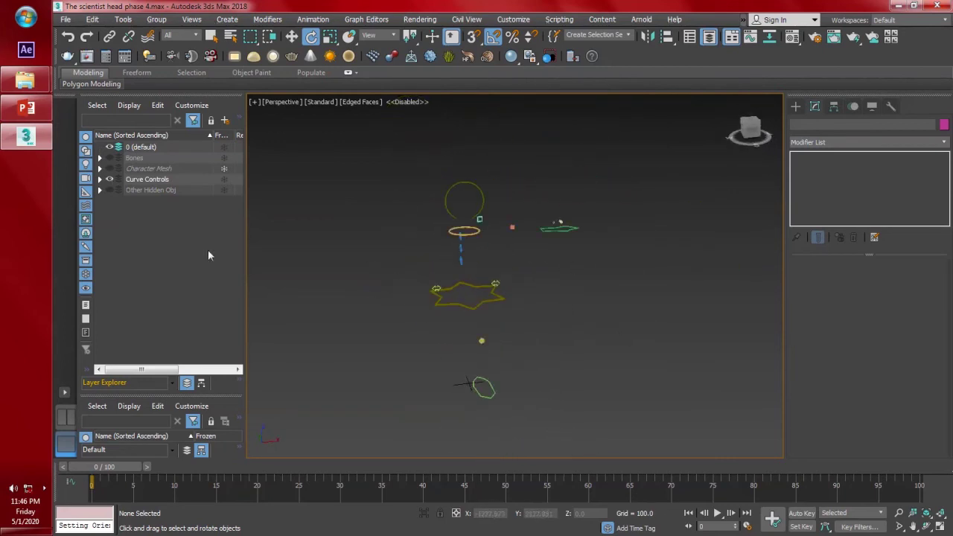
left_click(100, 180)
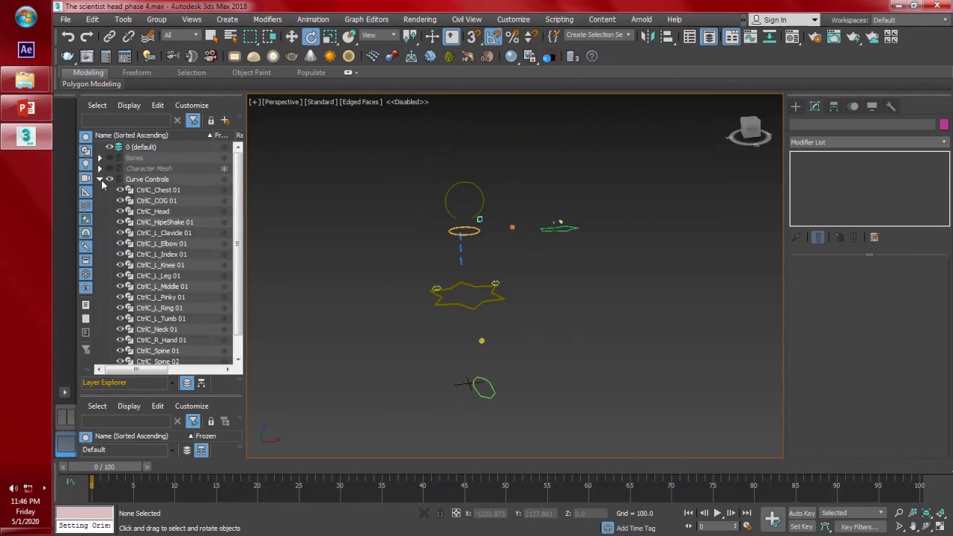
left_click(156, 191)
middle_click_drag(469, 328, 605, 404, "alt")
left_click_drag(562, 391, 388, 167)
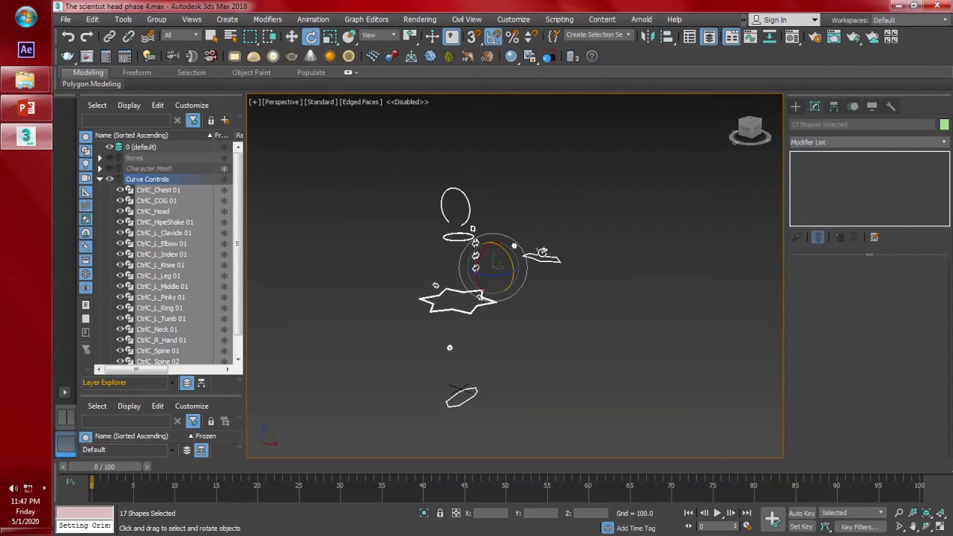
- Open the selected control shapes in the Curve Editor and enlarge its window to show more of the track list
right_click(482, 300)
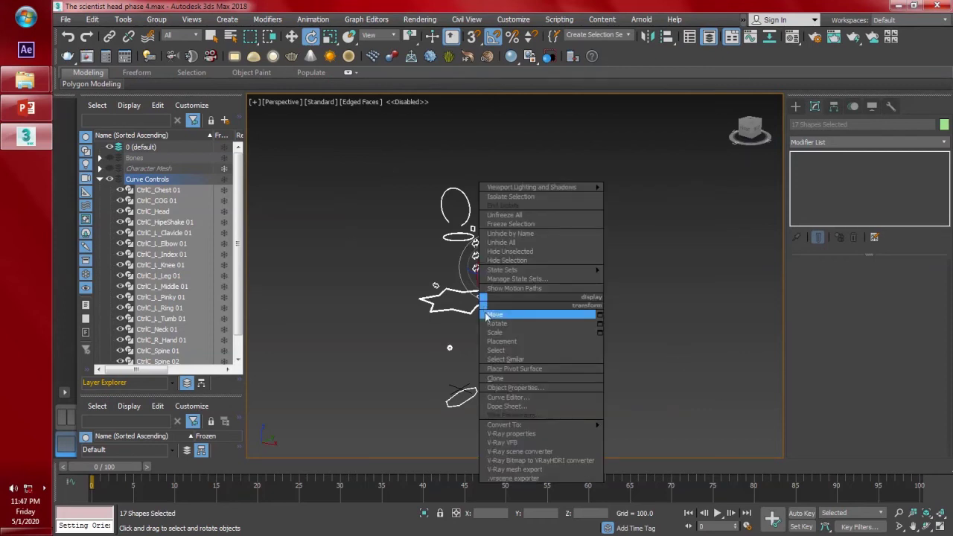
left_click(525, 396)
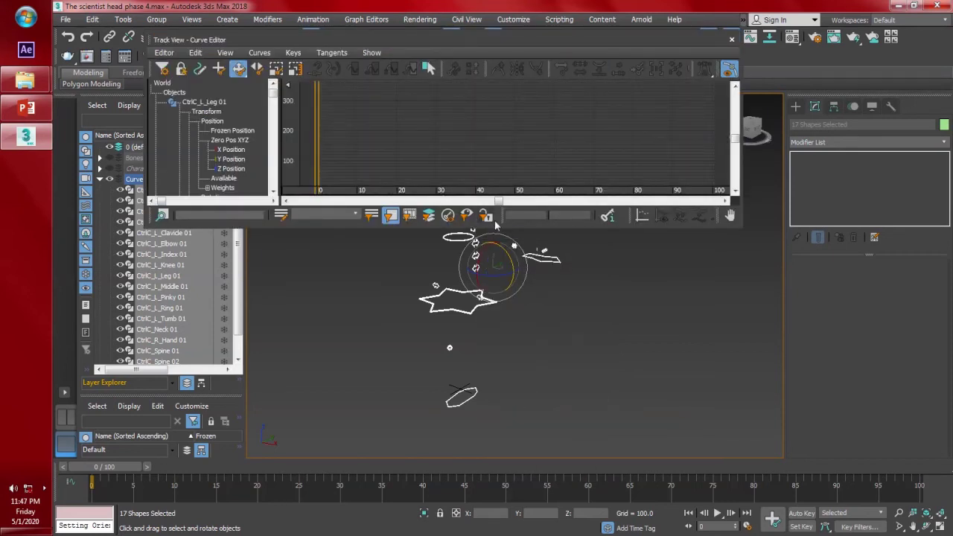
left_click_drag(635, 41, 649, 71)
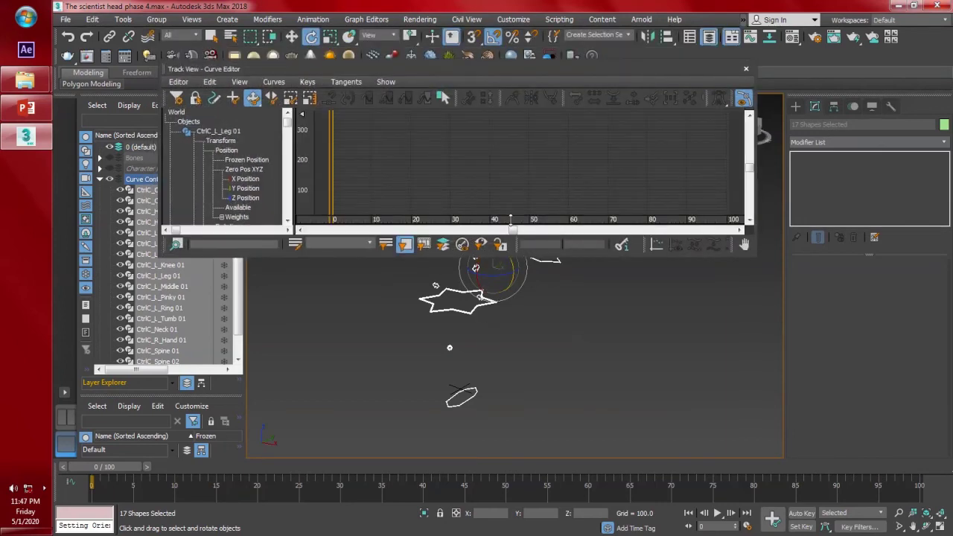
left_click_drag(266, 256, 283, 484)
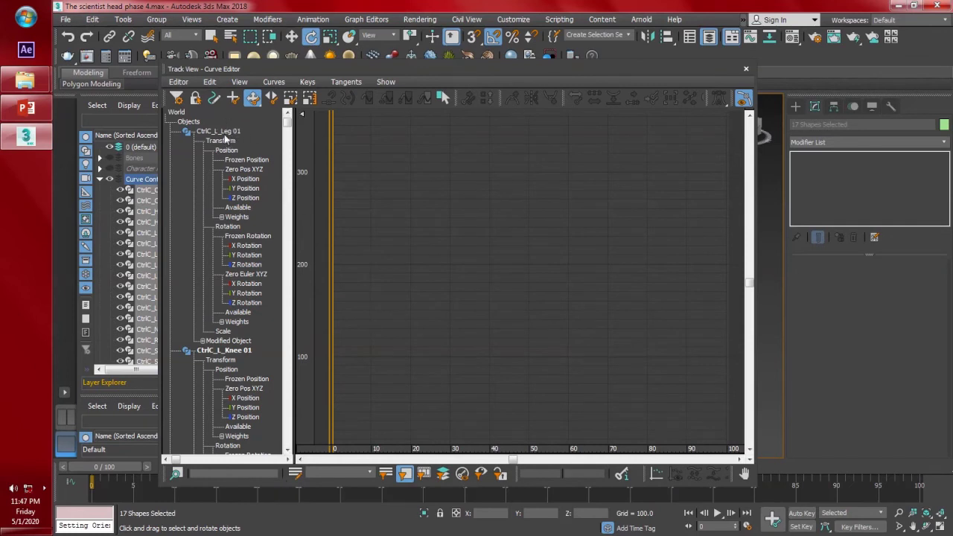
- Lock the Scale track of CtrlC_L_Leg 01 in the Curve Editor
left_click(223, 332)
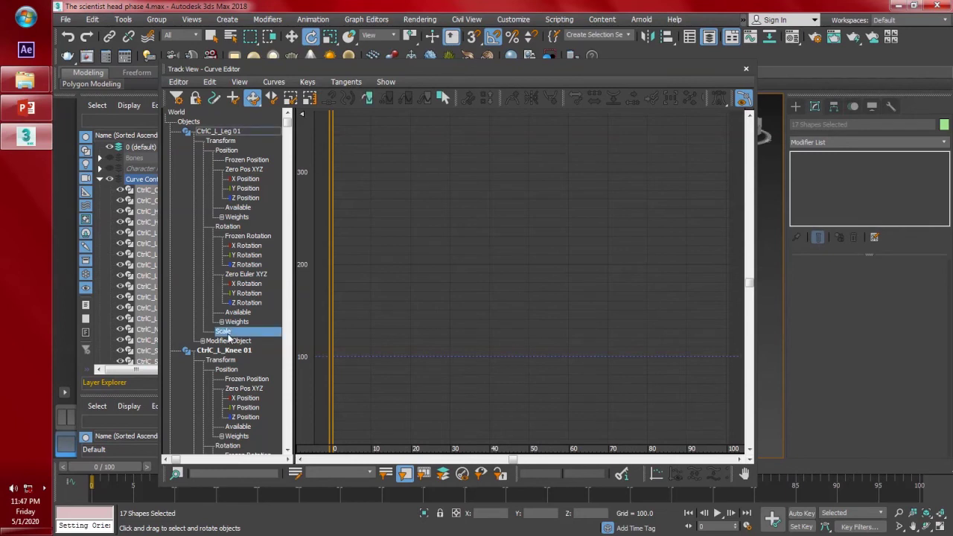
right_click(231, 335)
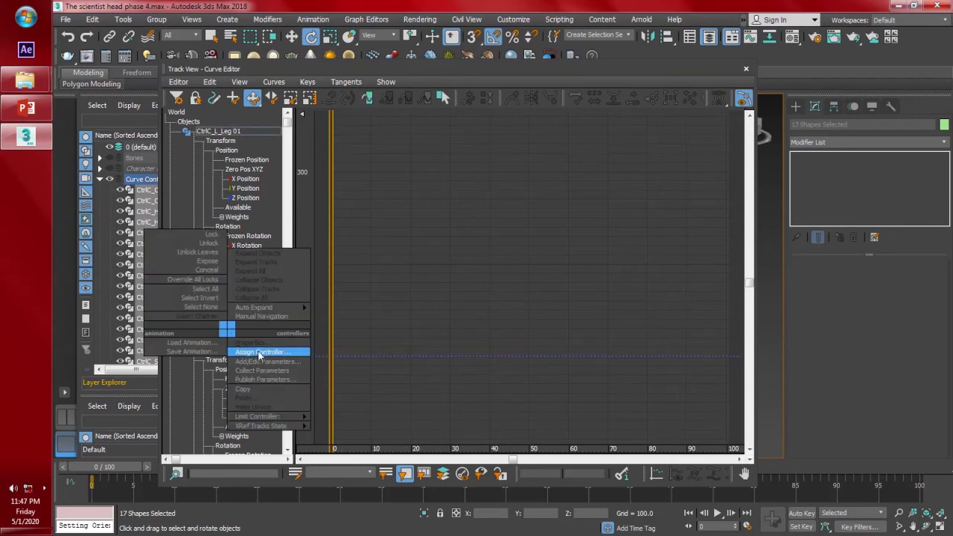
left_click(216, 236)
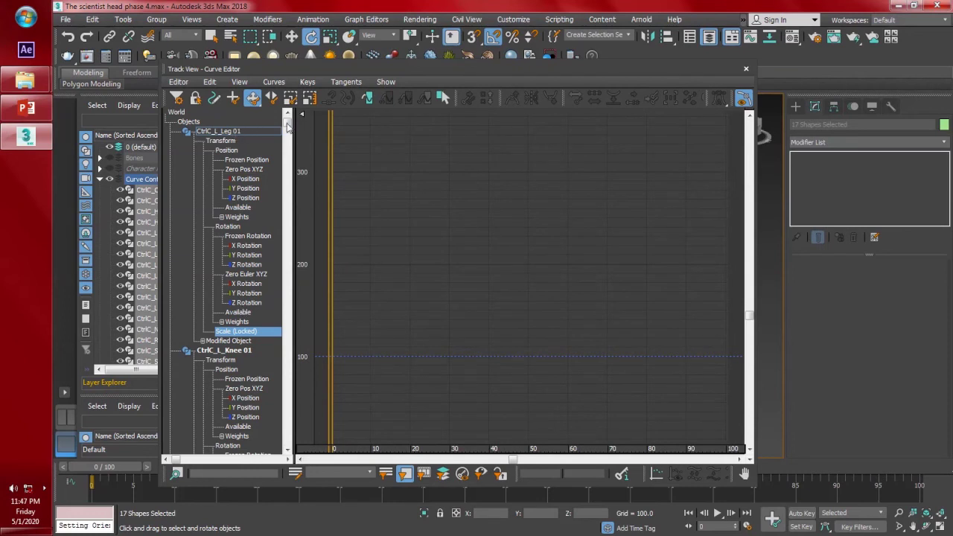
left_click(287, 456)
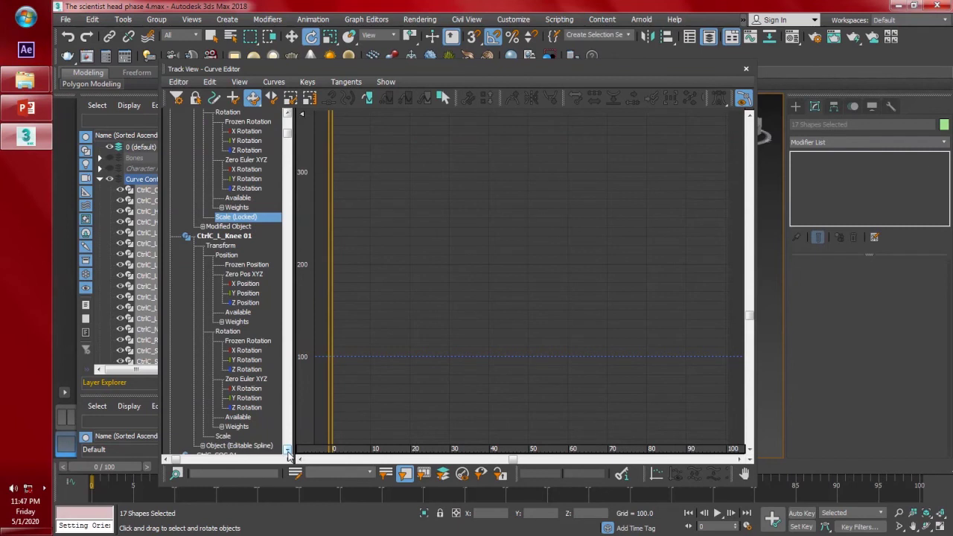
- Lock the Scale track of CtrlC_L_Knee 01 in the Curve Editor
left_click(288, 456)
left_click(287, 456)
left_click(288, 456)
left_click(287, 455)
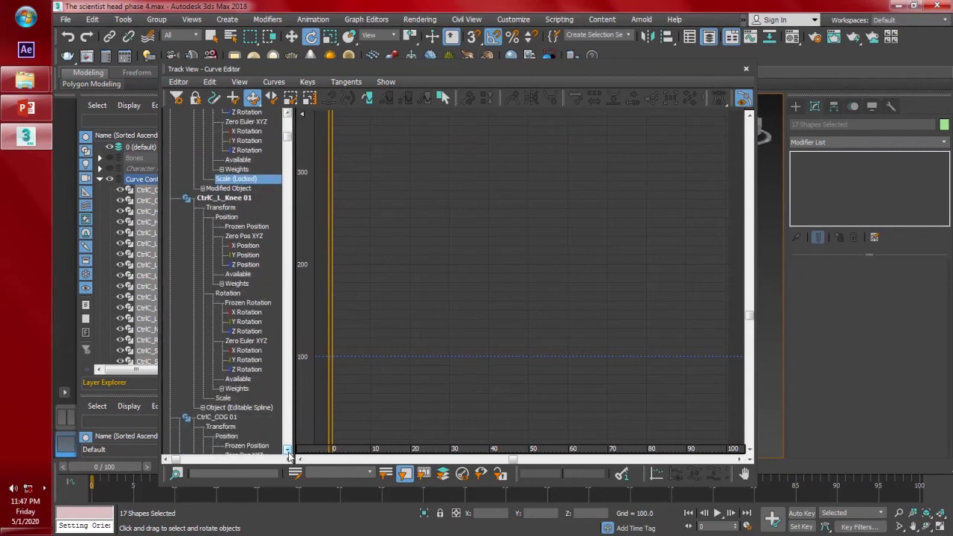
left_click(288, 452)
left_click(287, 452)
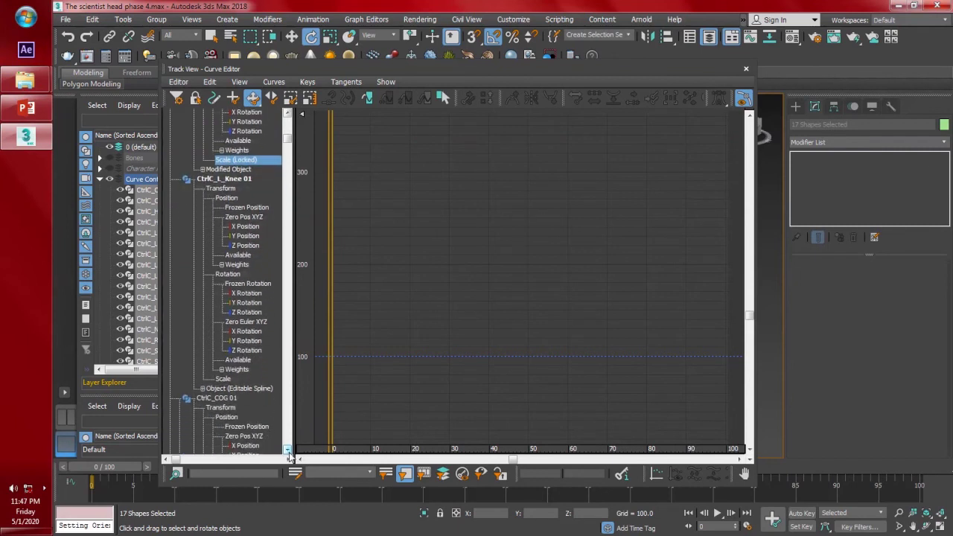
left_click(287, 451)
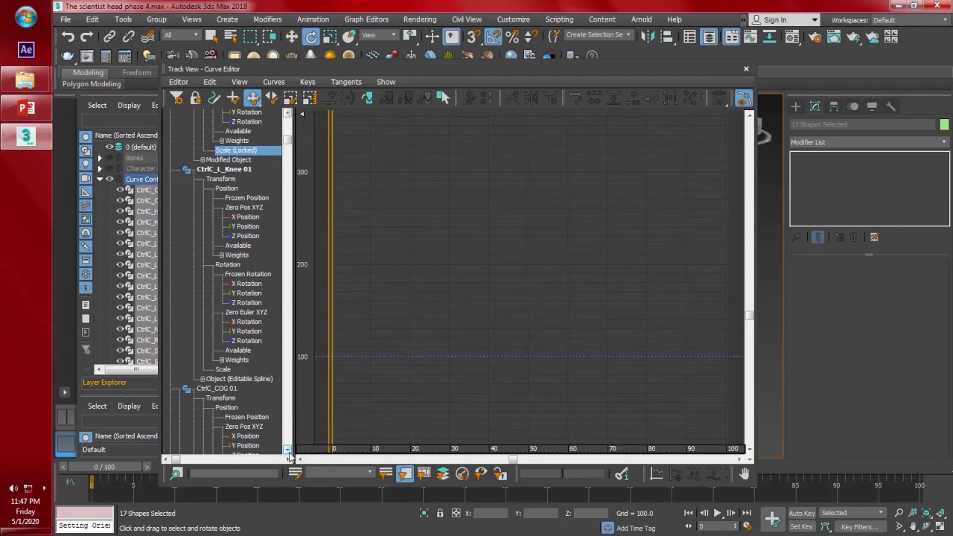
left_click(288, 451)
left_click(288, 451)
left_click(288, 452)
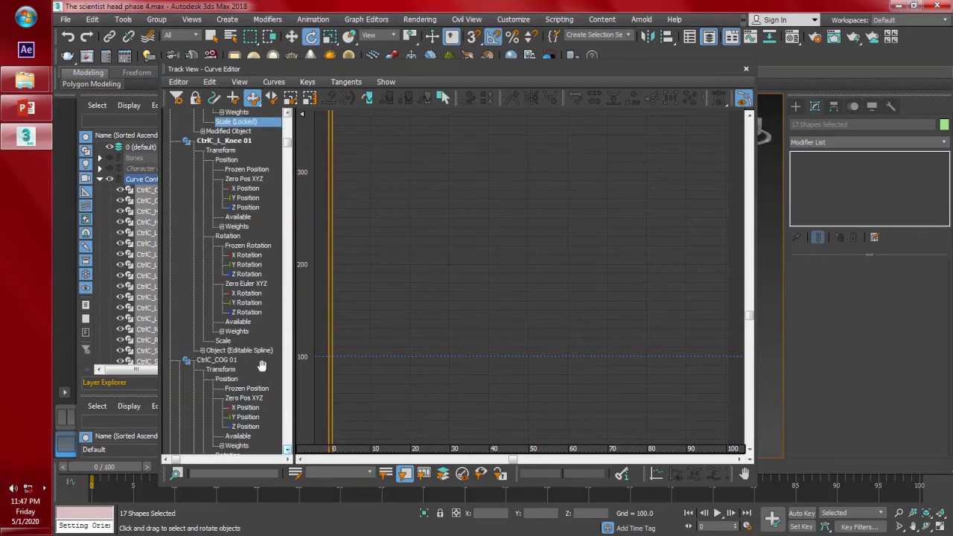
left_click(226, 341)
right_click(225, 341)
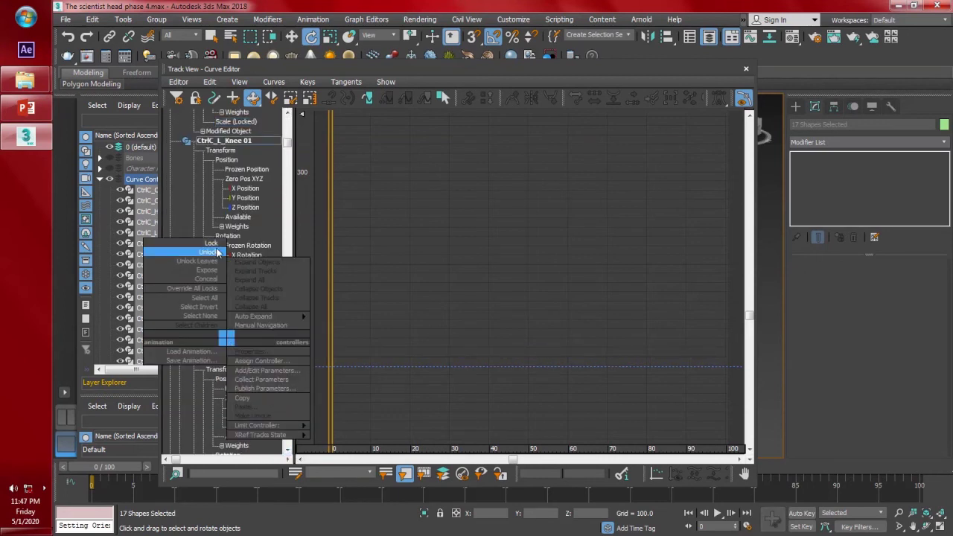
left_click(214, 244)
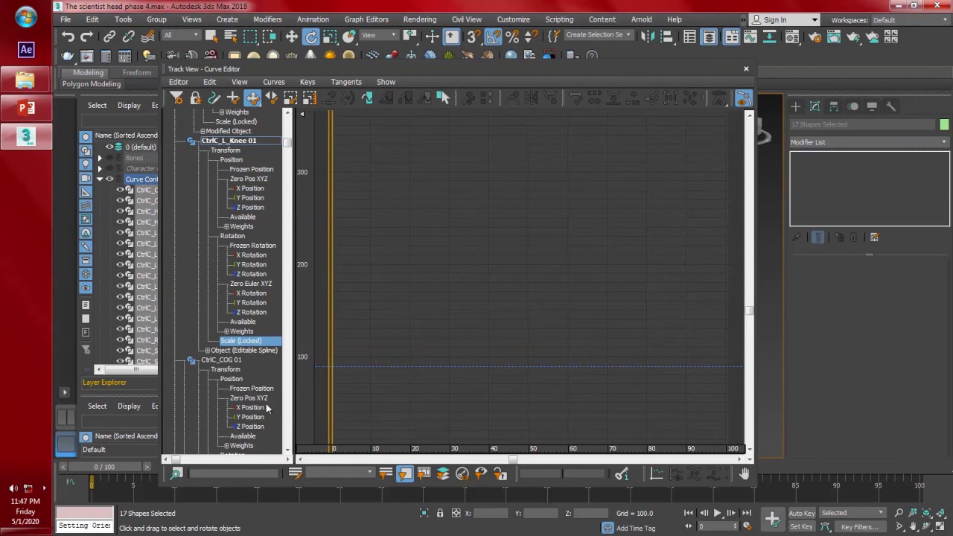
- Lock the Scale track of CtrlC_COG 01 in the Curve Editor
left_click(287, 451)
left_click(287, 451)
left_click(287, 451)
left_click(287, 451)
left_click(288, 451)
left_click(287, 451)
left_click(288, 452)
left_click(287, 452)
left_click(287, 451)
left_click(287, 451)
left_click(287, 452)
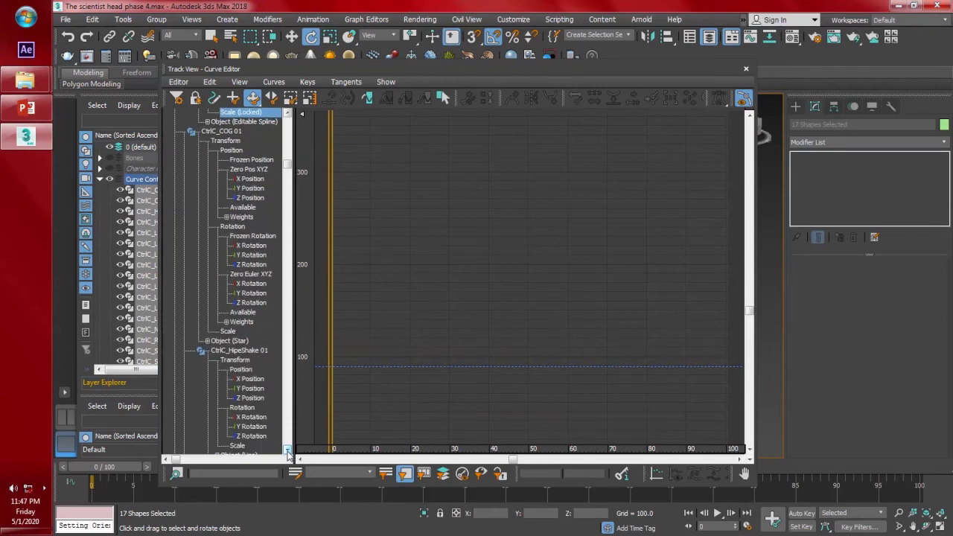
left_click(227, 332)
right_click(227, 332)
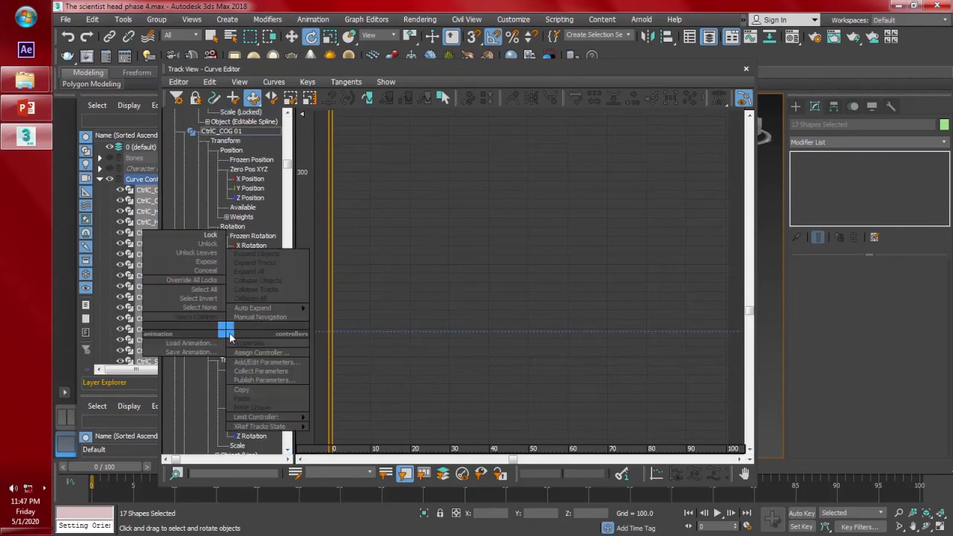
left_click(216, 245)
left_click(287, 451)
left_click(288, 452)
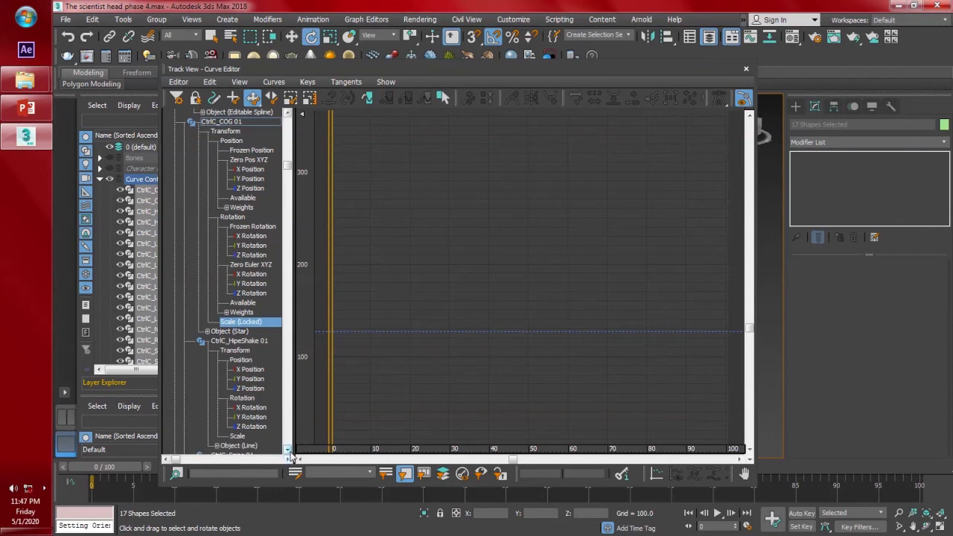
left_click(287, 451)
left_click(287, 452)
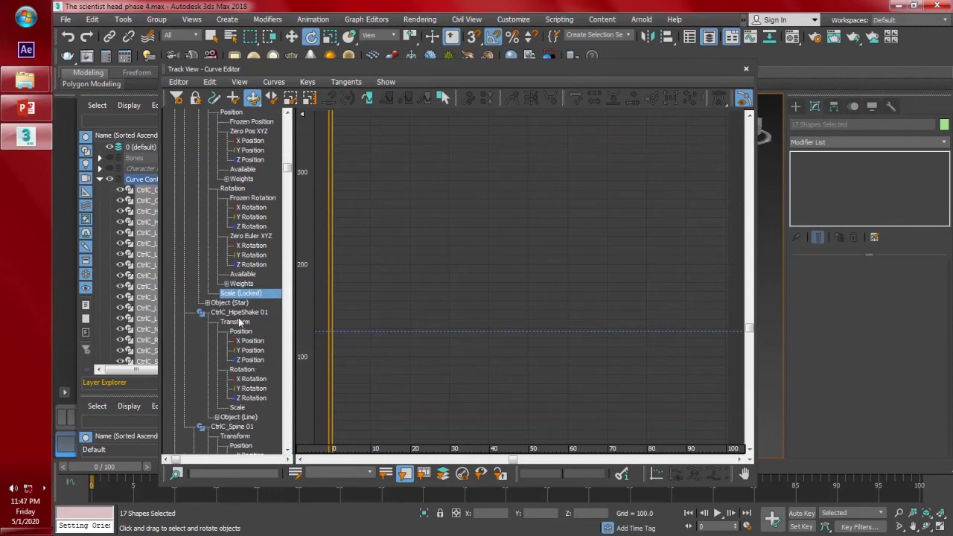
left_click(287, 451)
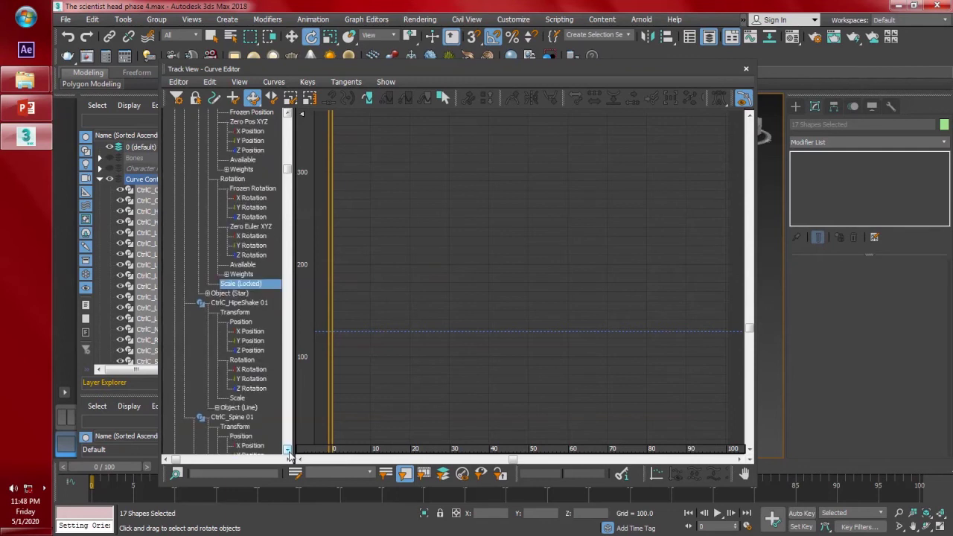
left_click(252, 332)
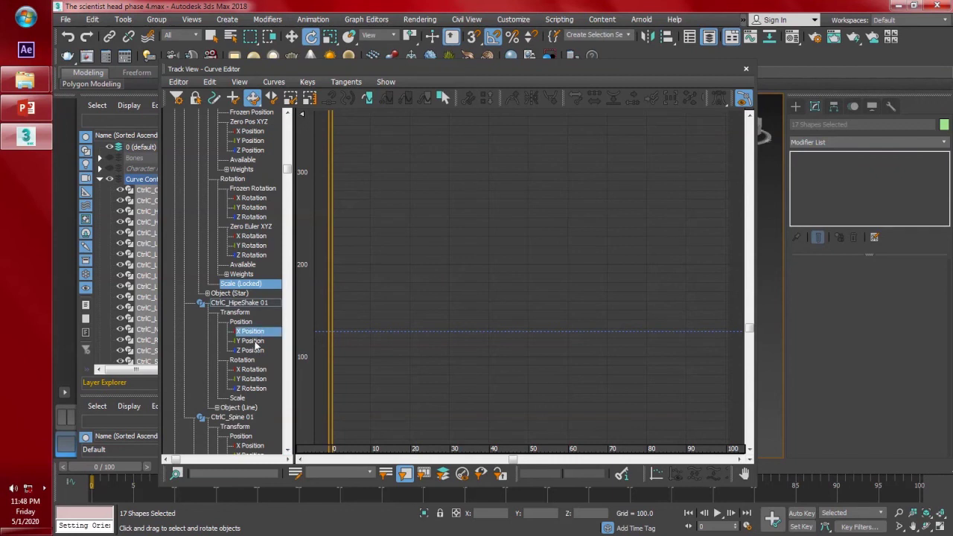
left_click_drag(256, 344, 259, 356)
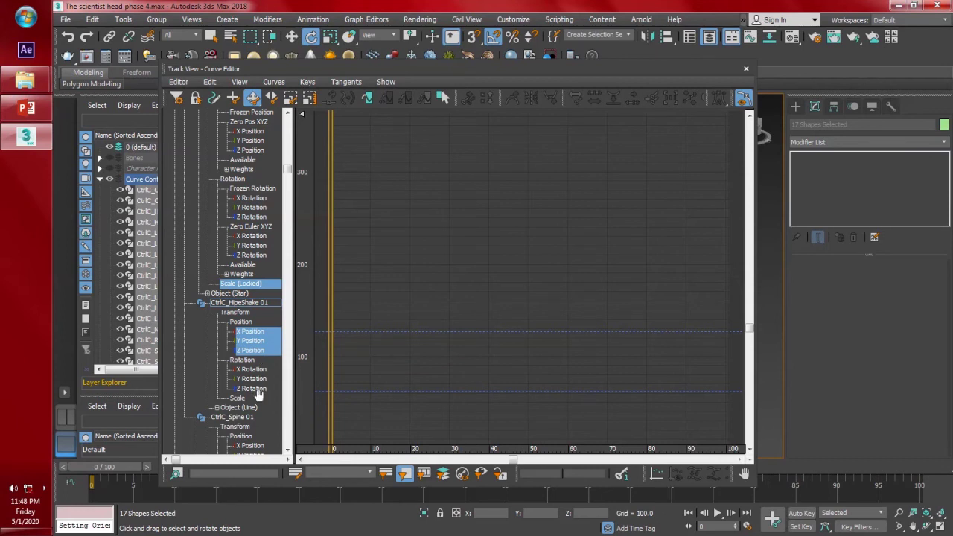
left_click(243, 400, "ctrl")
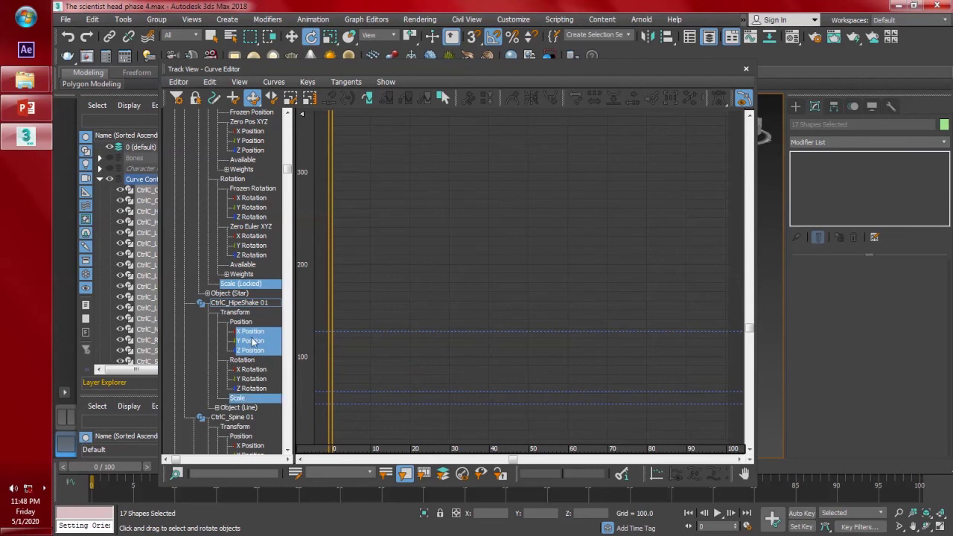
left_click(250, 275)
- Lock the X, Y and Z Position tracks and the Scale track of CtrlC_HipeShake 01
left_click(254, 331)
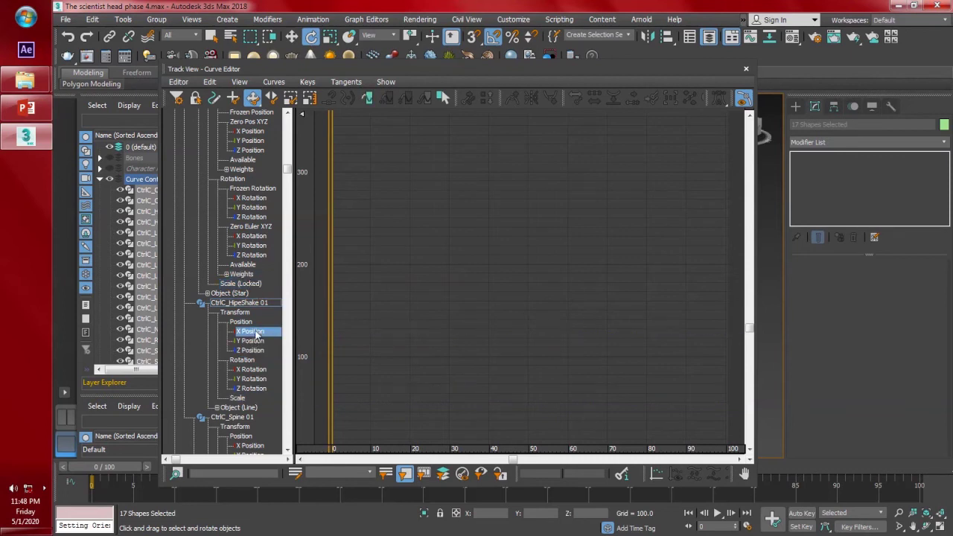
left_click(255, 341, "ctrl")
left_click(256, 350, "ctrl")
left_click(243, 400, "ctrl")
right_click(253, 350)
left_click(223, 248)
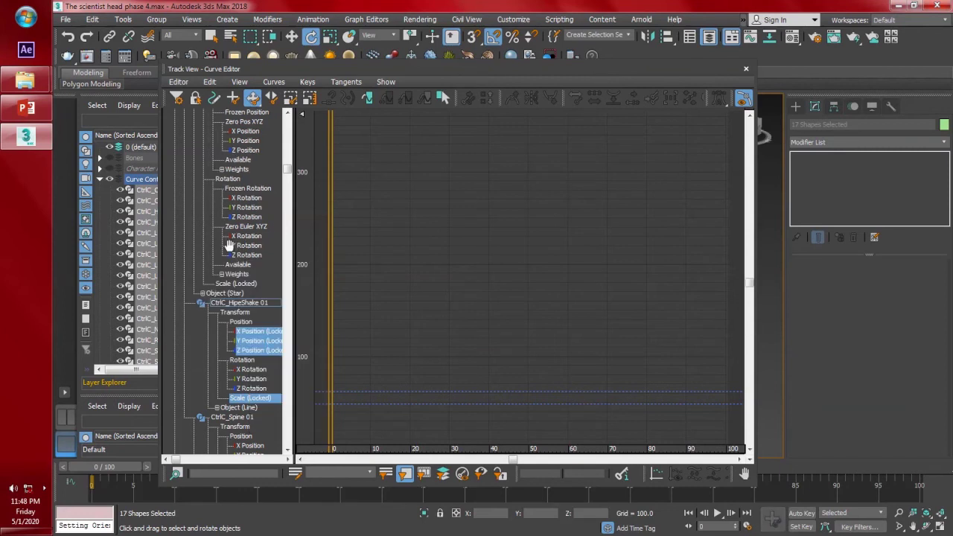
- Lock the X, Y and Z Position tracks and the Scale track of CtrlC_Spine 01
left_click_drag(288, 452, 289, 452)
left_click(245, 284)
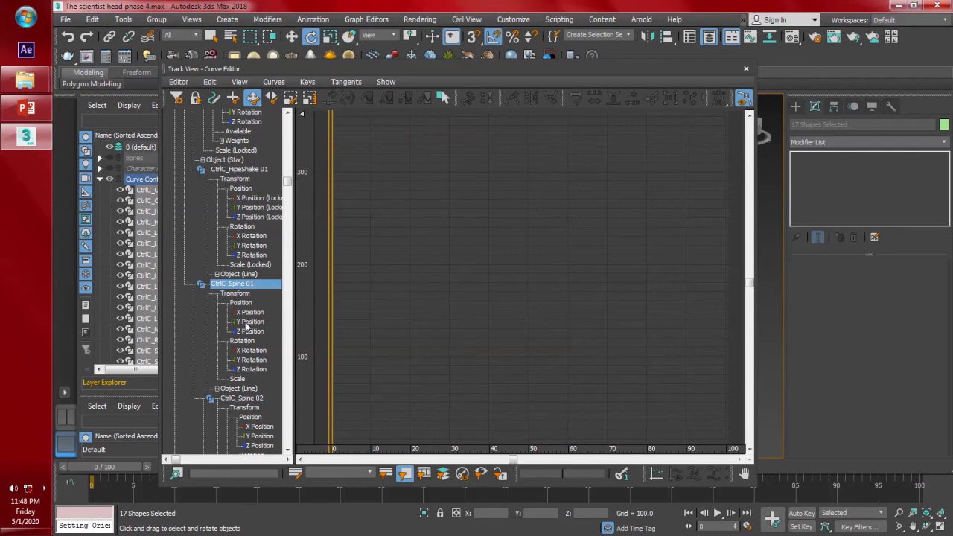
left_click_drag(253, 313, 257, 323)
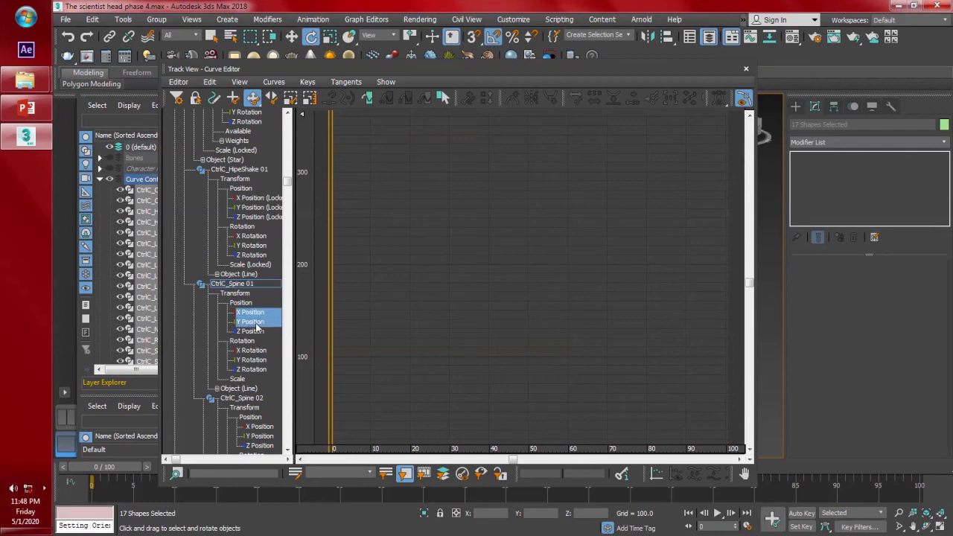
left_click(256, 332, "ctrl")
left_click(240, 381, "ctrl")
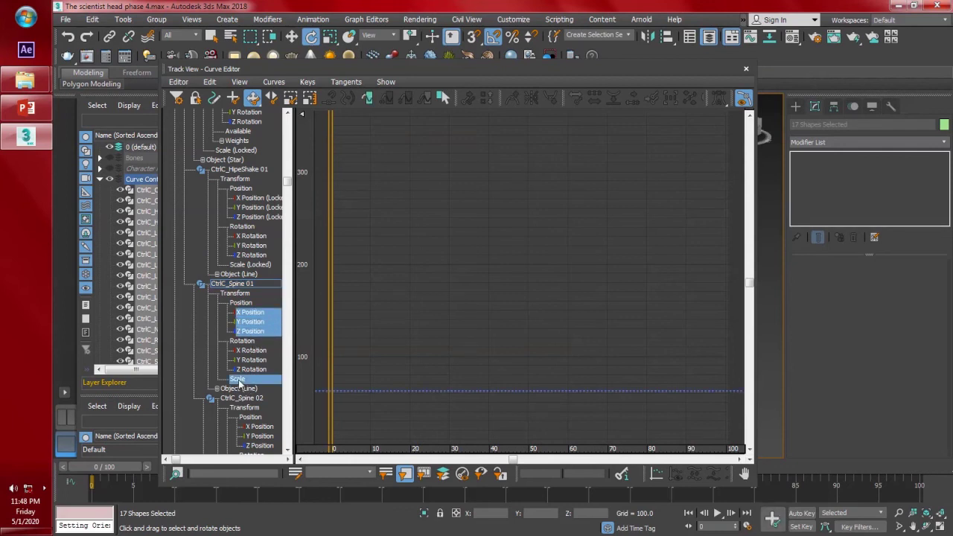
right_click(237, 382)
left_click(225, 282)
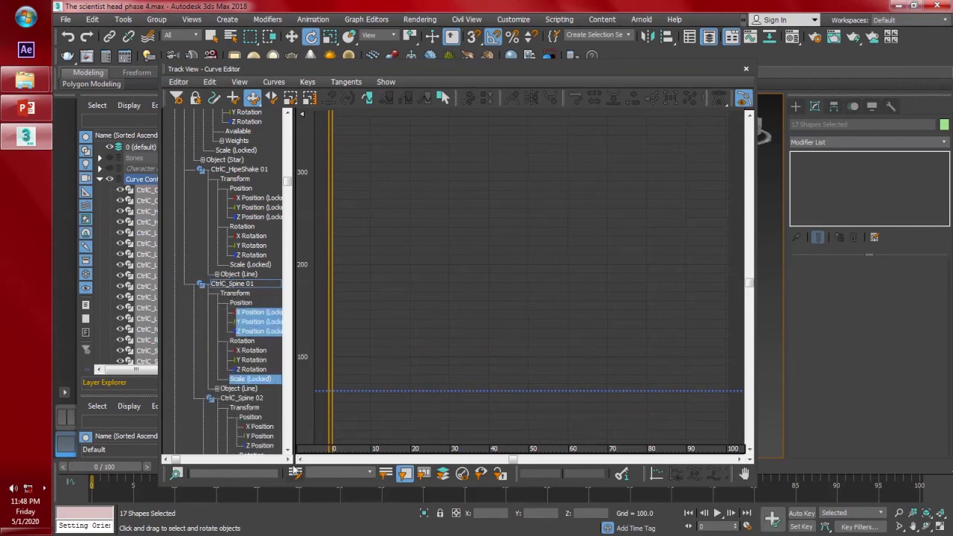
- Lock the X, Y and Z Position tracks and the Scale track of CtrlC_Spine 02
left_click(288, 456)
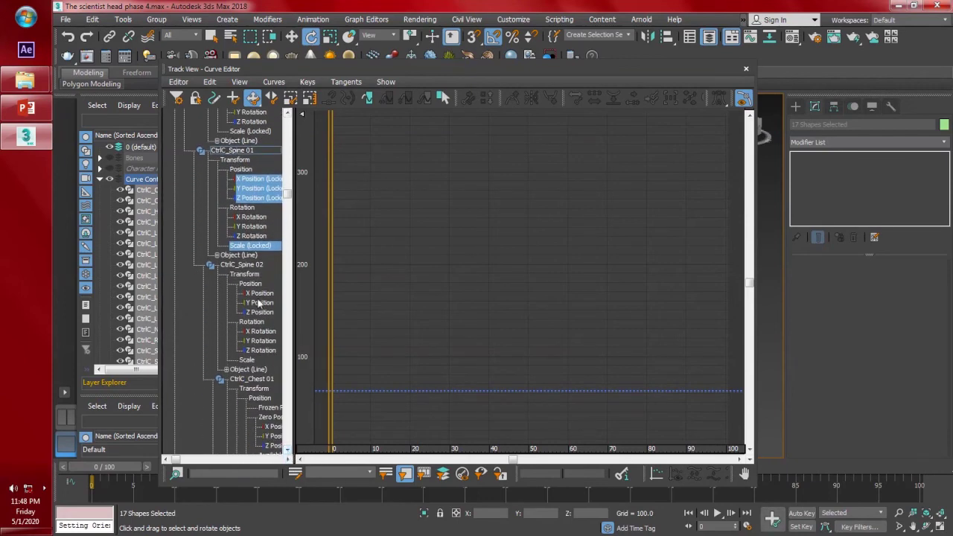
left_click(259, 294)
left_click(260, 303, "ctrl")
left_click(260, 313, "ctrl")
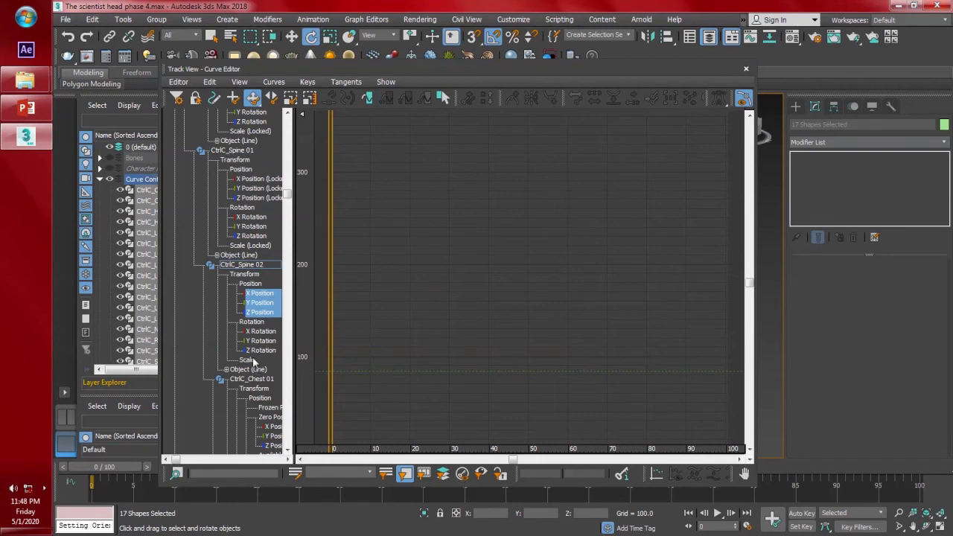
right_click(252, 304)
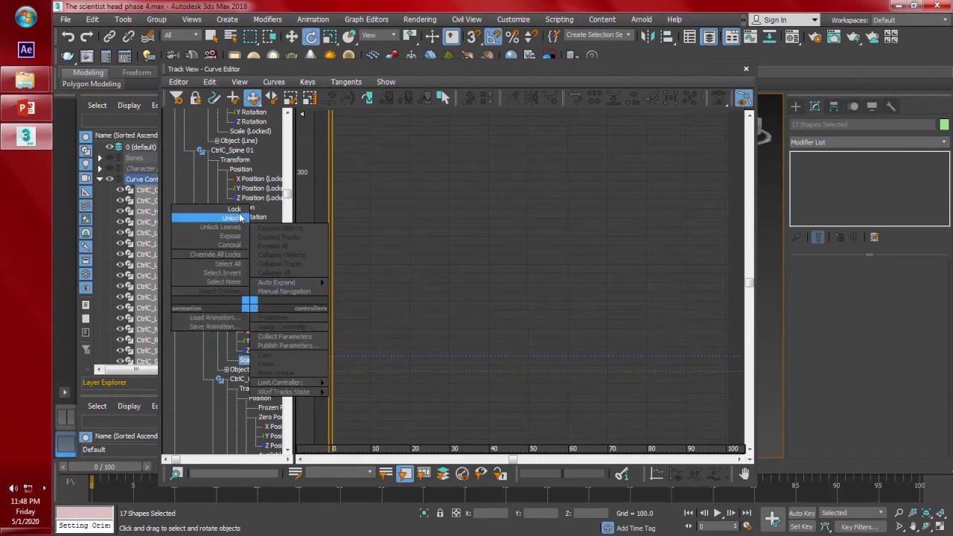
left_click(240, 216)
- Widen the Curve Editor's track list so the full track names under CtrlC_Chest 01 can be read
left_click(289, 455)
left_click(288, 452)
left_click(288, 451)
left_click(287, 452)
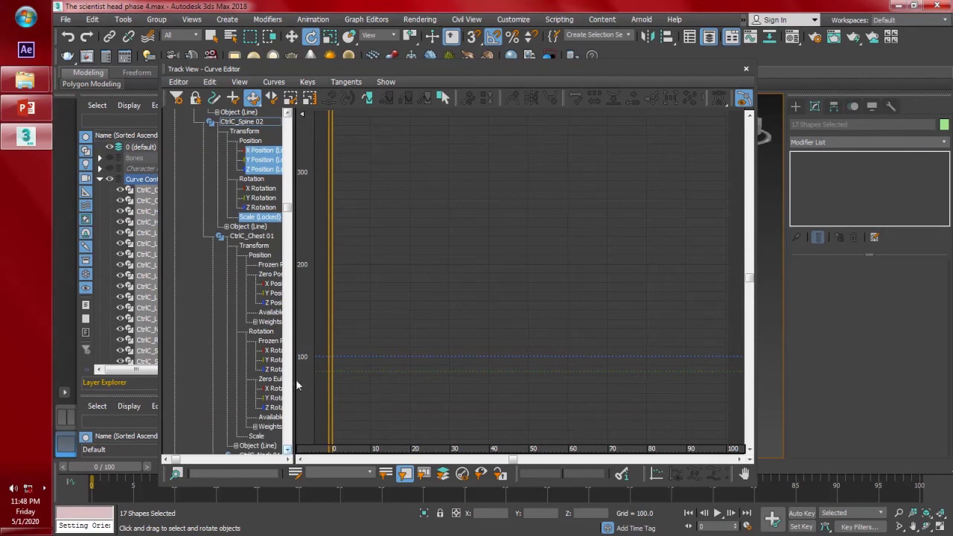
left_click_drag(292, 381, 391, 403)
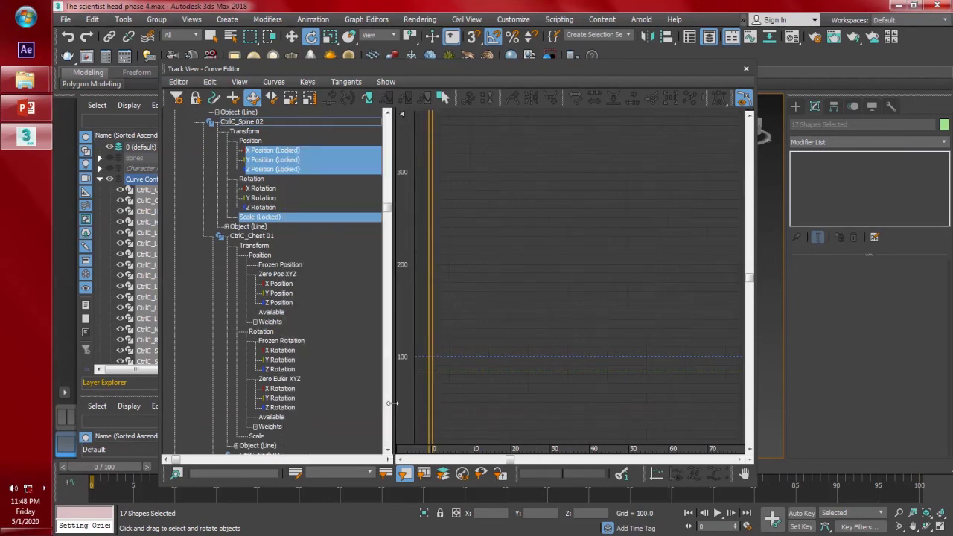
- Lock the Scale track of CtrlC_Chest 01 in the Curve Editor
left_click(387, 452)
left_click(387, 453)
left_click(387, 453)
left_click(387, 453)
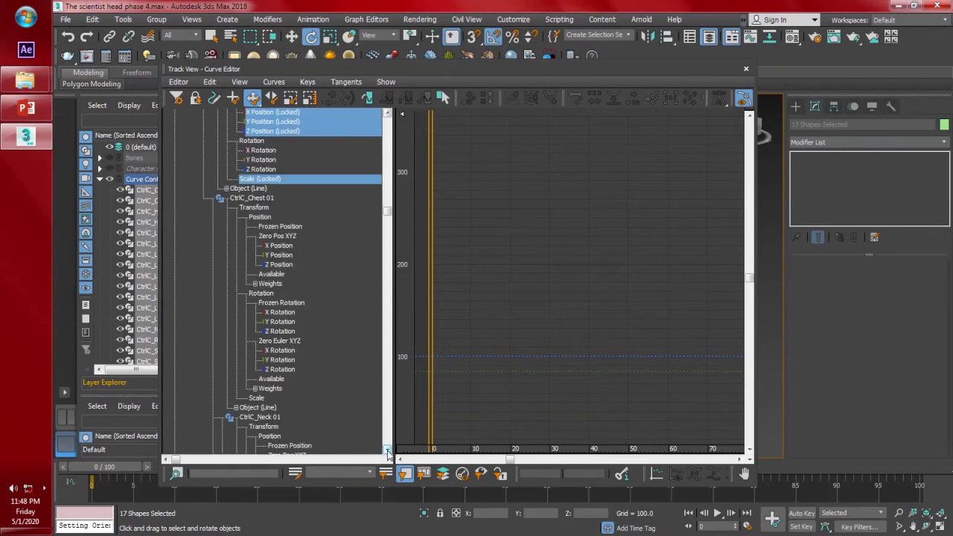
left_click(387, 452)
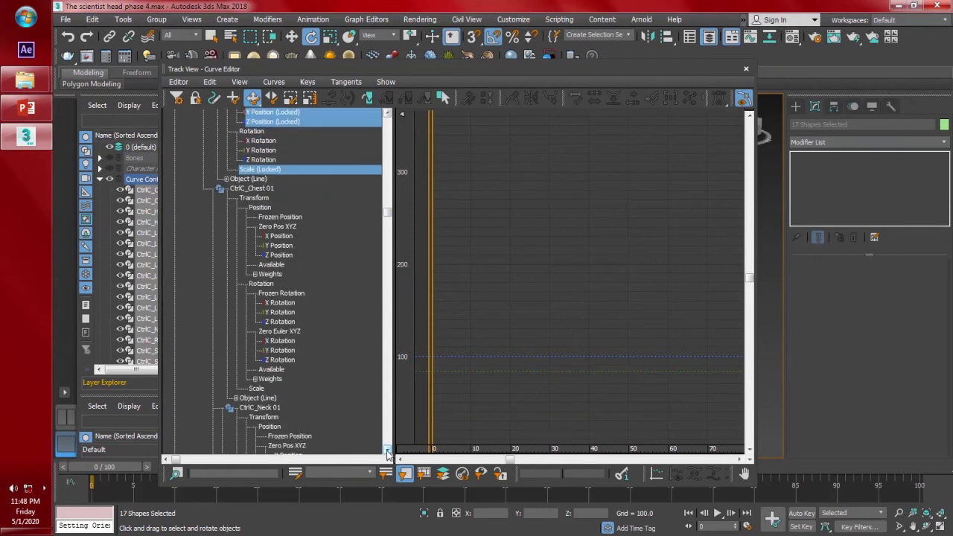
left_click(387, 453)
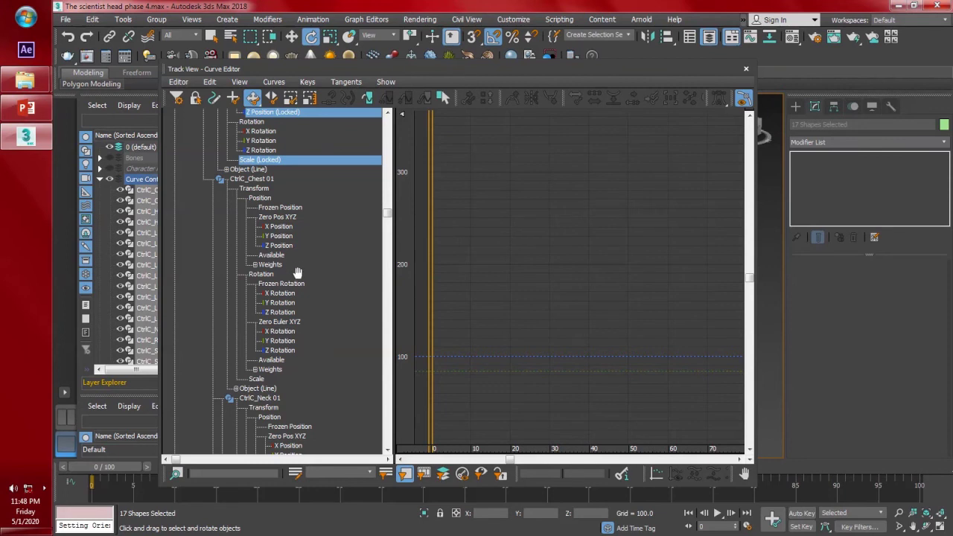
left_click(256, 380)
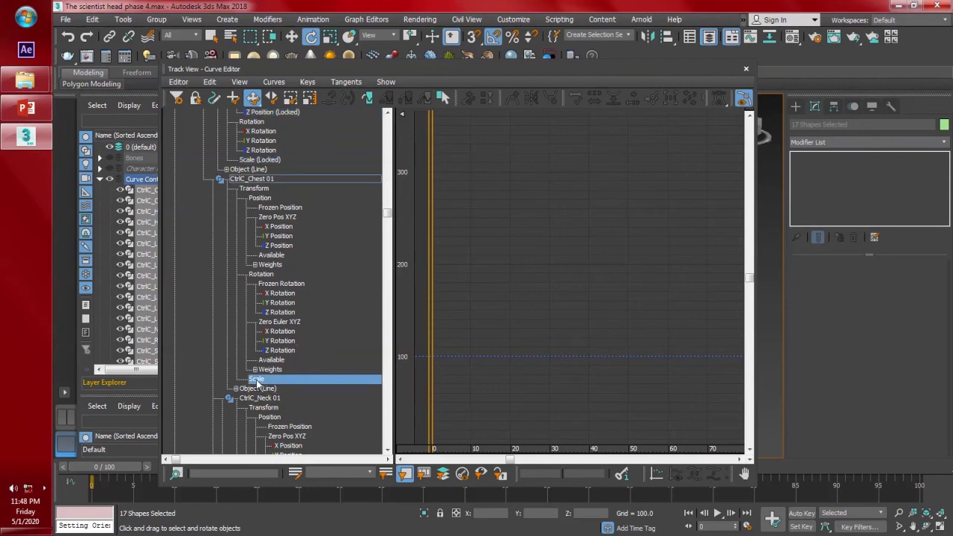
right_click(257, 382)
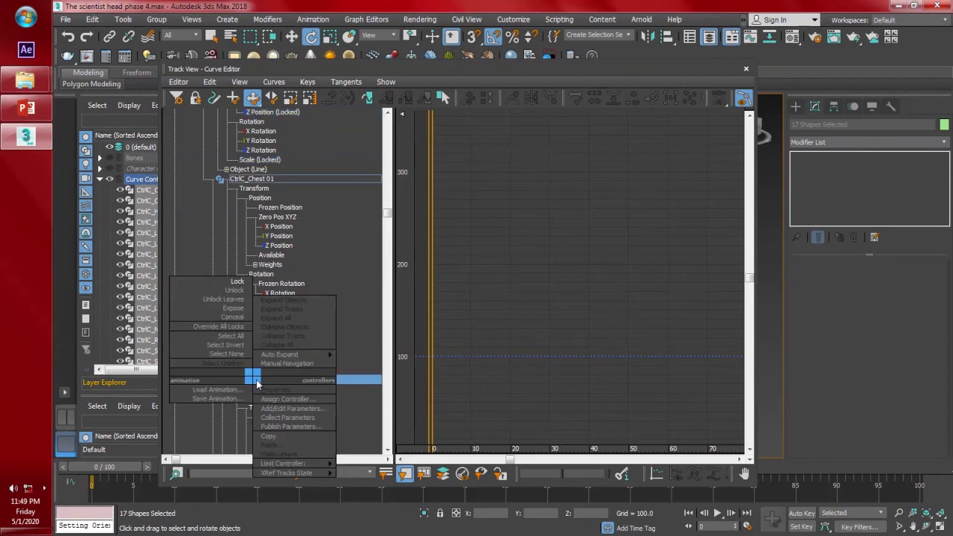
left_click(238, 283)
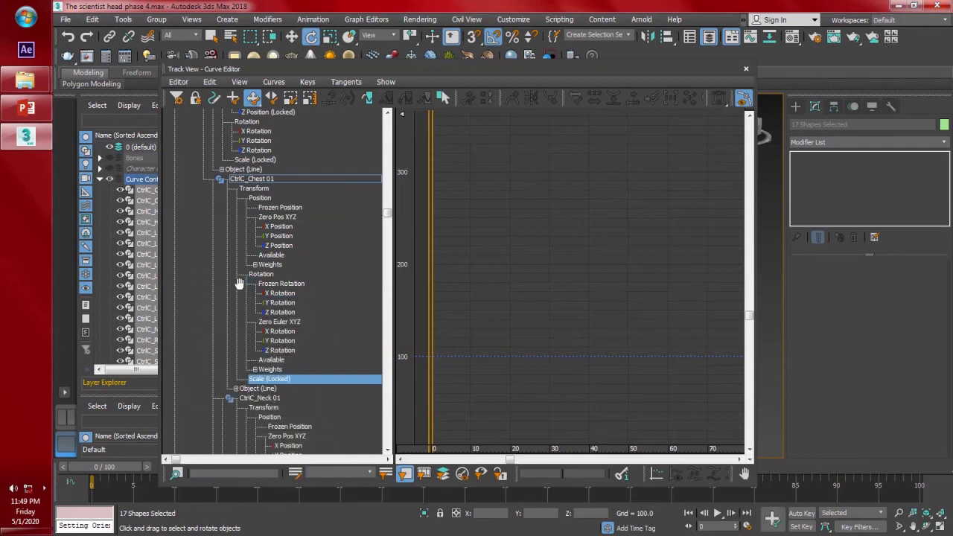
- Lock the X, Y and Z Position tracks under Zero Pos XYZ of CtrlC_Chest 01
left_click_drag(292, 227, 289, 250)
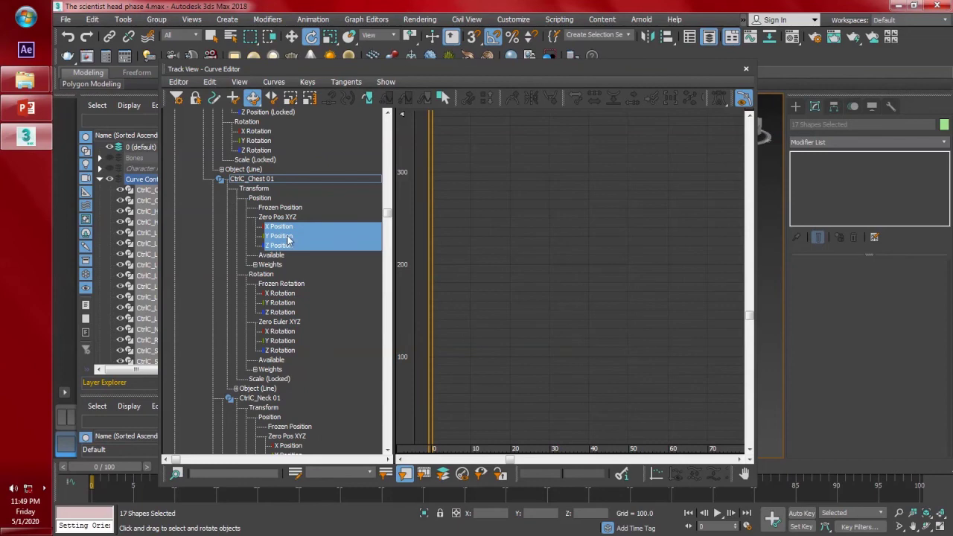
right_click(288, 238)
left_click(246, 139)
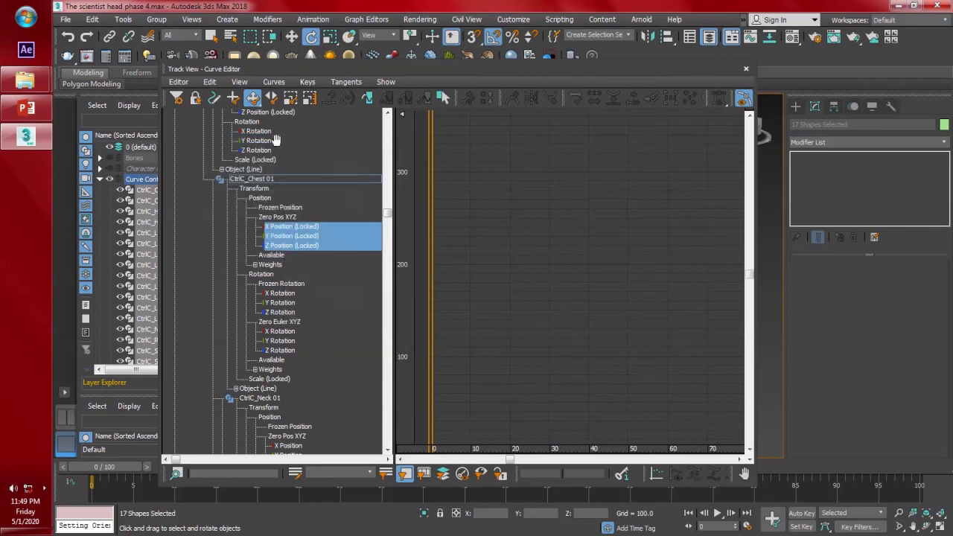
- Lock the X, Y and Z Position tracks under Zero Pos XYZ and the Scale track of CtrlC_Neck 01
left_click_drag(388, 452, 387, 452)
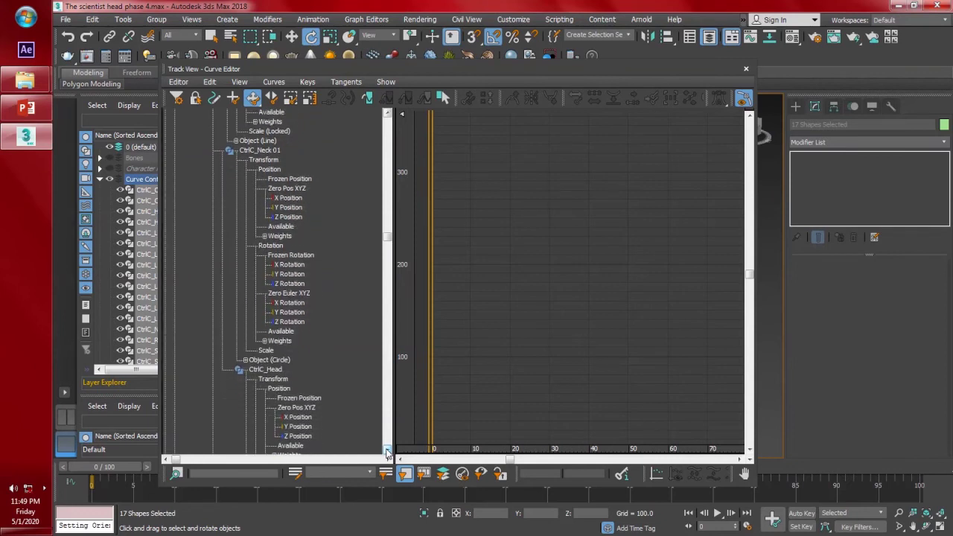
left_click(298, 199)
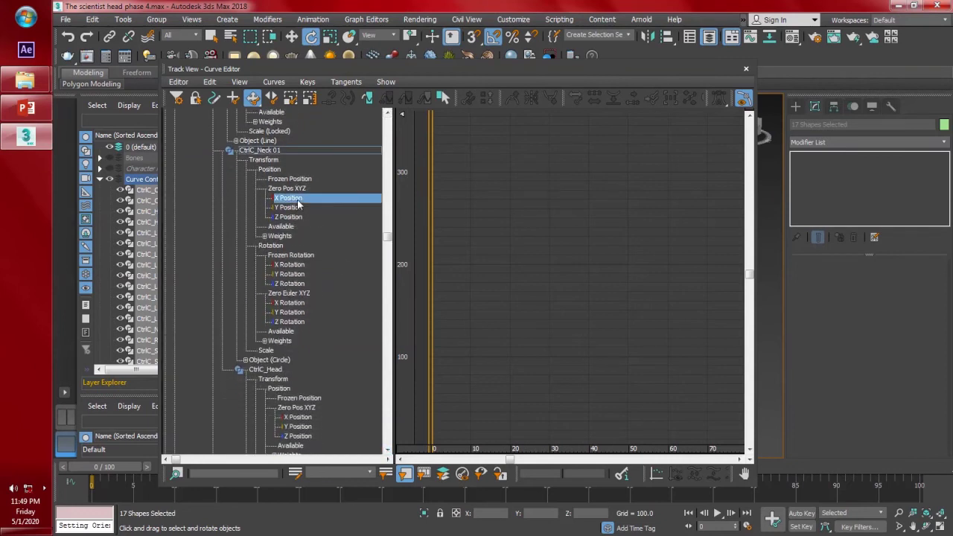
left_click(298, 208, "ctrl")
left_click(298, 218, "ctrl")
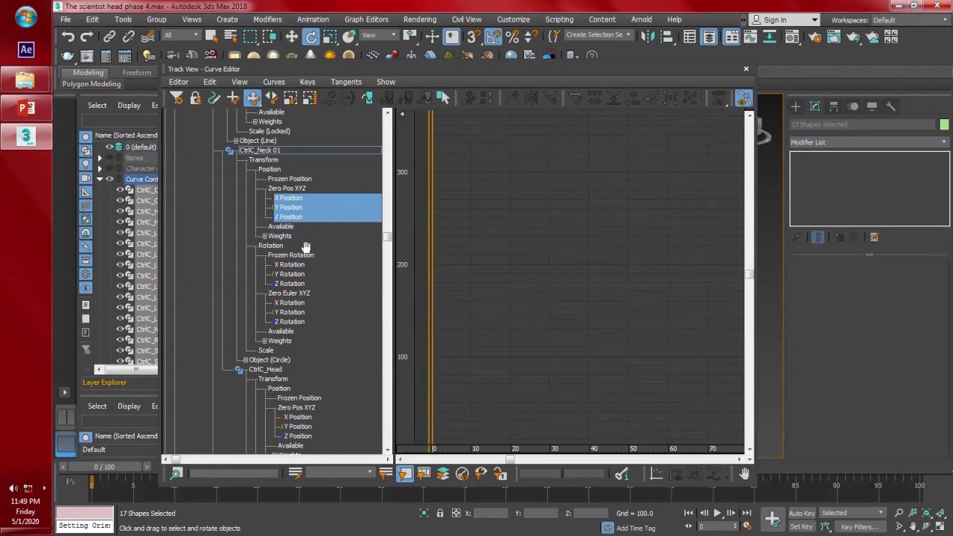
left_click(269, 355, "ctrl")
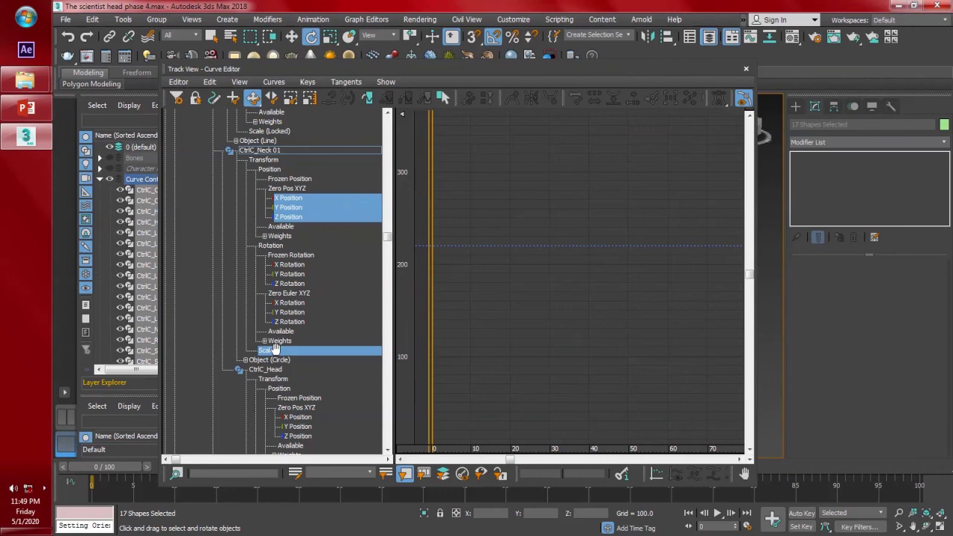
right_click(274, 350)
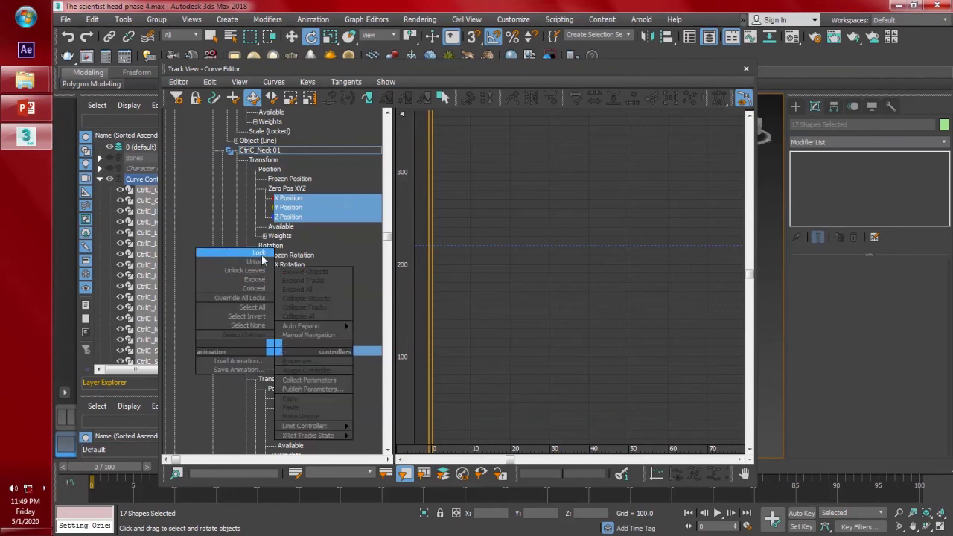
left_click(258, 254)
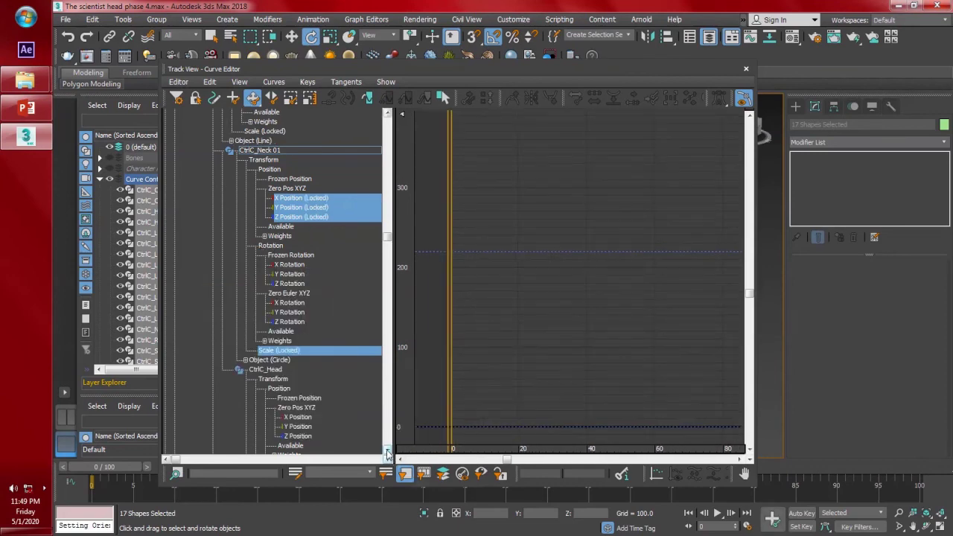
- Lock the X, Y and Z Position tracks under Zero Pos XYZ and the Scale track of CtrlC_Head
scroll(382, 419, "down", 8)
left_click(298, 189)
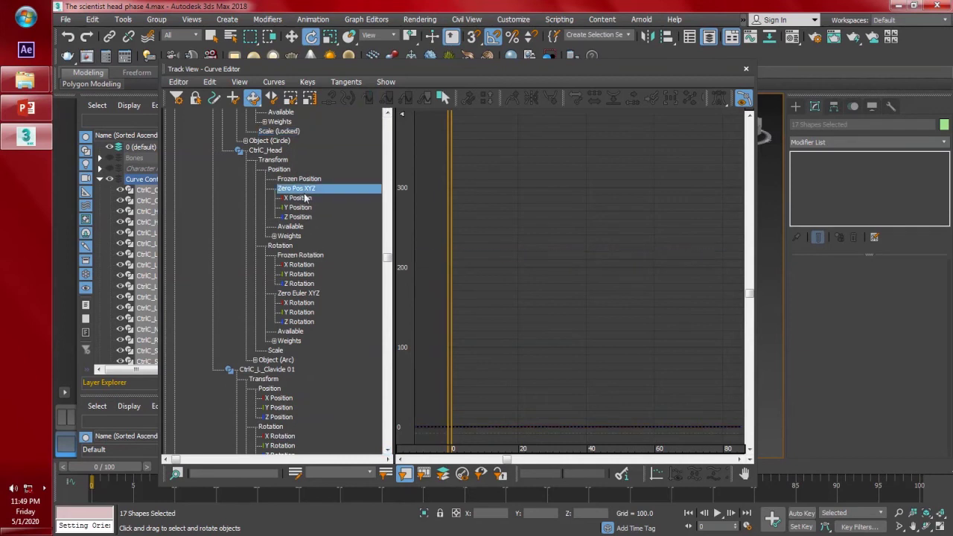
left_click_drag(304, 198, 304, 222)
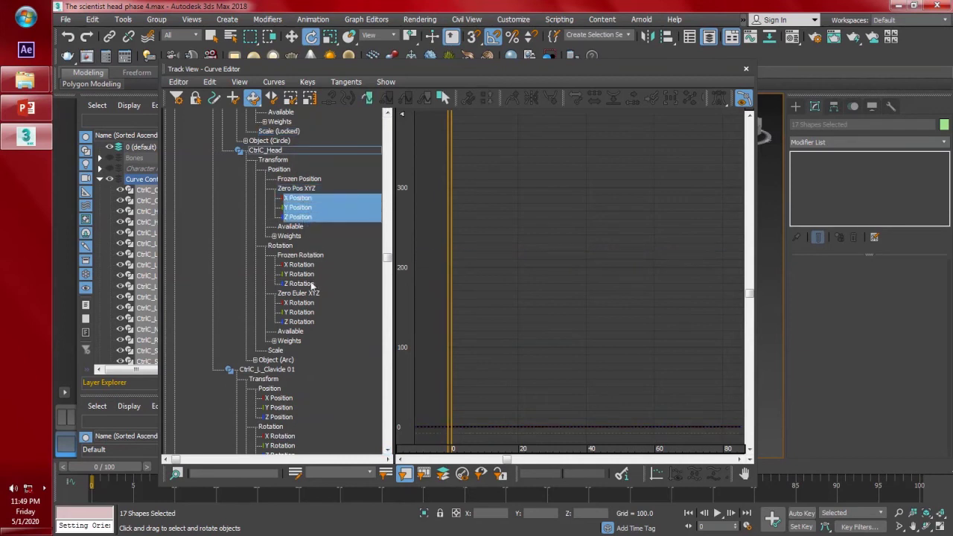
right_click(279, 351)
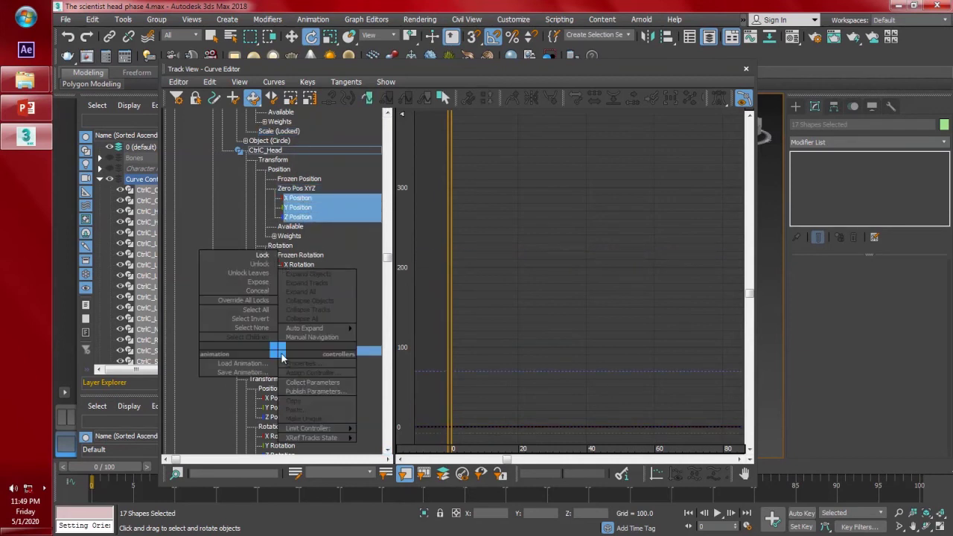
left_click(262, 256)
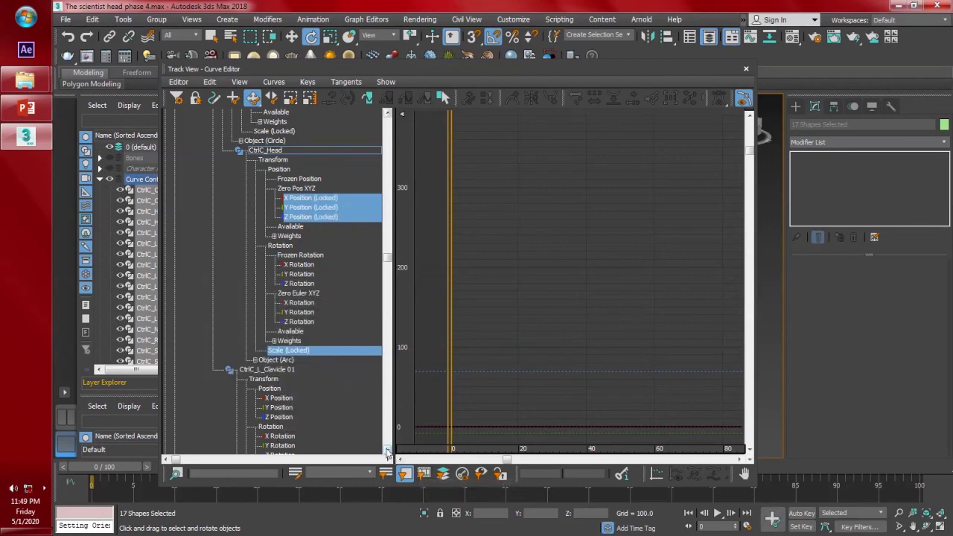
- Lock only the Scale track of CtrlC_L_Clavide 01 in the Curve Editor
left_click(388, 451)
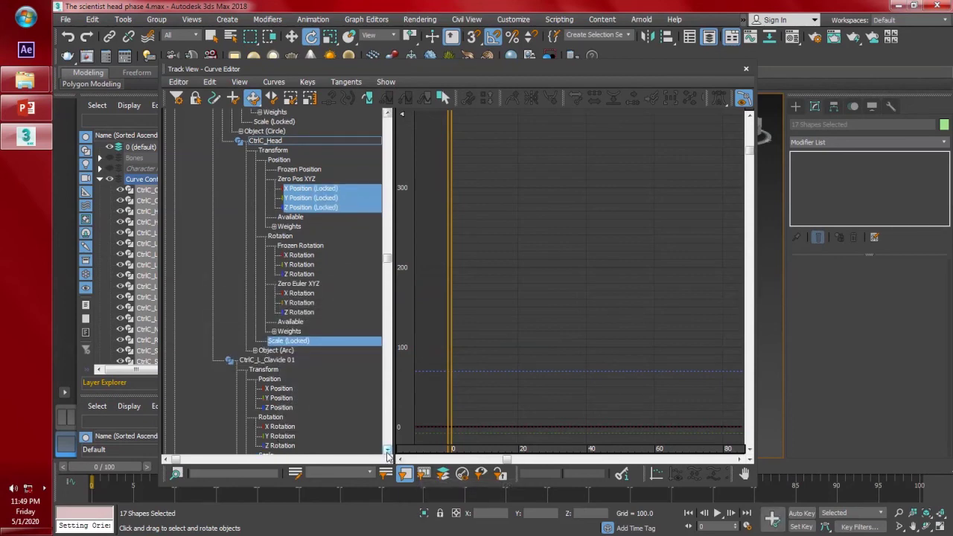
left_click(387, 451)
left_click(387, 451)
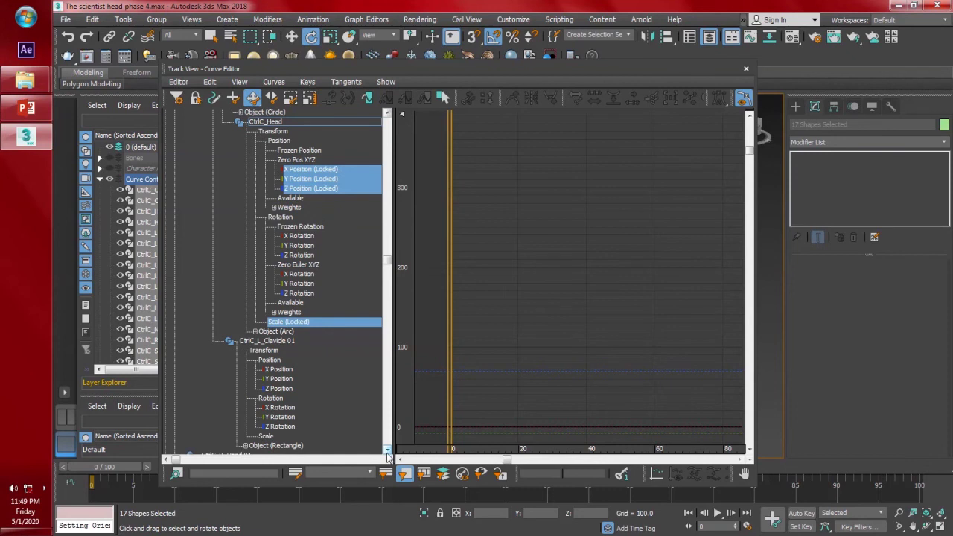
left_click(387, 452)
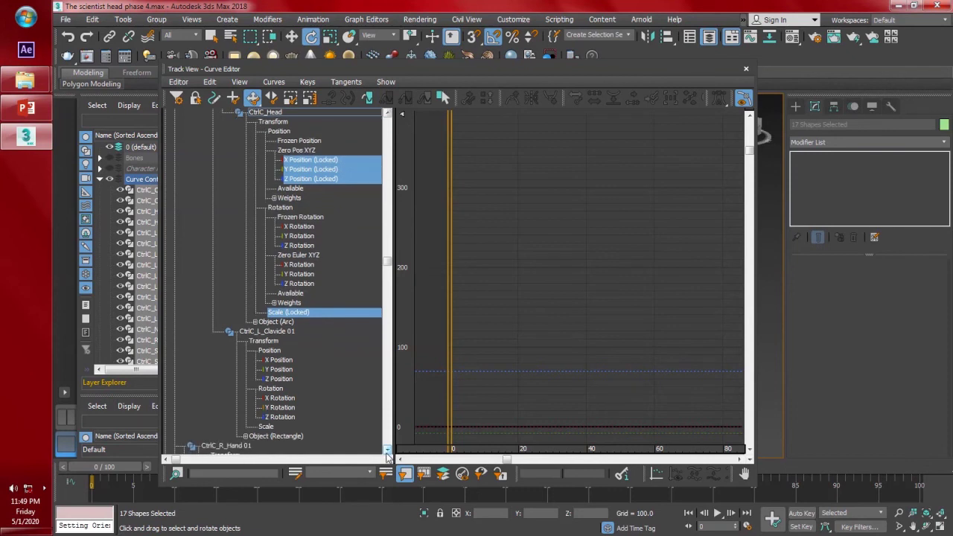
left_click(387, 451)
left_click(387, 452)
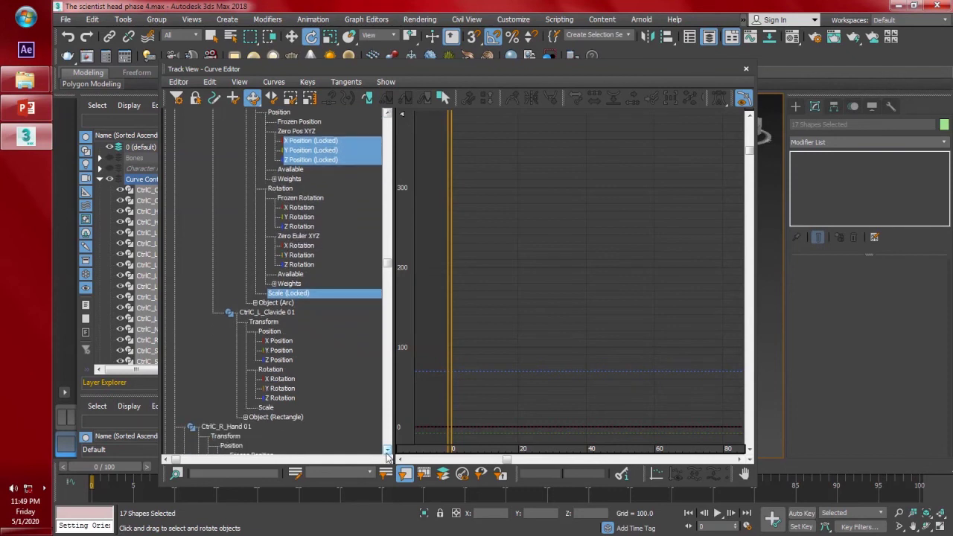
left_click(270, 408)
right_click(268, 406)
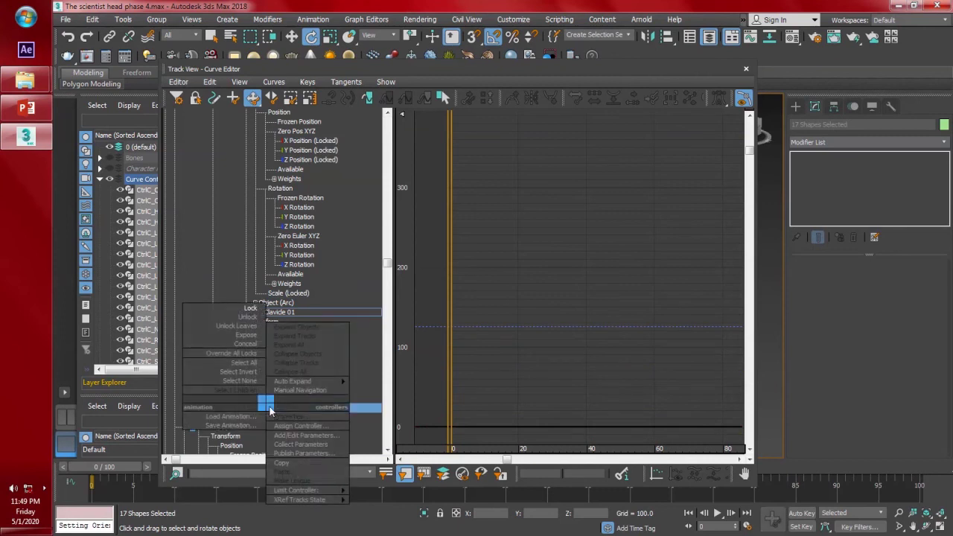
left_click(242, 309)
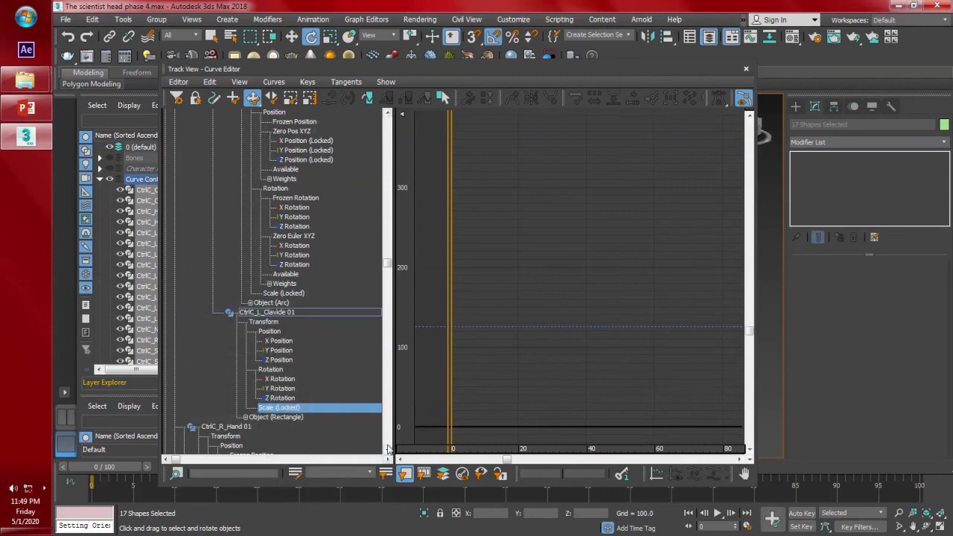
- Lock only the Scale track of CtrlC_R_Hand 01 in the Curve Editor
left_click(387, 452)
left_click(387, 452)
left_click(387, 452)
left_click(387, 452)
left_click(387, 453)
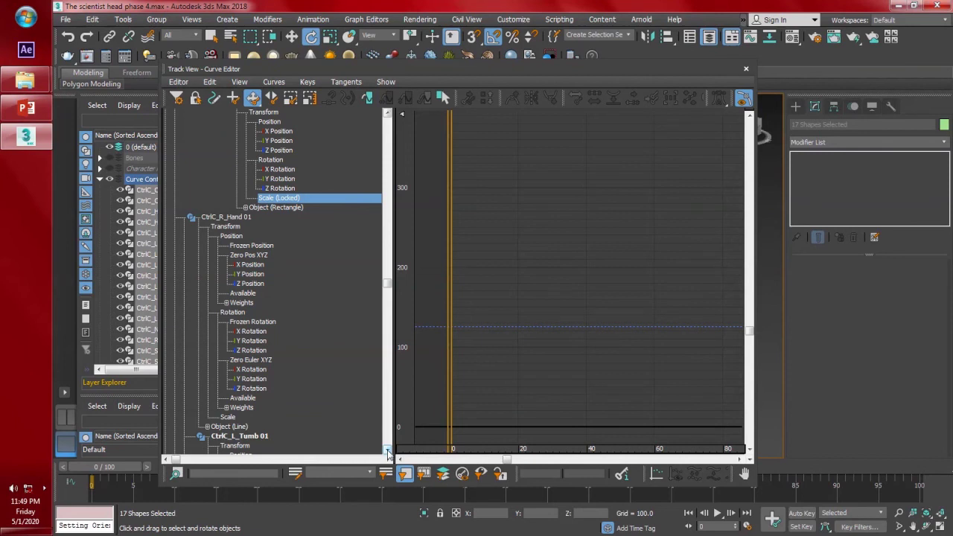
left_click(227, 418)
right_click(227, 417)
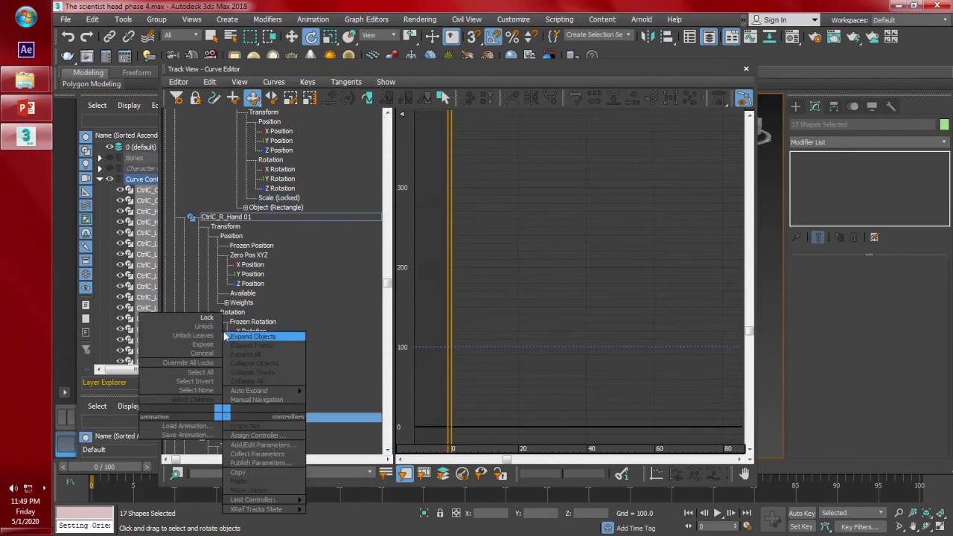
left_click(179, 321)
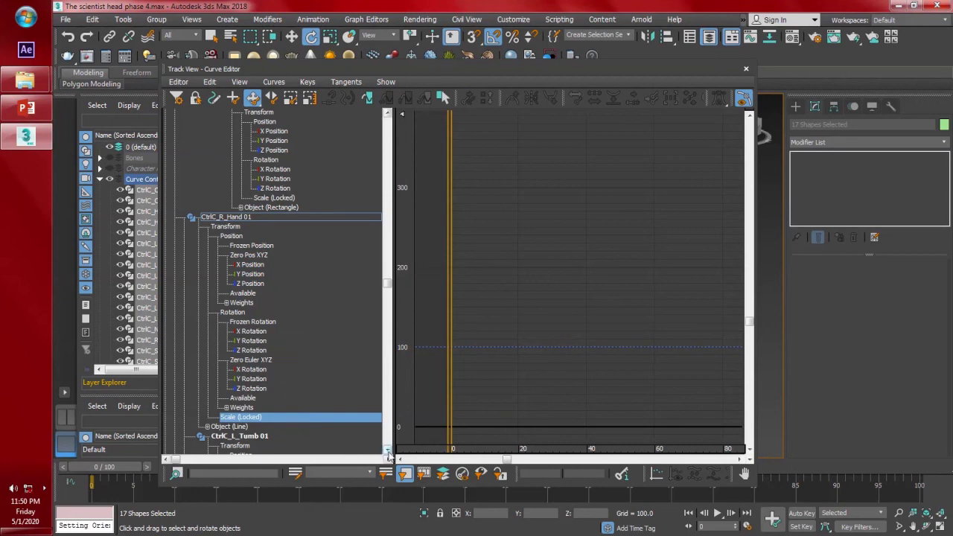
- Select the X, Y and Z Position tracks under Zero Pos XYZ and the Scale track of CtrlC_L_Tumb 01
left_click(388, 451)
left_click(387, 450)
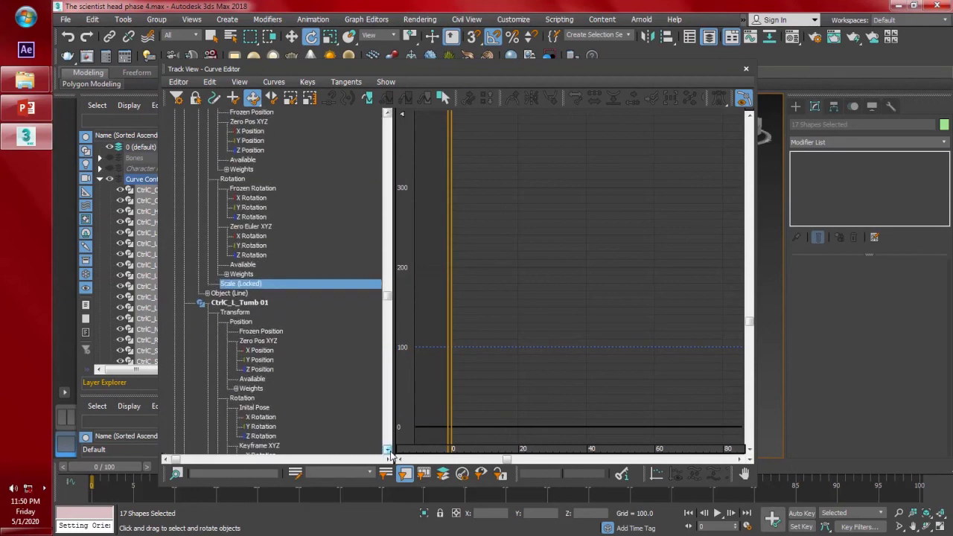
left_click(388, 451)
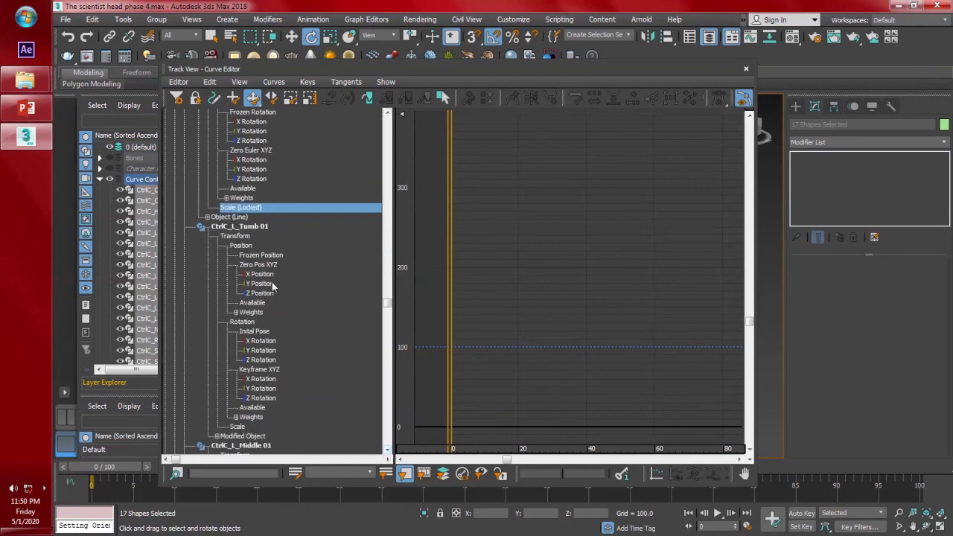
left_click(262, 274)
left_click(269, 285, "ctrl")
left_click(265, 293, "ctrl")
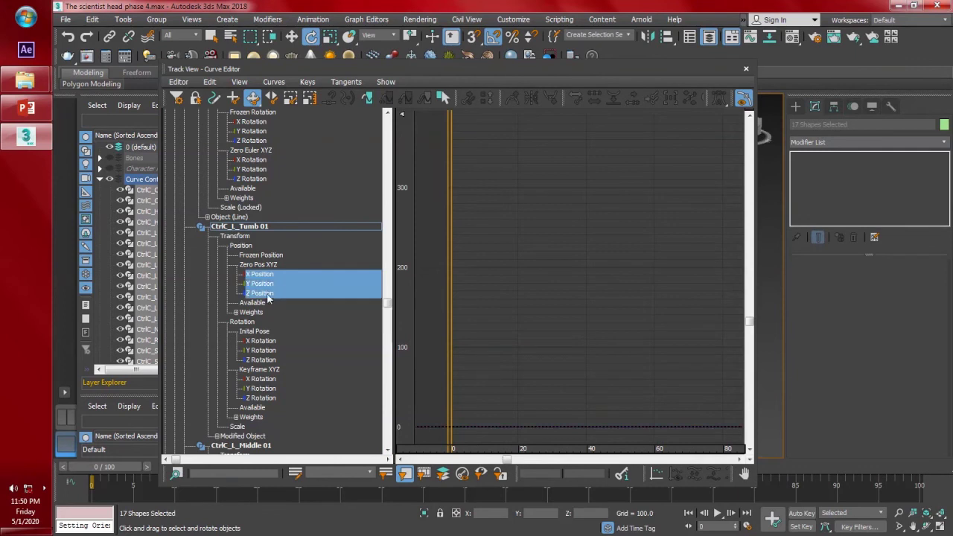
left_click(236, 417)
left_click(236, 418)
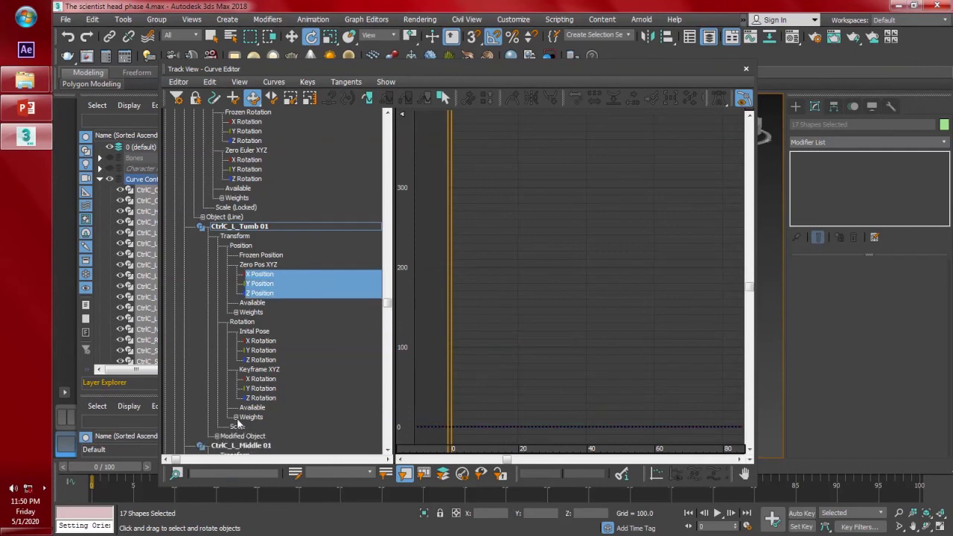
left_click(240, 427)
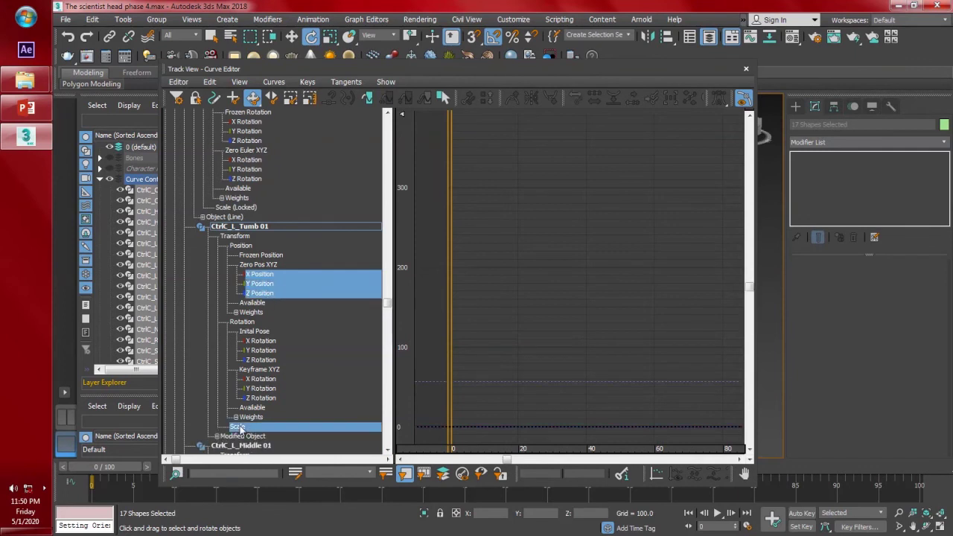
- Add the X, Y and Z Position tracks and the Scale track of CtrlC_L_Middle 01 to the track selection
left_click(387, 451)
left_click(388, 451)
left_click(387, 450)
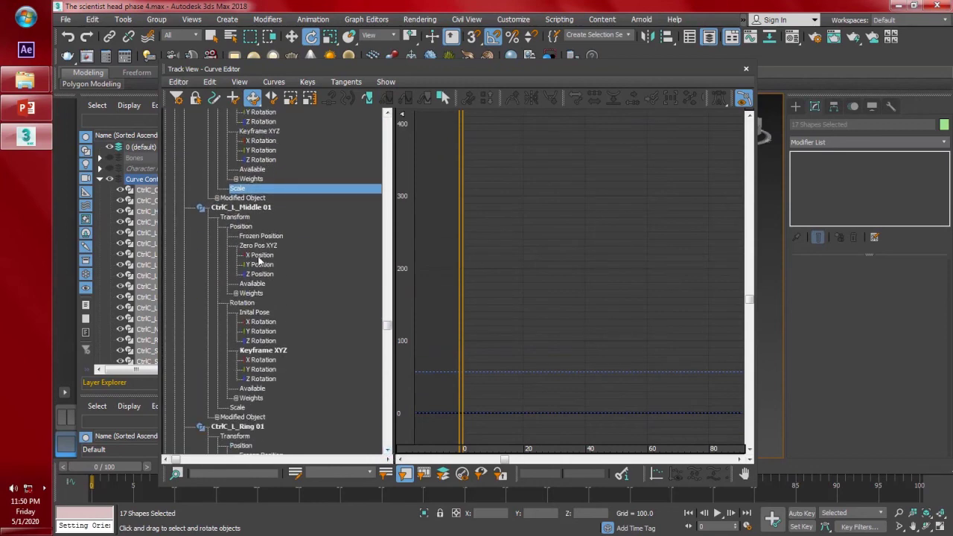
left_click(259, 255, "ctrl")
left_click(259, 264, "ctrl")
left_click(259, 274, "ctrl")
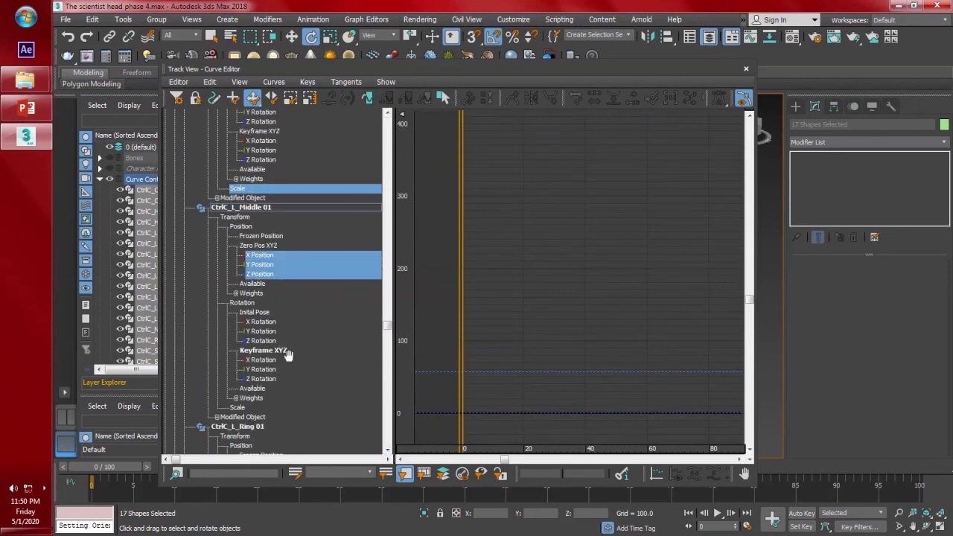
left_click(238, 408, "ctrl")
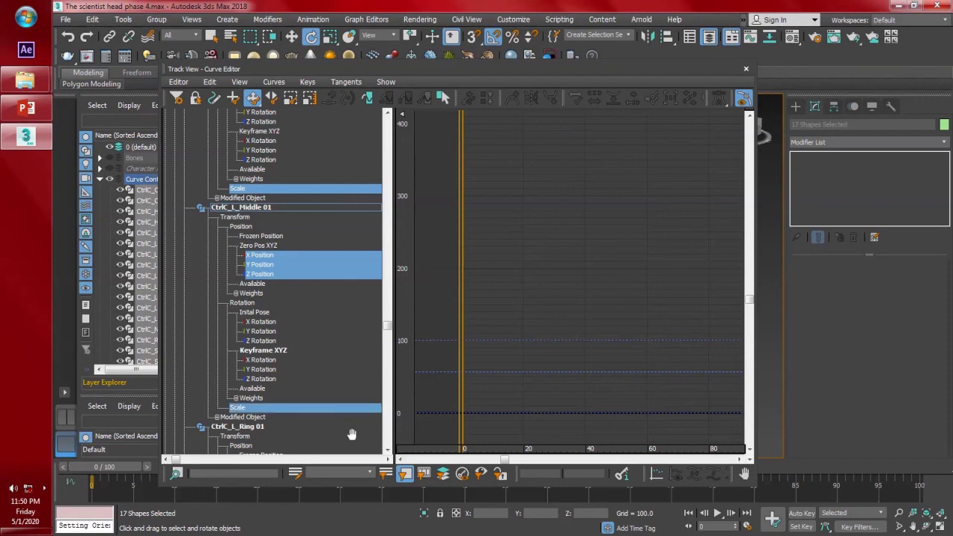
- Add the X, Y and Z Position tracks and the Scale track of CtrlC_L_Ring 01 to the track selection
left_click(388, 450)
left_click(388, 451)
left_click(387, 451)
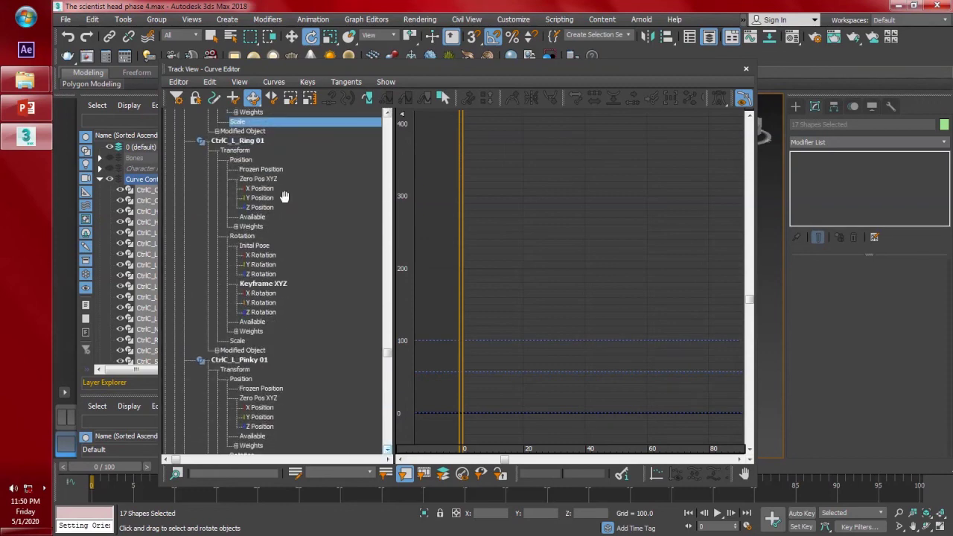
left_click(259, 188, "ctrl")
left_click(259, 198, "ctrl")
left_click(259, 207, "ctrl")
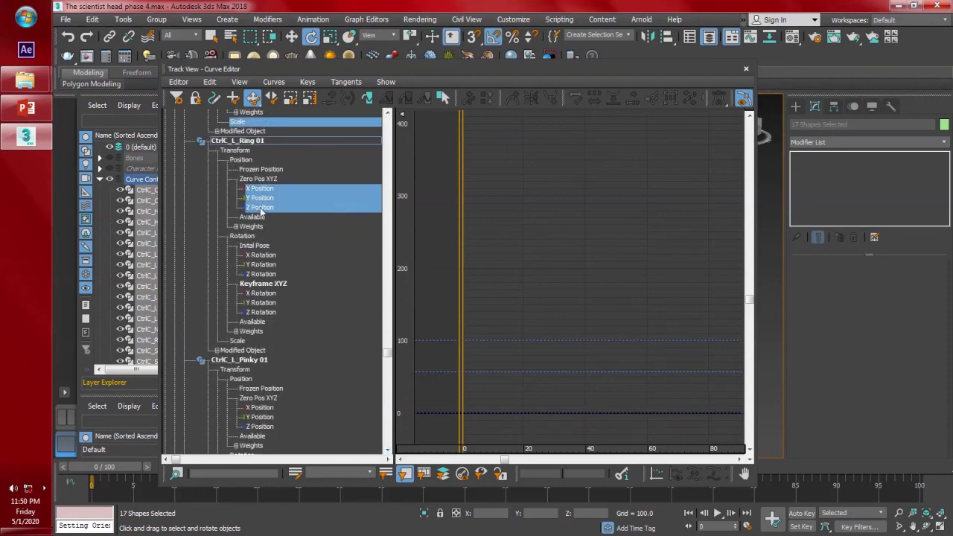
left_click(238, 340, "ctrl")
- Add the X, Y and Z Position tracks and the Scale track of CtrlC_L_Pinky 01 to the track selection
left_click(260, 407, "ctrl")
left_click(262, 417, "ctrl")
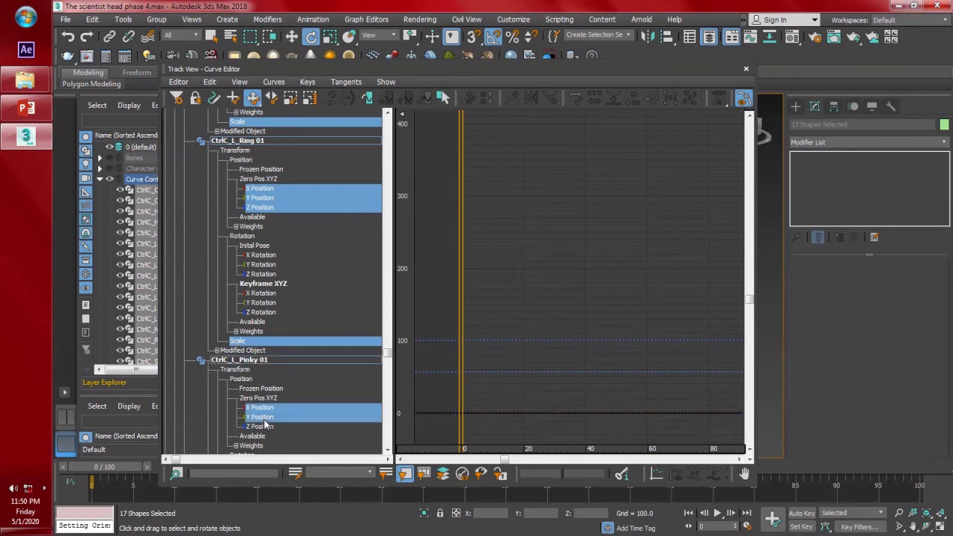
left_click(261, 426, "ctrl")
left_click(387, 450)
left_click(387, 451)
left_click(387, 451)
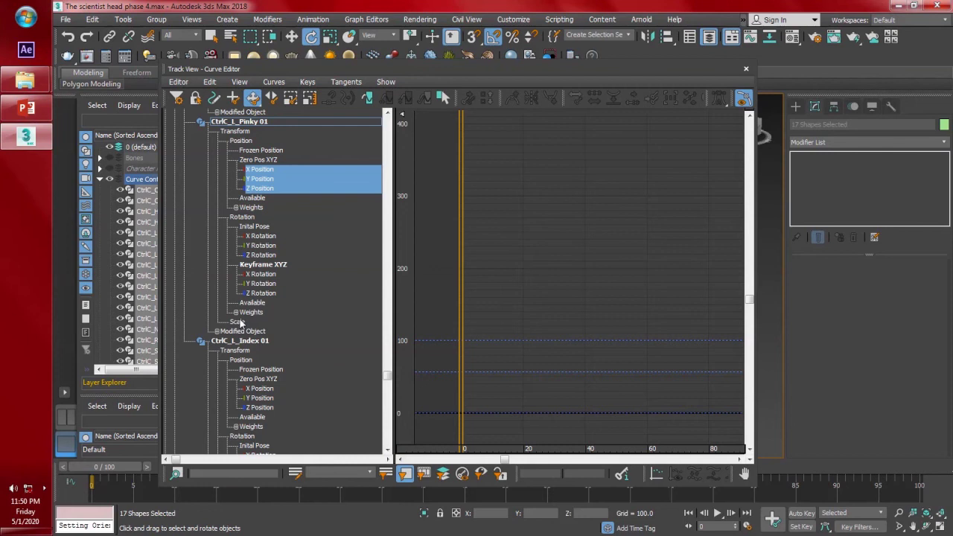
left_click(238, 322, "ctrl")
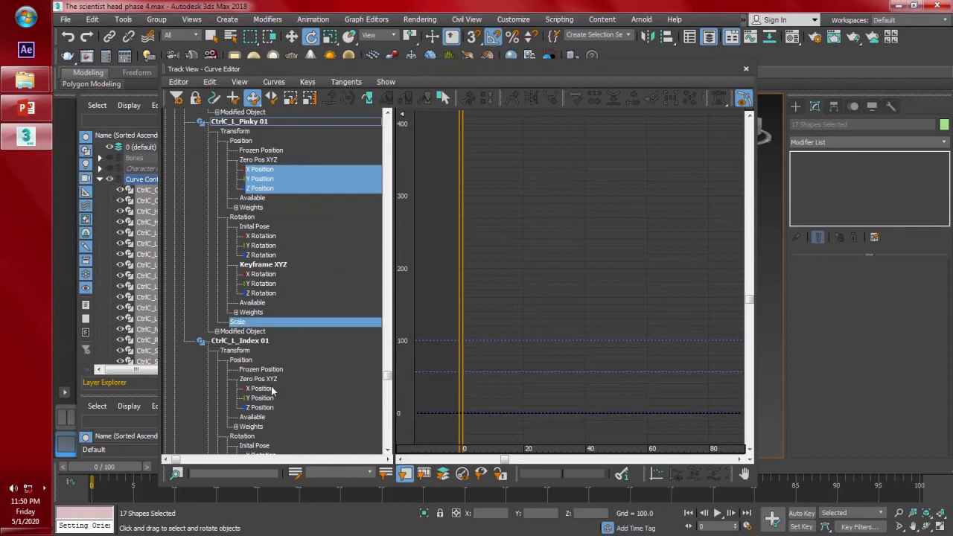
- Add the X, Y and Z Position tracks and the Scale track of CtrlC_L_Index 01 to the selection and lock all selected tracks
left_click(273, 389, "ctrl")
left_click(272, 399, "ctrl")
left_click(273, 408, "ctrl")
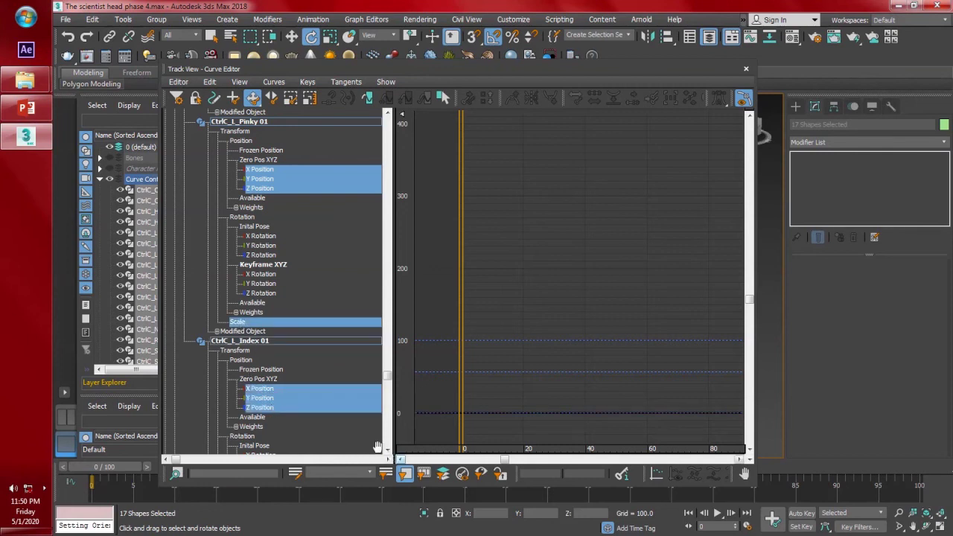
scroll(328, 372, "down", 8)
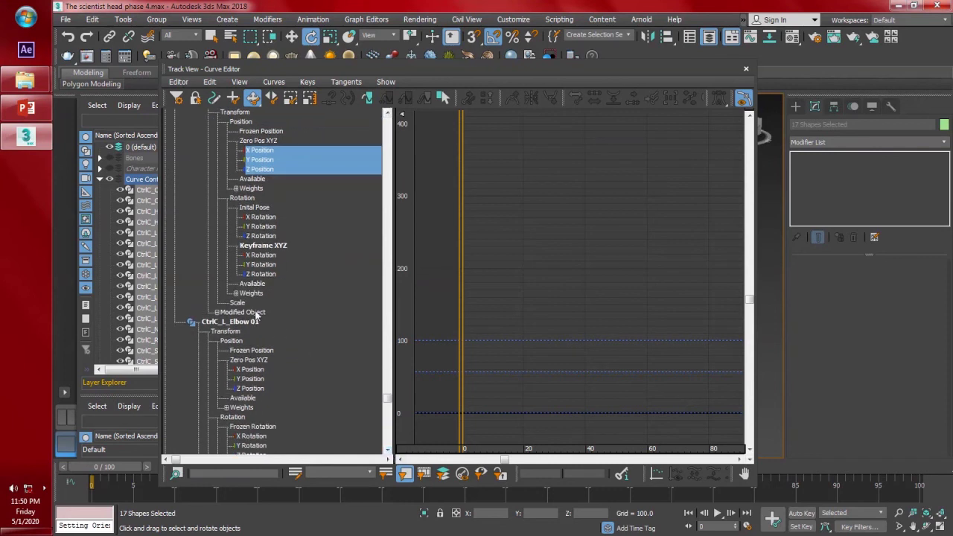
left_click(242, 304, "ctrl")
right_click(242, 304)
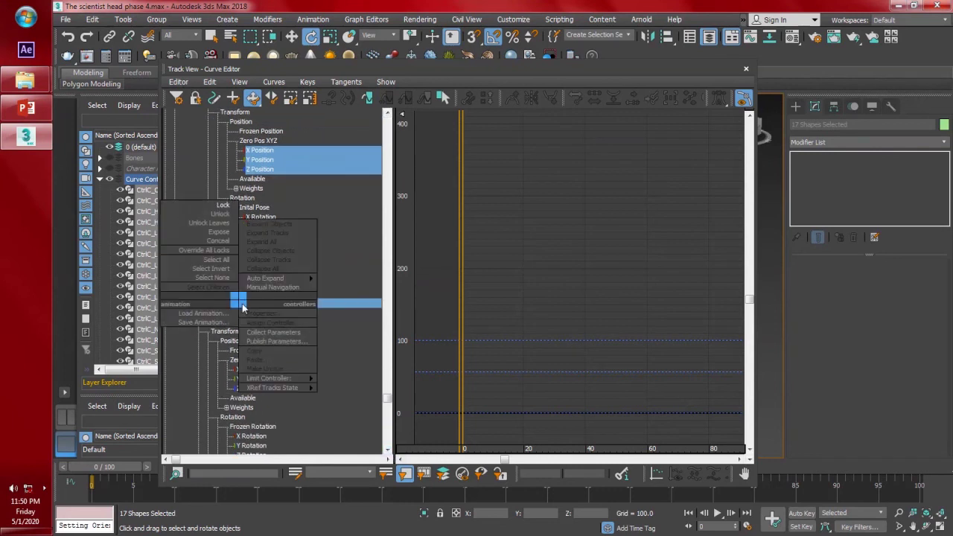
left_click(221, 206)
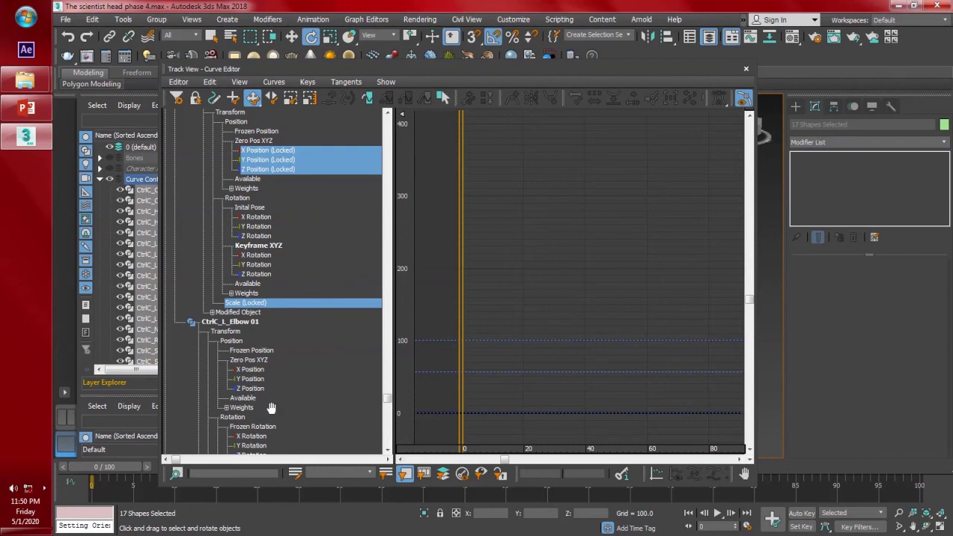
- Lock the Rotation and Scale tracks of CtrlC_L_Elbow 01 and close the Curve Editor
left_click_drag(388, 453, 388, 453)
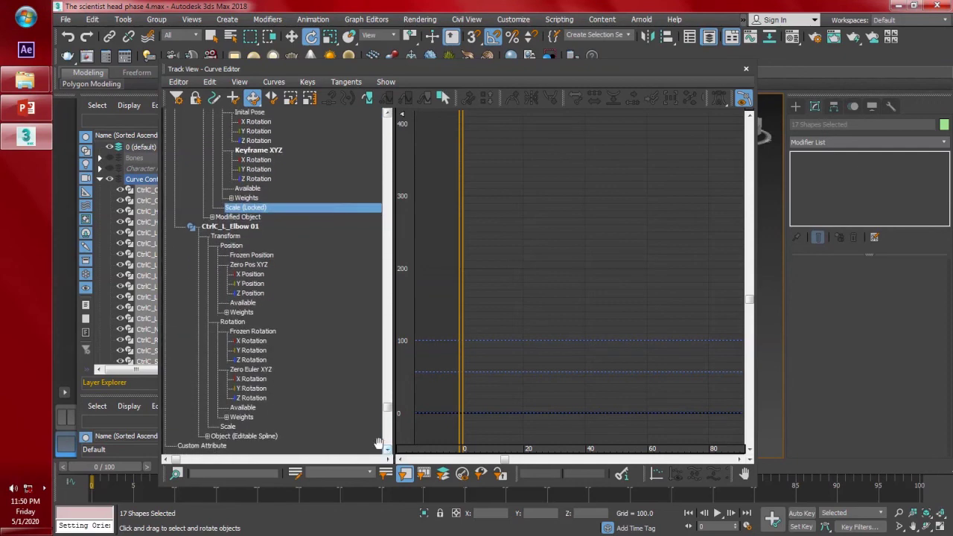
left_click(237, 323)
left_click(233, 428, "ctrl")
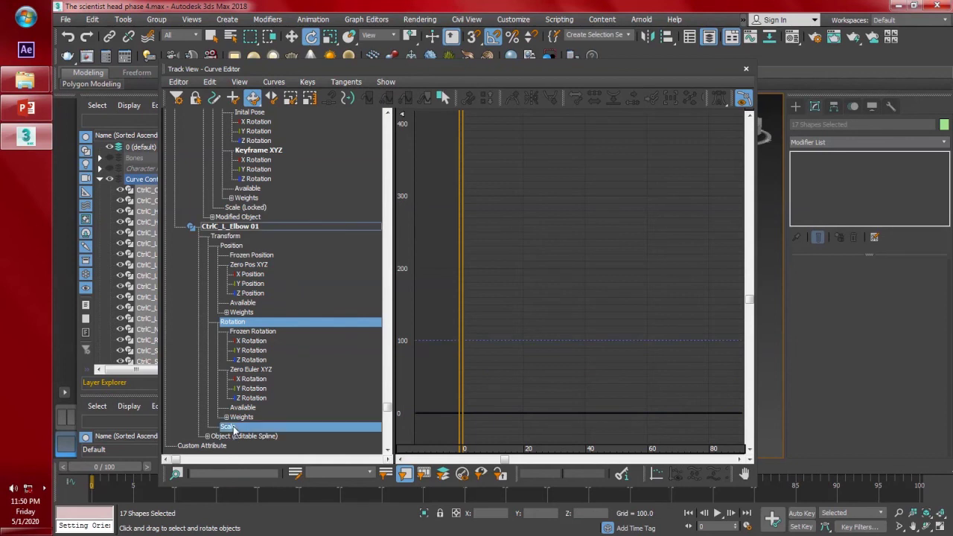
right_click(233, 430)
left_click(195, 335)
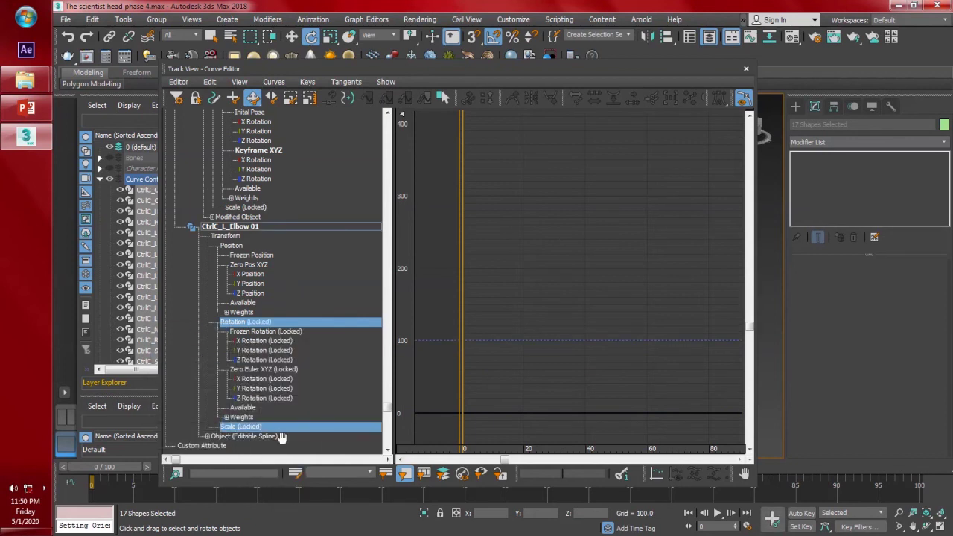
scroll(302, 395, "down", 5)
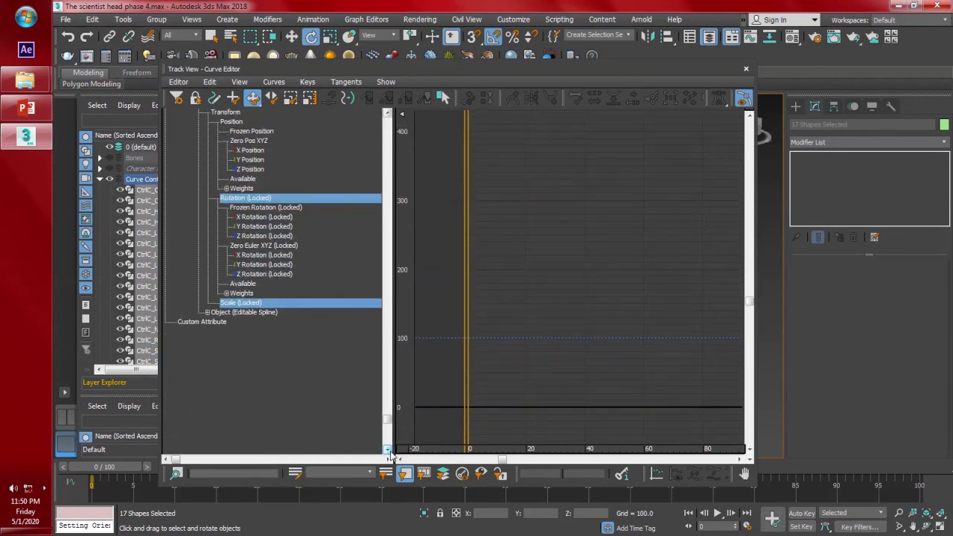
left_click(748, 70)
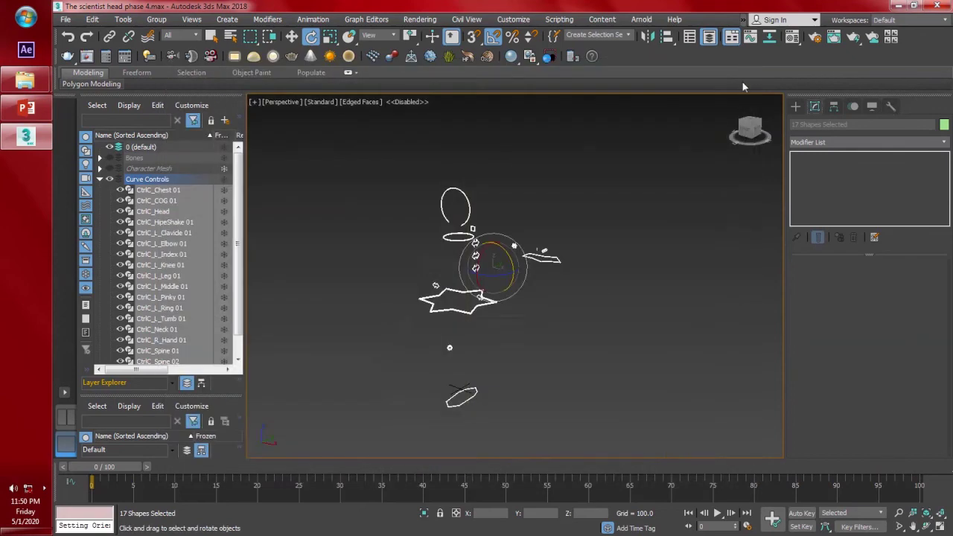
- Collapse the Curve Controls layer, show the Bones layer and keep the Other Hidden Obj layer hidden
left_click(111, 170)
left_click(100, 179)
left_click(110, 169)
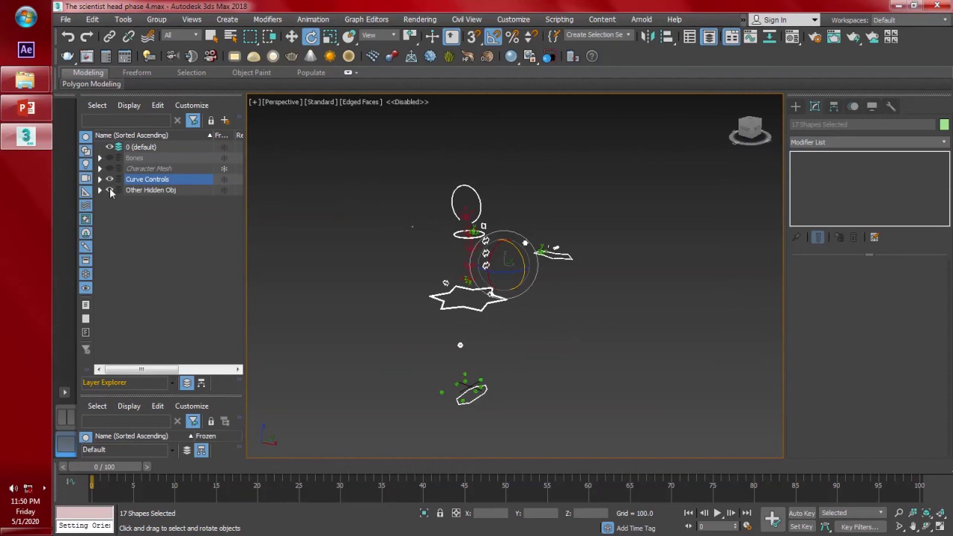
left_click(109, 158)
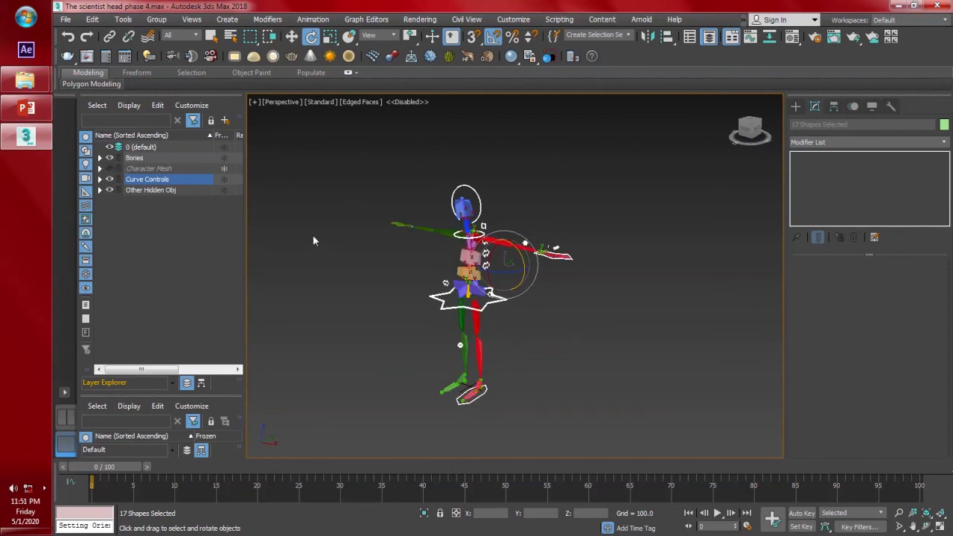
left_click(111, 190)
middle_click_drag(522, 319, 545, 319, "alt")
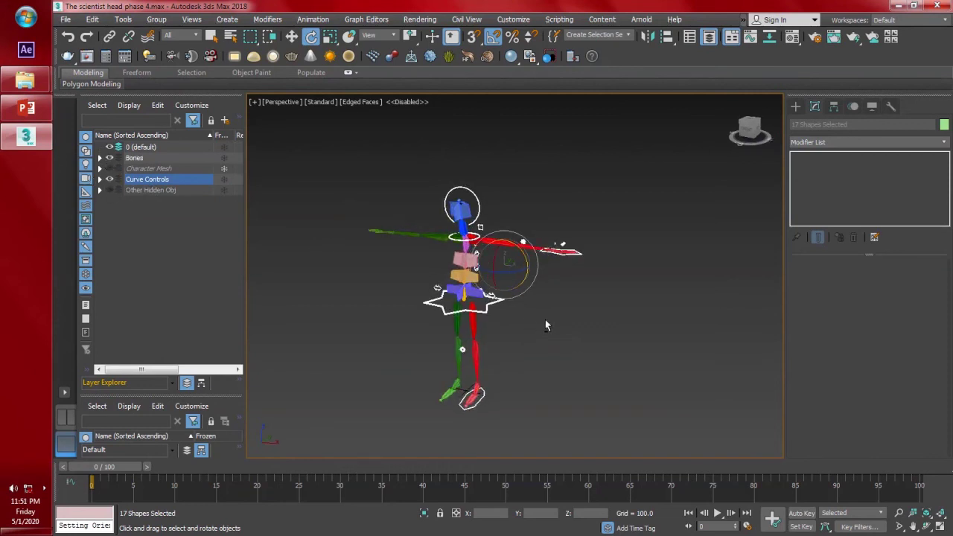
- Toggle the display of the shapes off and back on and clear the selection of curve controls
key("shift+s")
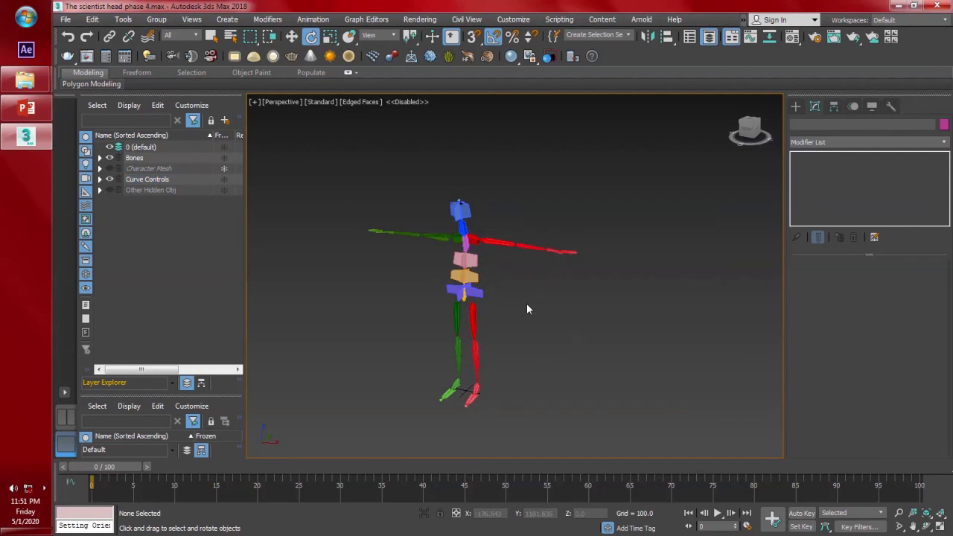
key("shift+s")
key("shift+s")
key("ctrl+z")
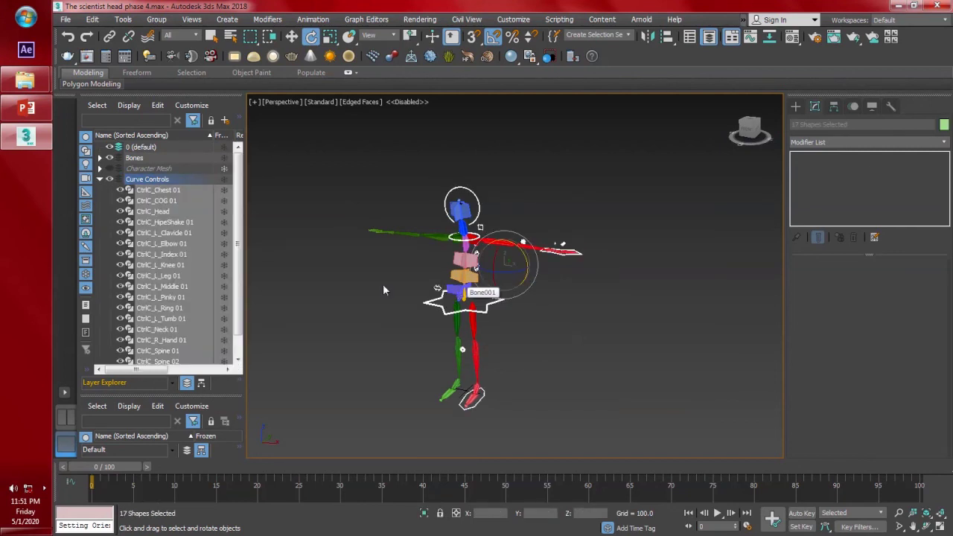
left_click(99, 179)
left_click(399, 285)
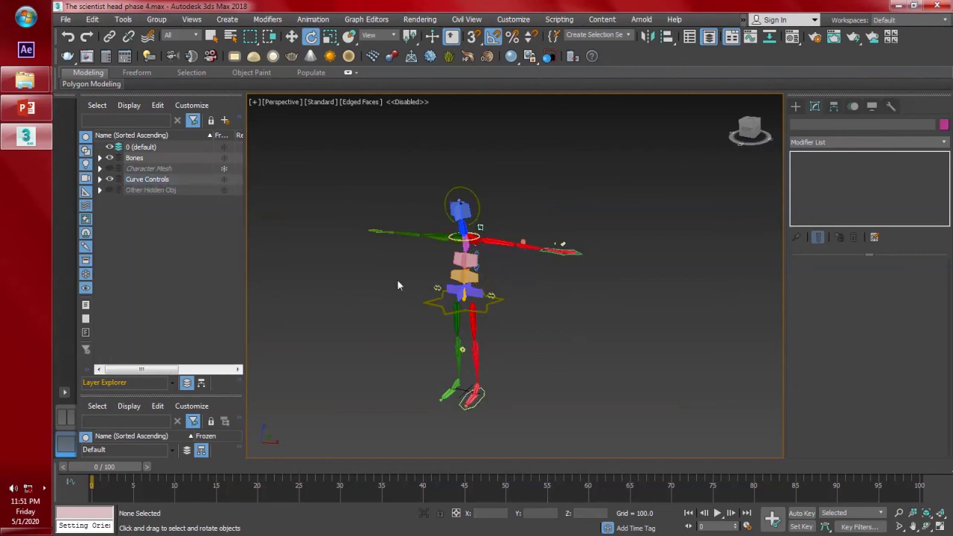
key("shift+s")
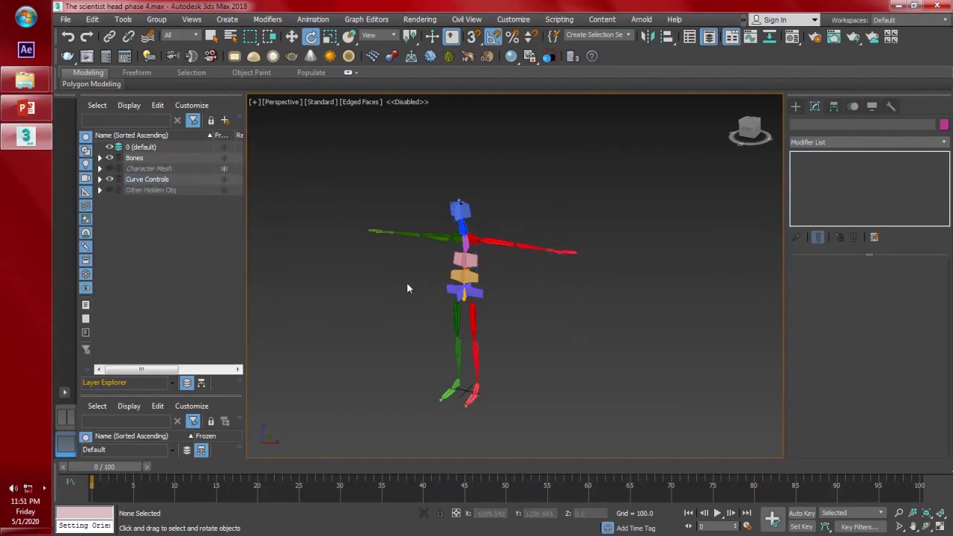
key("shift+s")
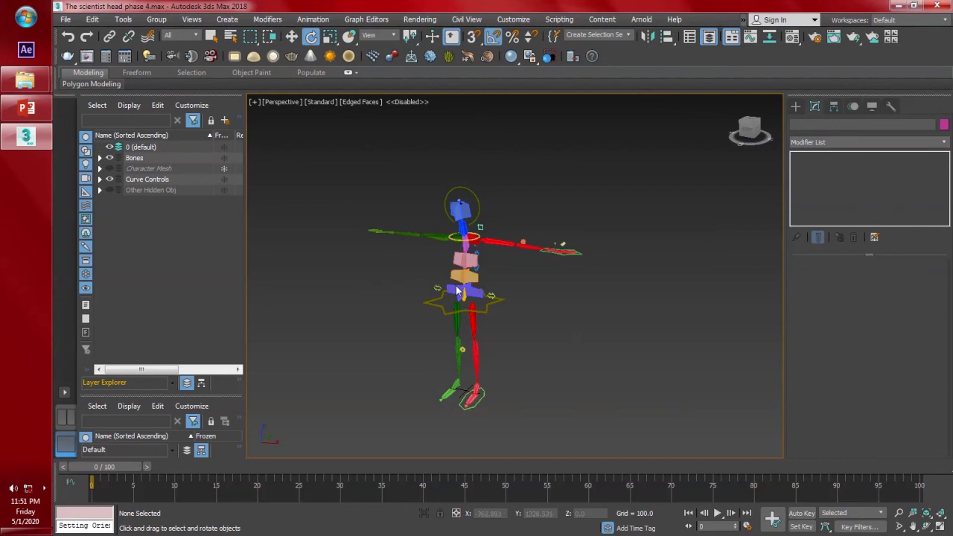
- Move the CtrlC_R_Hand 01 control toward the body to test how the arm bends
scroll(511, 280, "up", 4)
scroll(449, 270, "down", 4)
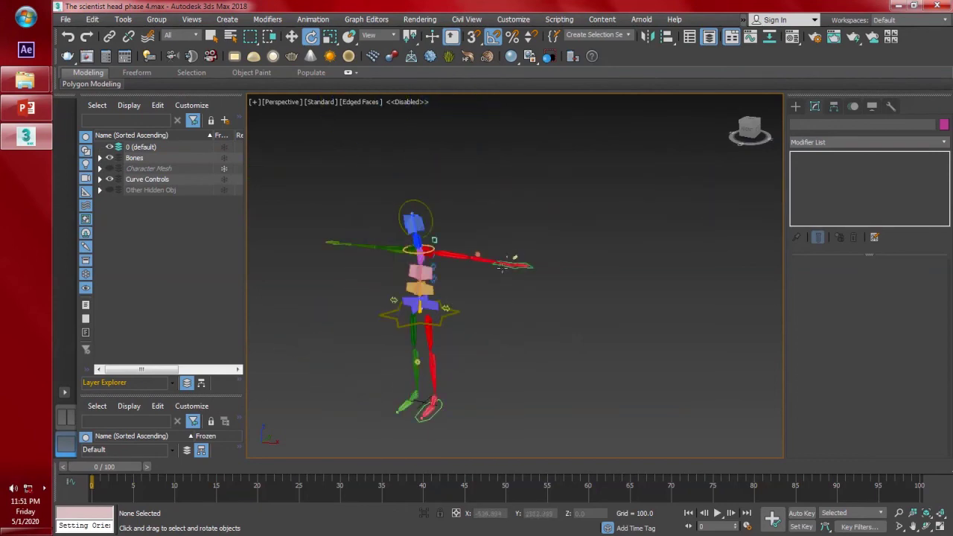
scroll(502, 267, "up", 5)
left_click(548, 264)
scroll(546, 271, "down", 5)
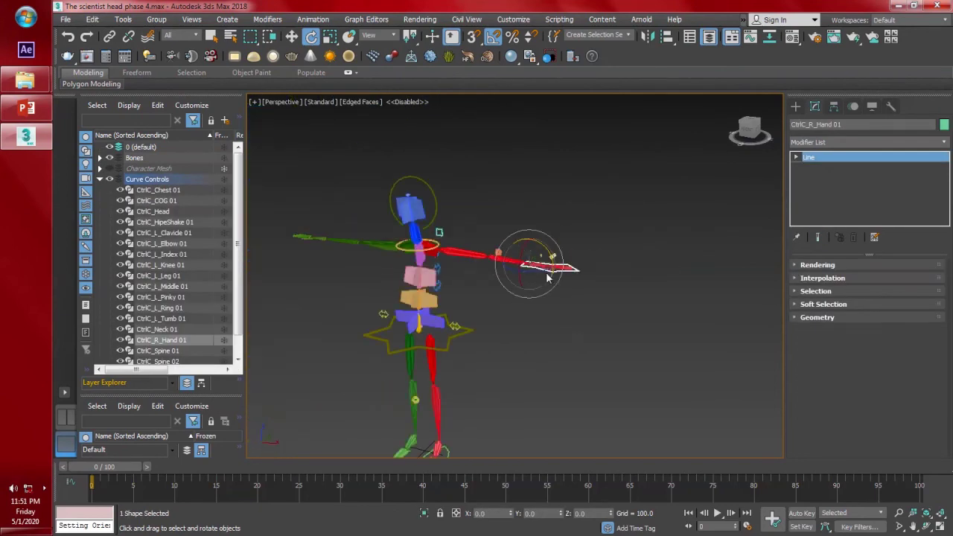
key("w")
left_click_drag(543, 274, 524, 281)
middle_click_drag(576, 275, 559, 279, "alt")
scroll(522, 295, "up", 5)
- Select the CtrlC_L_Elbow 01 control and try to scale it
left_click(462, 300)
middle_click_drag(512, 333, 470, 312, "alt")
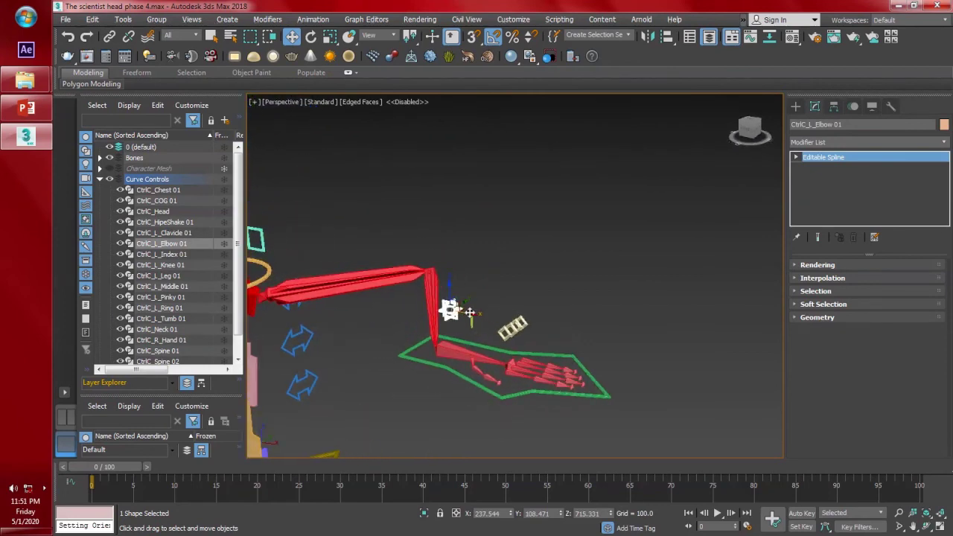
key("e")
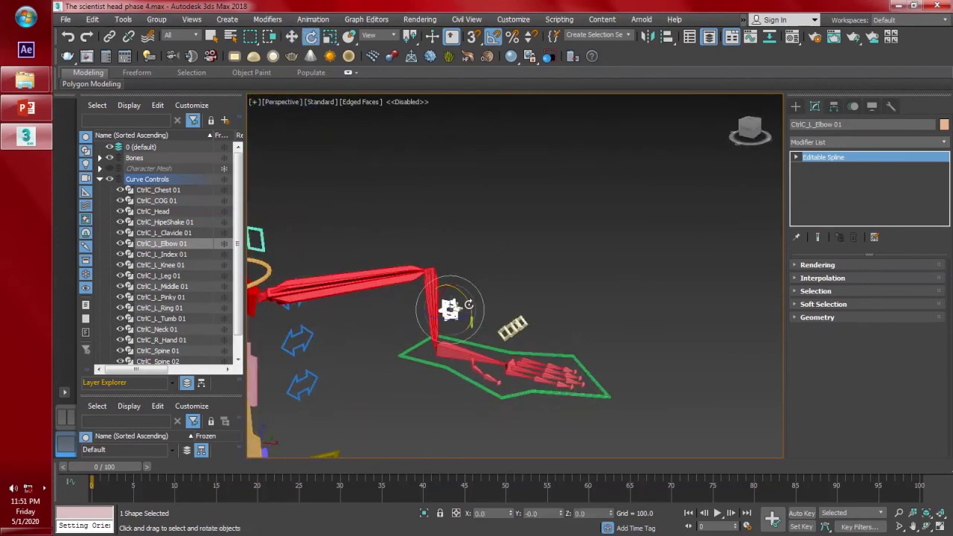
key("r")
left_click_drag(450, 311, 490, 410)
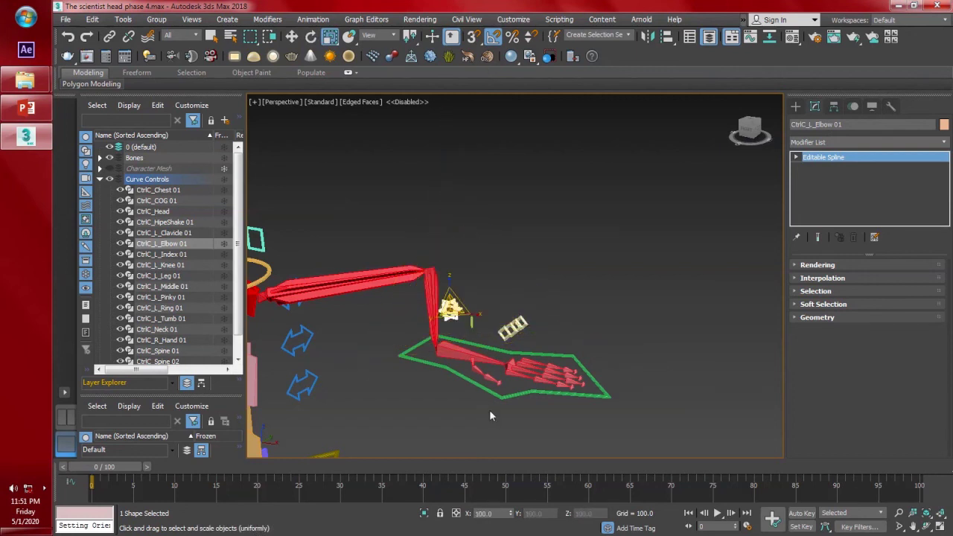
- Move the CtrlC_L_Elbow 01 control up to a Z position of about 792 to test the elbow direction
key("e")
key("w")
left_click_drag(456, 294, 460, 224)
middle_click_drag(477, 318, 618, 322)
scroll(611, 307, "down", 3)
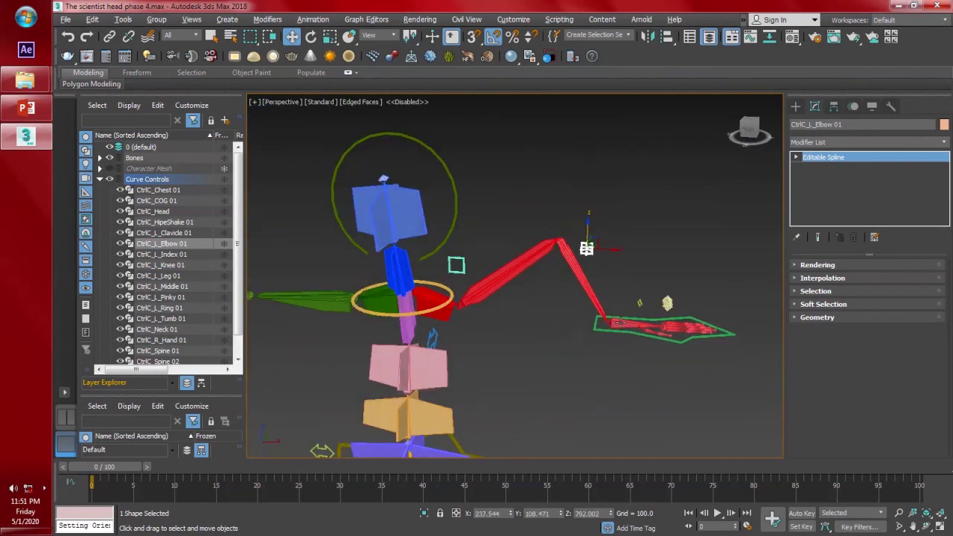
- Rotate the CtrlC_L_Clavide 01 control upward to test raising the shoulder
left_click(456, 263)
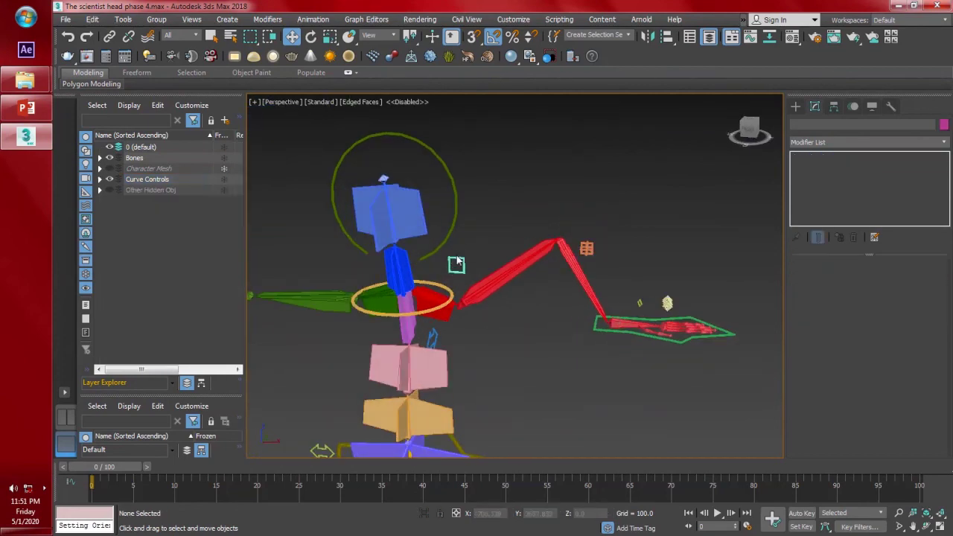
left_click_drag(411, 269, 444, 215)
key("e")
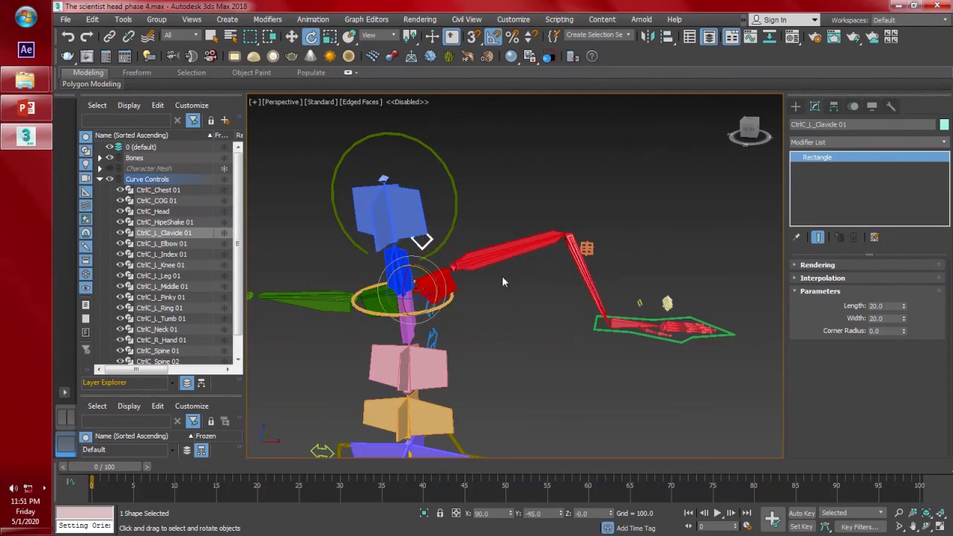
- Undo the test changes made to the clavicle, elbow and hand controls
key("ctrl+z")
key("ctrl+z")
key("ctrl+z")
key("ctrl+z")
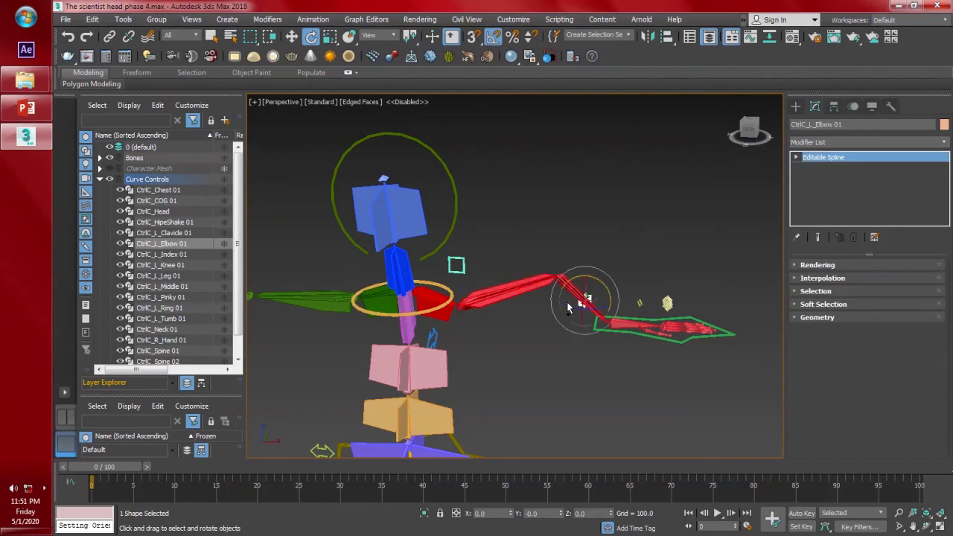
key("ctrl+z")
key("ctrl+z")
key("ctrl+z")
key("ctrl+z")
- Raise the CtrlC_L_Leg 01 foot control so that the knee bends
middle_click_drag(602, 334, 519, 384, "alt")
scroll(467, 321, "up", 4)
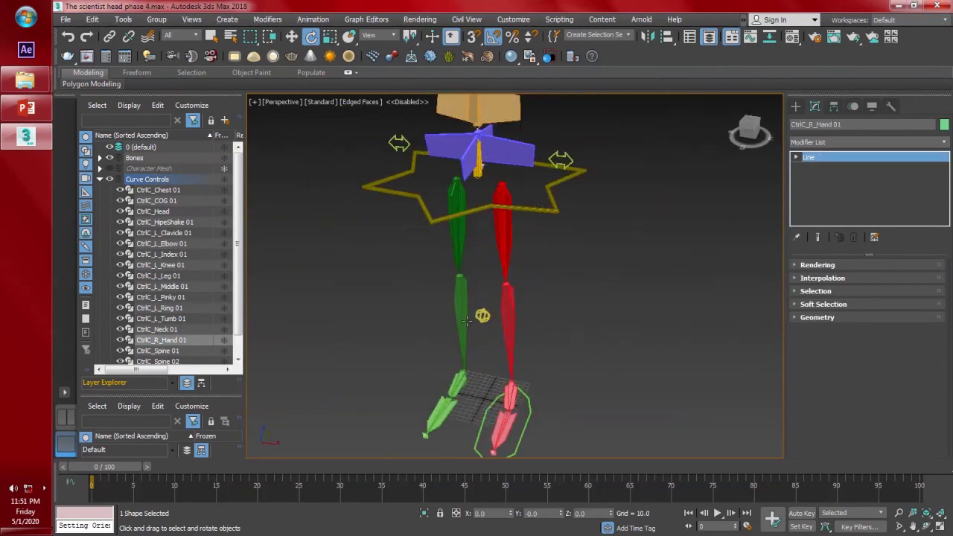
left_click(483, 315)
middle_click_drag(537, 420, 520, 382)
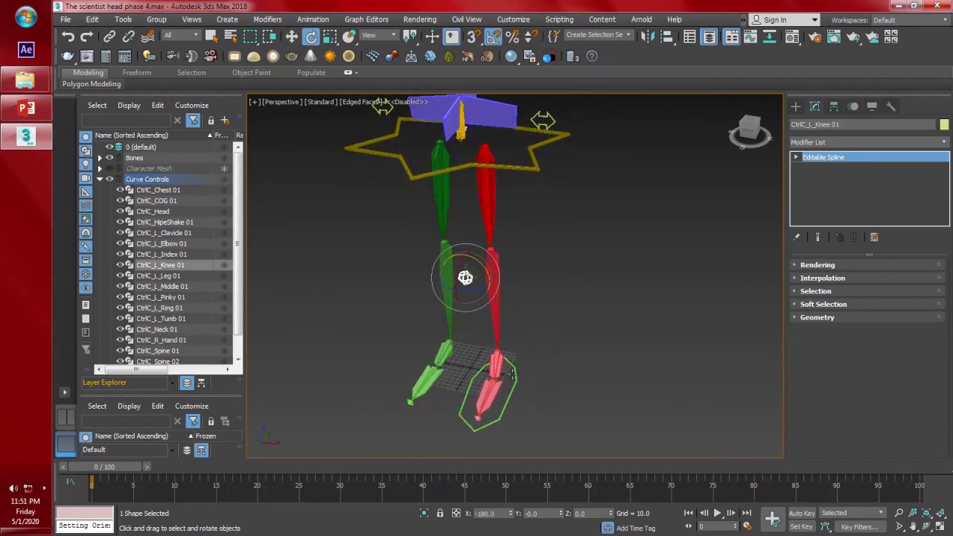
left_click(514, 374)
key("w")
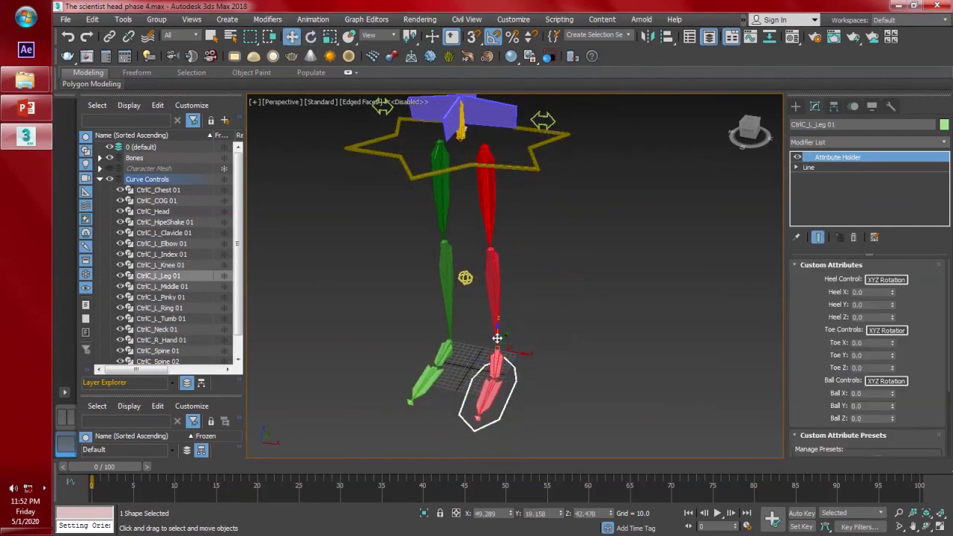
left_click_drag(497, 338, 492, 322)
middle_click_drag(492, 322, 463, 330, "alt")
- Try rotating the CtrlC_L_Knee 01 control and clear the selection
left_click(453, 261)
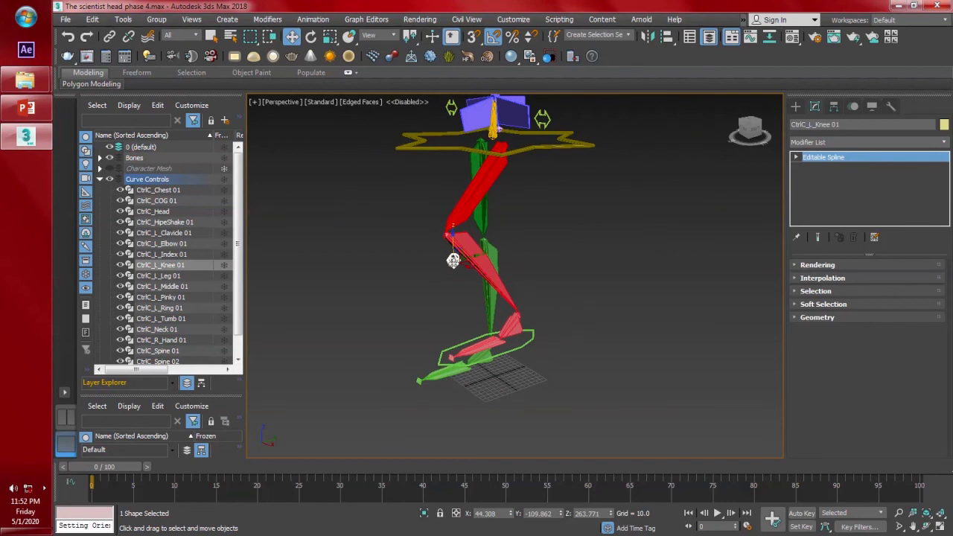
key("e")
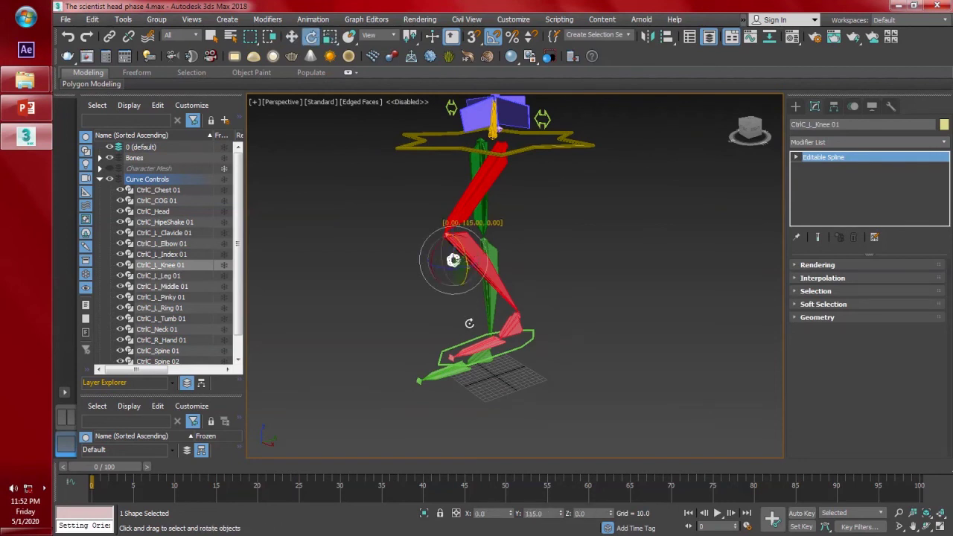
left_click_drag(446, 271, 461, 273)
middle_click_drag(463, 274, 476, 279, "alt")
left_click(544, 254)
- Lock the Rotation track of the CtrlC_L_Knee 01 control in the Curve Editor, and close the editor
scroll(443, 265, "up", 5)
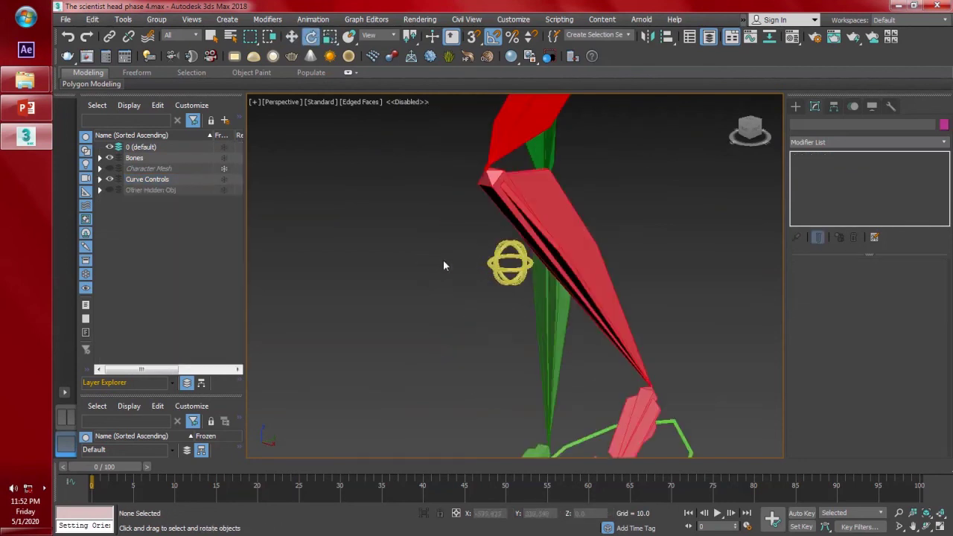
left_click(505, 268)
right_click(501, 269)
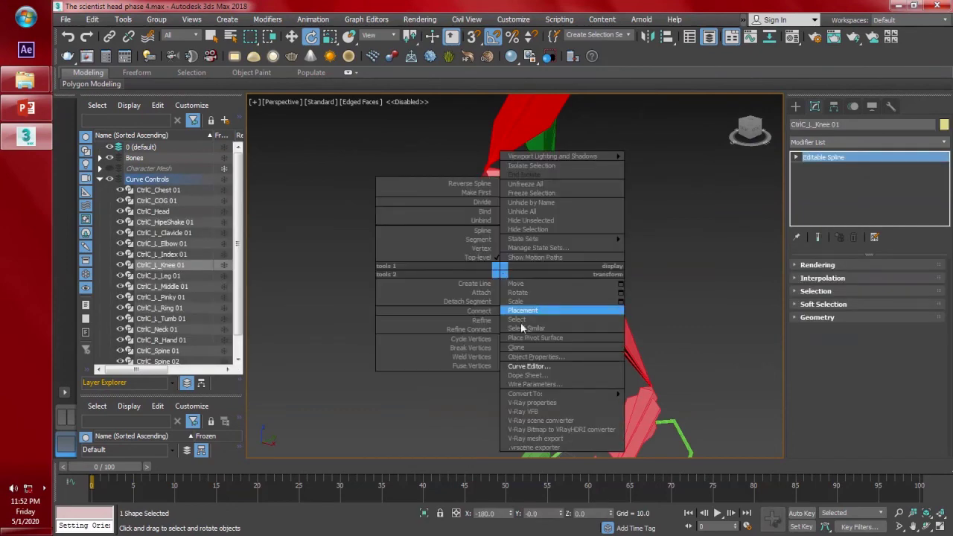
left_click(528, 367)
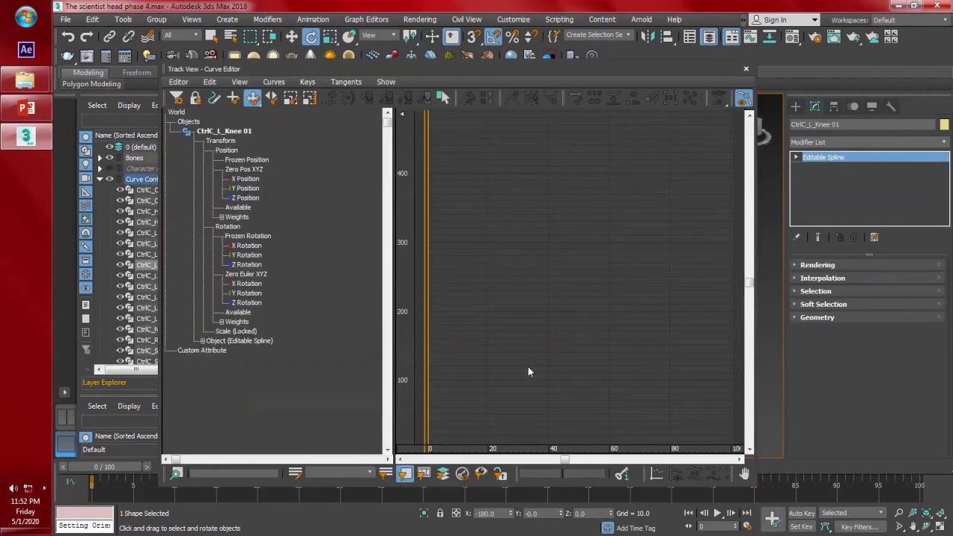
left_click(233, 227)
right_click(234, 226)
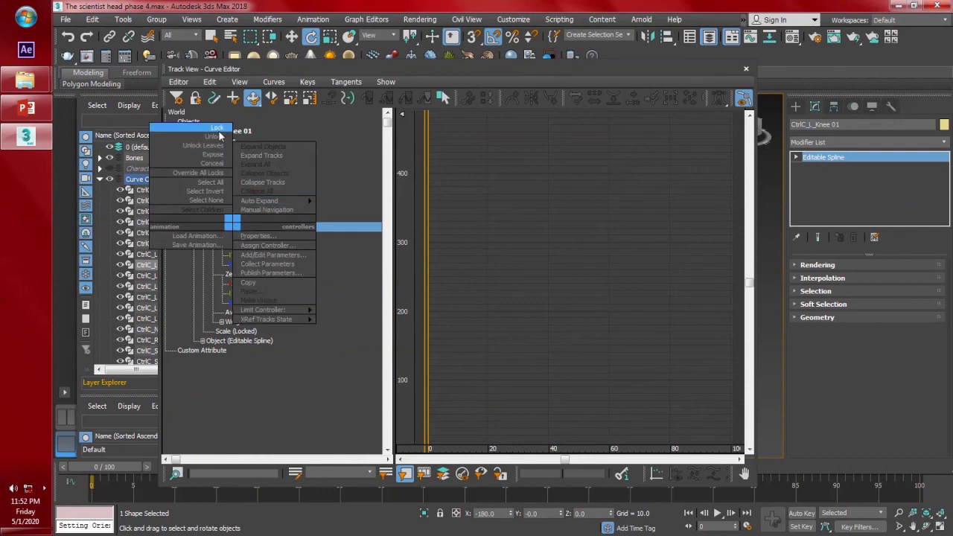
left_click(220, 129)
left_click(746, 69)
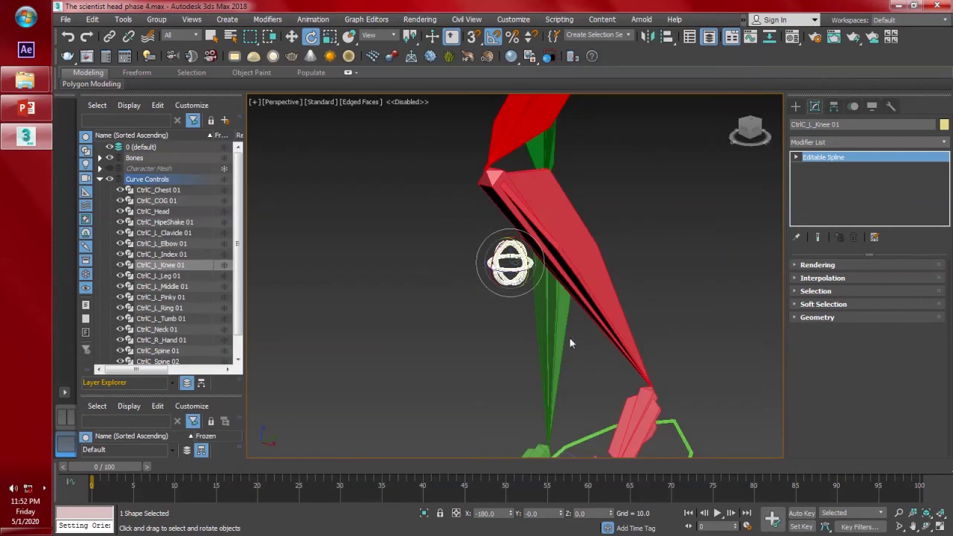
- Try rotating the CtrlC_L_Knee 01 control, and move it sideways along X to test the knee's direction
left_click_drag(522, 246, 537, 318)
left_click(507, 336)
key("w")
left_click(508, 272)
middle_click_drag(513, 317, 554, 269, "alt")
left_click_drag(540, 261, 457, 328)
middle_click_drag(594, 305, 578, 353)
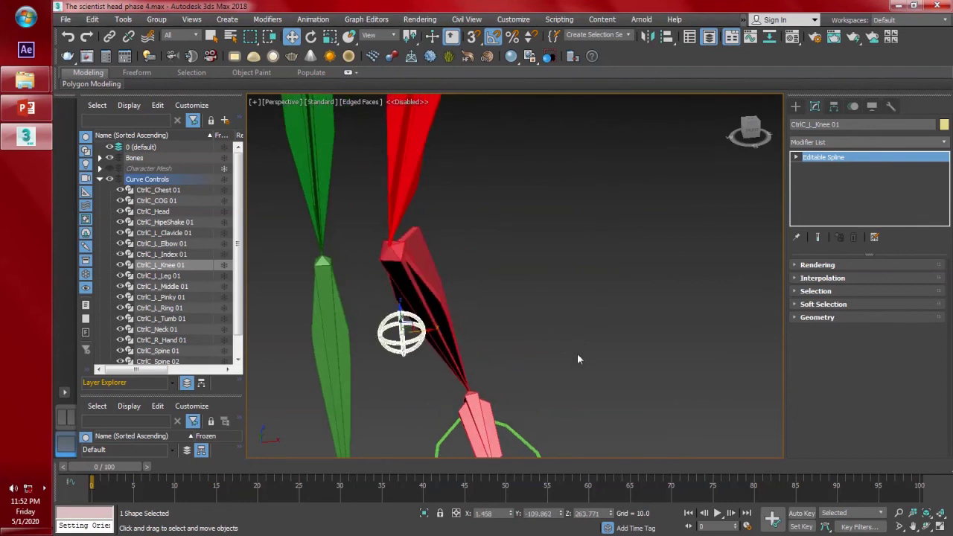
- Undo the test move of the CtrlC_L_Knee 01 control
key("ctrl+z")
key("ctrl+z")
key("ctrl+z")
key("ctrl+z")
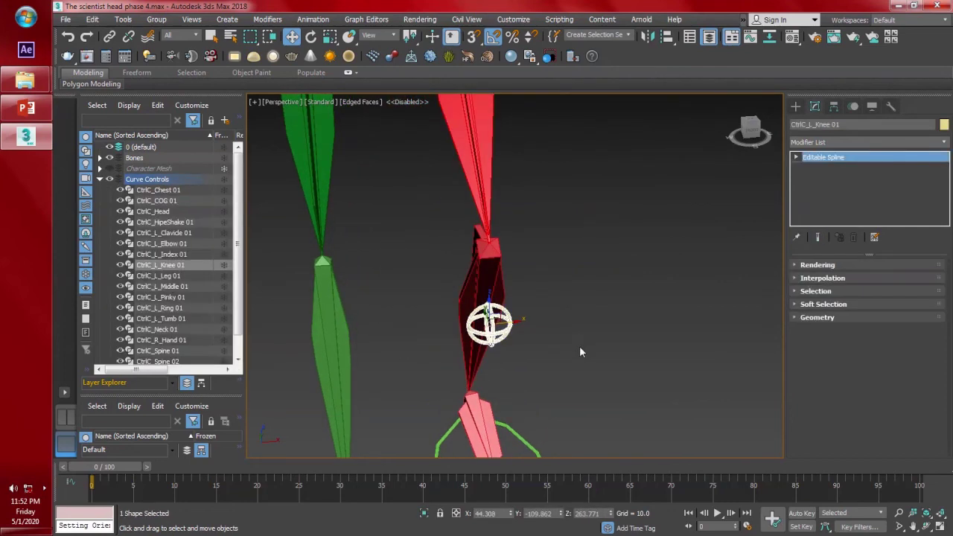
- Return the CtrlC_L_Knee 01 control to its frozen position with Transform To Zero
left_click(489, 332)
right_click(492, 332, "alt")
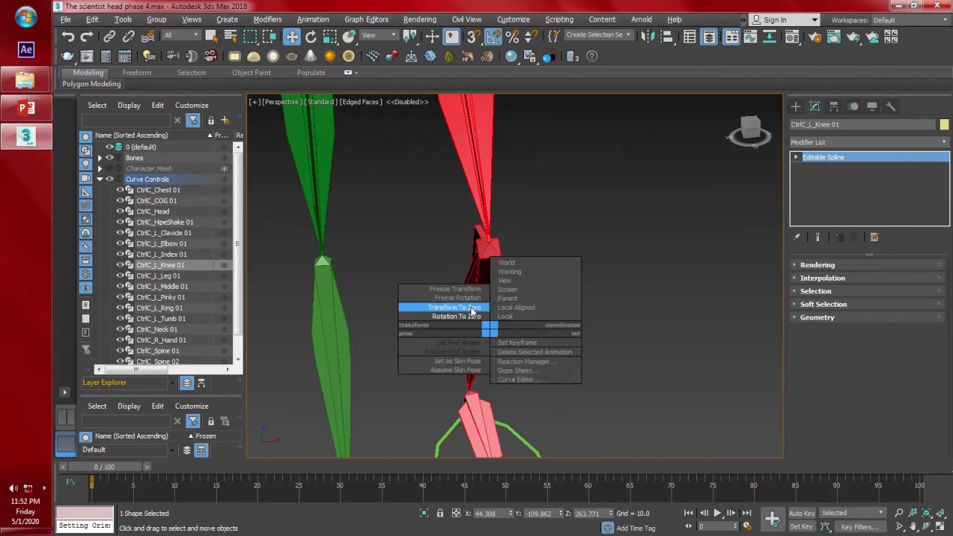
left_click(472, 309)
right_click(503, 333)
left_click(469, 318)
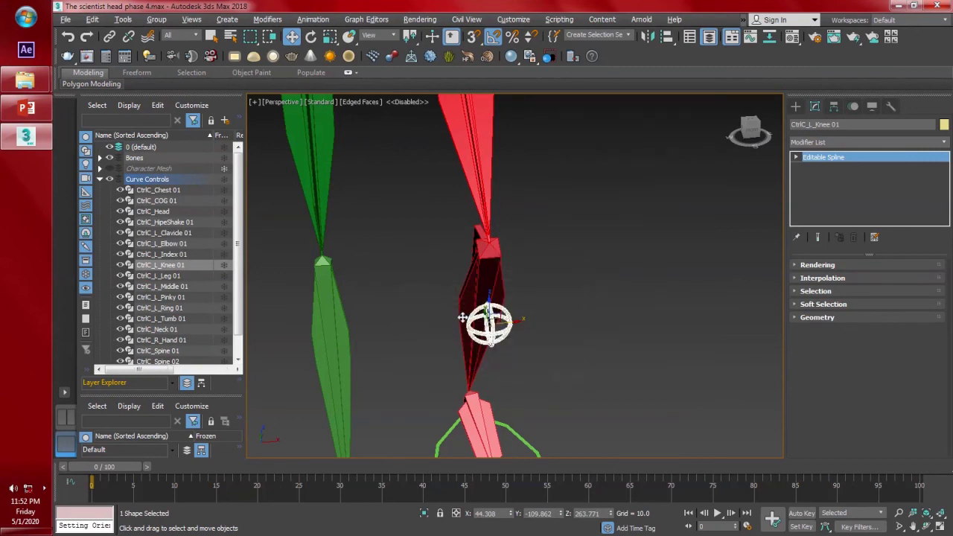
- Return the raised CtrlC_L_Leg 01 foot control to its frozen position with Transform To Zero so the leg straightens
scroll(540, 375, "down", 6)
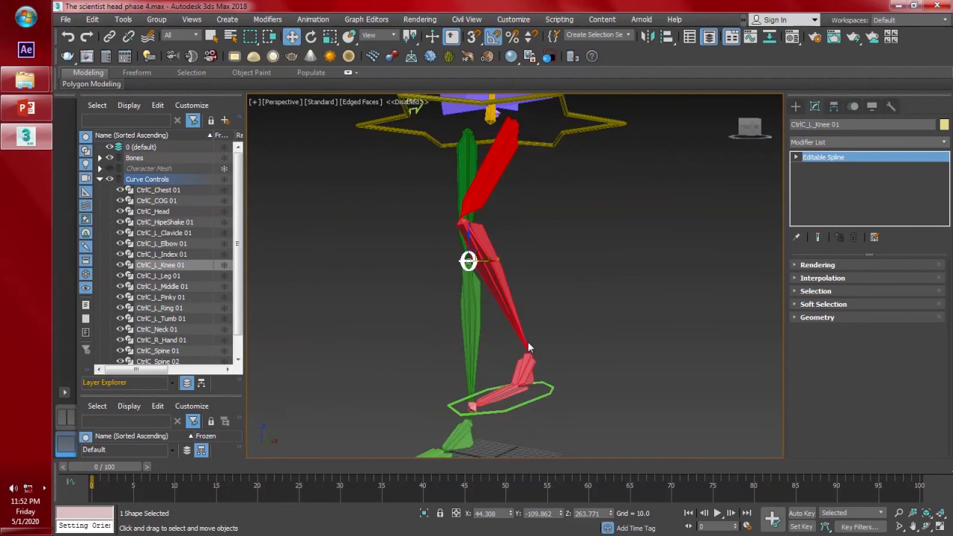
left_click(547, 396)
right_click(545, 393)
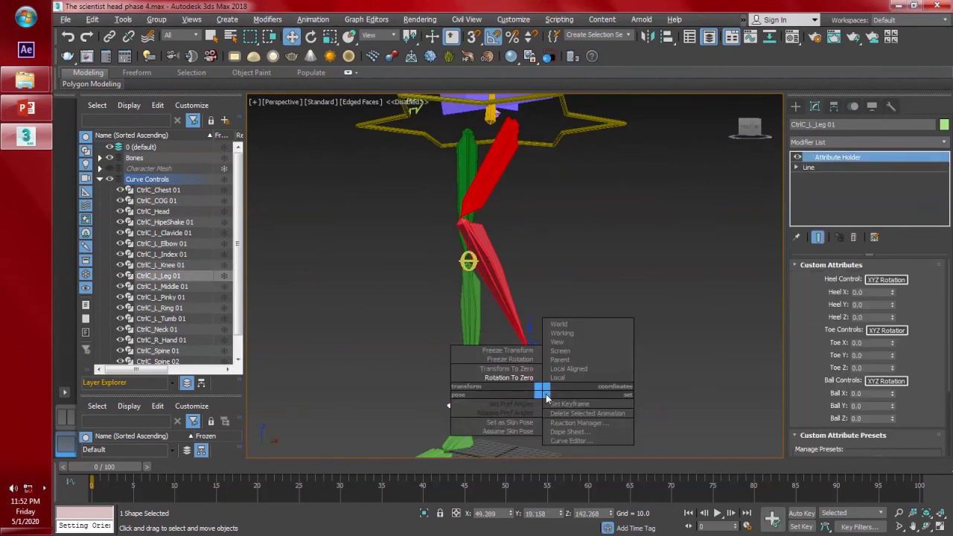
left_click(516, 378)
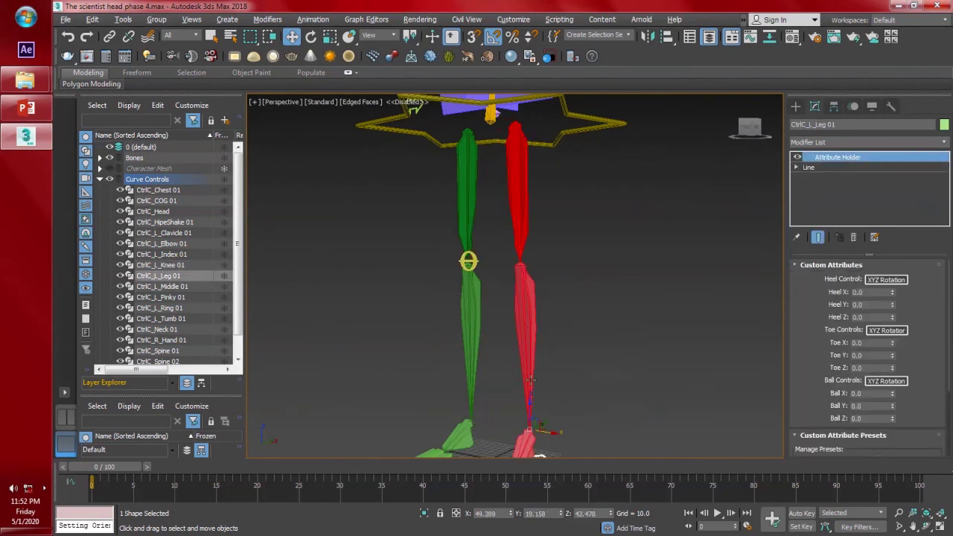
scroll(545, 360, "up", 2)
scroll(614, 378, "down", 6)
middle_click_drag(614, 379, 616, 382, "alt")
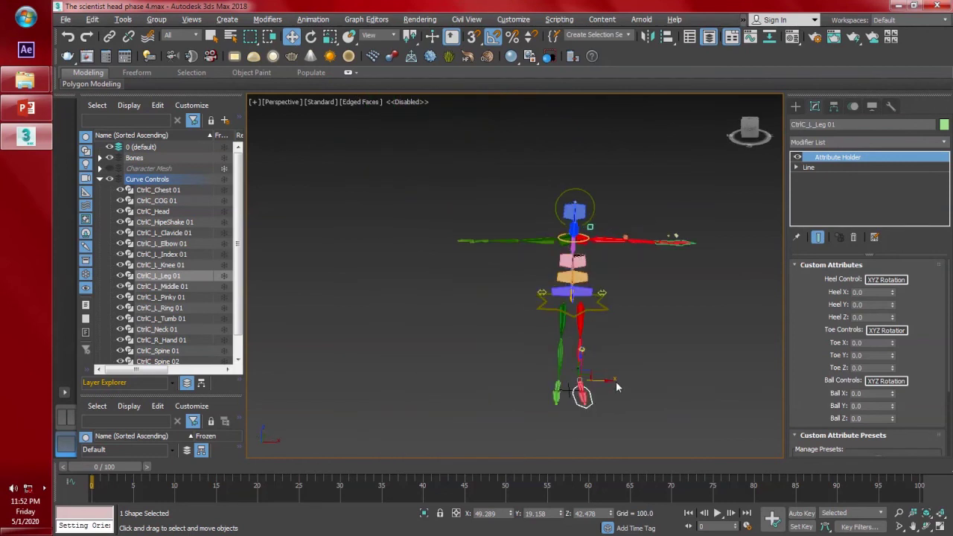
middle_click_drag(601, 342, 510, 340)
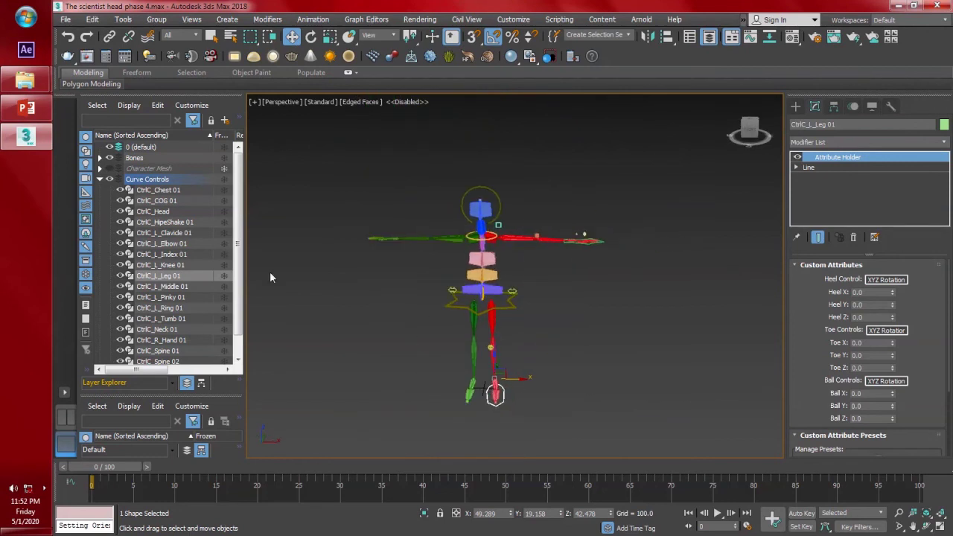
- Collapse the Curve Controls layer and make it the active layer
left_click(100, 179)
middle_click_drag(549, 297, 654, 351, "alt")
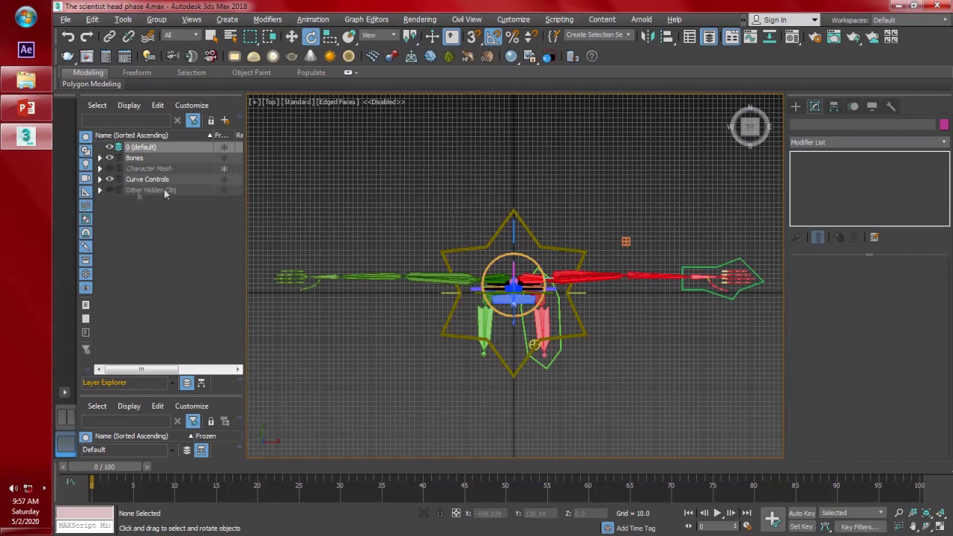
left_click(140, 180)
left_click(118, 180)
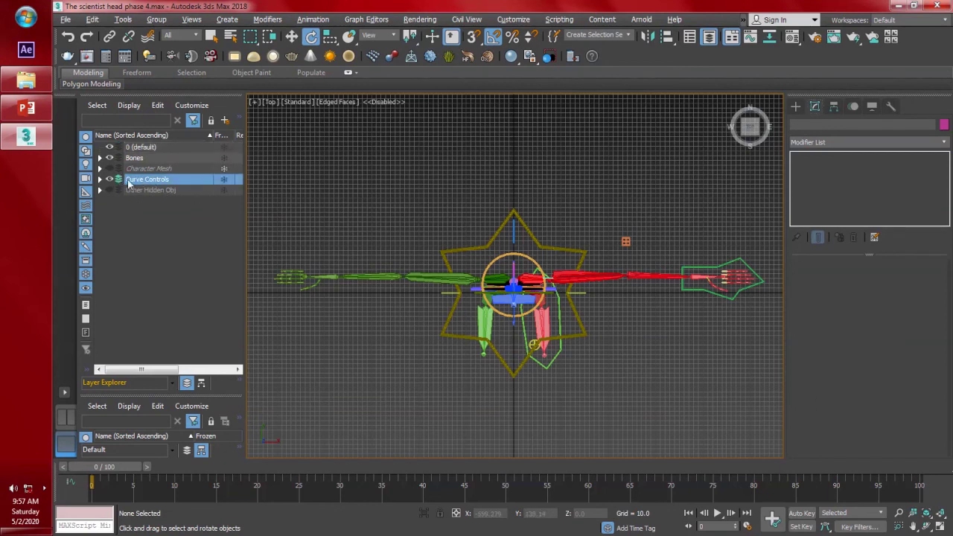
- Draw a rectangle spline about 227 wide around the character's center in the Top view
left_click(796, 106)
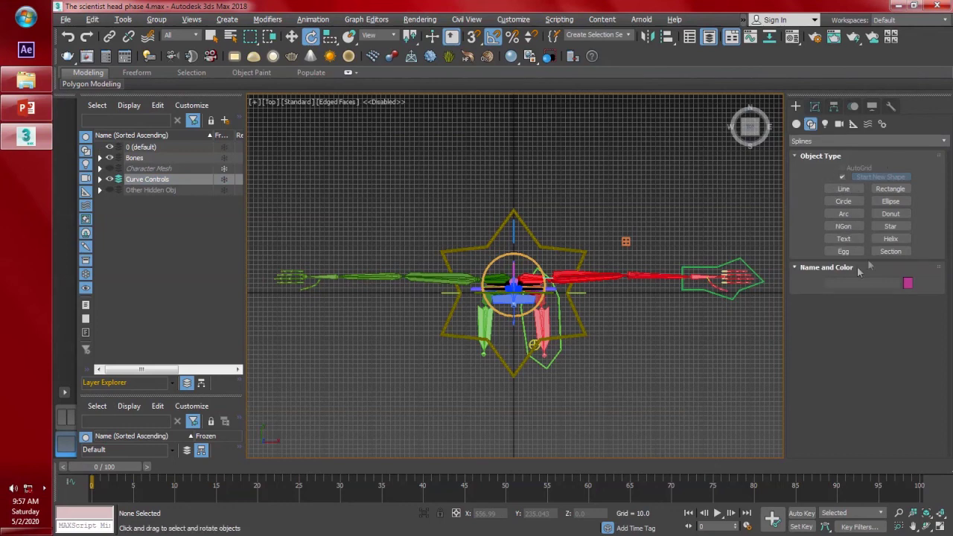
left_click(891, 189)
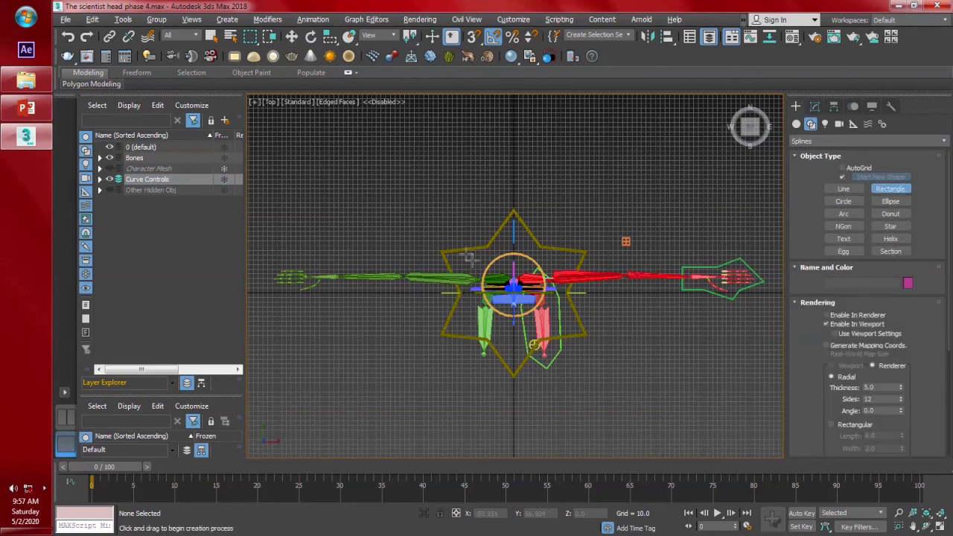
left_click_drag(459, 254, 568, 329)
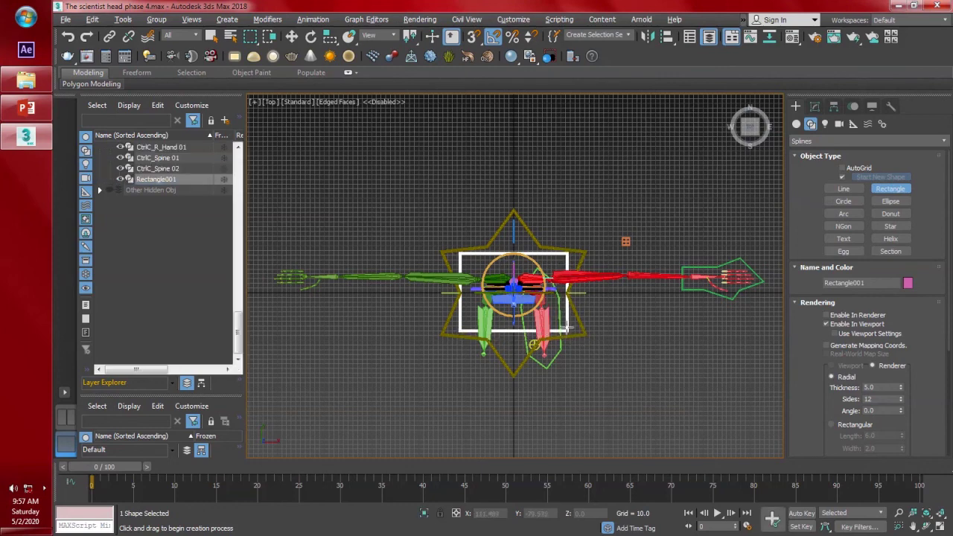
- Set the rectangle's length and width to 150
scroll(925, 382, "down", 6)
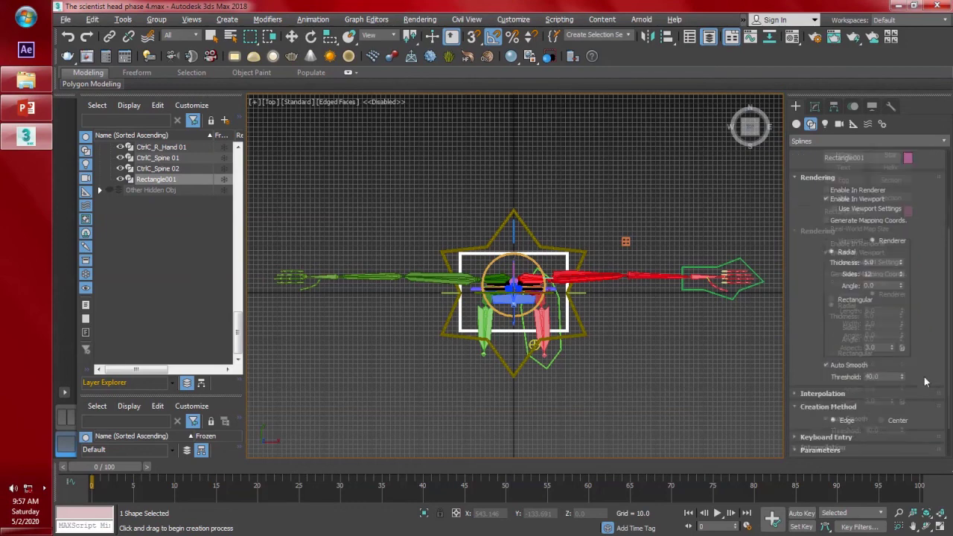
double_click(898, 421)
type("150")
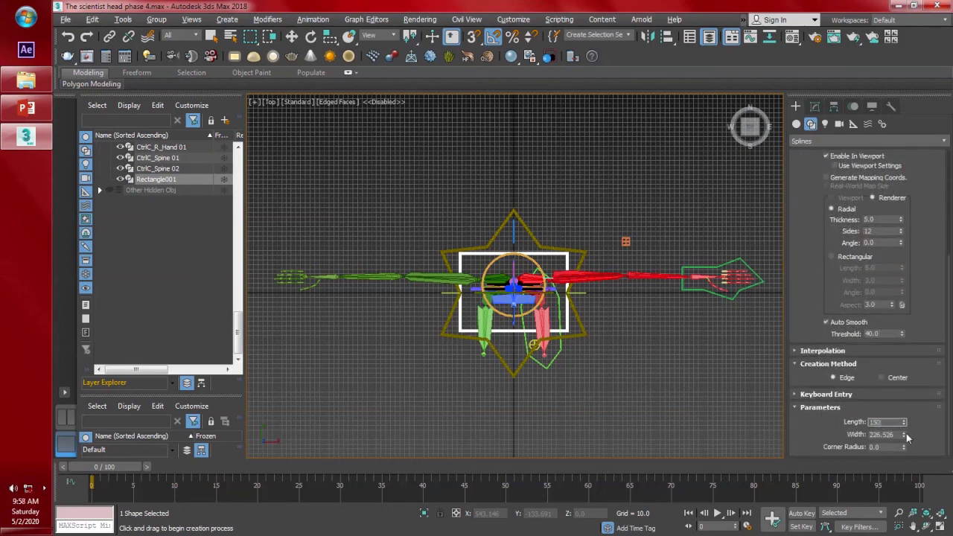
key("Tab")
type("150")
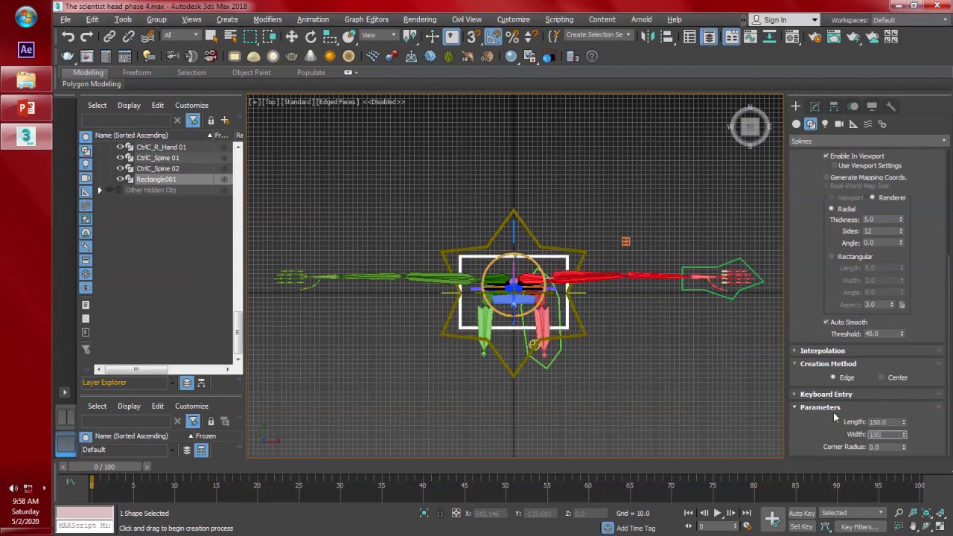
key("Return")
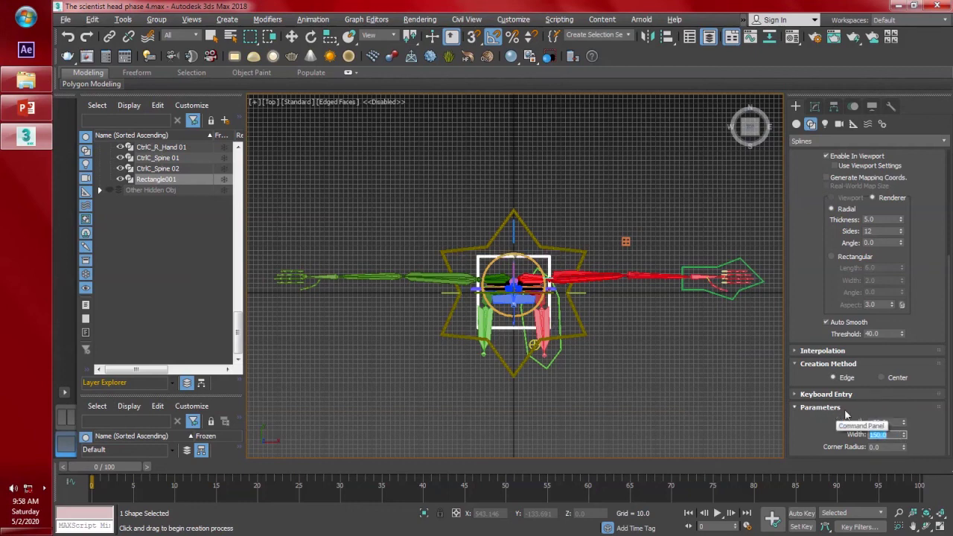
- Set the rectangle's length and width to 200
key("shift+Tab")
type("200")
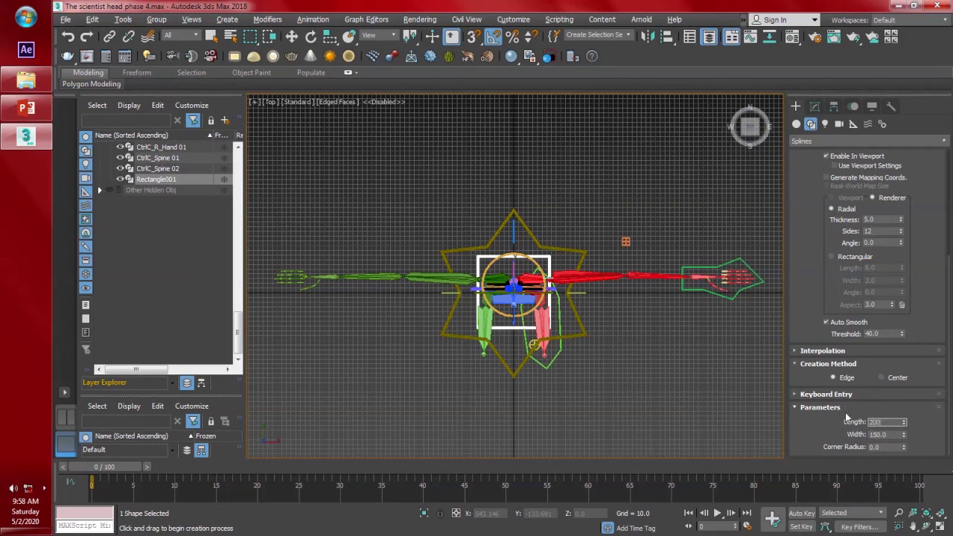
key("Return")
key("Tab")
type("200")
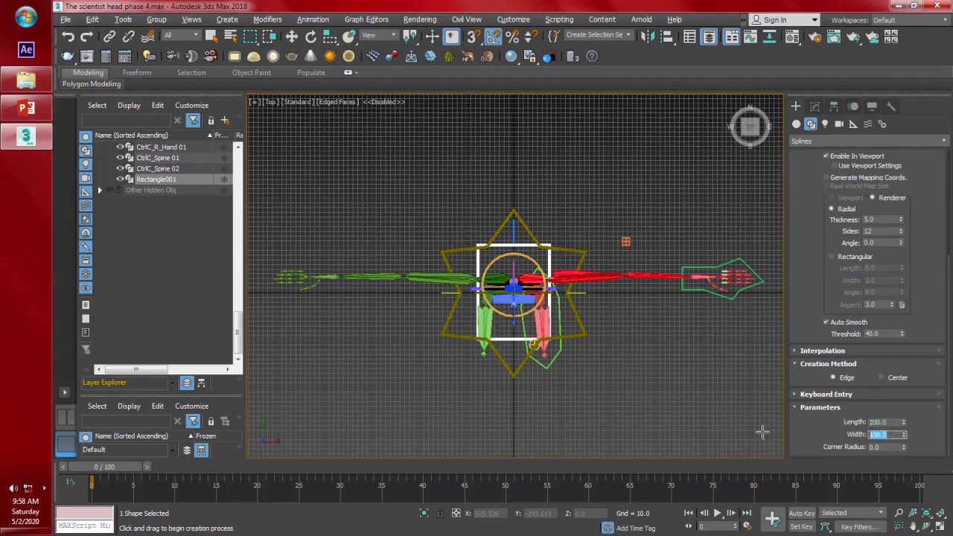
key("Return")
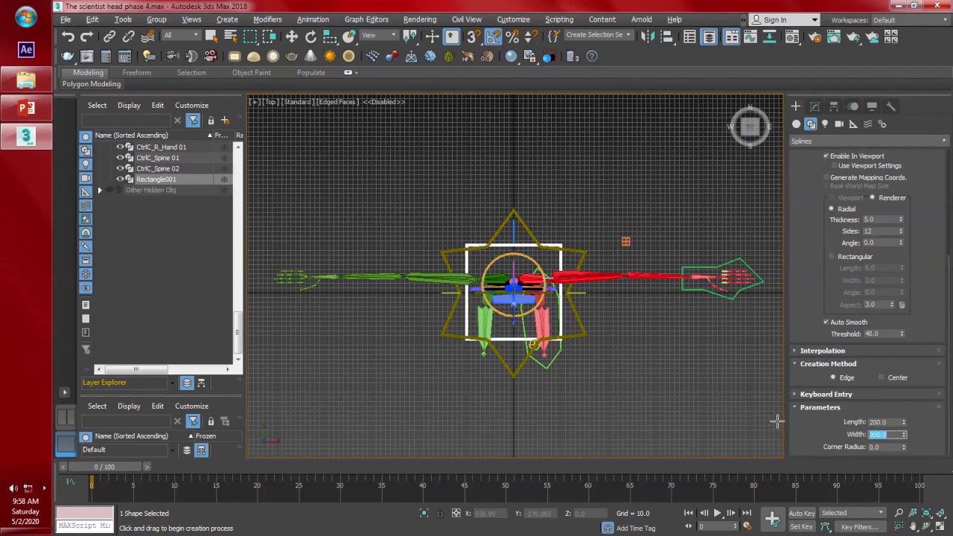
- Center the rectangle at the world origin by setting its X and Y position to 0
type("p")
middle_click_drag(598, 332, 548, 312, "alt")
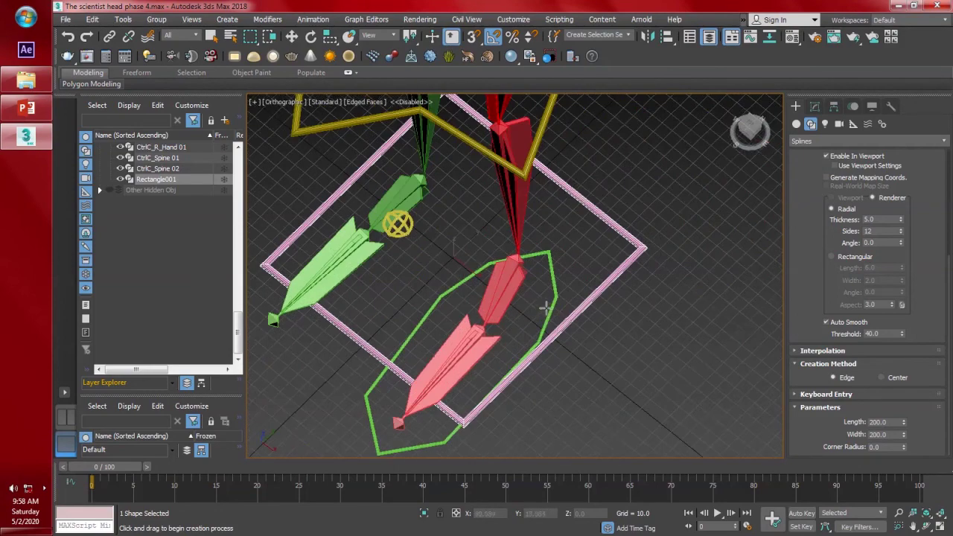
right_click(546, 307)
middle_click_drag(515, 249, 550, 230, "alt")
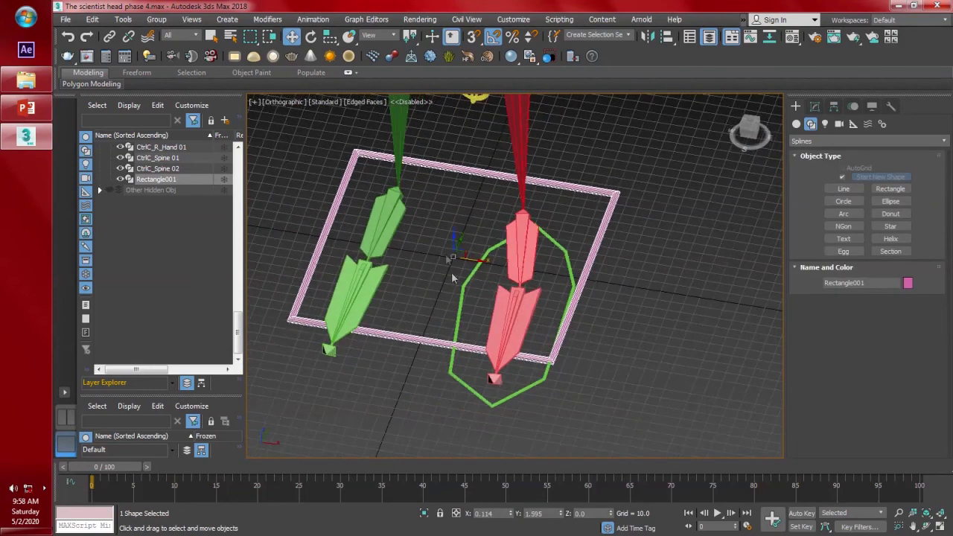
left_click_drag(500, 514, 453, 513)
type("0")
key("Return")
double_click(537, 514)
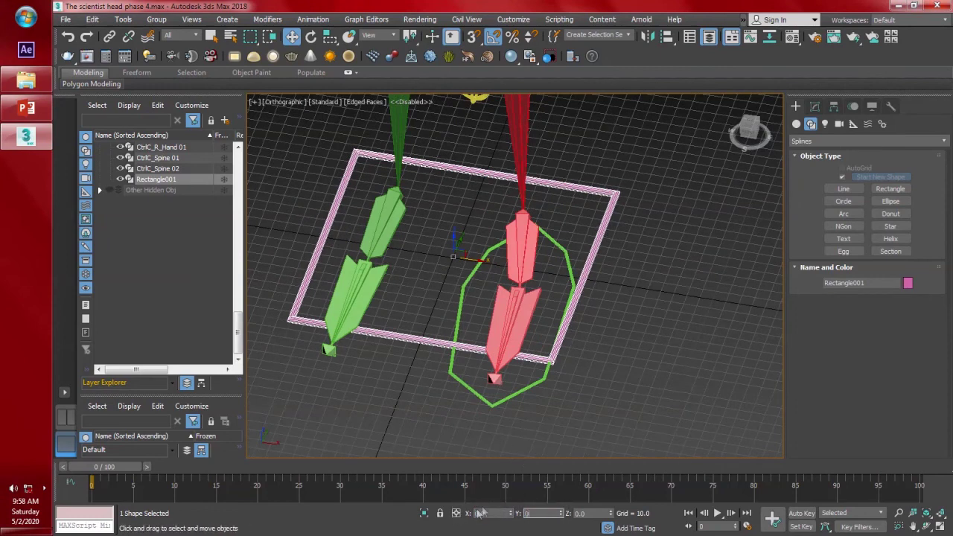
type("0")
key("Return")
key("Tab")
- Shift the rectangle forward to surround both feet using Affect Object Only, leaving its pivot at the origin
scroll(486, 315, "down", 5)
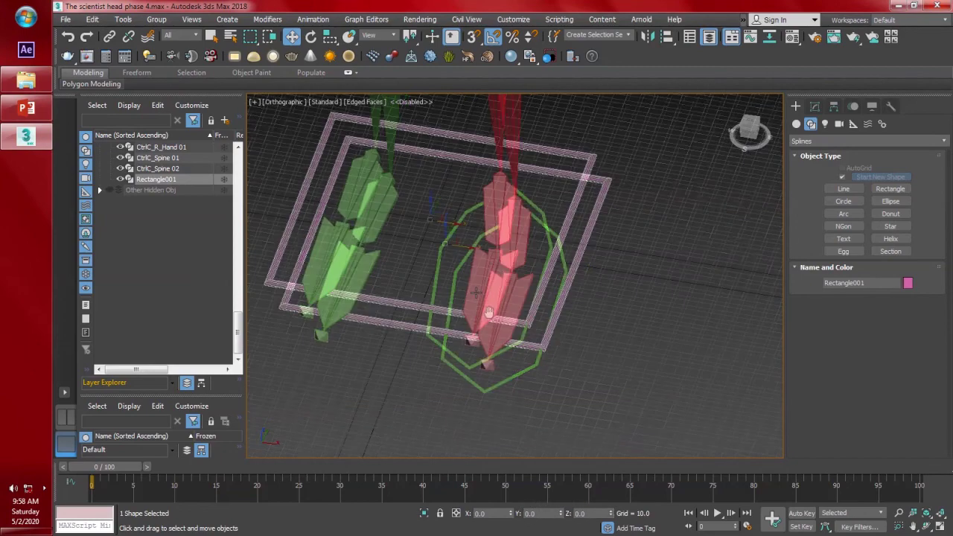
middle_click_drag(507, 313, 552, 361, "alt")
key("p")
scroll(553, 361, "down", 4)
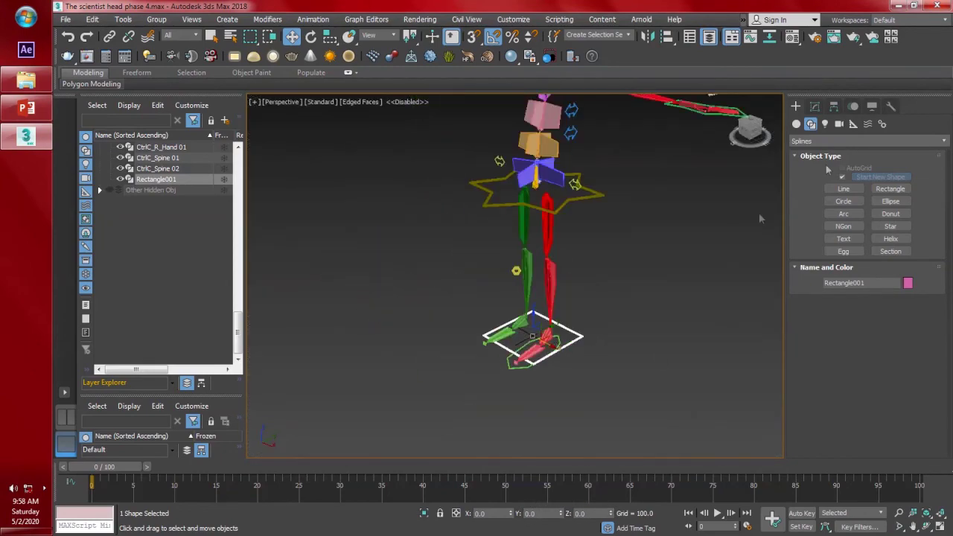
left_click(834, 107)
left_click(885, 205)
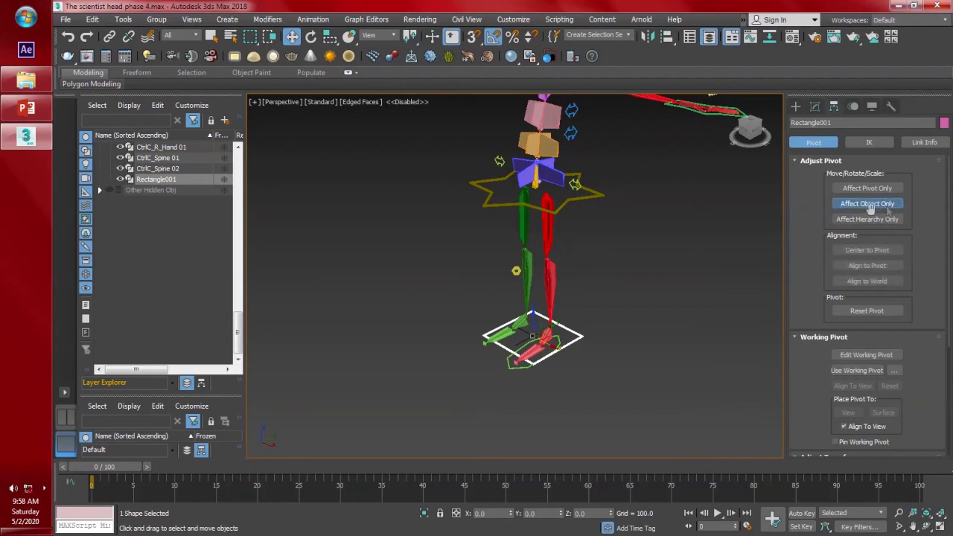
left_click_drag(548, 327, 535, 329)
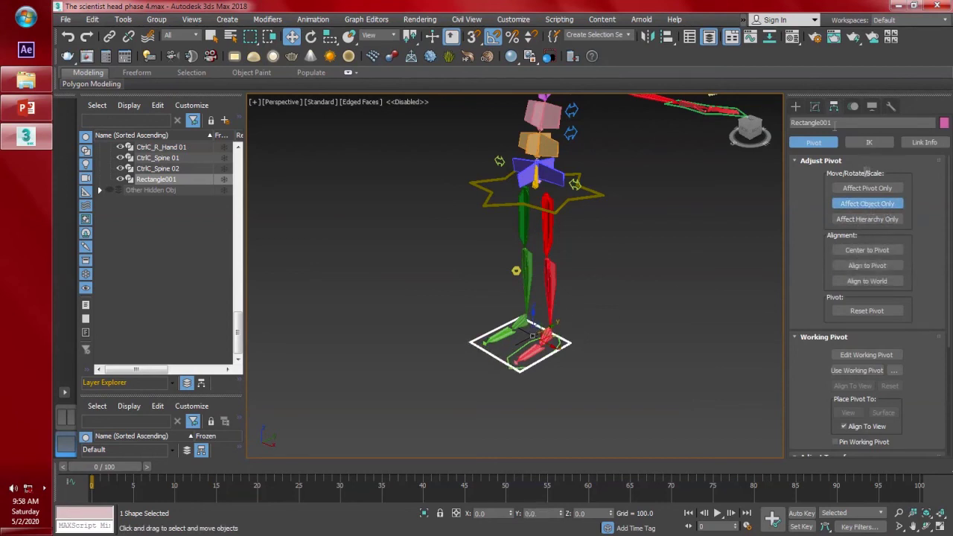
- Set the length and width of the rectangle around the feet to 250
left_click(796, 108)
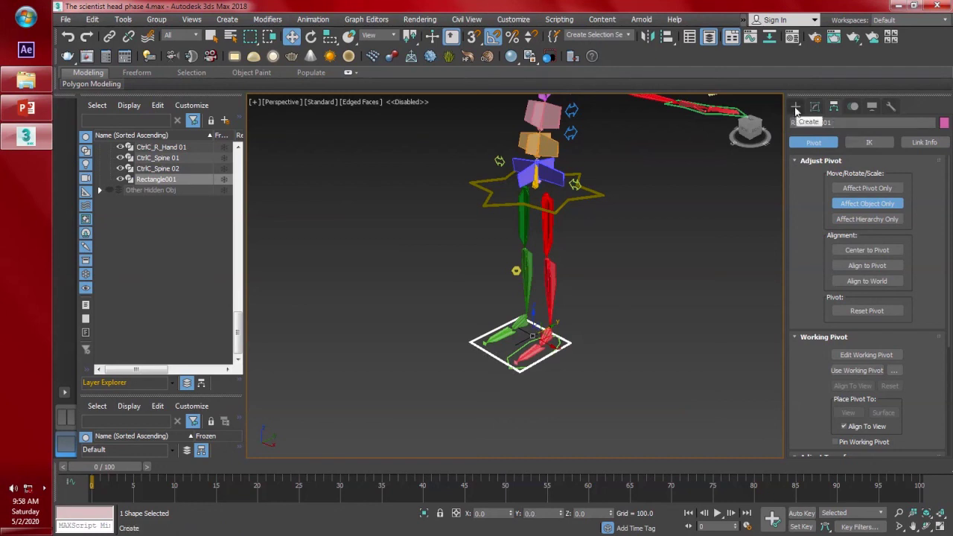
left_click(815, 107)
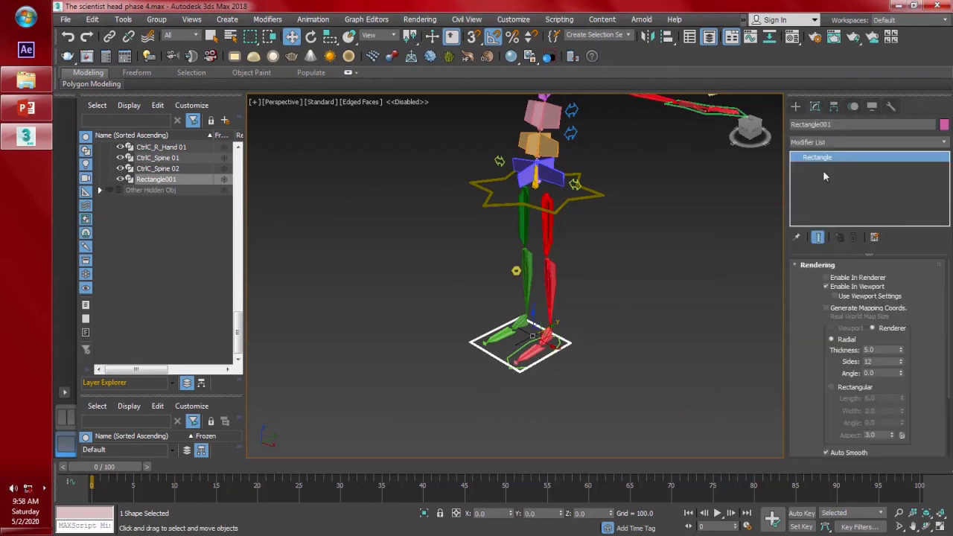
scroll(929, 339, "down", 3)
double_click(884, 423)
type("250")
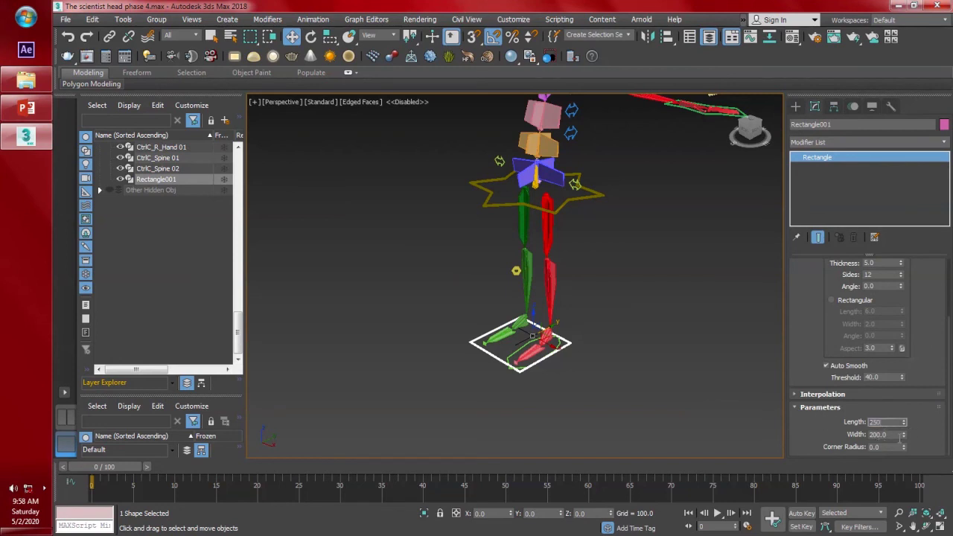
key("Tab")
type("250")
key("Return")
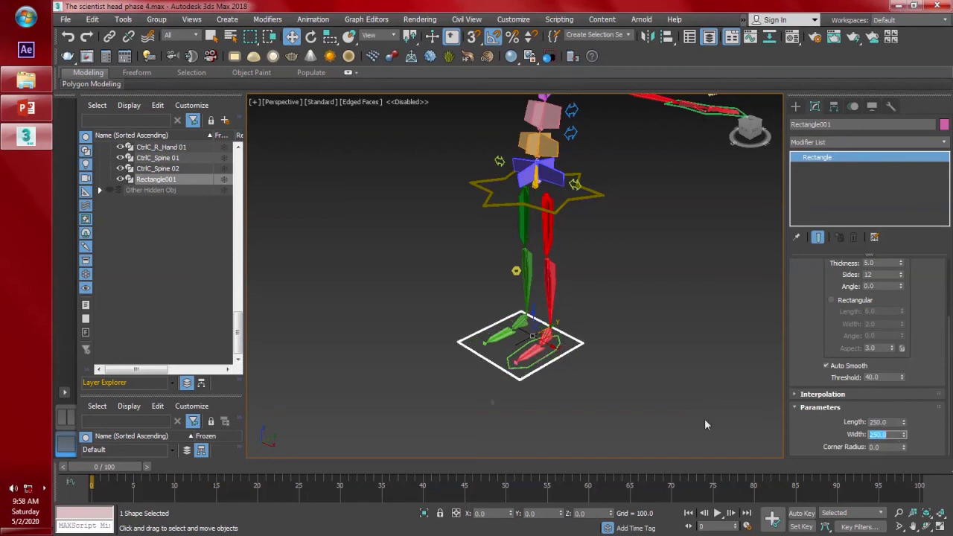
- Rename the rectangle around the feet as ctrlC_GlobalControl 01
key("z")
scroll(547, 341, "down", 5)
left_click(622, 336)
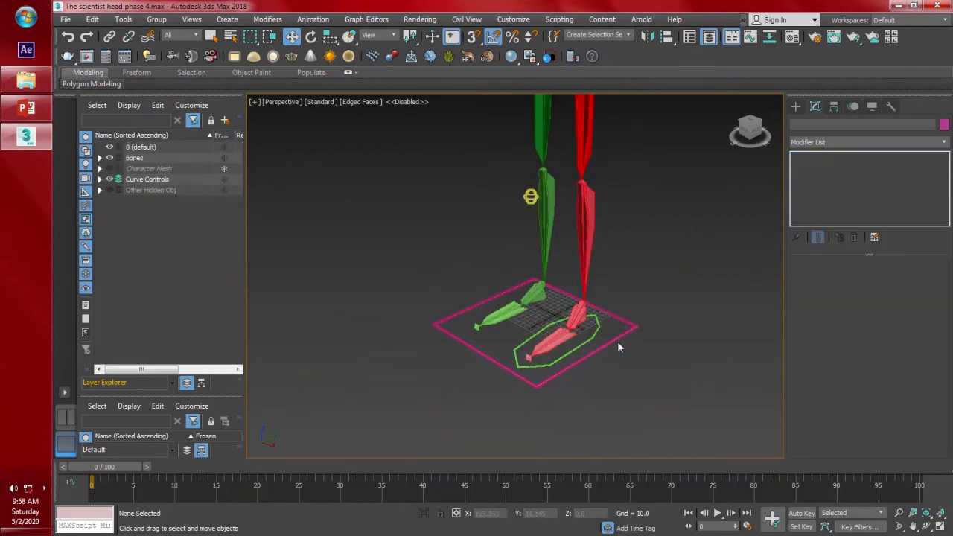
left_click(618, 341)
left_click(864, 125)
type("ctrlC_GlobalContr")
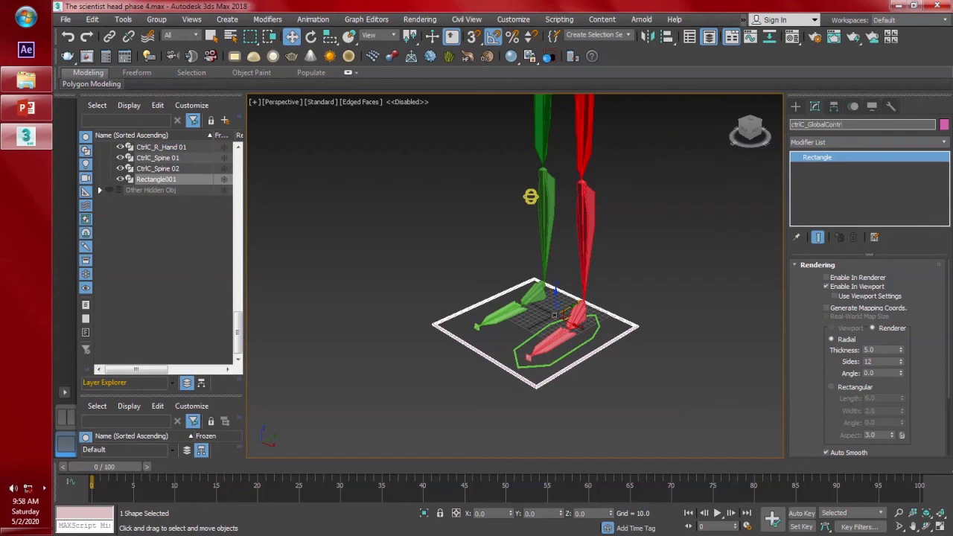
type("ol 01")
key("Return")
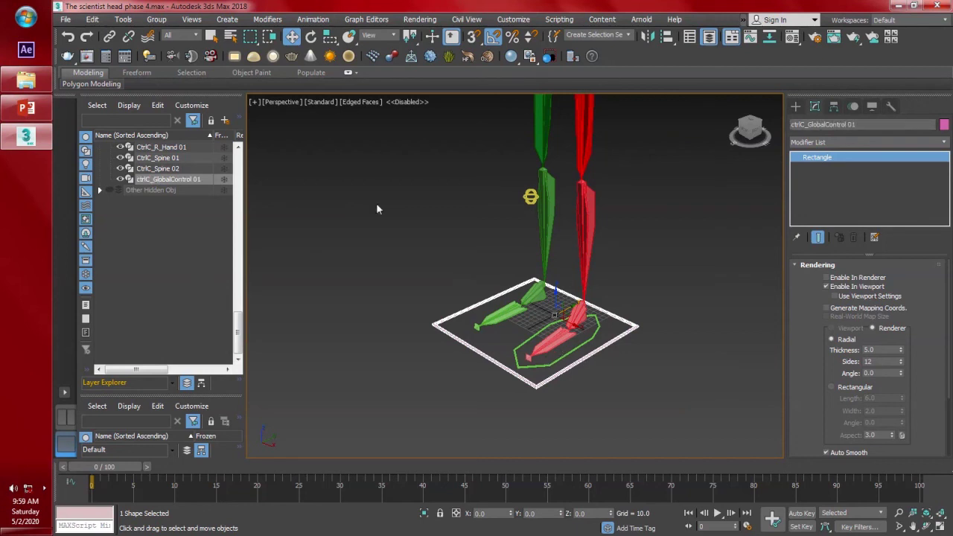
- Link CtrlC_L_Leg 01, CtrlC_L_Knee 01, CtrlC_COG 01, CtrlC_L_Elbow 01 and CtrlC_R_Hand 01 as children of the global control rectangle
left_click(615, 388)
left_click(583, 344)
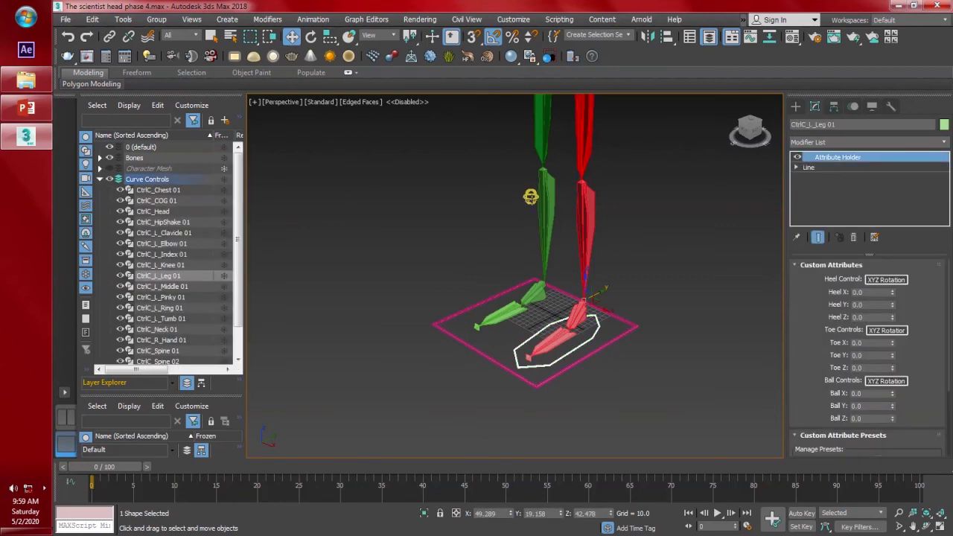
left_click(530, 197, "ctrl")
middle_click_drag(608, 215, 551, 332)
left_click(574, 208, "ctrl")
middle_click_drag(587, 224, 586, 309)
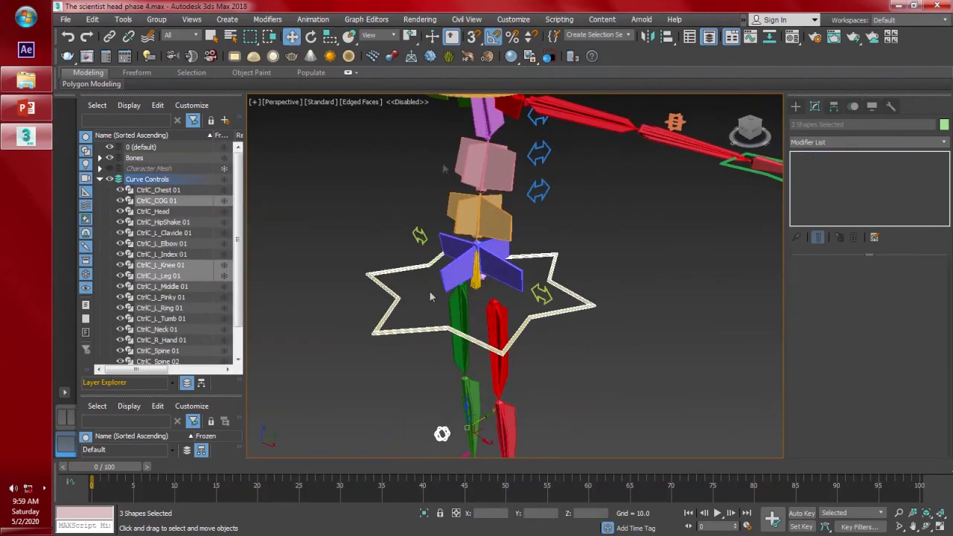
middle_click_drag(530, 280, 470, 183, "alt")
middle_click_drag(682, 358, 627, 334)
left_click(608, 213, "ctrl")
middle_click_drag(631, 252, 569, 219)
left_click(640, 278, "ctrl")
scroll(633, 290, "down", 6)
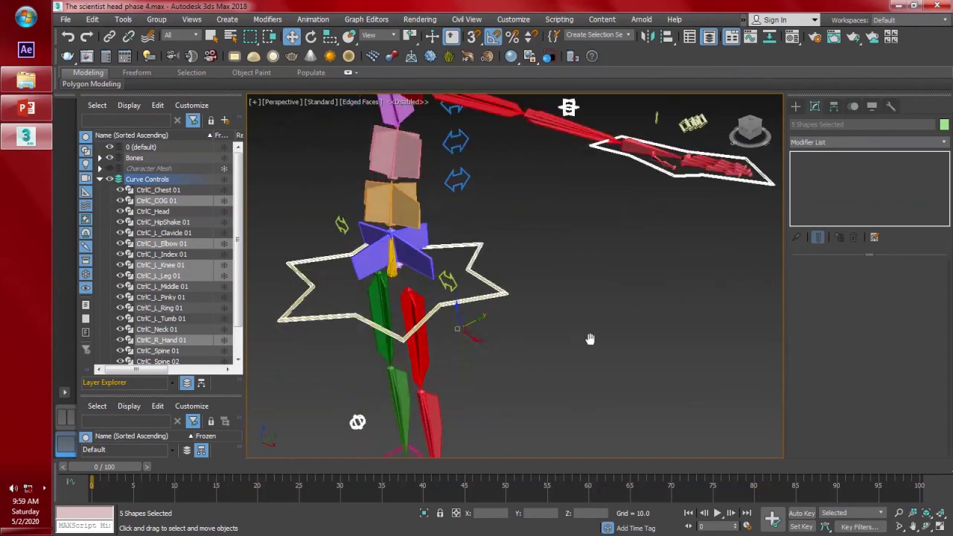
left_click(109, 37)
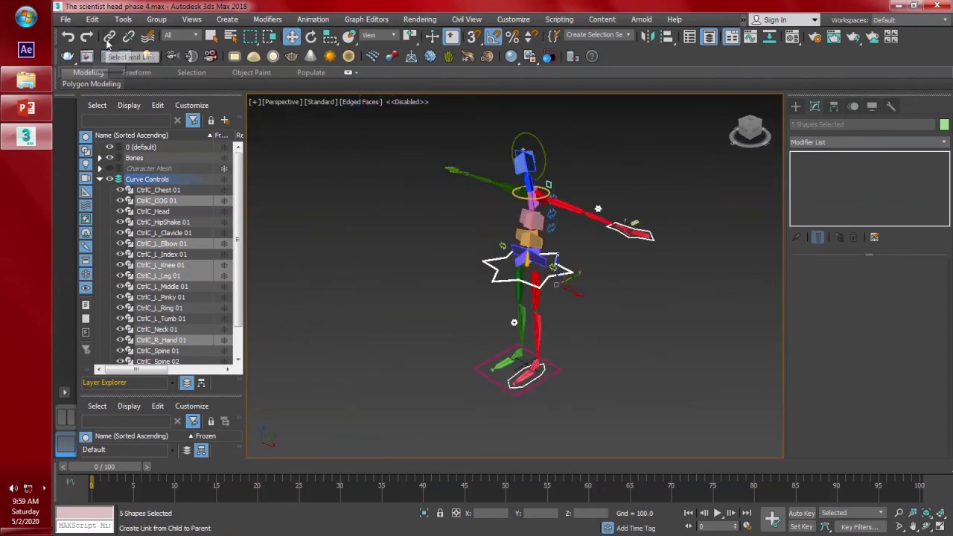
left_click_drag(561, 275, 560, 377)
left_click(560, 378)
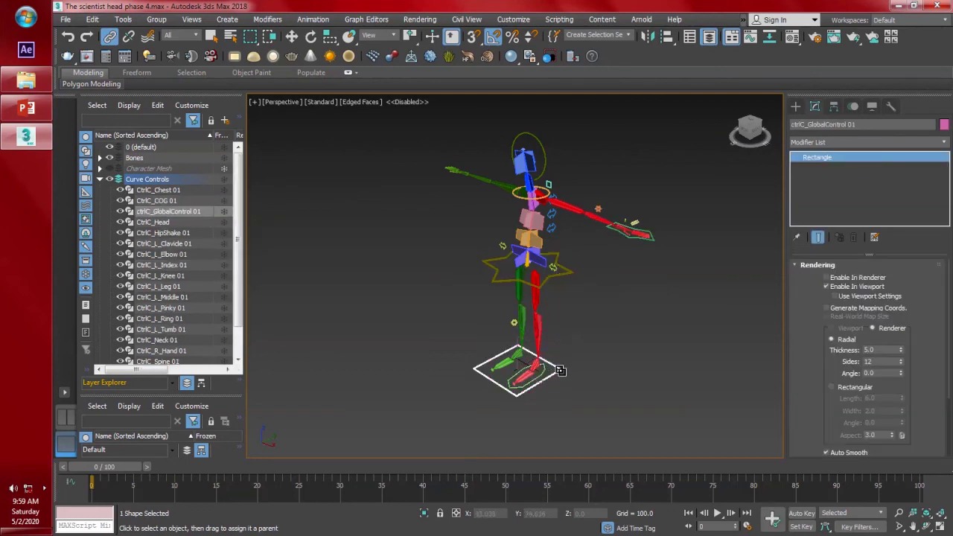
- Apply Freeze Transform to the global control and reset it with Transform To Zero
right_click(560, 370)
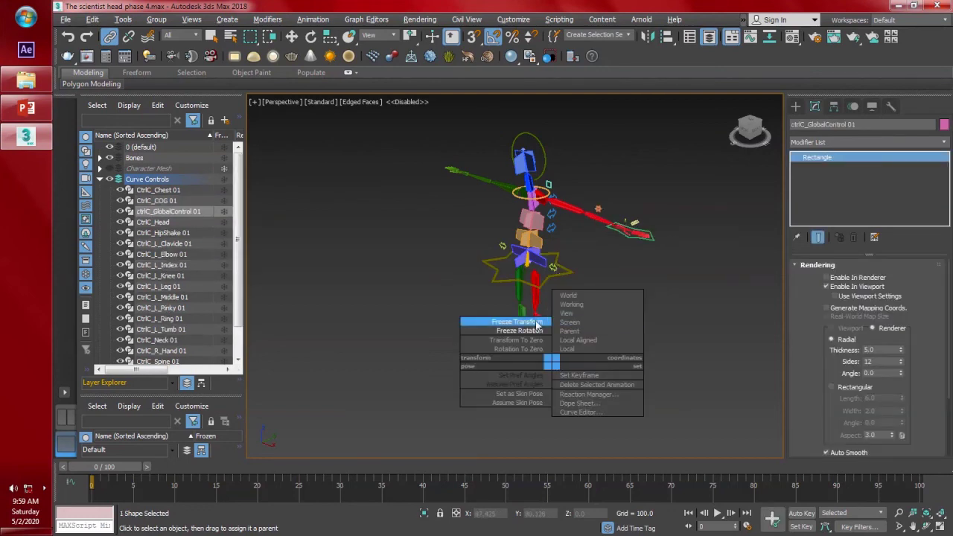
left_click(506, 322)
key("Return")
right_click(563, 373)
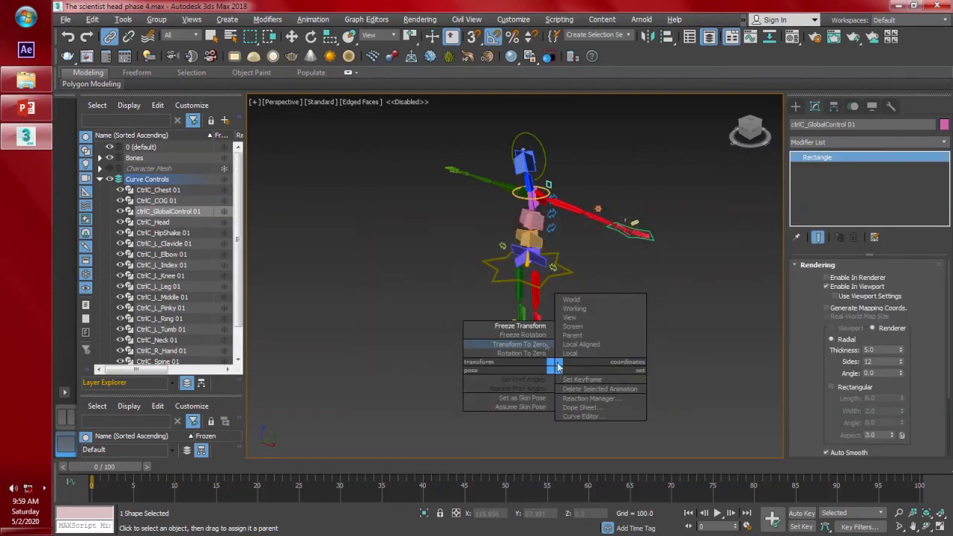
left_click(537, 333)
- Test the global control by moving and rotating it with the rig, and undo the changes
middle_click_drag(582, 386, 630, 370, "alt")
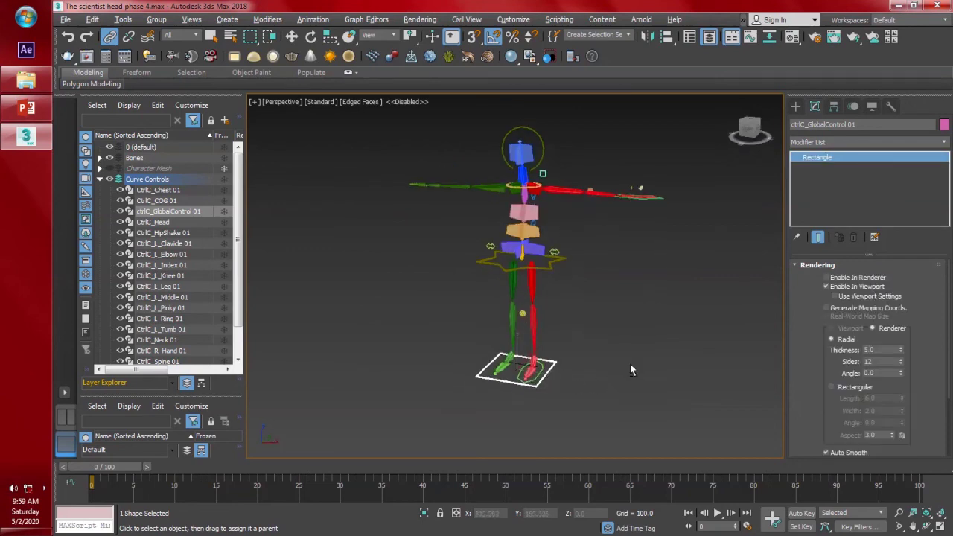
key("w")
mouse_move(537, 372)
left_mouse_down()
mouse_move(672, 397)
mouse_move(509, 375)
mouse_move(577, 391)
mouse_move(515, 381)
mouse_move(543, 380)
left_mouse_up()
key("e")
left_click_drag(521, 359, 531, 337)
key("ctrl+z")
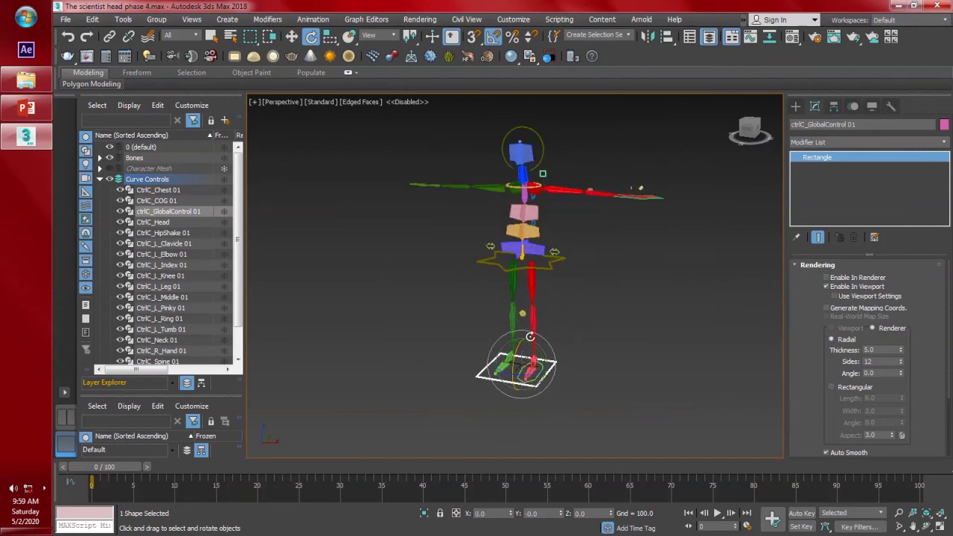
- Try scaling the global control down uniformly to about 43 percent, and undo the scaling
key("r")
left_click_drag(529, 358, 555, 446)
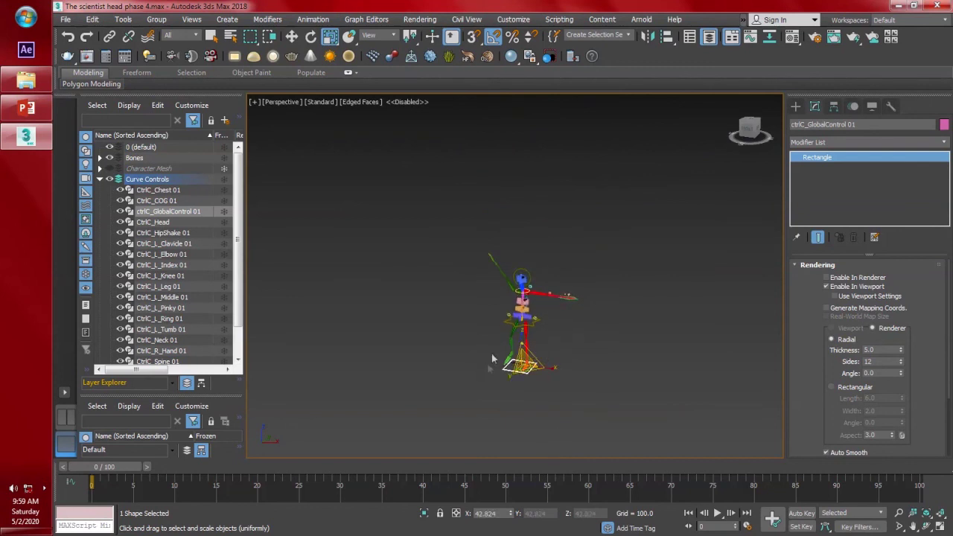
key("ctrl+z")
middle_click_drag(599, 351, 608, 373, "alt")
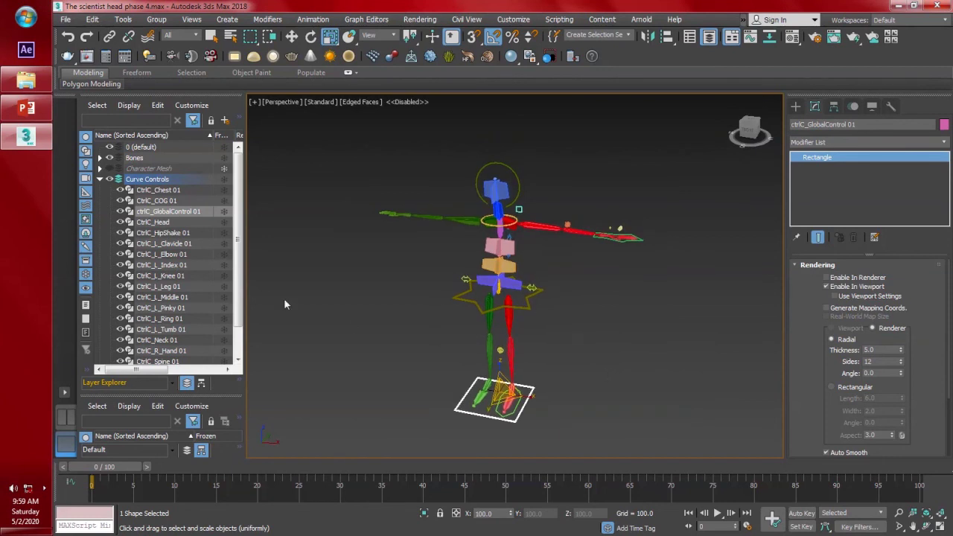
- Collapse the Curve Controls layer, unhide the Character Mesh layer, and clear the selection
left_click(100, 180)
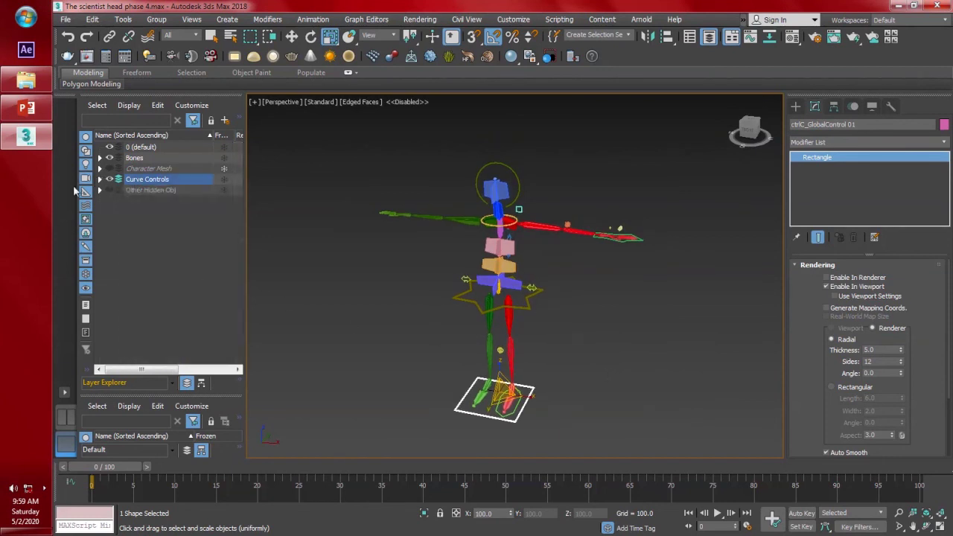
left_click(110, 169)
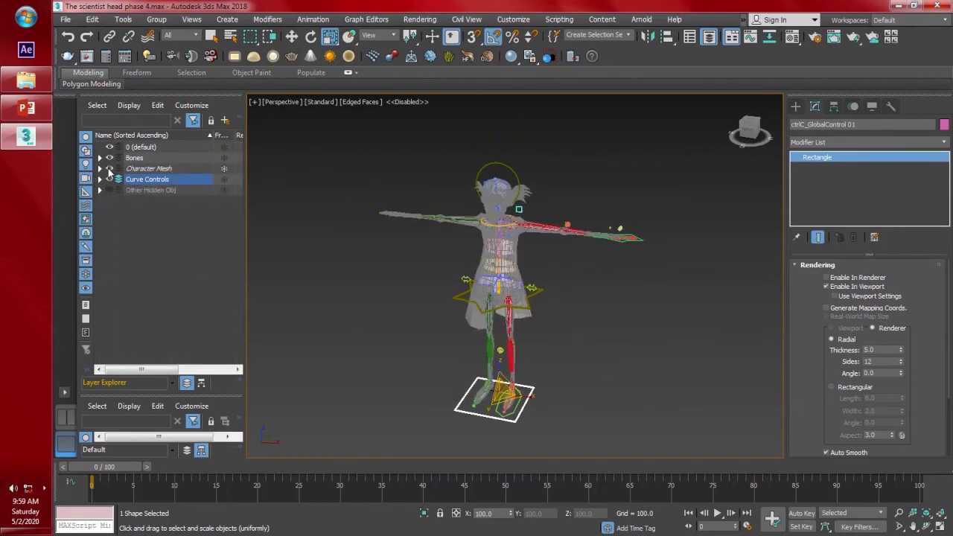
left_click(444, 336)
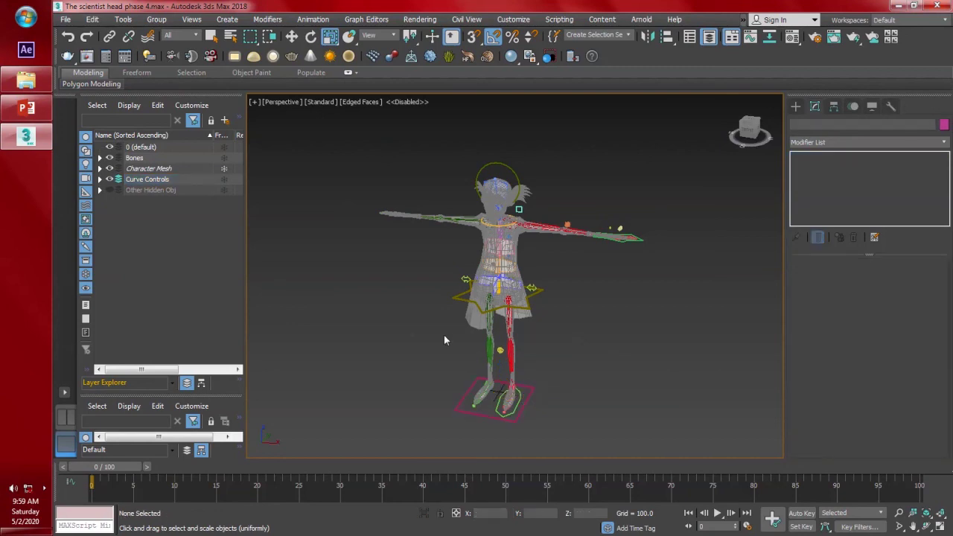